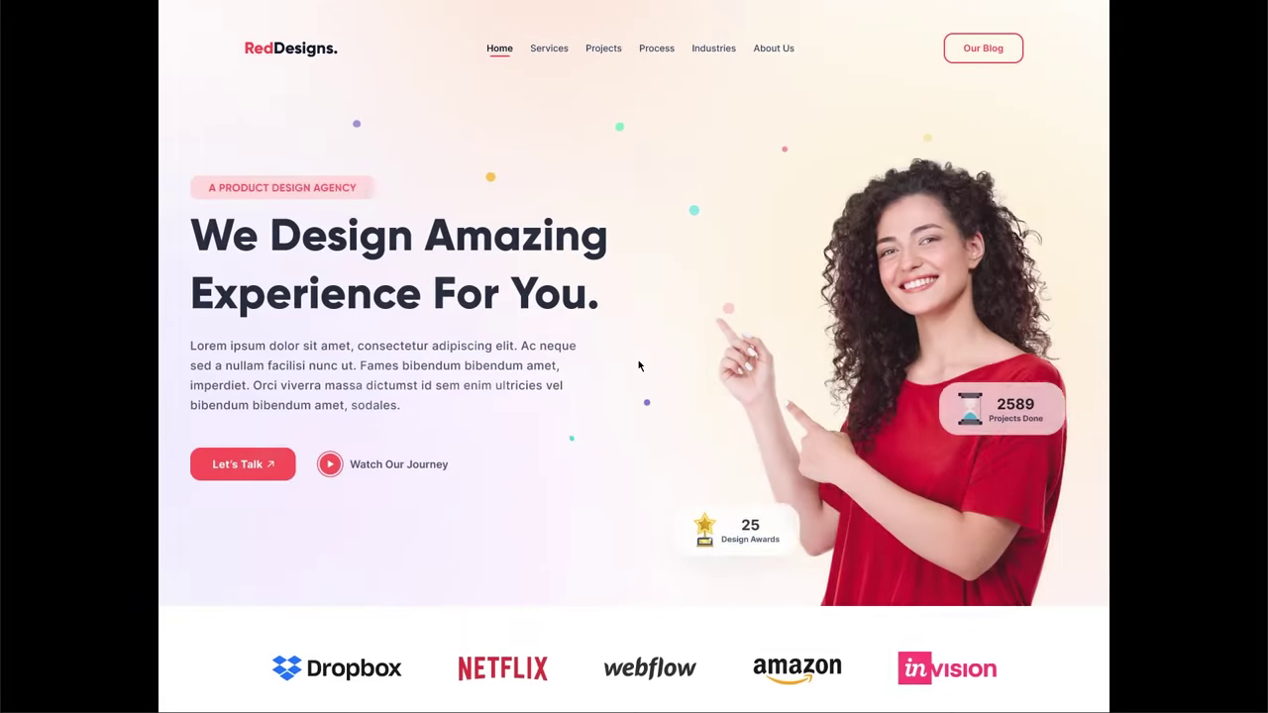
Scroll the RedDesigns prototype from the hero to the footer, previewing each section's animation.
scroll(650, 353, "down", 5)
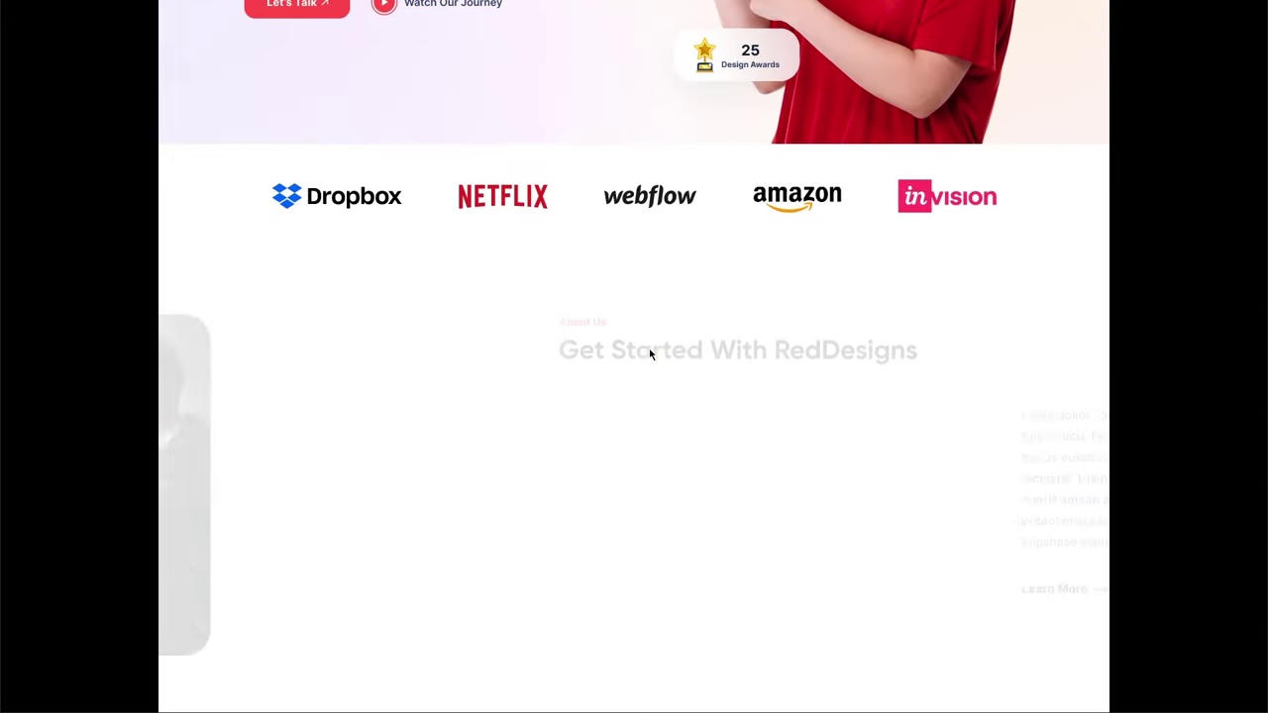
scroll(611, 338, "down", 4)
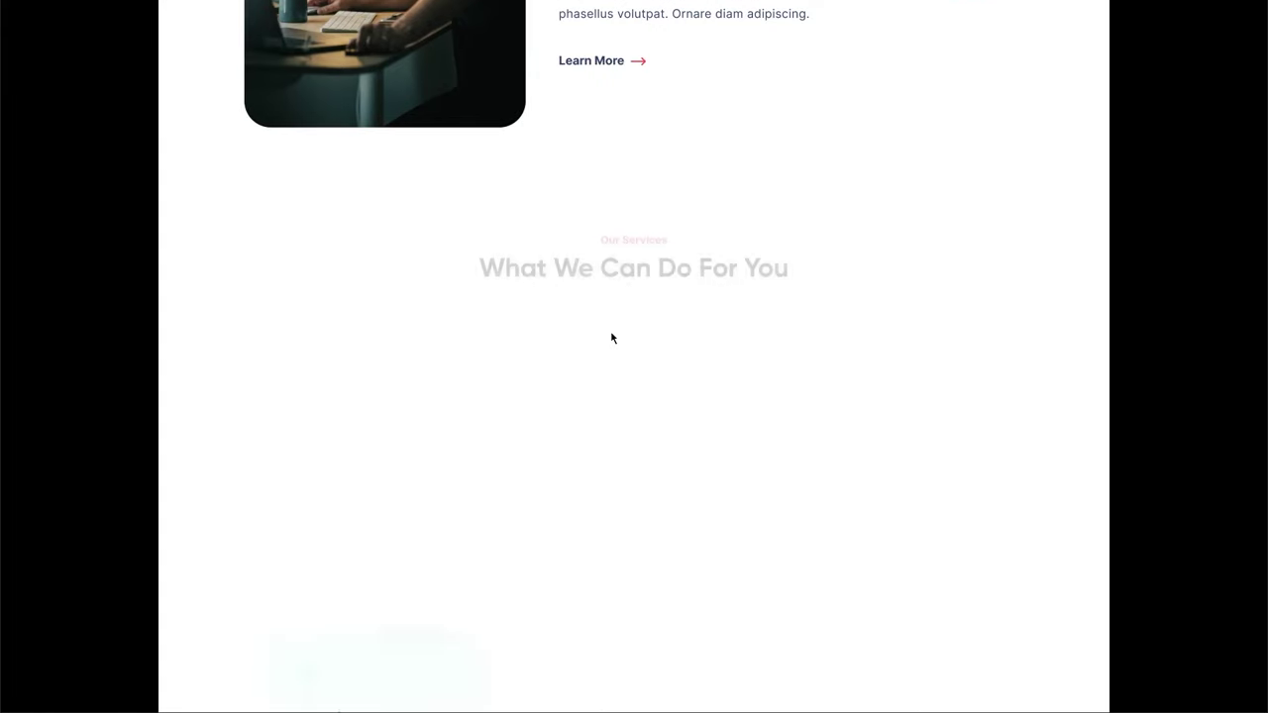
scroll(611, 338, "down", 4)
scroll(611, 338, "down", 1)
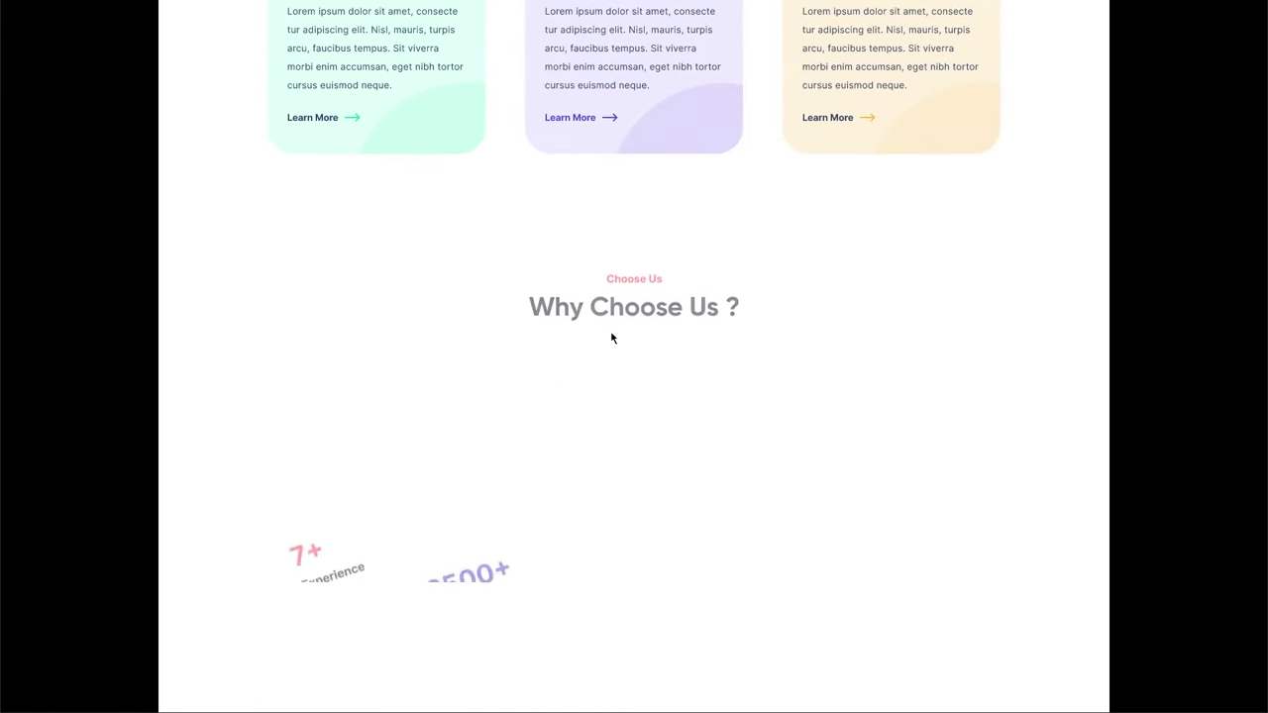
scroll(611, 337, "down", 4)
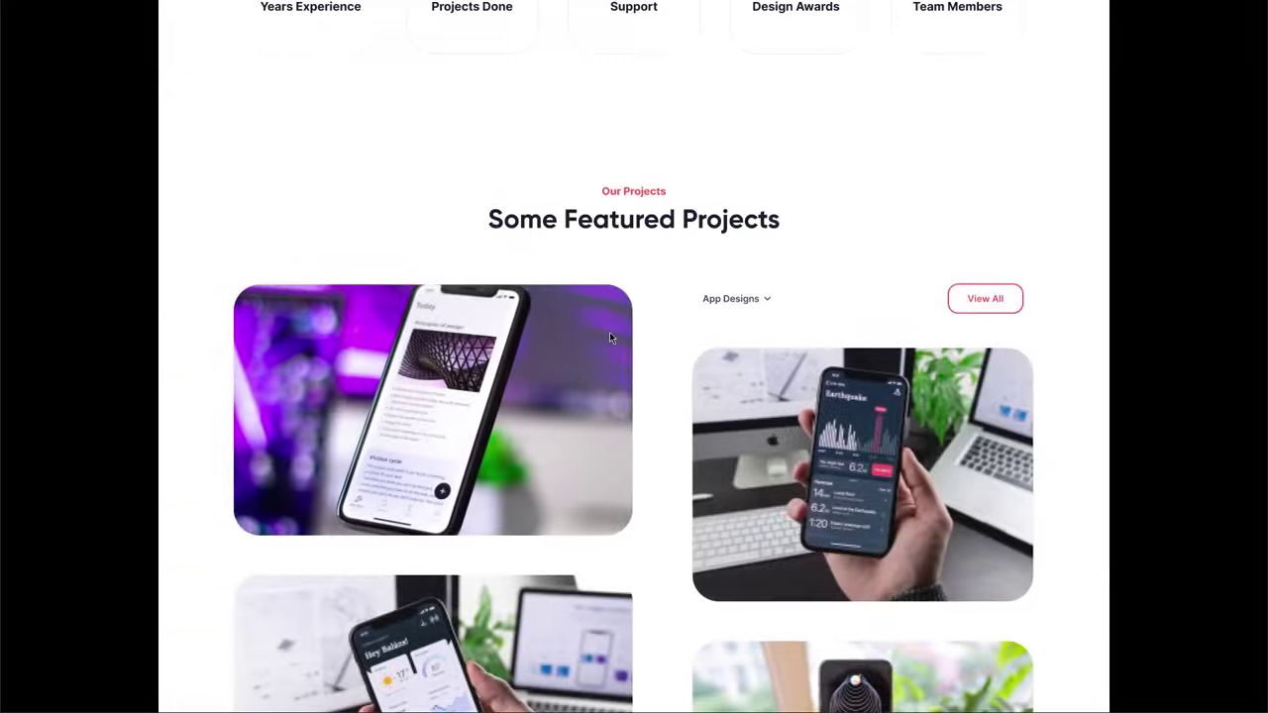
scroll(611, 338, "down", 5)
scroll(611, 338, "down", 3)
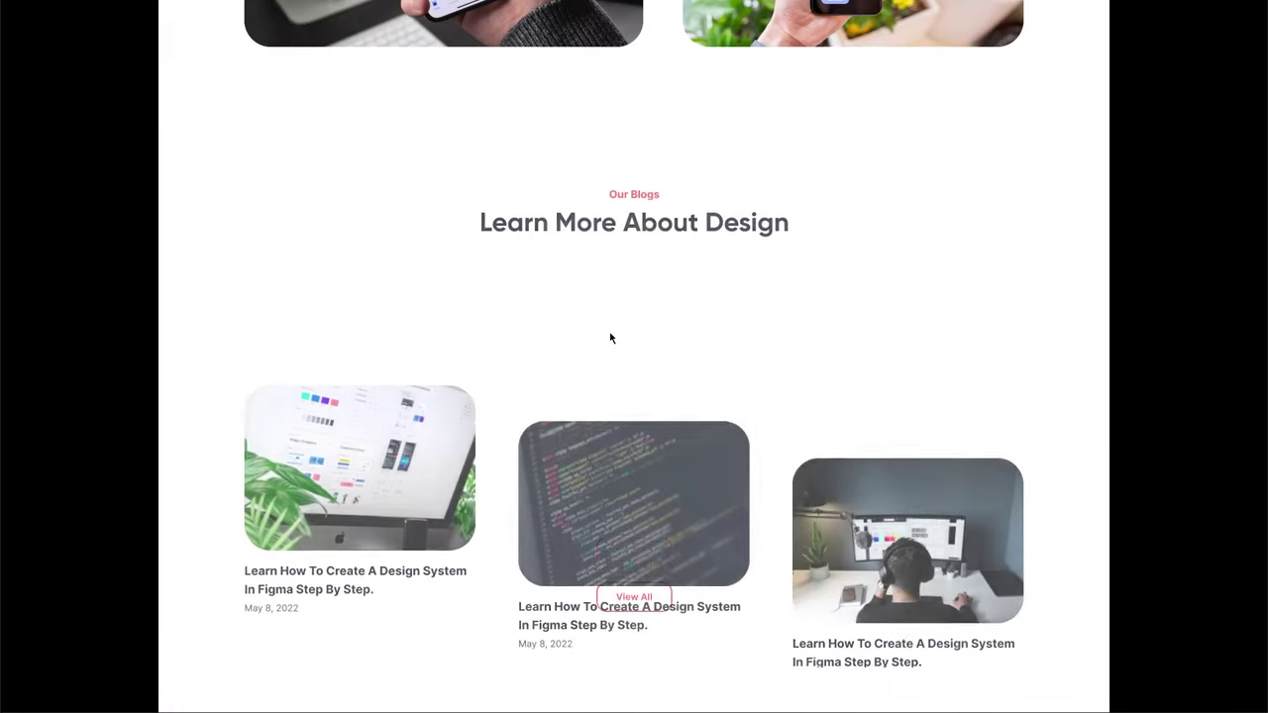
scroll(624, 327, "down", 1)
scroll(643, 317, "down", 5)
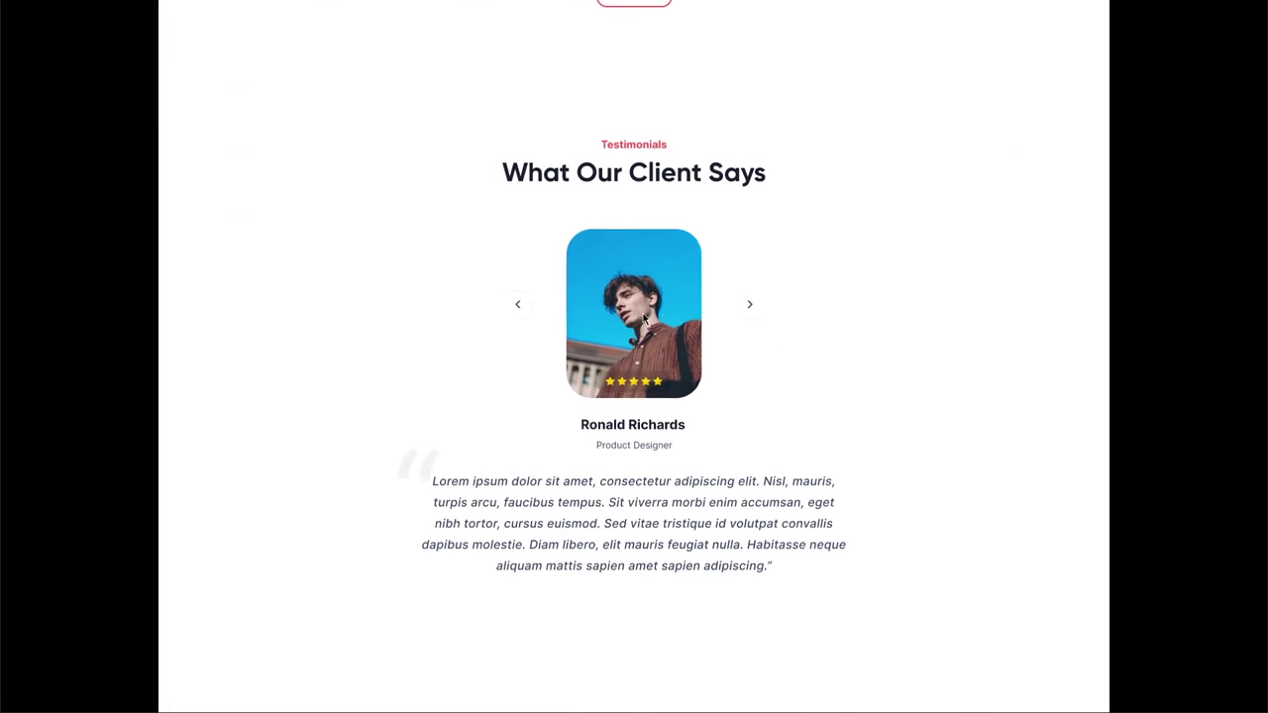
scroll(693, 396, "down", 5)
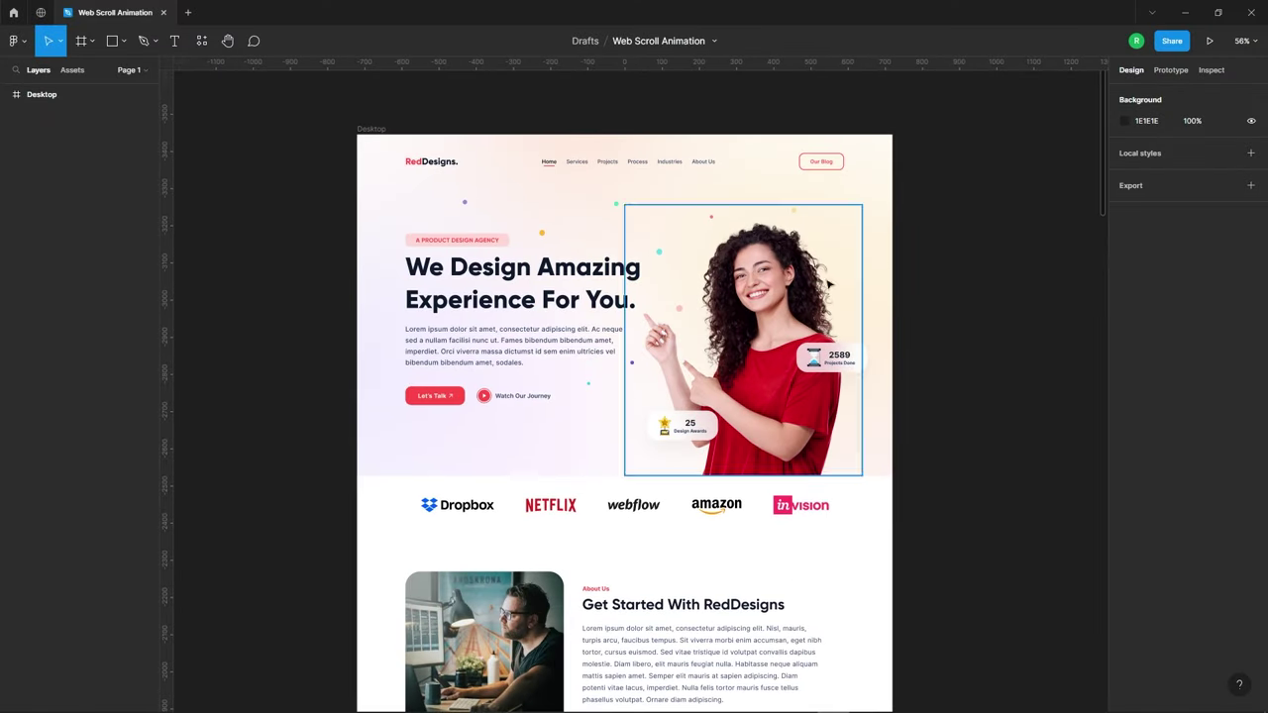
scroll(651, 578, "down", 2)
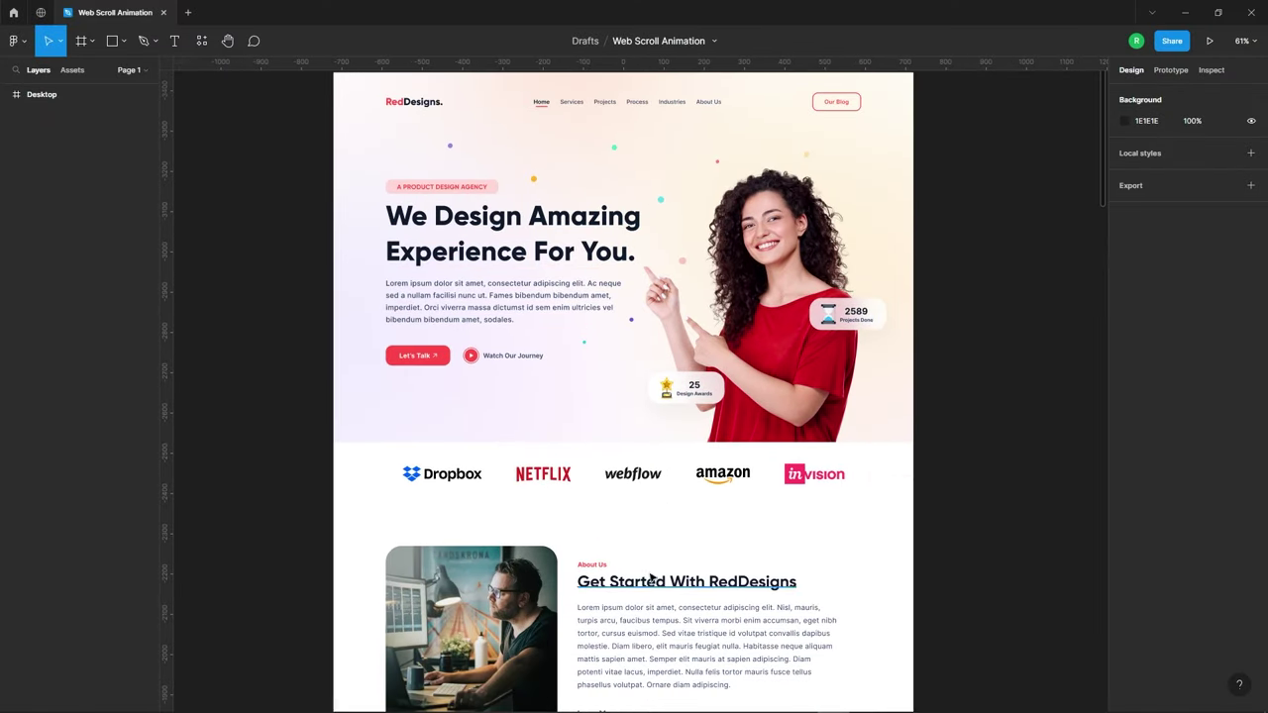
scroll(651, 579, "down", 3)
scroll(730, 405, "down", 3)
scroll(798, 368, "down", 2)
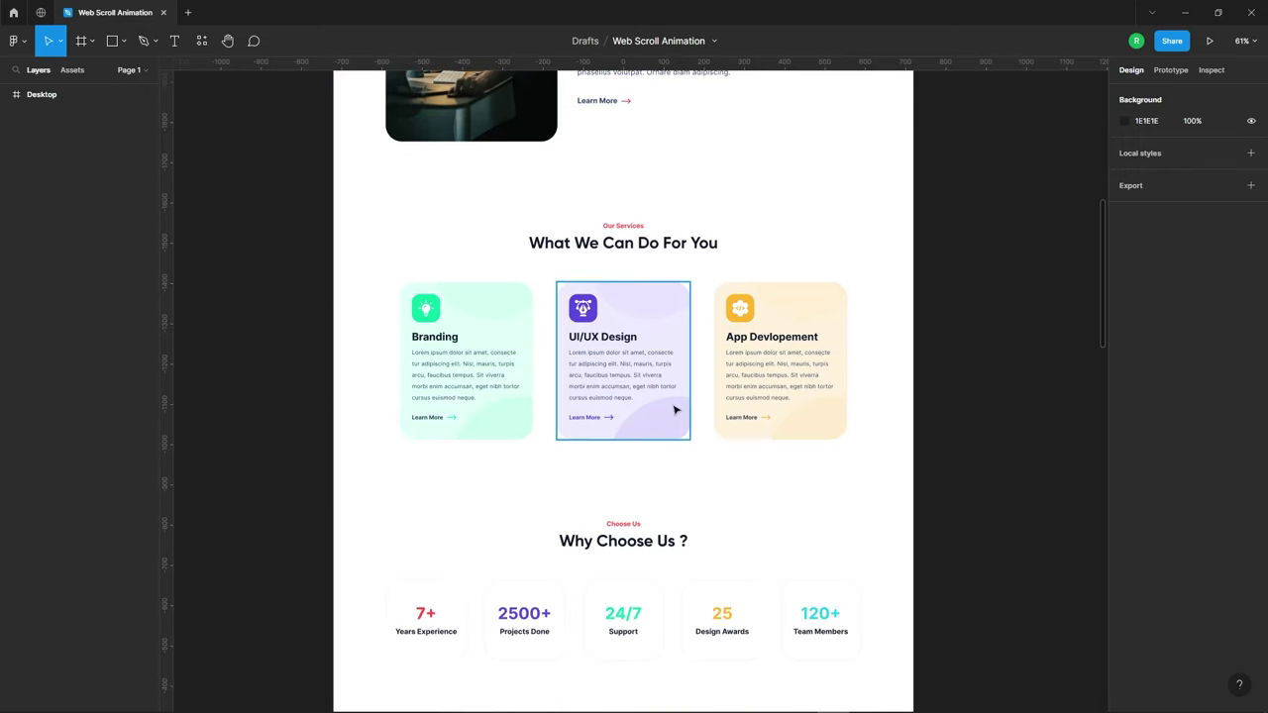
scroll(909, 325, "down", 3)
scroll(830, 309, "down", 2)
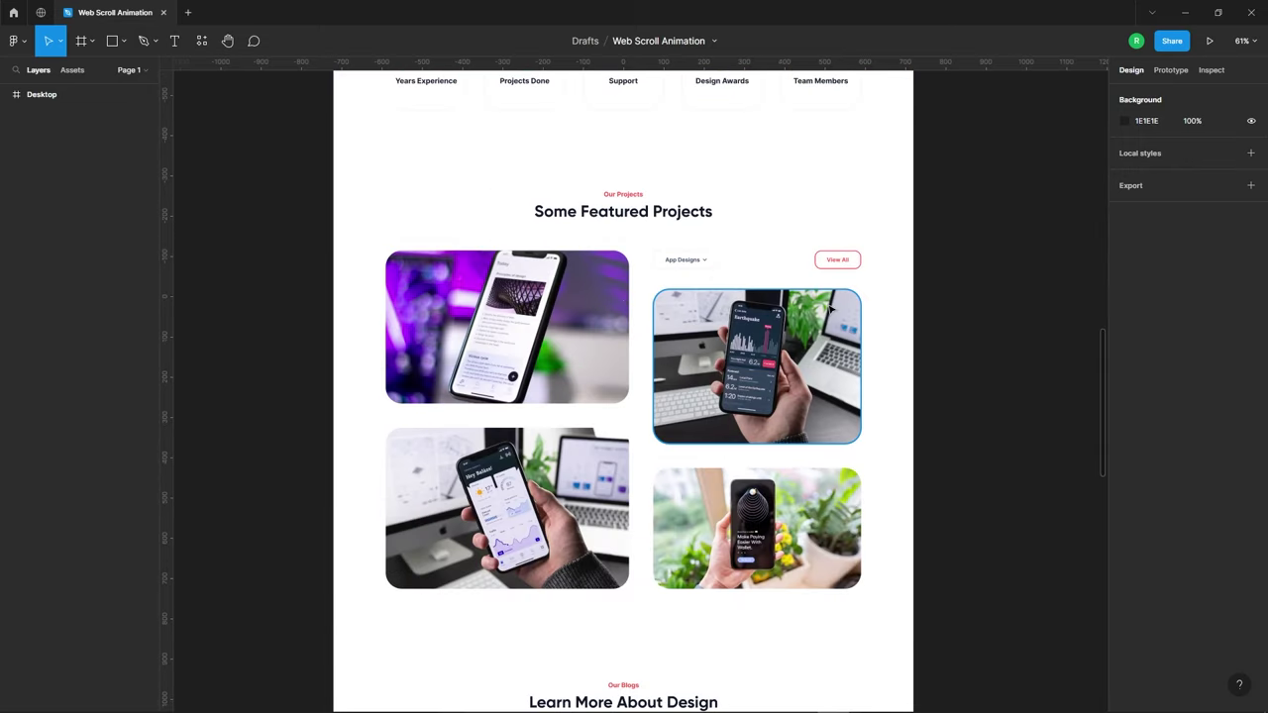
scroll(830, 308, "down", 2)
scroll(830, 308, "down", 2)
scroll(708, 274, "down", 2)
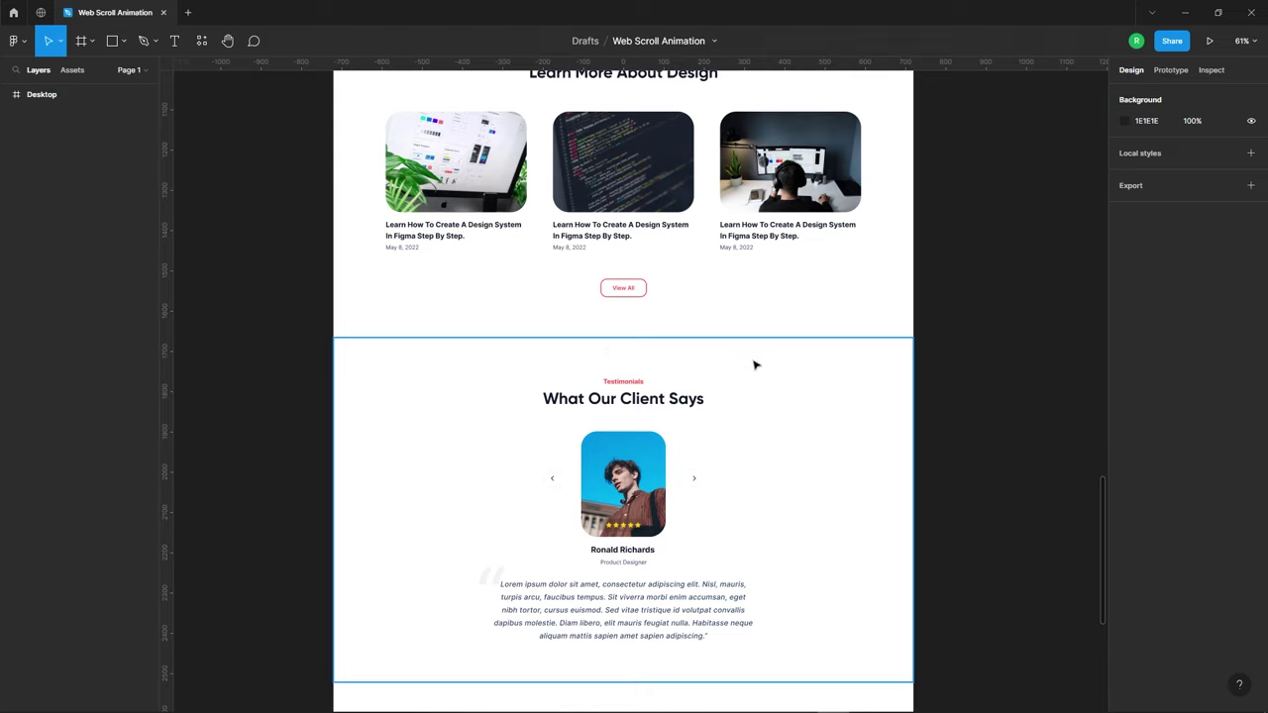
scroll(748, 363, "down", 2)
scroll(453, 345, "down", 2)
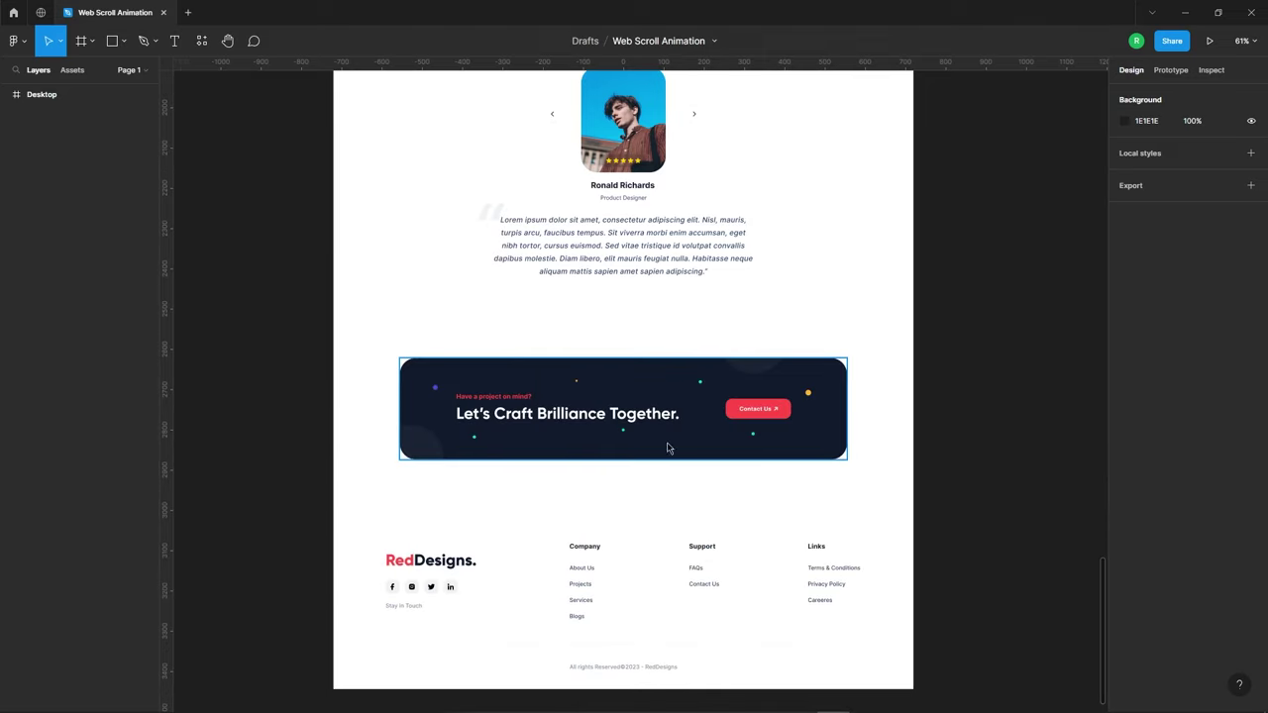
scroll(634, 495, "down", 1)
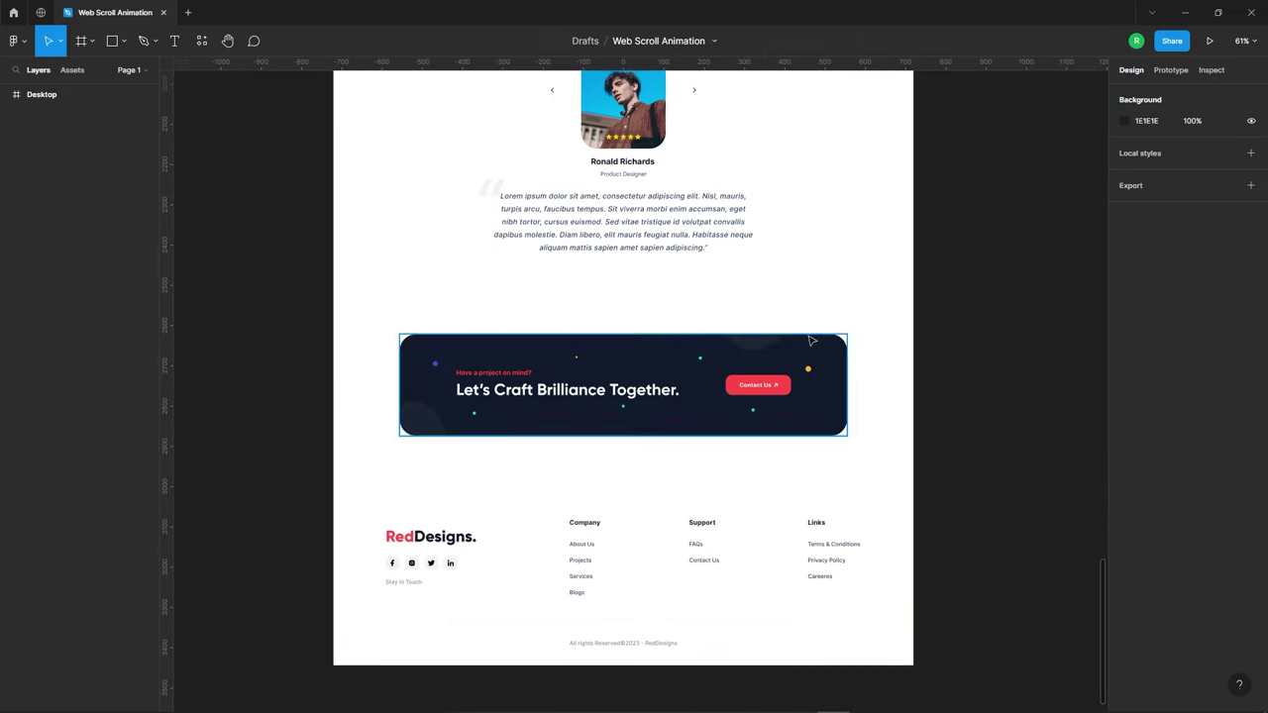
scroll(708, 327, "down", 5)
left_click_drag(923, 150, 756, 427)
scroll(734, 275, "up", 2)
left_click_drag(734, 276, 812, 485)
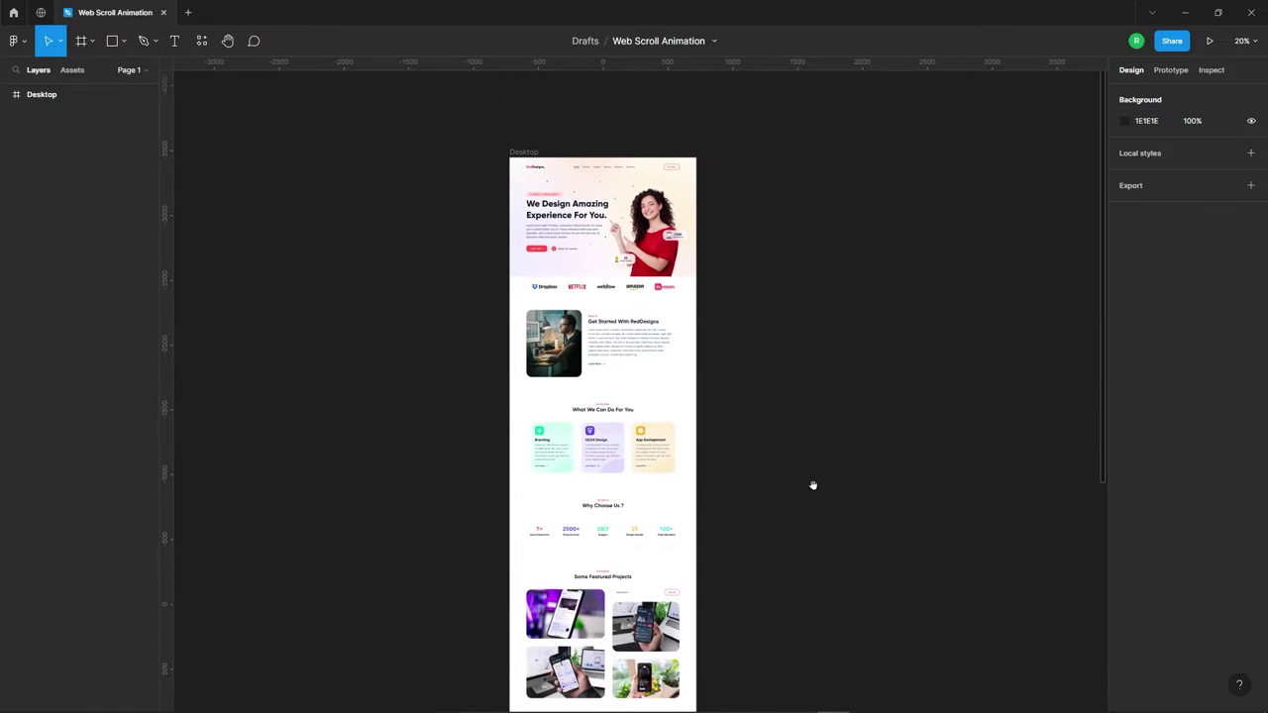
scroll(615, 138, "up", 5)
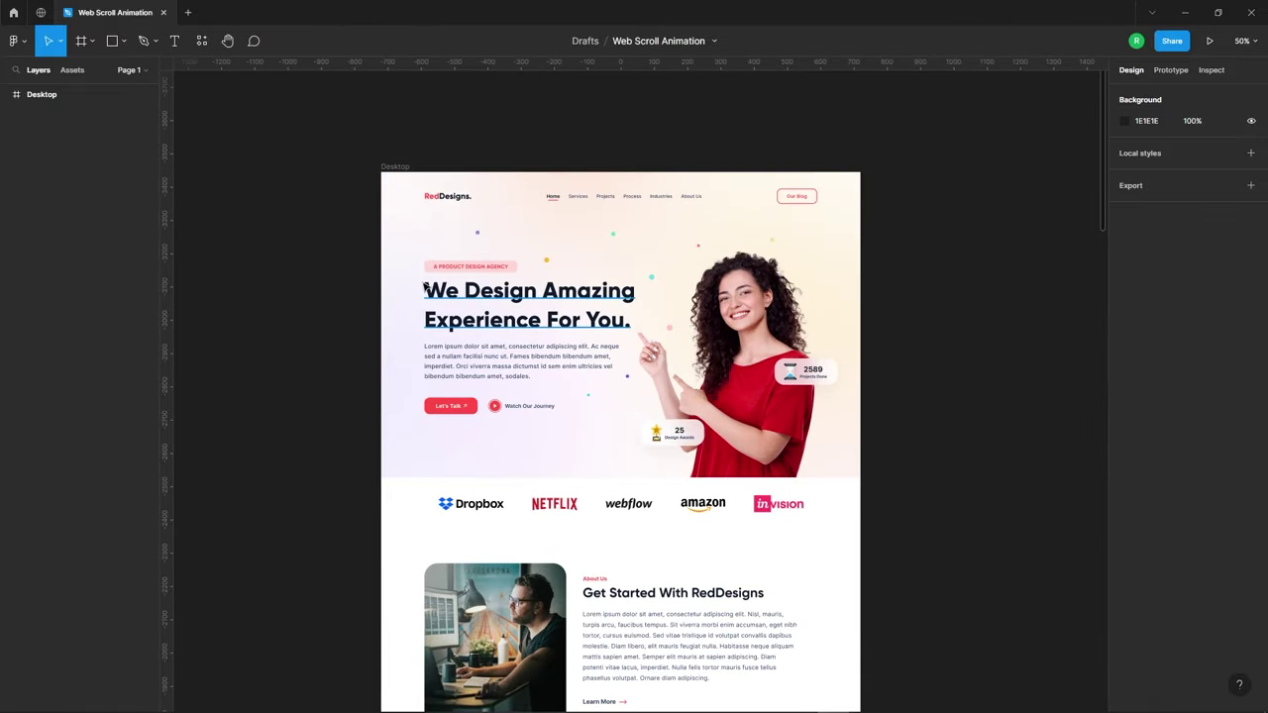
Select the hero layers plus the logos row and wrap them in a new frame.
left_click_drag(353, 183, 896, 472)
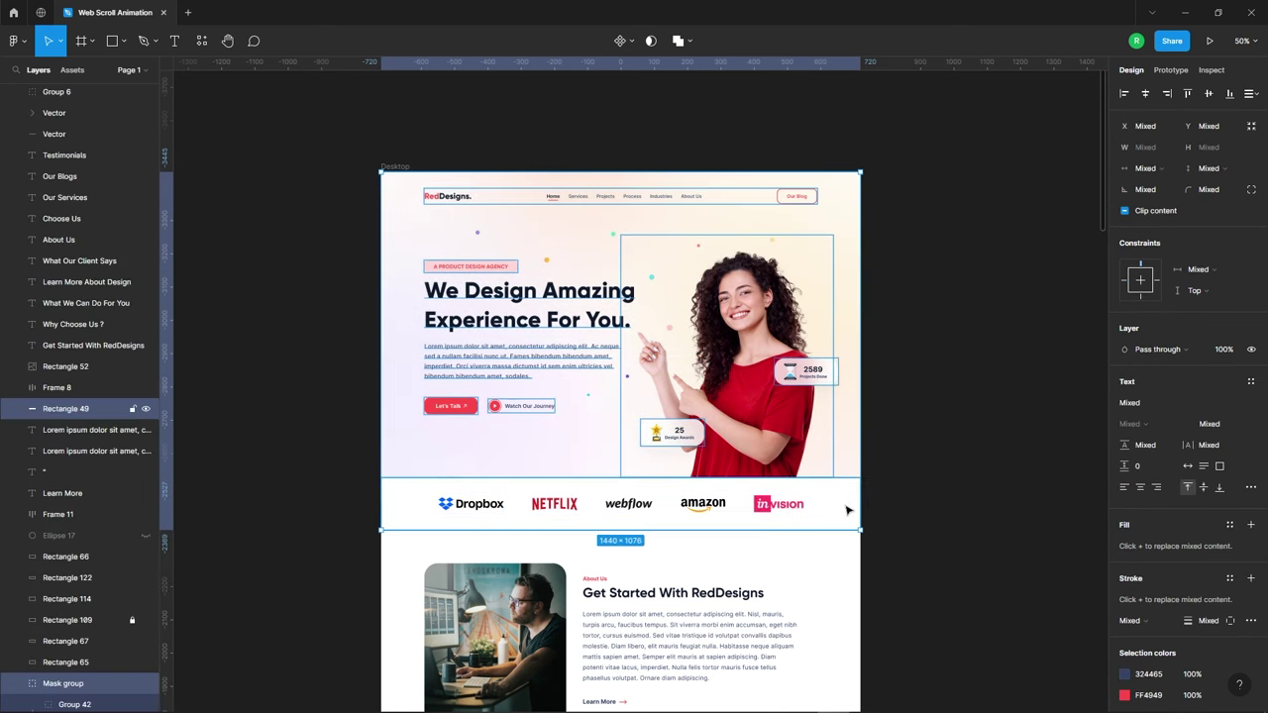
left_click(780, 510, "shift")
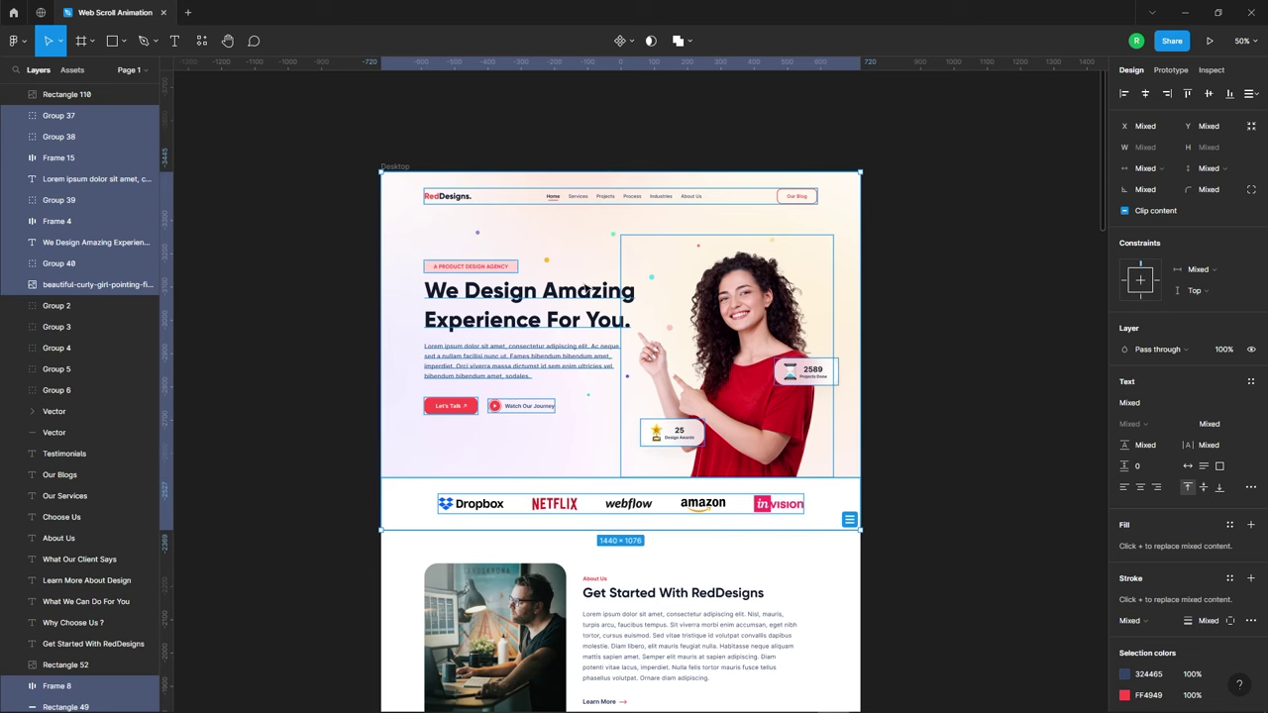
right_click(571, 239)
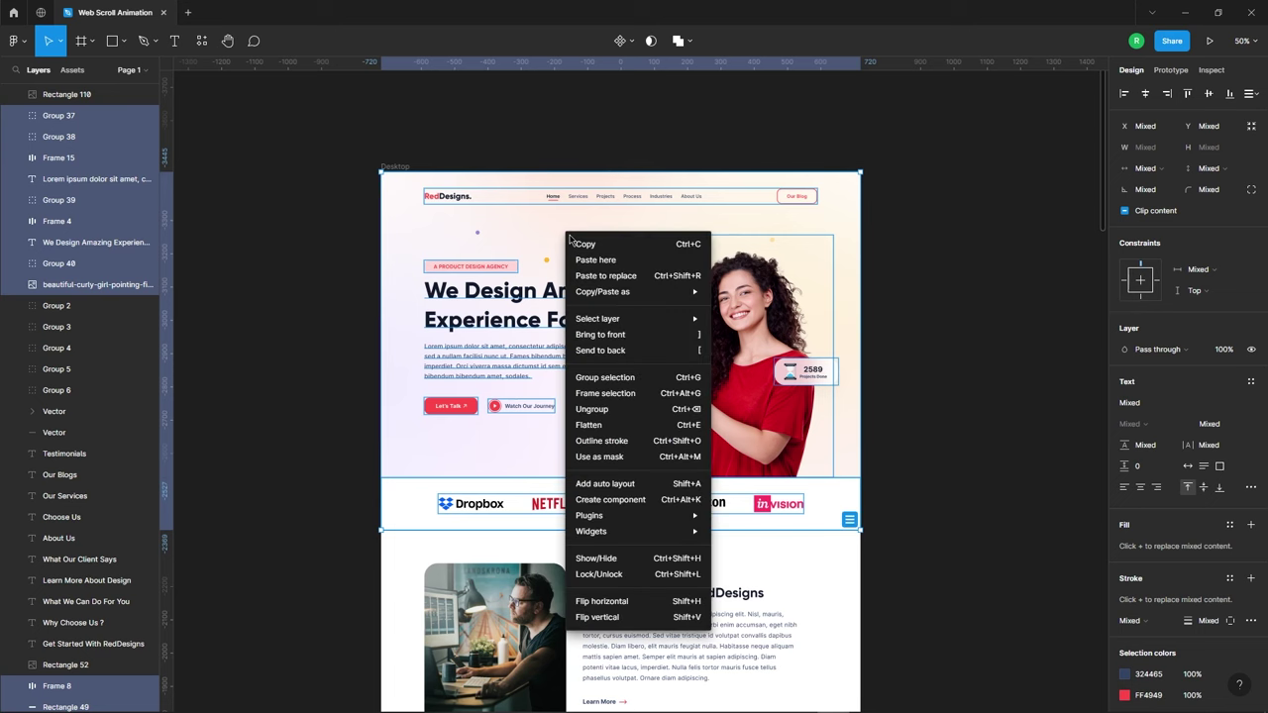
left_click(624, 393)
Turn the new 1440×1076 hero frame, Frame 16, into a component.
scroll(376, 270, "down", 3)
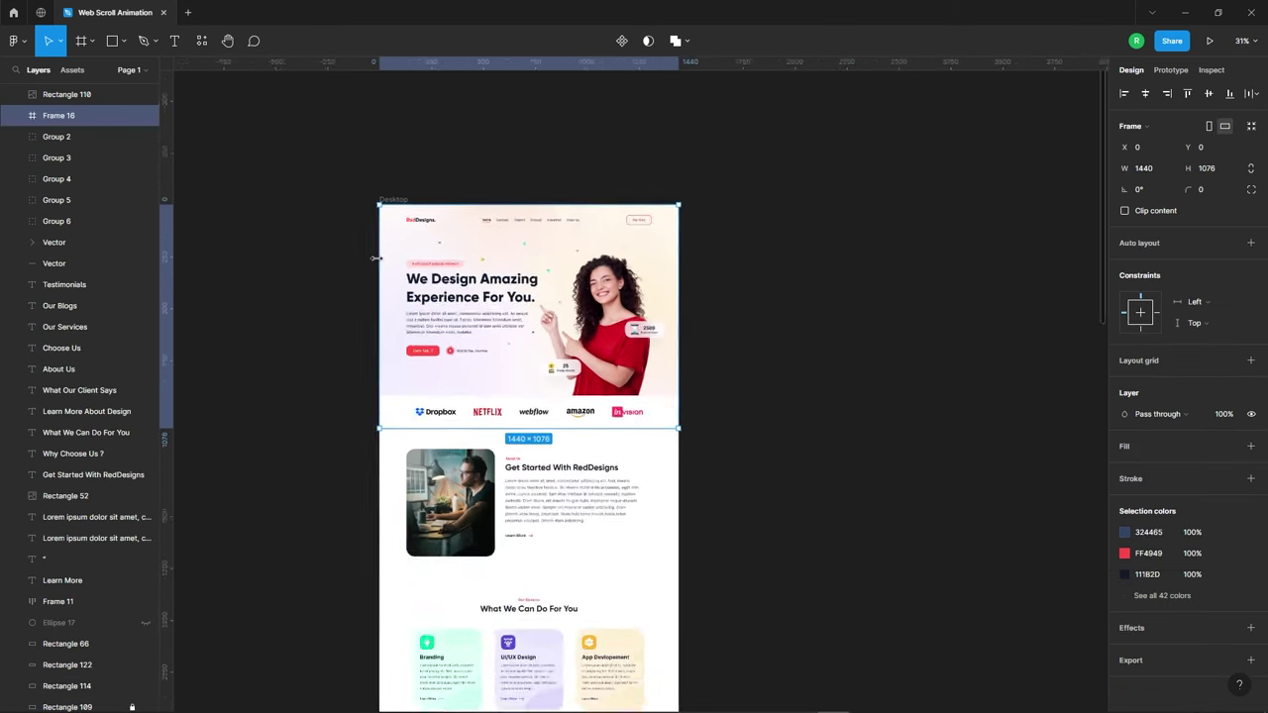
scroll(379, 208, "down", 2)
left_click(798, 313)
left_click_drag(724, 308, 819, 318)
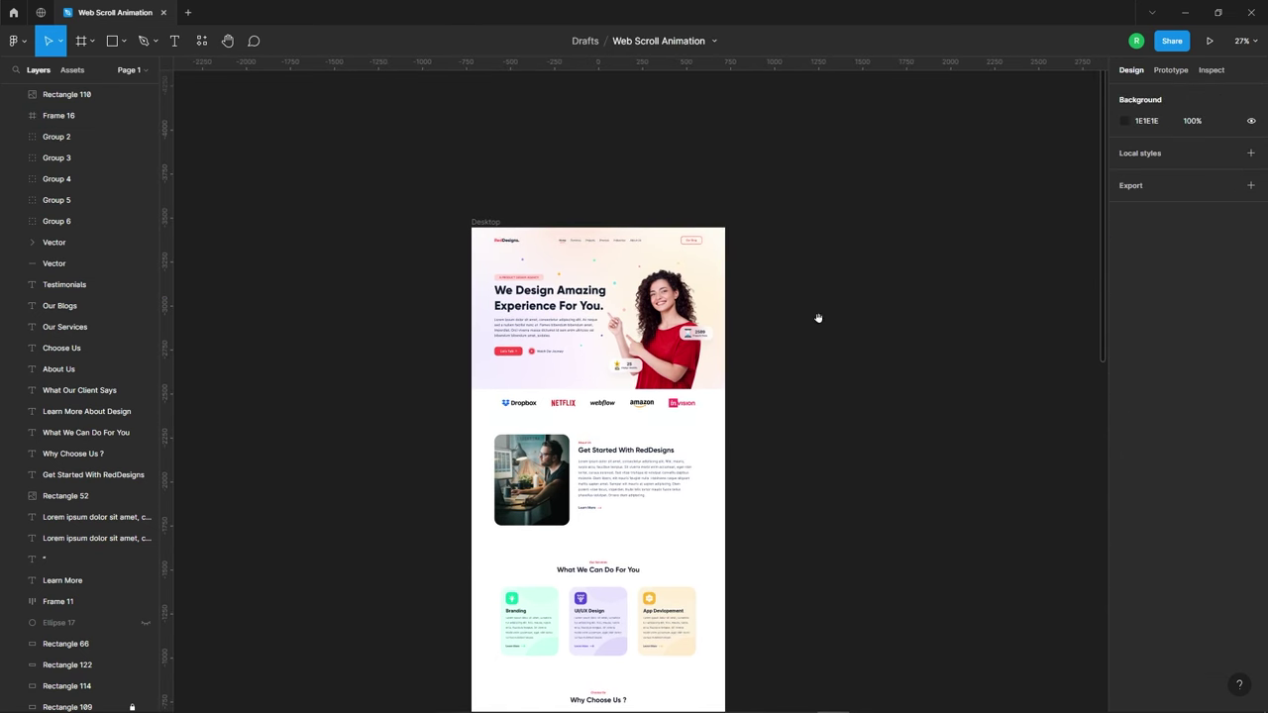
left_click(585, 314)
scroll(535, 317, "up", 2)
scroll(530, 327, "up", 2)
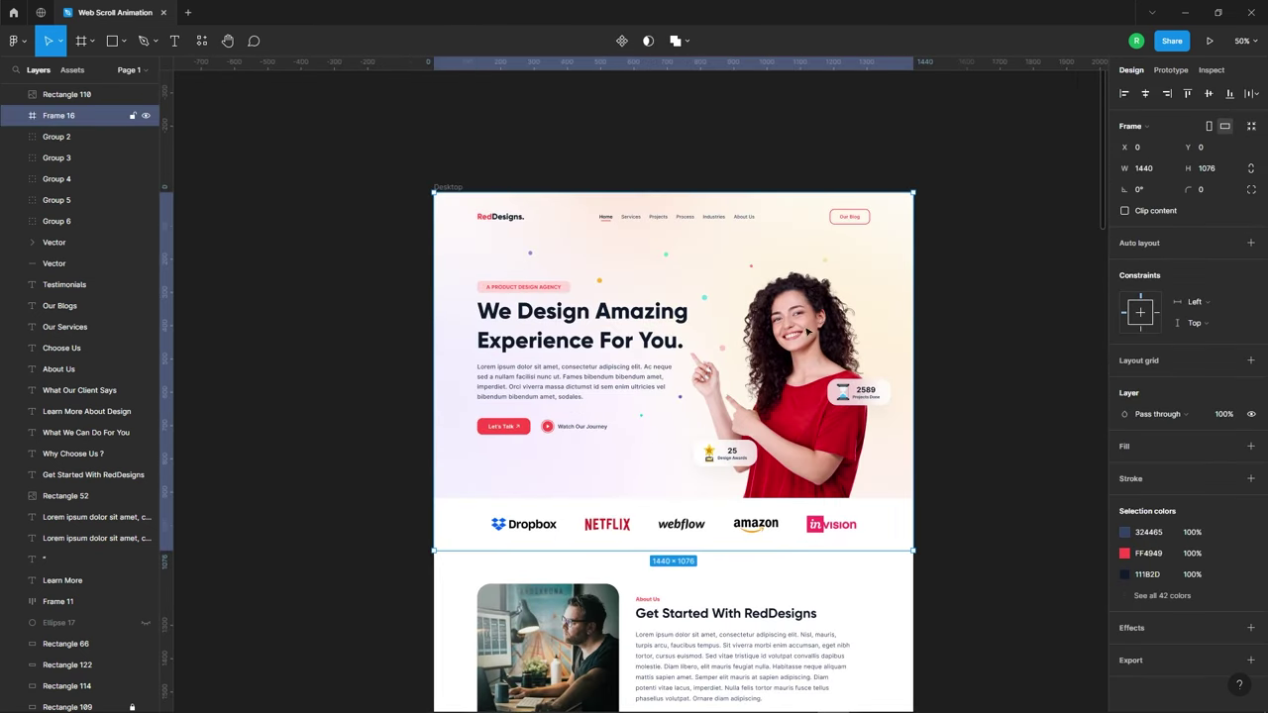
right_click(650, 268)
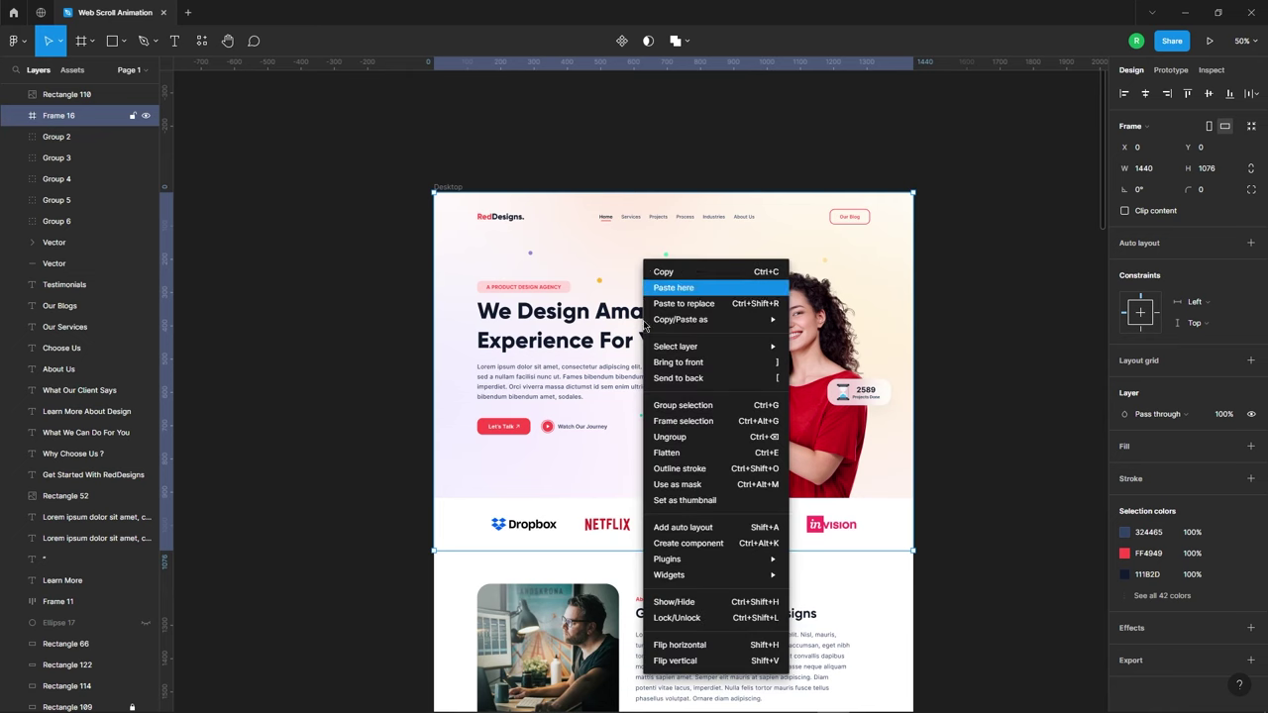
left_click(721, 544)
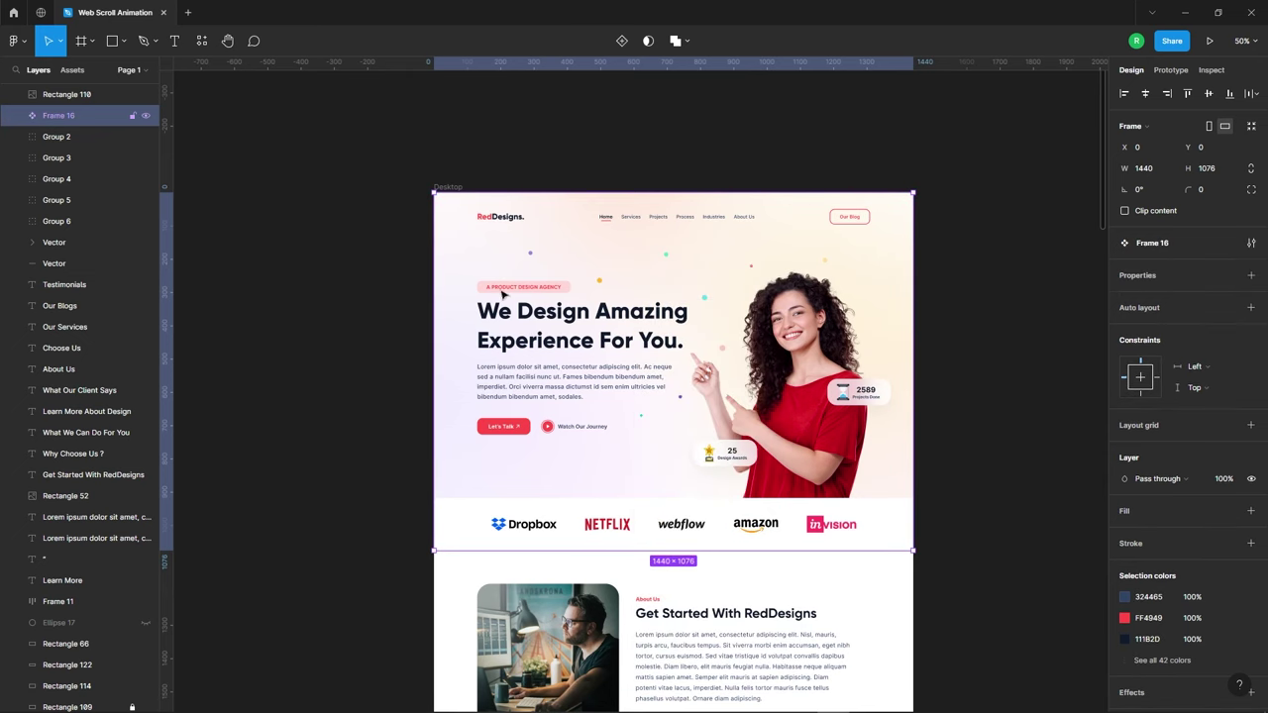
Paste a copy of the hero component and align it over the original hero on Desktop.
scroll(356, 230, "down", 1)
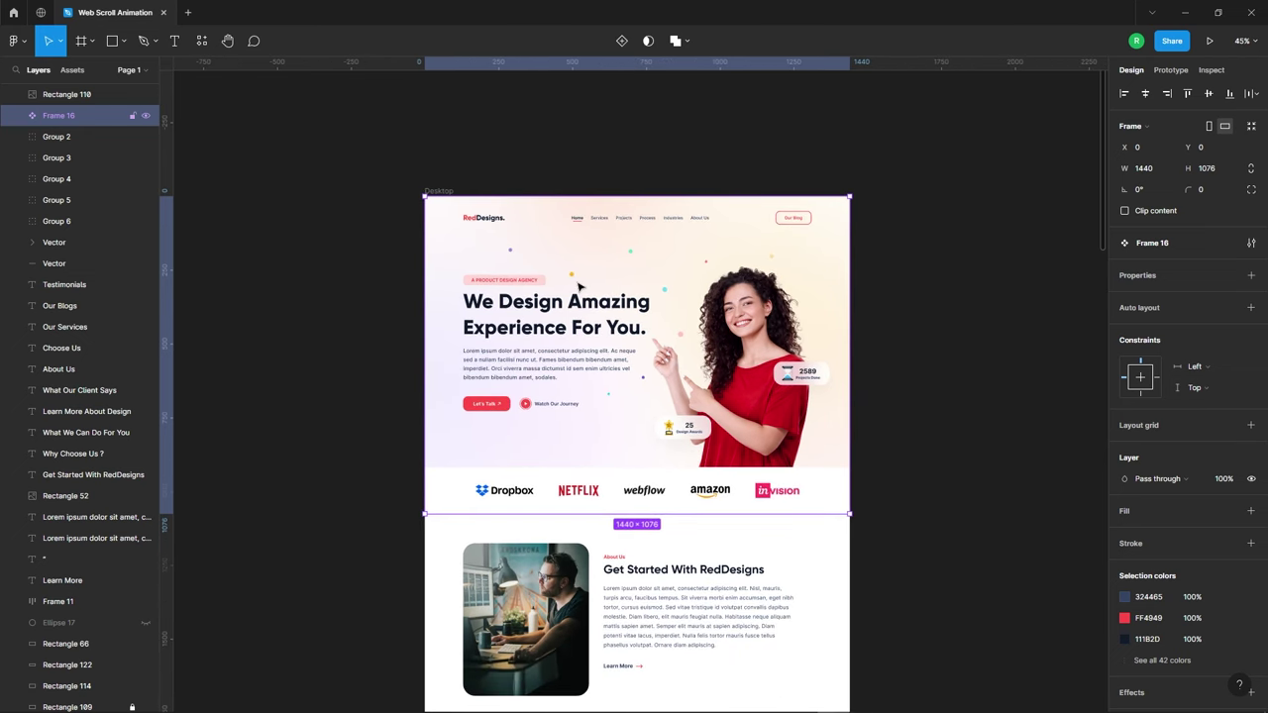
right_click(577, 283)
left_click(595, 295)
right_click(593, 291)
left_click(603, 323)
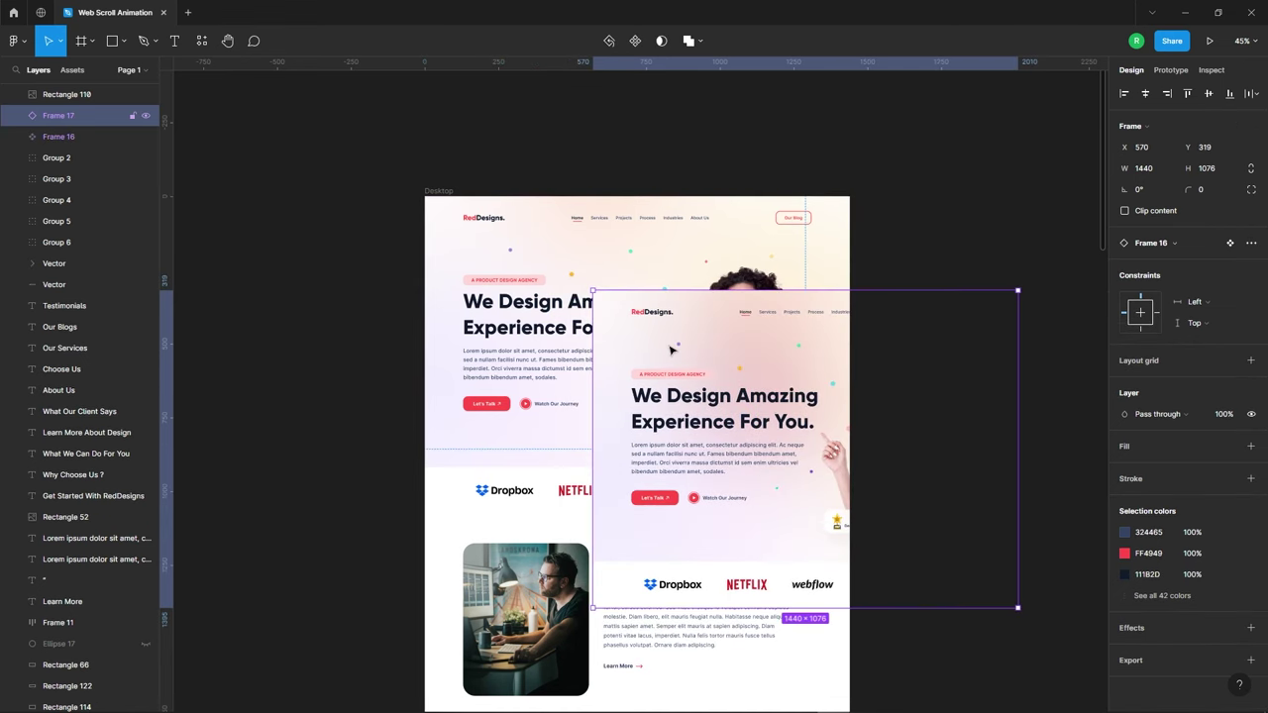
left_click_drag(806, 436, 641, 340)
left_click(1146, 95)
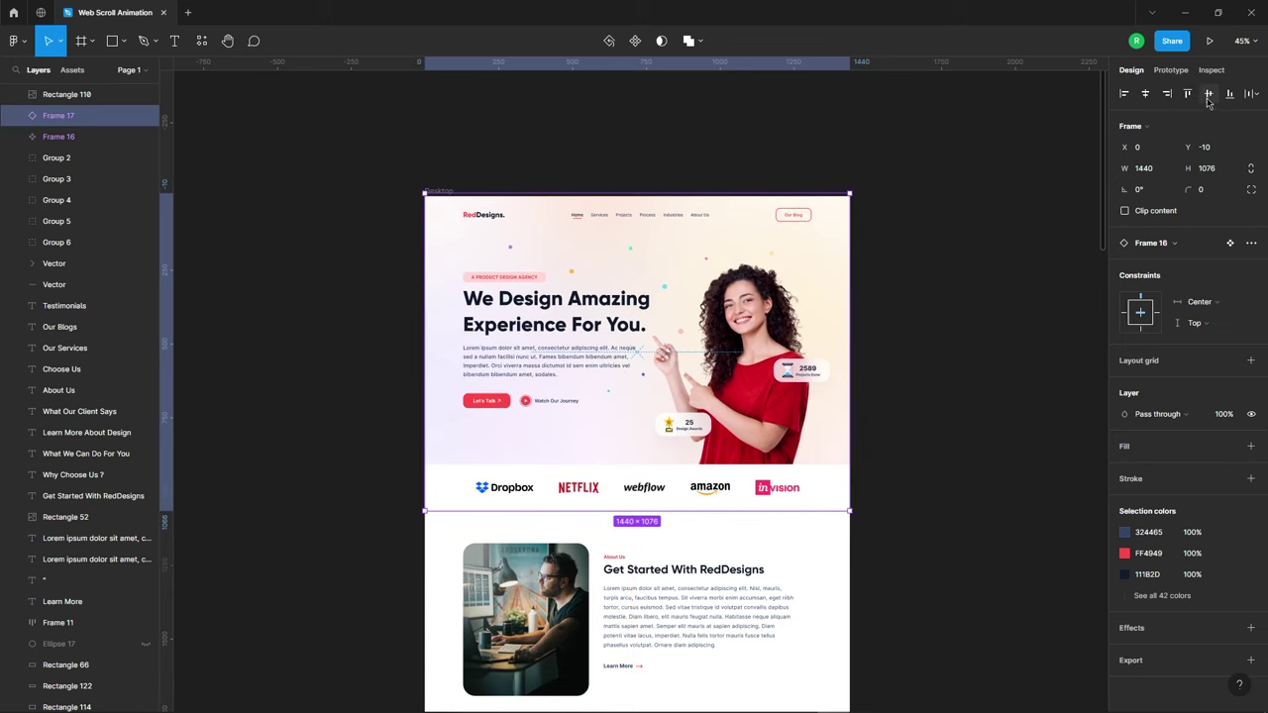
left_click(1189, 94)
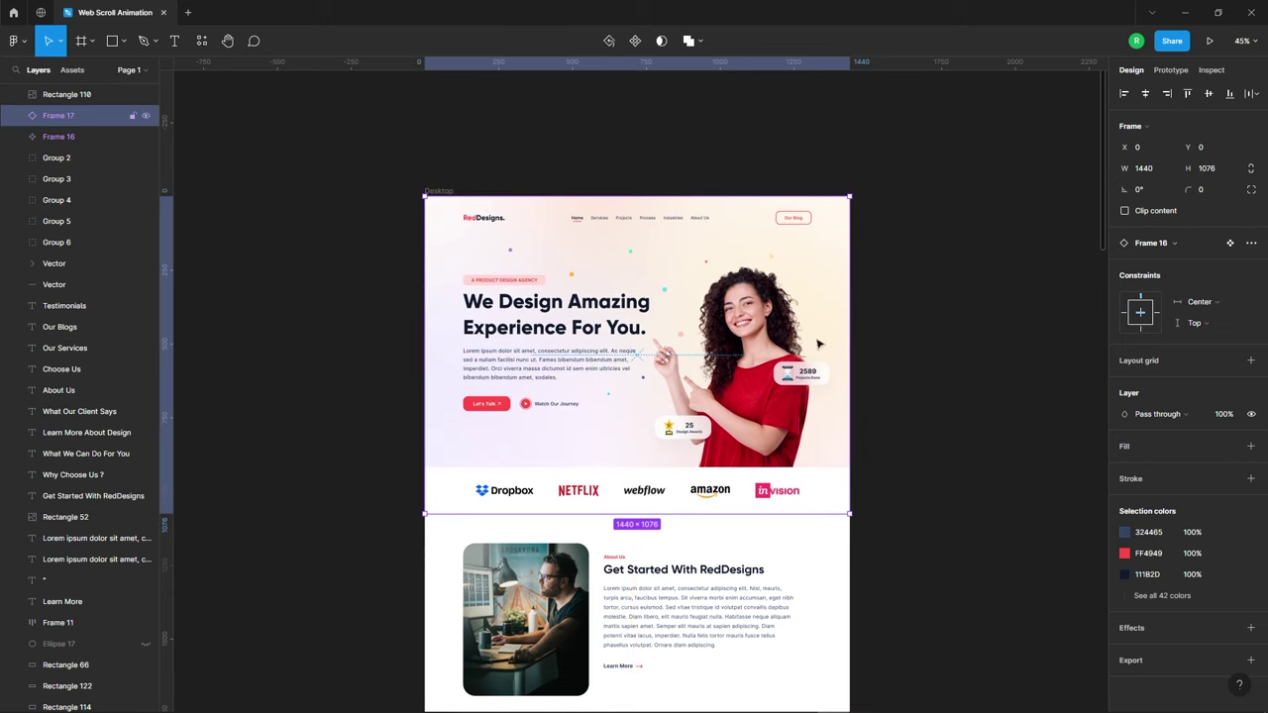
Move the original Frame 16 component off Desktop onto the canvas to its right.
left_click(82, 139)
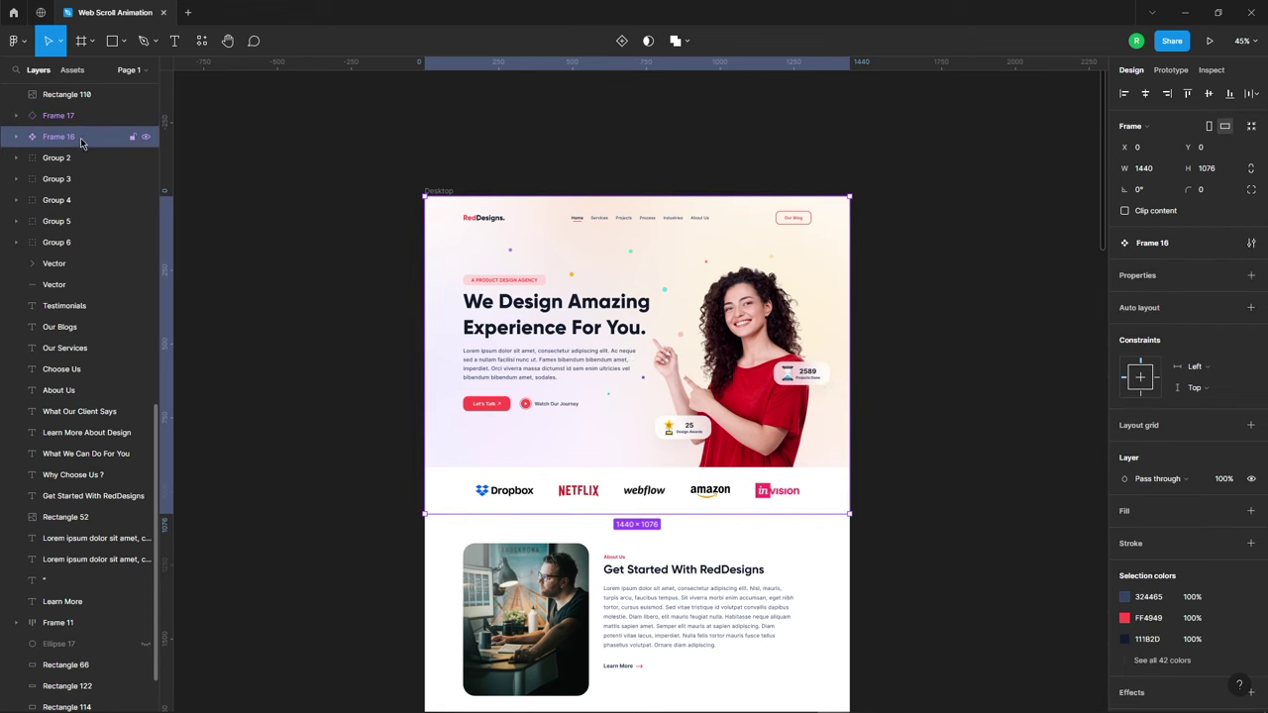
scroll(314, 218, "down", 3, "ctrl")
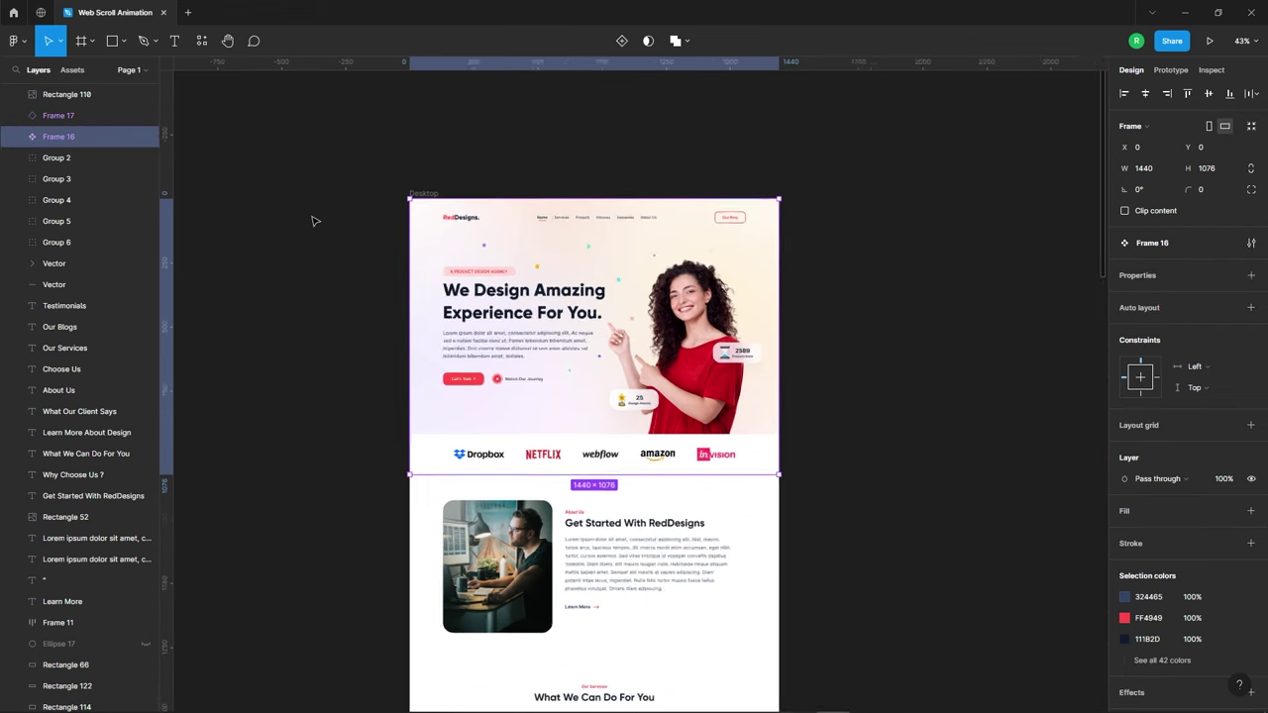
left_click_drag(544, 325, 938, 288)
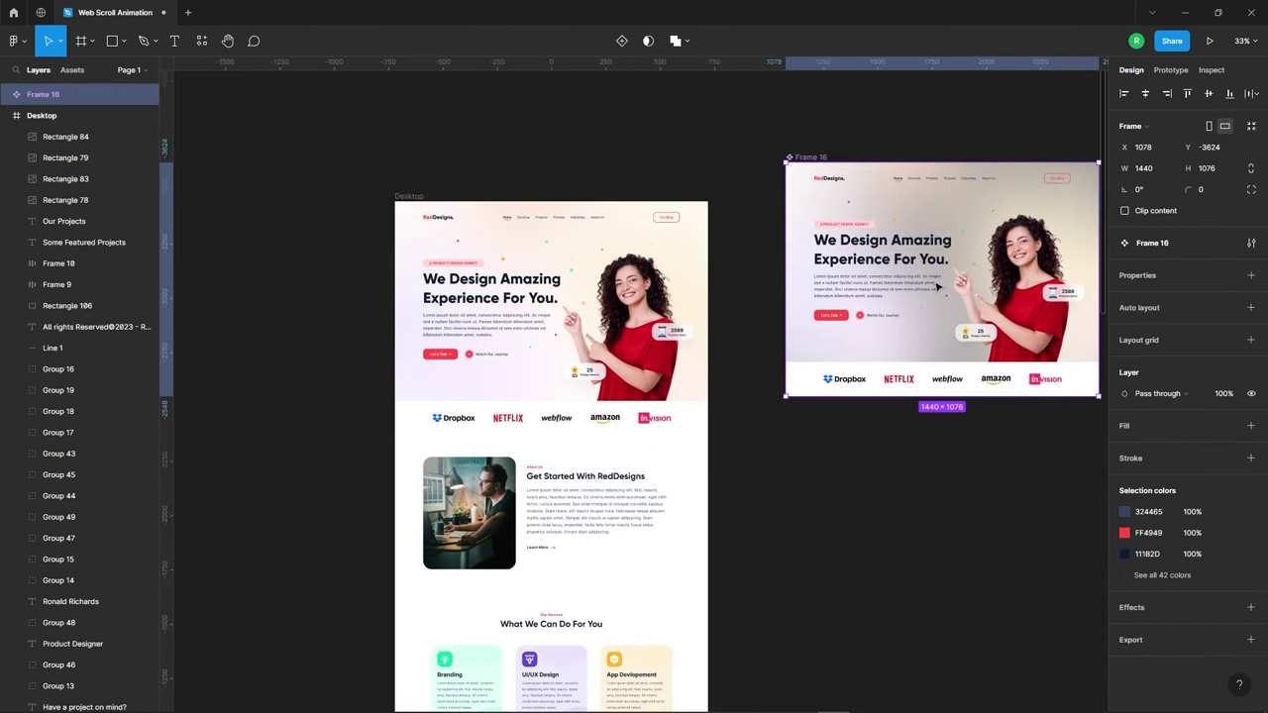
Give Frame 16 a white FFFFFF fill.
scroll(821, 299, "down", 3)
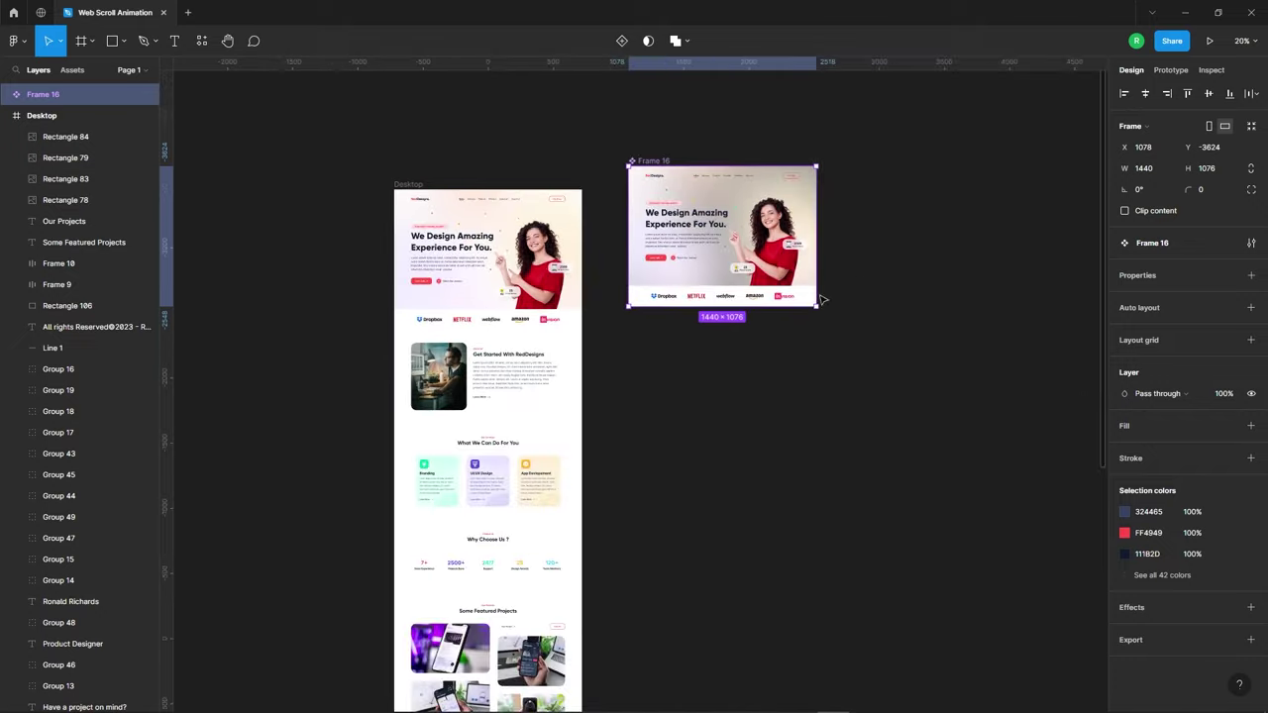
left_click(927, 207)
left_click(657, 162)
left_click(1250, 426)
left_click(951, 251)
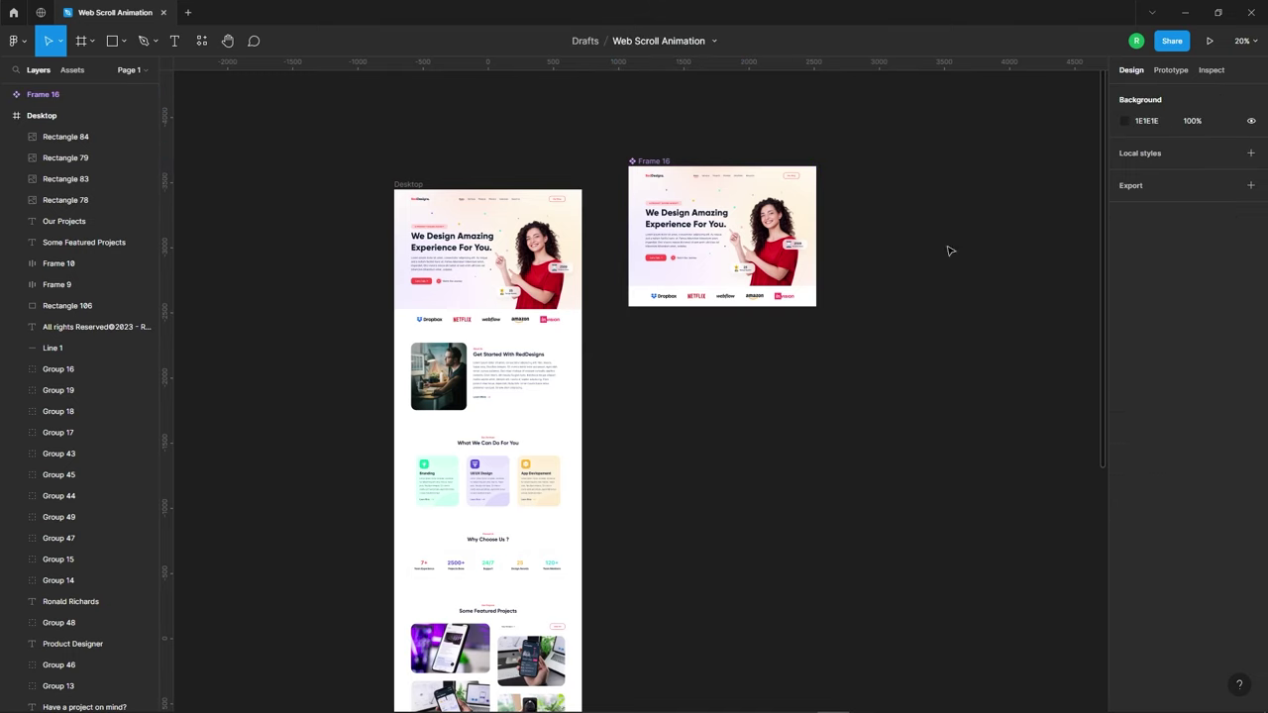
Add a Variant property to Frame 16, making a component set with a Default variant.
left_click(640, 163)
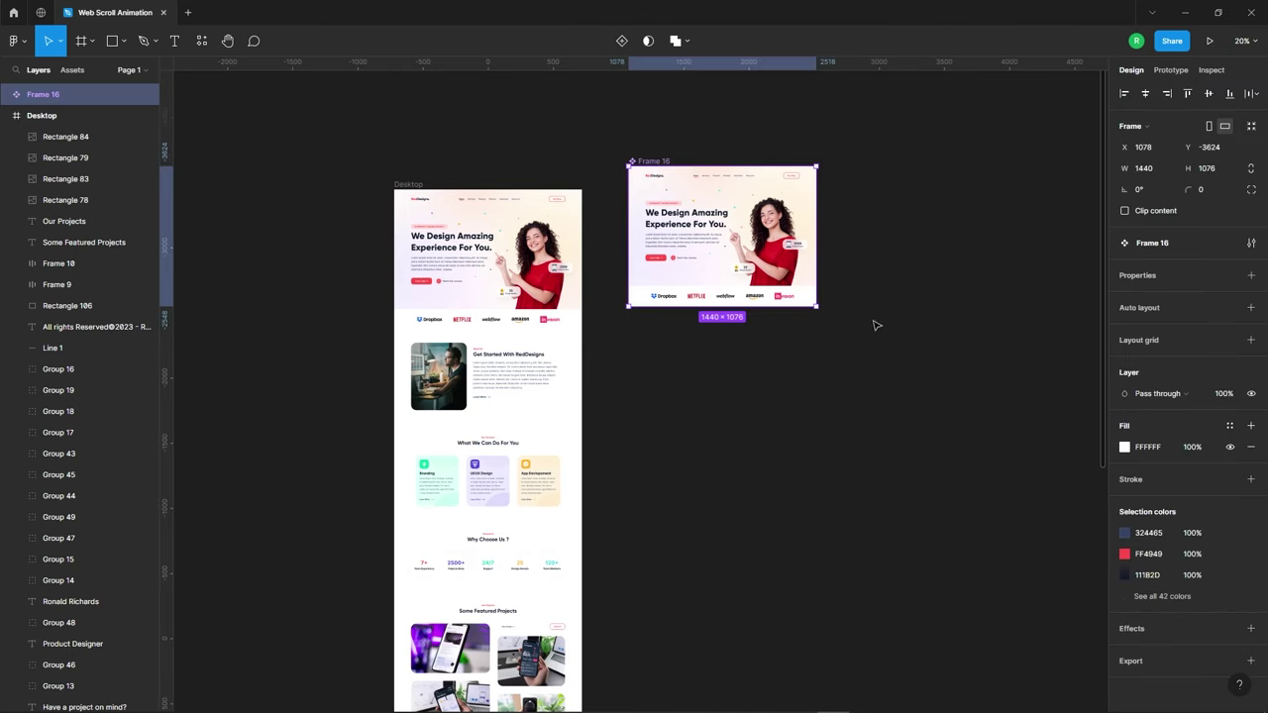
left_click(1250, 276)
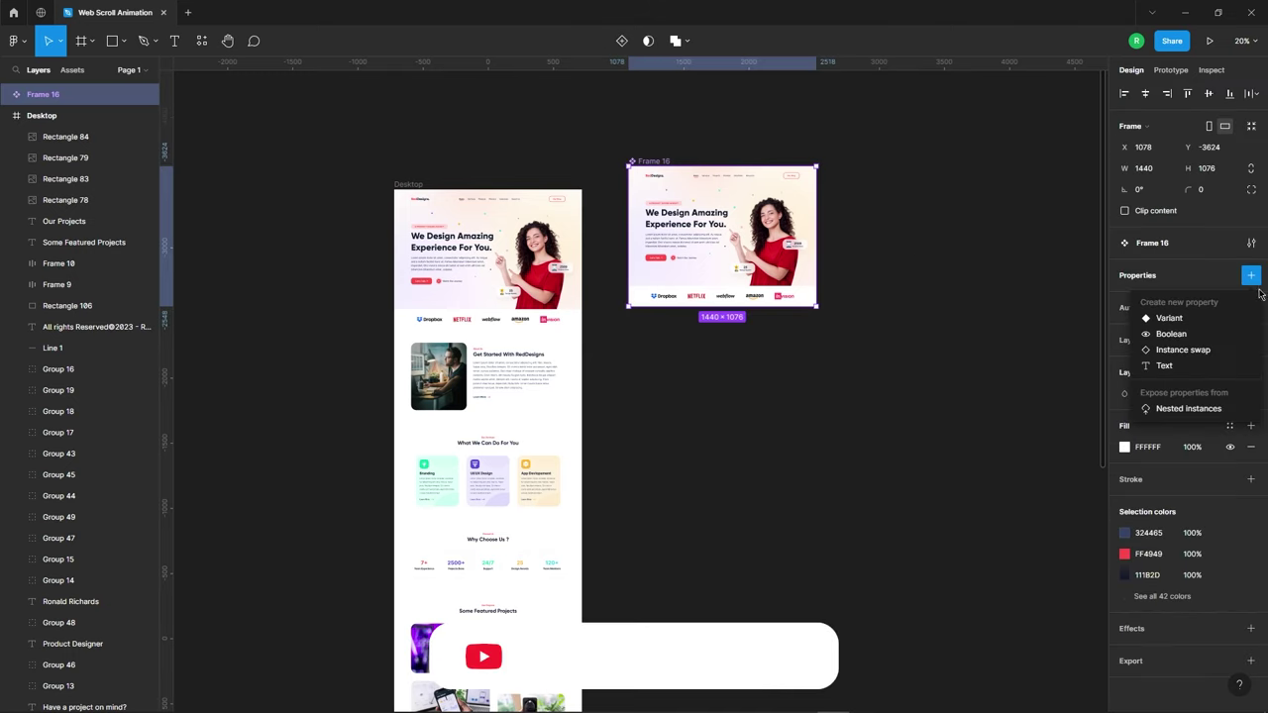
left_click(1174, 318)
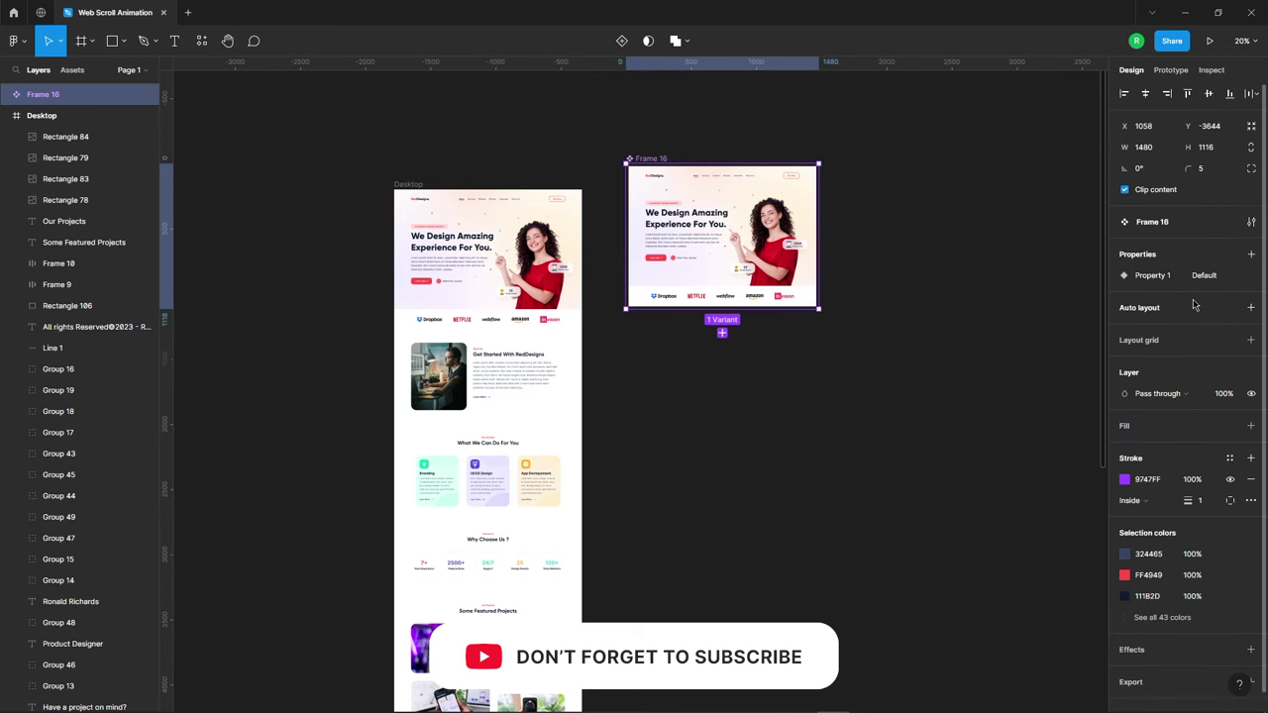
scroll(684, 141, "up", 5, "ctrl")
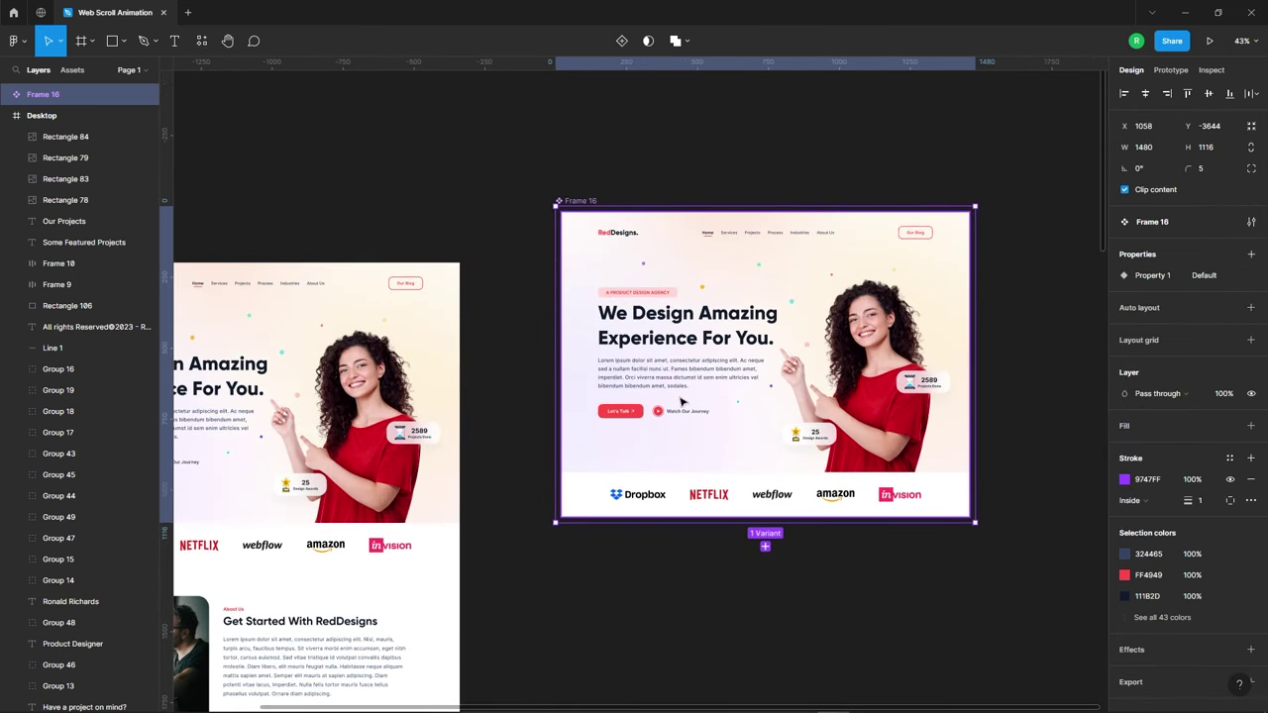
left_click(858, 322)
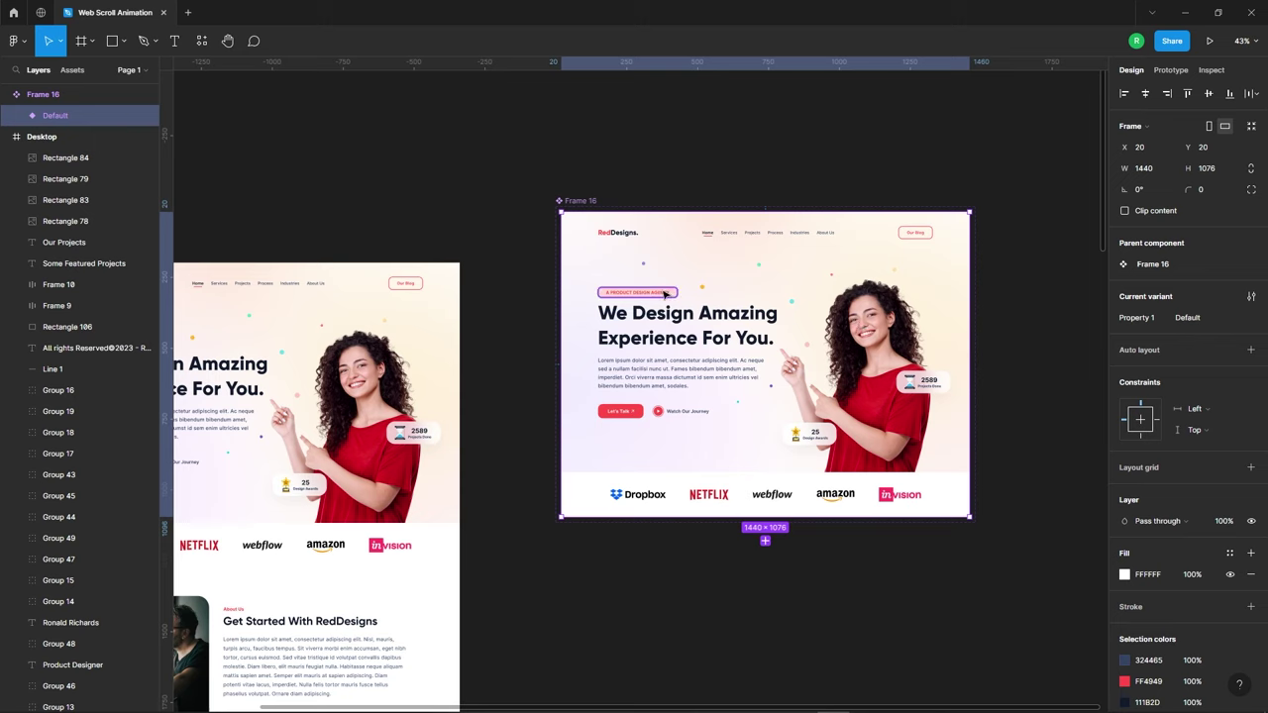
scroll(665, 295, "down", 2, "ctrl")
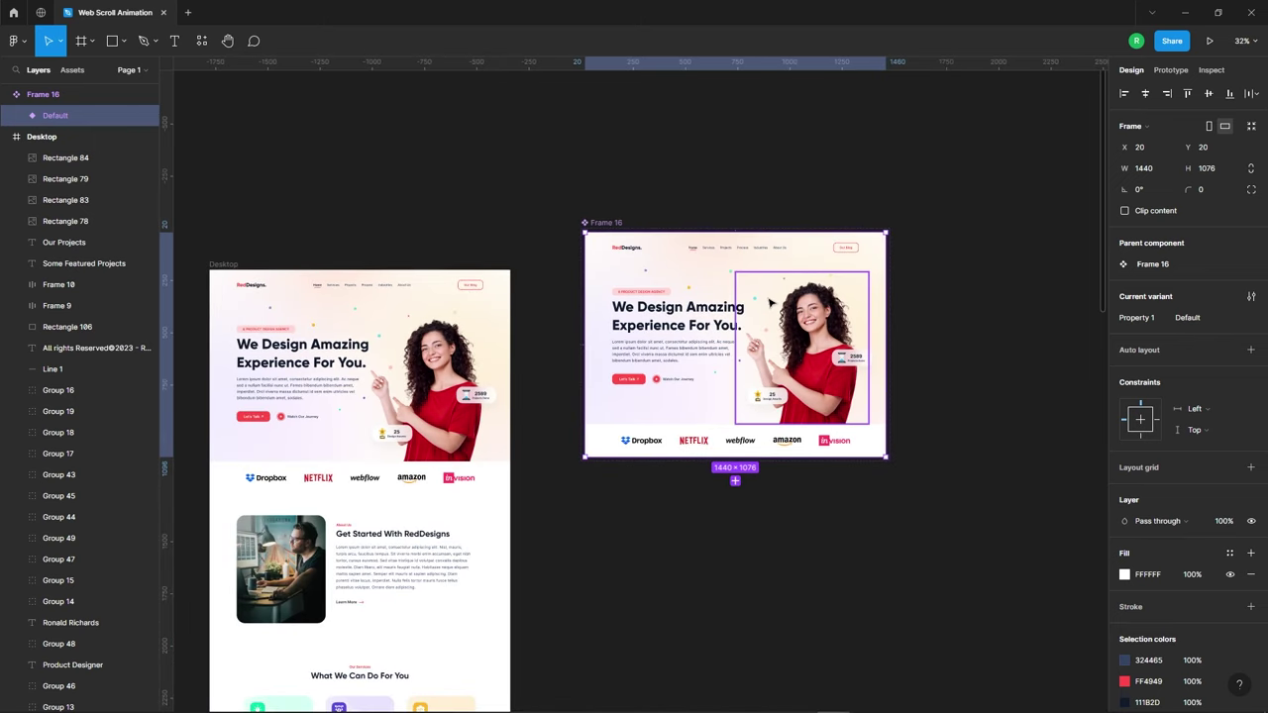
Duplicate the Default variant to create Variant2 beside it.
key("ctrl+d")
left_click_drag(769, 325, 804, 347)
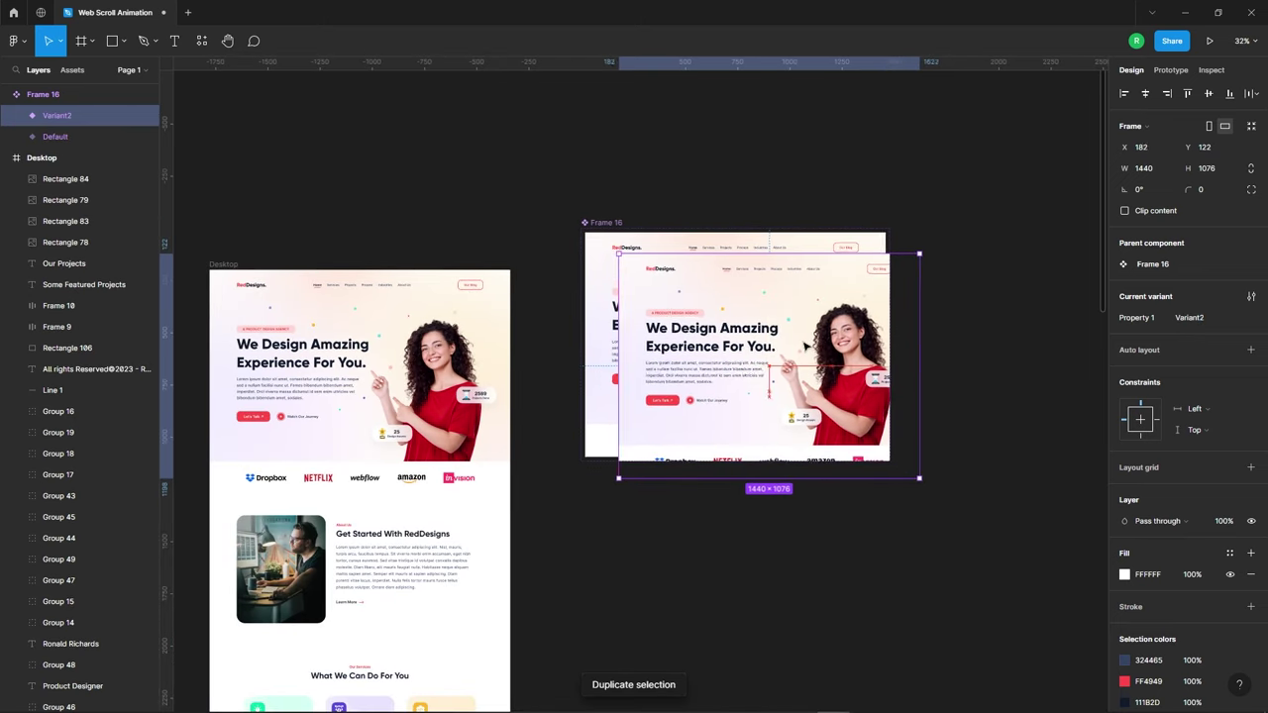
left_click(737, 130)
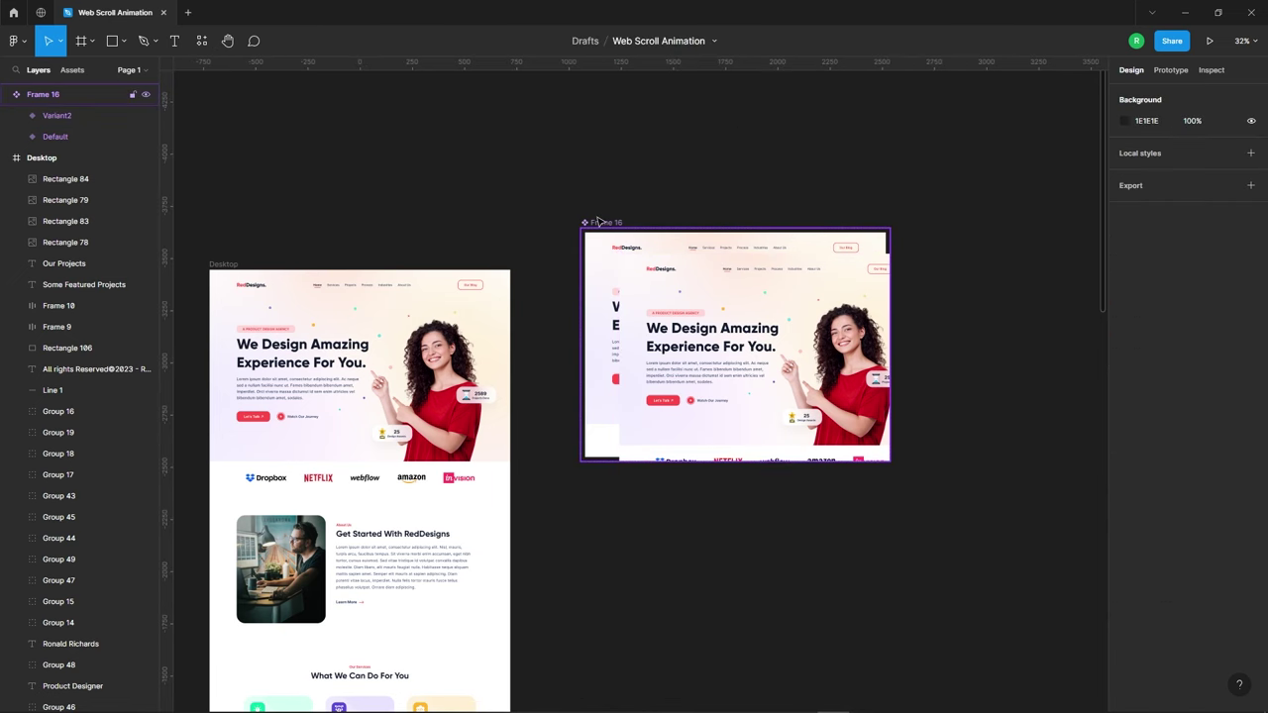
Apply horizontal auto layout to the Frame 16 set with a 100 gap between variants.
left_click(598, 222)
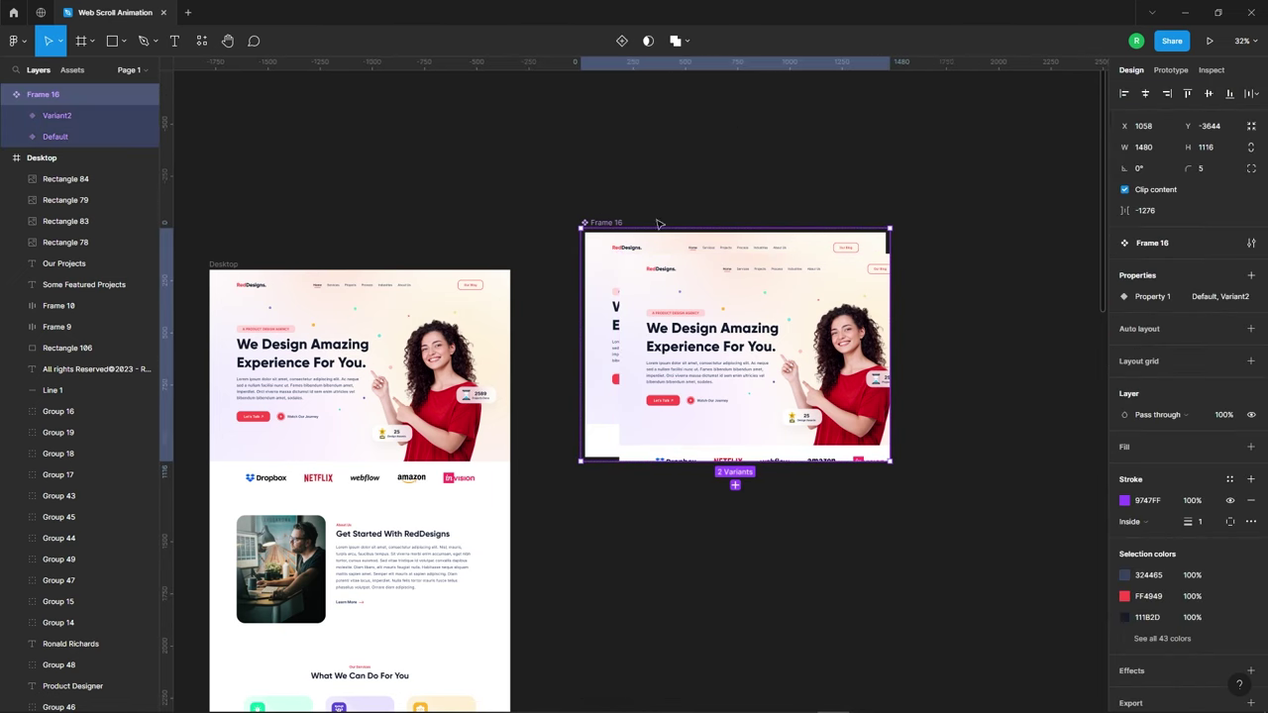
left_click(1251, 330)
type("100")
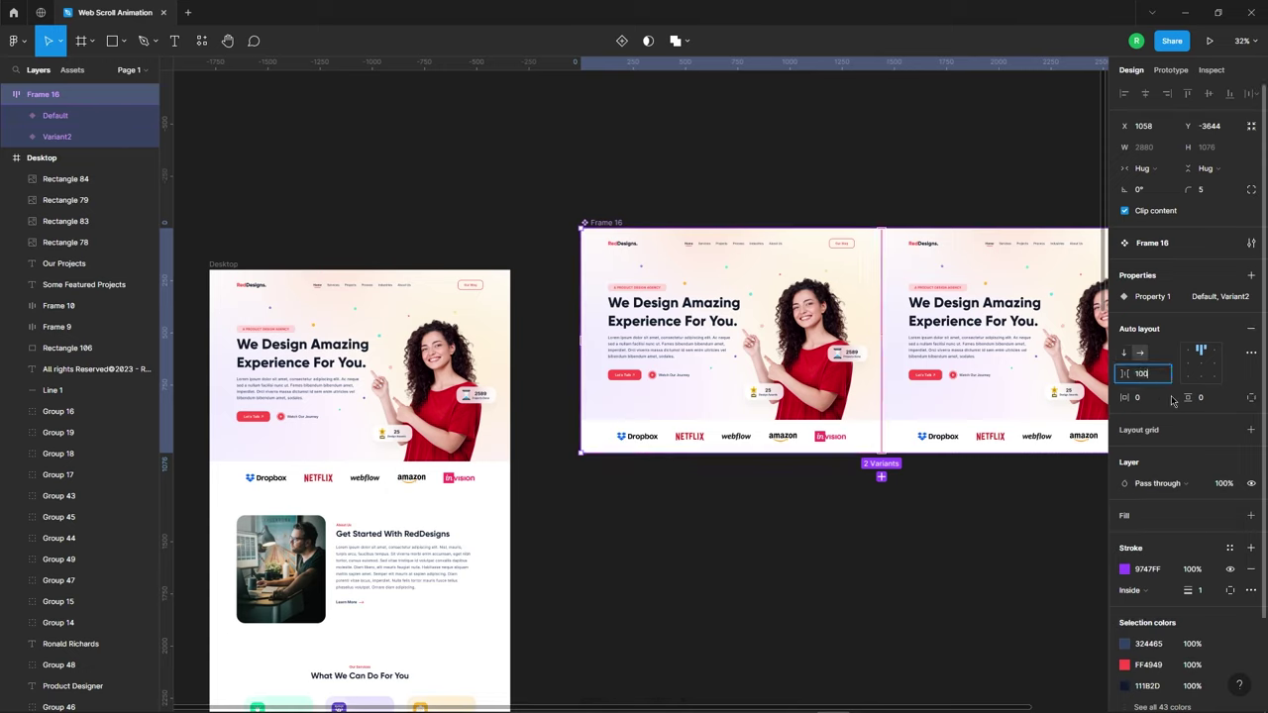
key("Return")
scroll(892, 263, "down", 5, "ctrl")
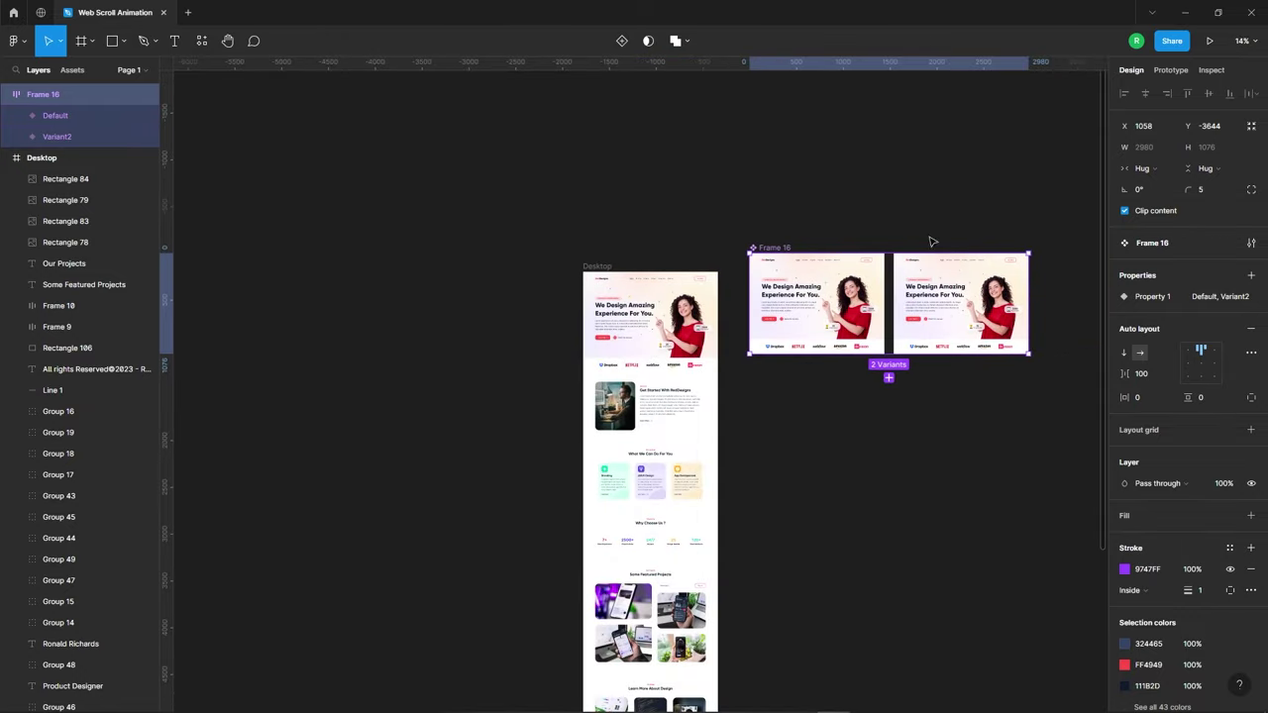
scroll(911, 208, "up", 3)
left_click(622, 269)
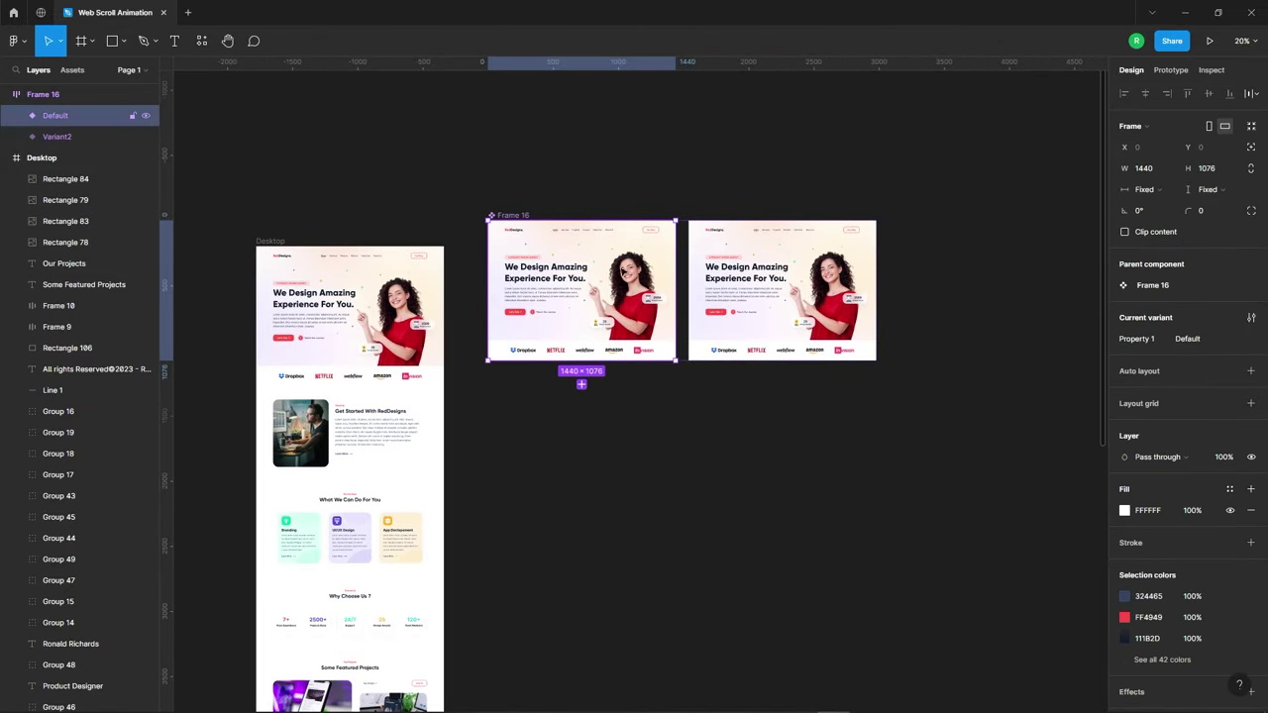
Change Variant2's Property 1 value to 'final'.
left_click(1201, 341)
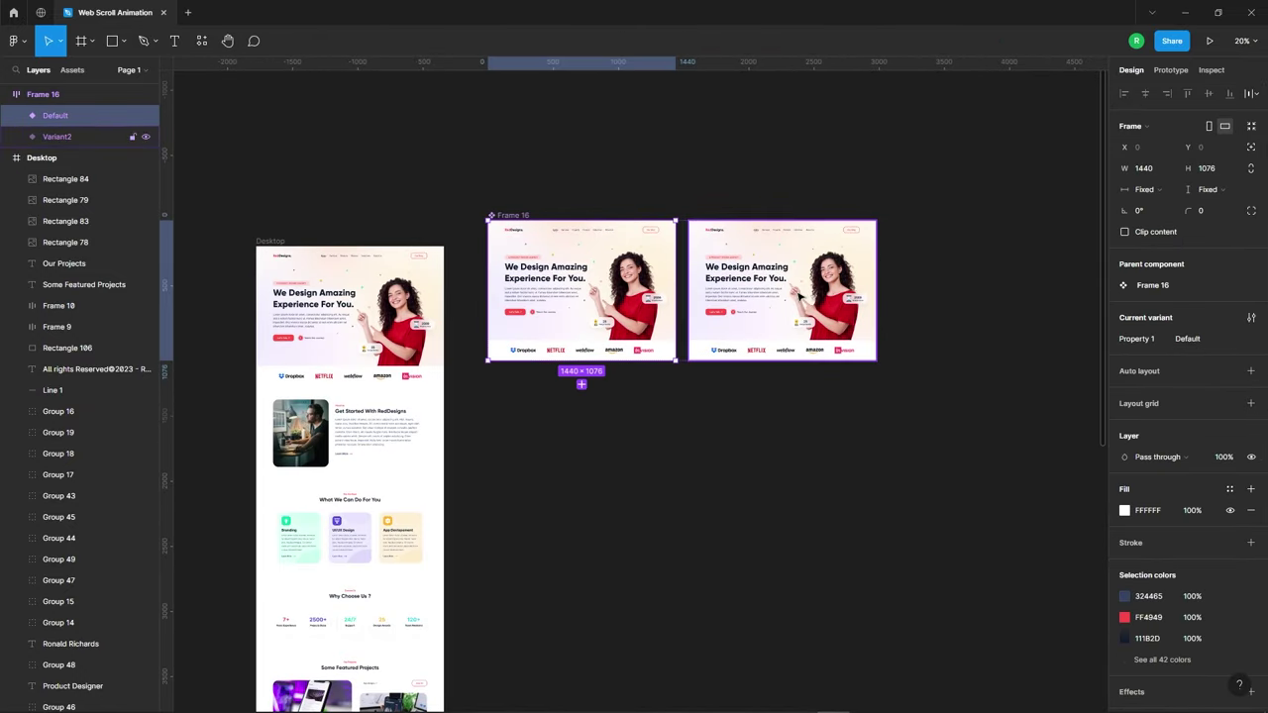
left_click(1199, 358)
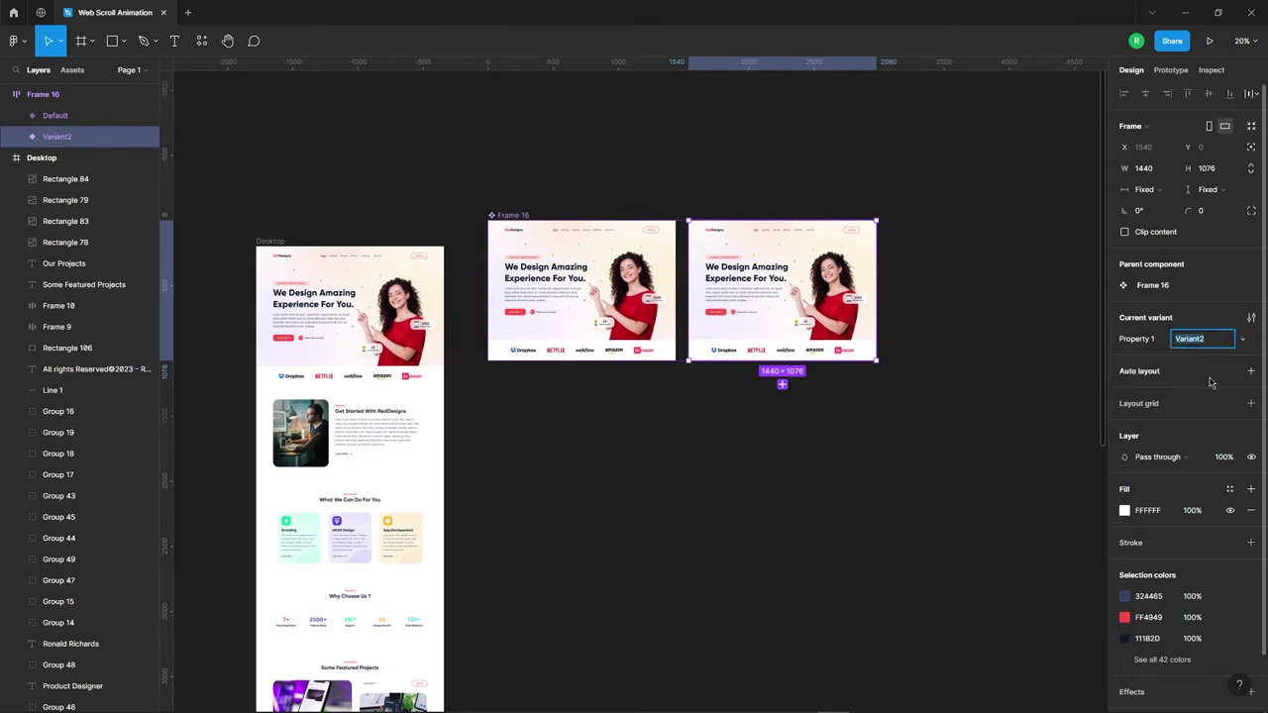
type("final")
key("Return")
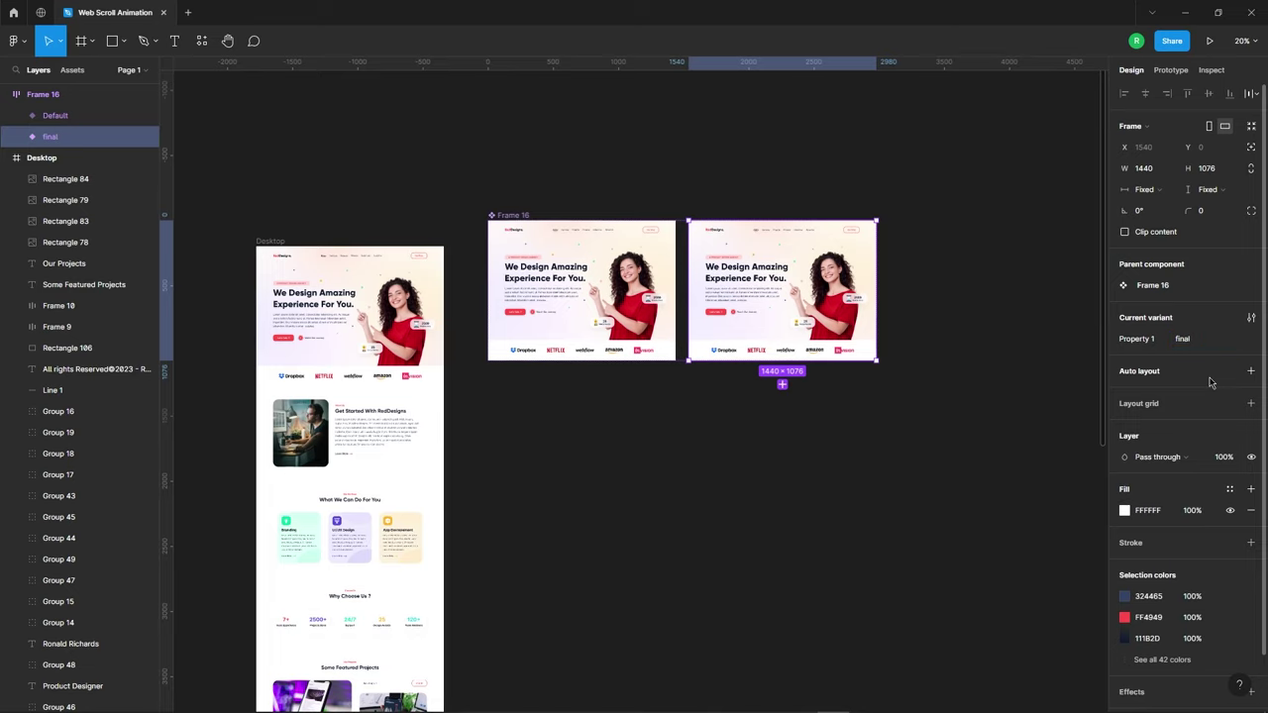
Select the curly-haired woman's photo in the Default variant, try dragging it right, then undo.
left_click(555, 413)
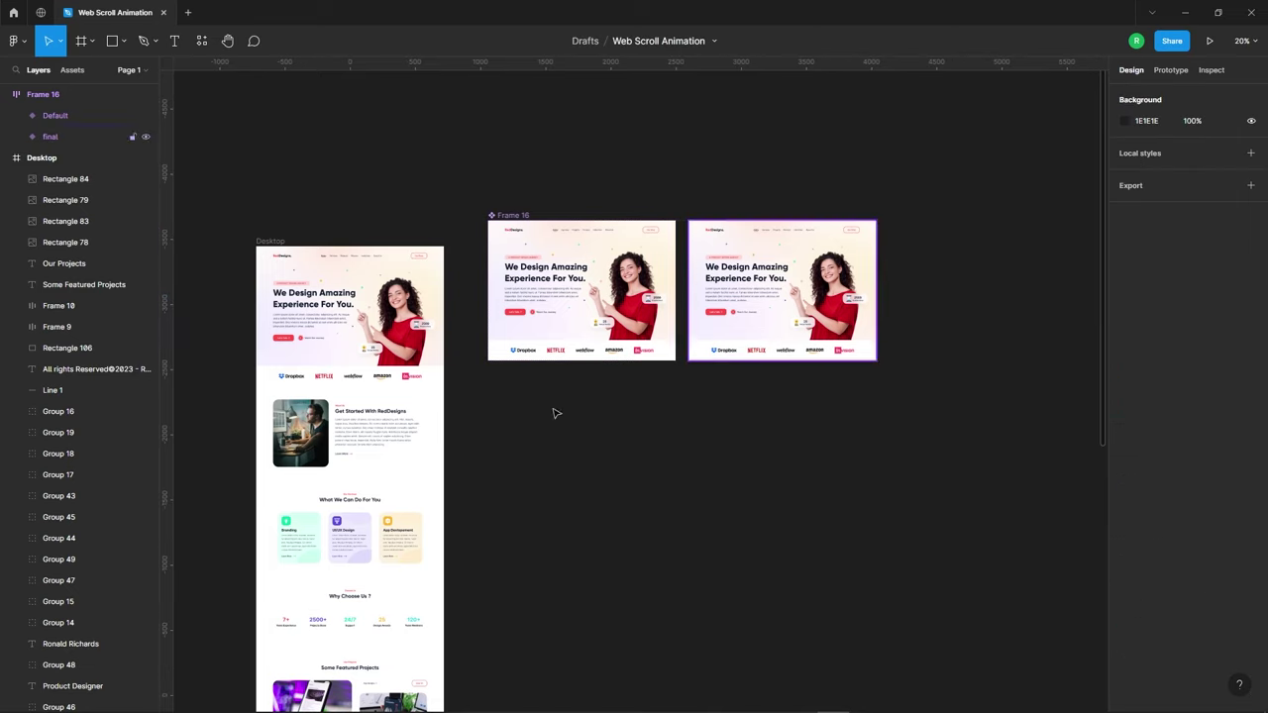
scroll(594, 277, "up", 5)
scroll(462, 249, "down", 3)
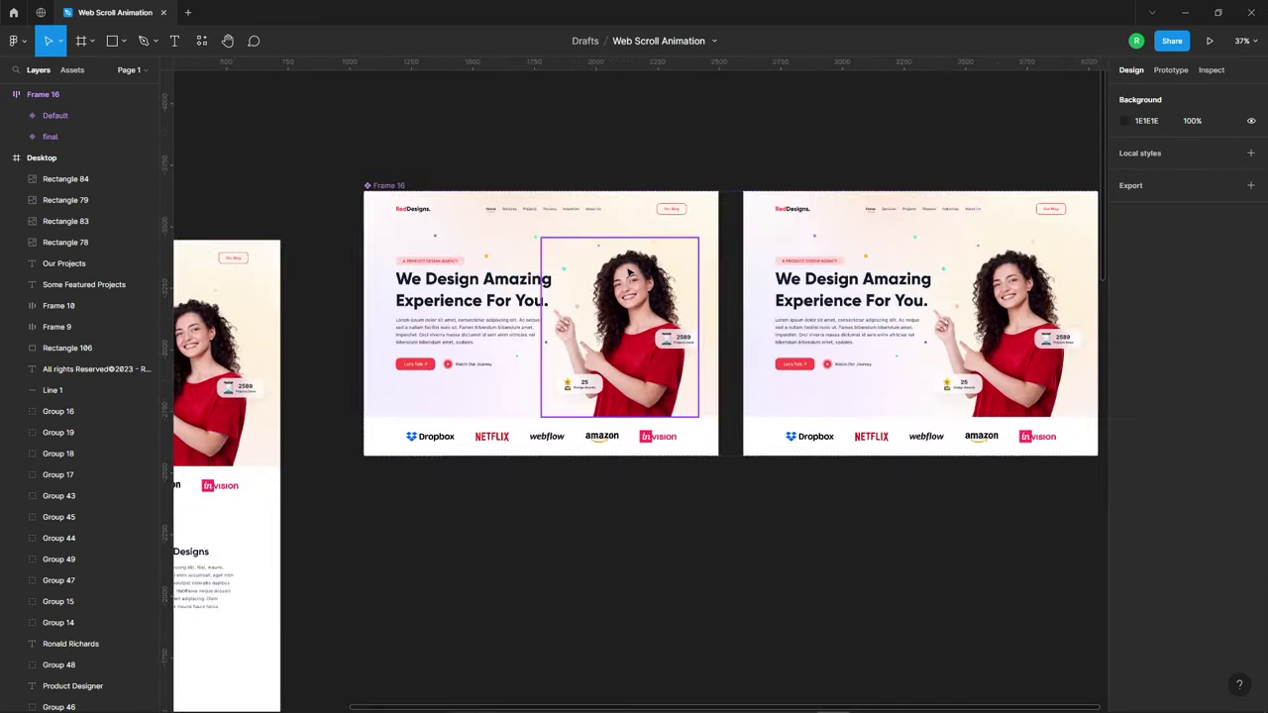
left_click(470, 436)
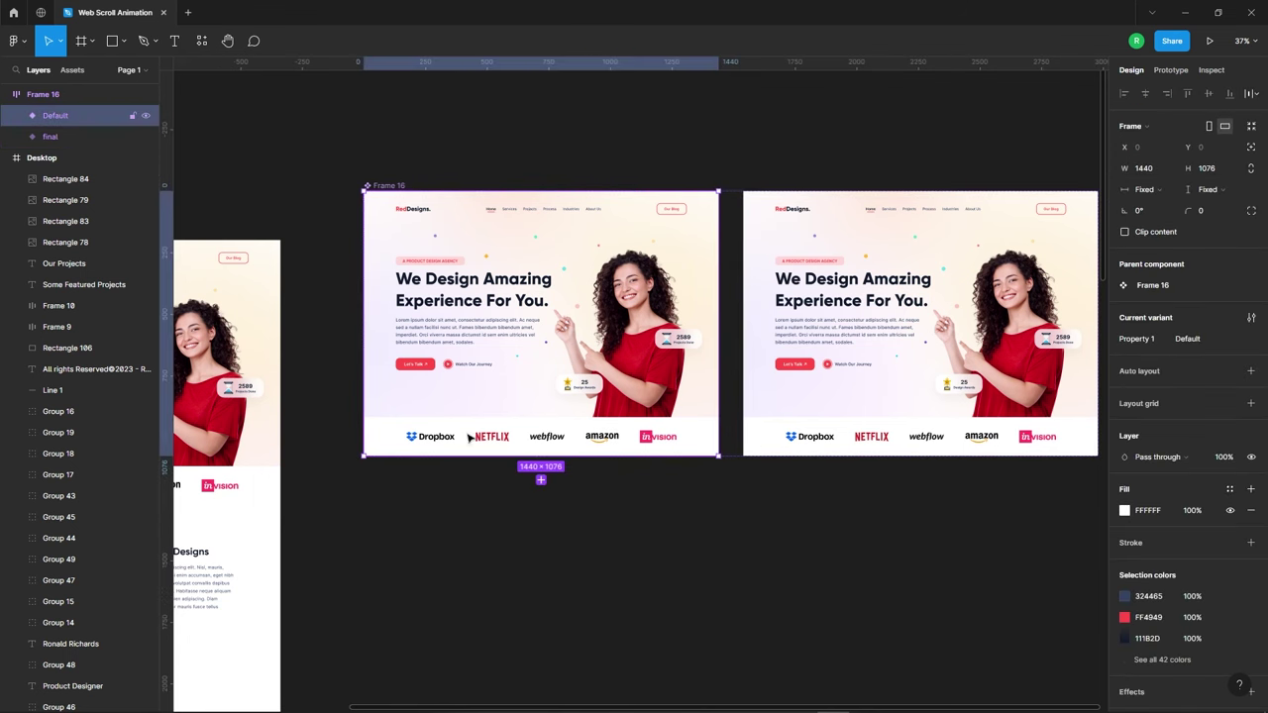
scroll(473, 226, "up", 2)
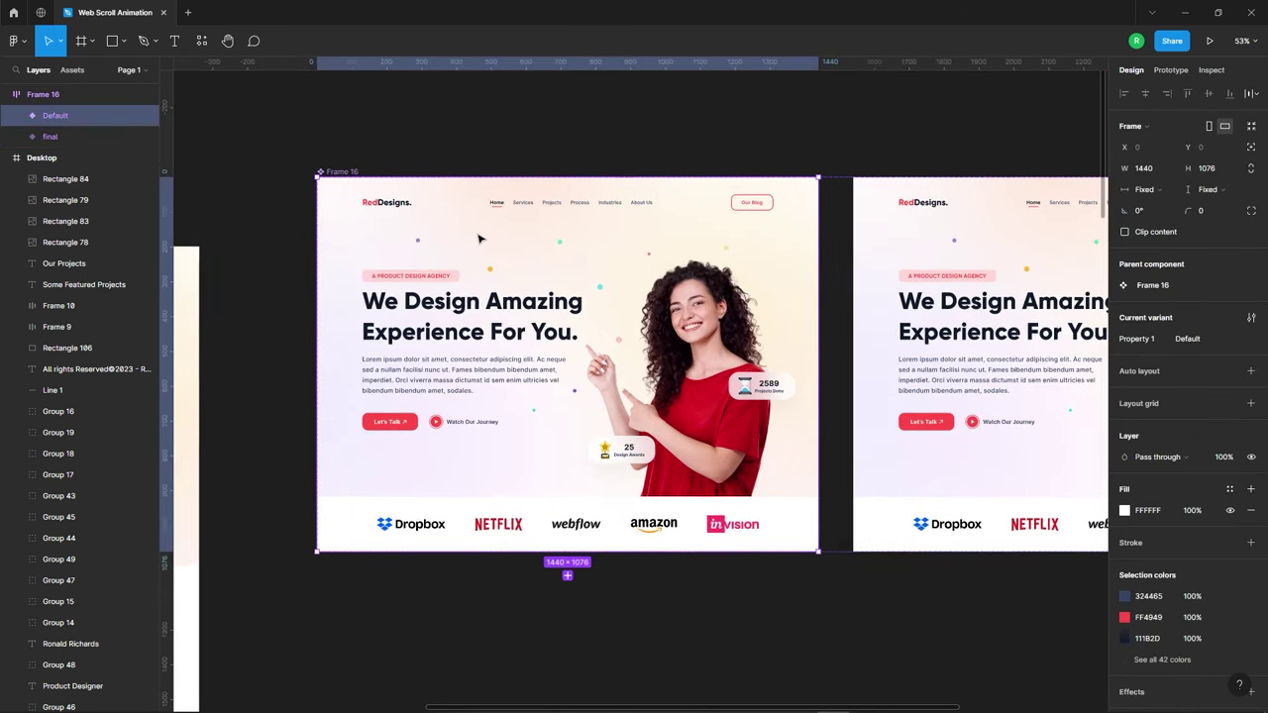
scroll(634, 337, "down", 1)
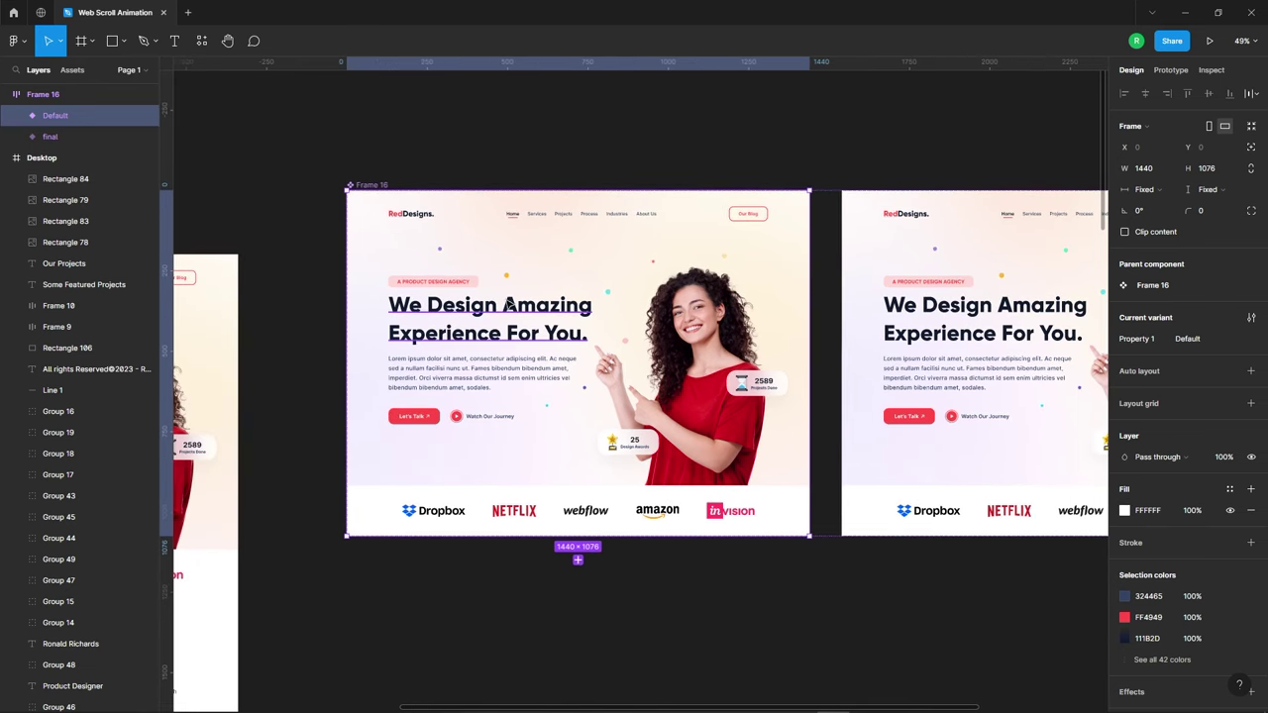
scroll(586, 312, "up", 2)
left_click(761, 367)
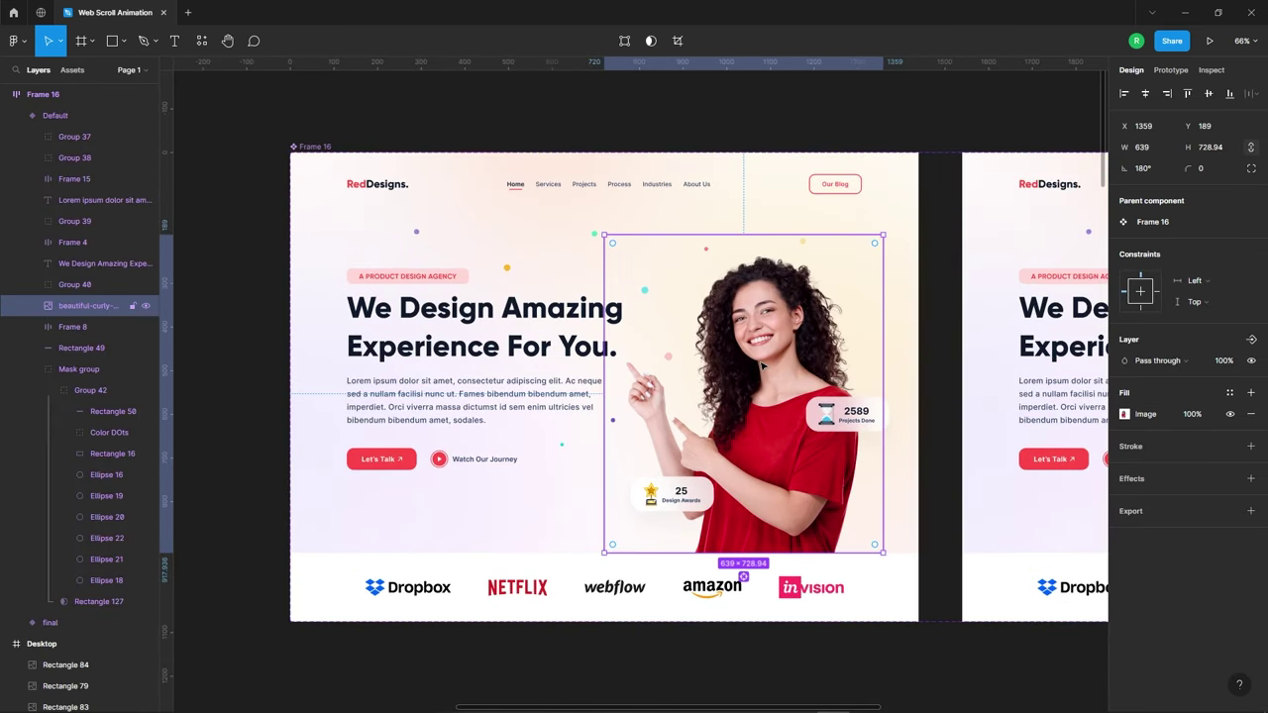
scroll(726, 335, "down", 1)
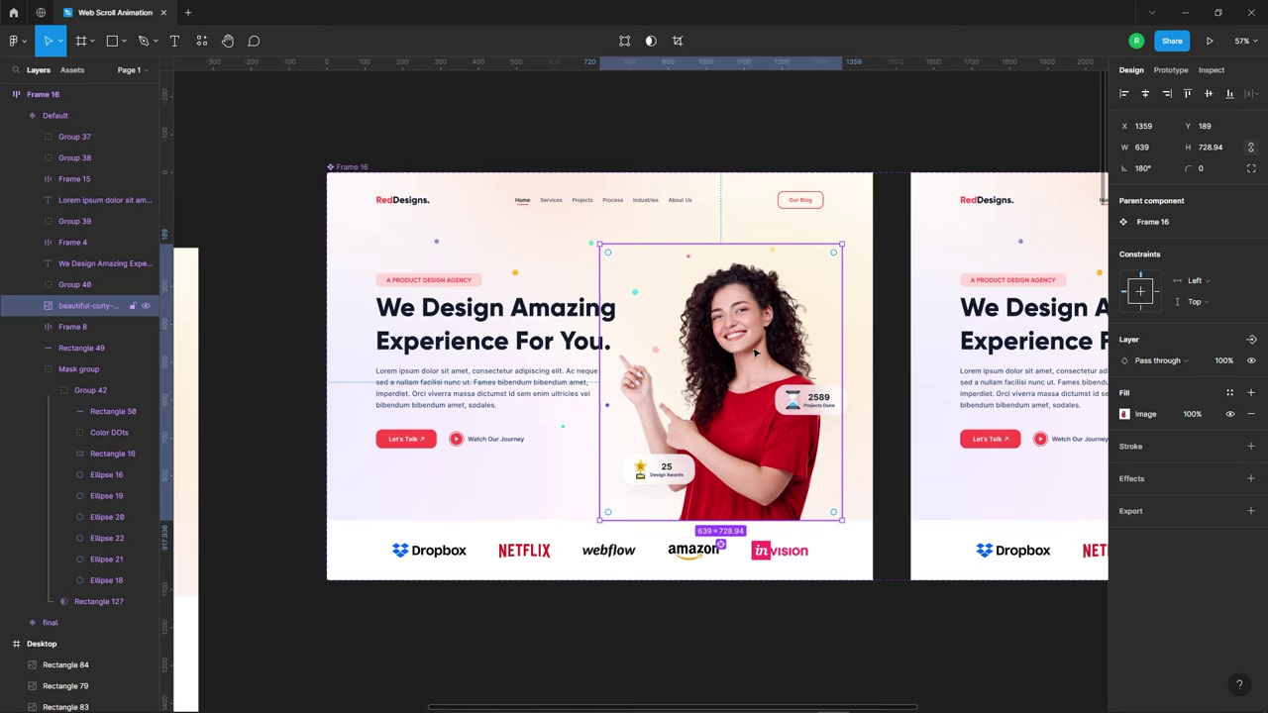
left_click_drag(680, 398, 912, 388)
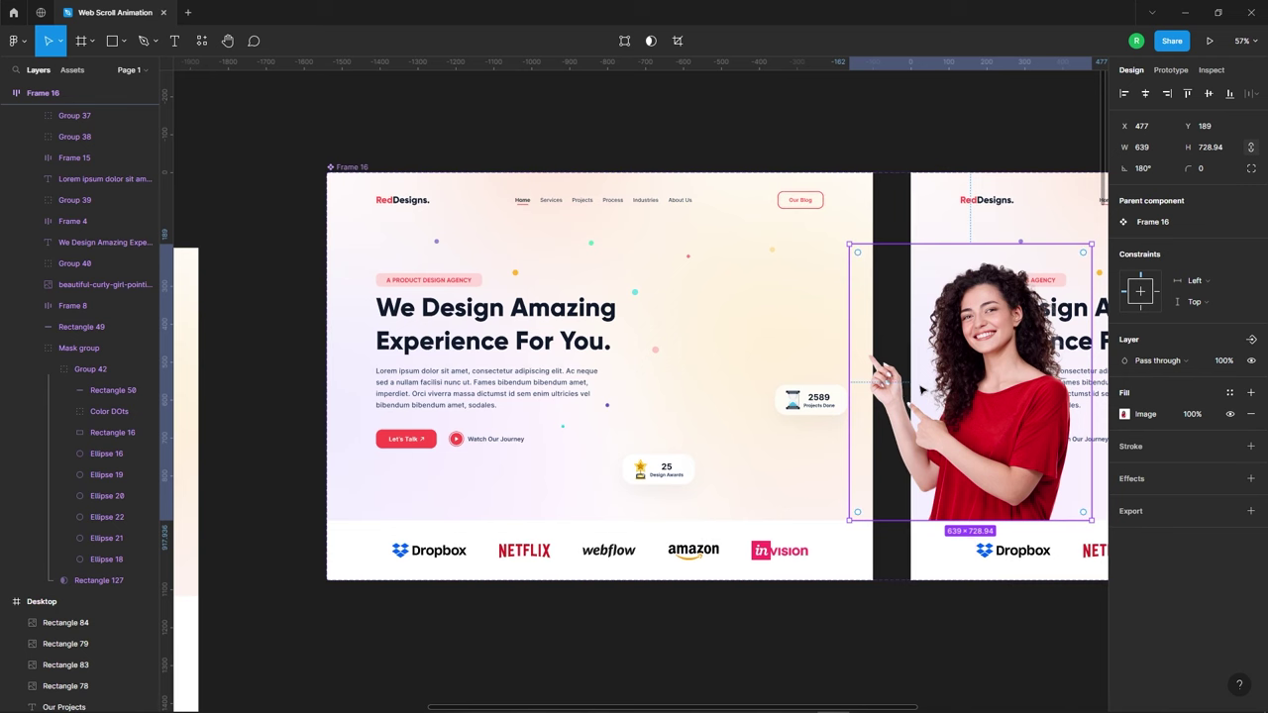
key("Escape")
scroll(658, 380, "down", 2)
scroll(693, 386, "down", 2)
key("ctrl+z")
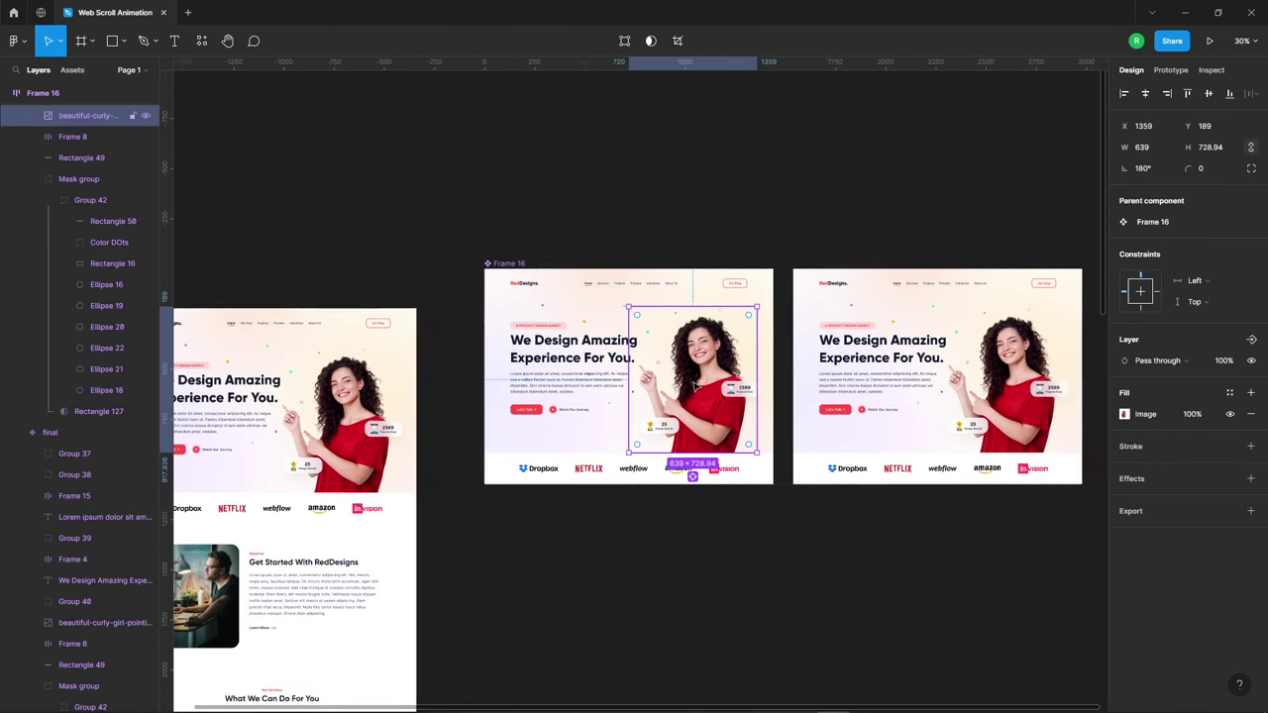
Shift the woman's photo right to X 2049 and set its opacity to 0%.
left_click_drag(666, 408, 708, 406)
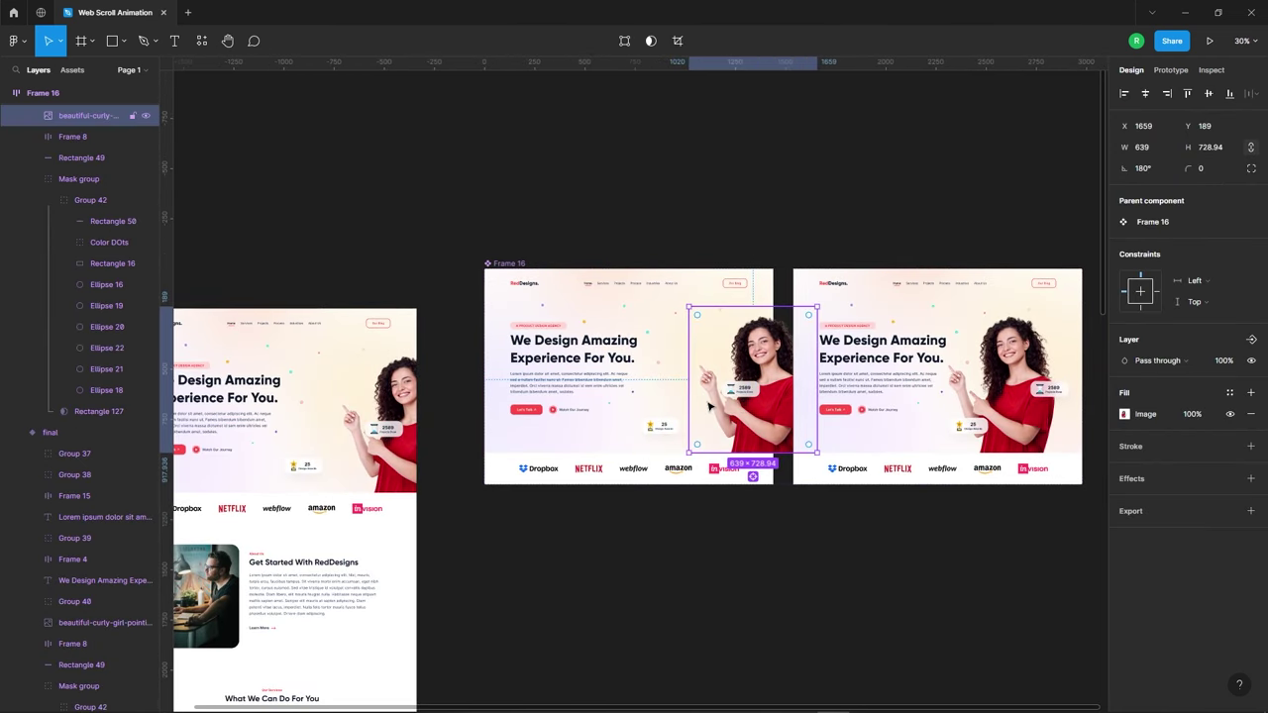
key("shift+Right")
key("shift+Right")
key("shift+Right")
key("shift+Right")
key("shift+Right")
key("shift+Right")
key("shift+Right")
key("shift+Right")
key("shift+Right")
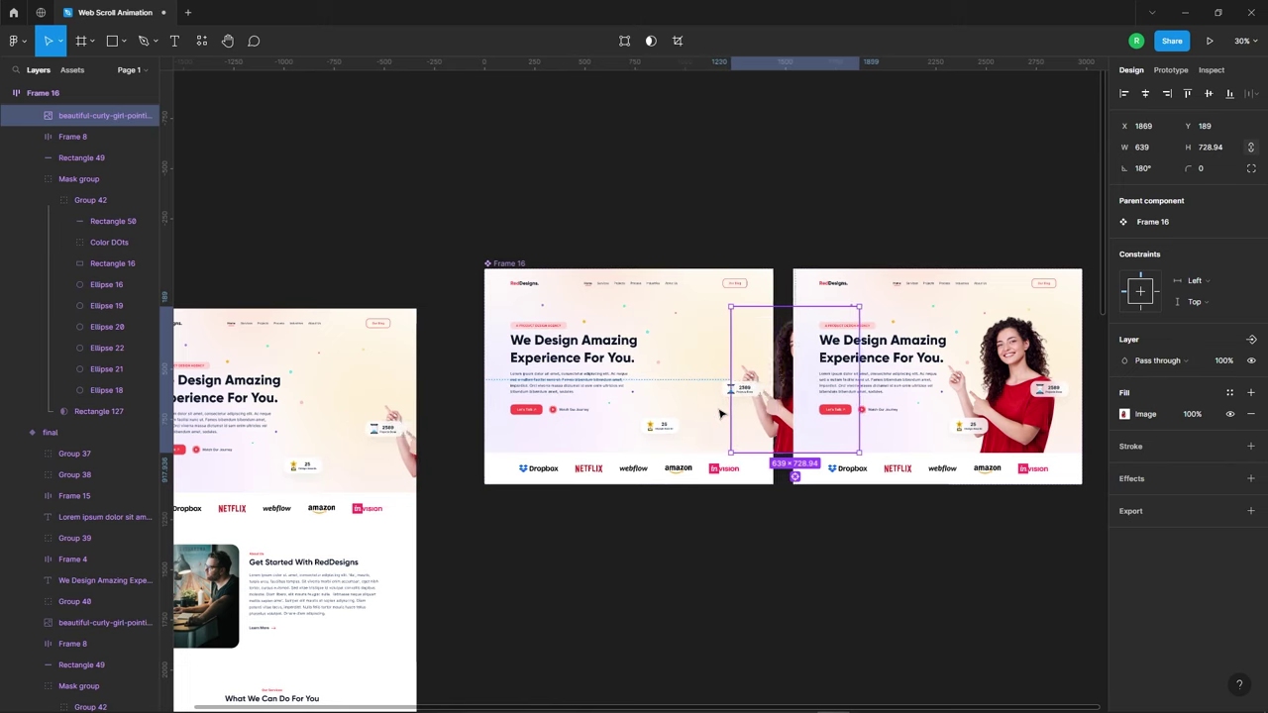
key("shift+Right")
key("shift+Right")
key("shift+Right")
key("shift+Right")
key("shift+Right")
key("shift+Right")
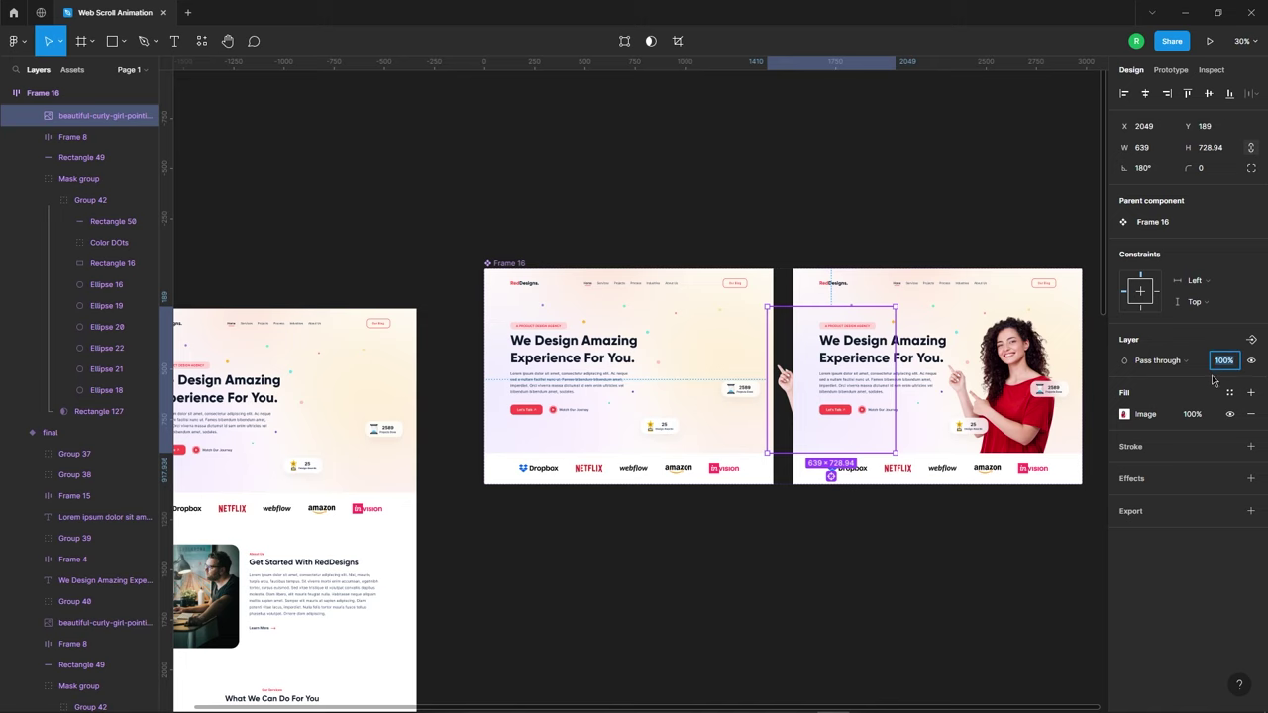
type("0")
key("Return")
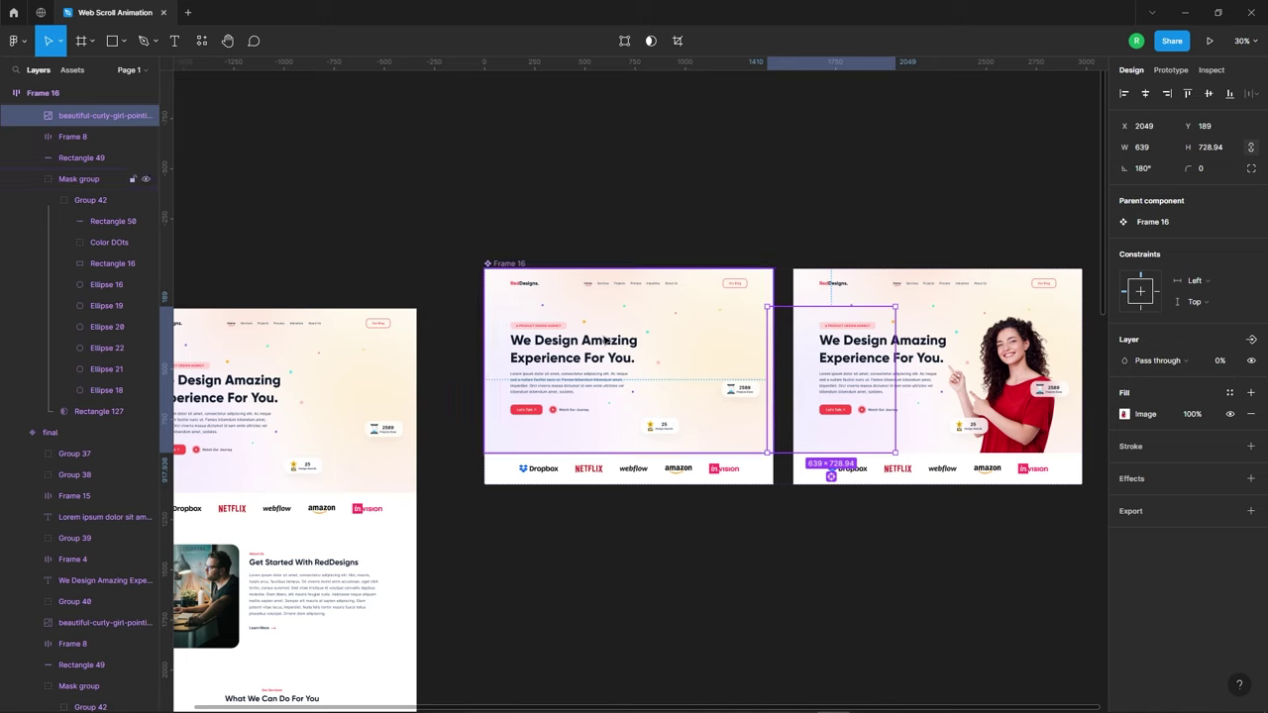
scroll(807, 303, "up", 3)
scroll(664, 317, "down", 2)
Nudge the hero heading, tag, paragraph and buttons left out of frame at 0% opacity.
left_click(656, 308)
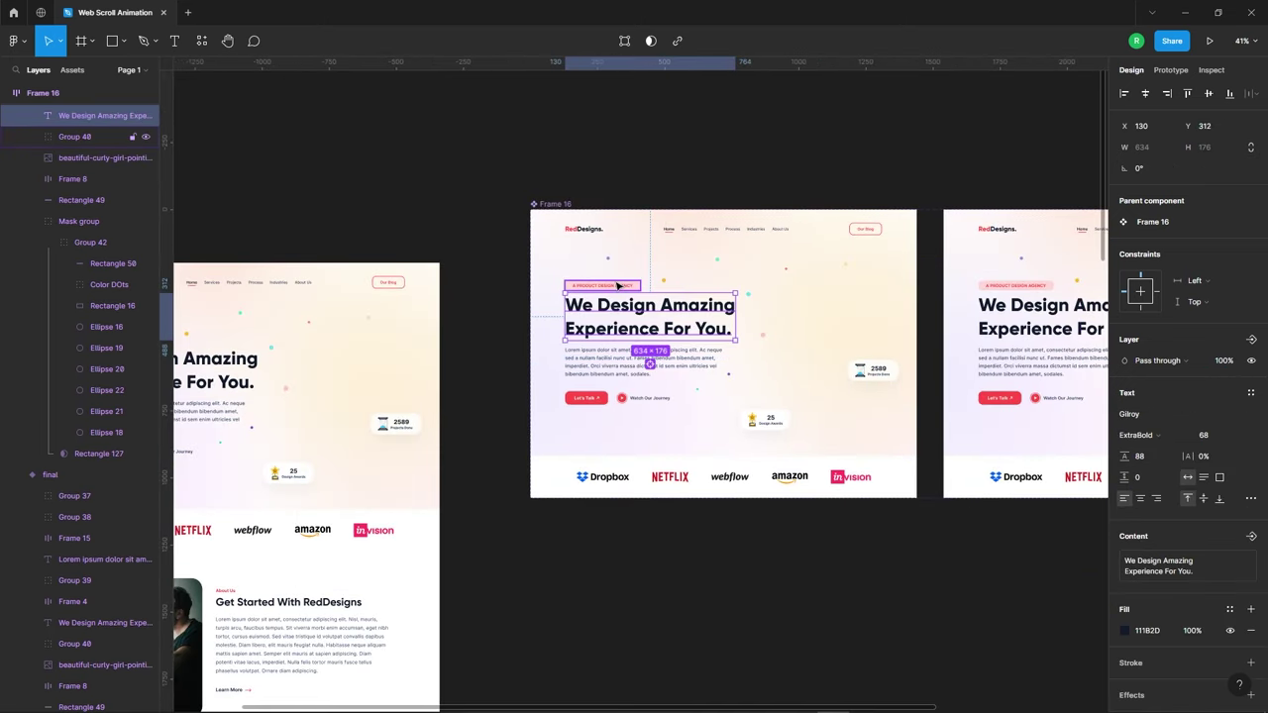
left_click(613, 288, "shift")
left_click(609, 359, "shift")
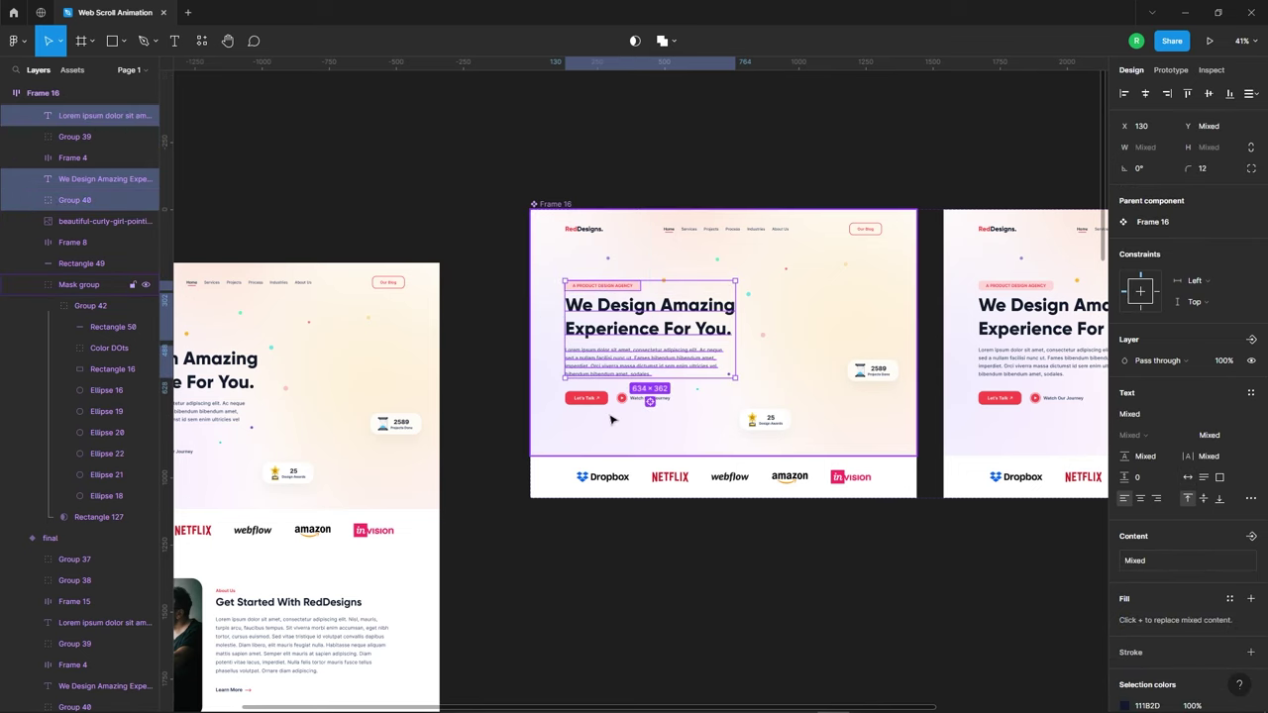
left_click(654, 399, "shift")
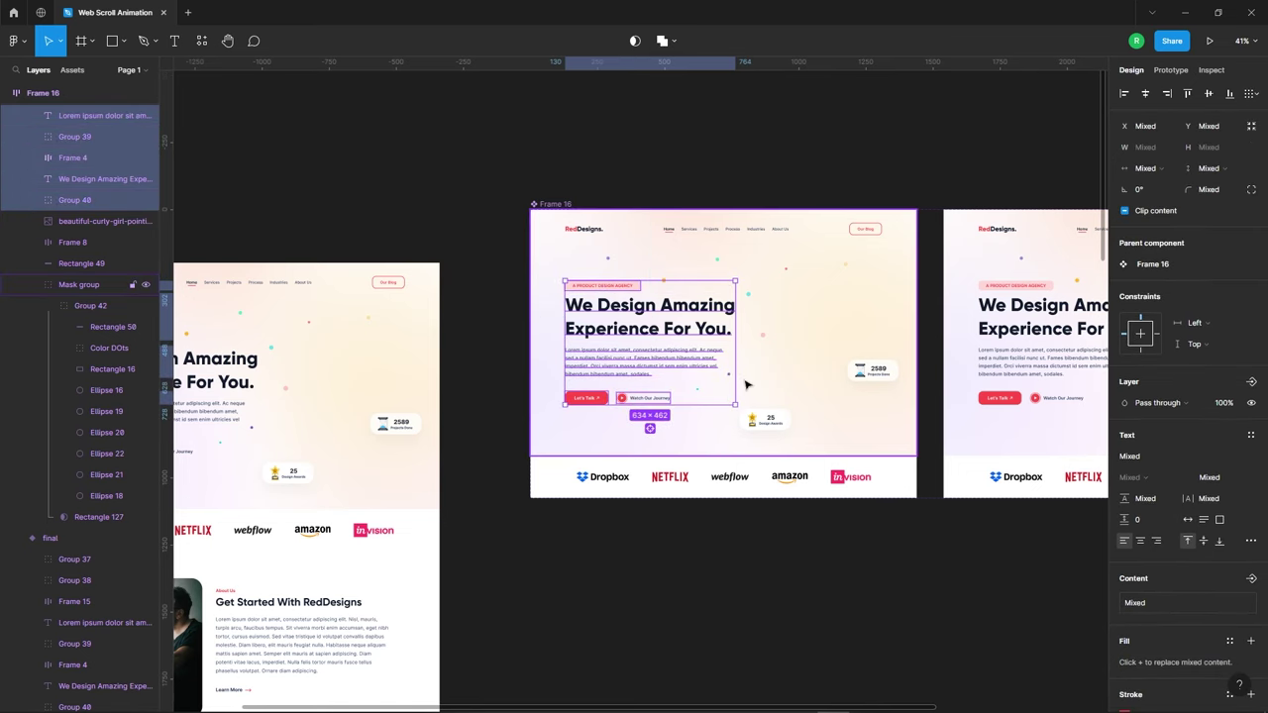
key("shift+Left")
key("shift+Left")
key("shift+Left")
key("shift+Left")
key("shift+Left")
key("shift+Left")
key("shift+Left")
key("shift+Left")
key("shift+Left")
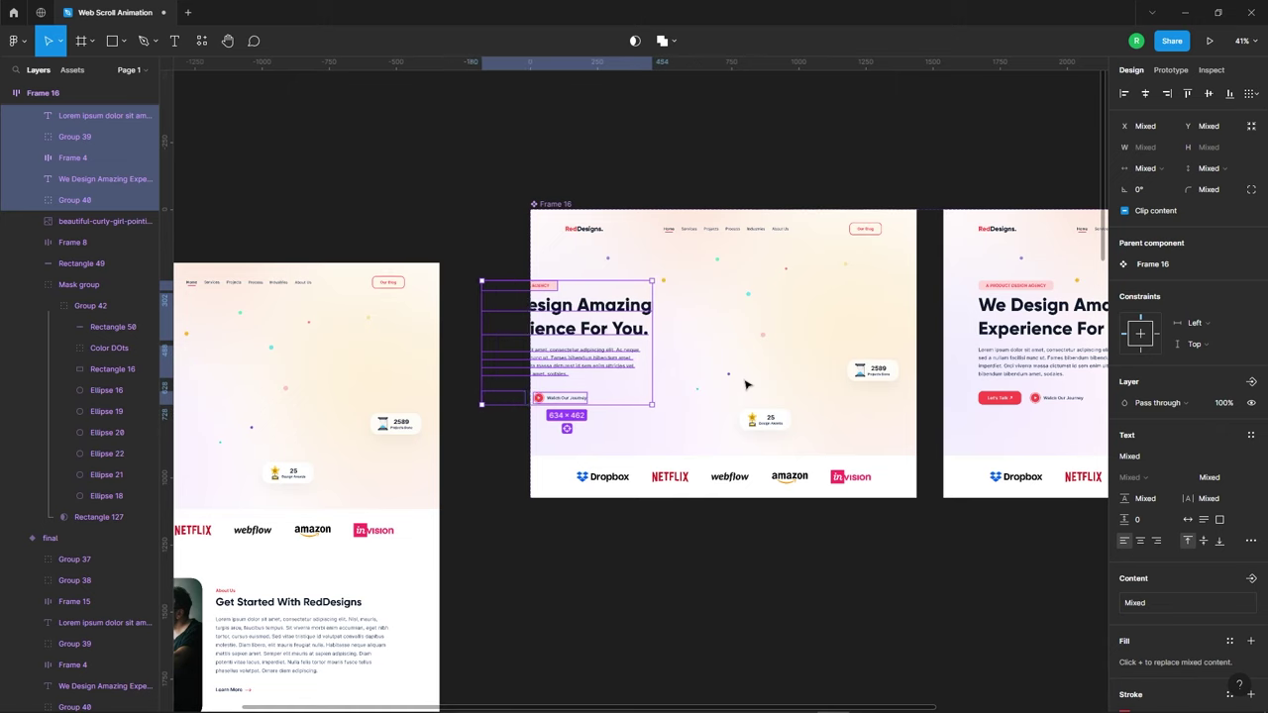
key("shift+Left")
key("shift+Left")
key("shift+Left")
key("shift+Left")
key("shift+Left")
key("shift+Left")
key("shift+Left")
key("shift+Left")
key("shift+Left")
key("shift+Left")
key("shift+Left")
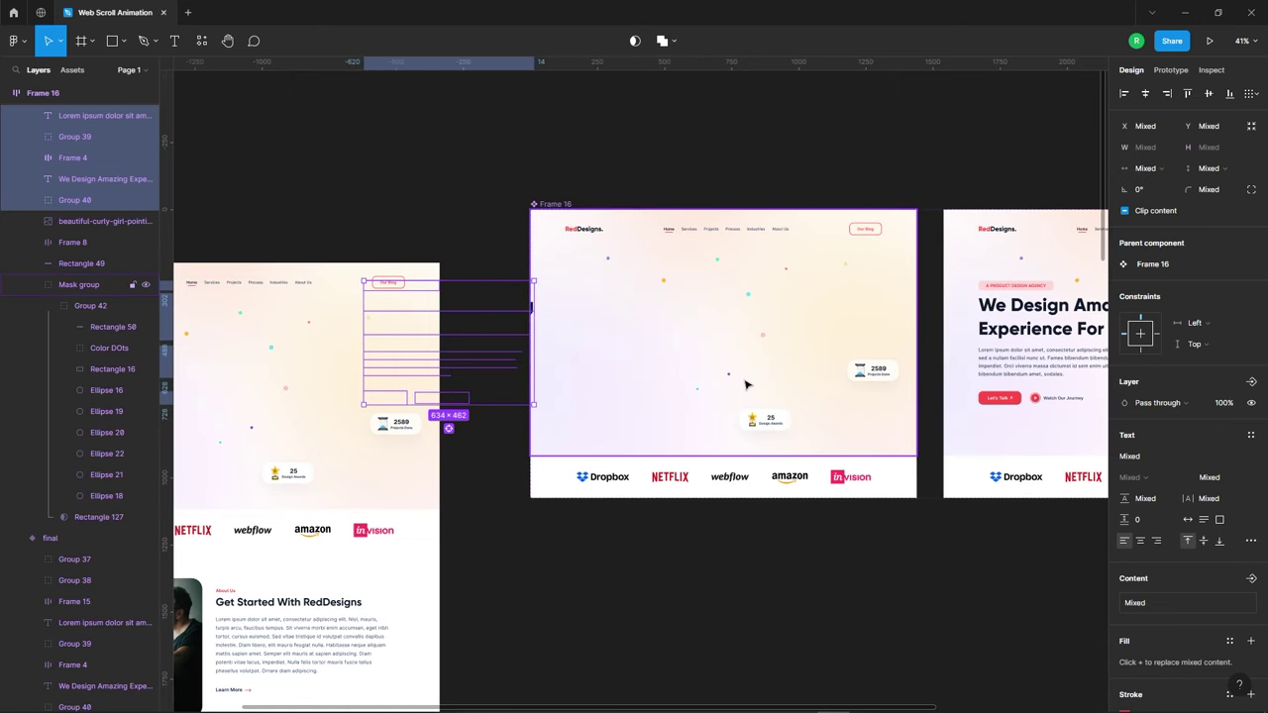
key("shift+Left")
key("shift+Left")
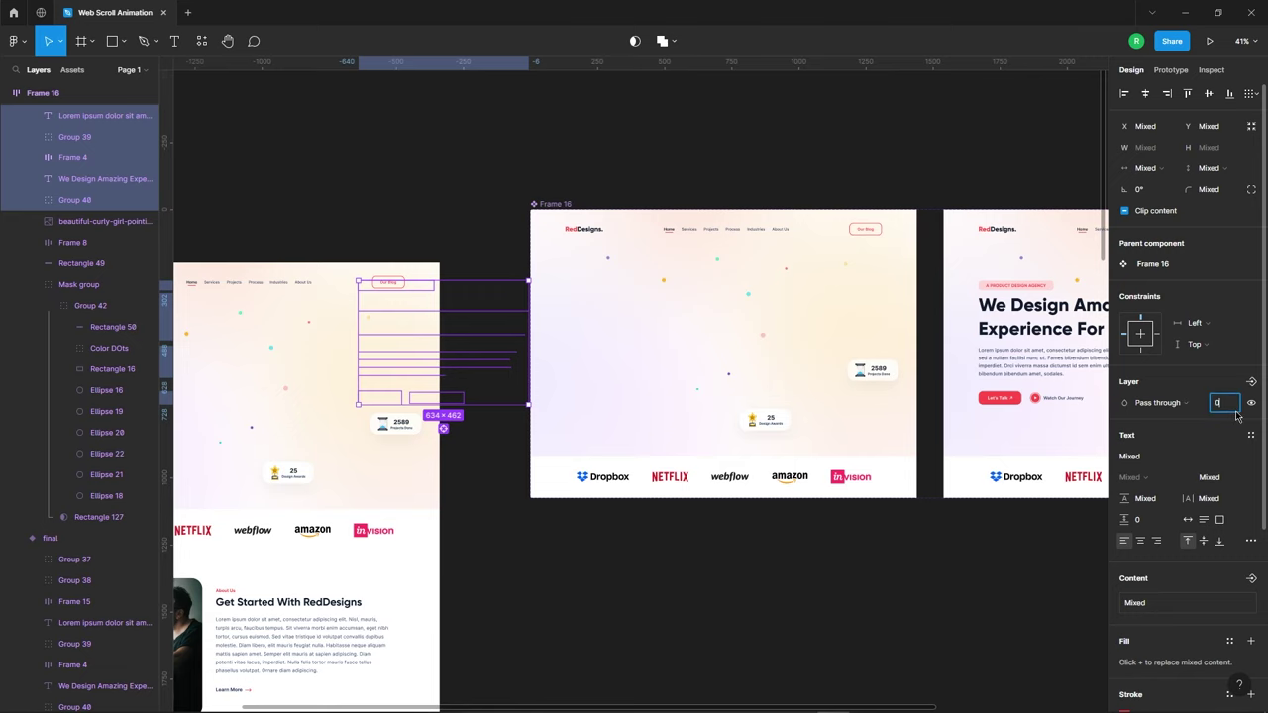
Move Frame 16 up and to the right on the canvas.
scroll(628, 193, "down", 5)
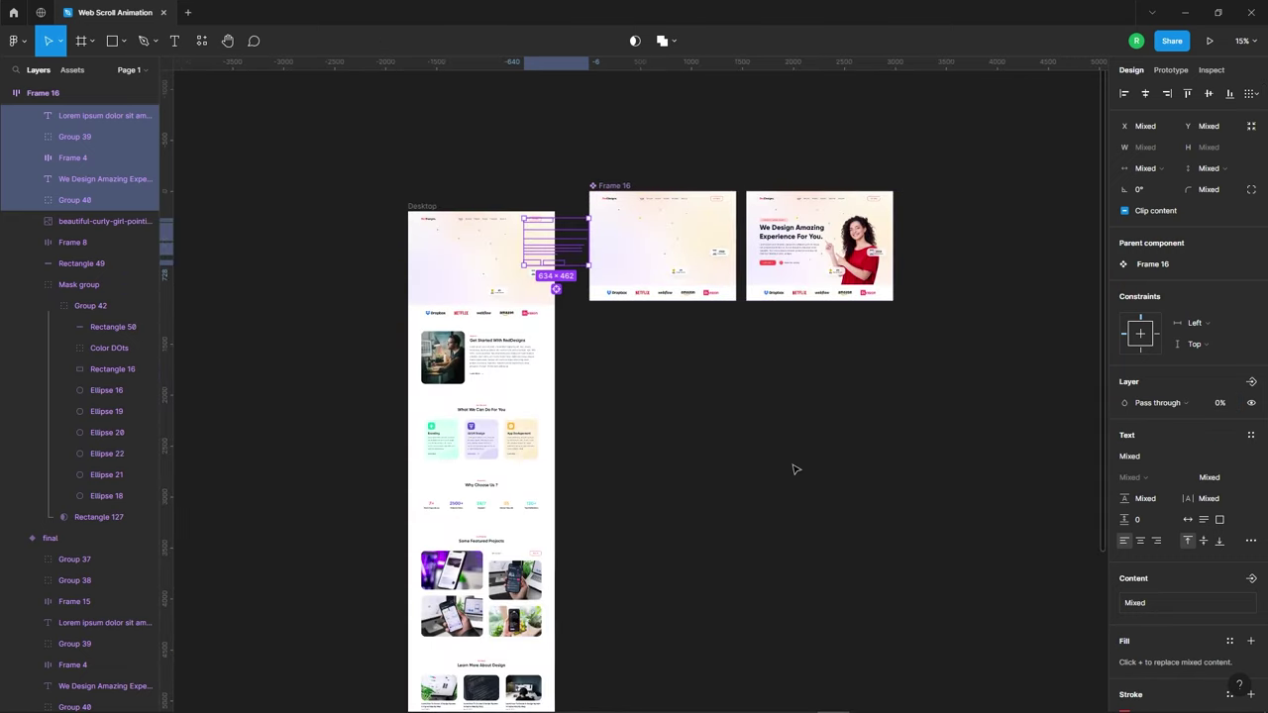
left_click(798, 470)
left_click_drag(662, 181, 833, 117)
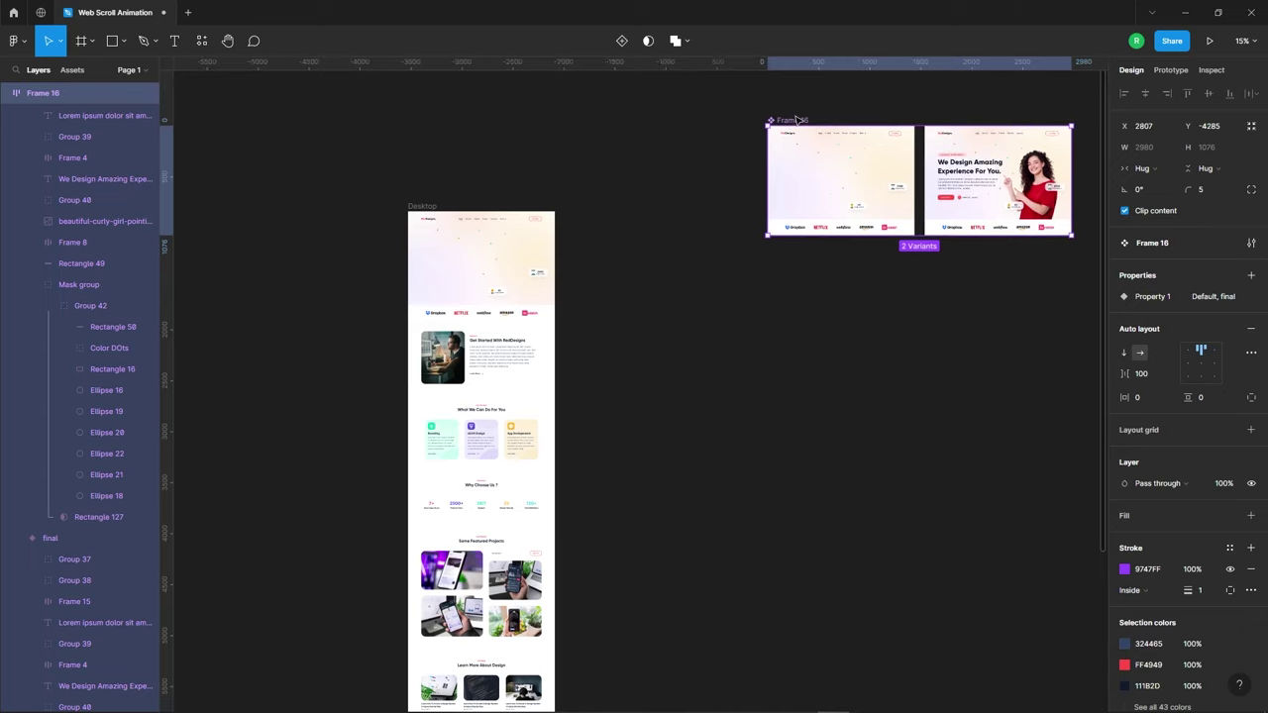
Zoom to Frame 16 and drill through the Mask group to the Color DOts layer.
scroll(426, 193, "down", 3)
key("shift+2")
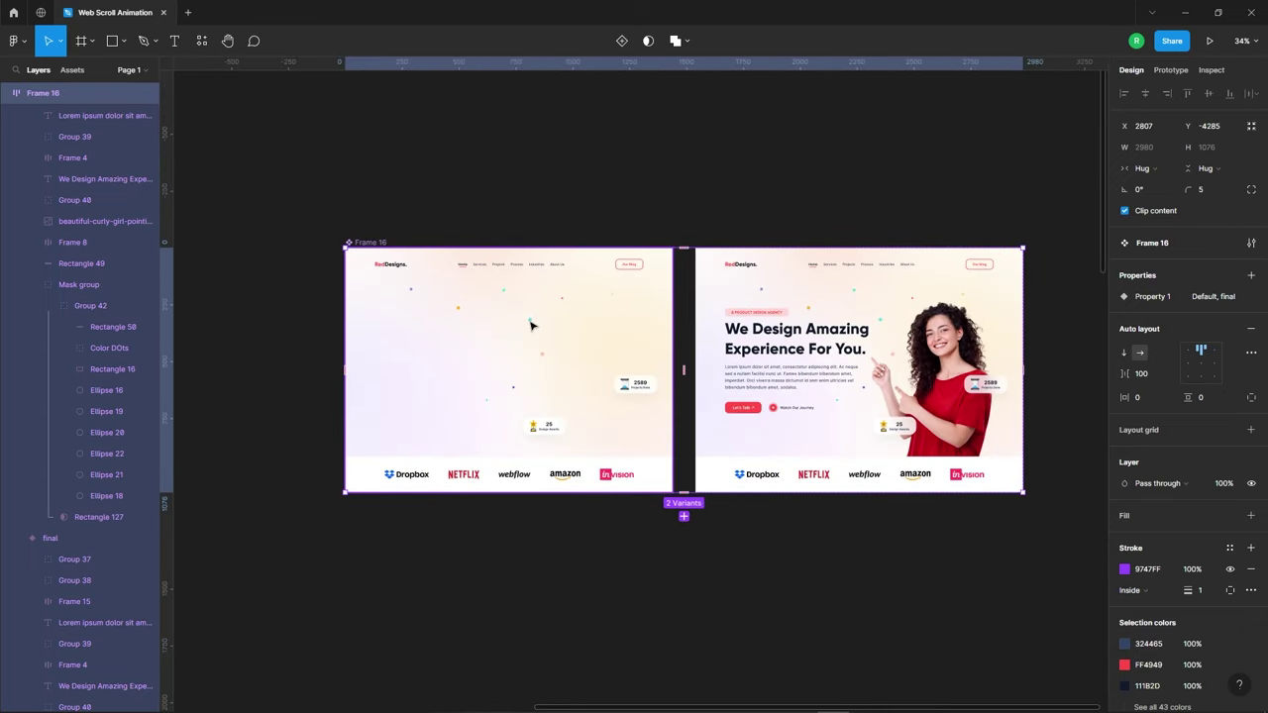
scroll(470, 319, "up", 3)
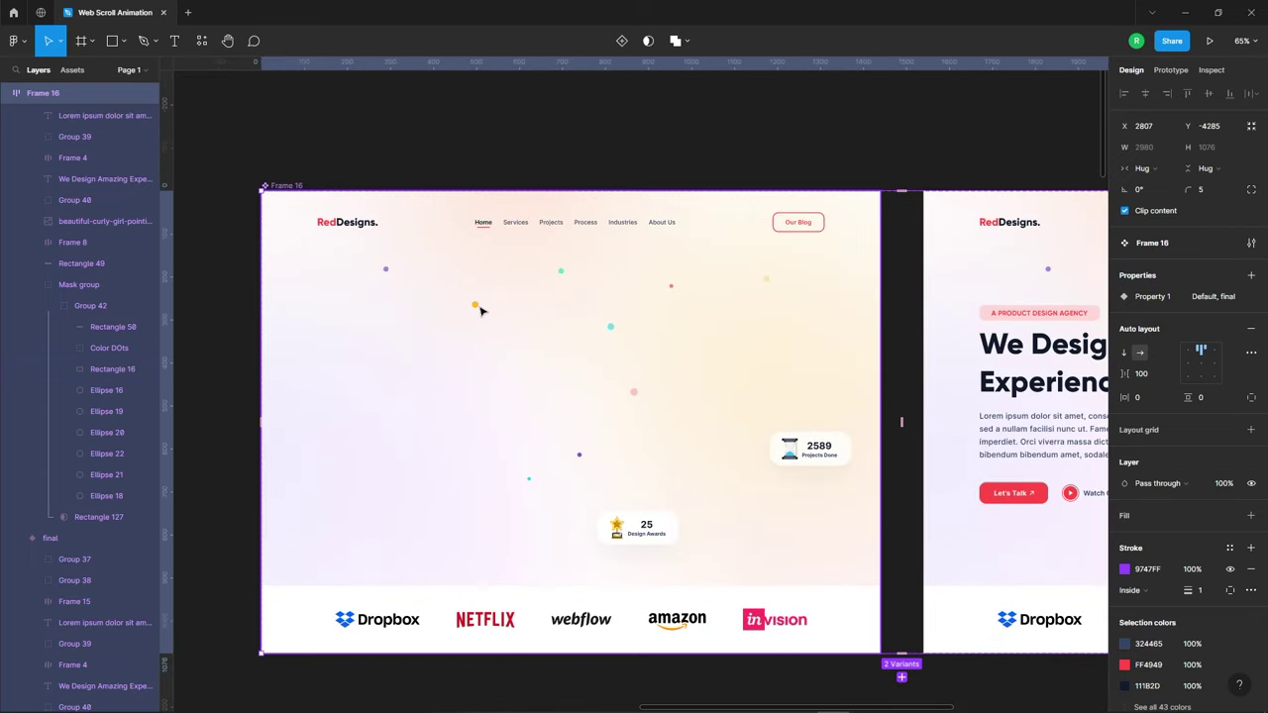
double_click(479, 311)
left_click(480, 311)
double_click(478, 308)
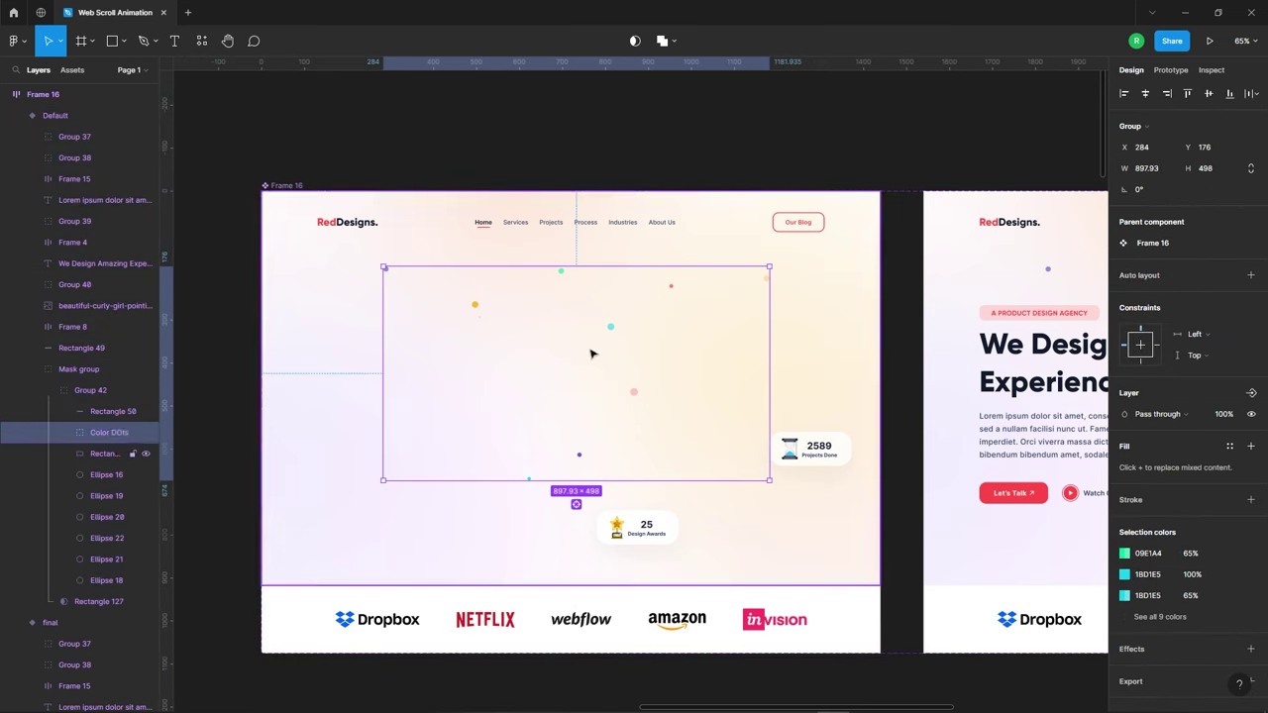
Scale the Color DOts group to 0.78x around its centre and set opacity to 0%.
left_click(61, 41)
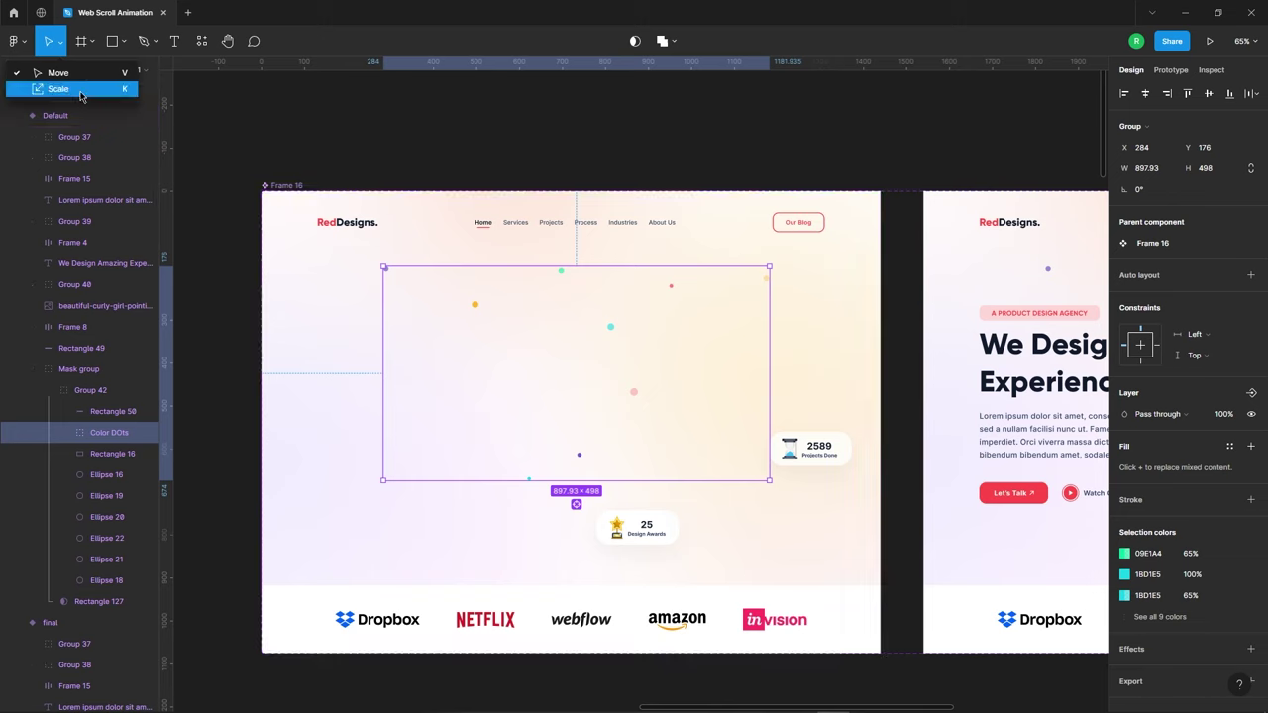
left_click(49, 91)
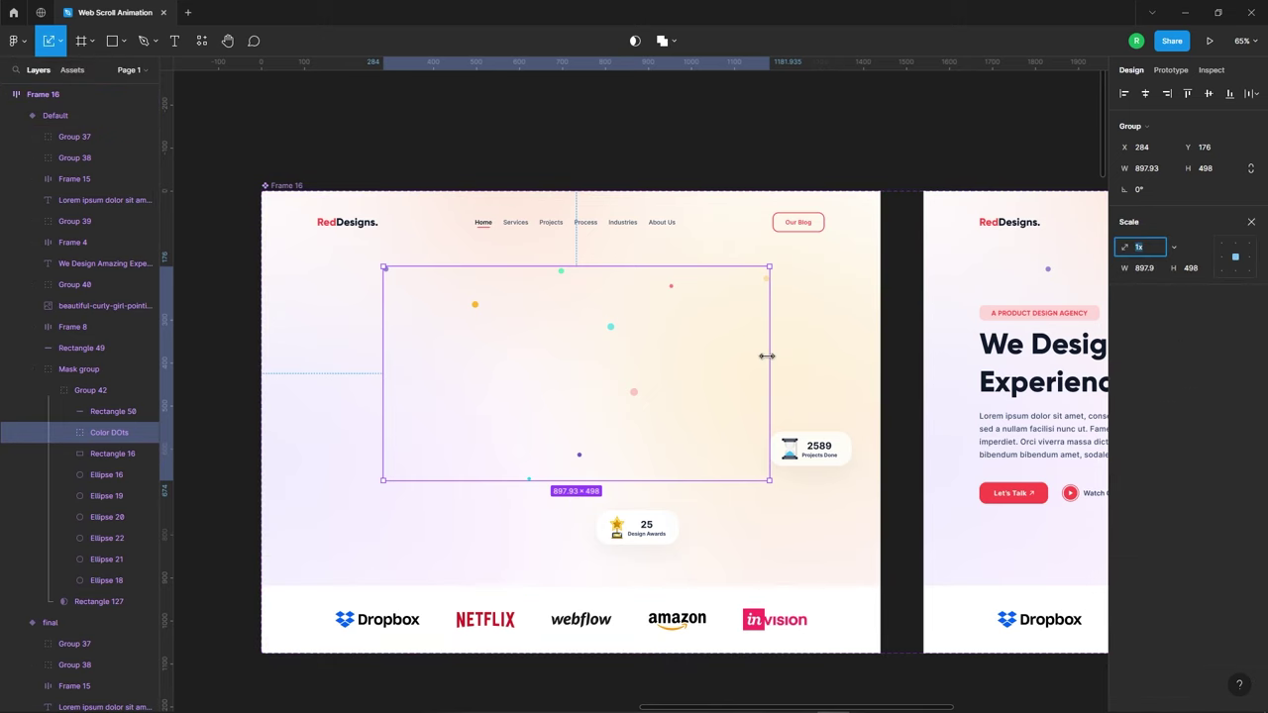
key("alt")
left_click_drag(766, 356, 728, 351)
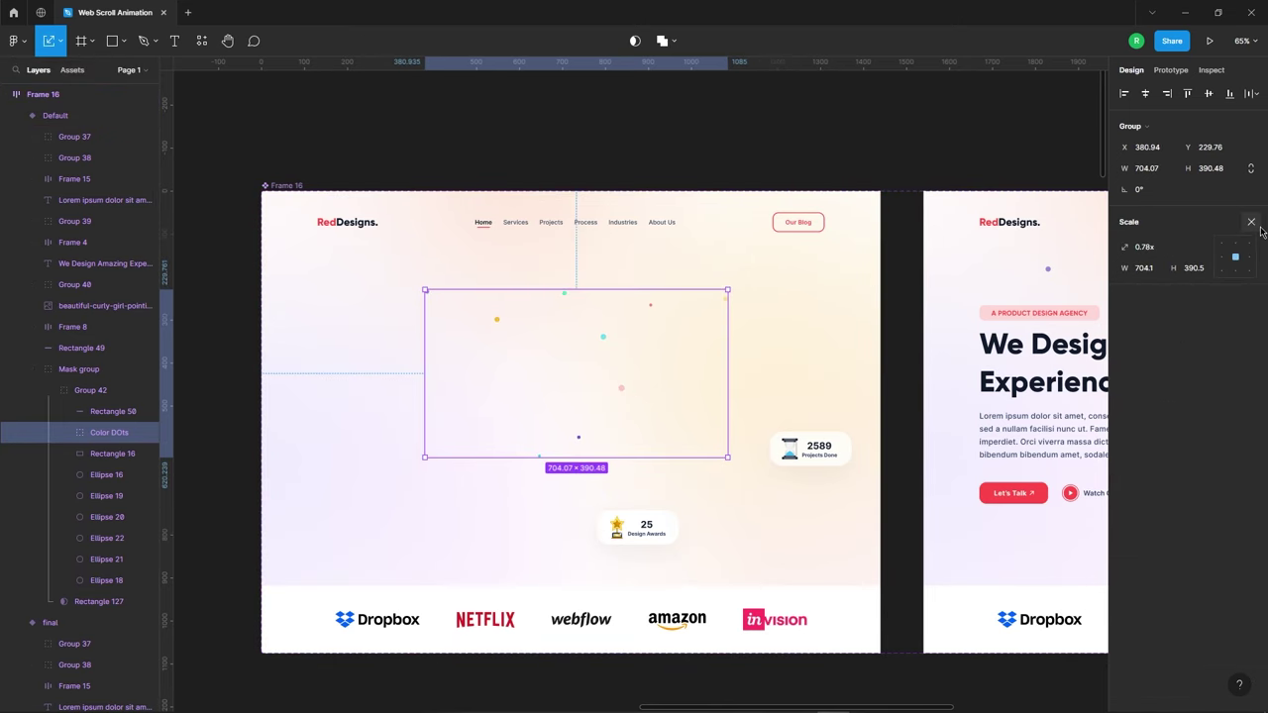
key("v")
type("0")
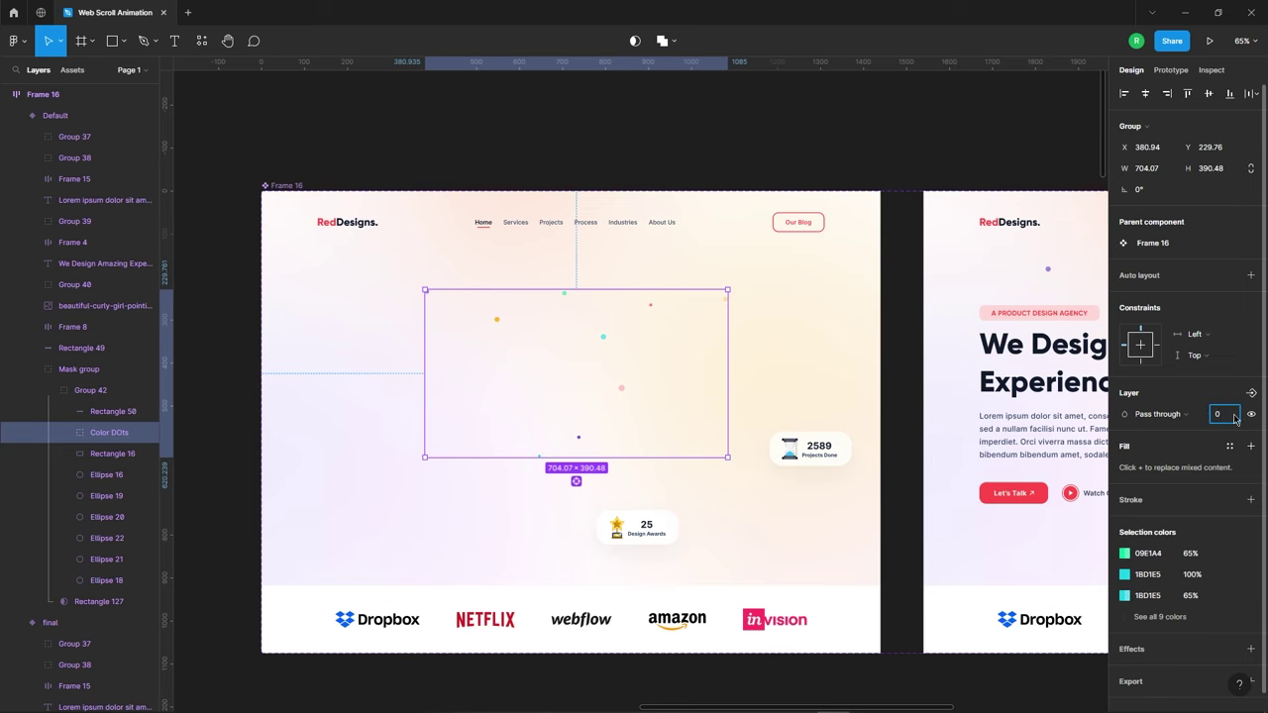
key("Return")
key("Escape")
Nudge the 2589 projects and 25 awards stat cards and make them 0% opacity.
left_click(827, 454)
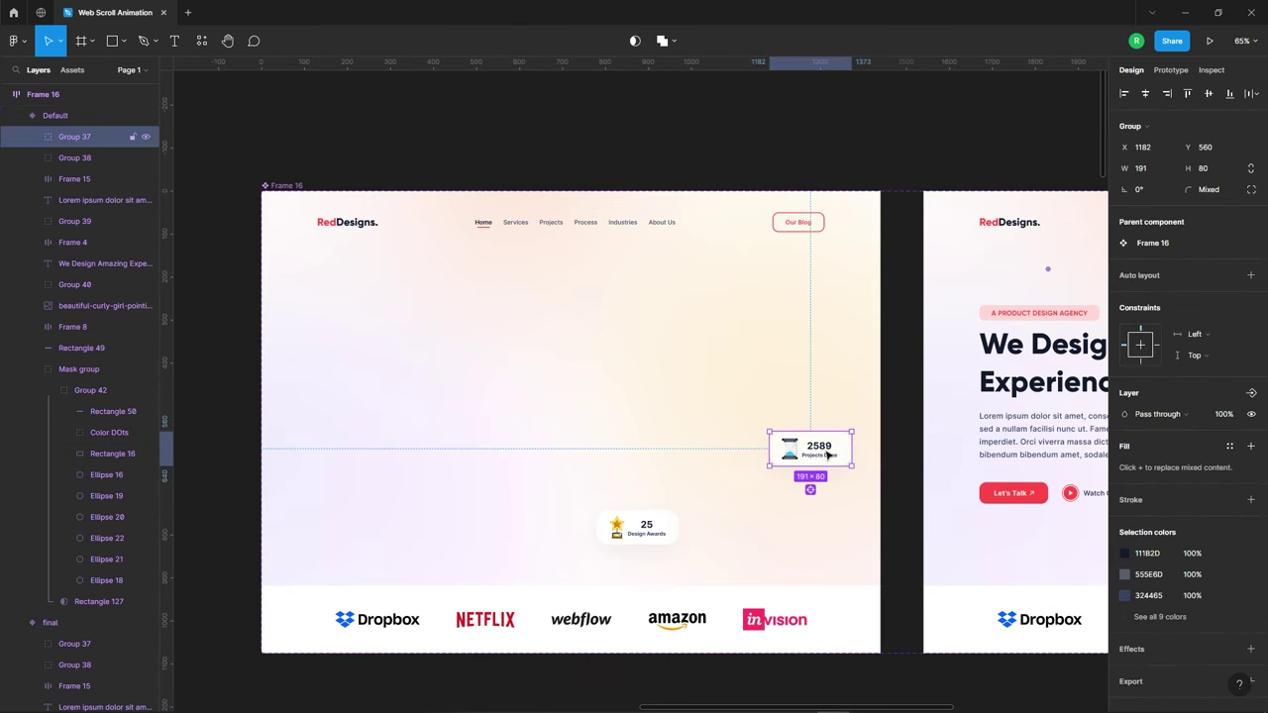
left_click(634, 528, "shift")
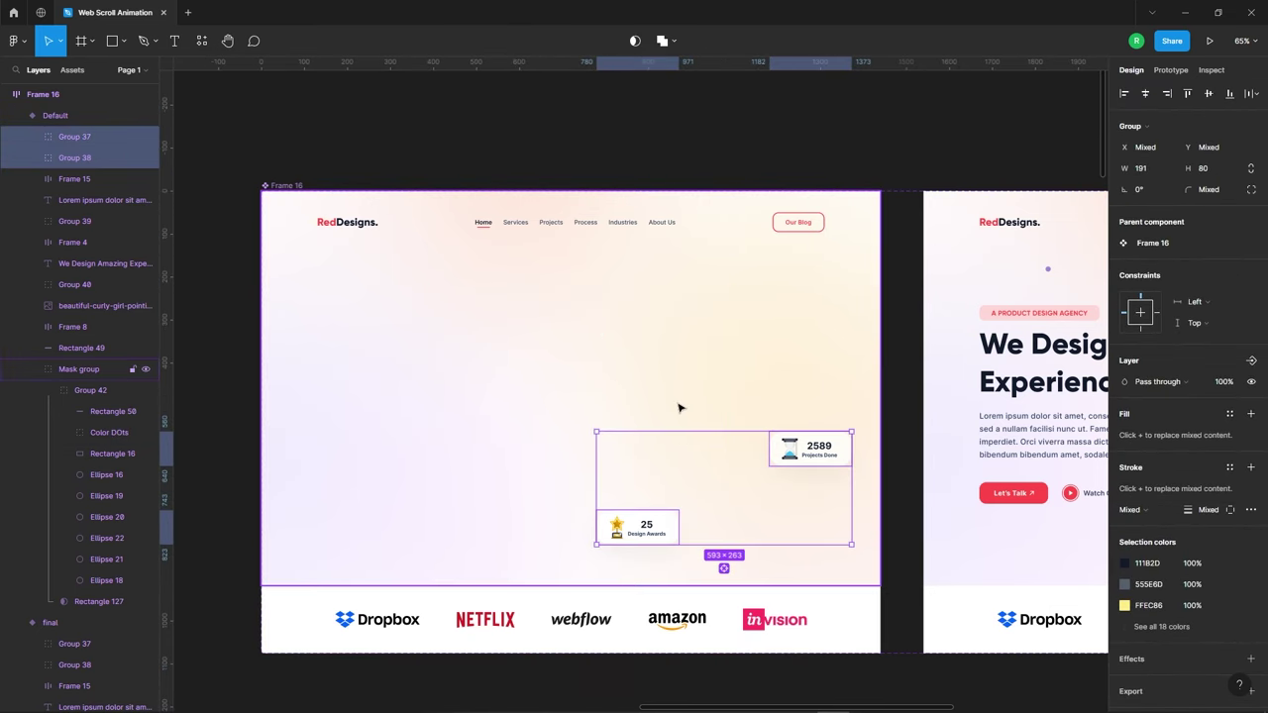
key("shift+Down")
key("shift+Down")
key("shift+Down")
key("shift+Down")
key("shift+Down")
key("shift+Down")
key("shift+Down")
key("shift+Down")
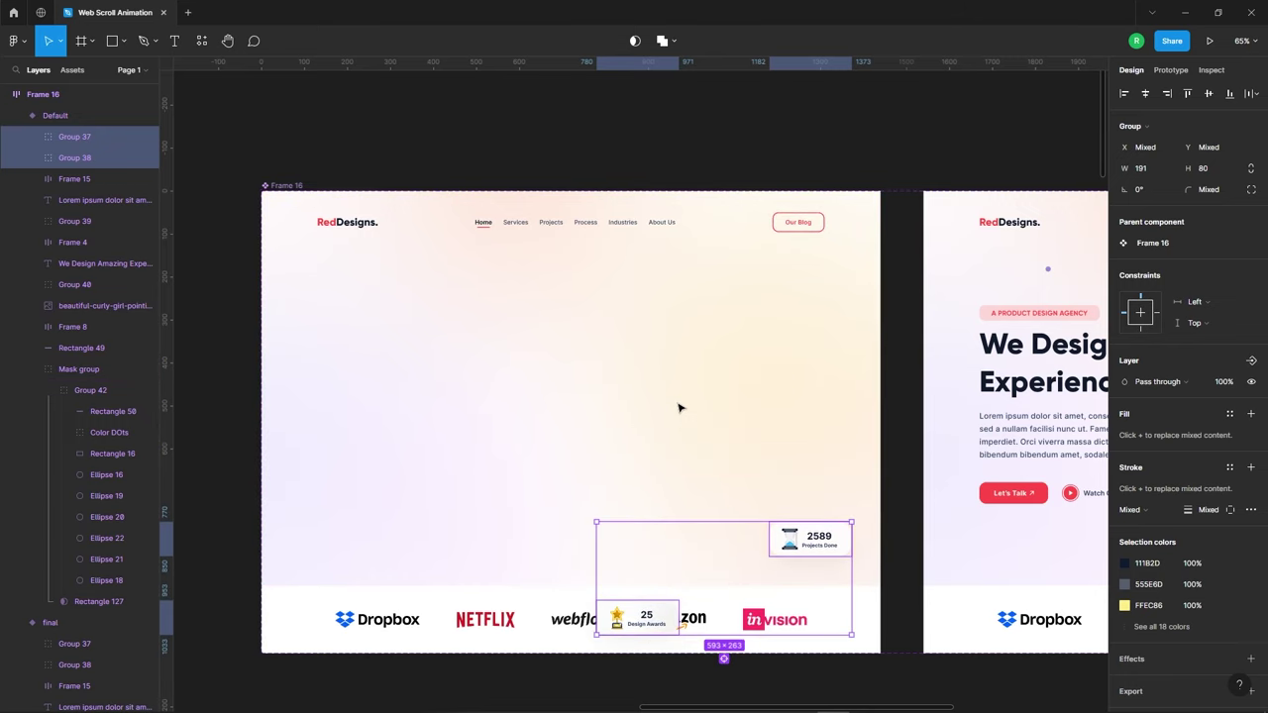
key("shift+Up")
key("shift+Up")
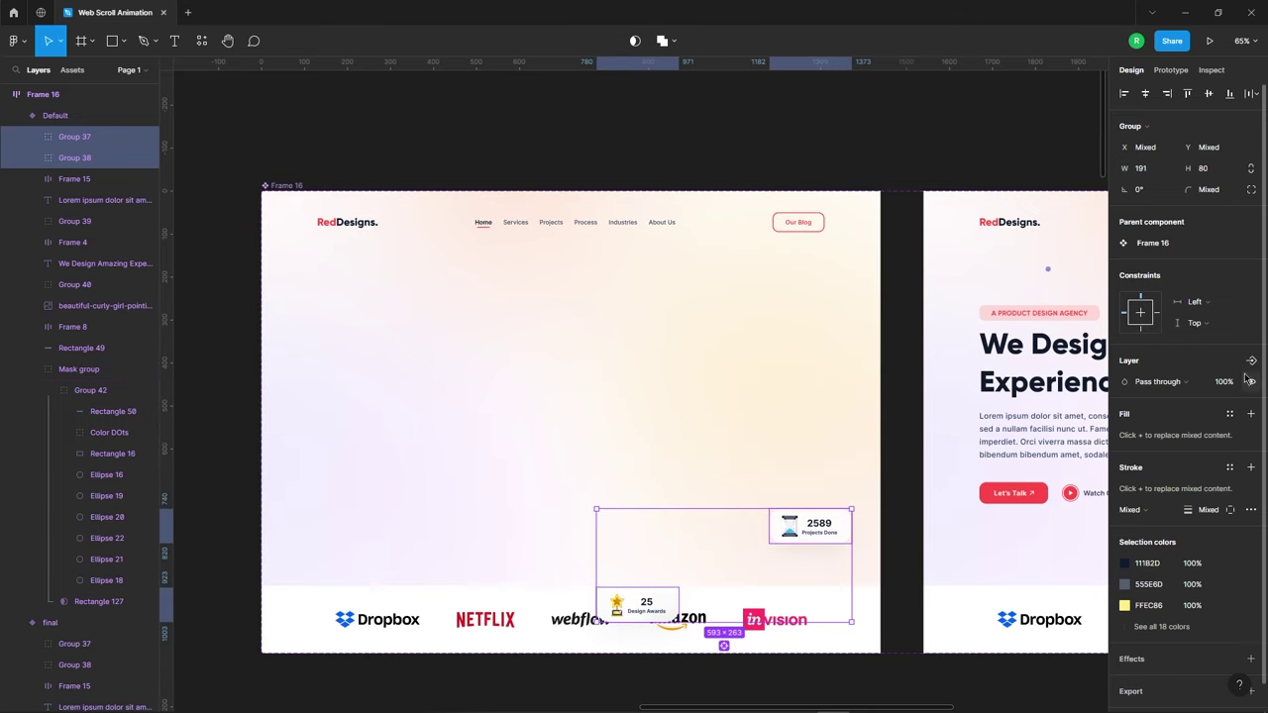
type("0")
key("Return")
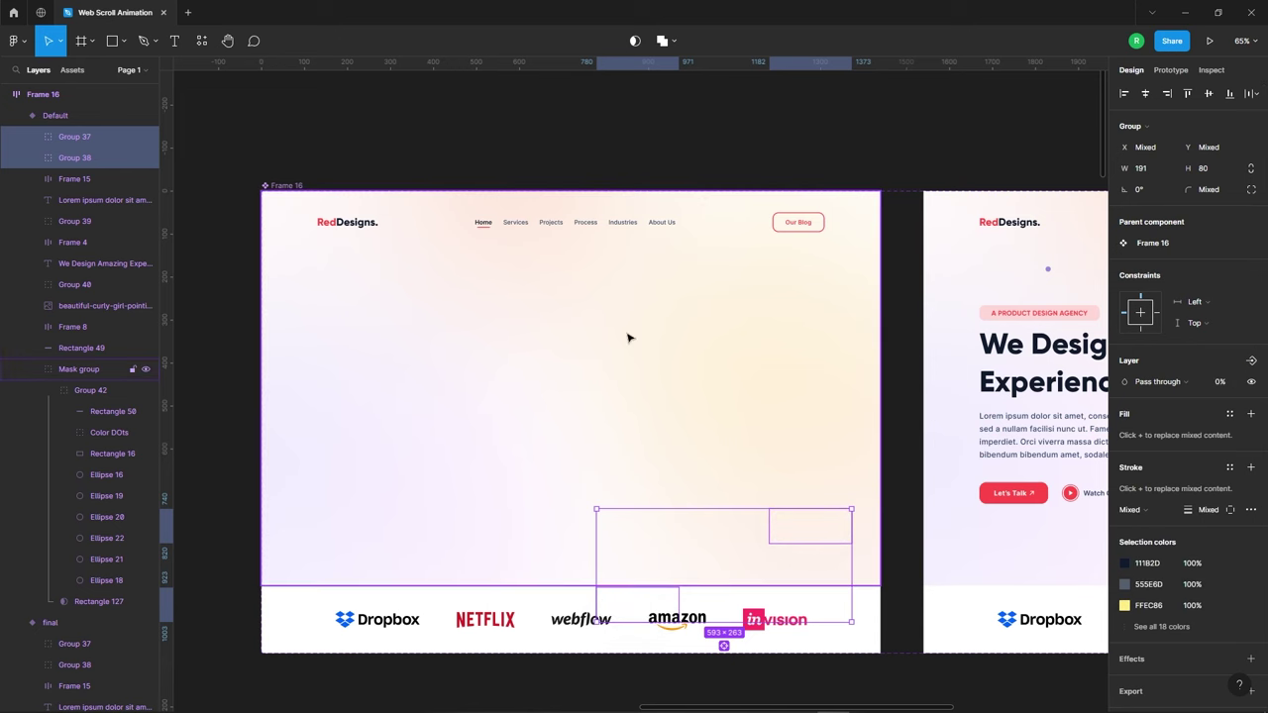
Move the logos row down below the Default variant's frame at 0% opacity.
scroll(588, 192, "down", 5)
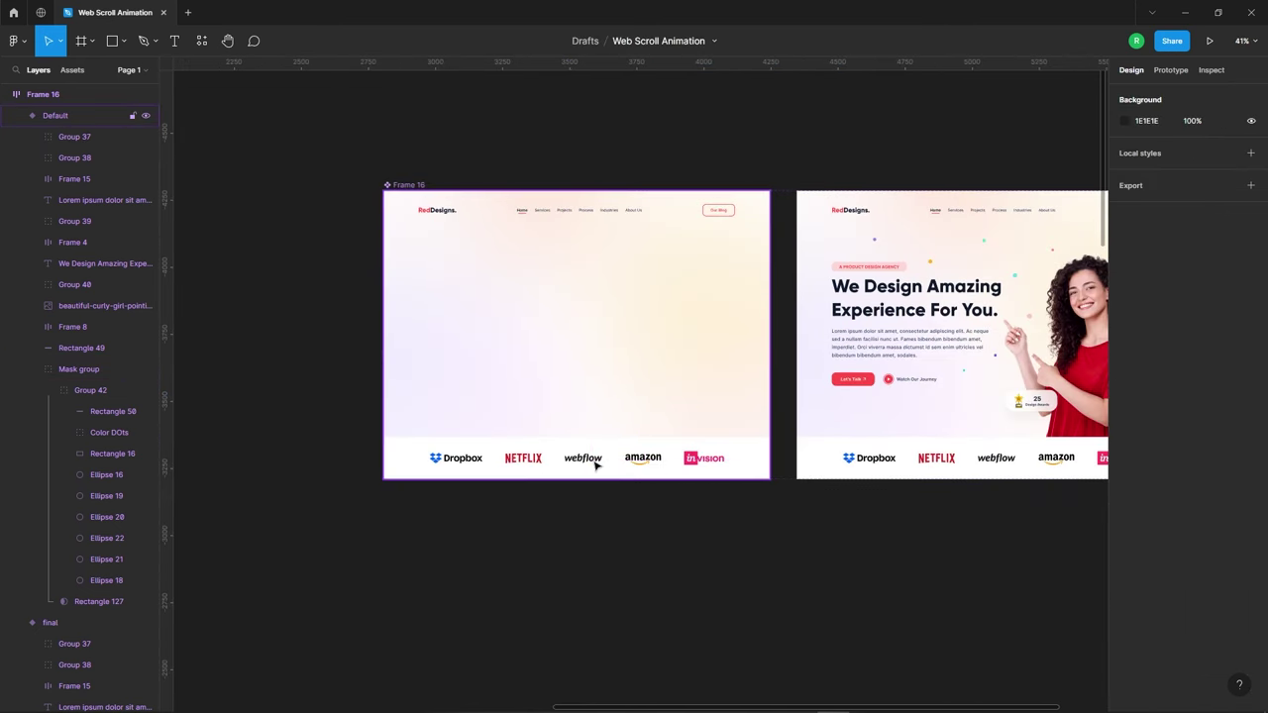
double_click(595, 459)
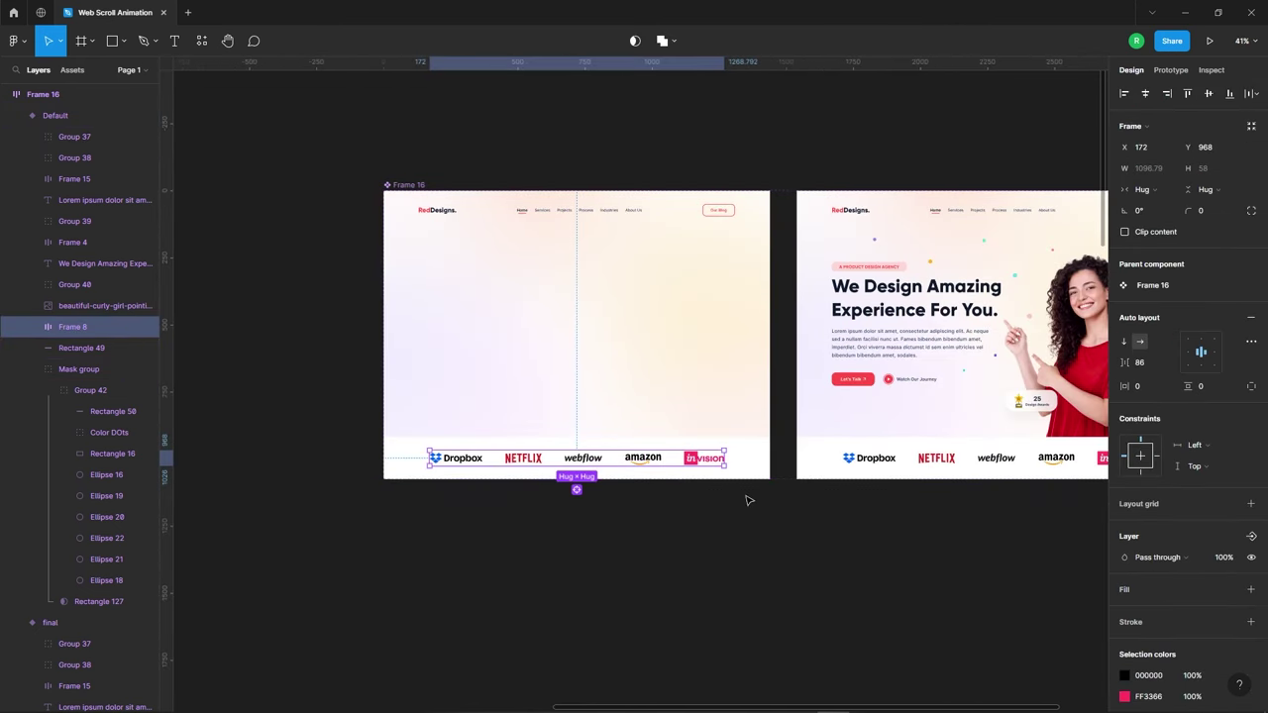
key("shift+Down")
key("shift+Down")
key("shift+Down")
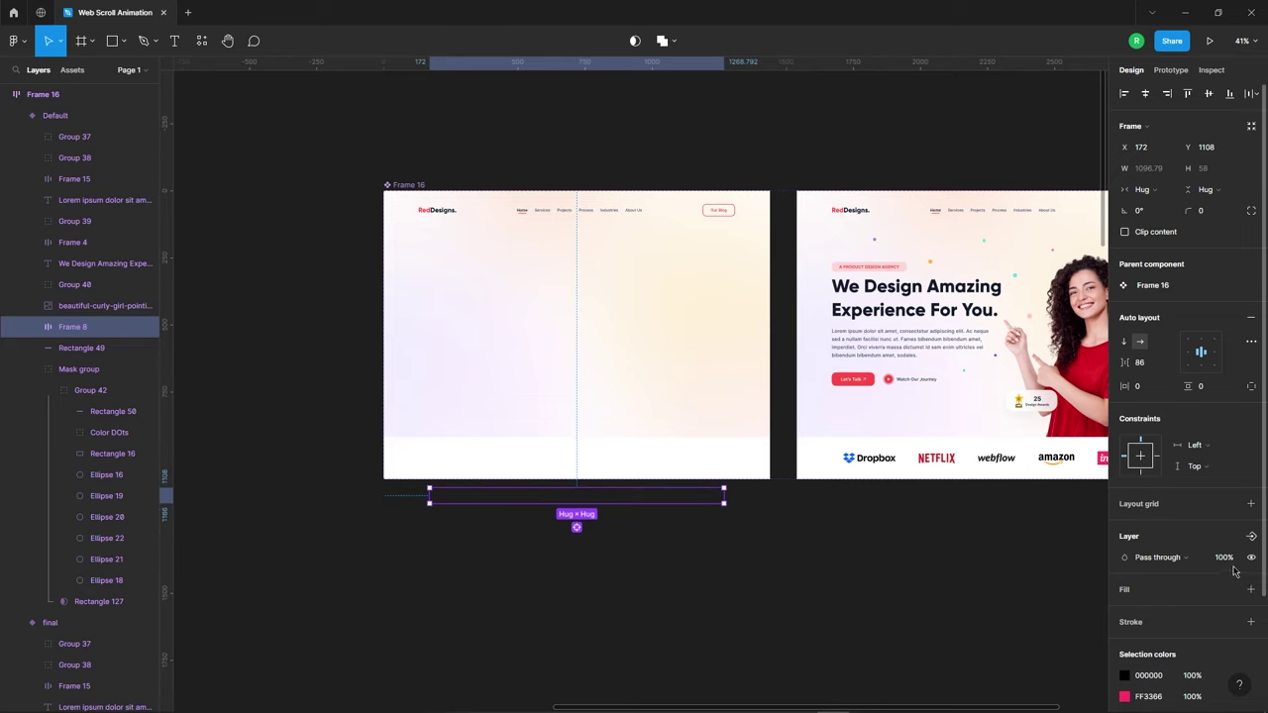
left_click(810, 543)
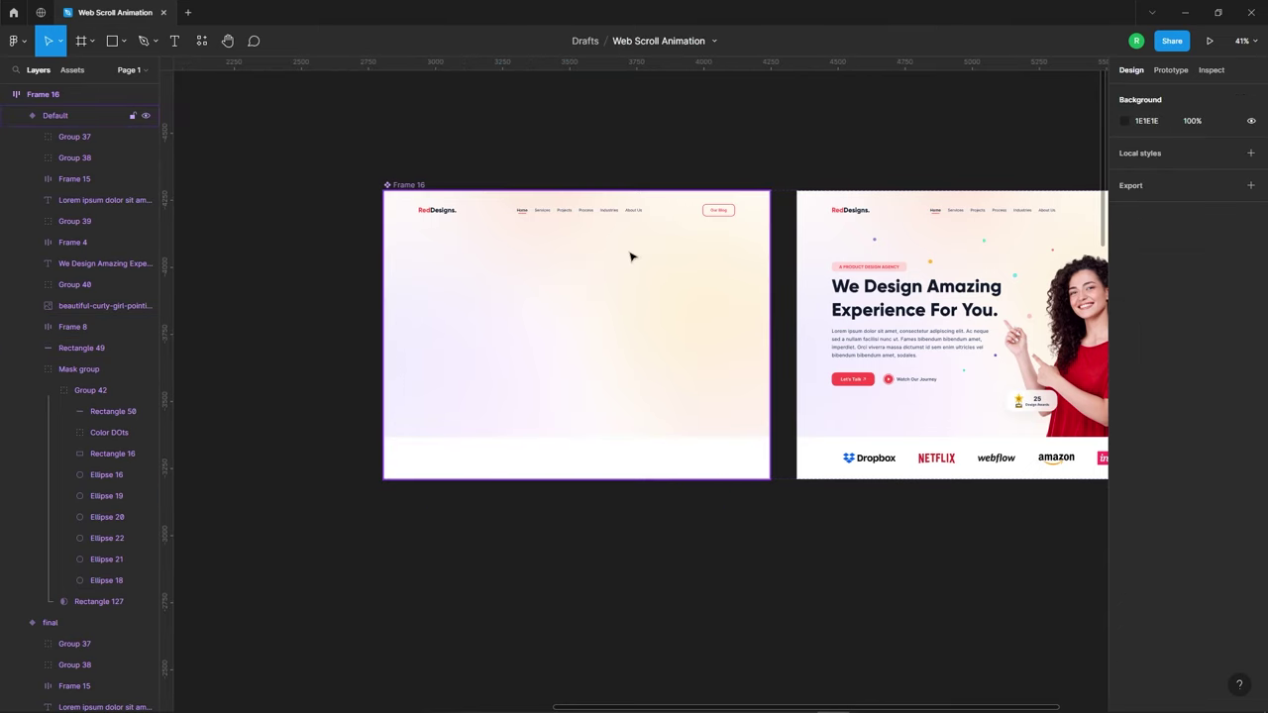
scroll(373, 278, "down", 3, "ctrl")
Duplicate the Default variant to add Variant3 to the Frame 16 set.
left_click(547, 275)
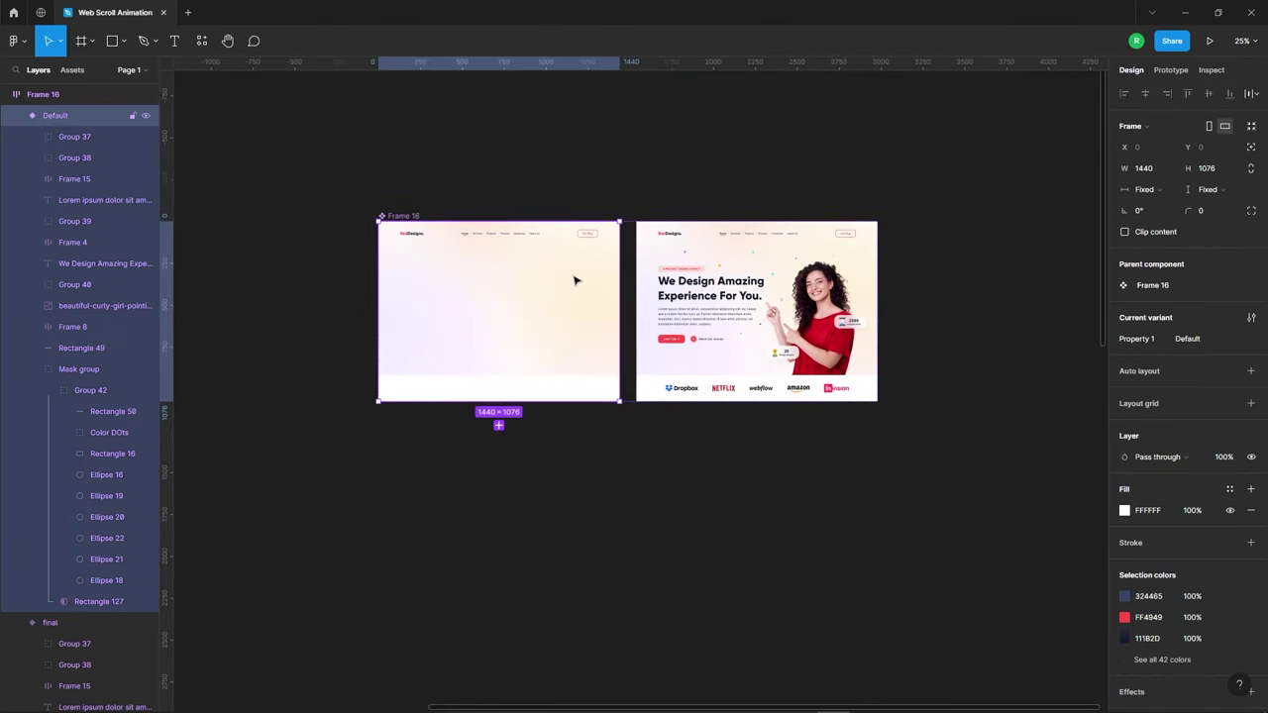
key("ctrl+d")
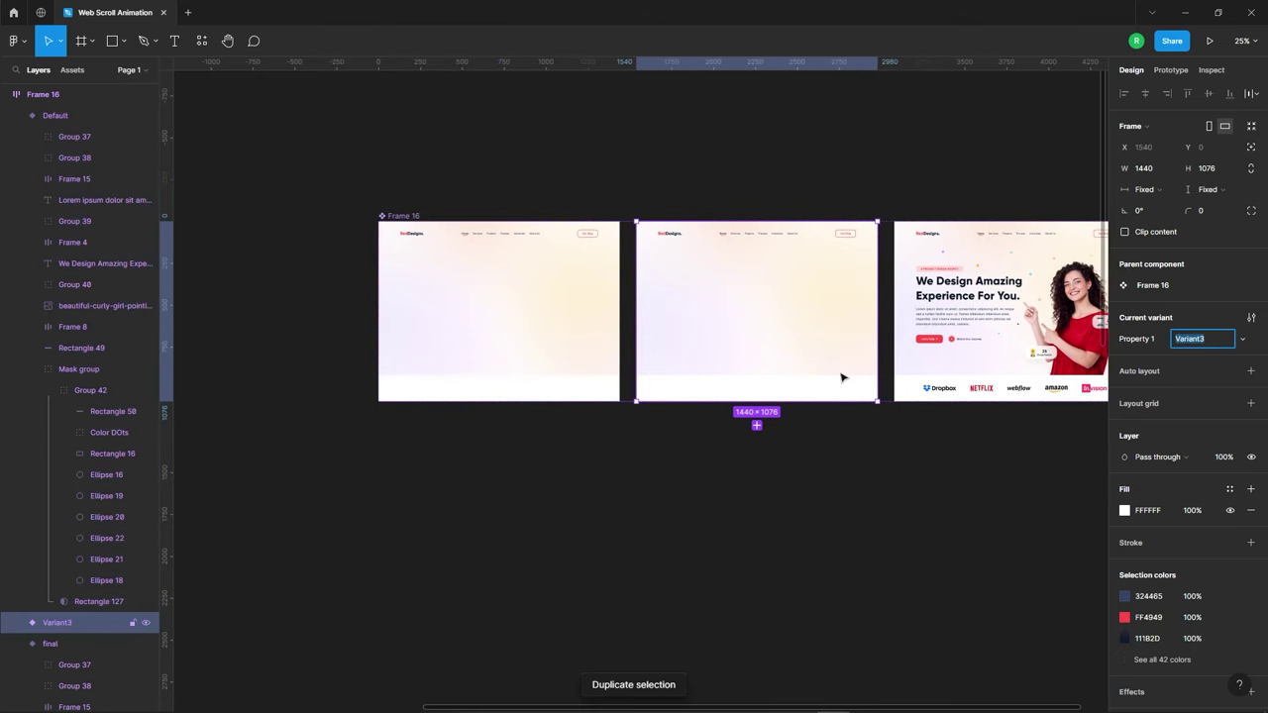
left_click(881, 472)
scroll(492, 286, "up", 5)
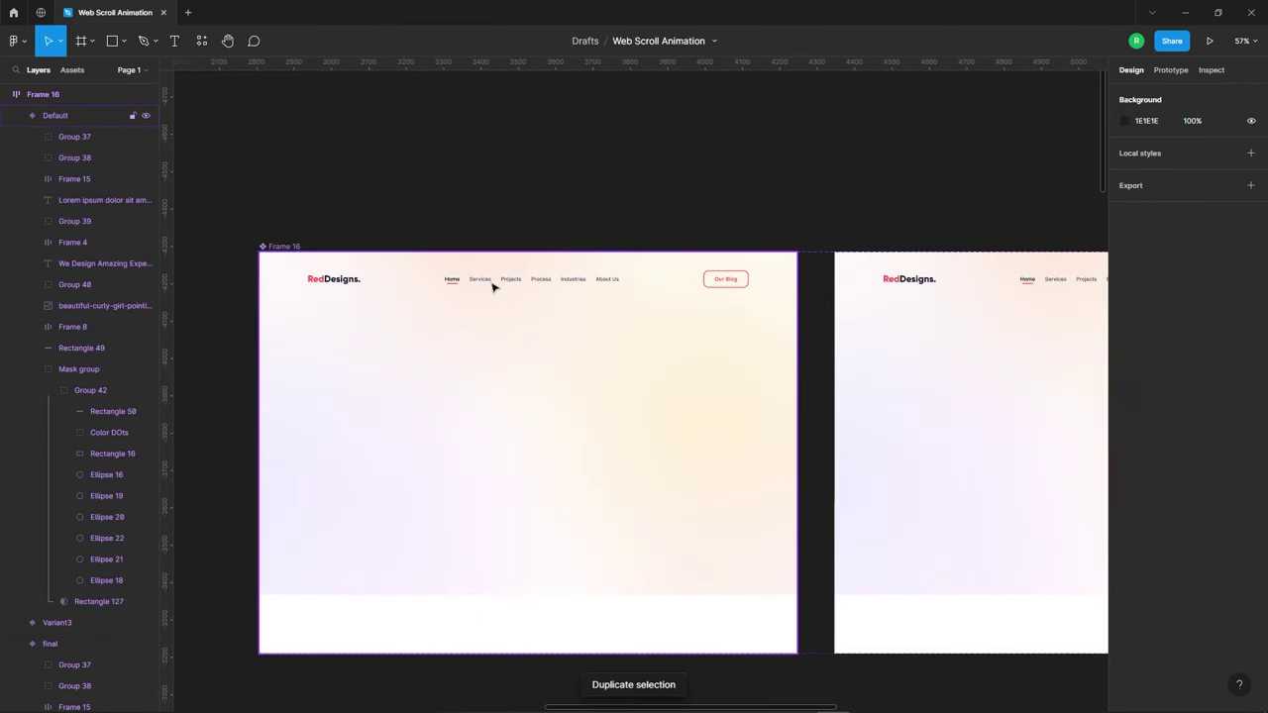
left_click(492, 286)
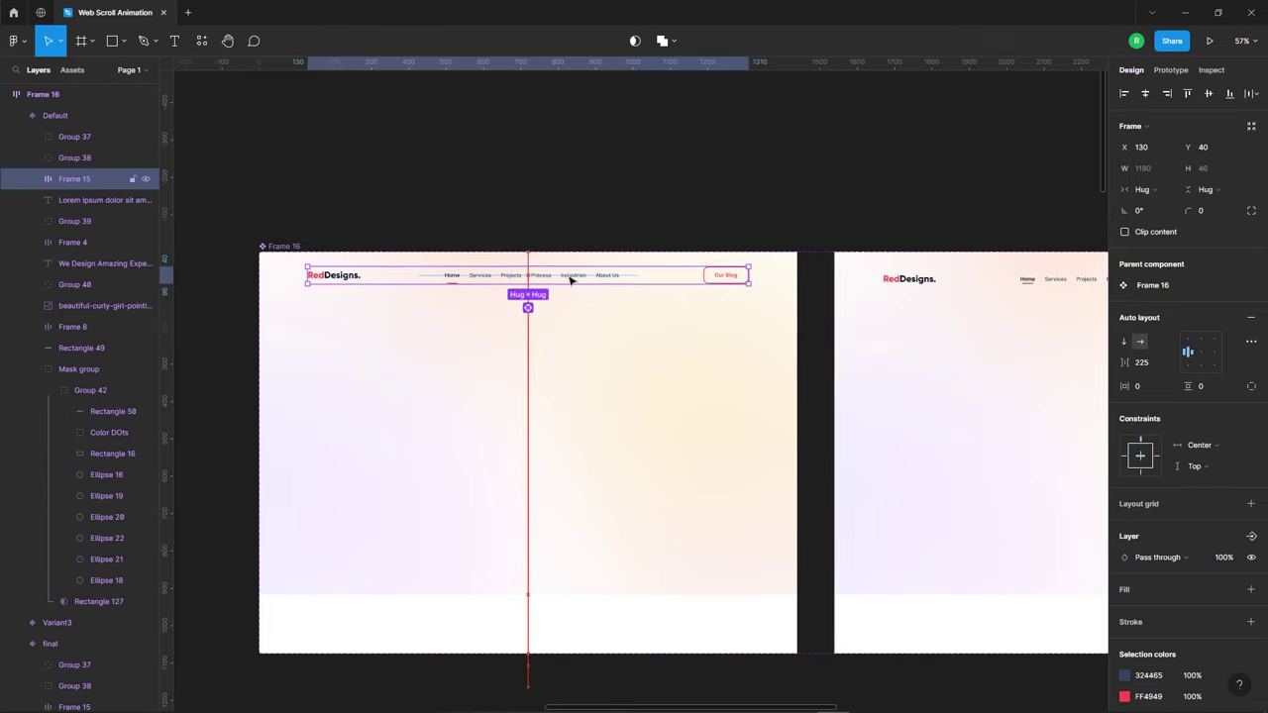
Lift the nav bar (Frame 15) above the frame and set its opacity to 0%.
key("shift+Up")
key("shift+Up")
key("shift+Up")
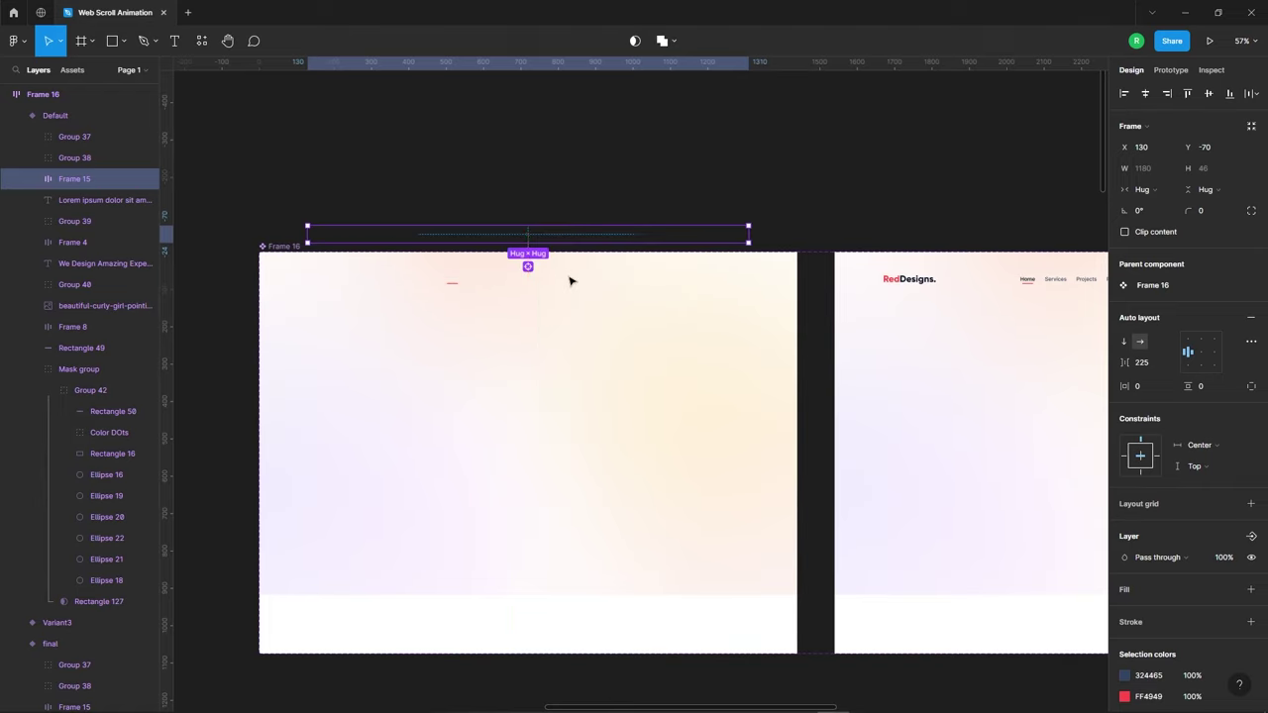
key("shift+Down")
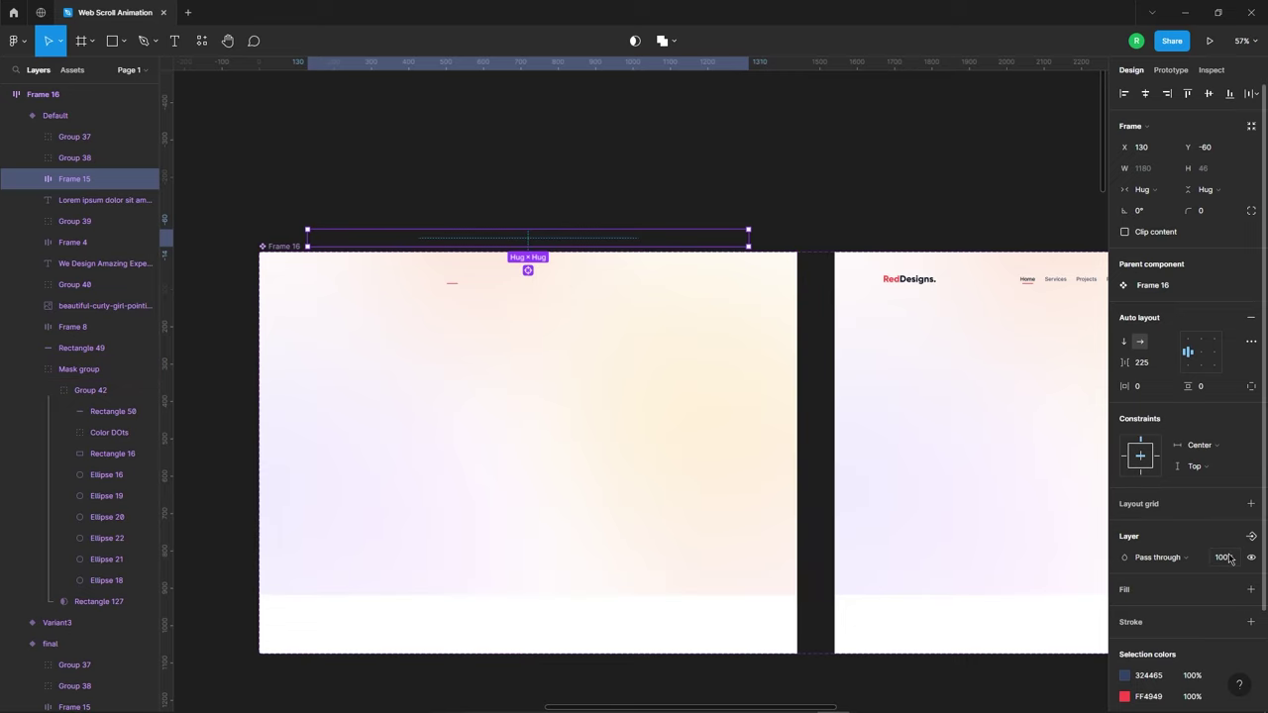
type("0")
key("Return")
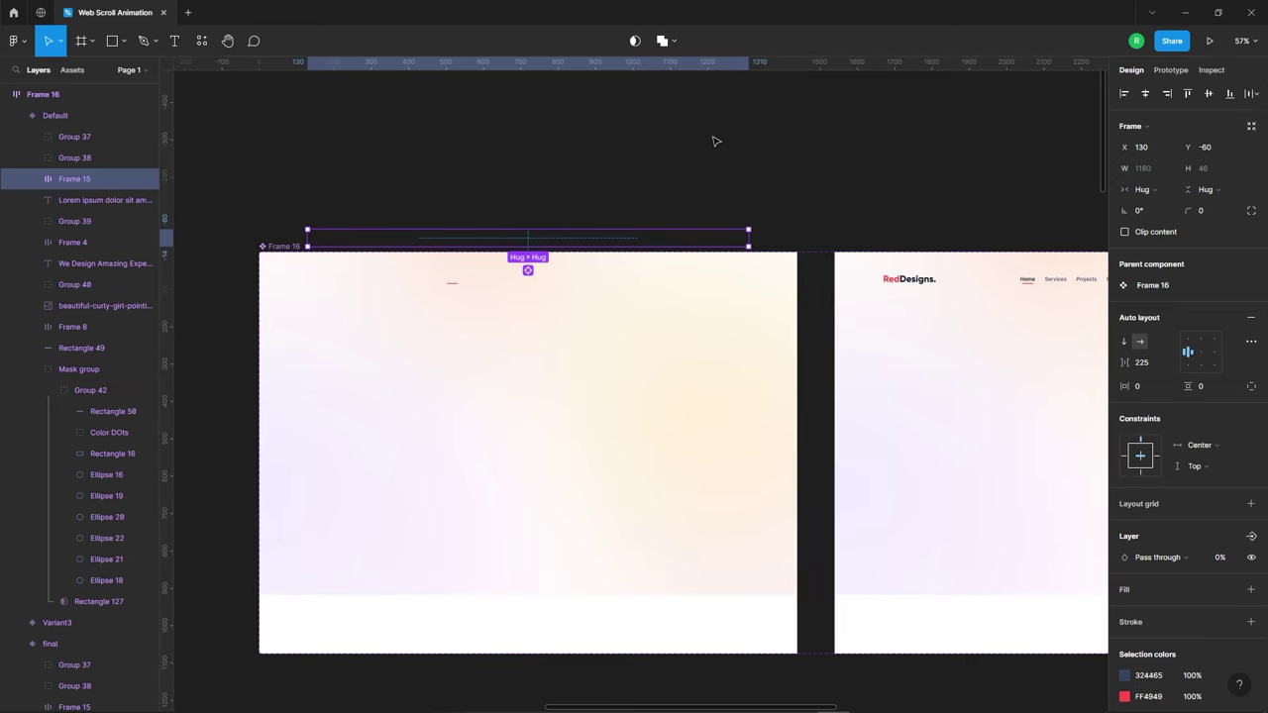
left_click(712, 141)
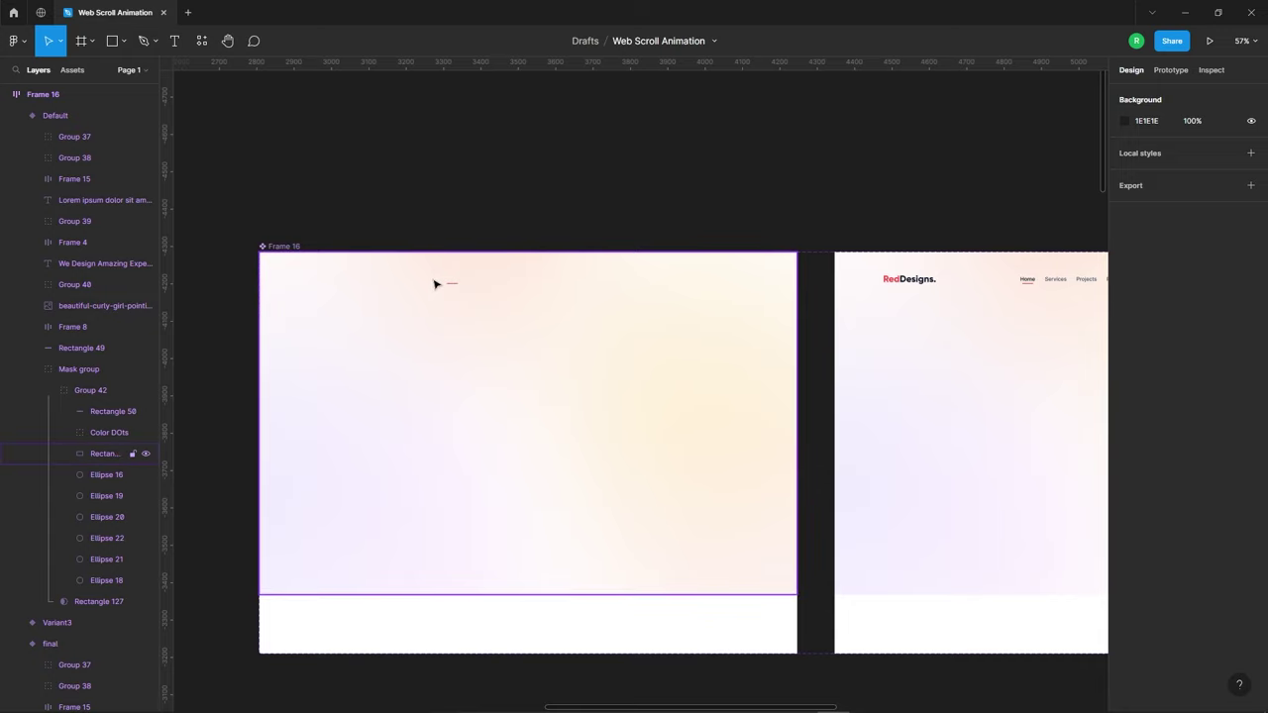
scroll(433, 284, "up", 5)
Shift the red Home underline 30 px left and fade it to 0% opacity.
left_click(499, 310)
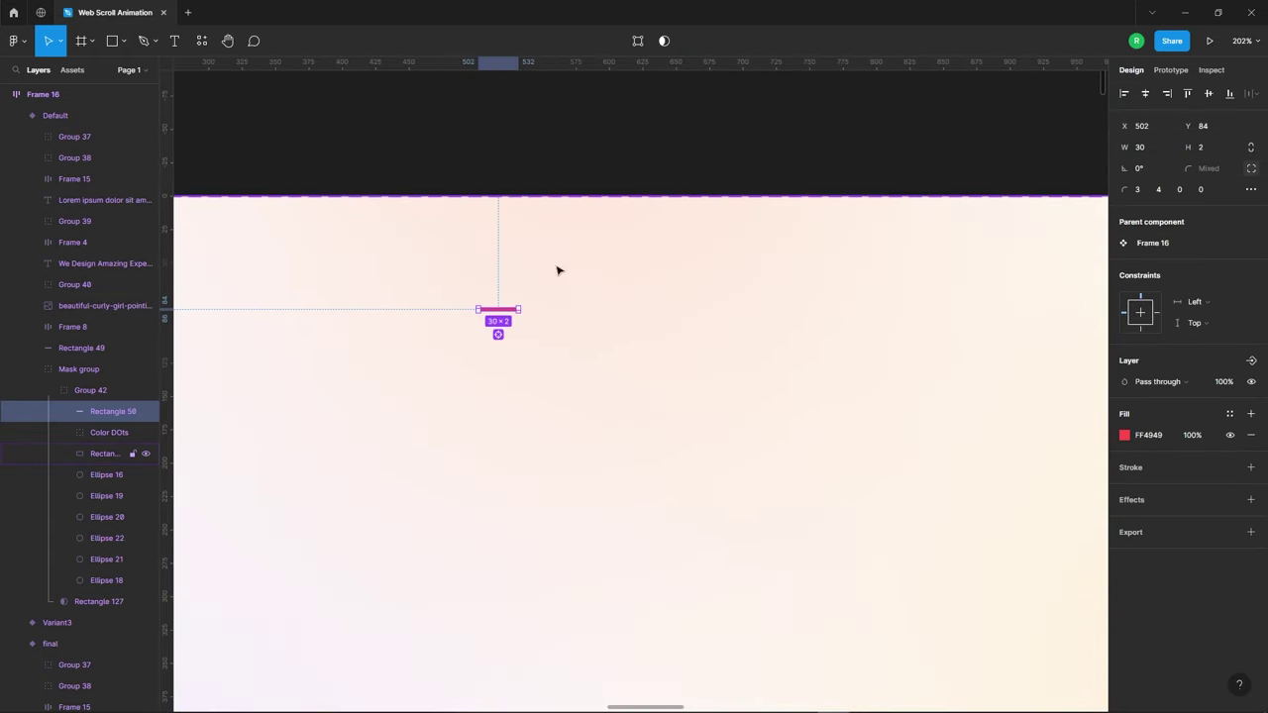
key("shift+Left")
key("shift+Left")
key("shift+Left")
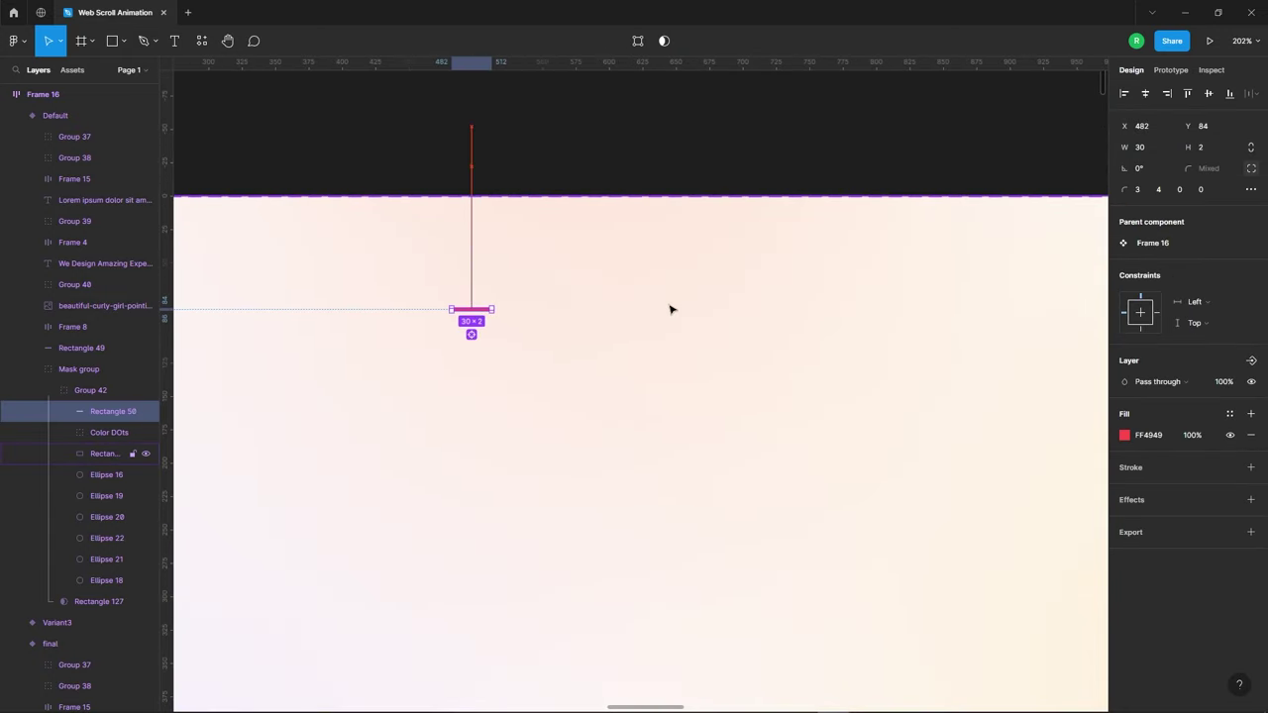
type("0")
key("Return")
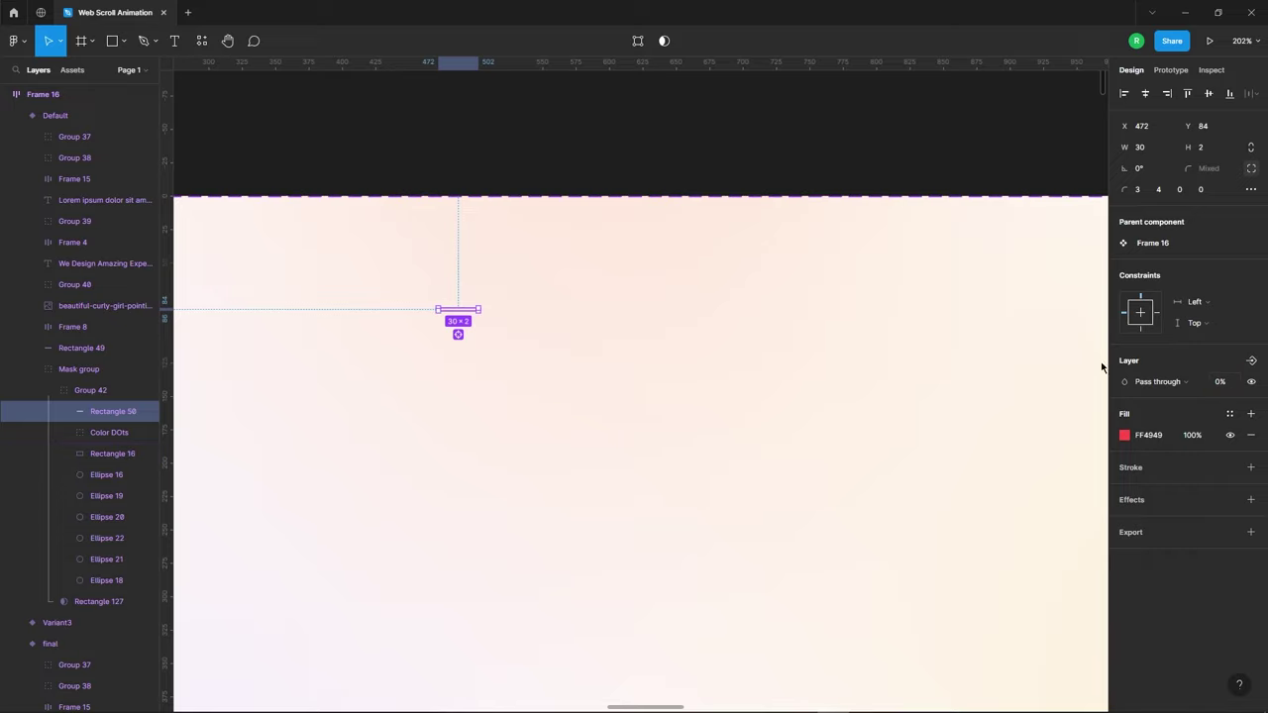
scroll(555, 268, "down", 3)
scroll(624, 168, "down", 3)
left_click(624, 168)
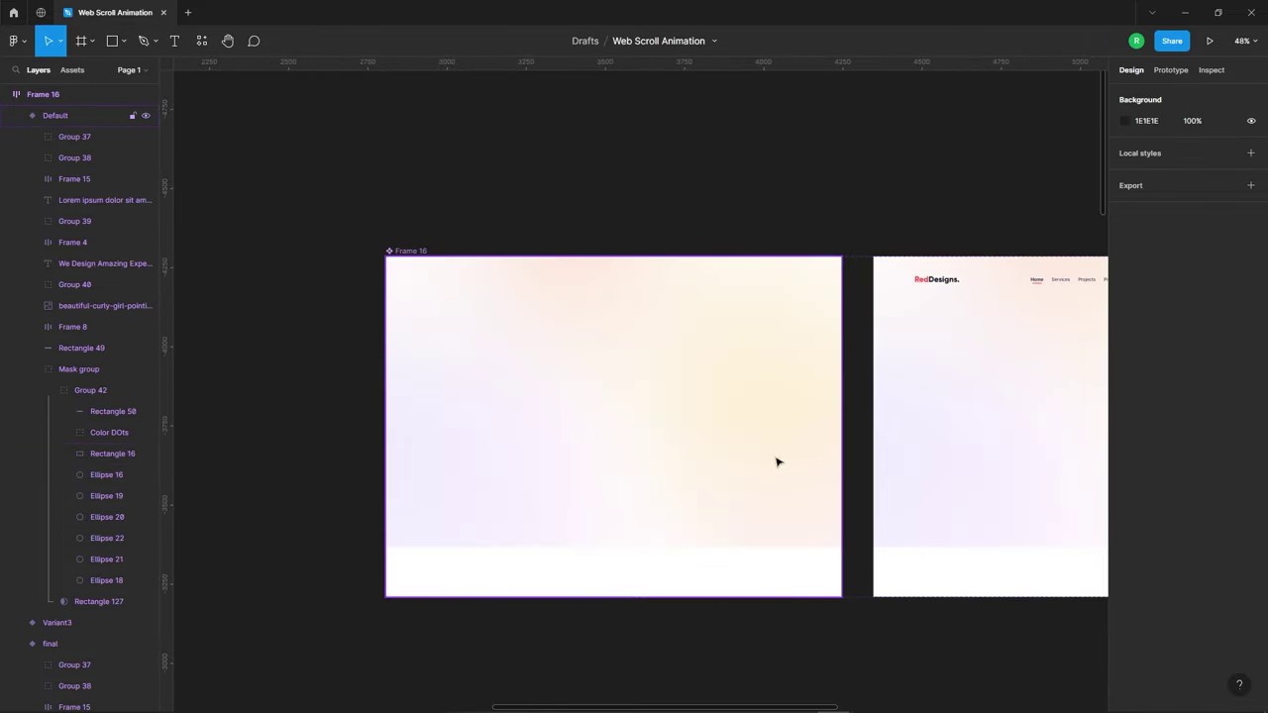
scroll(416, 264, "down", 2)
scroll(416, 264, "down", 3)
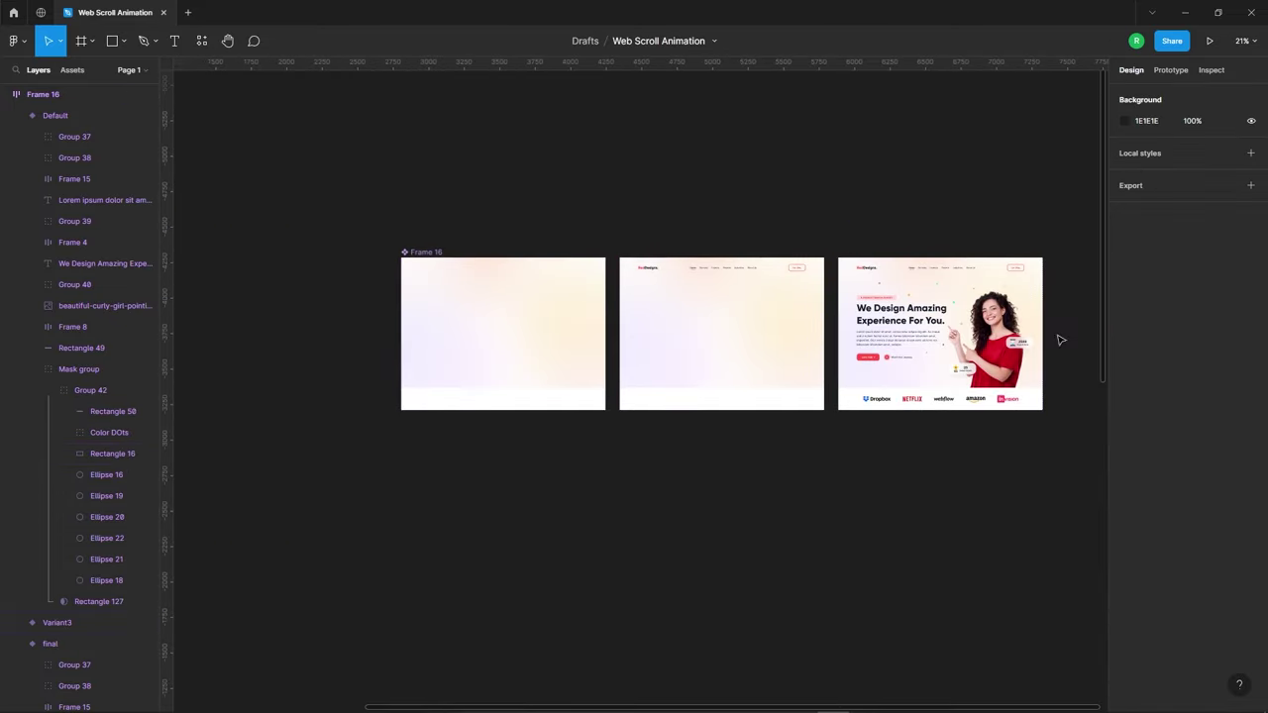
left_click(597, 290)
Link the Default variant to Variant3 with an After delay trigger of 1100ms.
left_click(1180, 70)
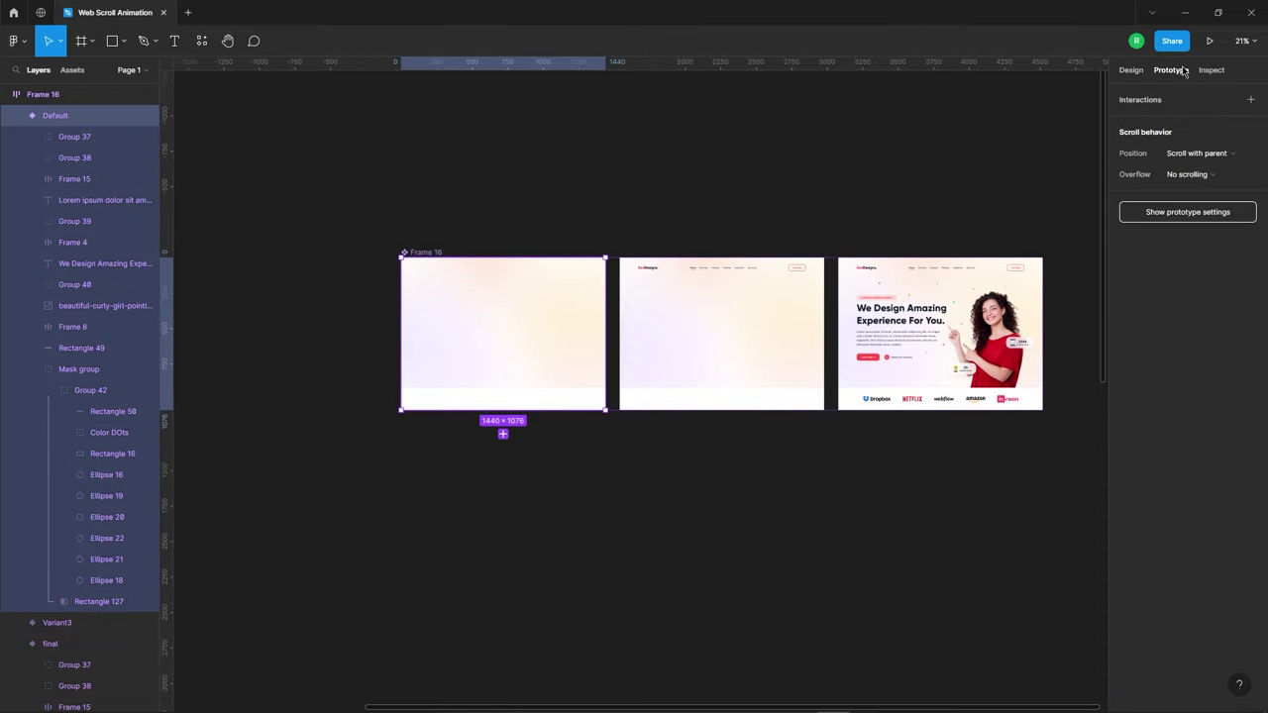
scroll(619, 313, "up", 3)
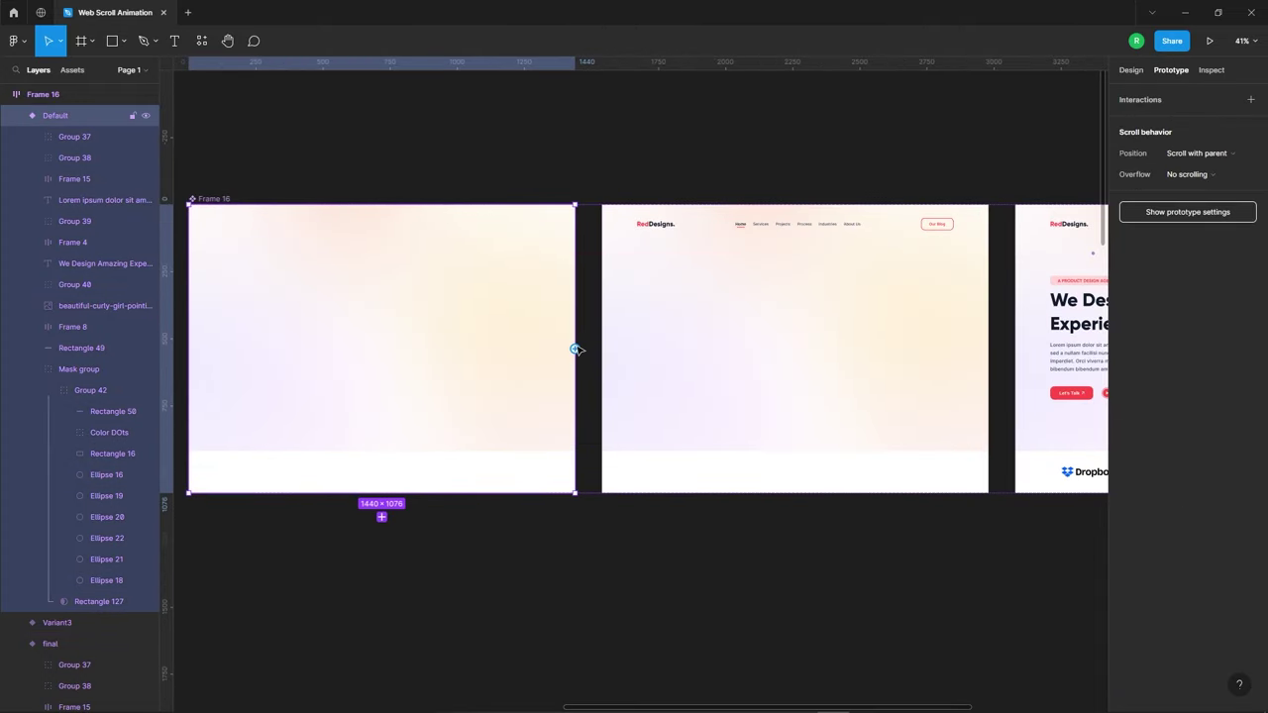
left_click_drag(576, 348, 628, 346)
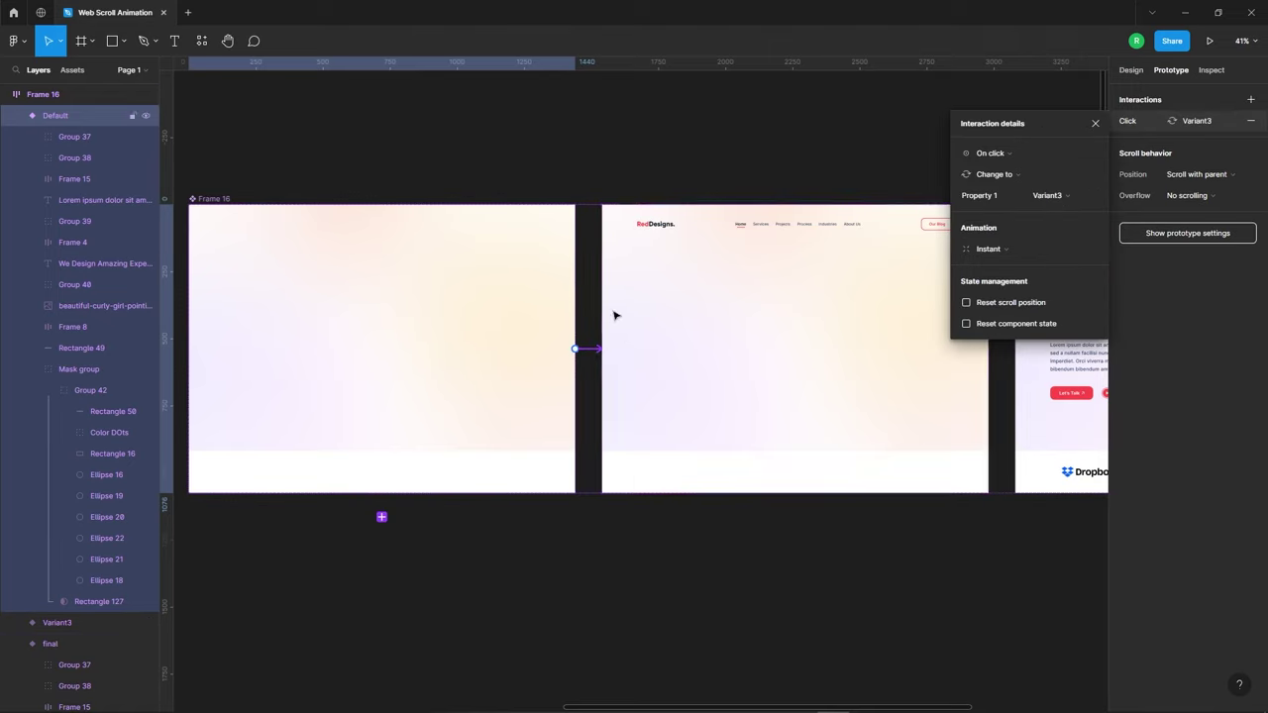
left_click(1028, 159)
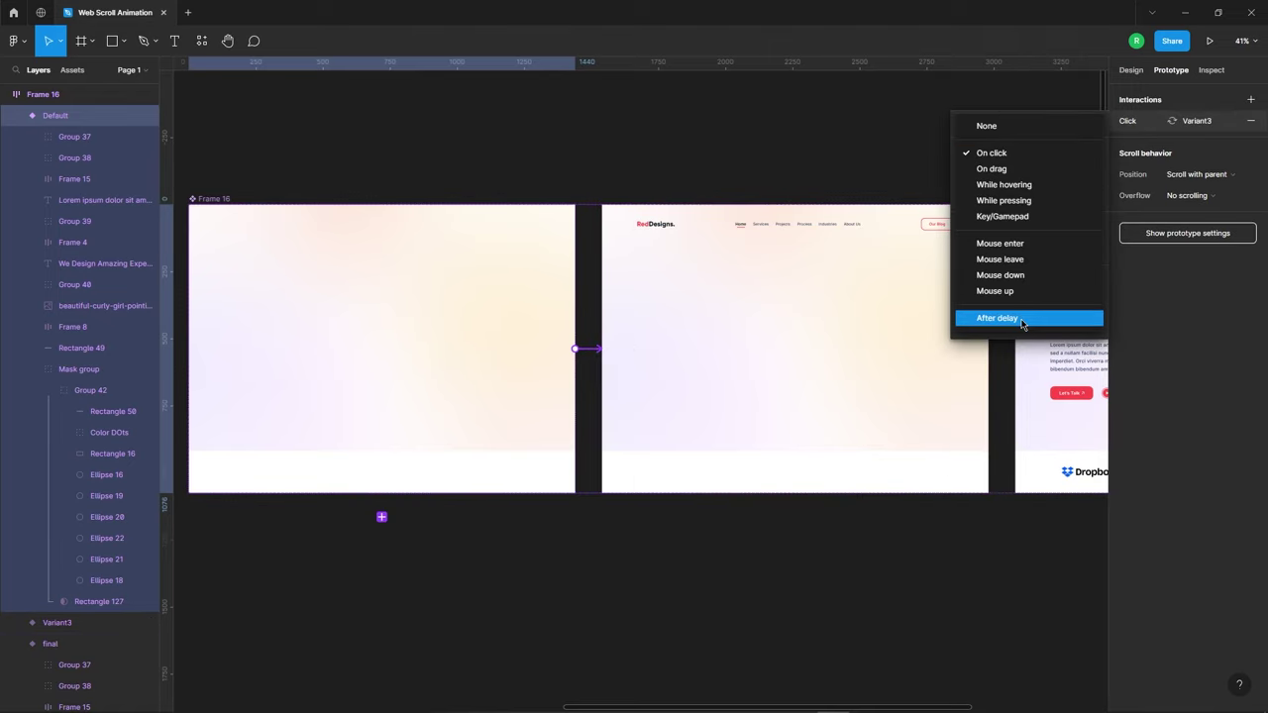
left_click(1023, 323)
left_click(1067, 155)
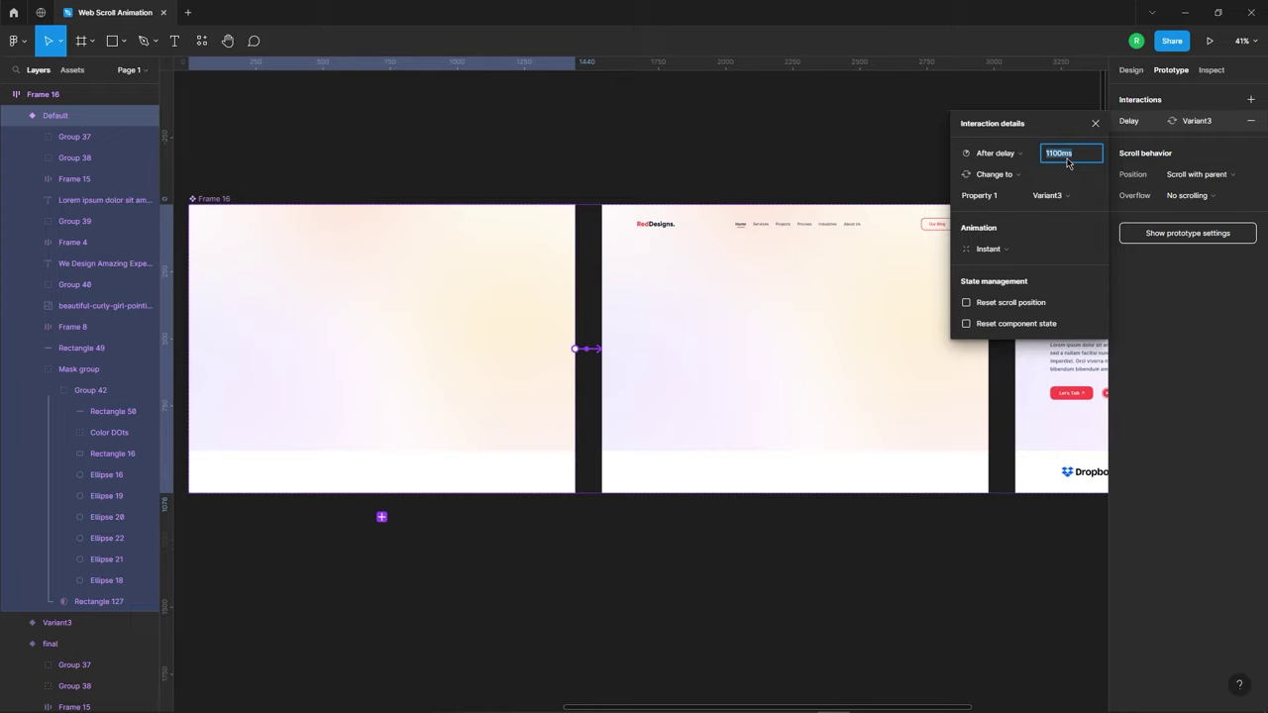
Use Smart animate with Gentle easing and a 700ms duration for that transition.
left_click(1011, 248)
left_click(1011, 287)
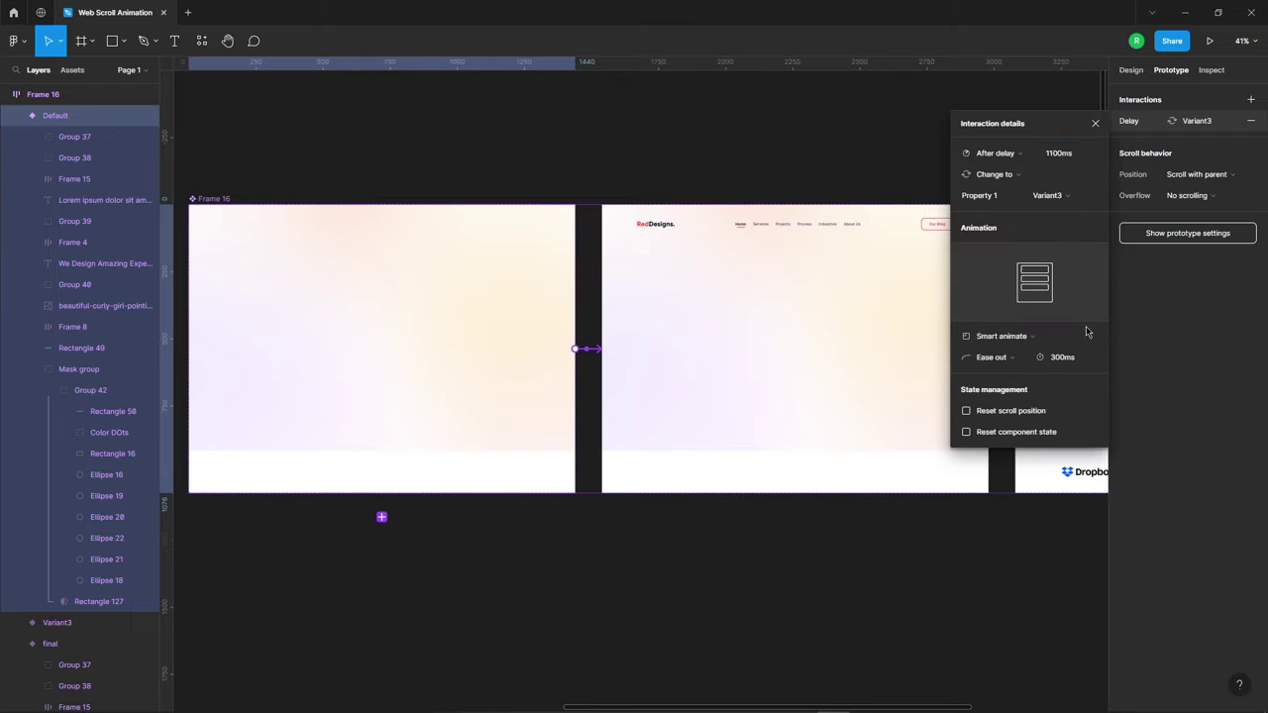
left_click(1019, 358)
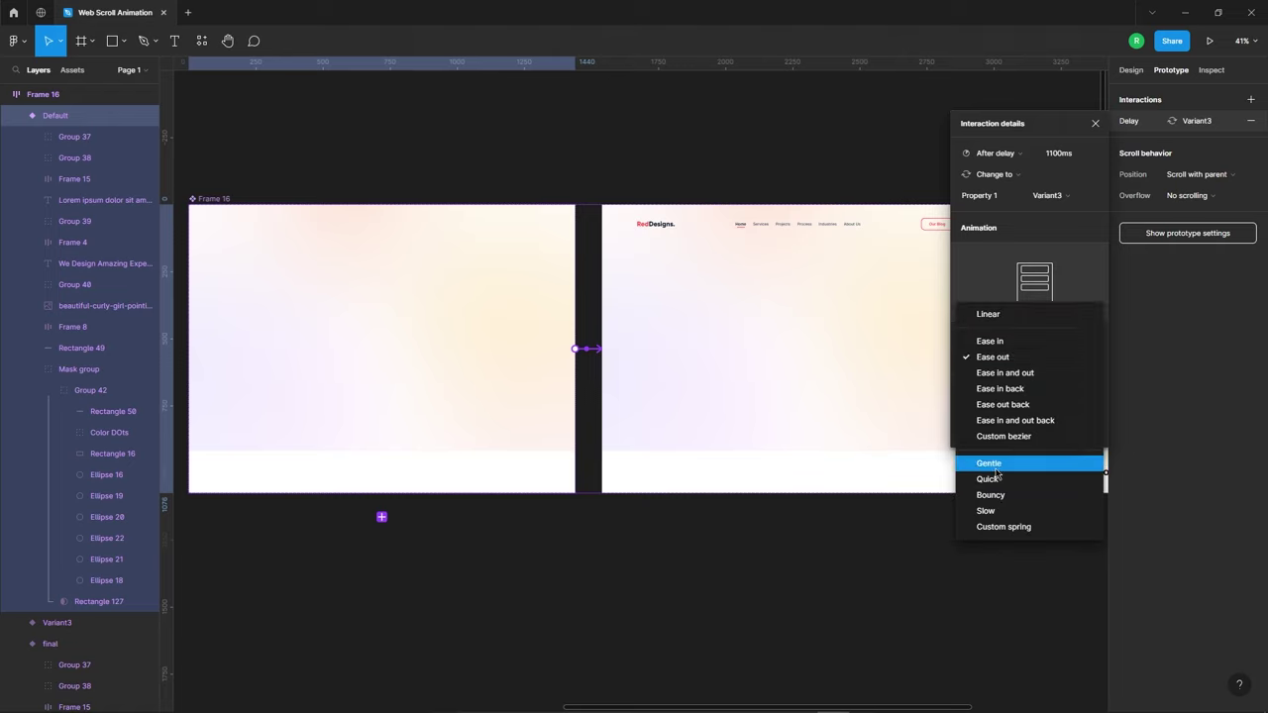
left_click(990, 463)
left_click(1076, 365)
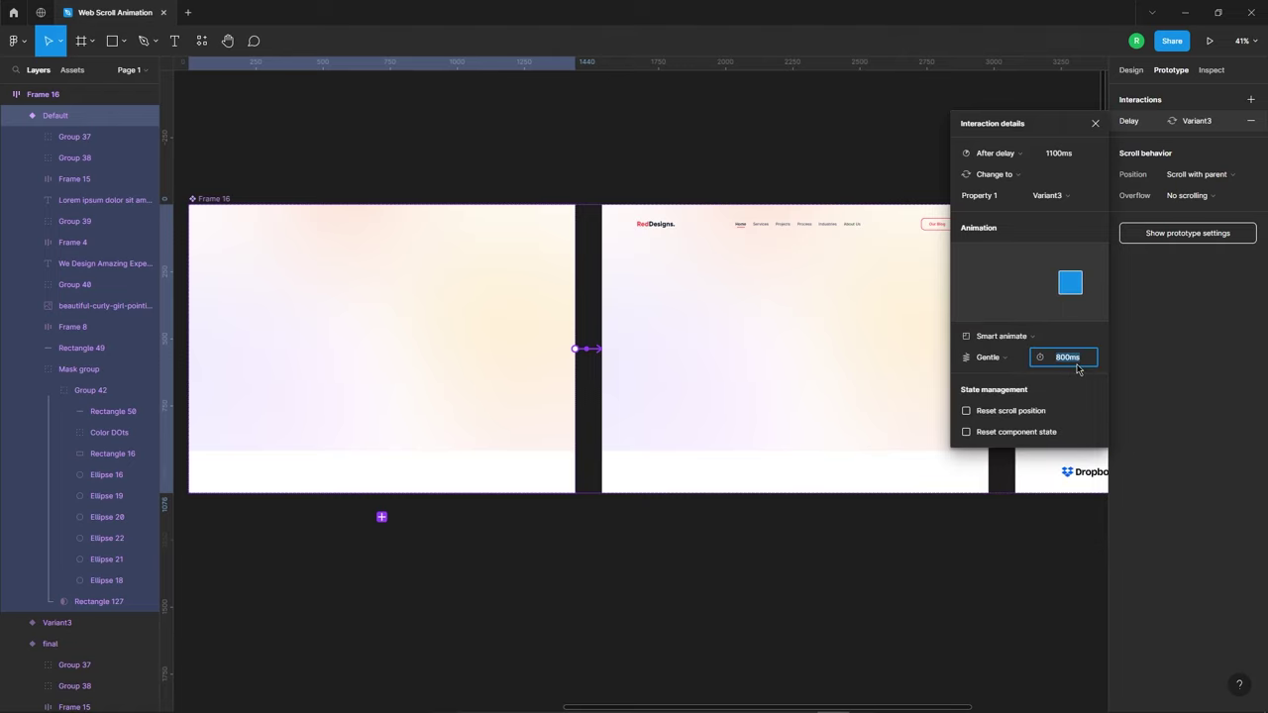
type("700")
key("Return")
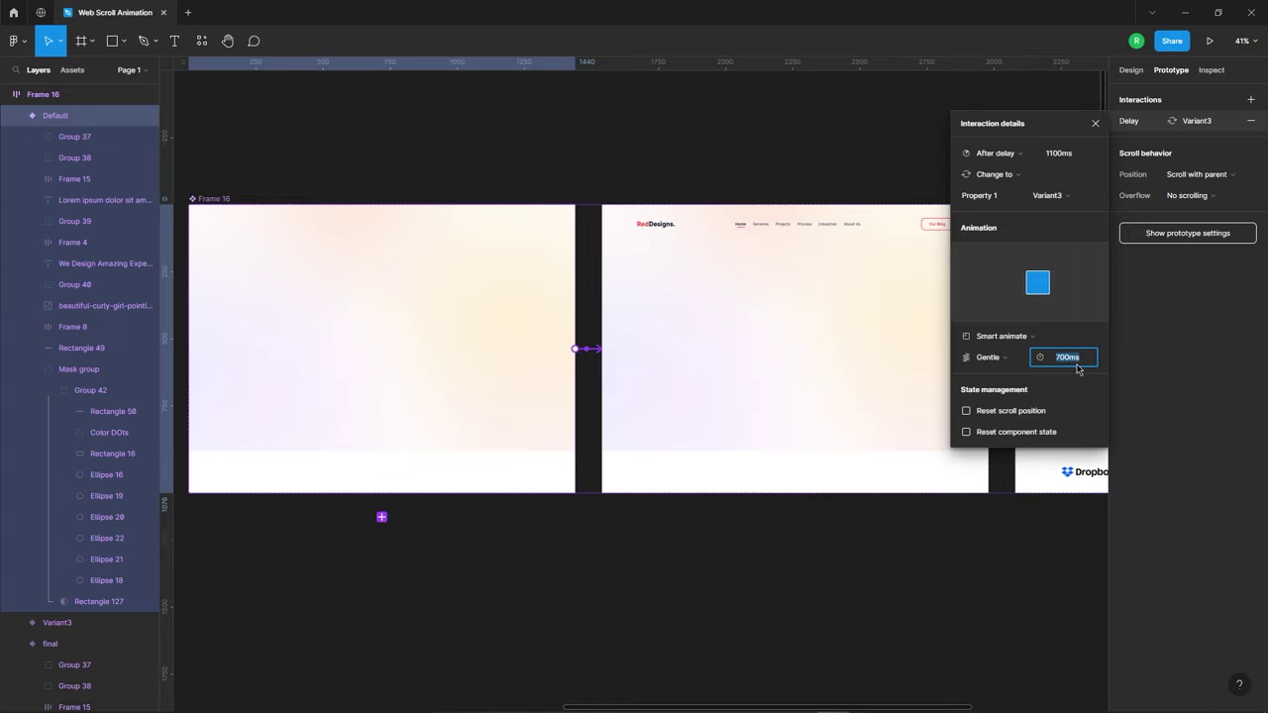
scroll(728, 281, "down", 5)
left_click(819, 460)
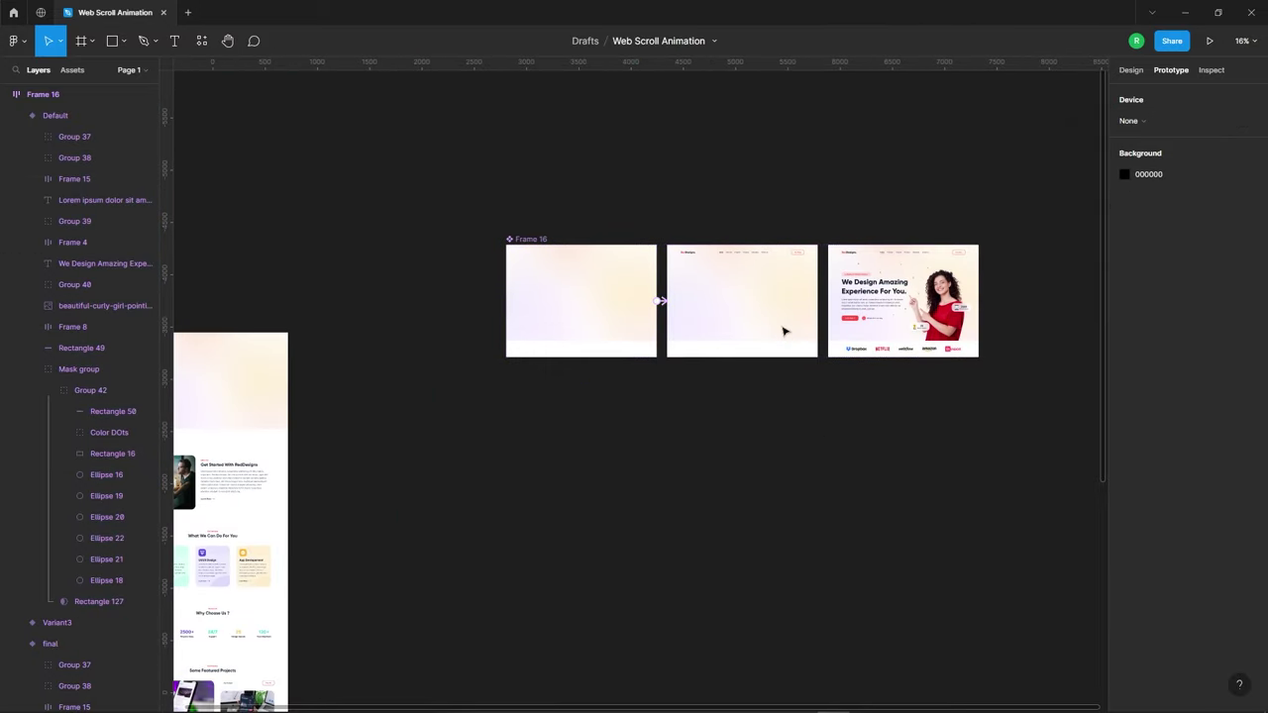
scroll(783, 328, "down", 2)
scroll(693, 317, "up", 5)
Link Variant3 to the final variant with an After delay trigger of 400ms.
left_click(583, 303)
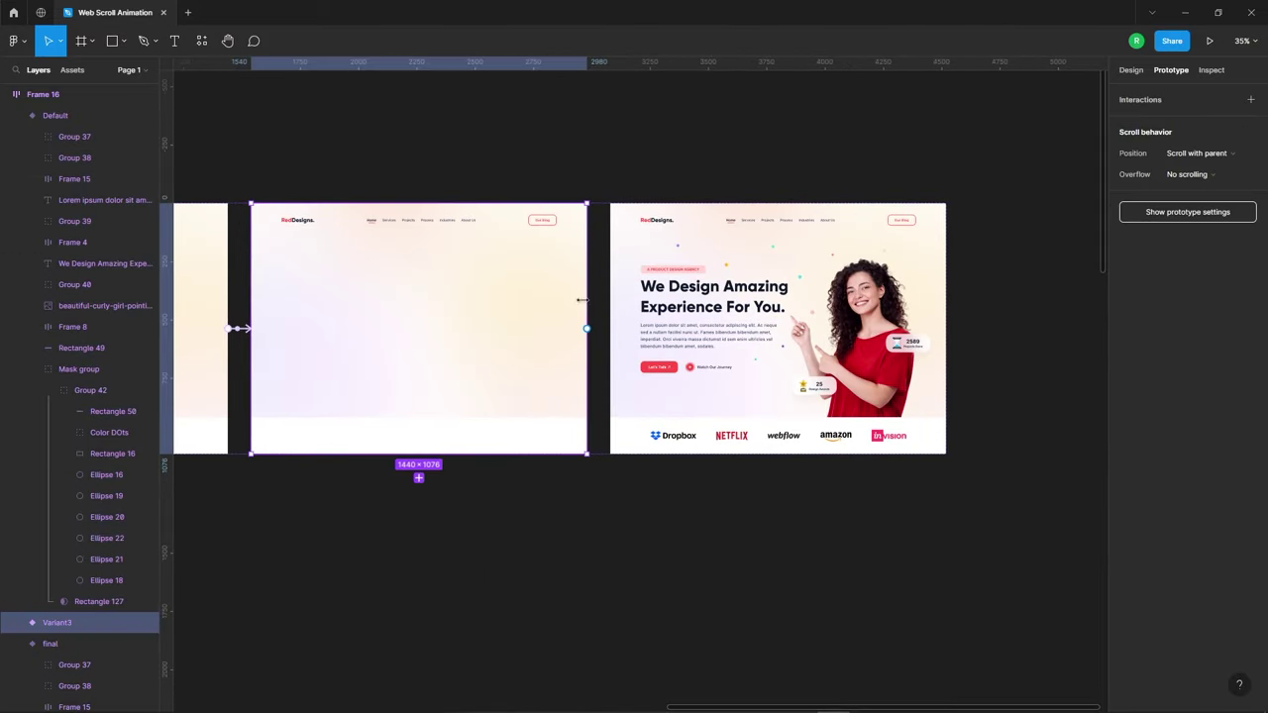
left_click_drag(586, 328, 941, 228)
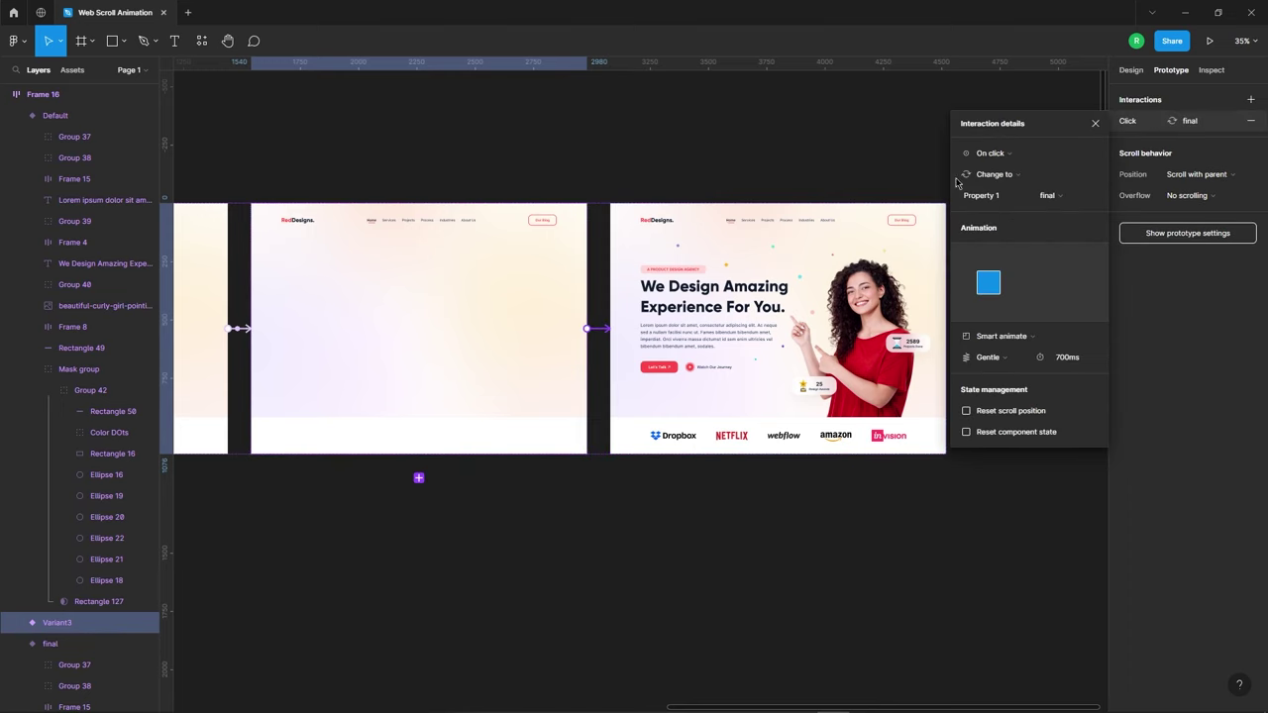
left_click(1025, 156)
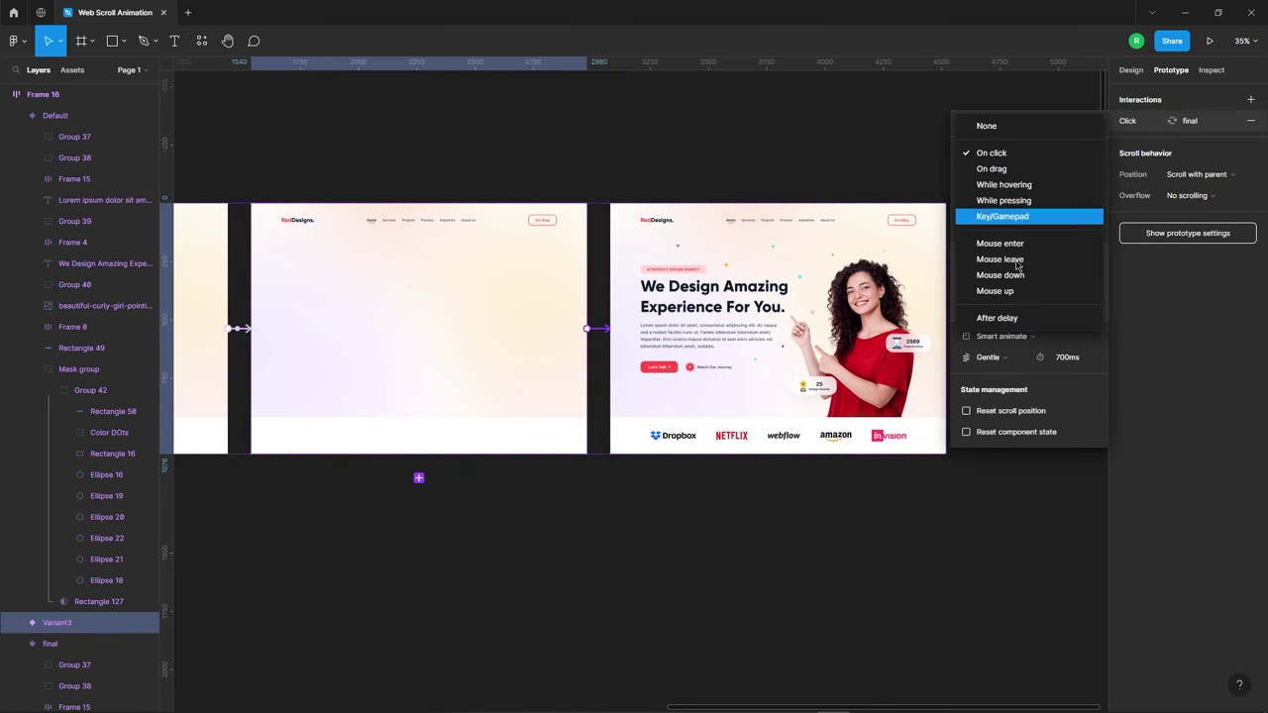
left_click(1001, 318)
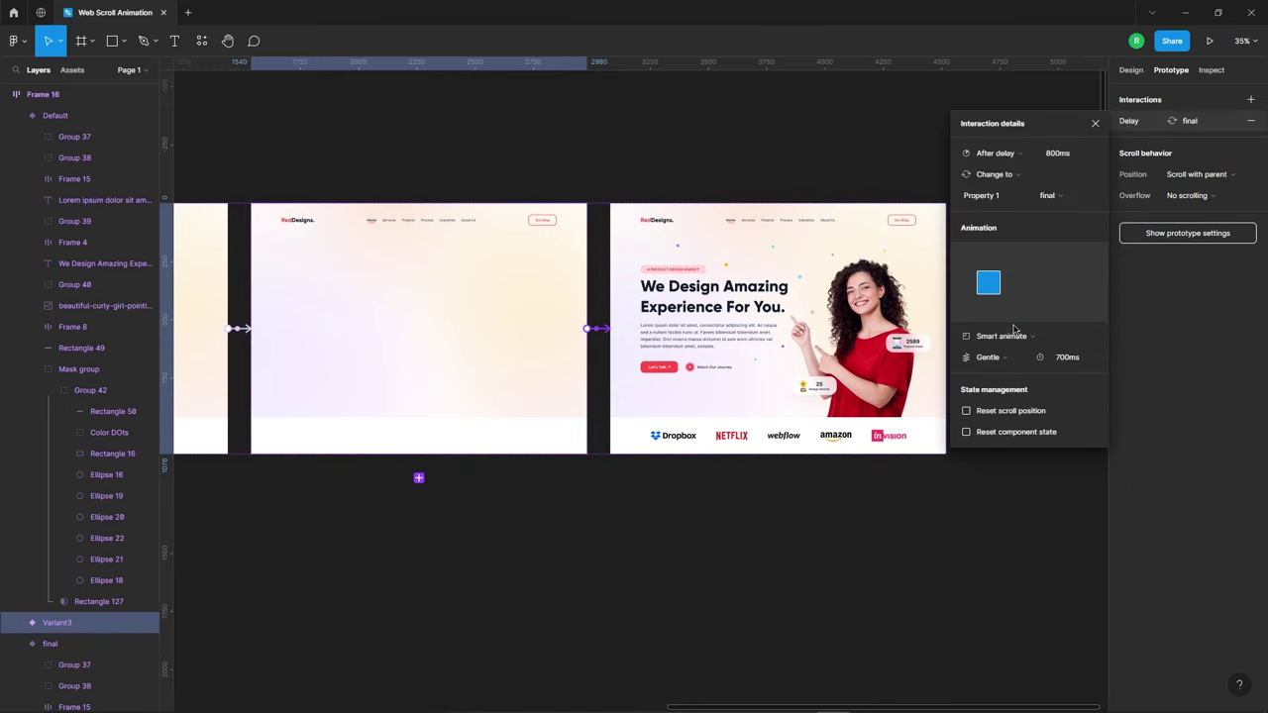
left_click(1070, 162)
Set the Smart animate Gentle transition duration to 1100ms.
left_click(1078, 359)
type("1100")
key("Return")
scroll(638, 297, "down", 1)
scroll(639, 297, "down", 2)
left_click(727, 390)
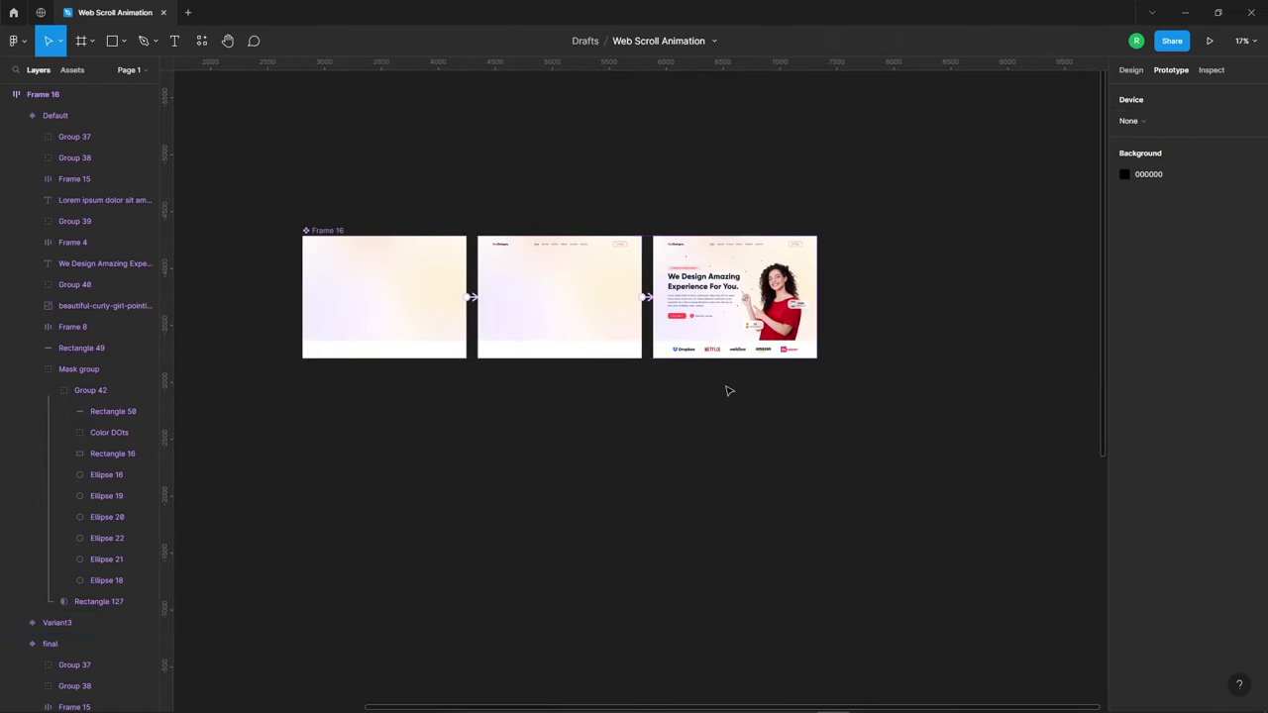
scroll(908, 351, "down", 3)
scroll(332, 362, "up", 2)
Make the Desktop frame the Flow 1 starting point and present the prototype.
left_click(426, 303)
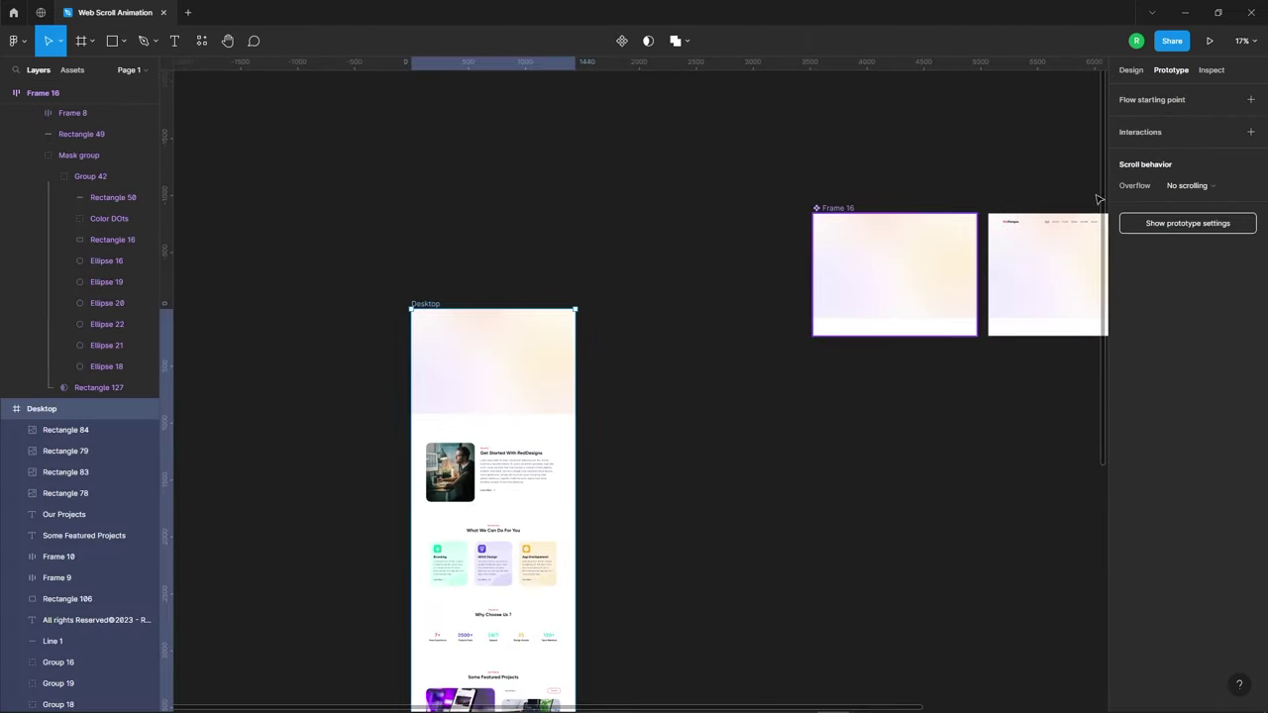
left_click(1249, 100)
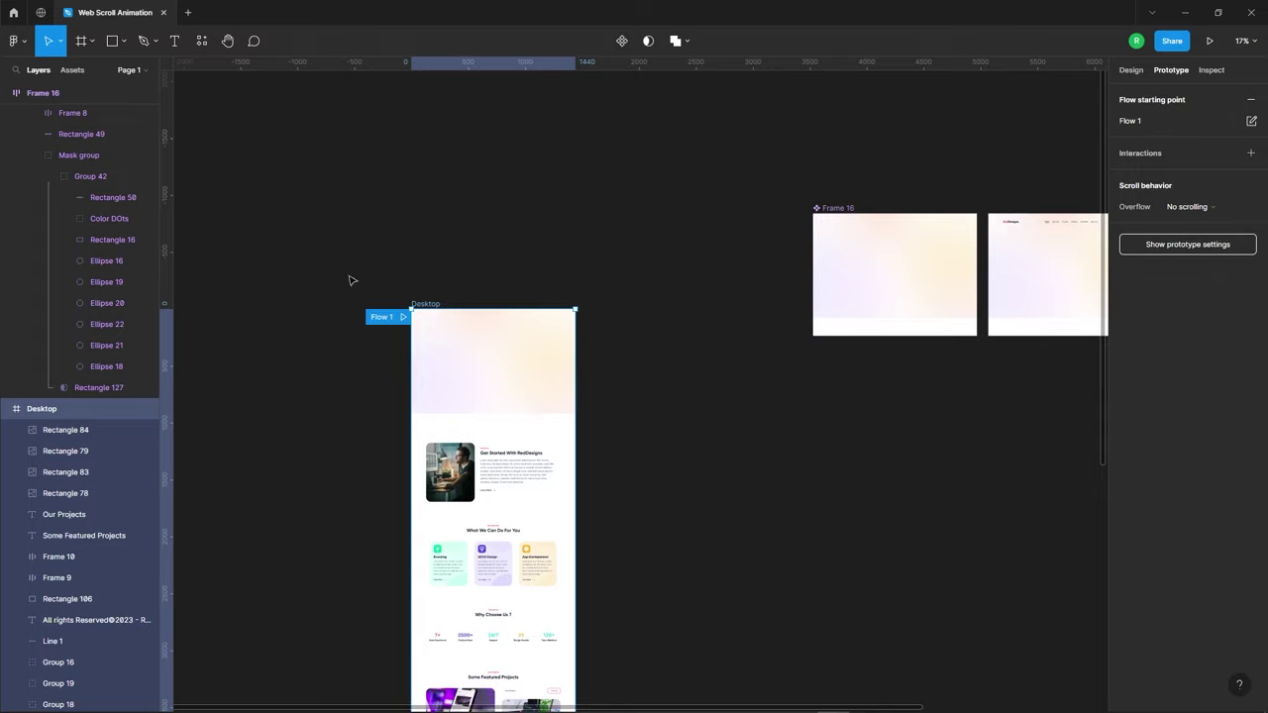
left_click(400, 317)
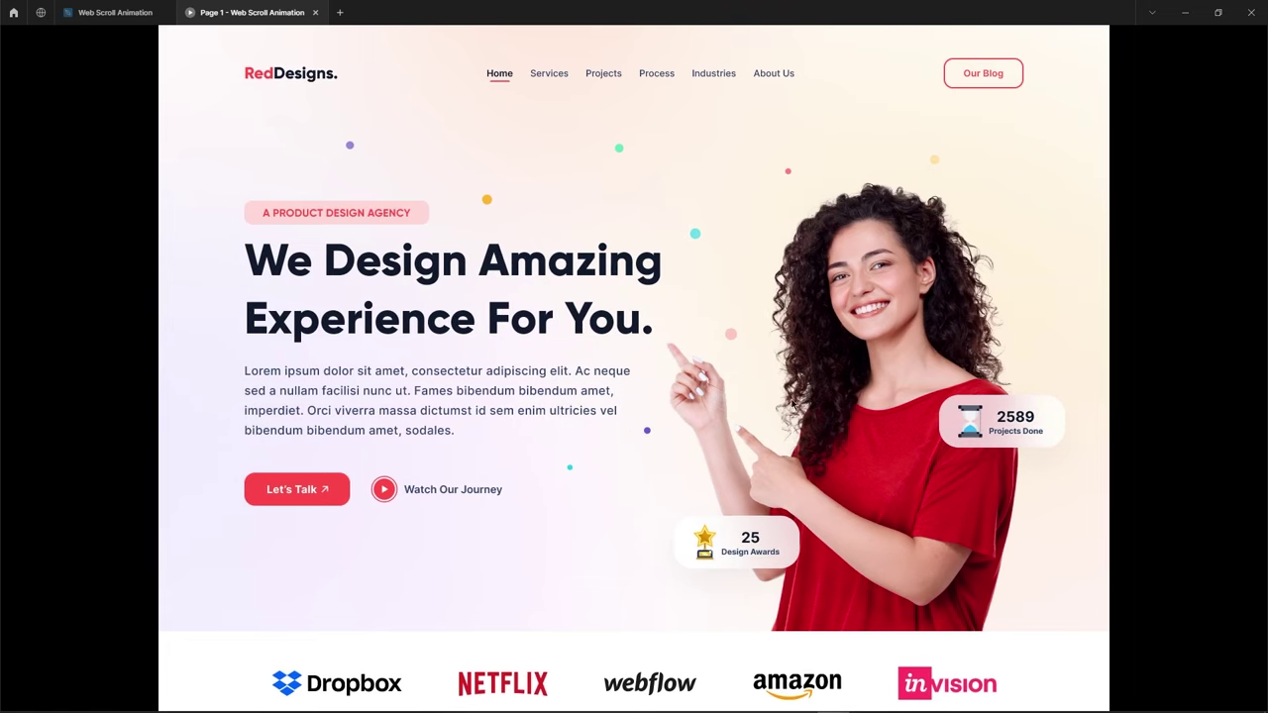
Wrap the Get Started section's layers in a new frame, Frame 18, and make it a component.
left_click(115, 12)
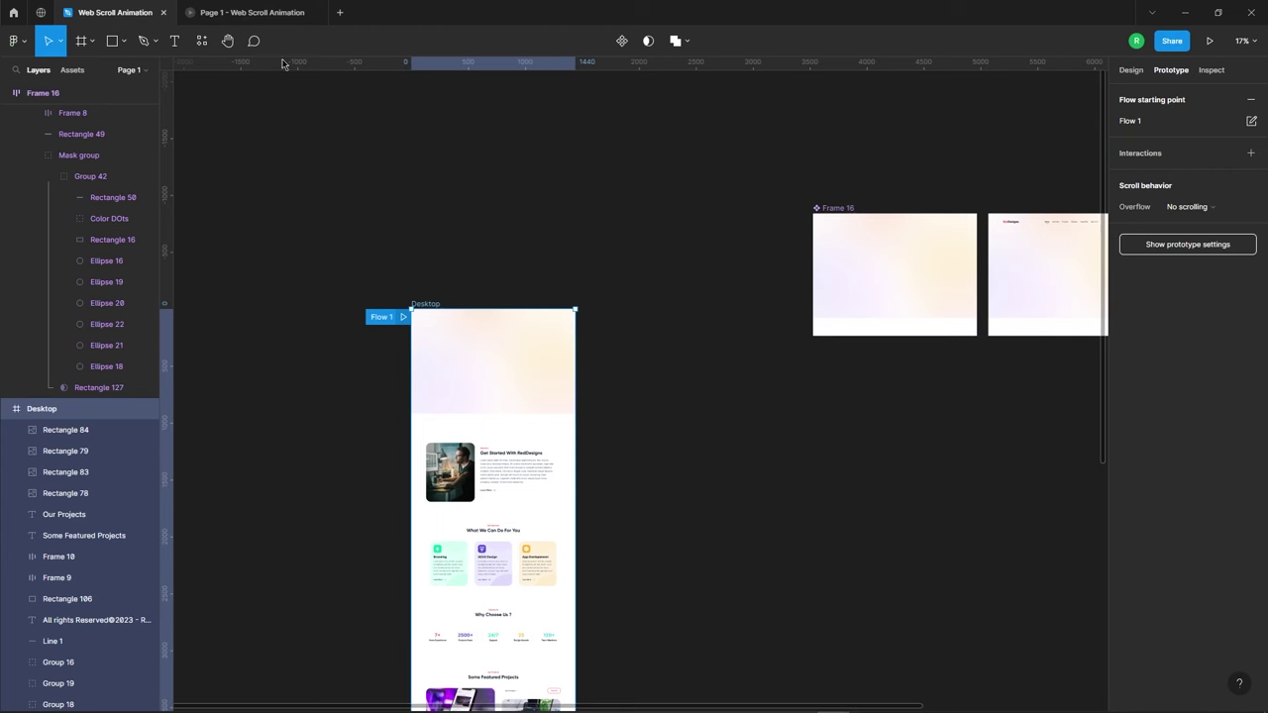
scroll(521, 263, "up", 3)
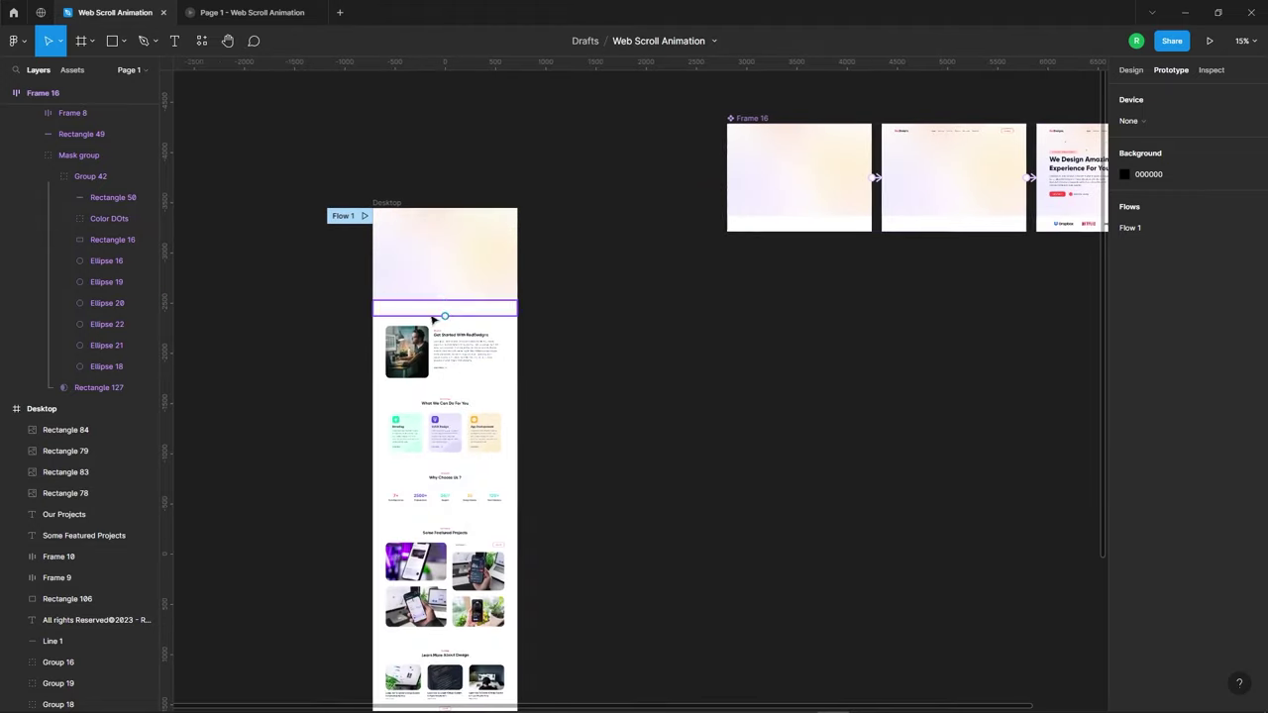
left_click(1040, 100)
left_click(1134, 72)
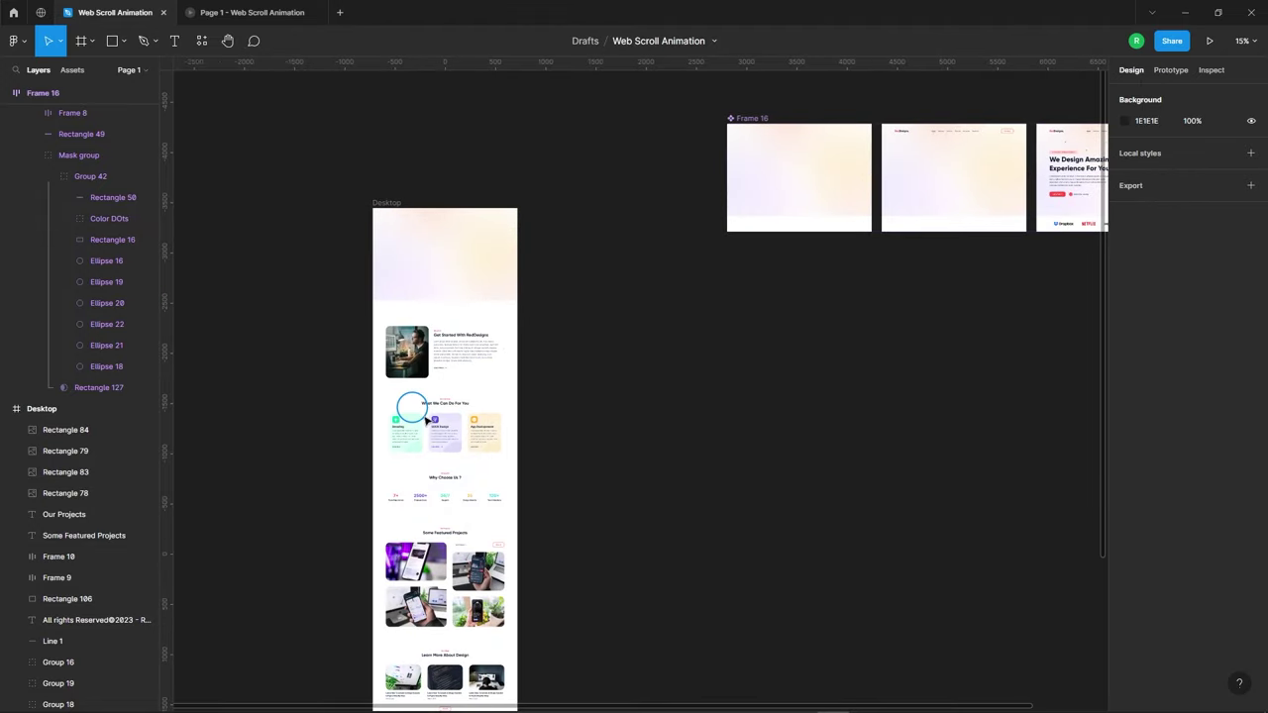
scroll(426, 421, "up", 5)
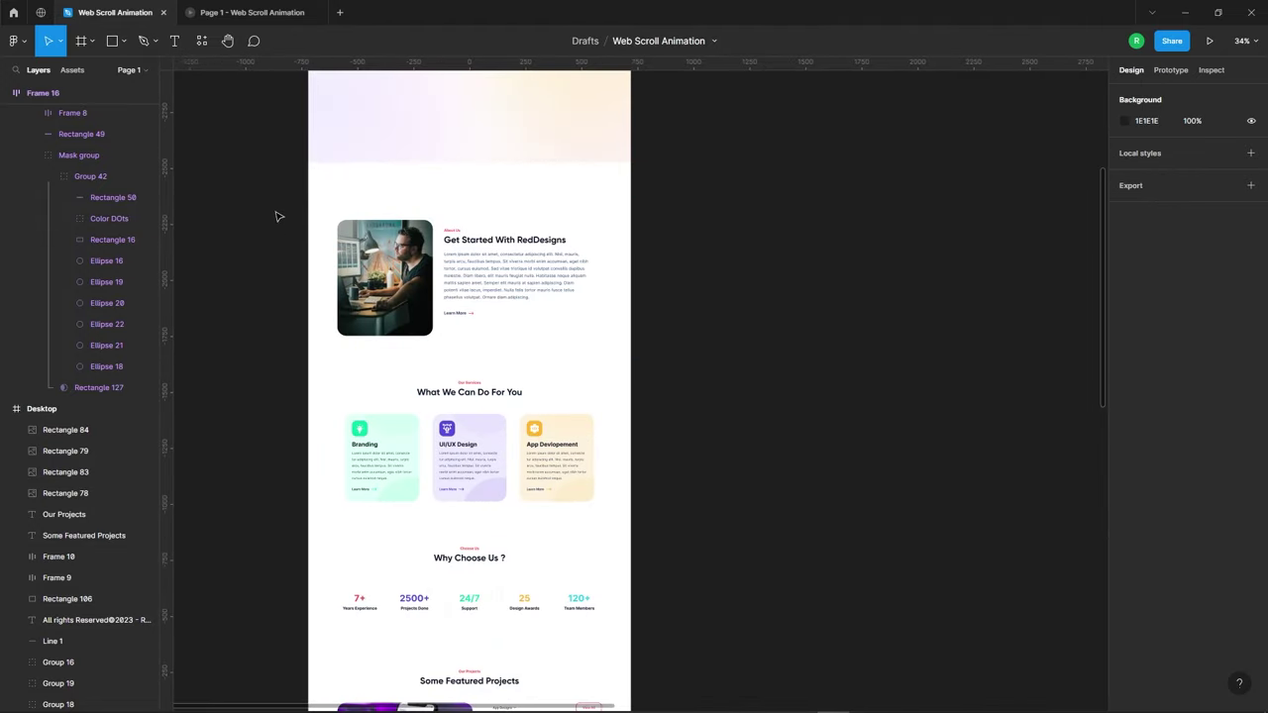
left_click_drag(278, 216, 668, 341)
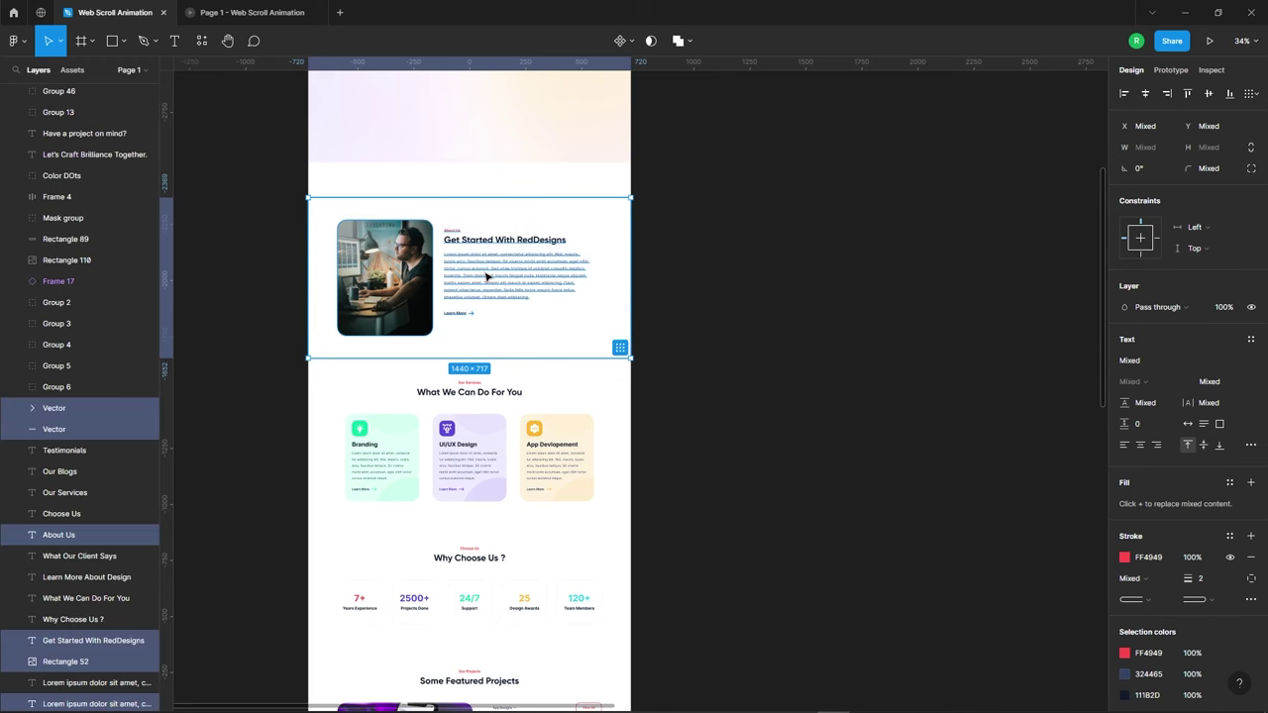
scroll(512, 263, "up", 2)
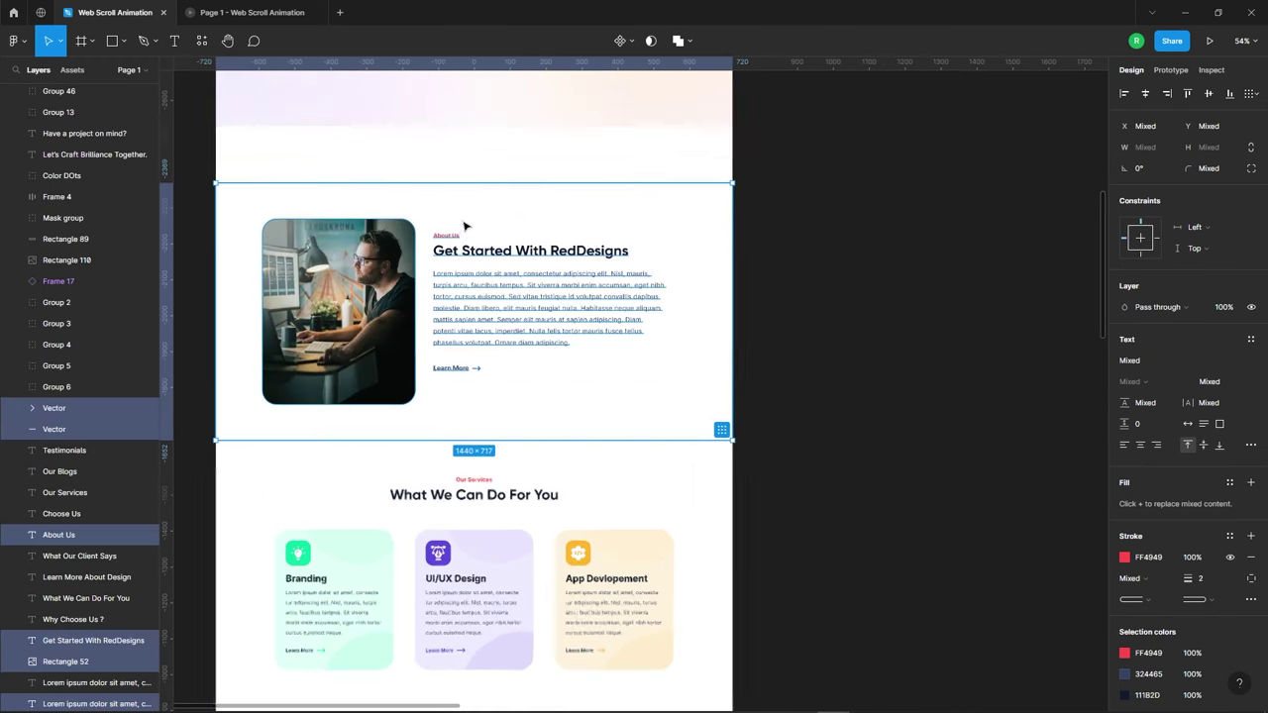
right_click(552, 286)
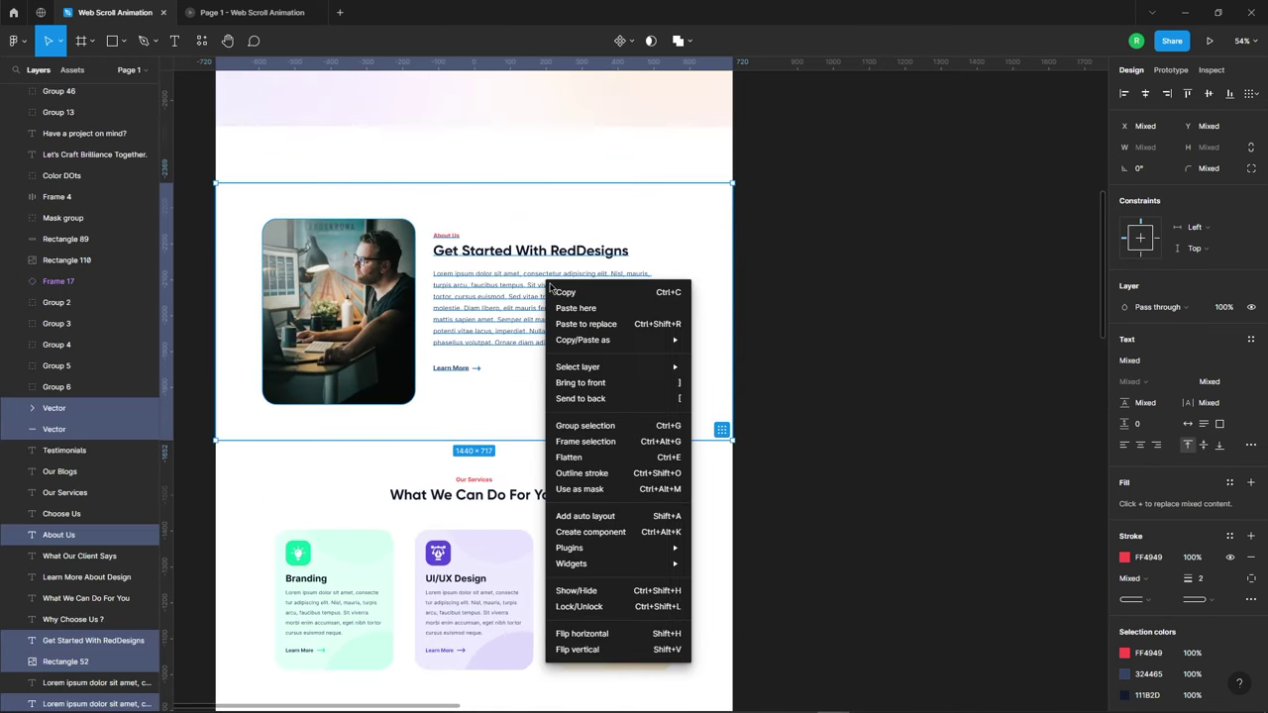
left_click(599, 441)
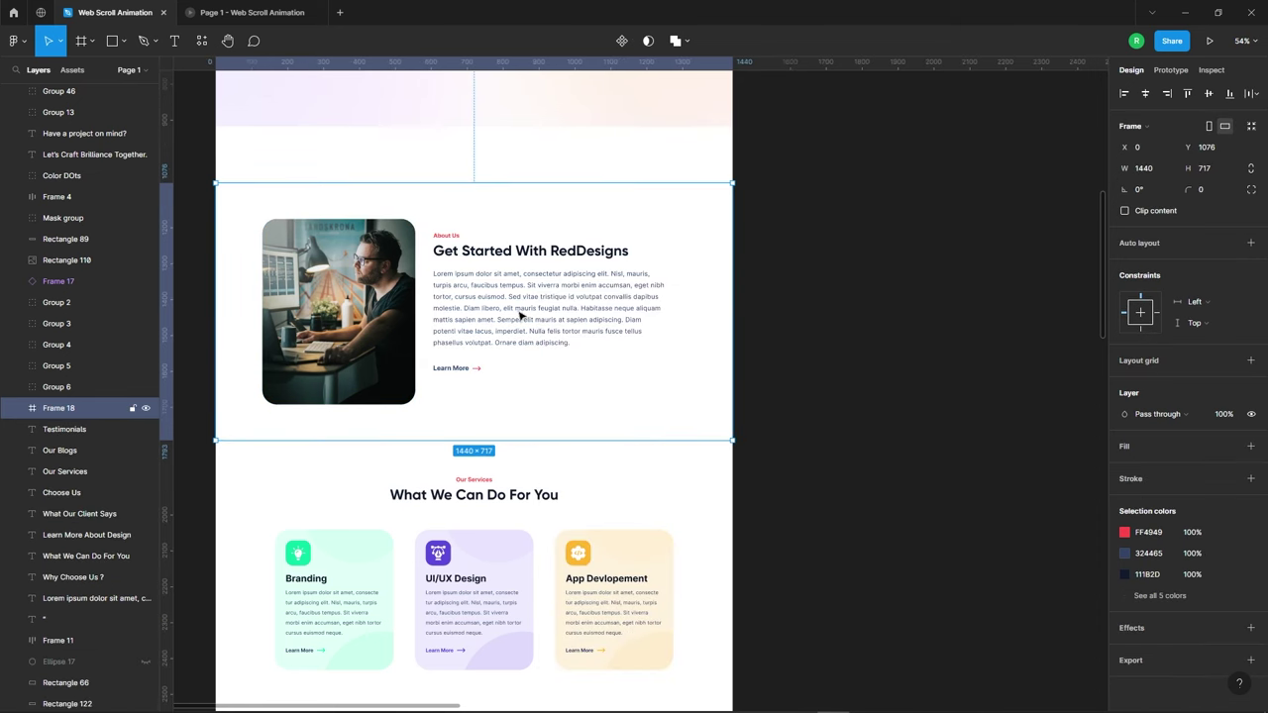
right_click(567, 254)
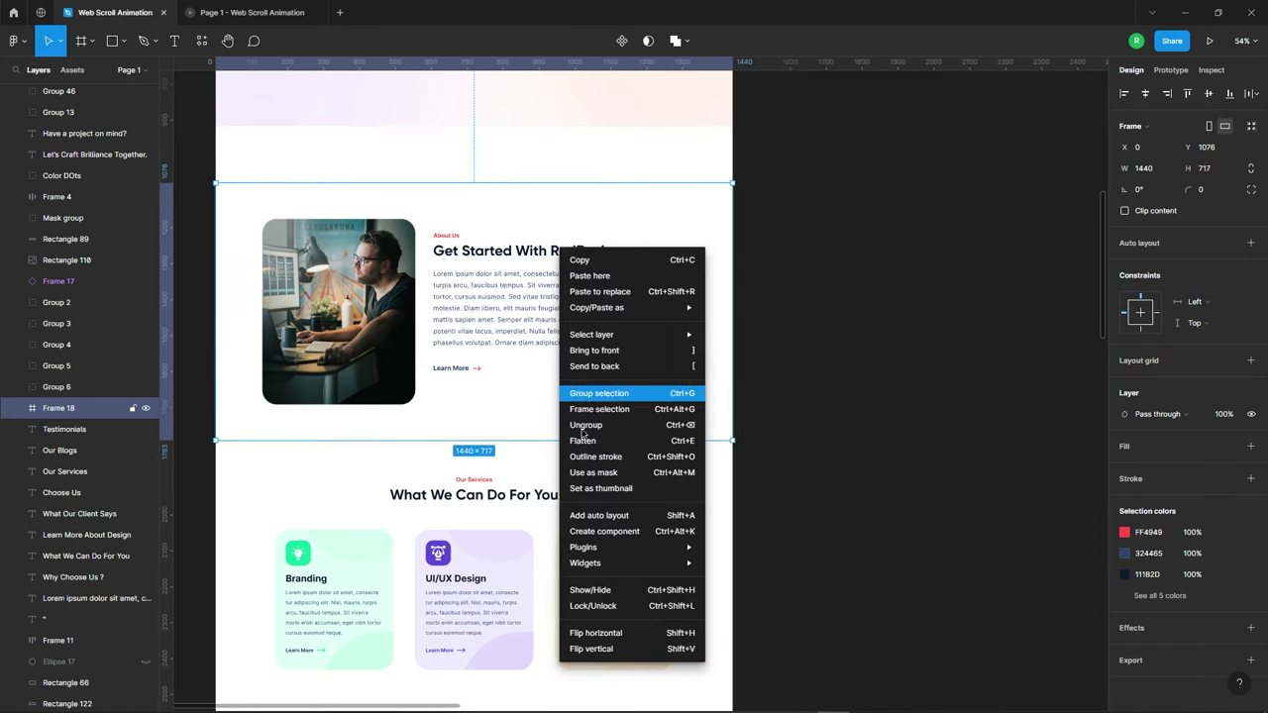
left_click(633, 532)
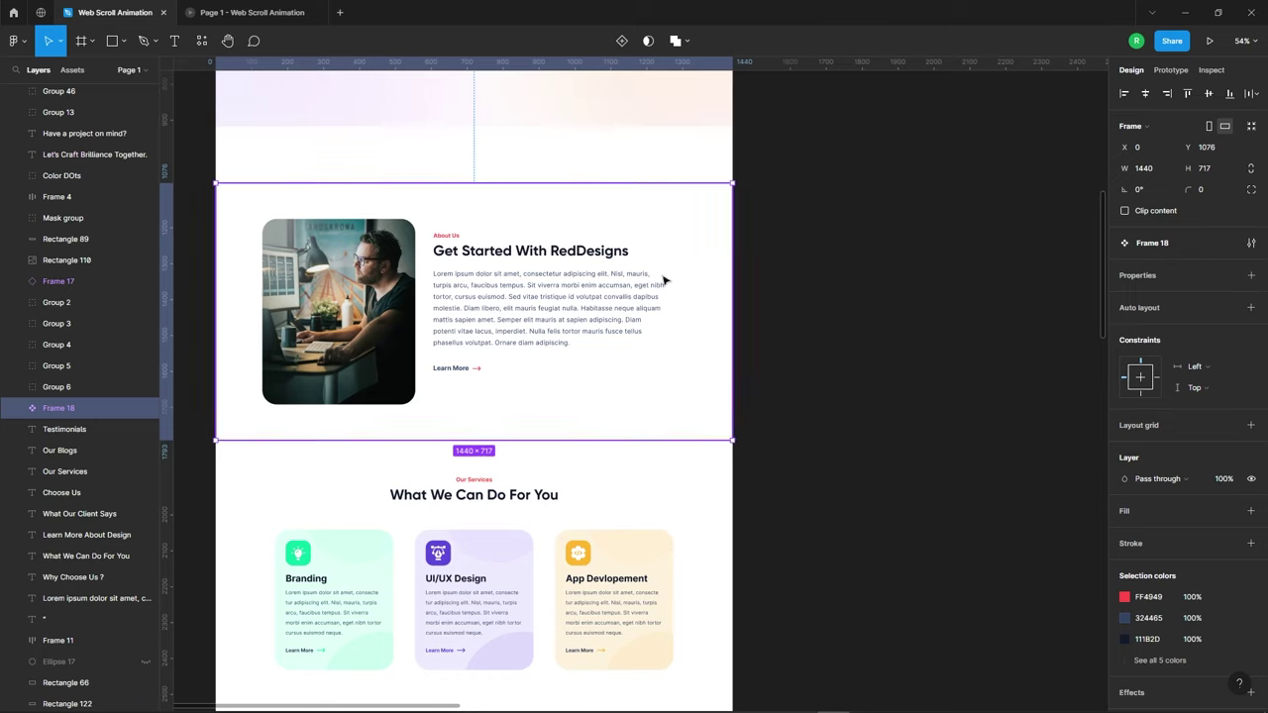
Duplicate the component and move the main Frame 18 onto open canvas beside the page.
key("ctrl+d")
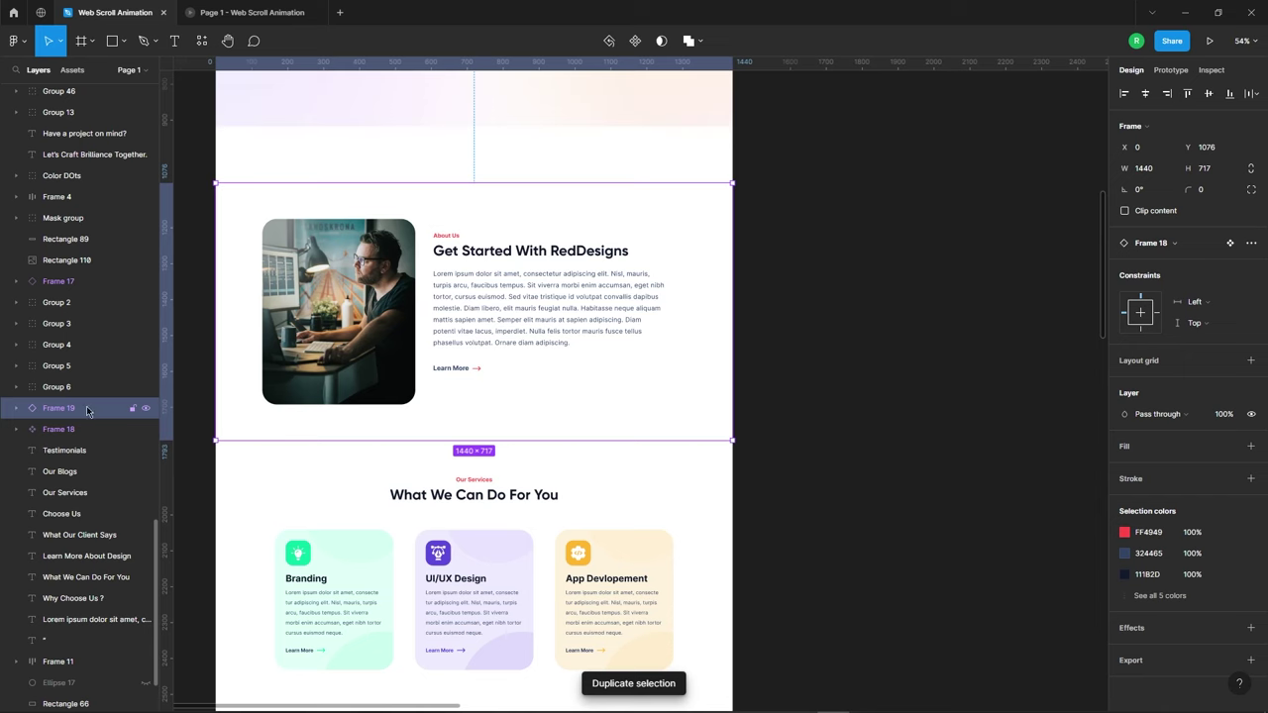
left_click(78, 433)
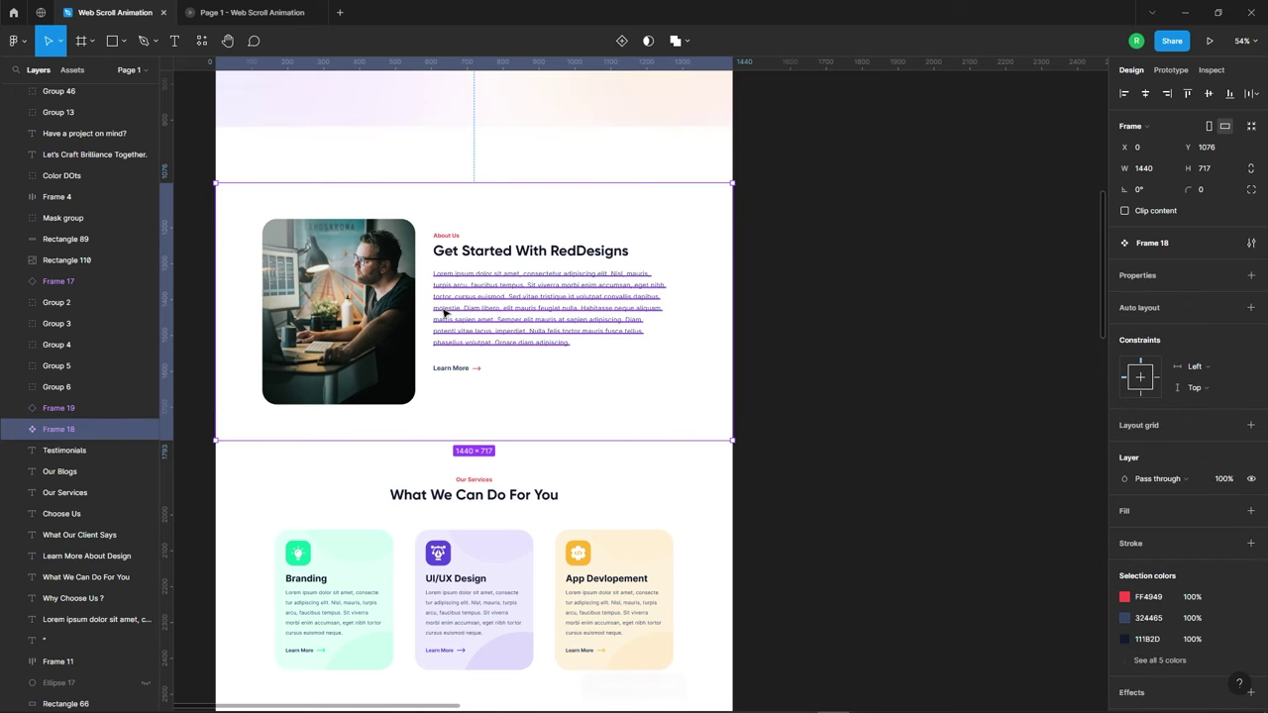
scroll(487, 333, "down", 3)
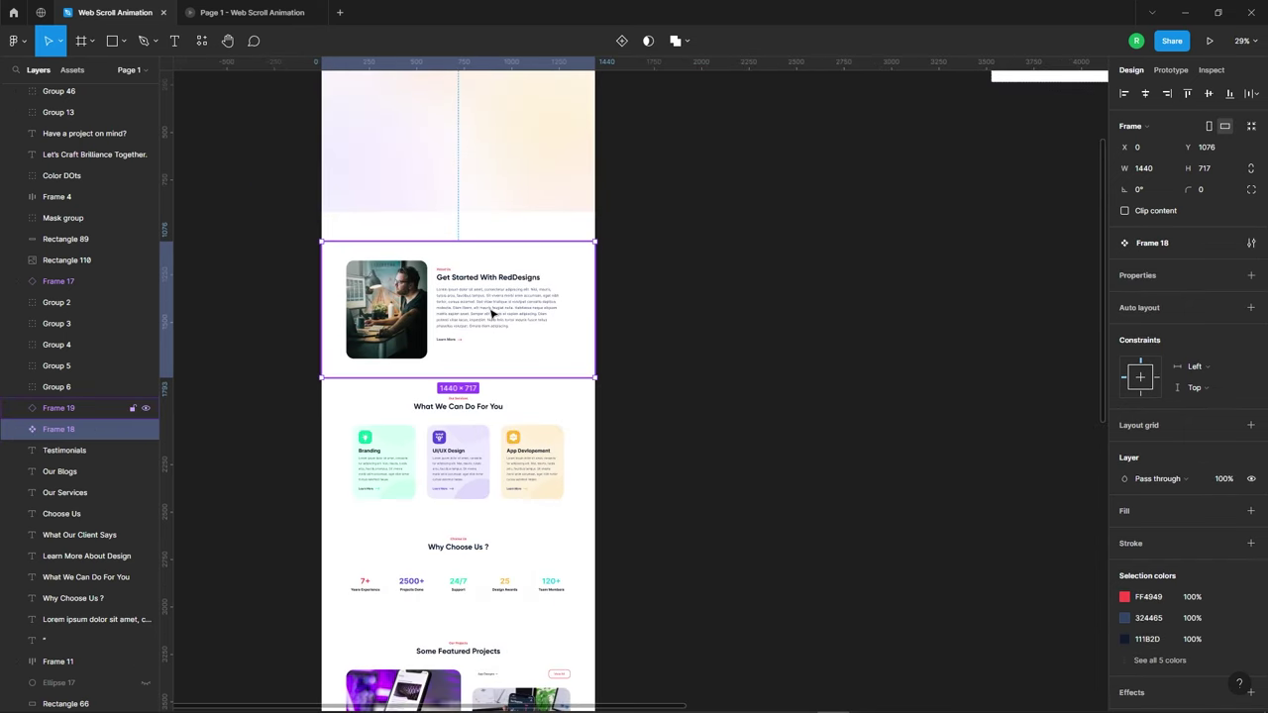
left_click_drag(492, 313, 906, 311)
scroll(541, 221, "down", 3)
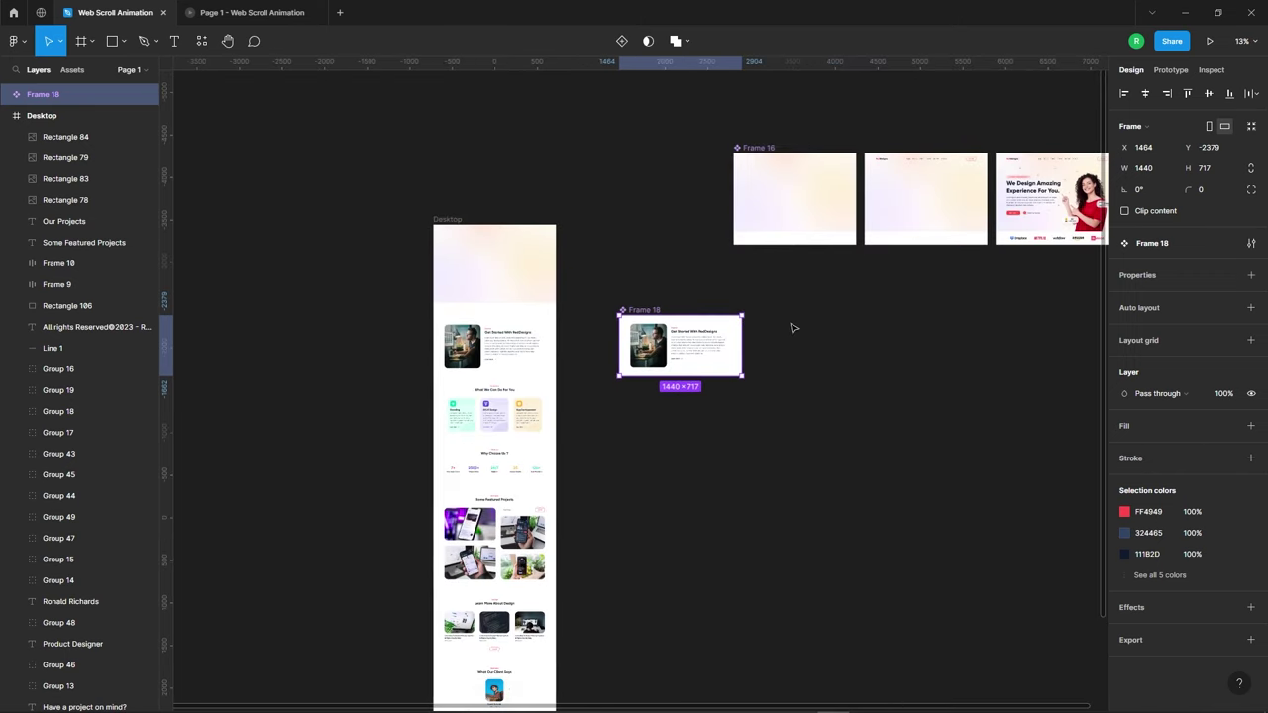
scroll(793, 328, "up", 3)
left_click_drag(486, 308, 602, 294)
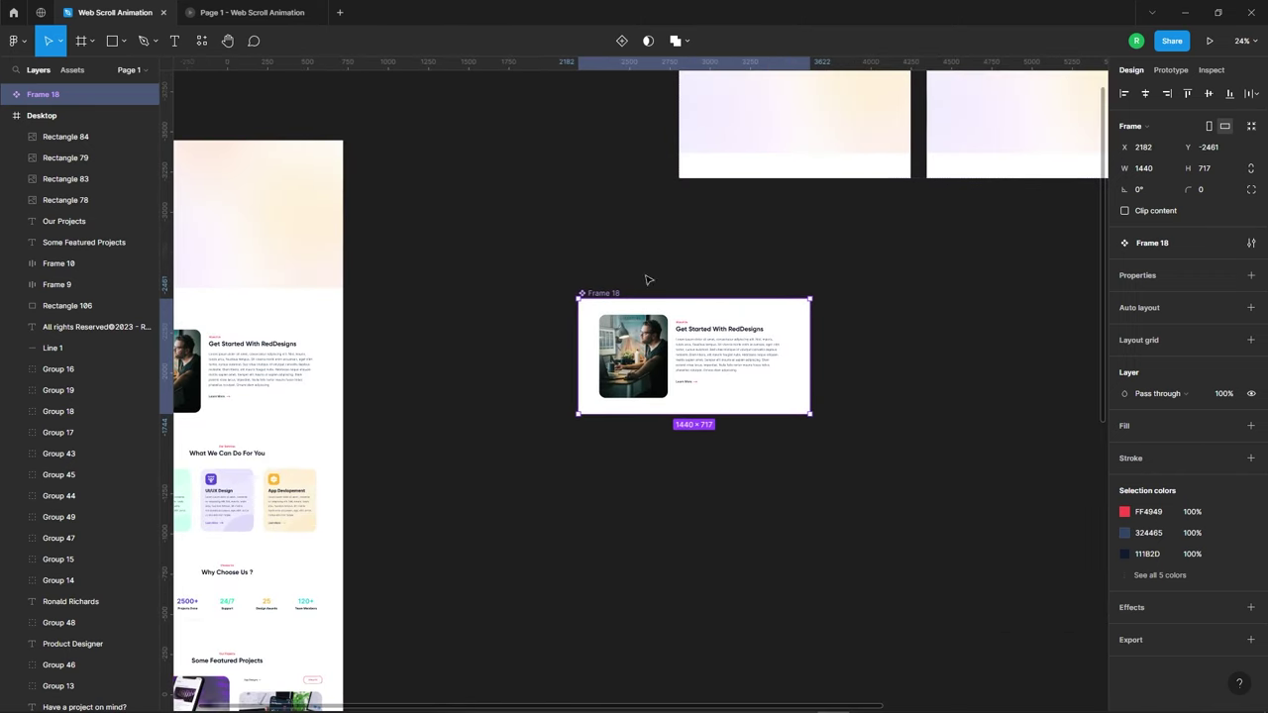
Add a variant property and give the set auto layout with 100 spacing.
left_click(1249, 277)
left_click(1193, 320)
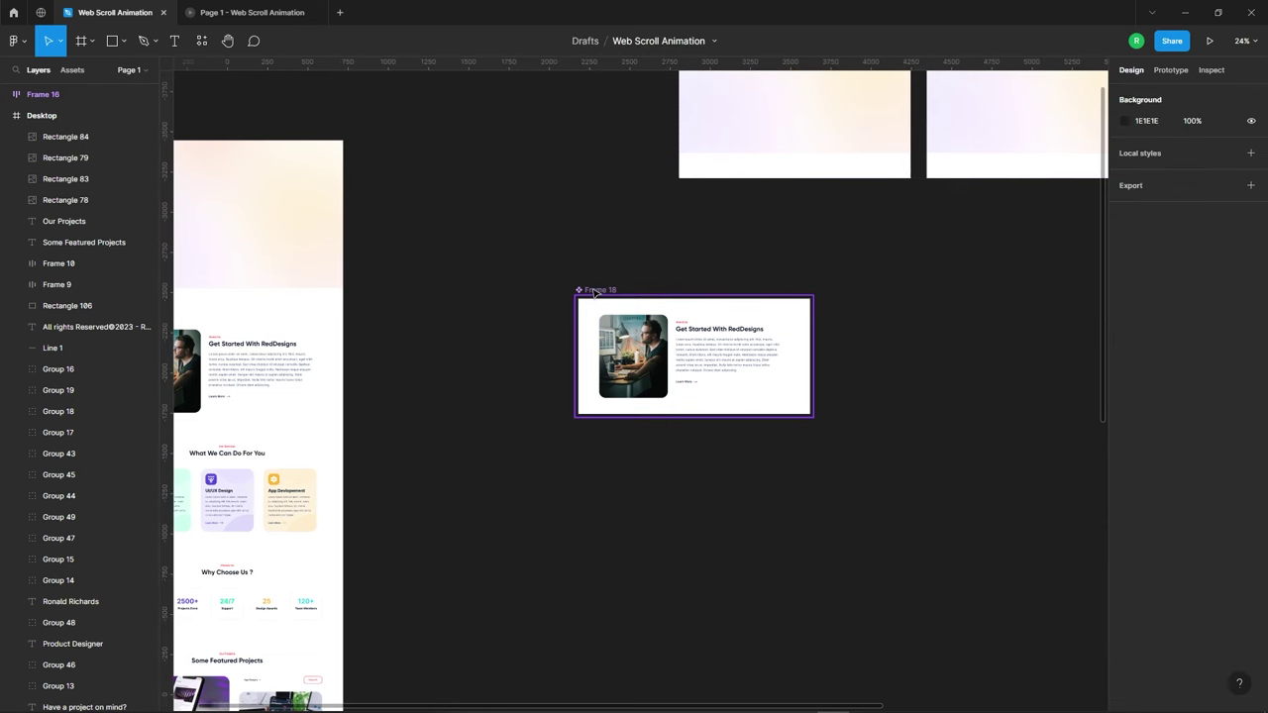
left_click(1250, 307)
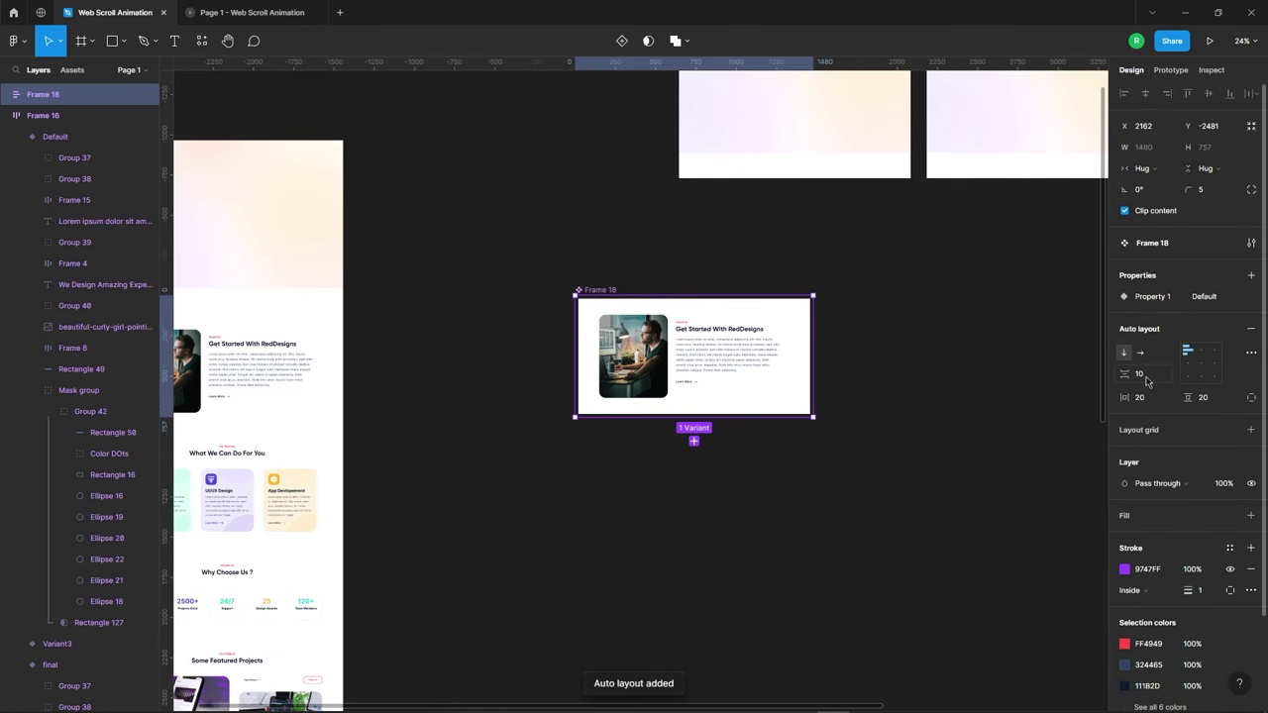
left_click(1166, 374)
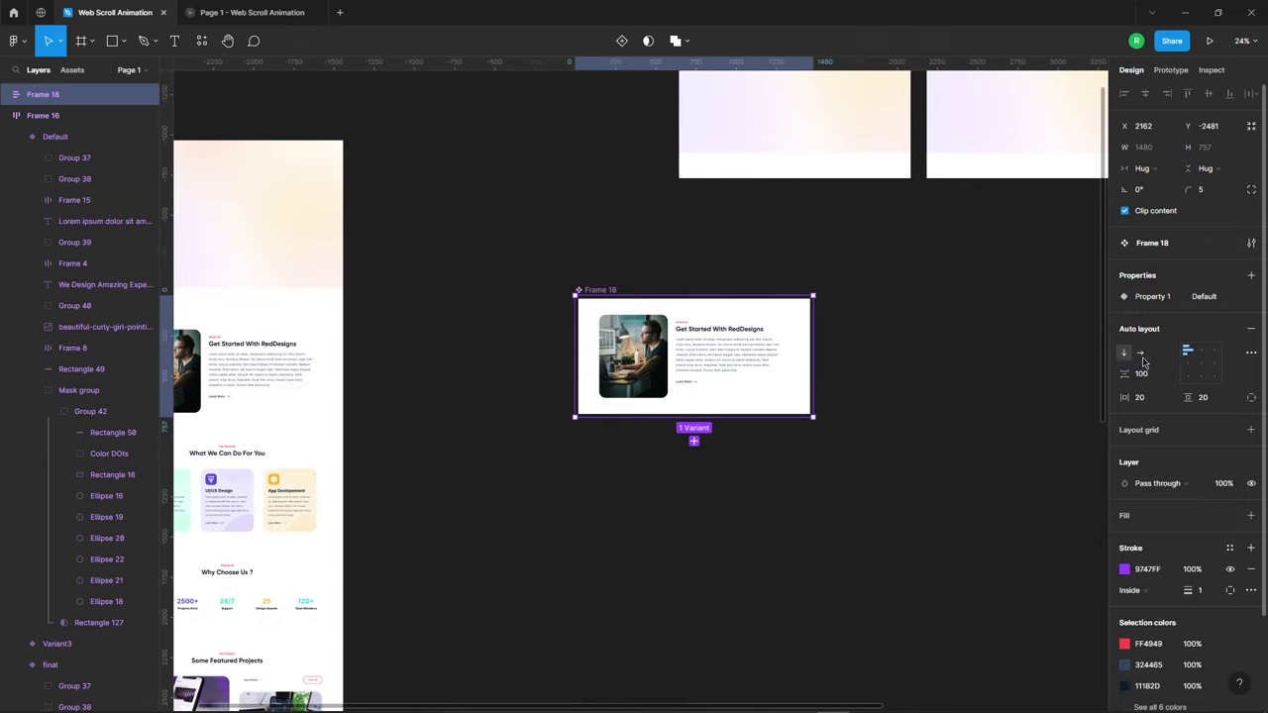
Duplicate the Default variant to create Variant2.
left_click(700, 339)
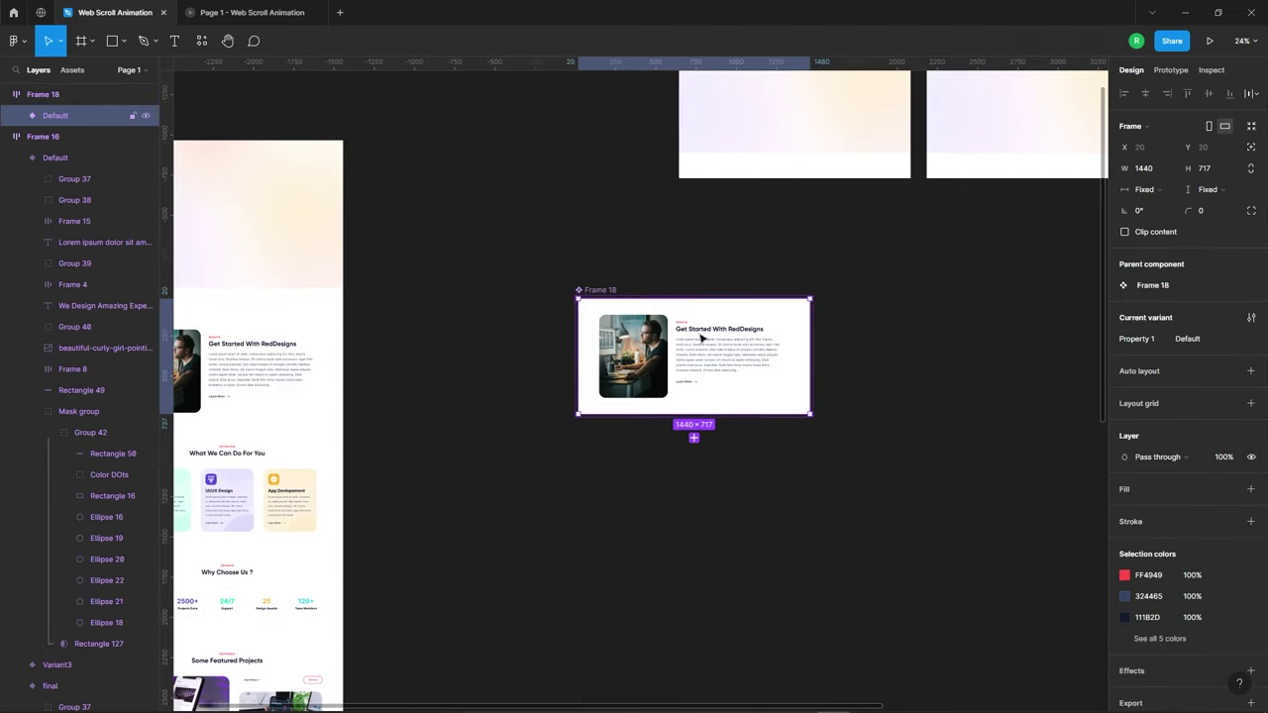
key("ctrl+d")
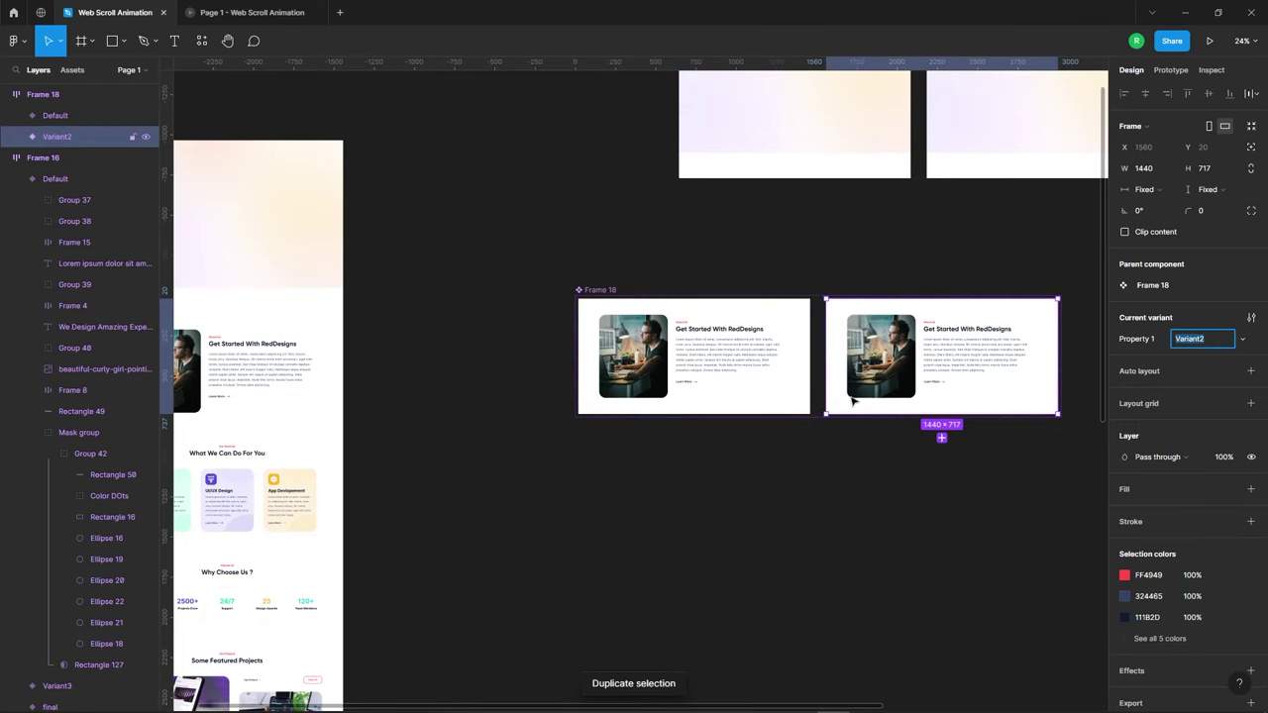
left_click(894, 508)
scroll(721, 310, "down", 2)
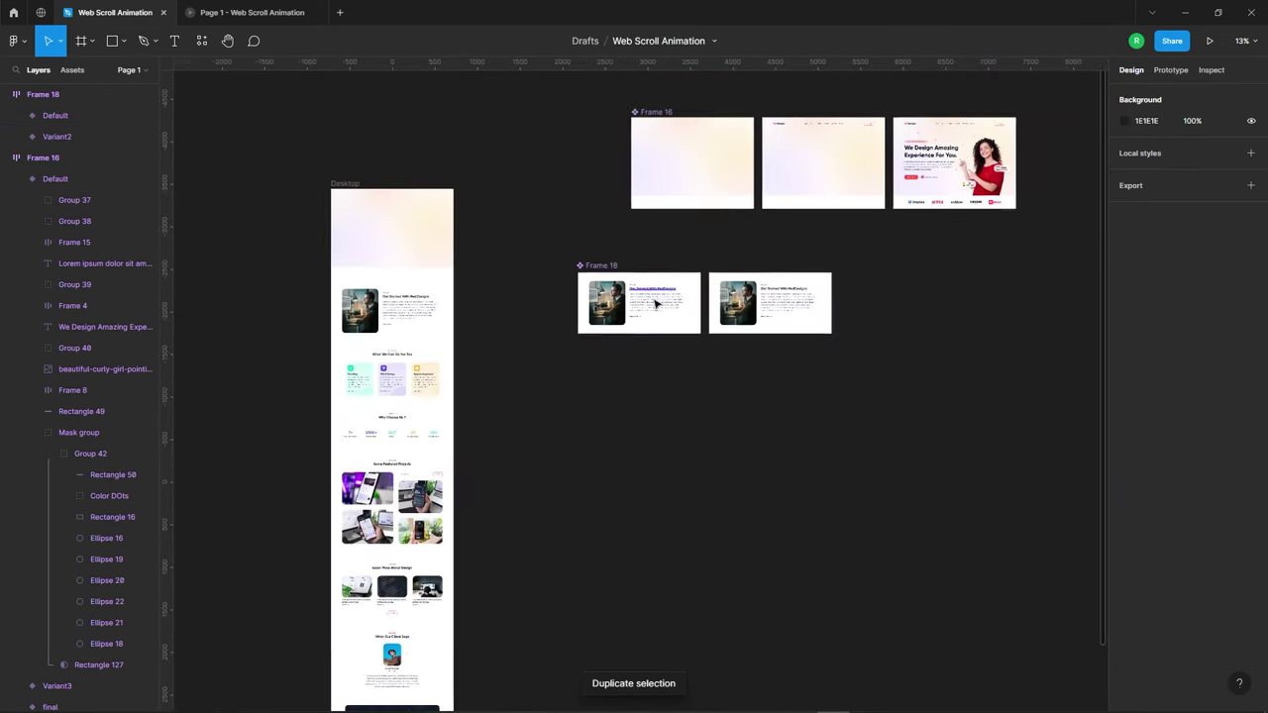
scroll(720, 310, "up", 3)
scroll(649, 248, "down", 3)
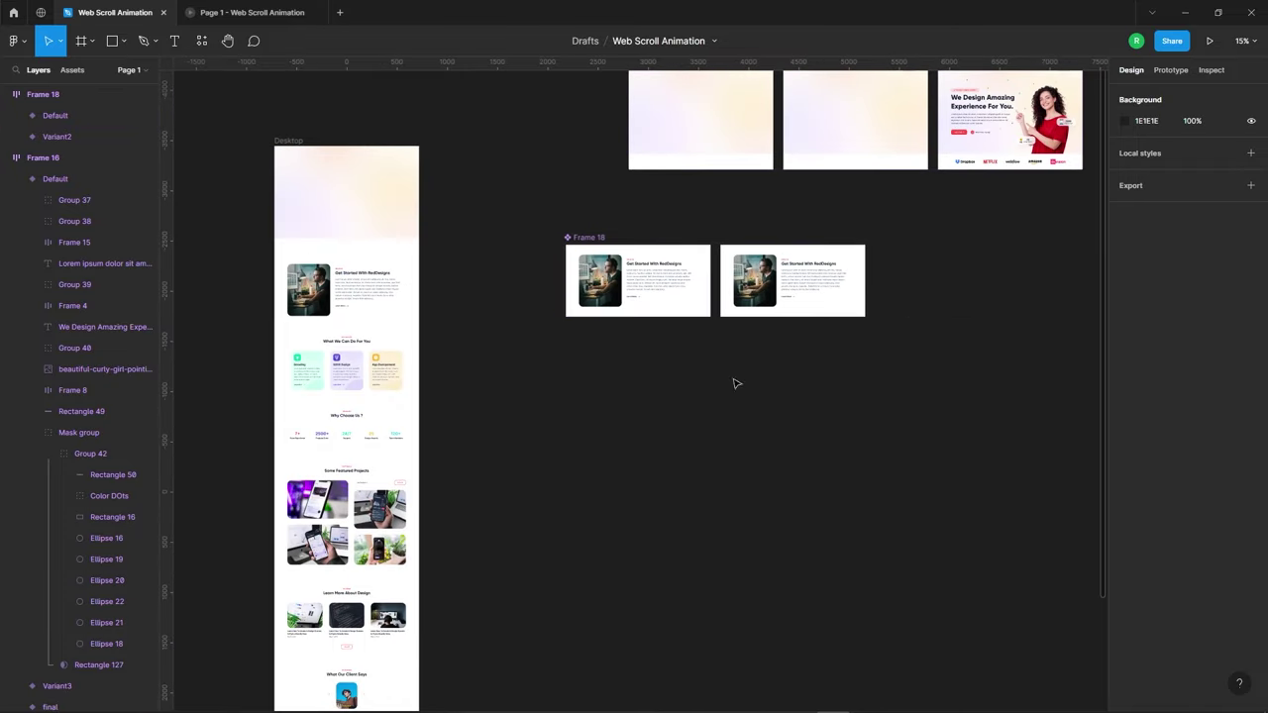
scroll(931, 341, "down", 1)
scroll(867, 297, "up", 3)
scroll(426, 297, "up", 2)
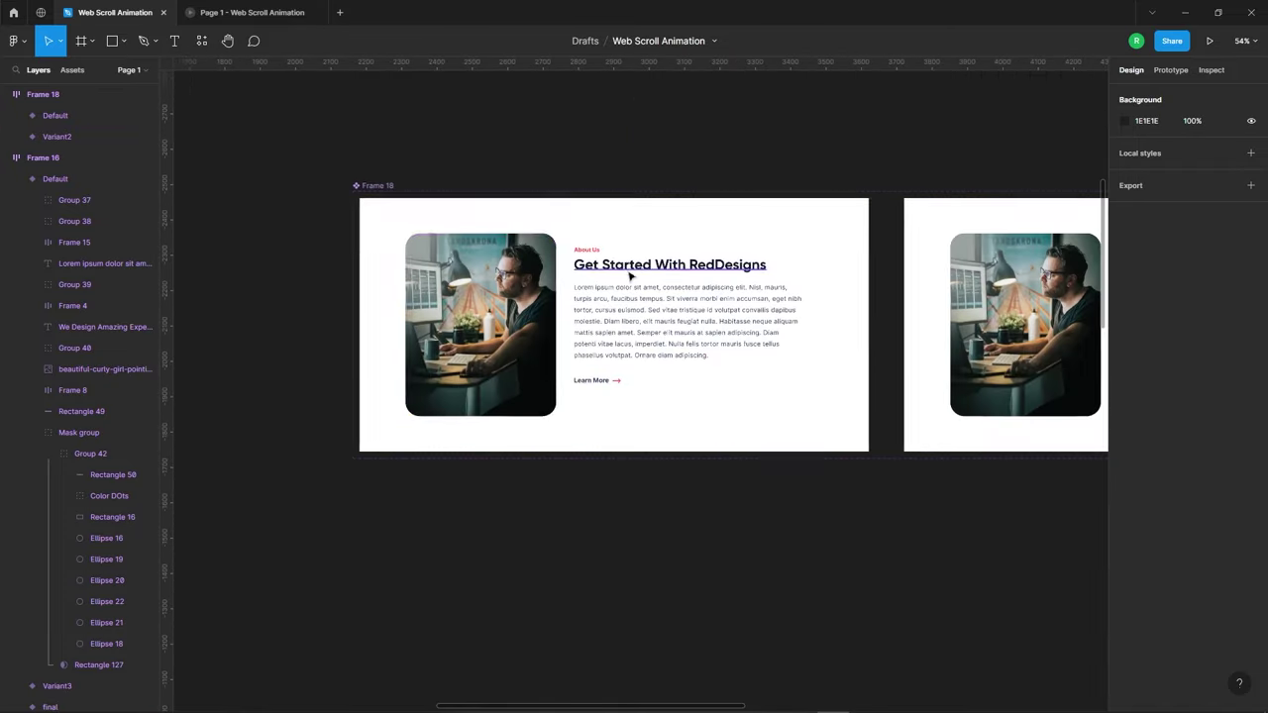
scroll(413, 332, "up", 1)
Nudge the photo Rectangle 52 left out of the frame and make it transparent.
left_click(446, 310)
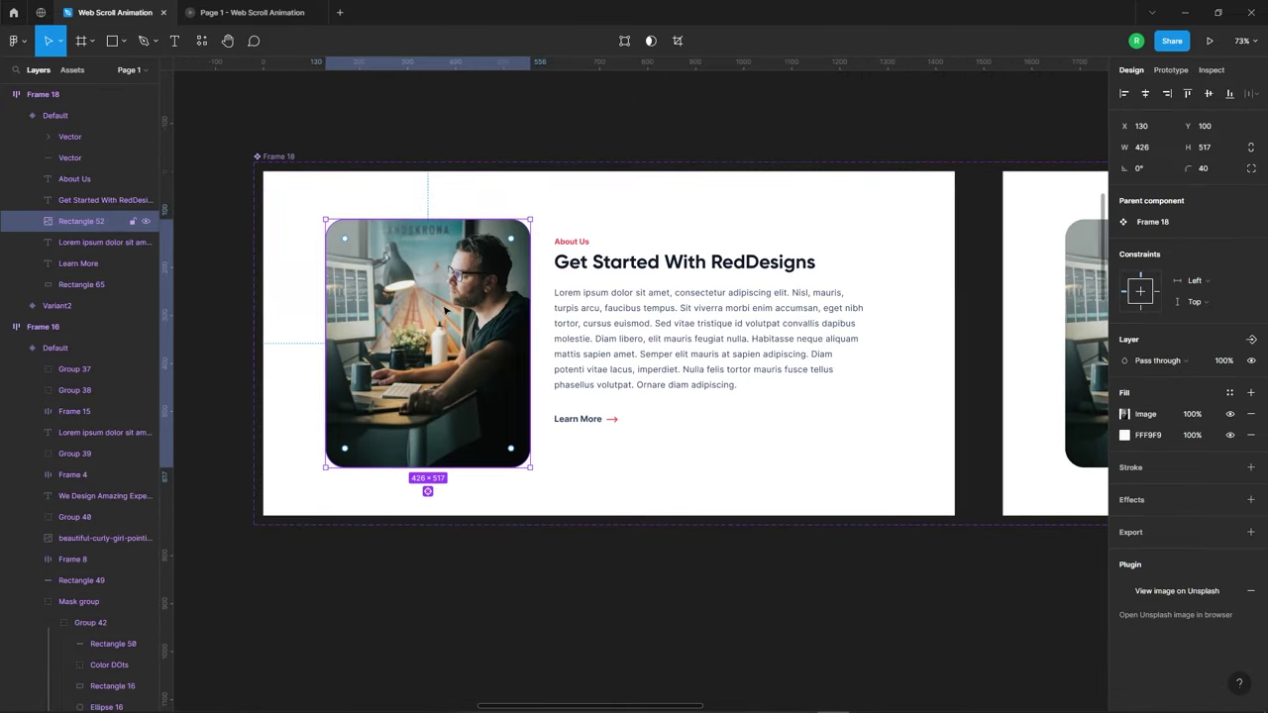
key("shift+Left")
key("shift+Left")
key("shift+Left")
key("shift+Left")
key("shift+Left")
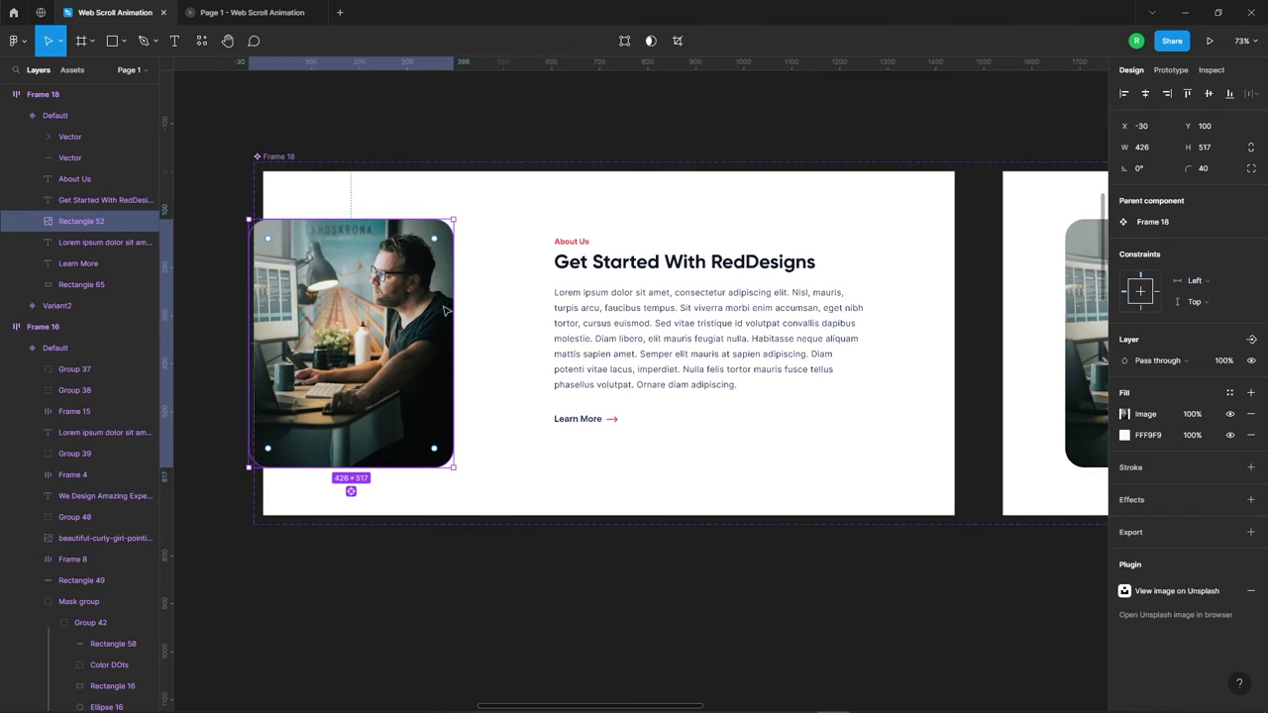
key("shift+Left")
key("shift+Left")
key("shift+Left")
key("shift+Left")
key("shift+Left")
key("shift+Left")
key("shift+Left")
key("shift+Left")
key("shift+Left")
key("shift+Left")
key("shift+Left")
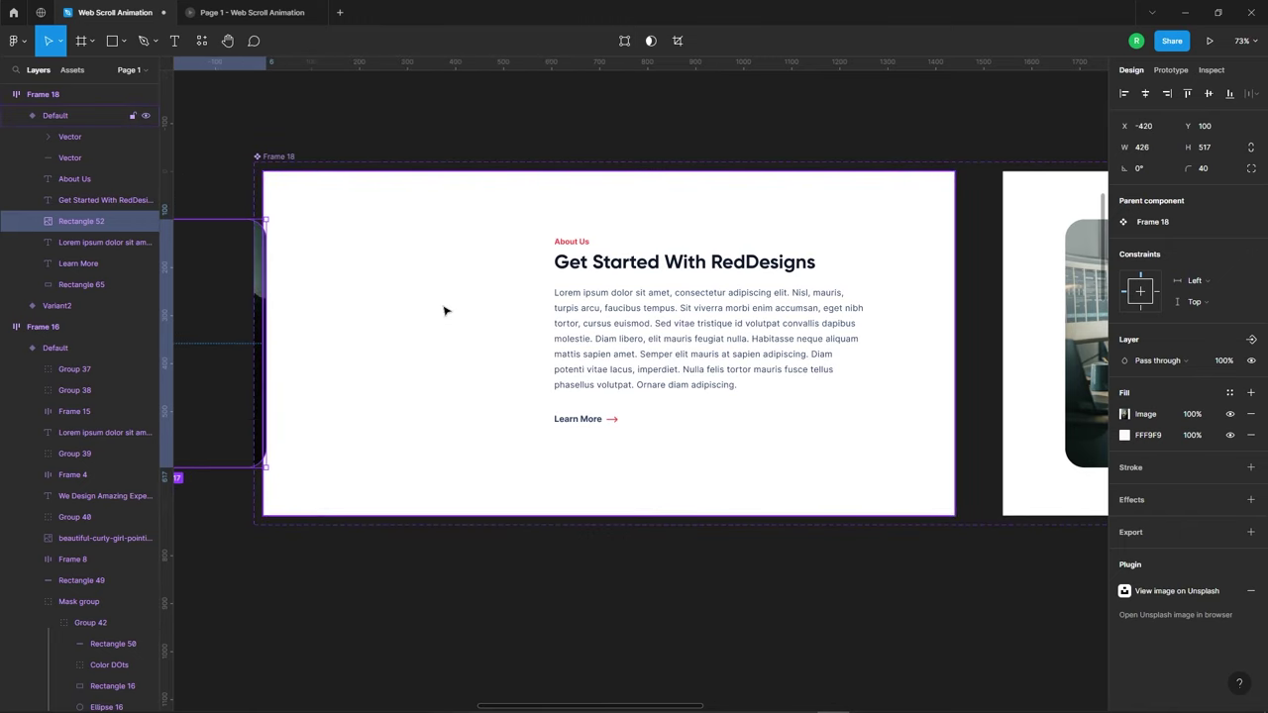
scroll(446, 310, "down", 3)
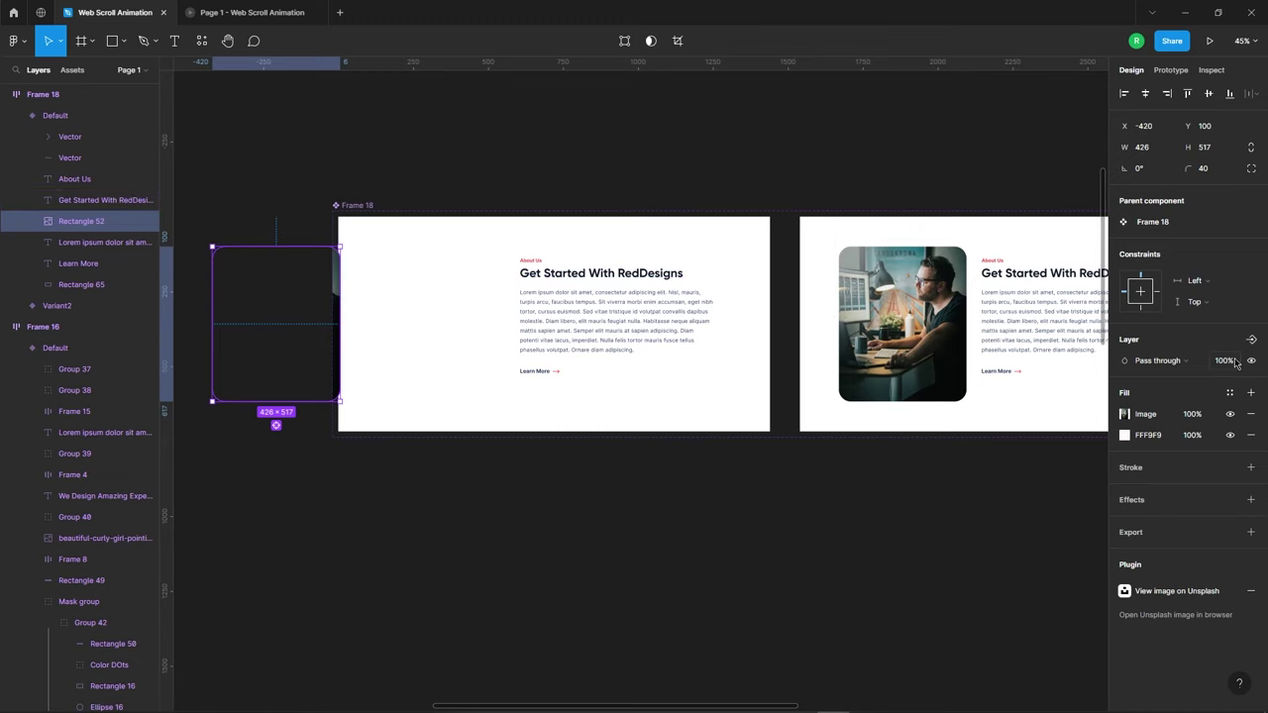
type("0")
key("Return")
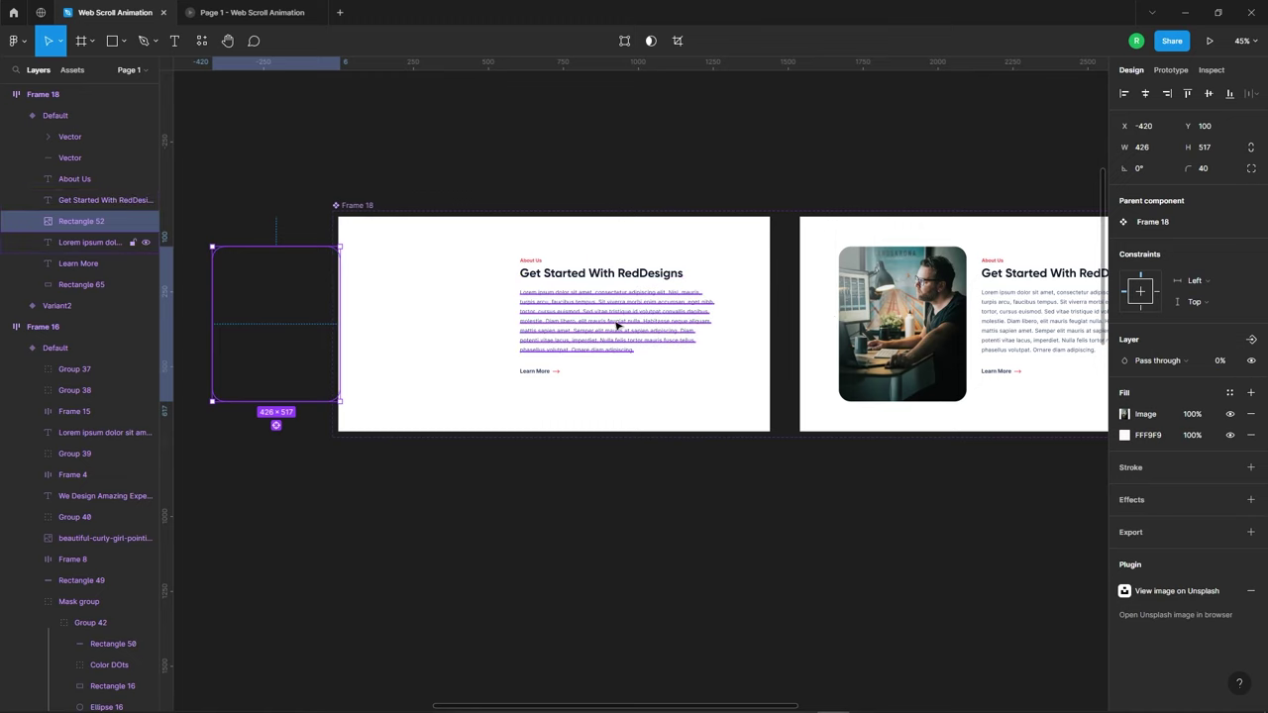
Shift the body paragraph, Learn More link and arrow right and set them to 0% opacity.
left_click(618, 326)
left_click(539, 371, "shift")
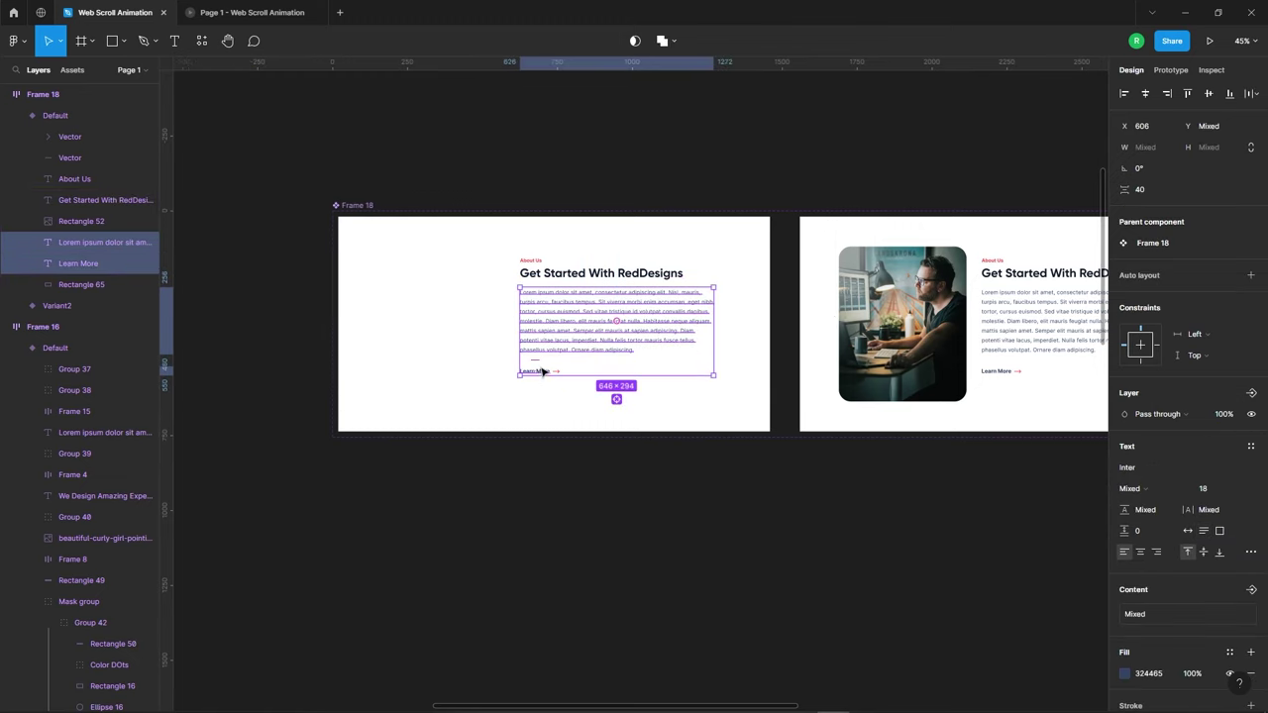
key("shift+2")
scroll(561, 364, "up", 2)
left_click(581, 409, "shift")
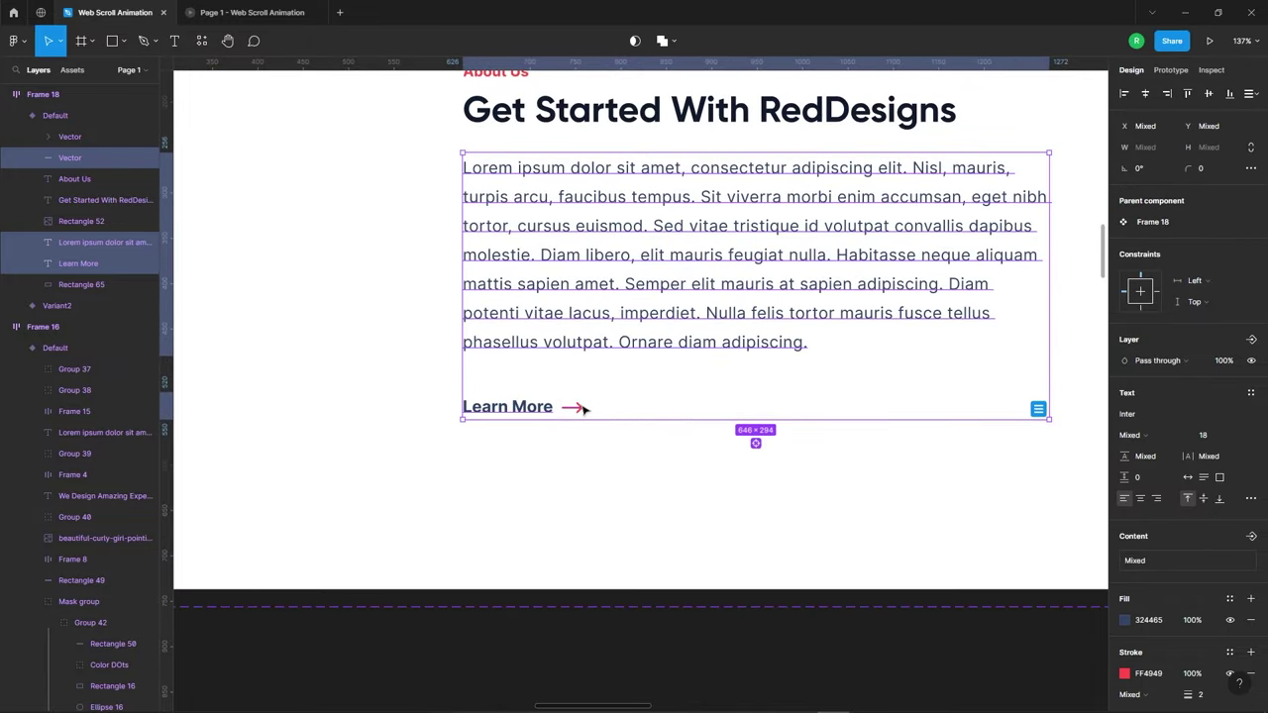
scroll(580, 410, "up", 5)
scroll(542, 349, "down", 5)
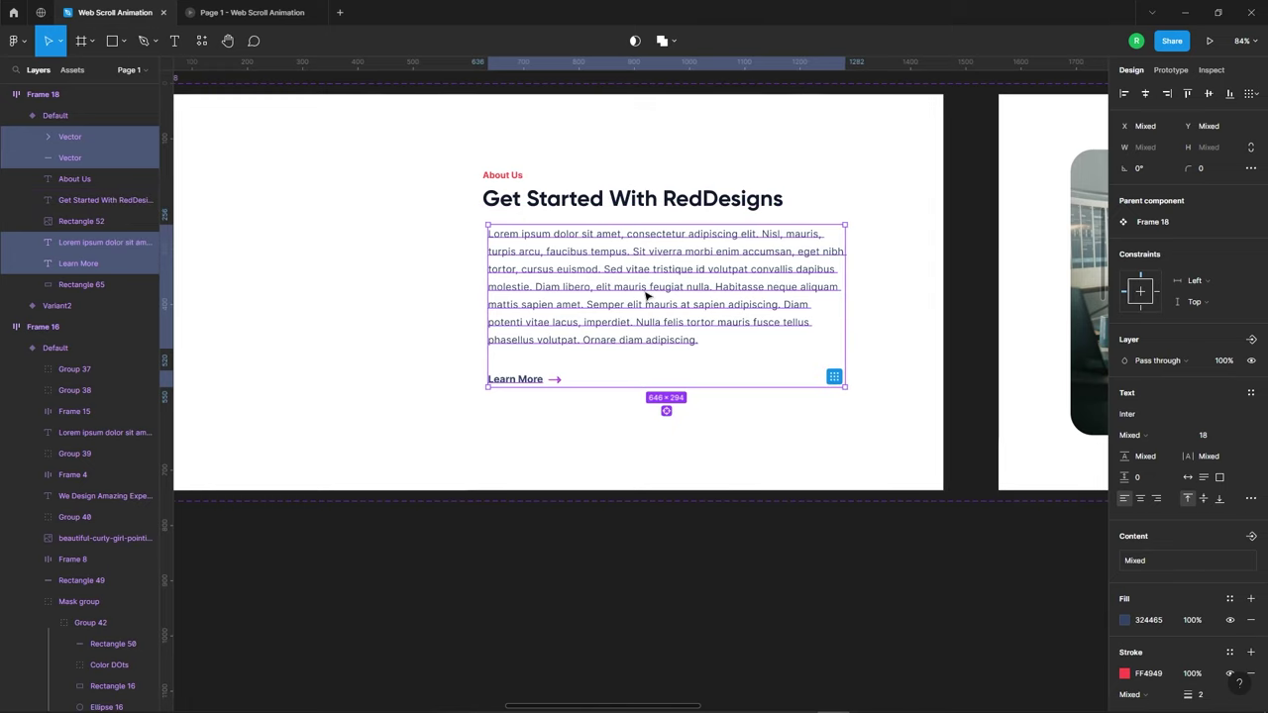
key("shift+Right")
key("shift+Right")
key("shift+Right")
key("shift+Right")
key("shift+Right")
key("shift+Right")
key("shift+Right")
key("shift+Right")
key("shift+Right")
key("shift+Right")
key("shift+Right")
key("shift+Right")
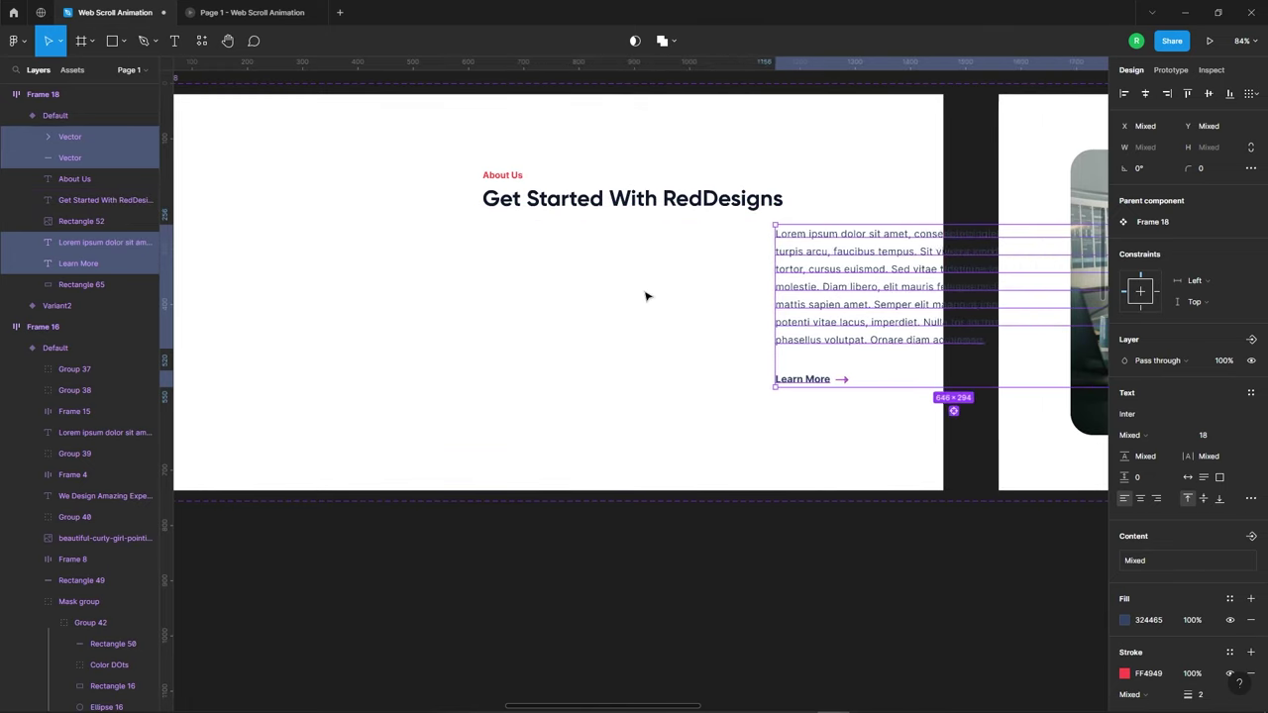
key("shift+Right")
key("shift+Right")
key("shift+Right")
key("shift+Right")
key("shift+Right")
key("shift+Right")
key("shift+Right")
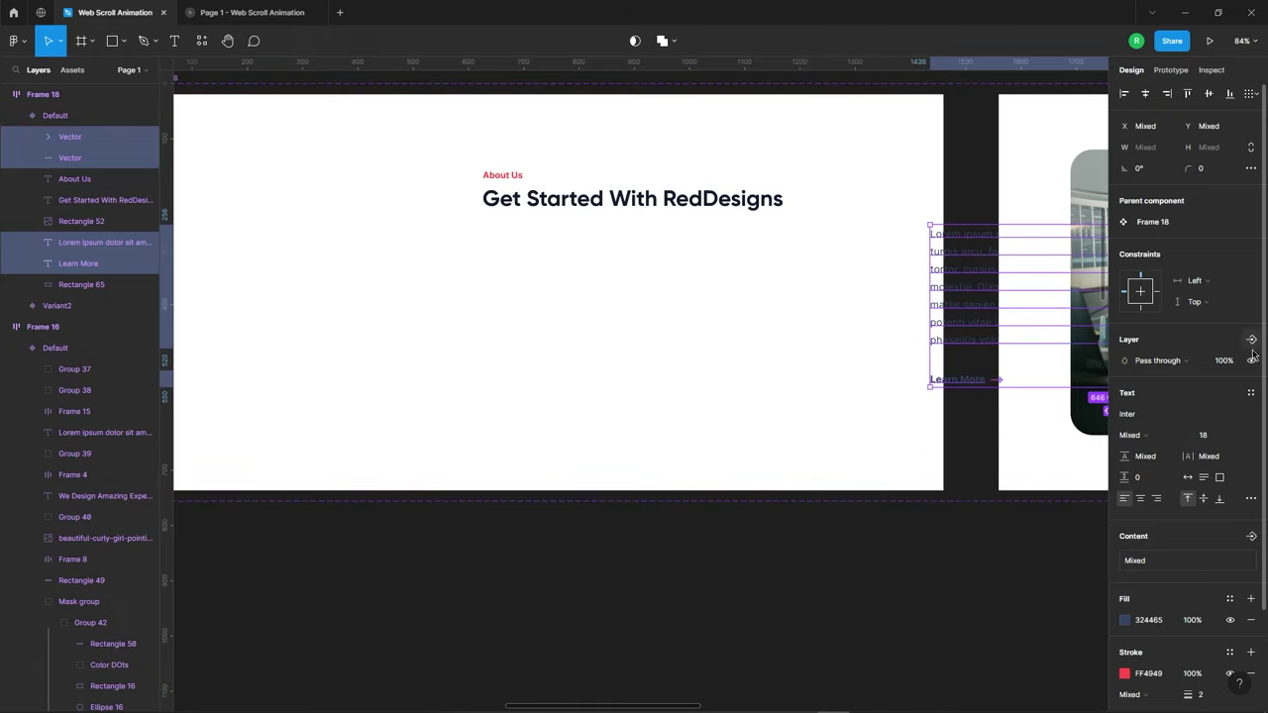
left_click(1225, 360)
type("0")
key("Return")
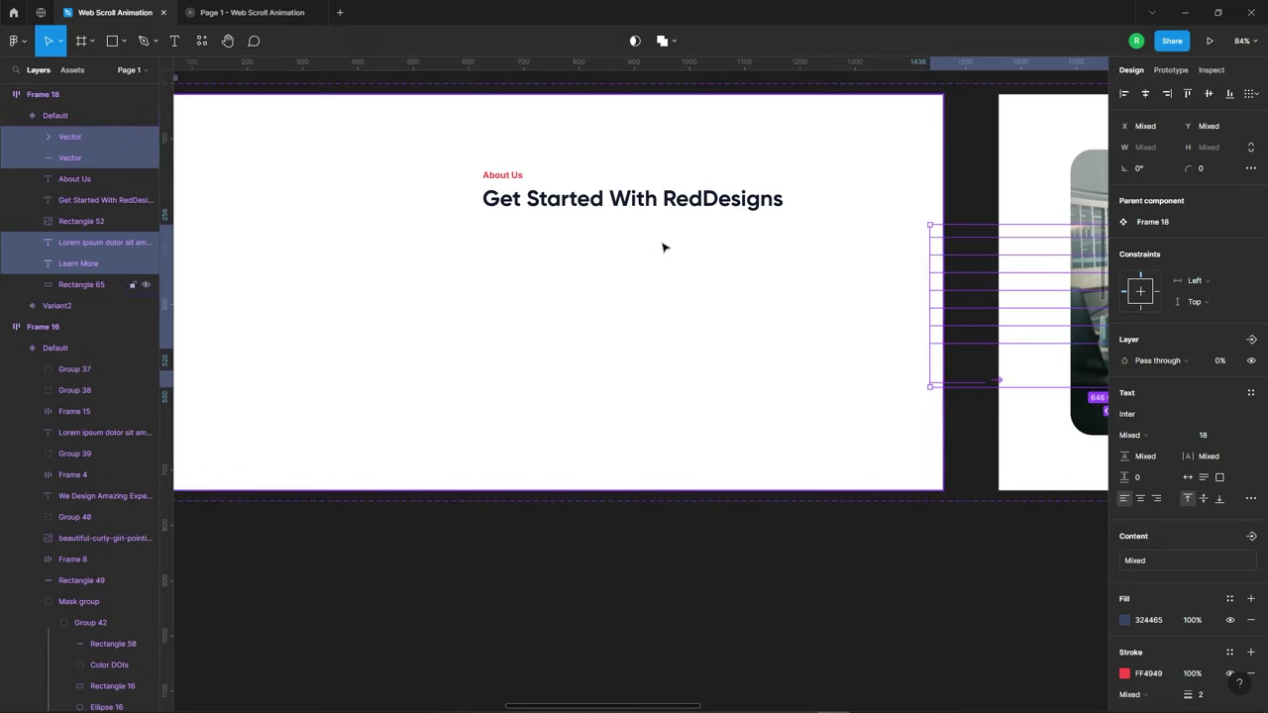
scroll(665, 247, "down", 3, "ctrl")
Raise the About Us label and heading and fade them to 0% opacity.
left_click(644, 215)
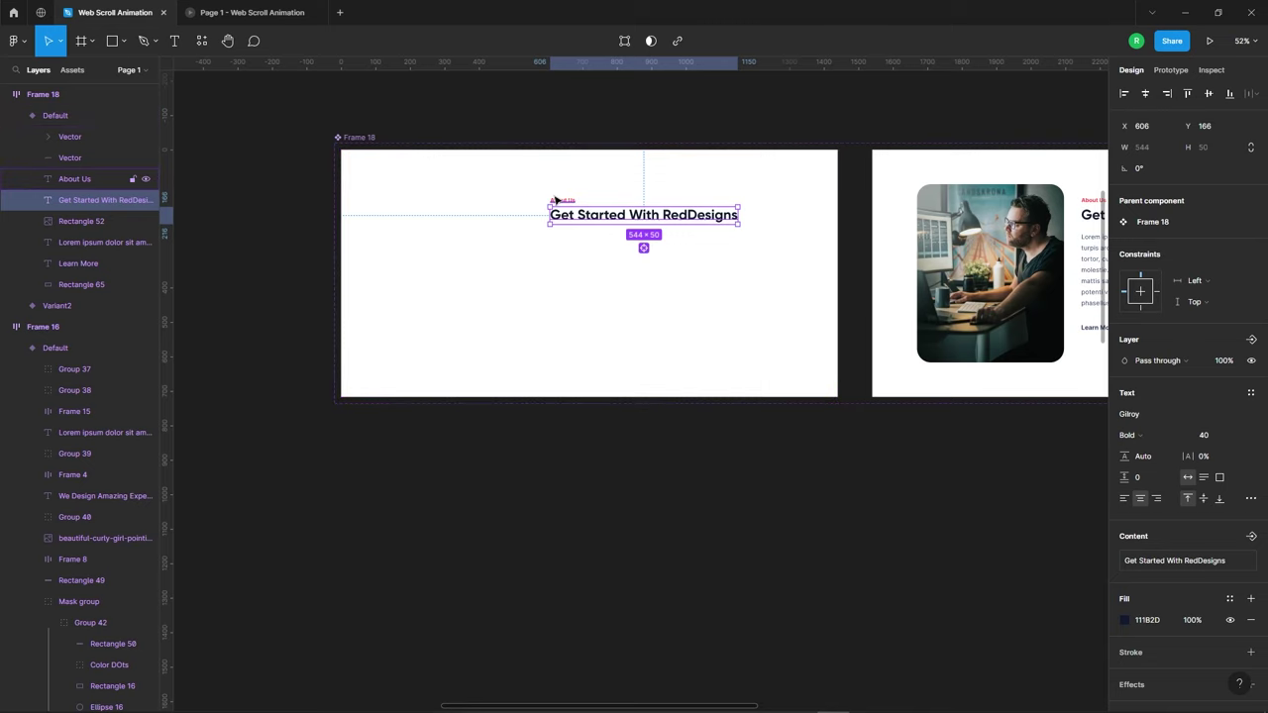
left_click(562, 200, "shift")
key("shift+Up")
key("shift+Up")
key("shift+Up")
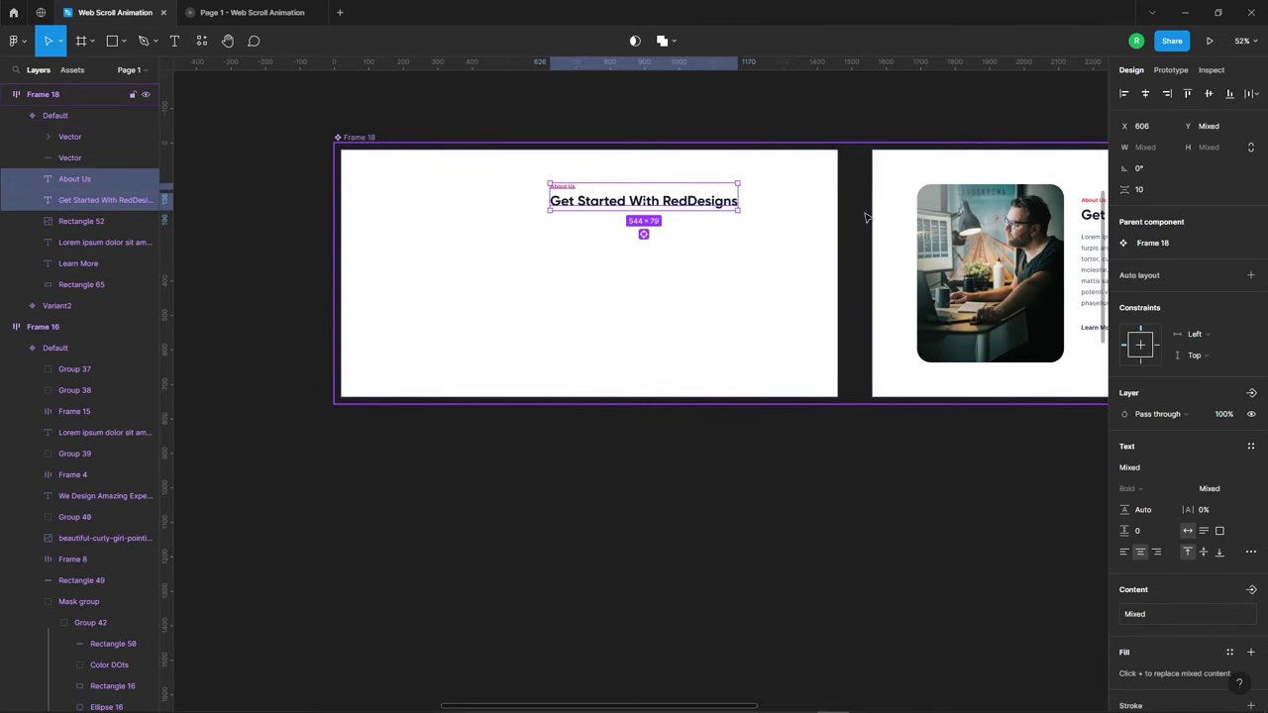
type("0")
key("Return")
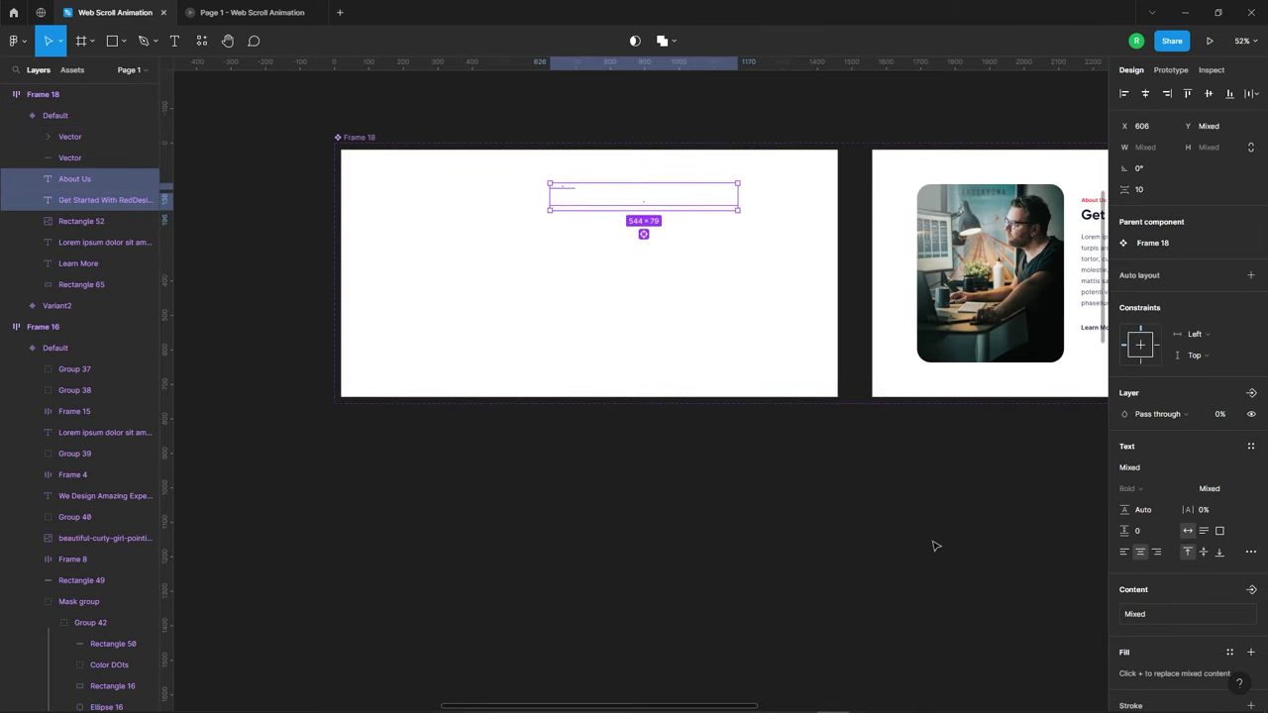
left_click(934, 544)
scroll(525, 377, "down", 2, "ctrl")
scroll(525, 377, "down", 2, "ctrl")
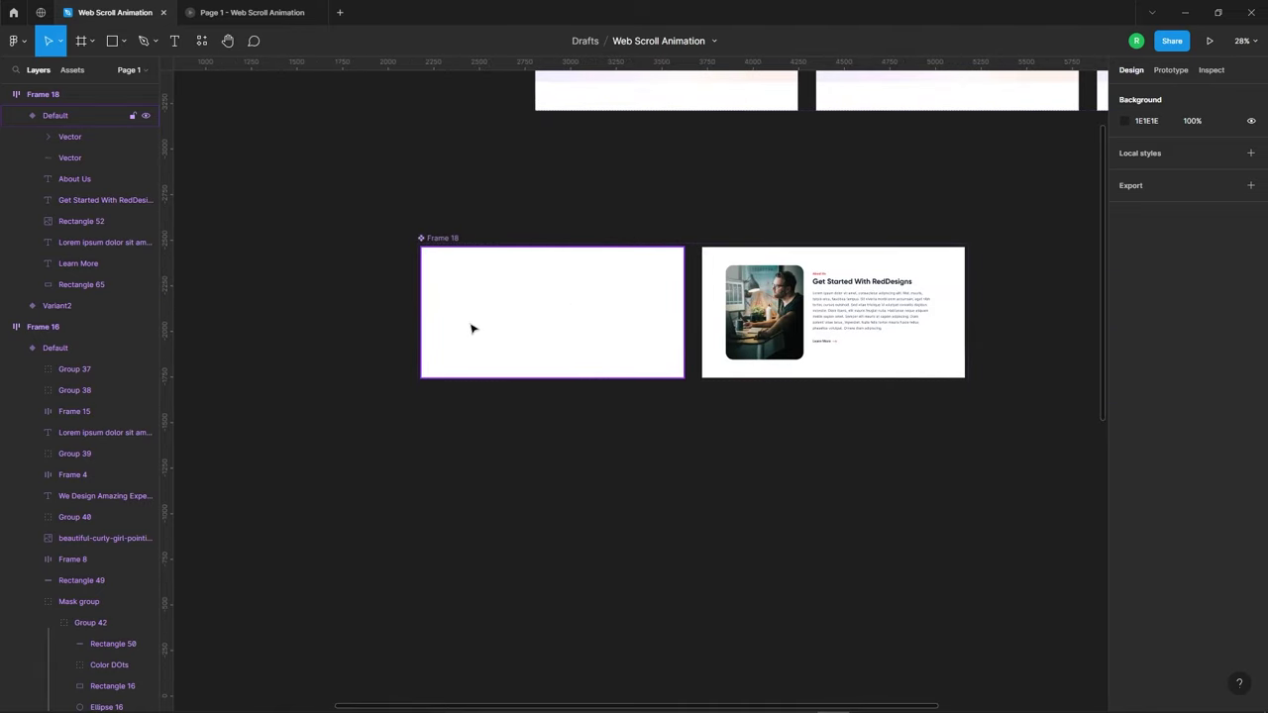
Connect Frame 18's Default variant to Variant2 with a Mouse enter trigger.
left_click(644, 287)
left_click(1170, 69)
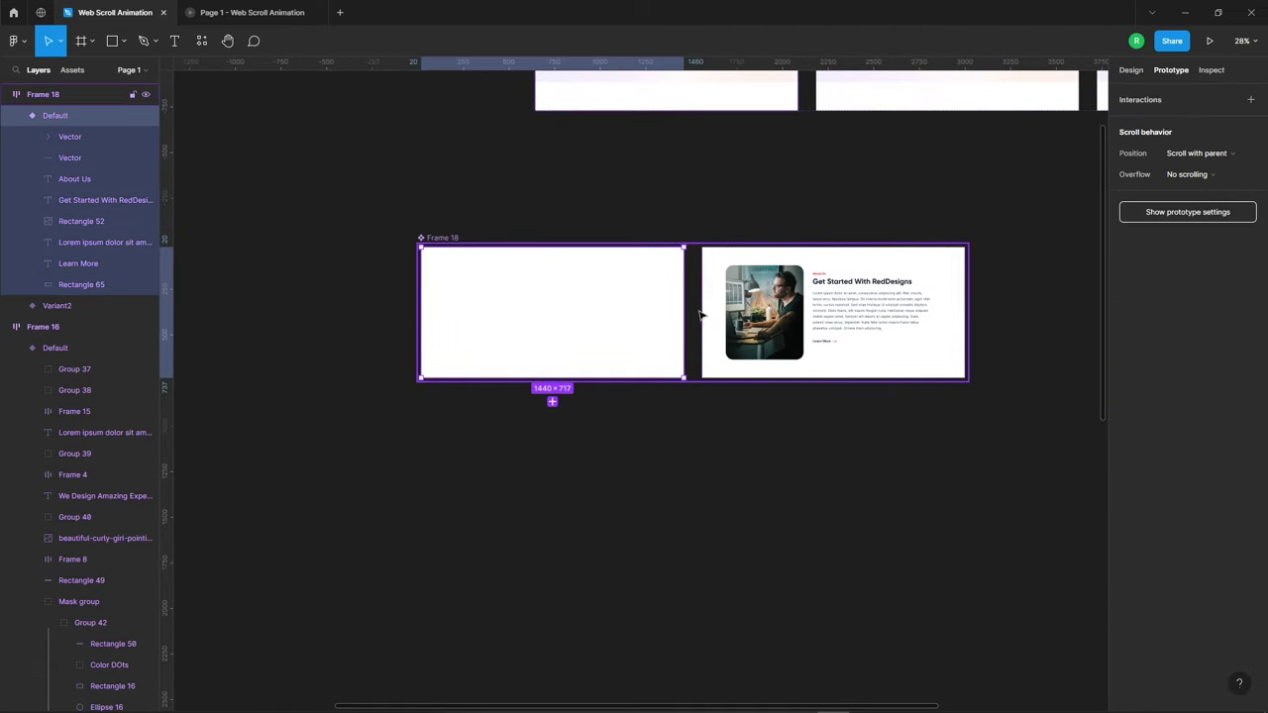
left_click_drag(684, 313, 799, 293)
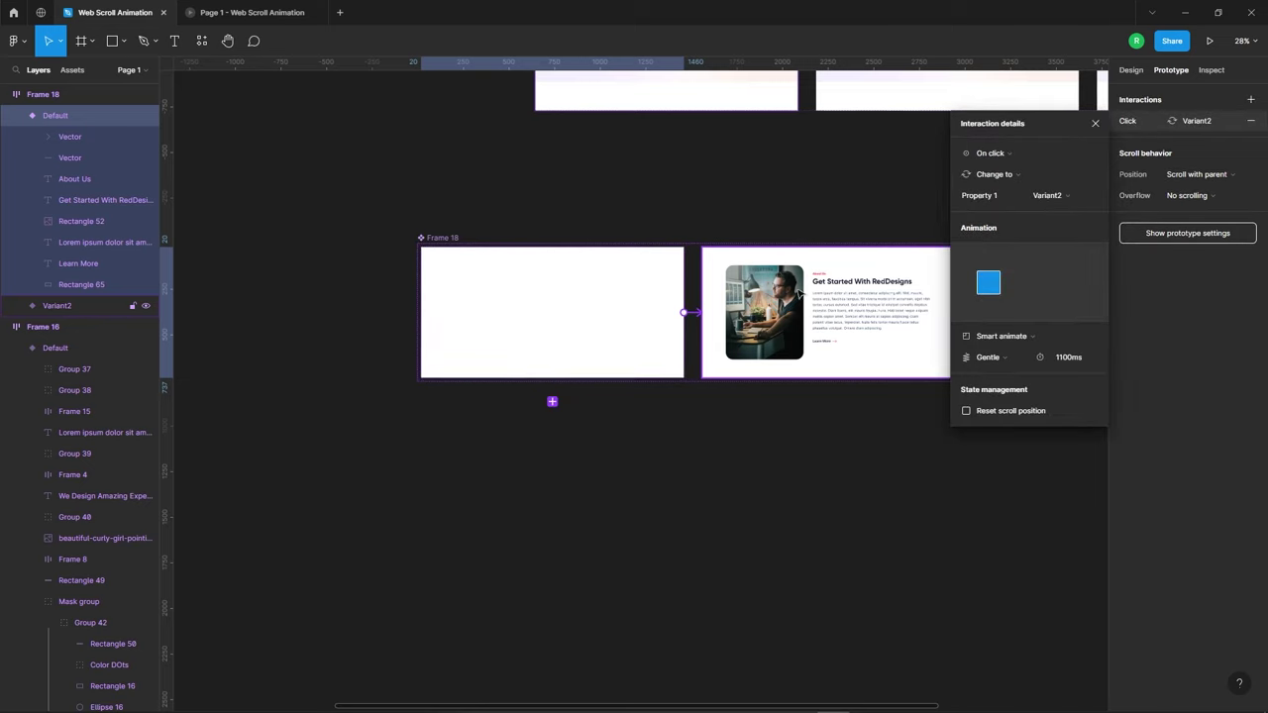
left_click(1021, 156)
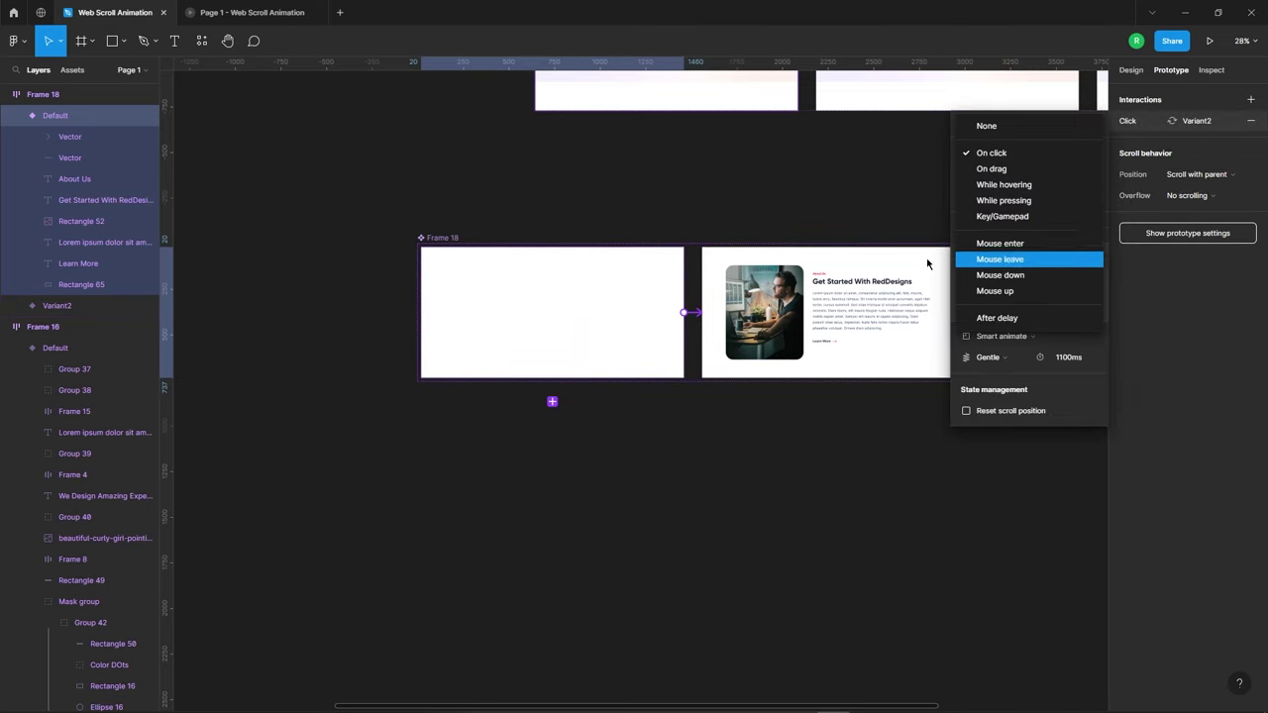
left_click(1008, 246)
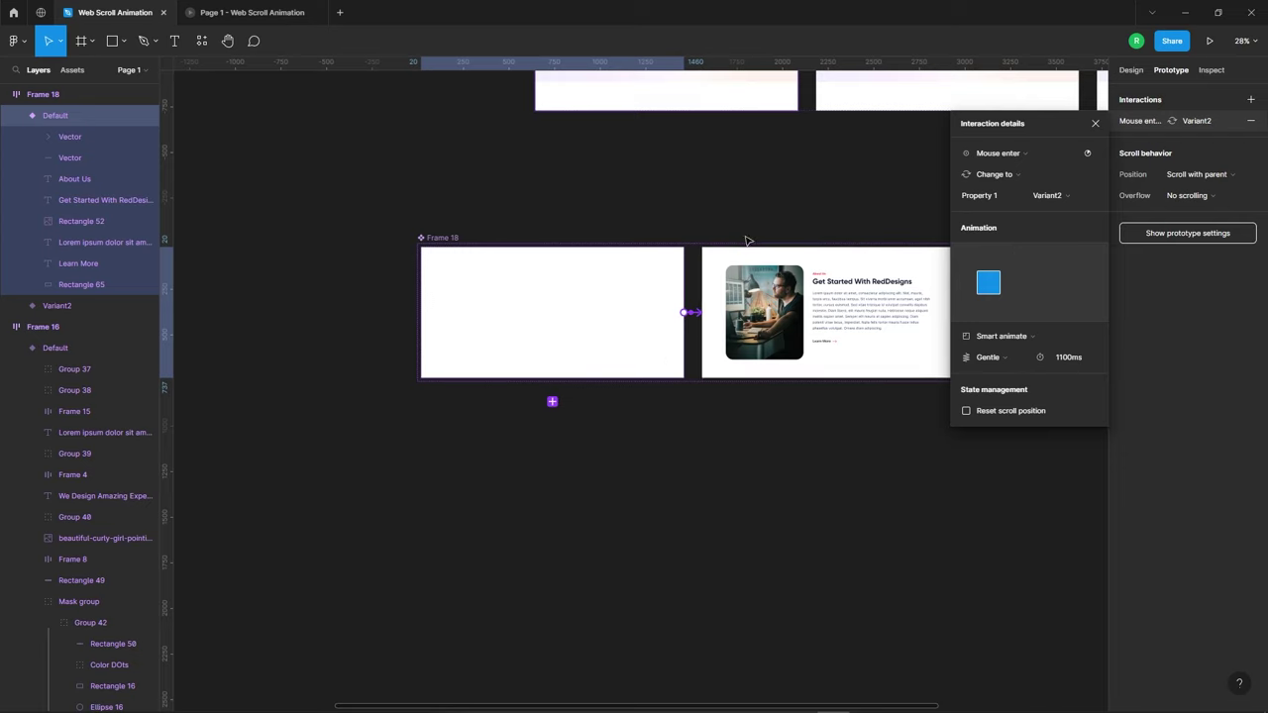
Give the transition Ease in and out easing with a 400ms duration.
scroll(768, 244, "up", 2)
scroll(753, 261, "up", 2)
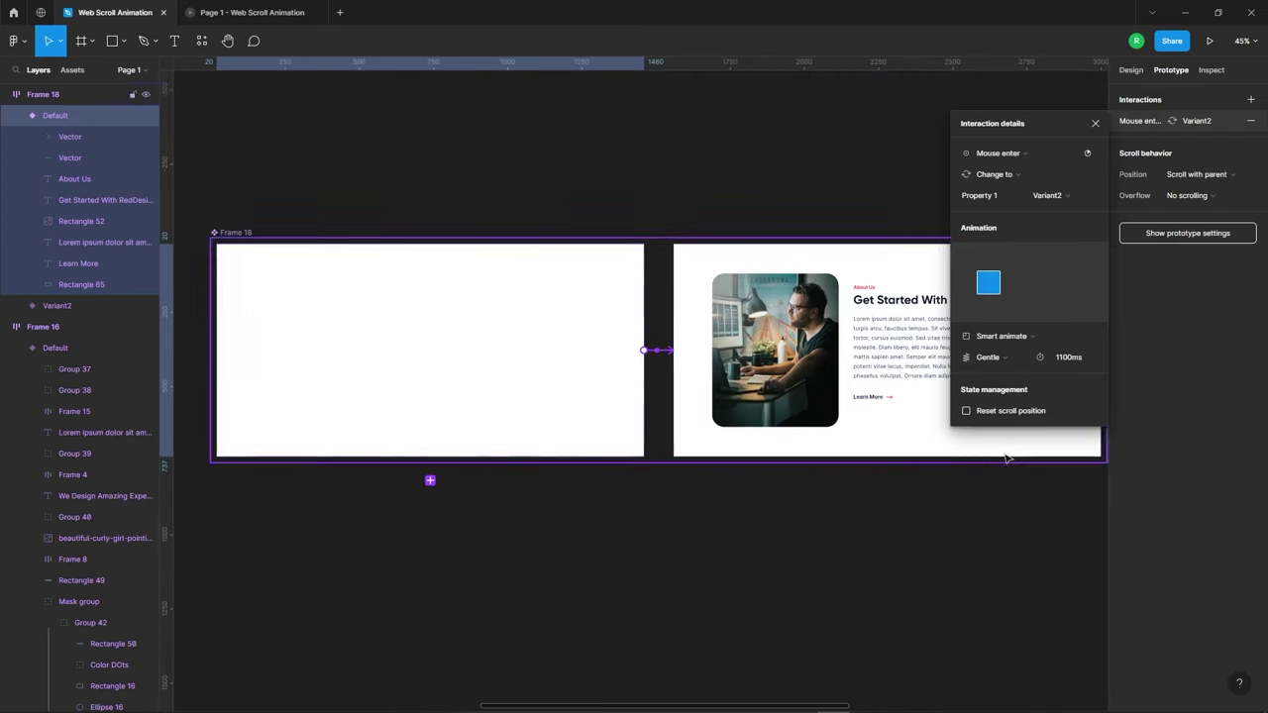
left_click(991, 361)
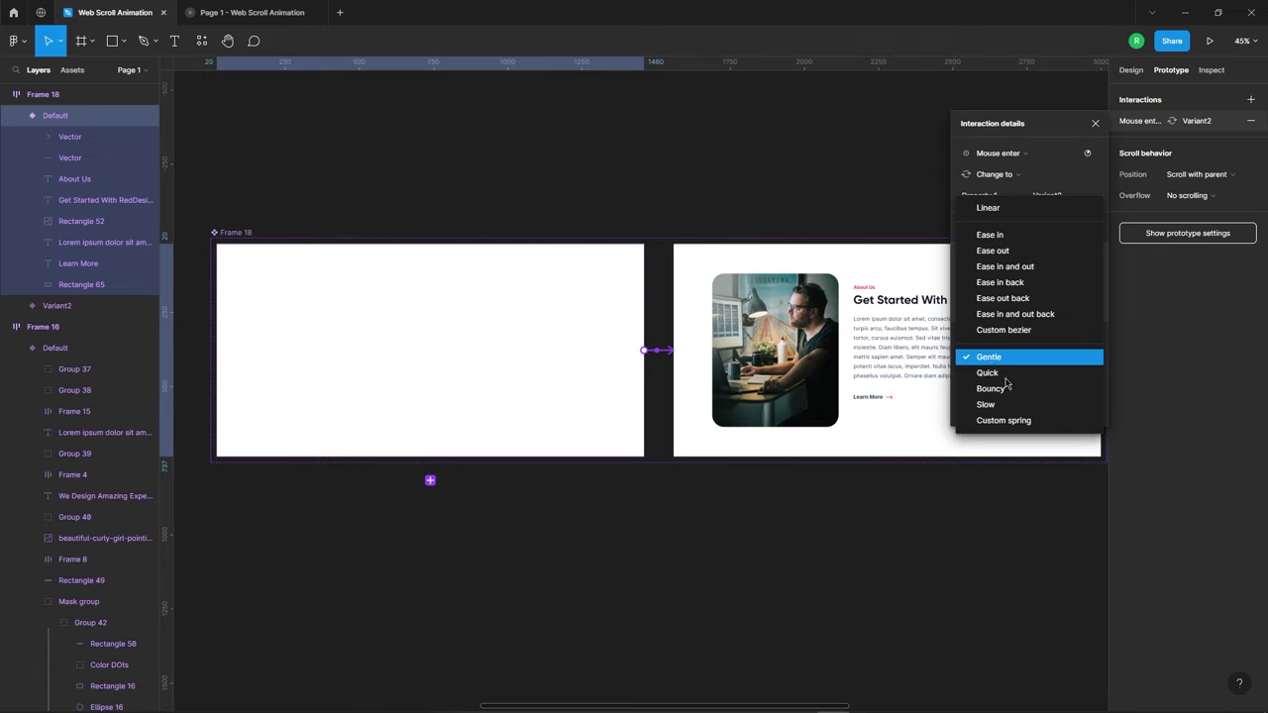
left_click(1025, 267)
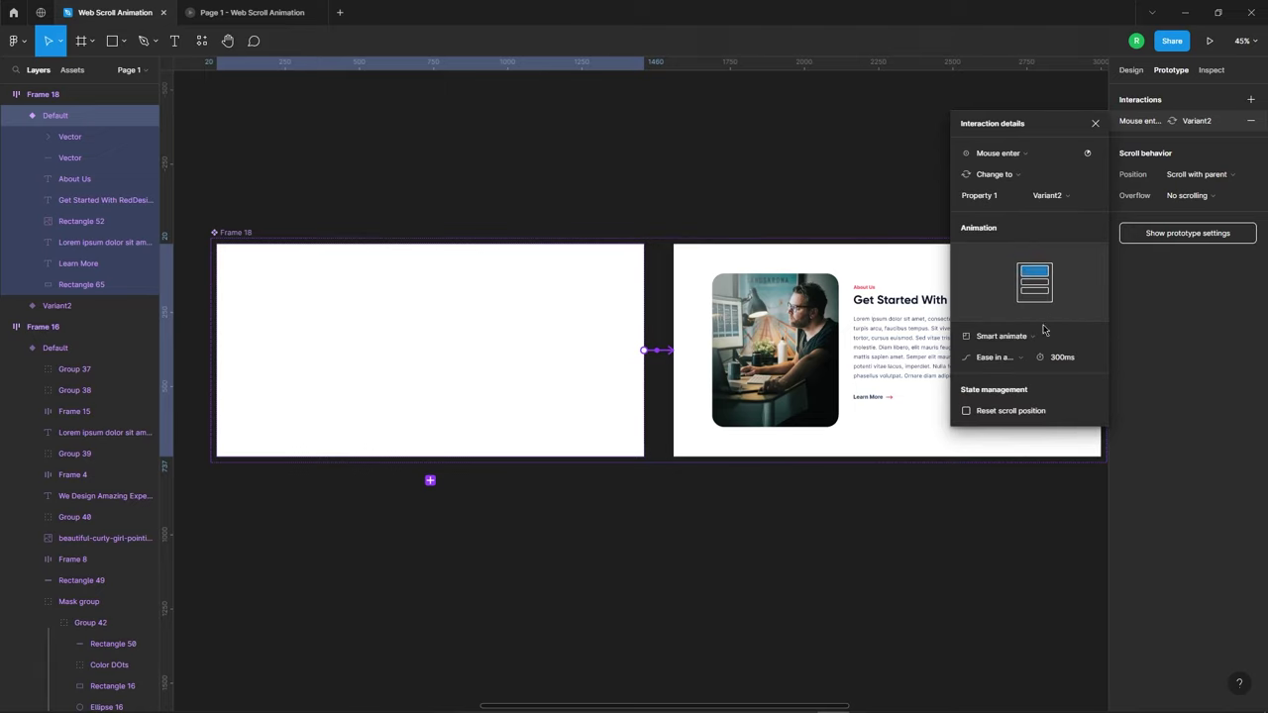
left_click(1062, 358)
type("400")
key("Return")
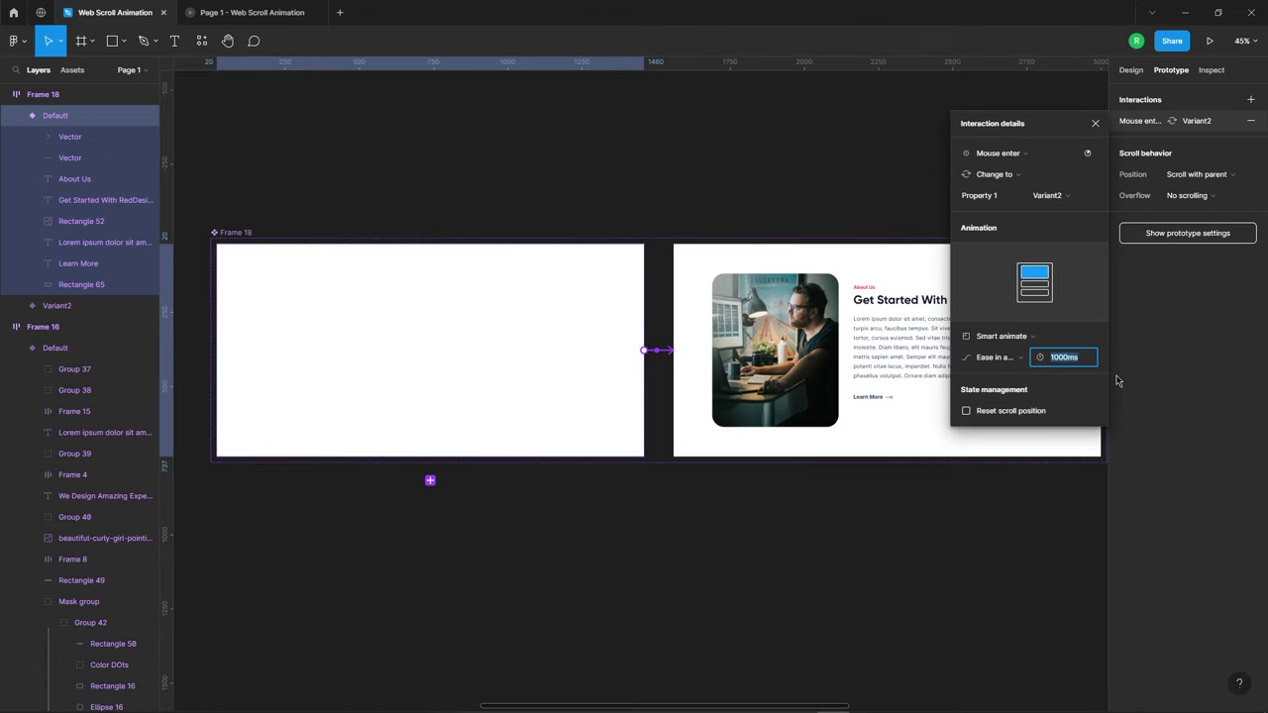
scroll(668, 244, "down", 5)
Present Flow 1, scroll and restart to watch the About Us section animate in, then return to the editor.
left_click(806, 399)
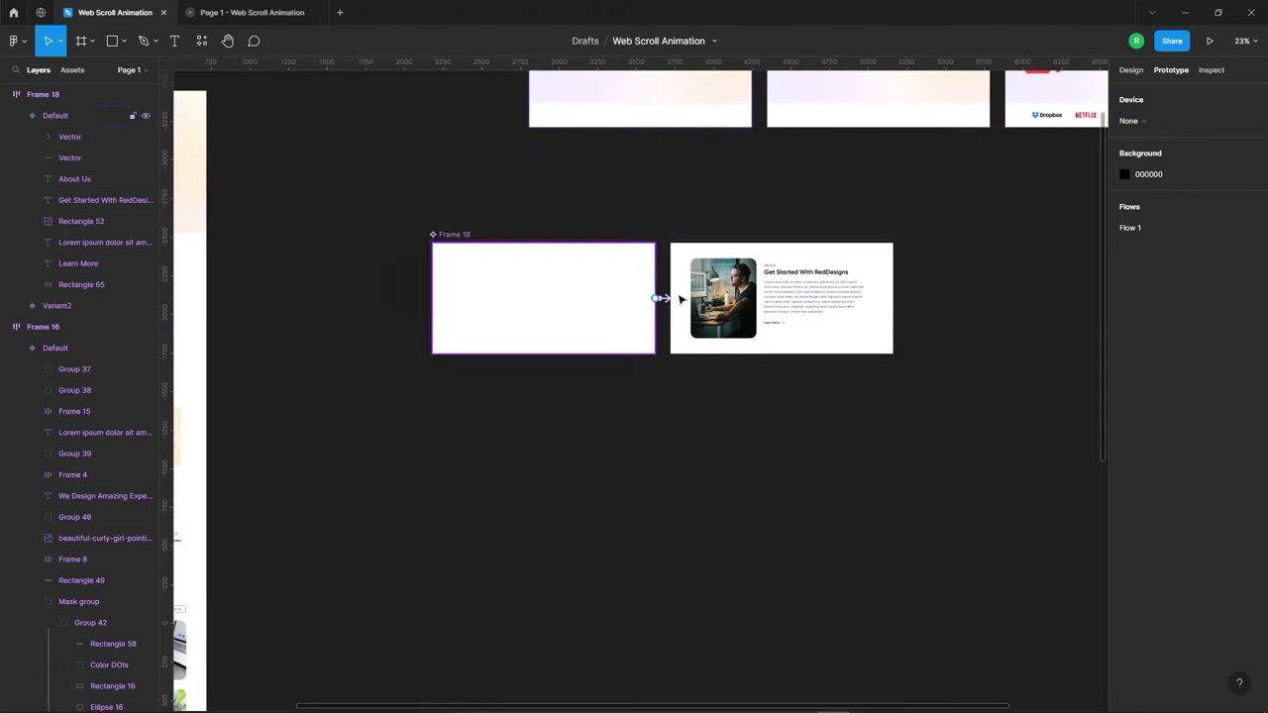
scroll(847, 371, "down", 2)
scroll(847, 372, "down", 2)
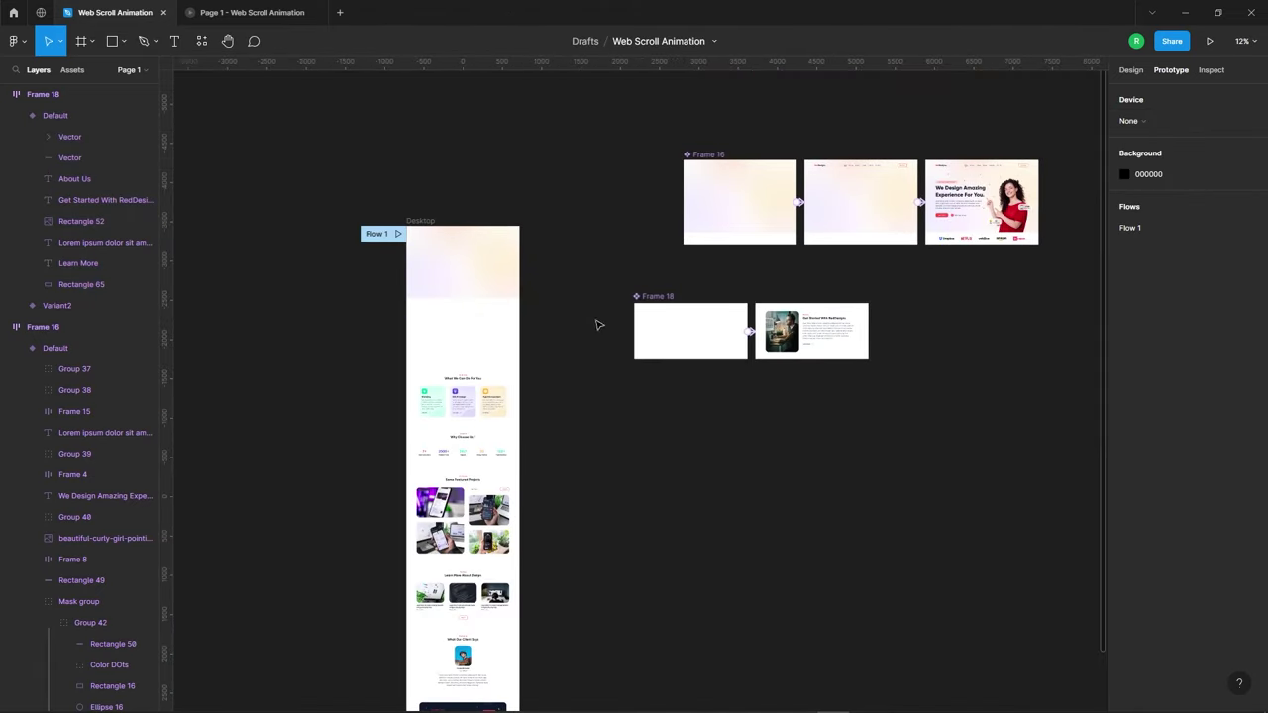
left_click(398, 233)
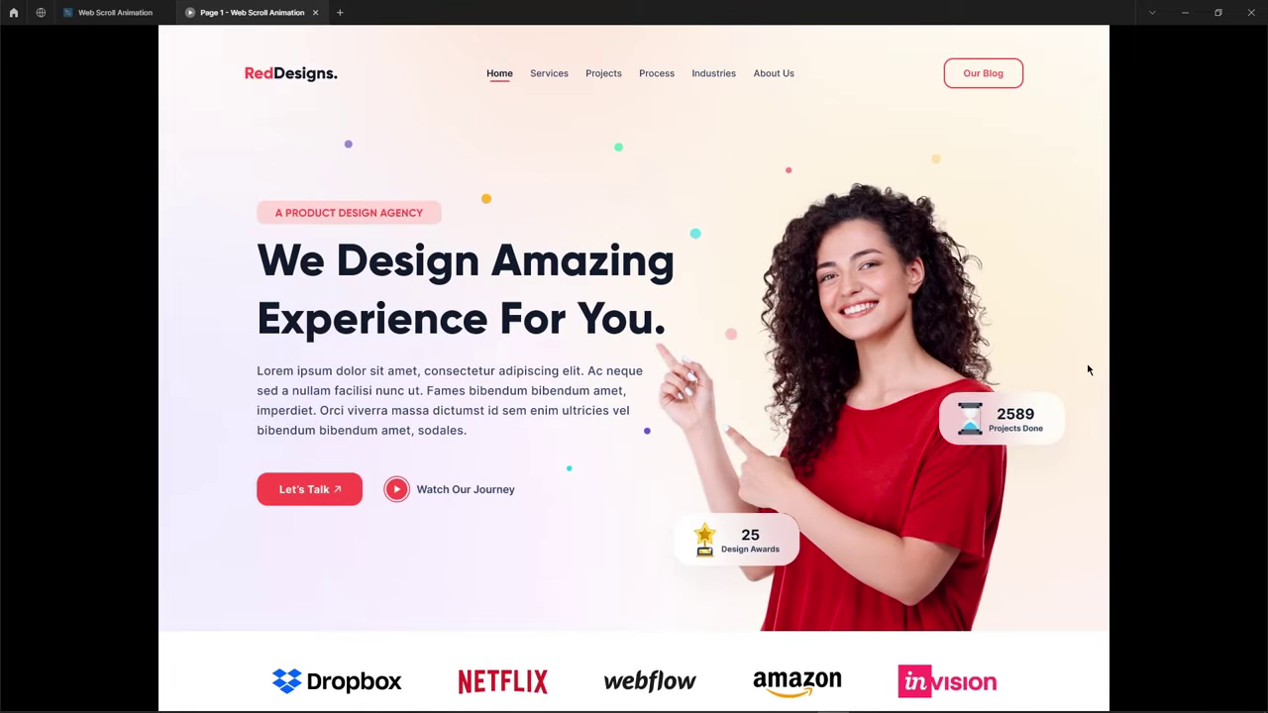
scroll(671, 330, "down", 2)
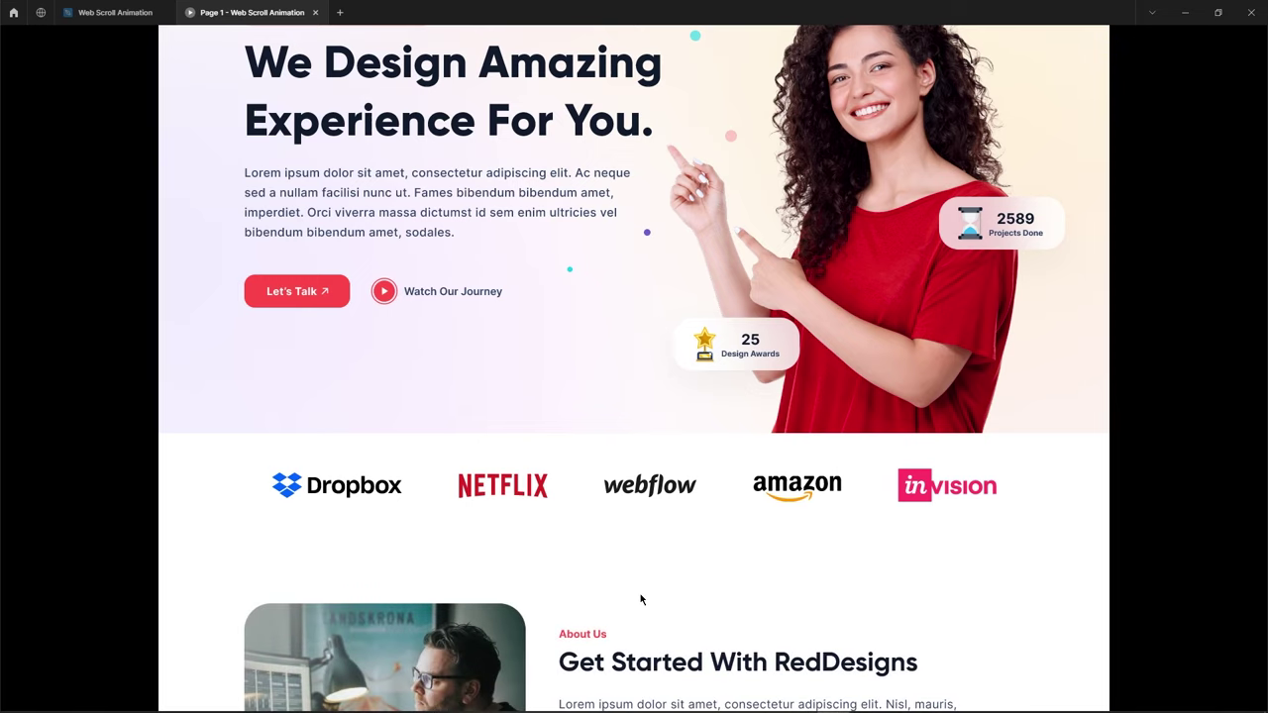
scroll(640, 599, "up", 2)
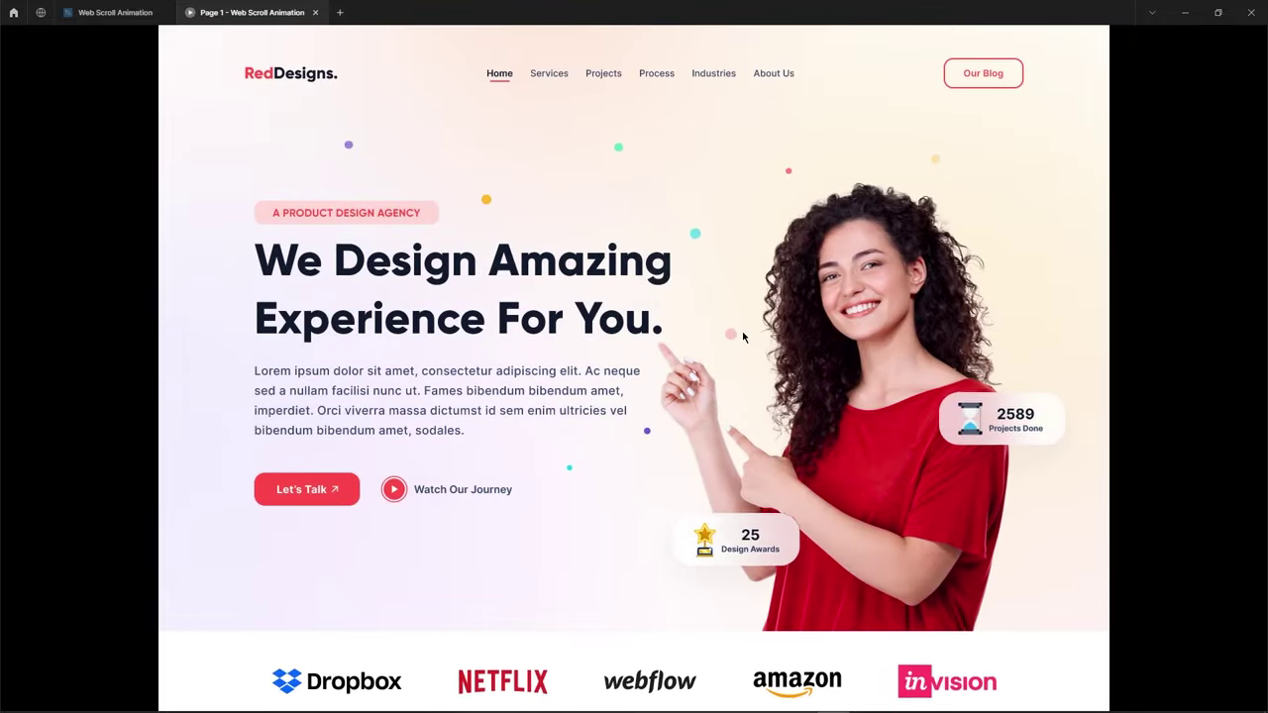
scroll(628, 228, "down", 5)
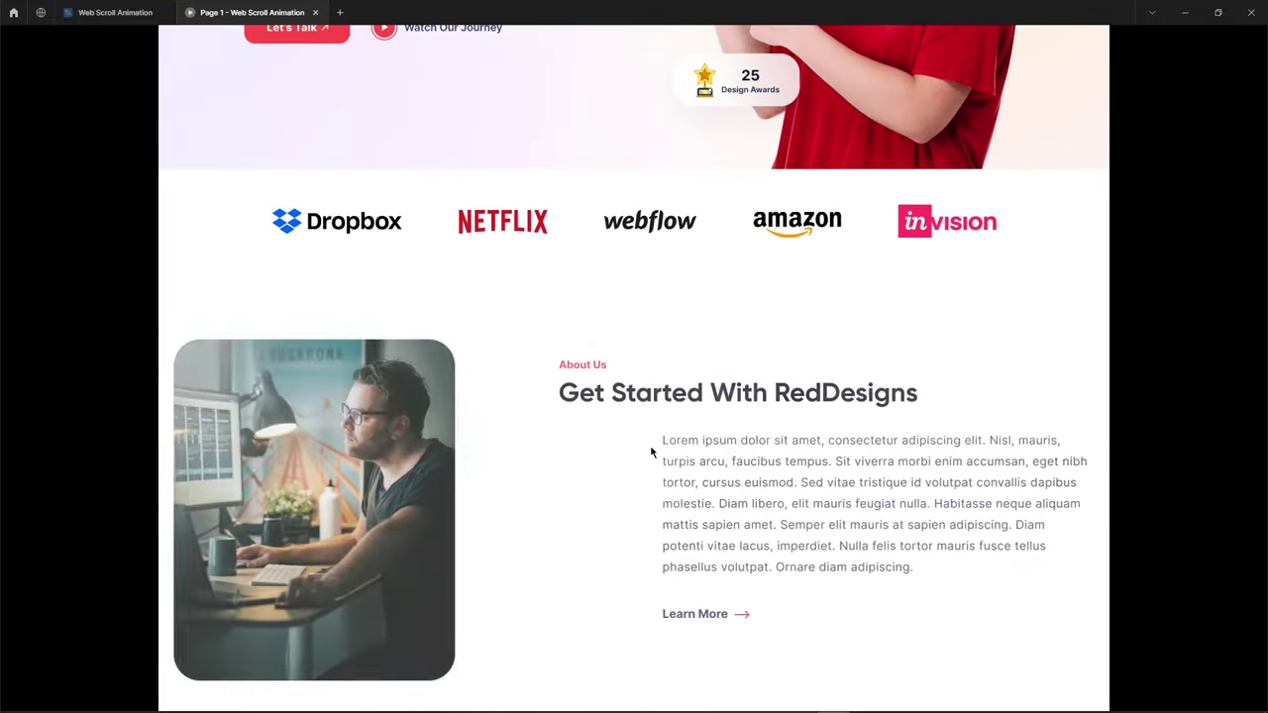
key("ctrl+r")
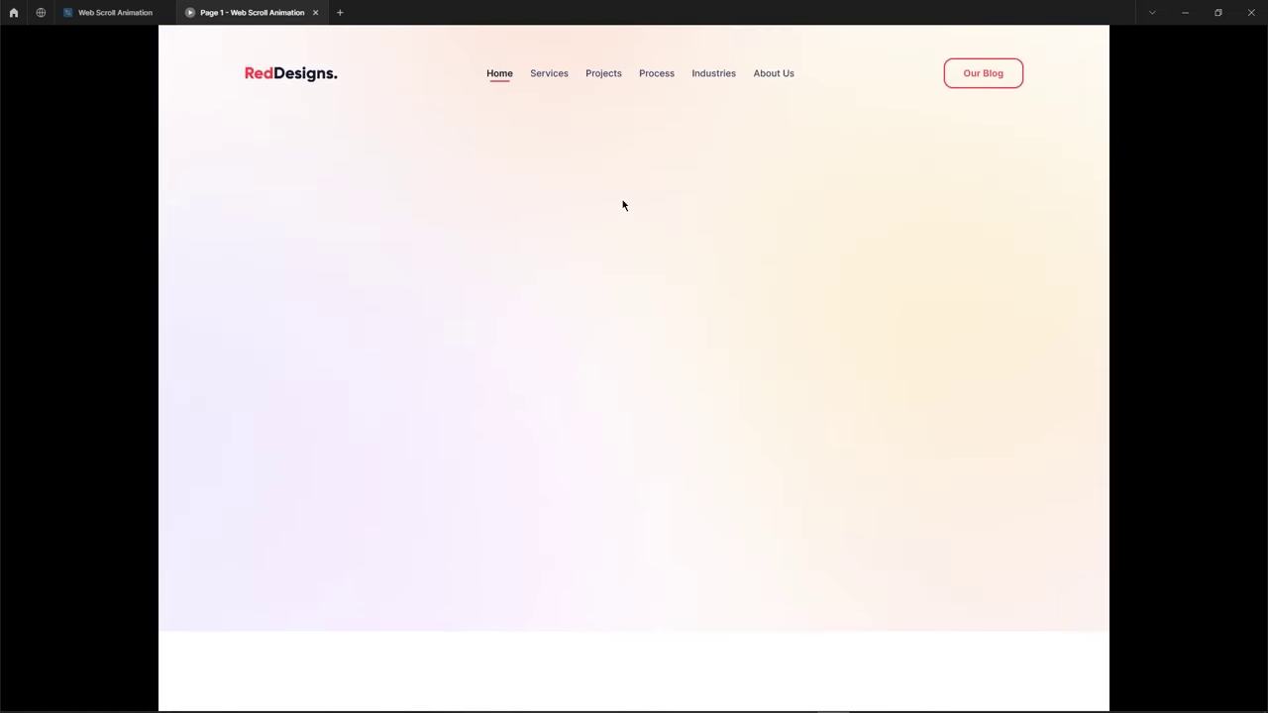
scroll(624, 218, "down", 5)
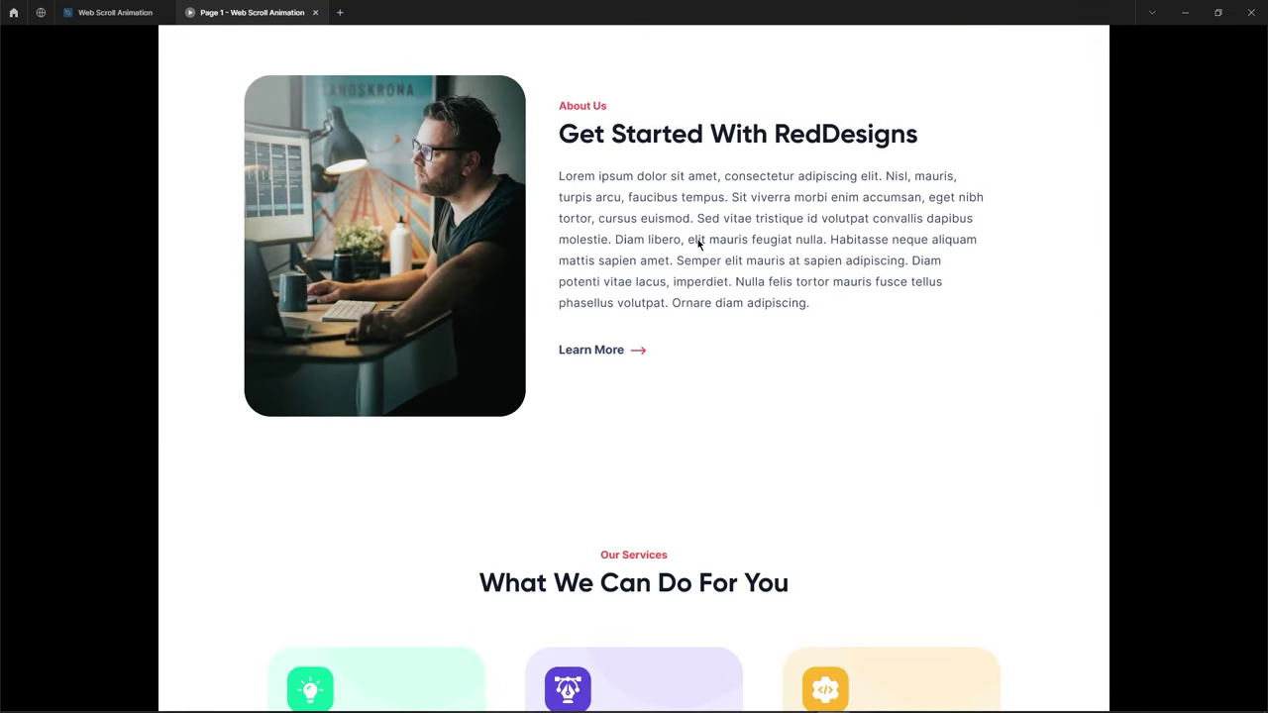
left_click(145, 11)
Wrap the three service groups in a new frame, Frame 20.
left_click(741, 430)
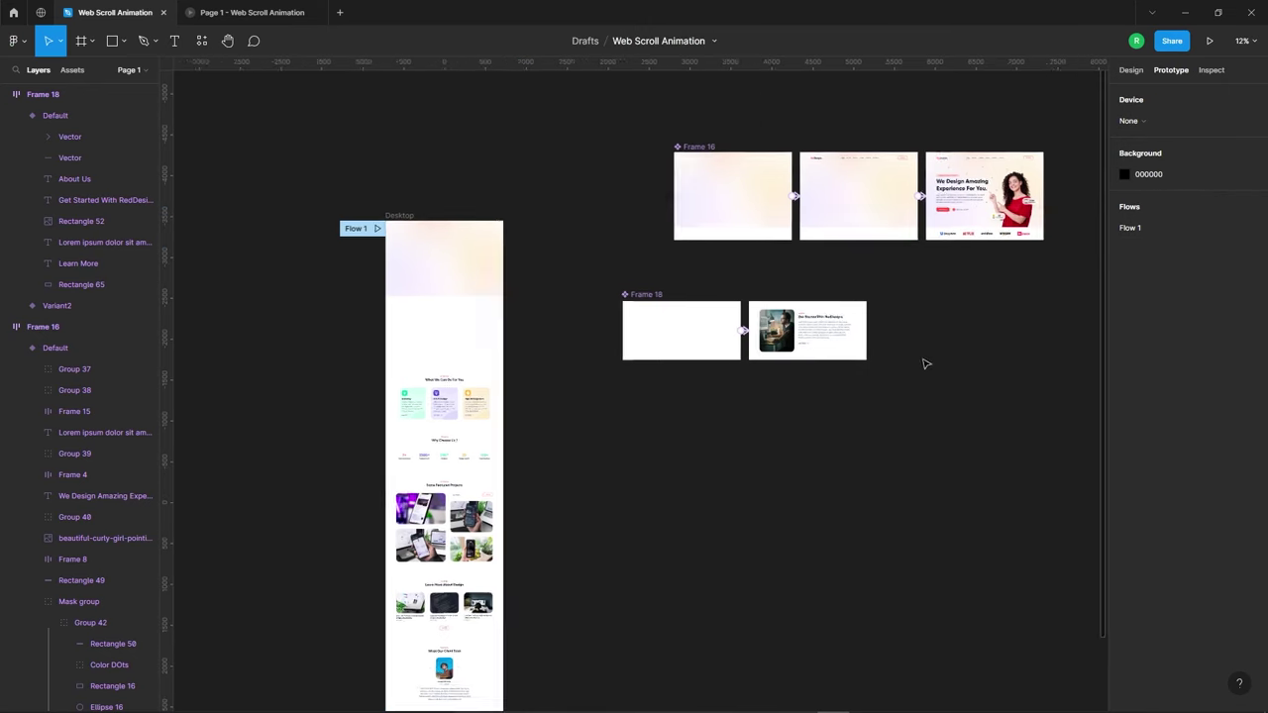
scroll(921, 358, "up", 3)
scroll(732, 332, "down", 3)
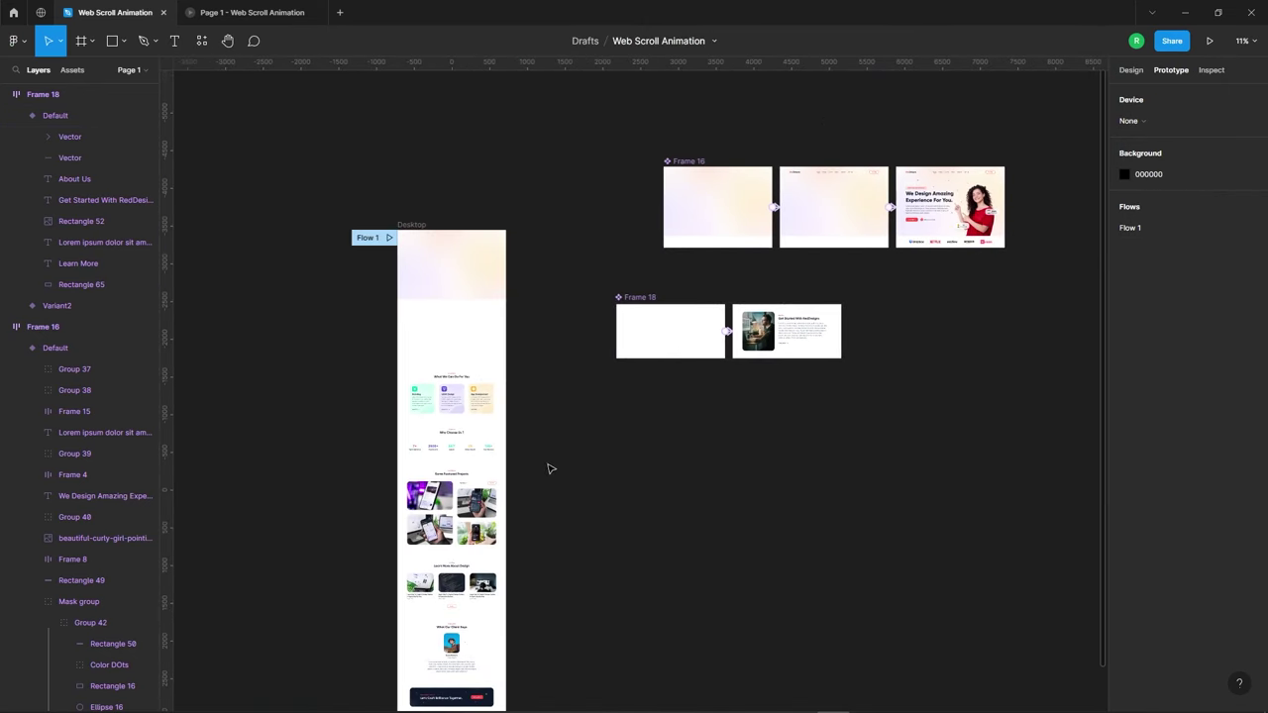
scroll(430, 402, "up", 3)
scroll(419, 411, "up", 2)
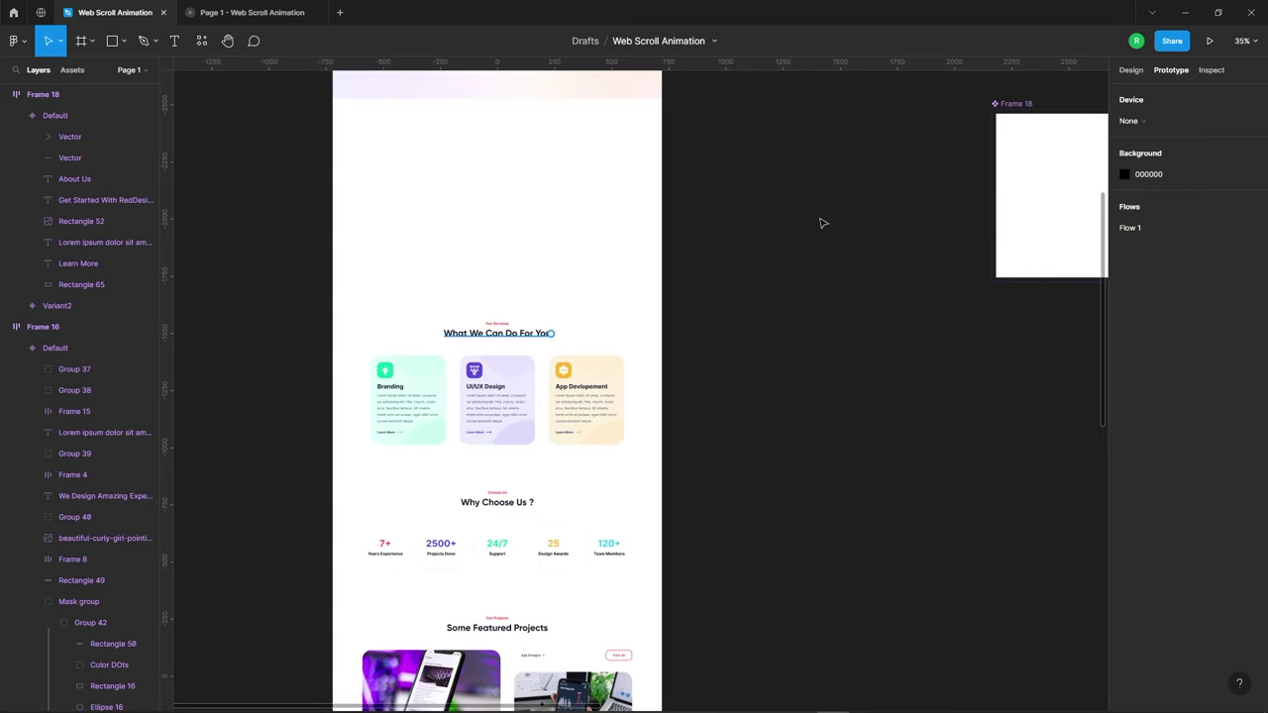
left_click(1135, 70)
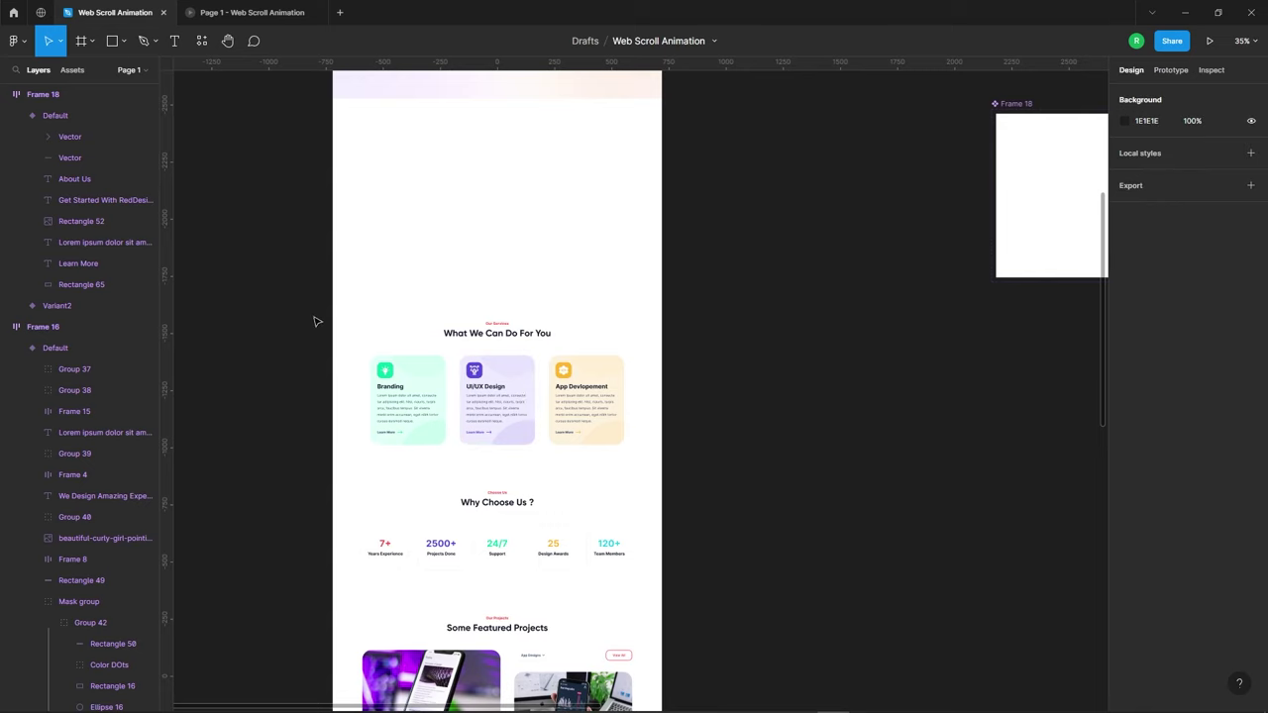
left_click_drag(313, 317, 751, 473)
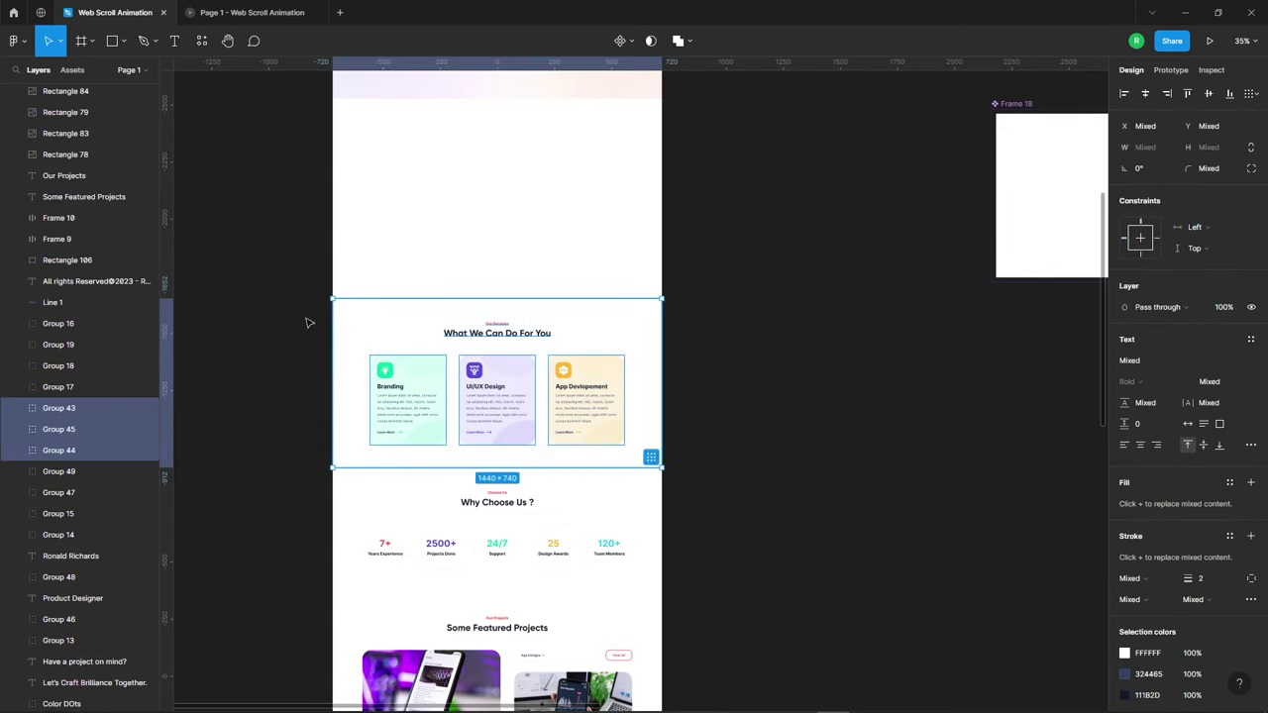
right_click(508, 384)
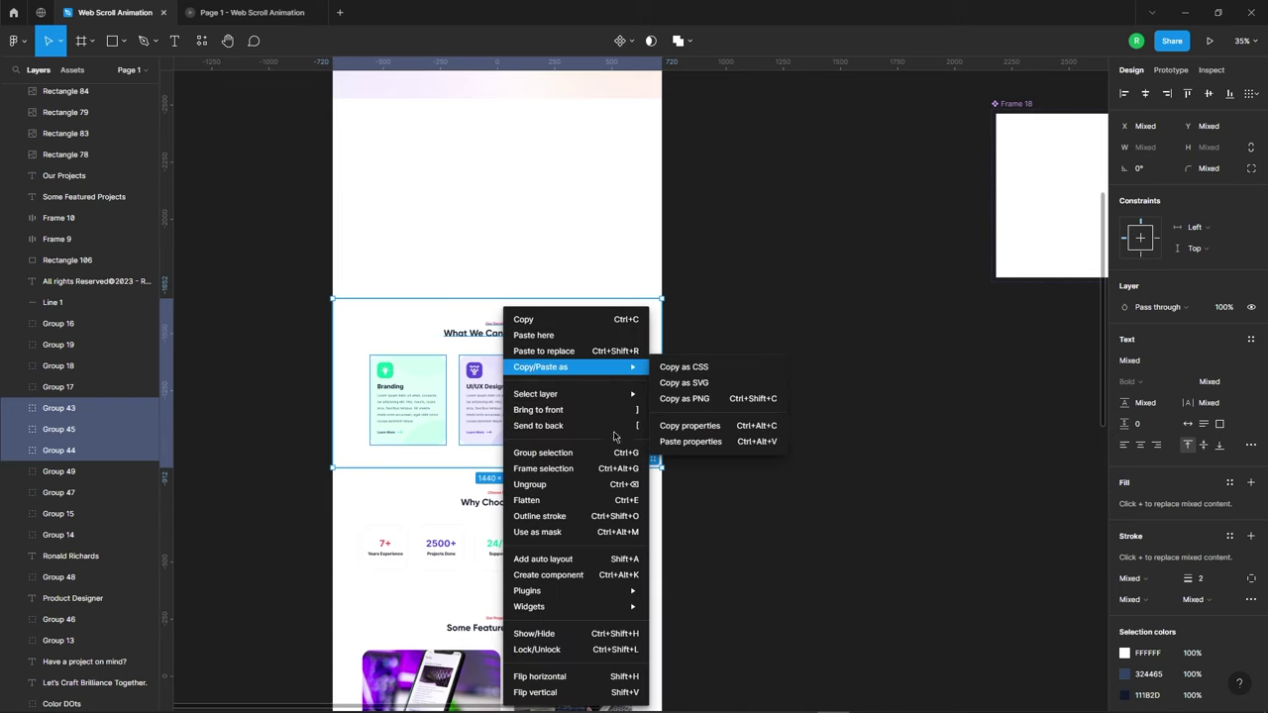
left_click(555, 471)
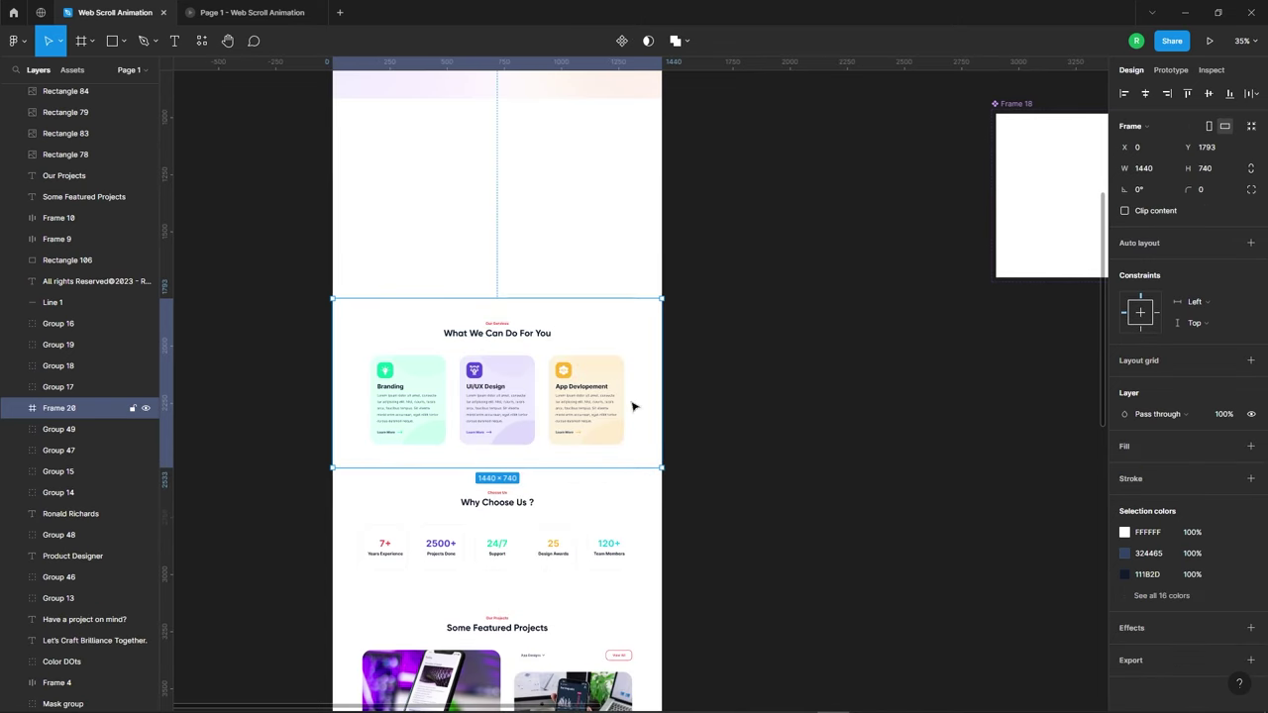
Make Frame 20 a component and duplicate it, leaving a Frame 21 copy in Desktop.
right_click(508, 368)
left_click(565, 575)
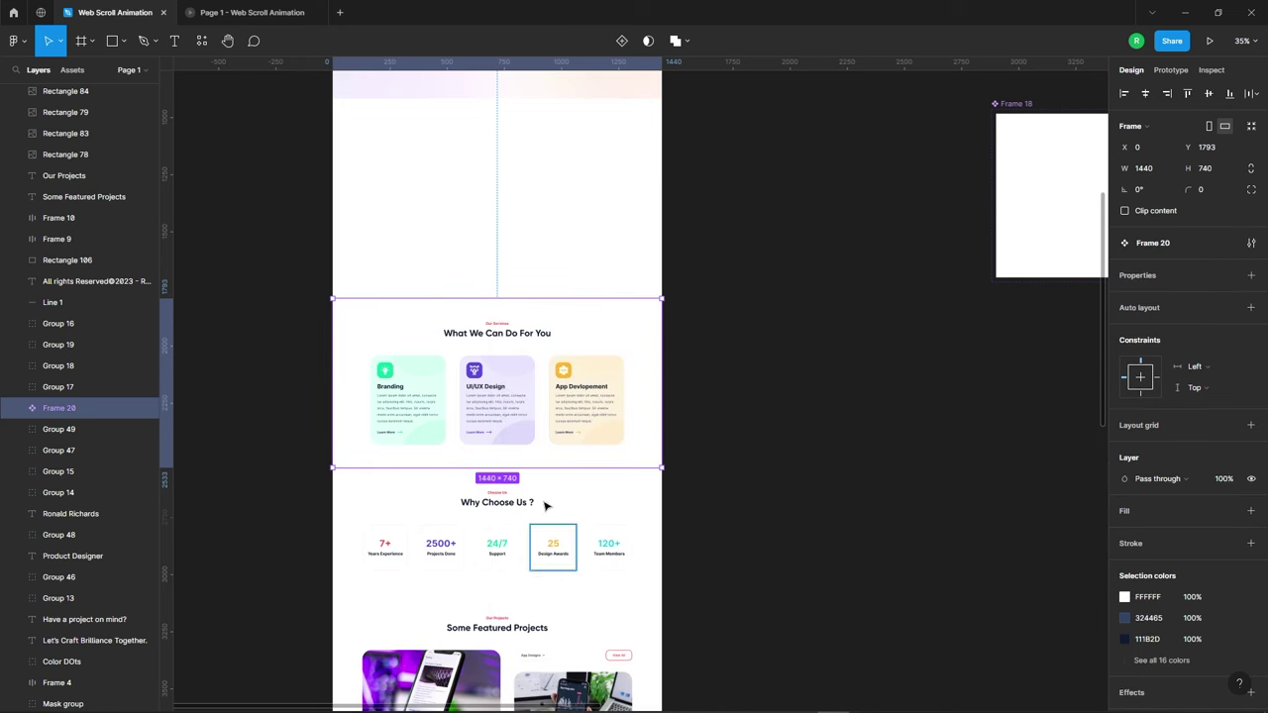
scroll(372, 361, "up", 5)
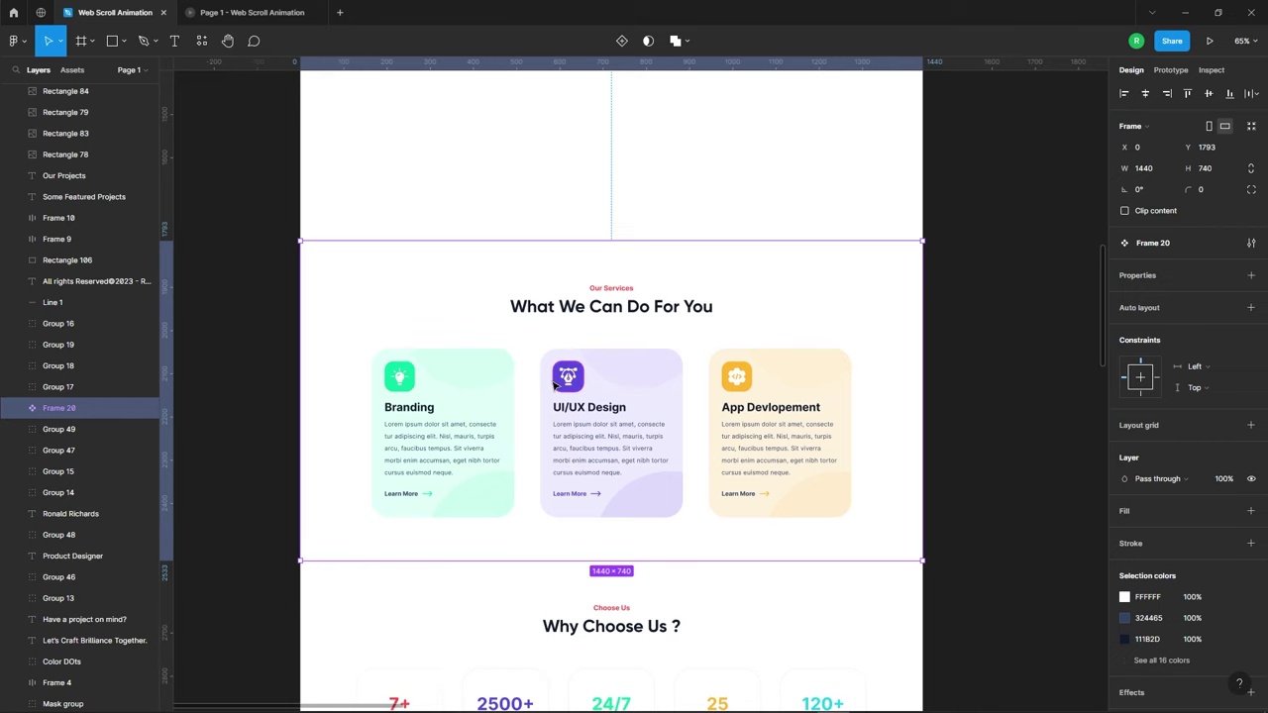
key("ctrl+d")
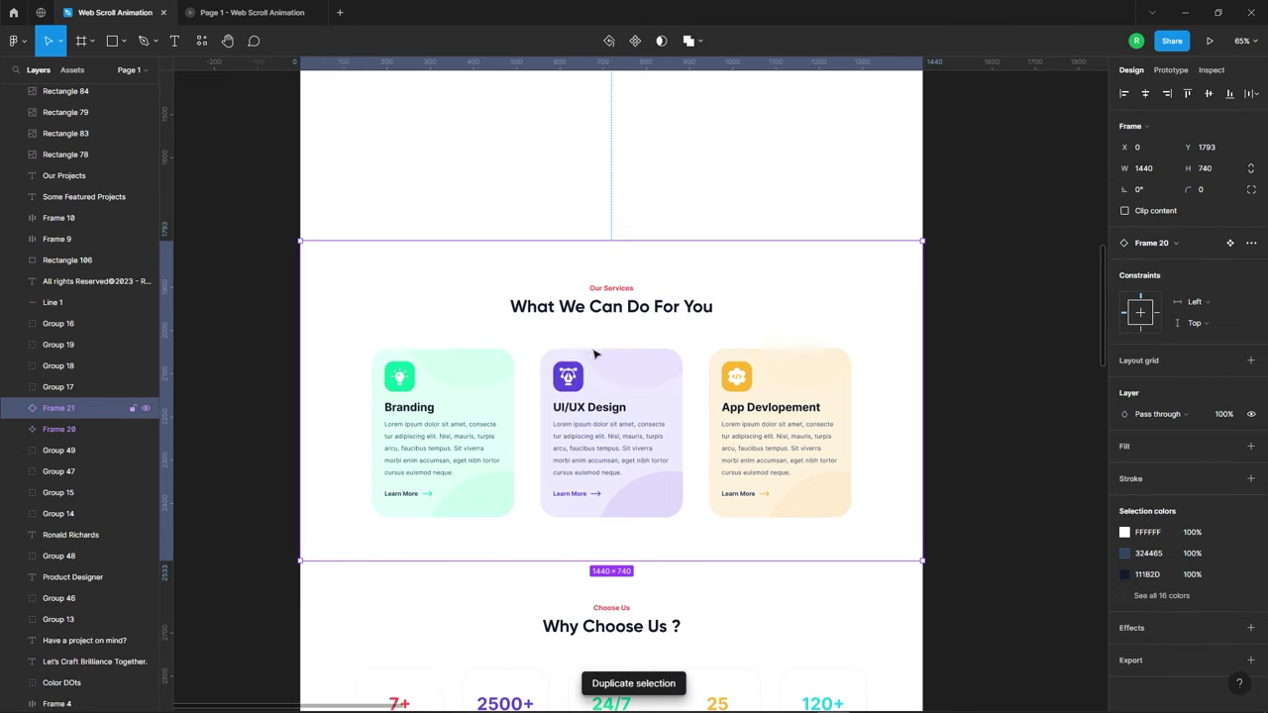
Move the original Frame 20 component off the page to sit just below Frame 18.
scroll(470, 308, "down", 3)
left_click(79, 436)
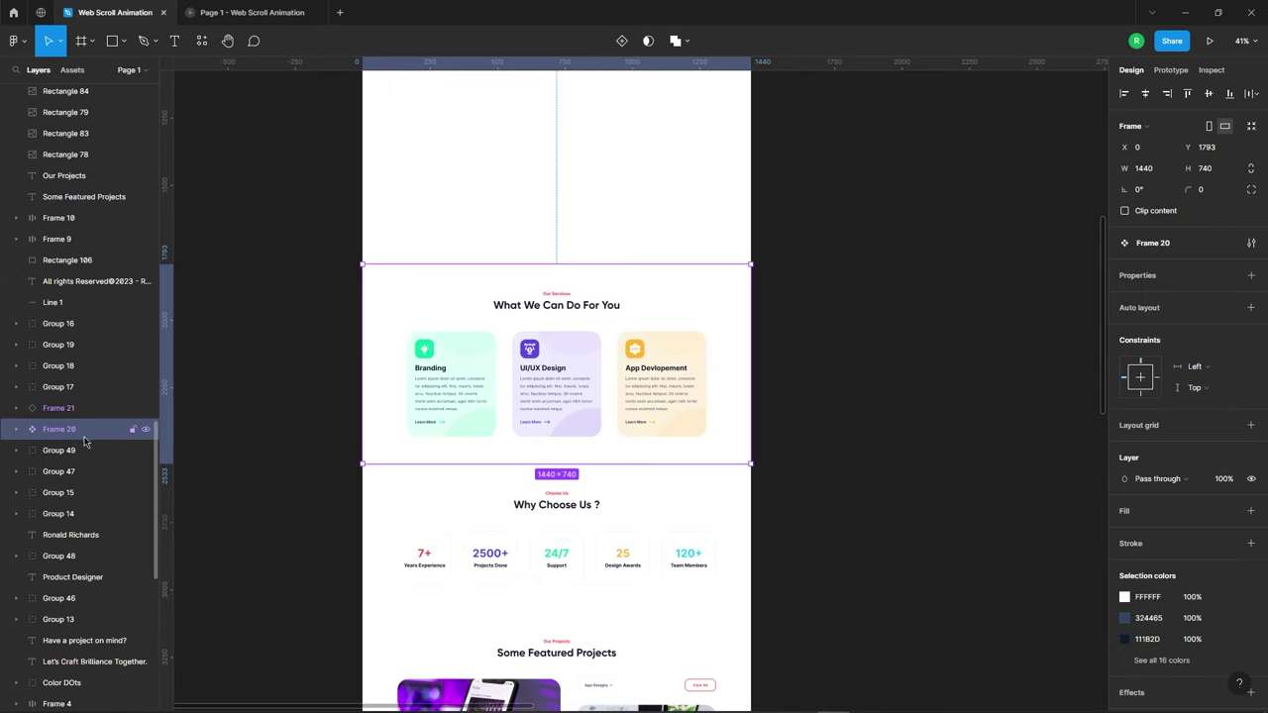
scroll(396, 390, "down", 1)
scroll(498, 379, "down", 2)
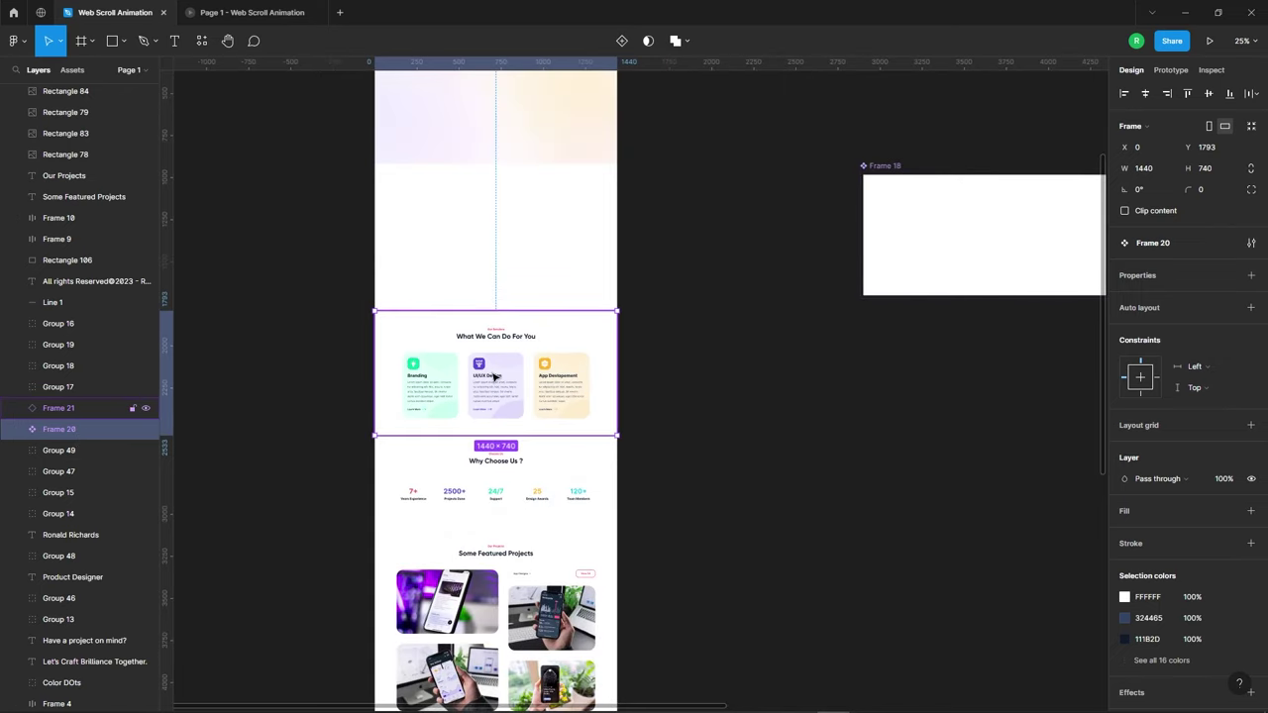
left_click_drag(493, 376, 931, 399)
scroll(931, 399, "down", 3)
scroll(654, 372, "up", 2)
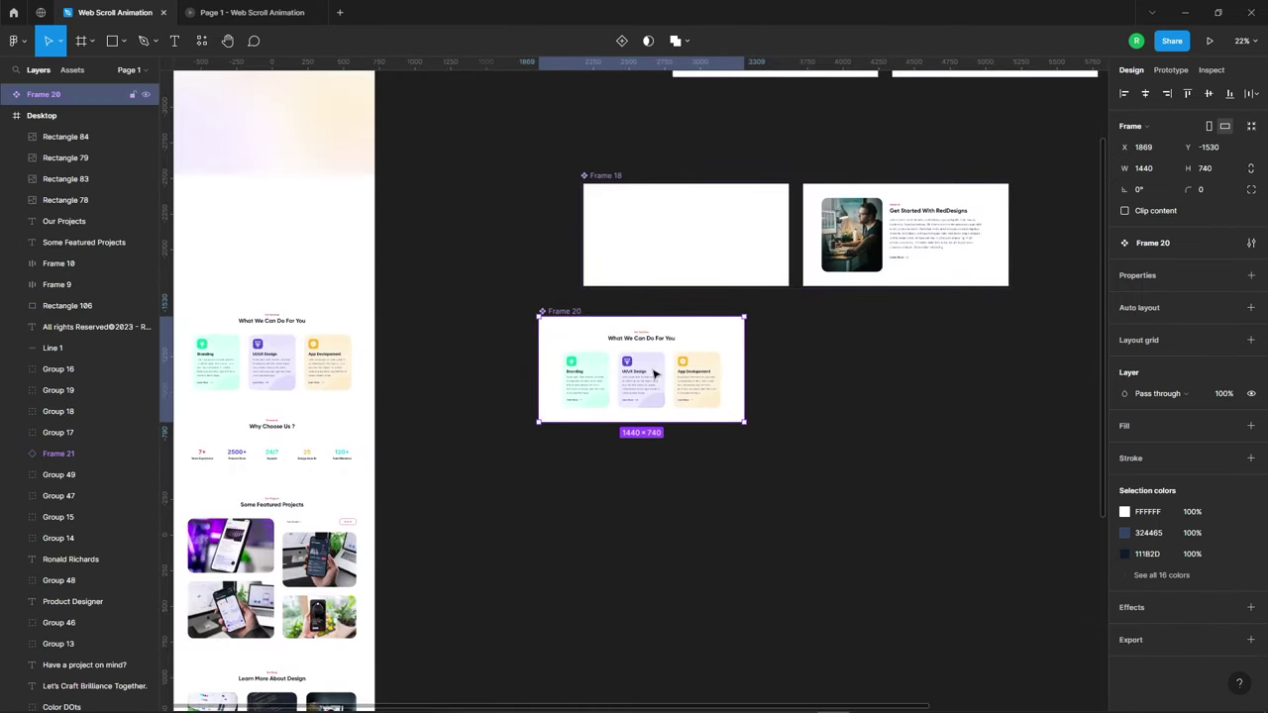
left_click_drag(653, 373, 707, 401)
scroll(798, 307, "up", 2)
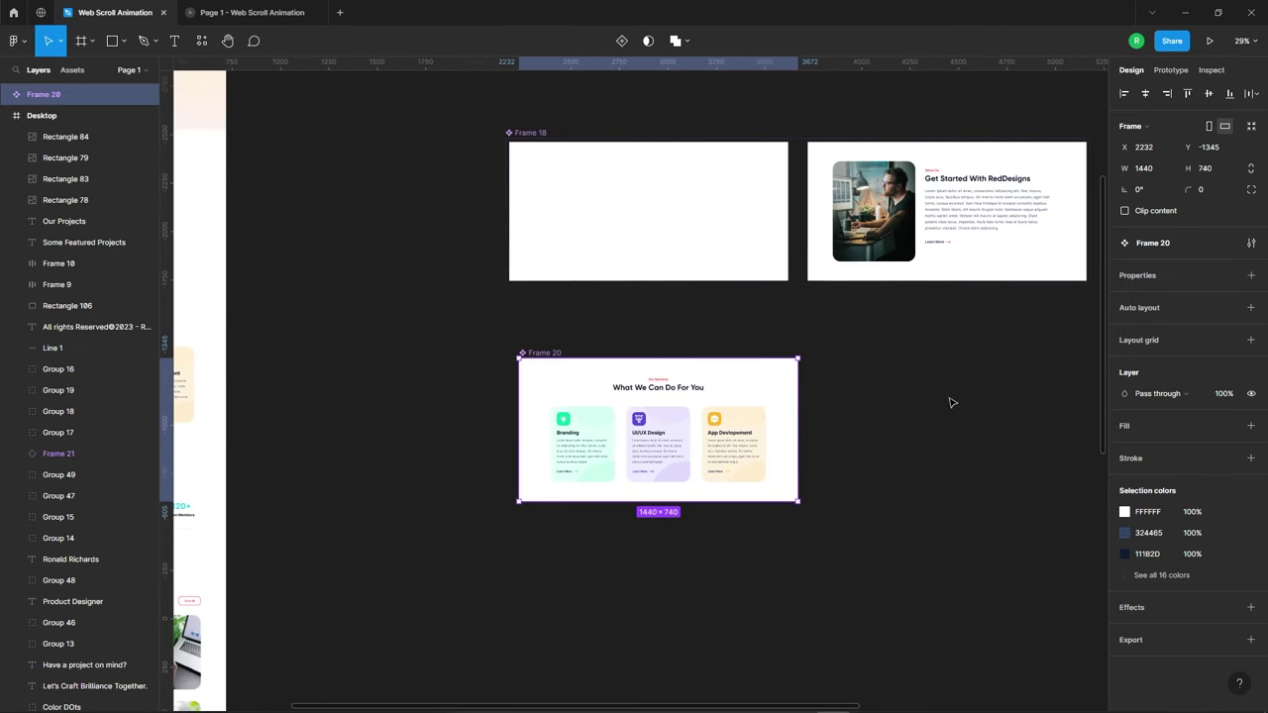
Add a variant property and auto layout with 100 spacing to Frame 20.
left_click(1250, 276)
left_click(1197, 318)
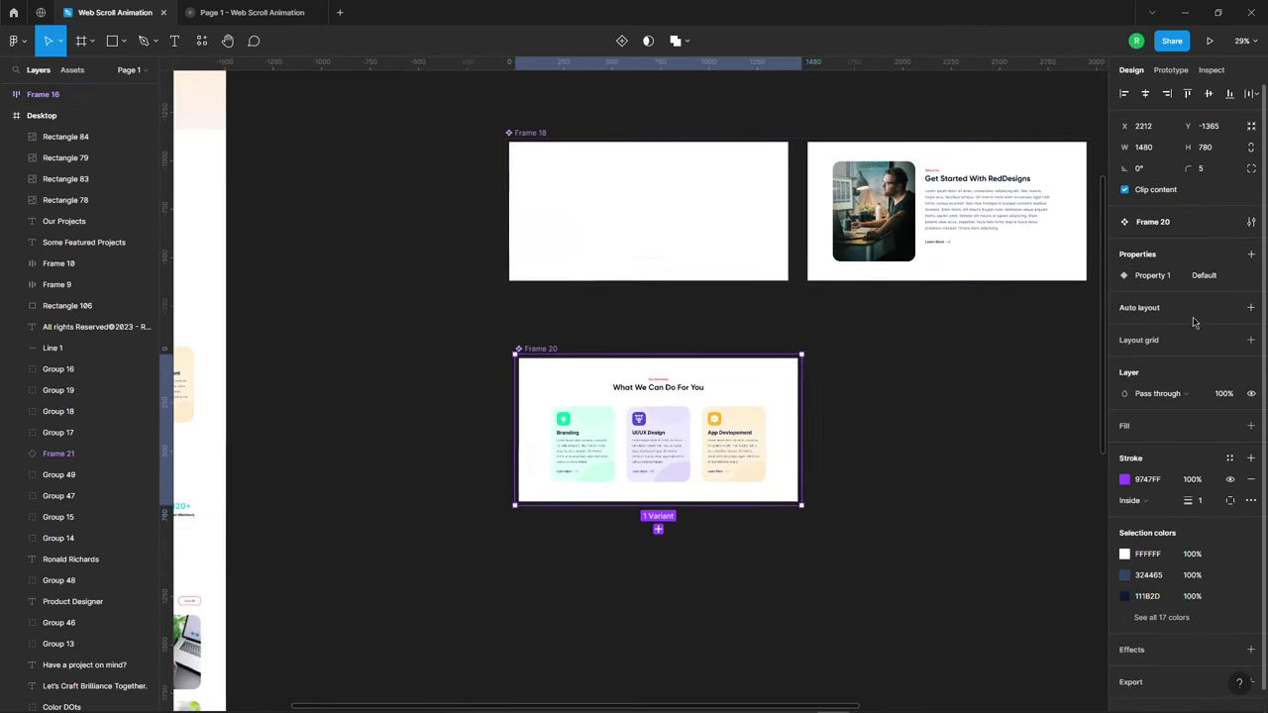
mouse_move(1164, 340)
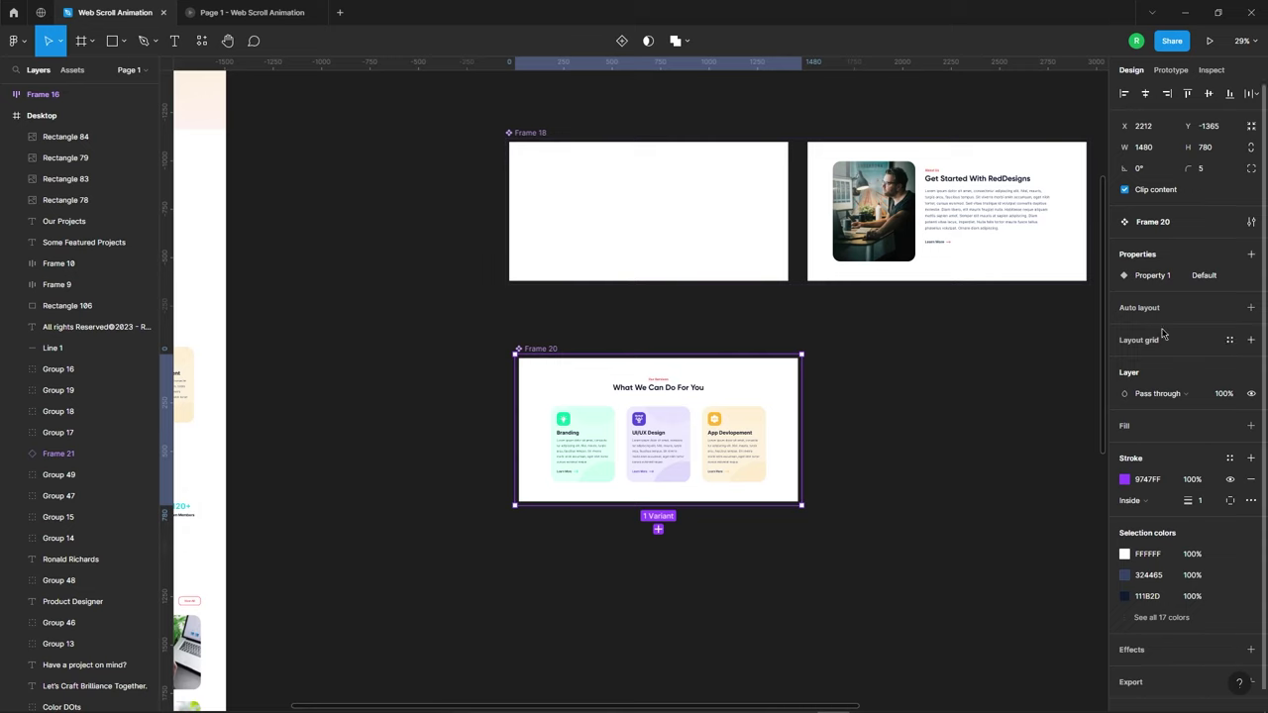
left_click(1250, 308)
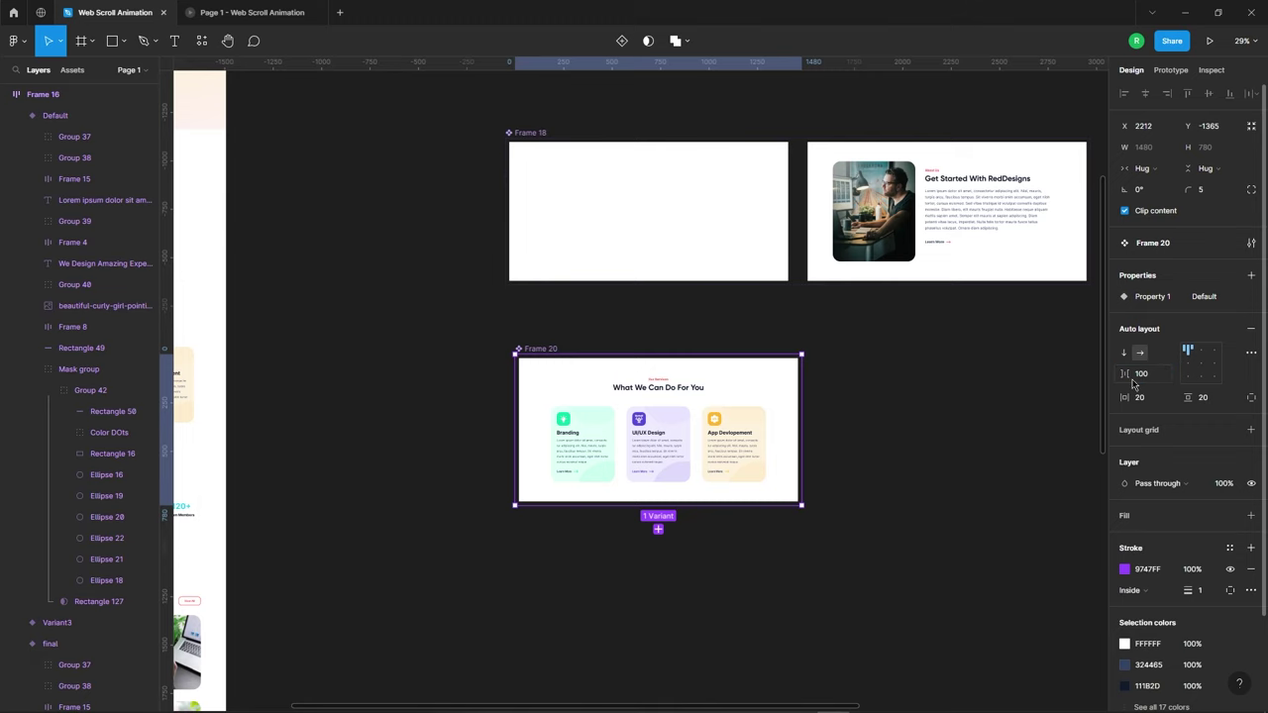
Duplicate the Default variant to create Variant2 beside it.
left_click(724, 447)
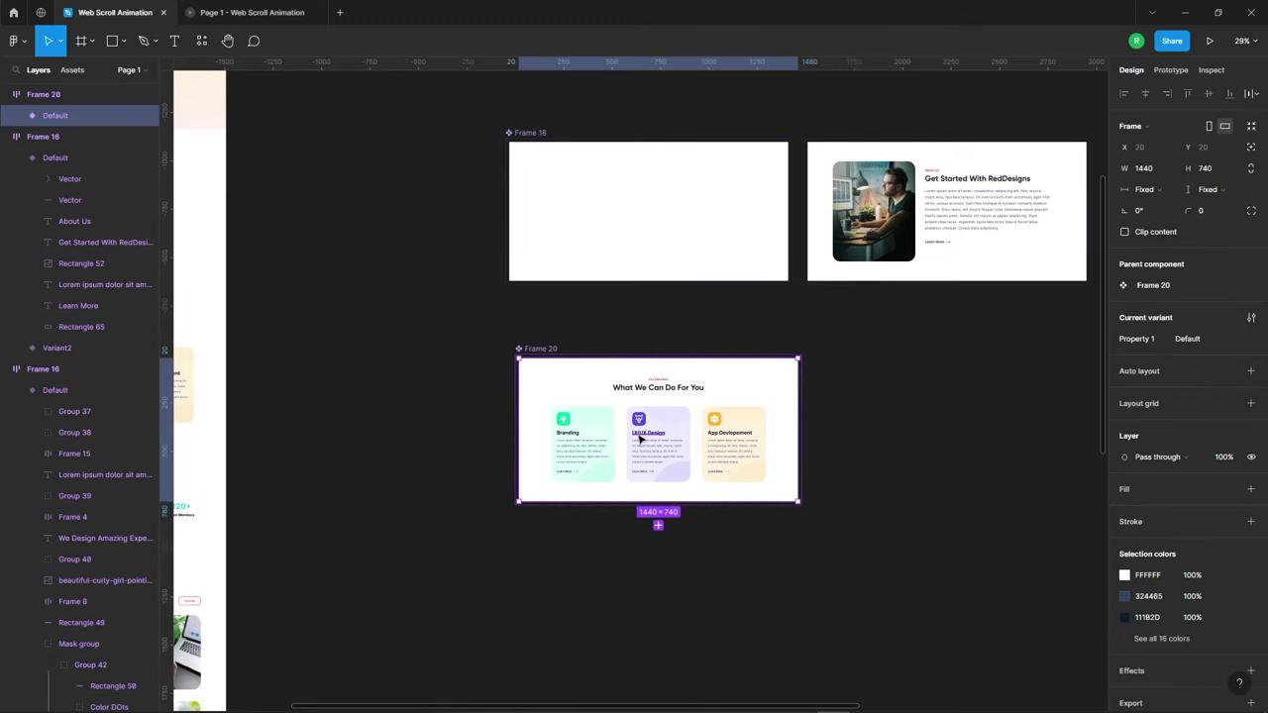
key("ctrl+d")
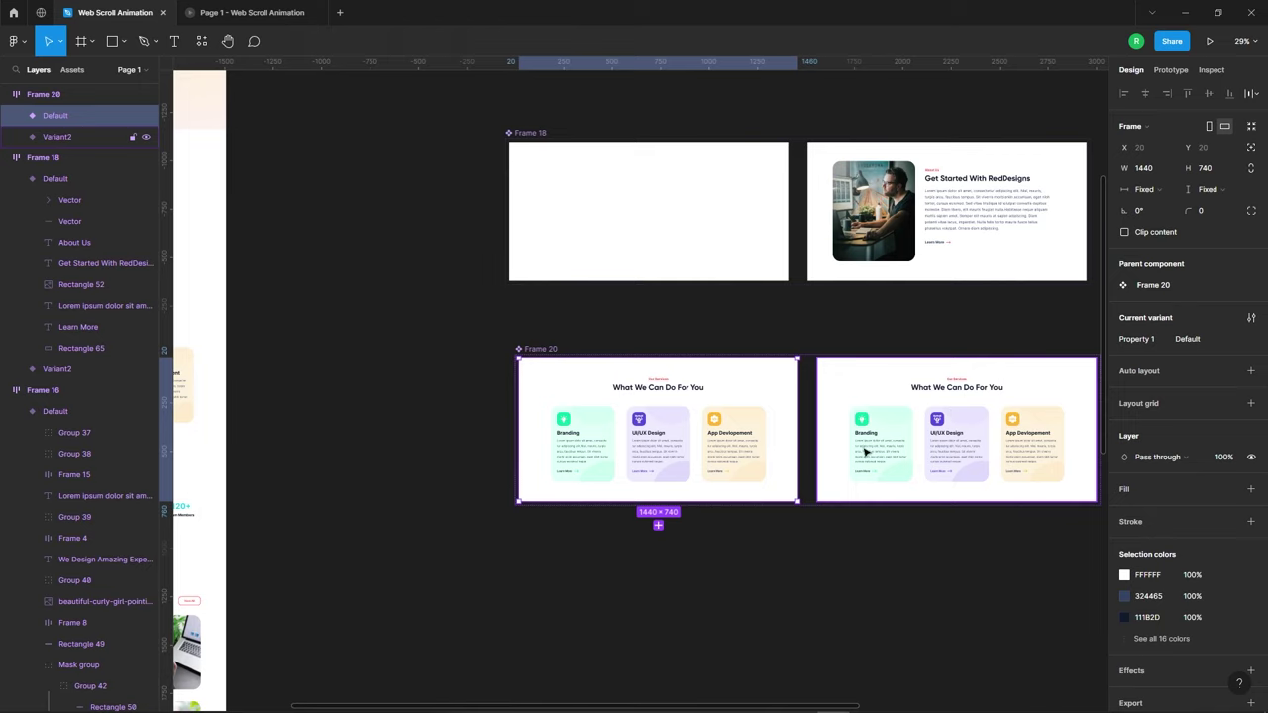
scroll(580, 371, "up", 5, "ctrl")
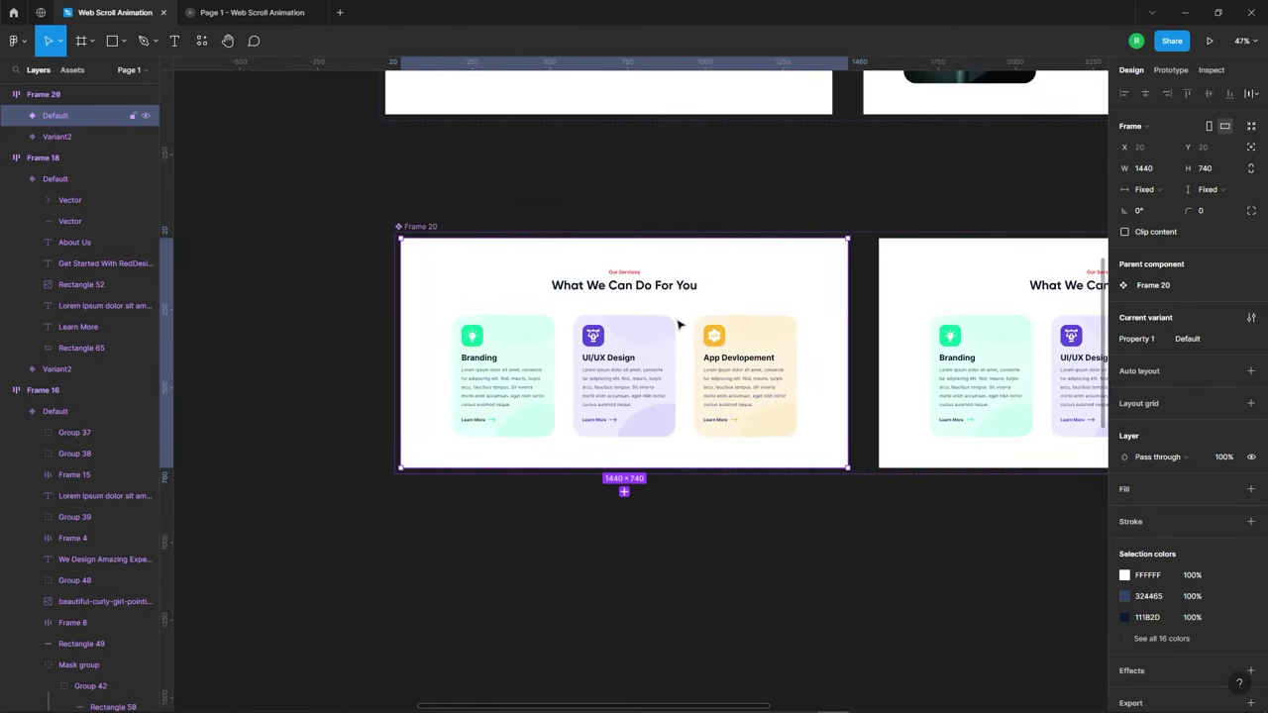
scroll(513, 365, "up", 3, "ctrl")
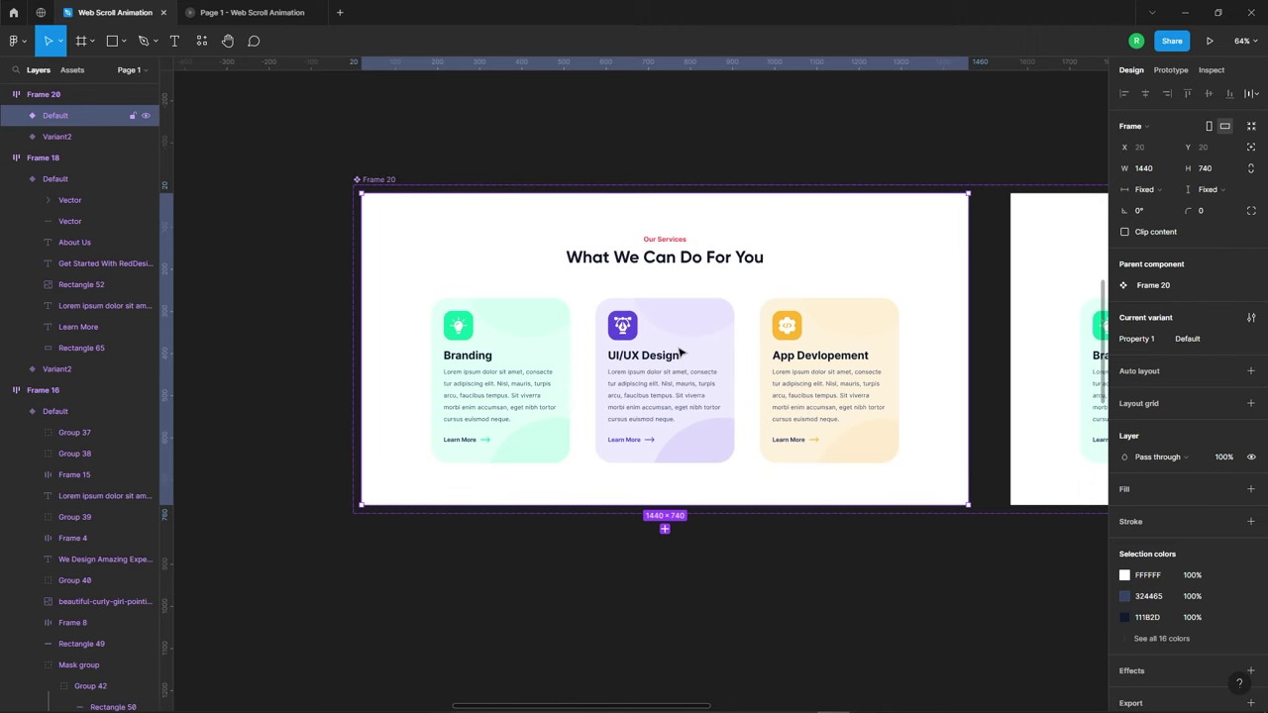
Proportionally shrink the Branding card's icon to a tiny square.
left_click(680, 351)
left_click(829, 268)
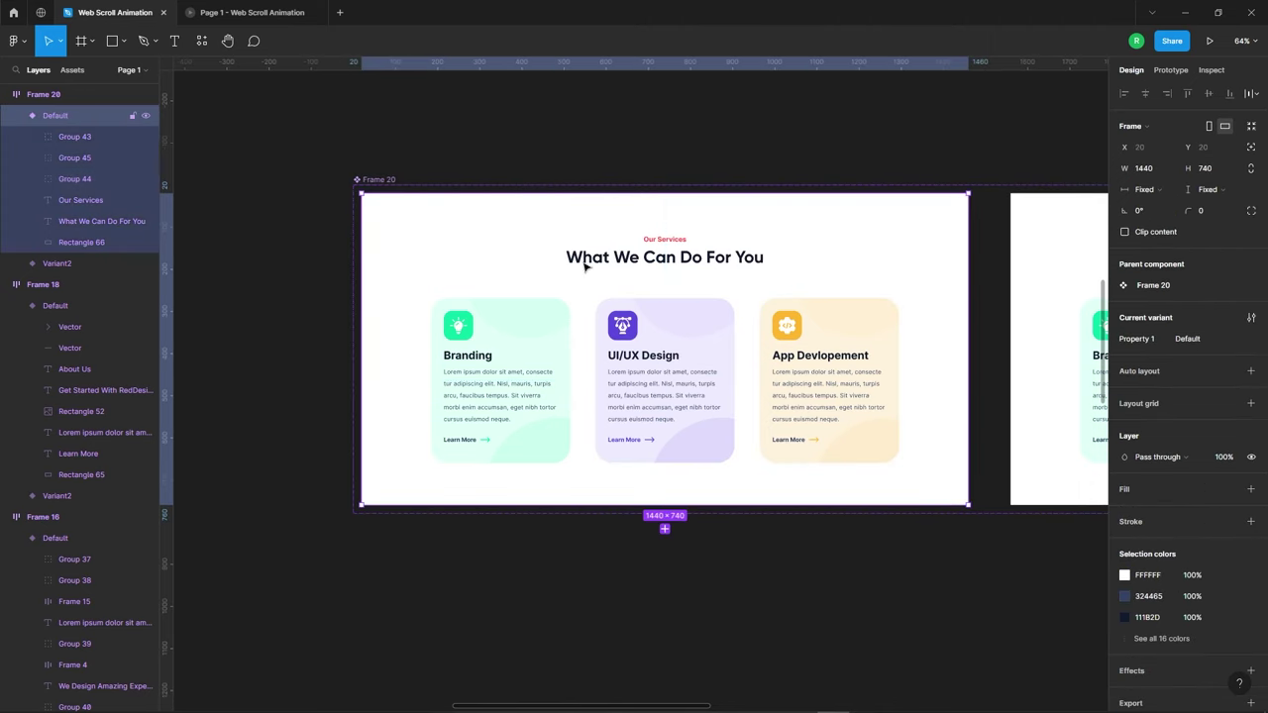
scroll(475, 326, "up", 5, "ctrl")
left_click(452, 330)
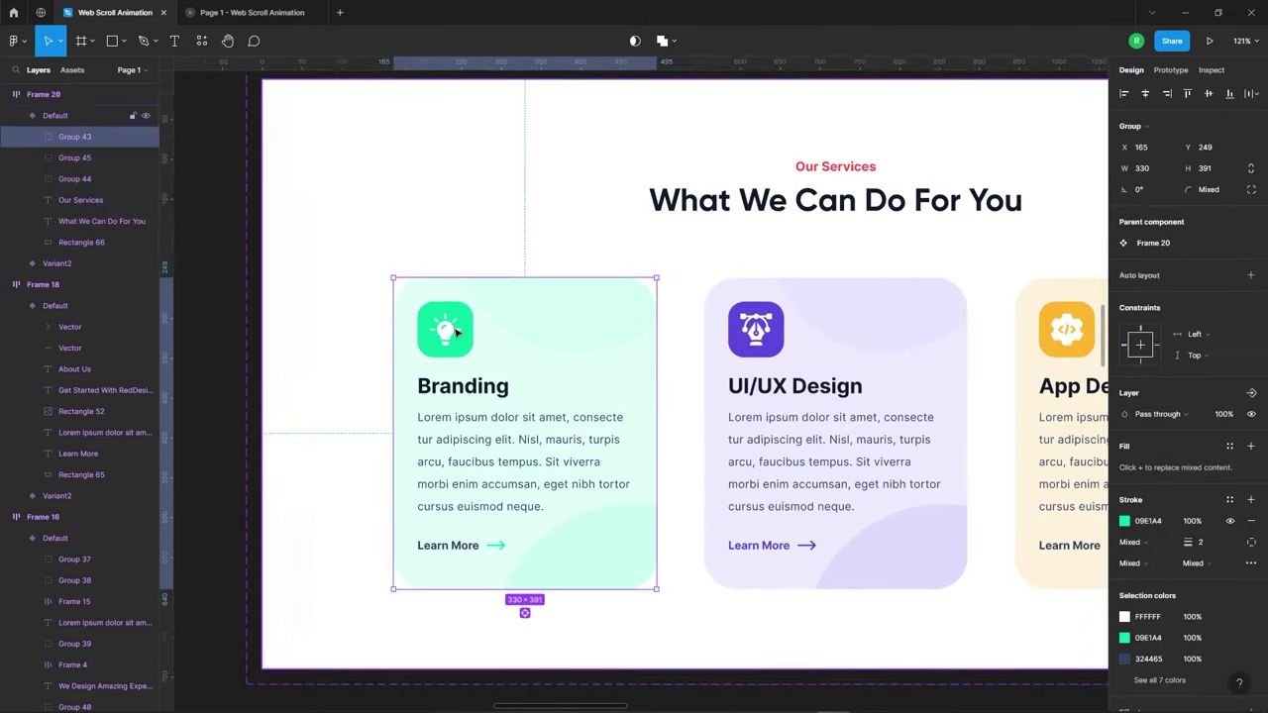
scroll(453, 329, "up", 2, "ctrl")
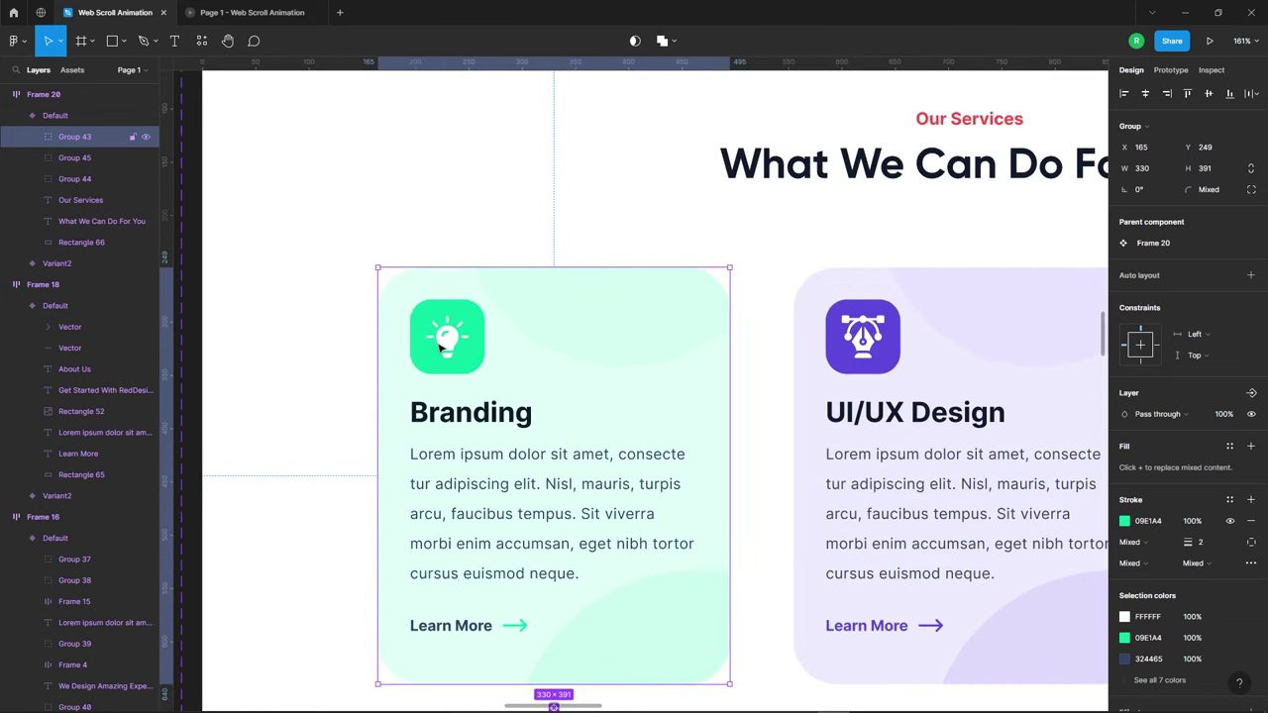
double_click(445, 342)
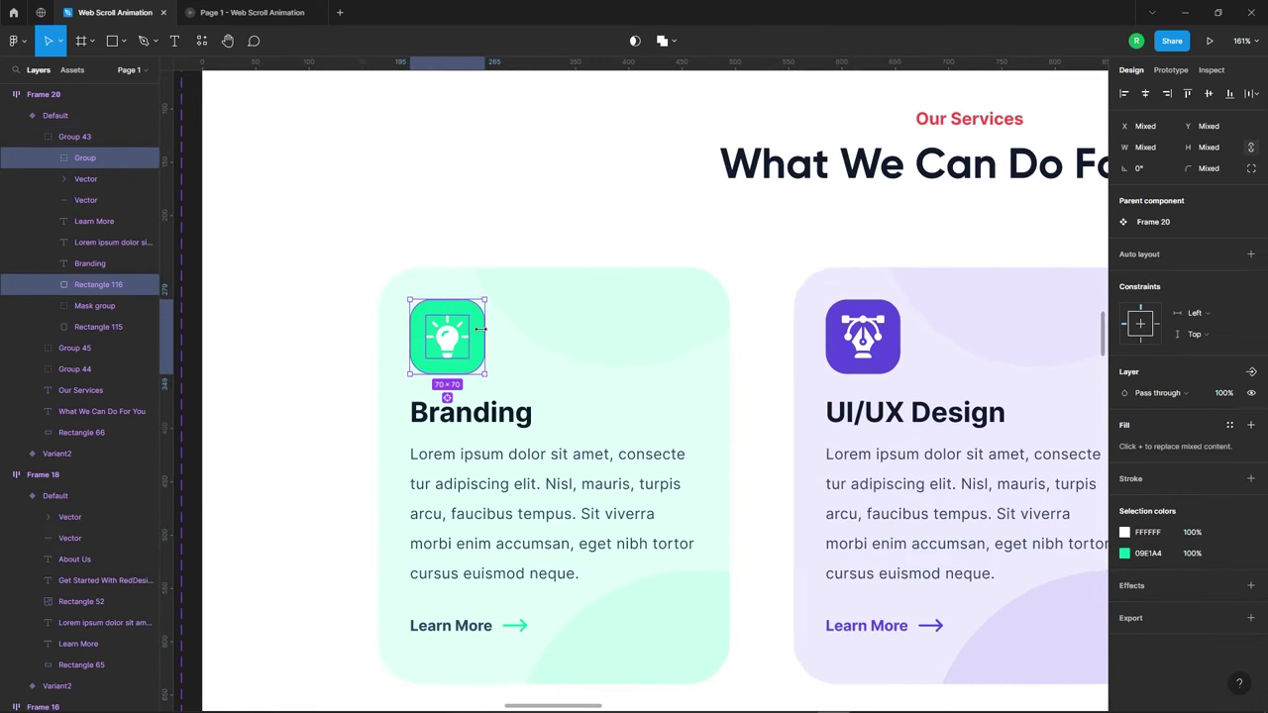
left_click(60, 40)
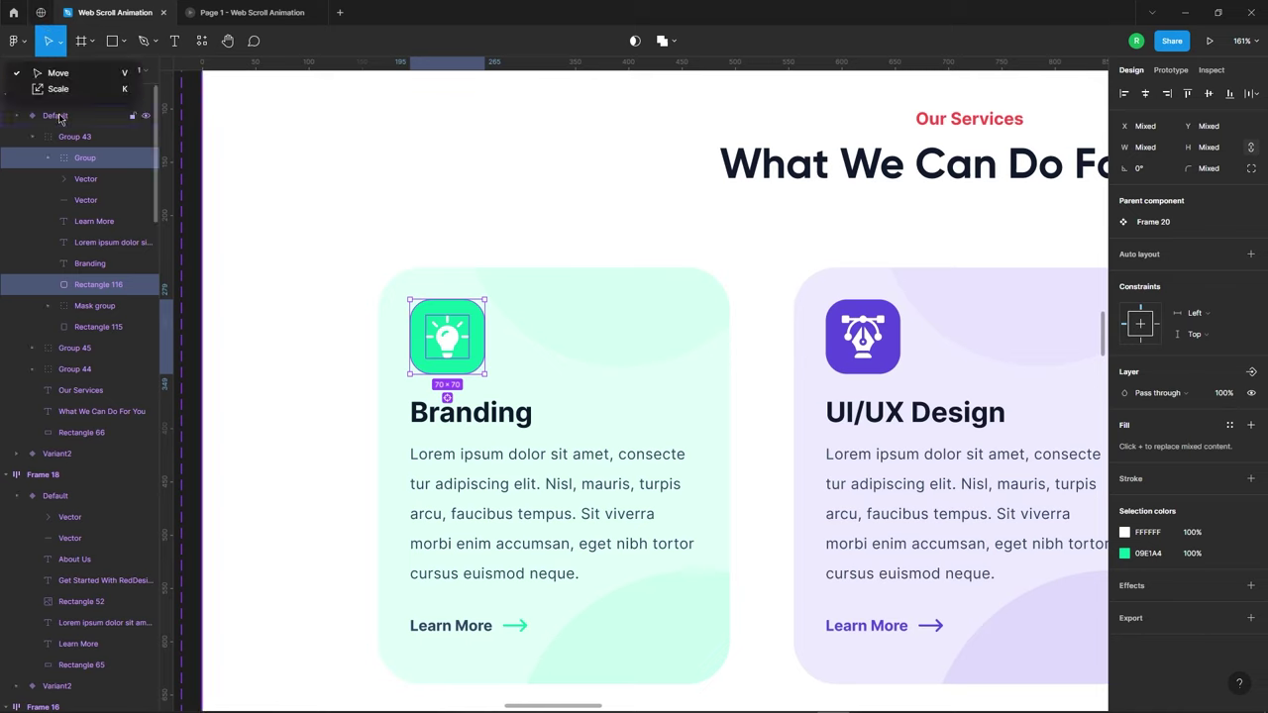
left_click(66, 89)
left_click_drag(486, 337, 456, 340)
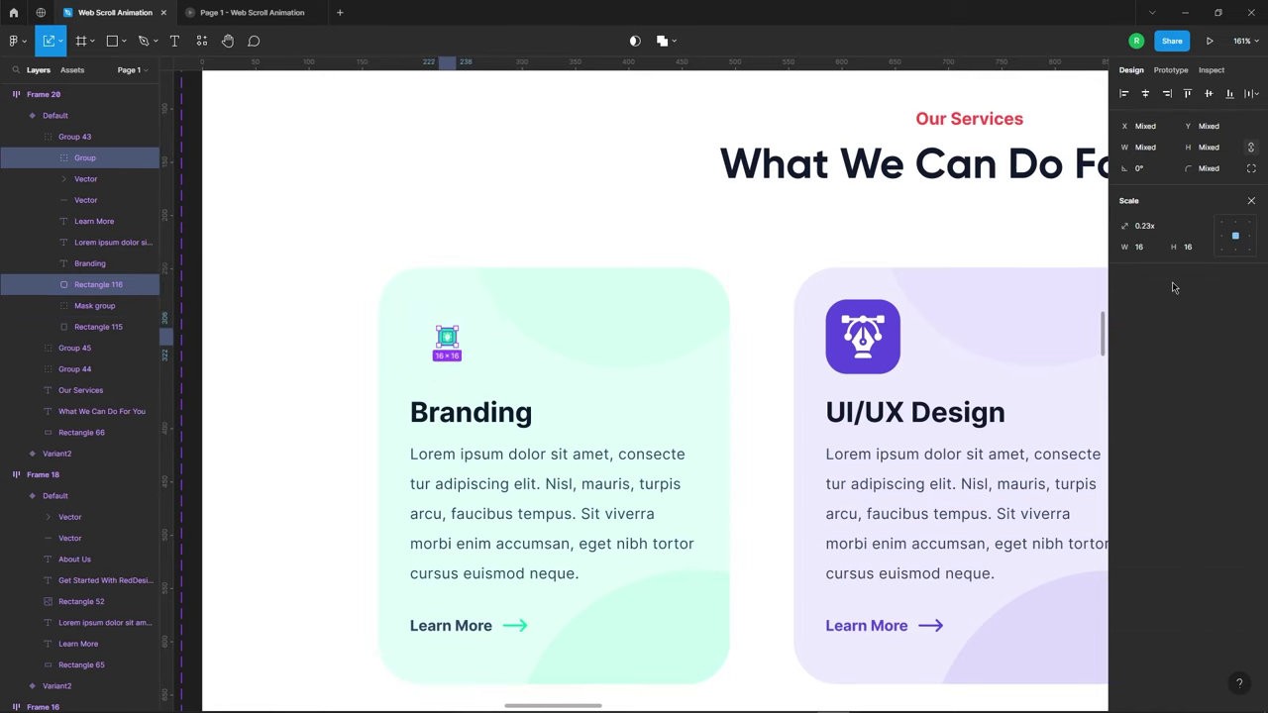
left_click(1252, 202)
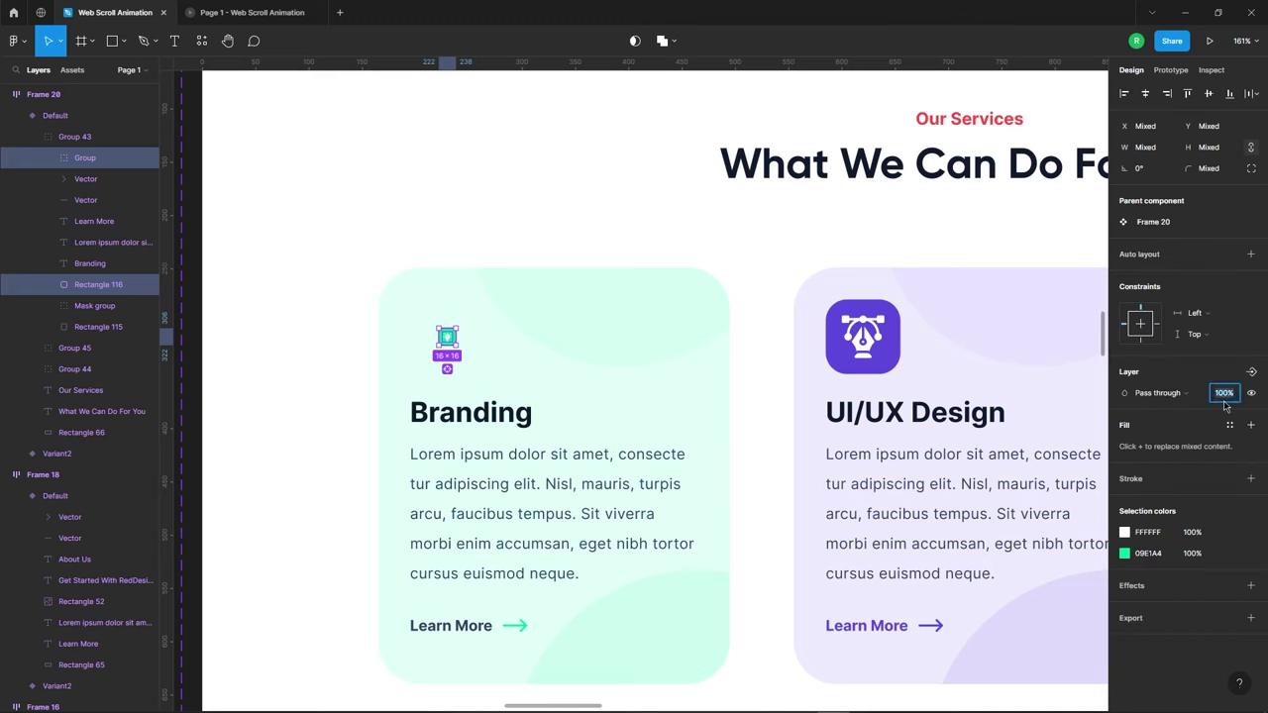
Shrink the UI/UX Design icon and its purple background, setting opacity to 0%.
left_click(869, 355)
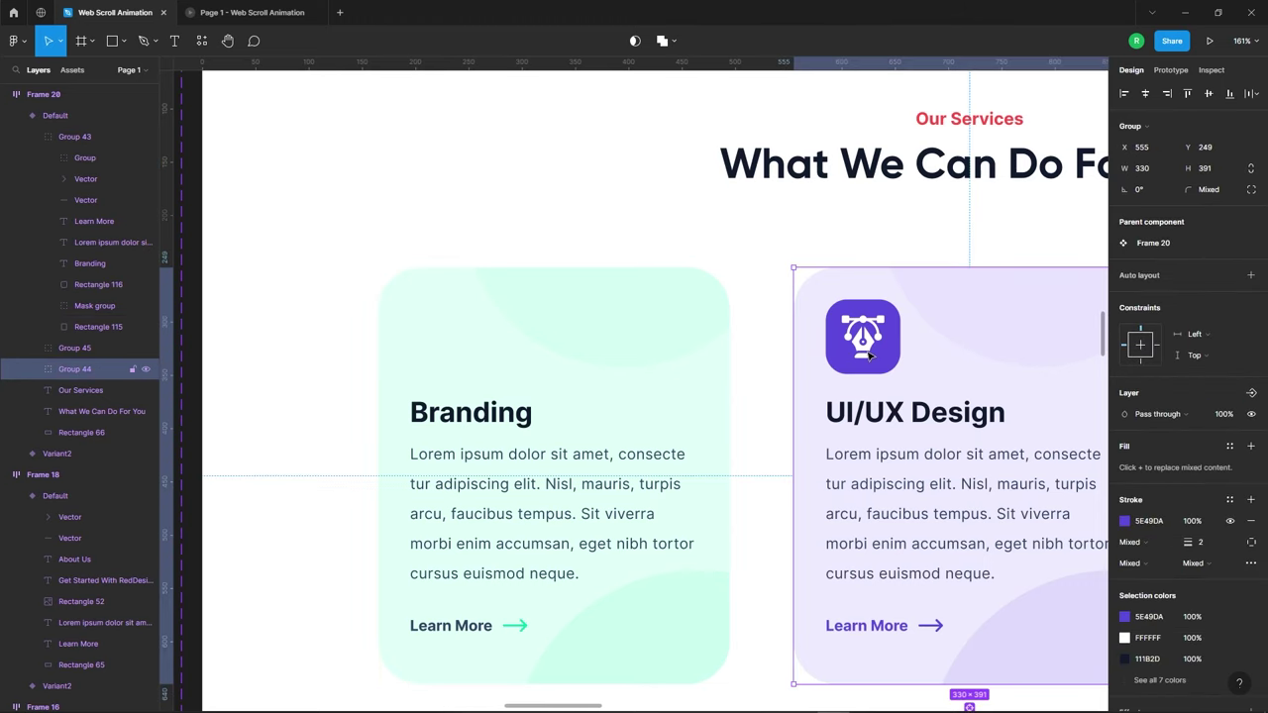
left_click(897, 338, "shift")
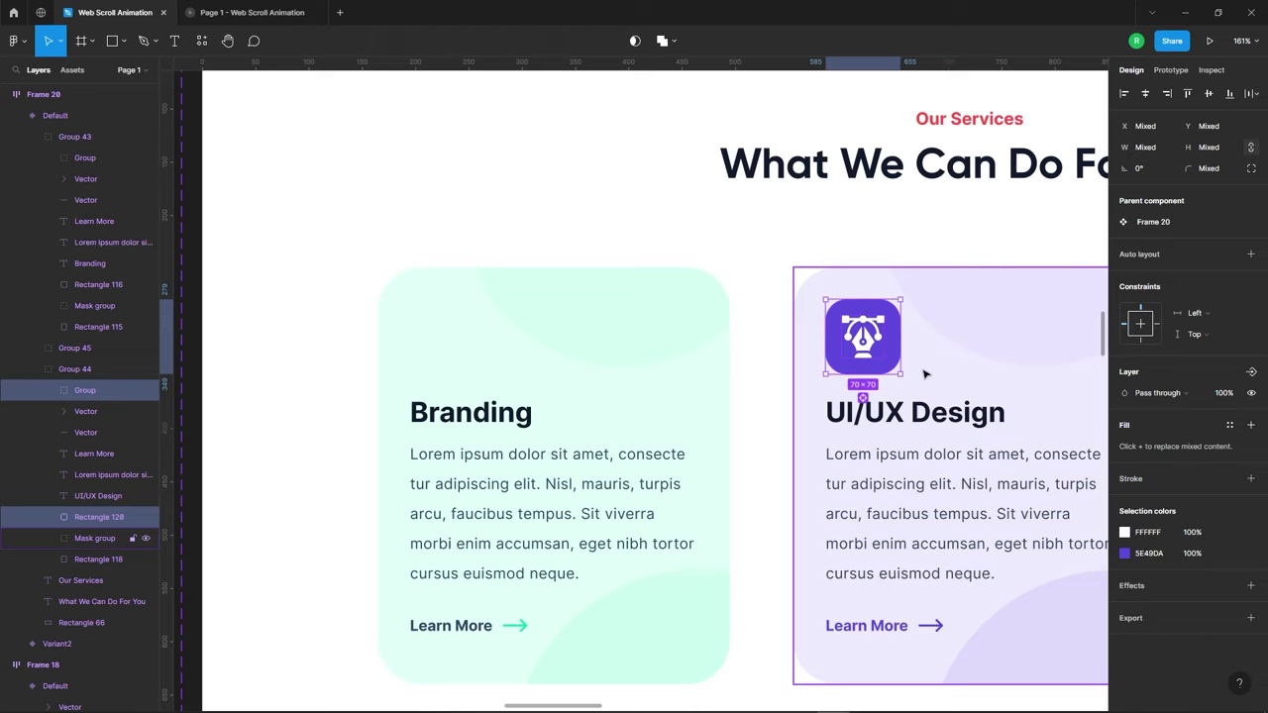
key("k")
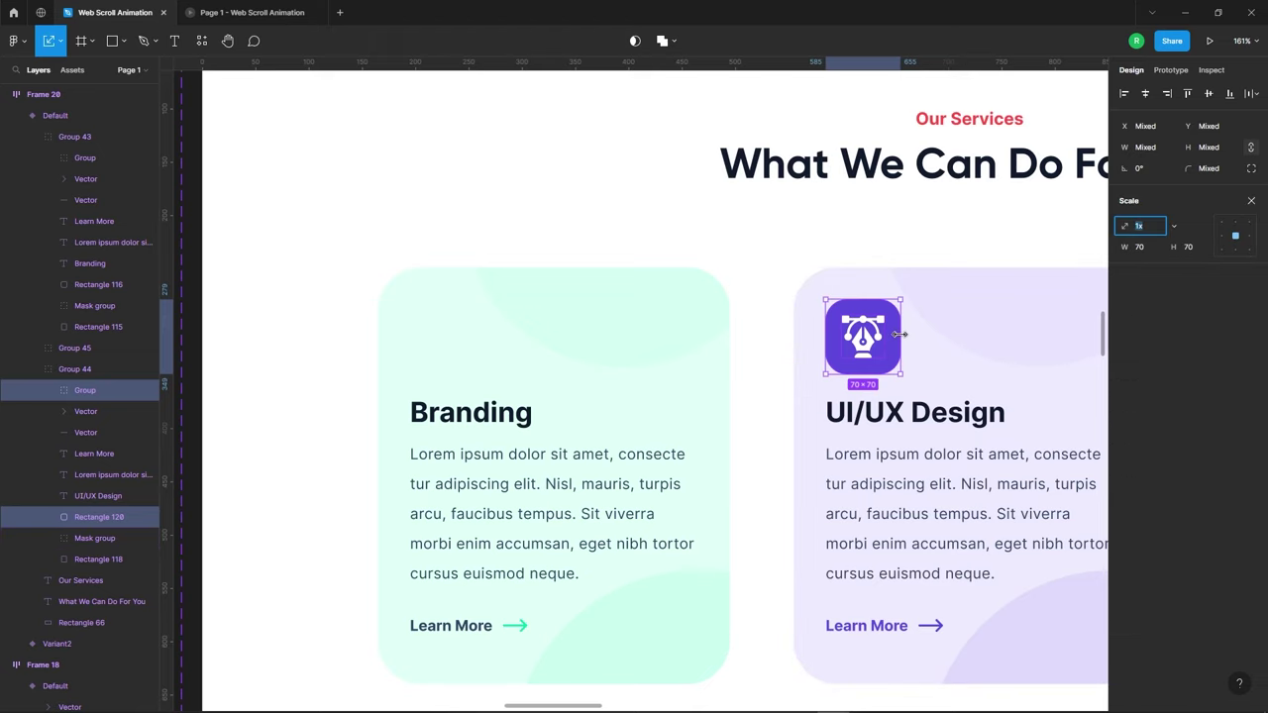
left_click_drag(901, 339, 876, 342)
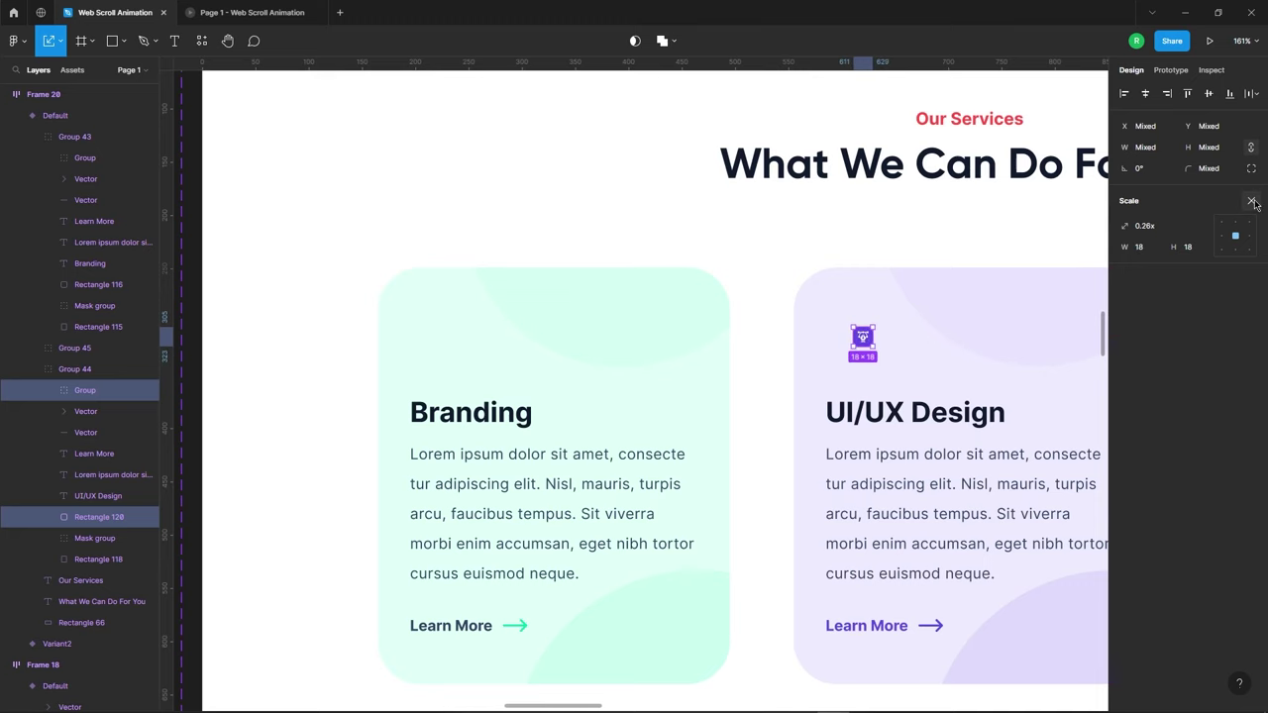
left_click(1252, 202)
key("Return")
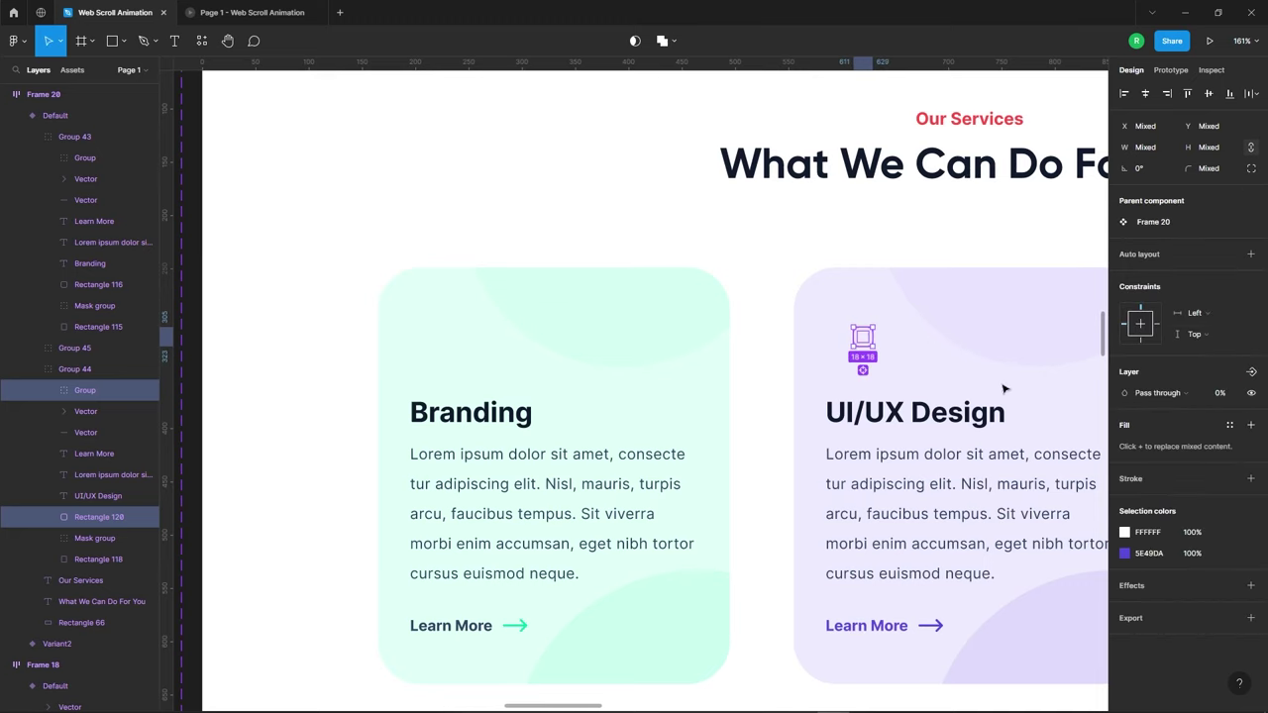
scroll(342, 280, "down", 5)
scroll(801, 317, "up", 5)
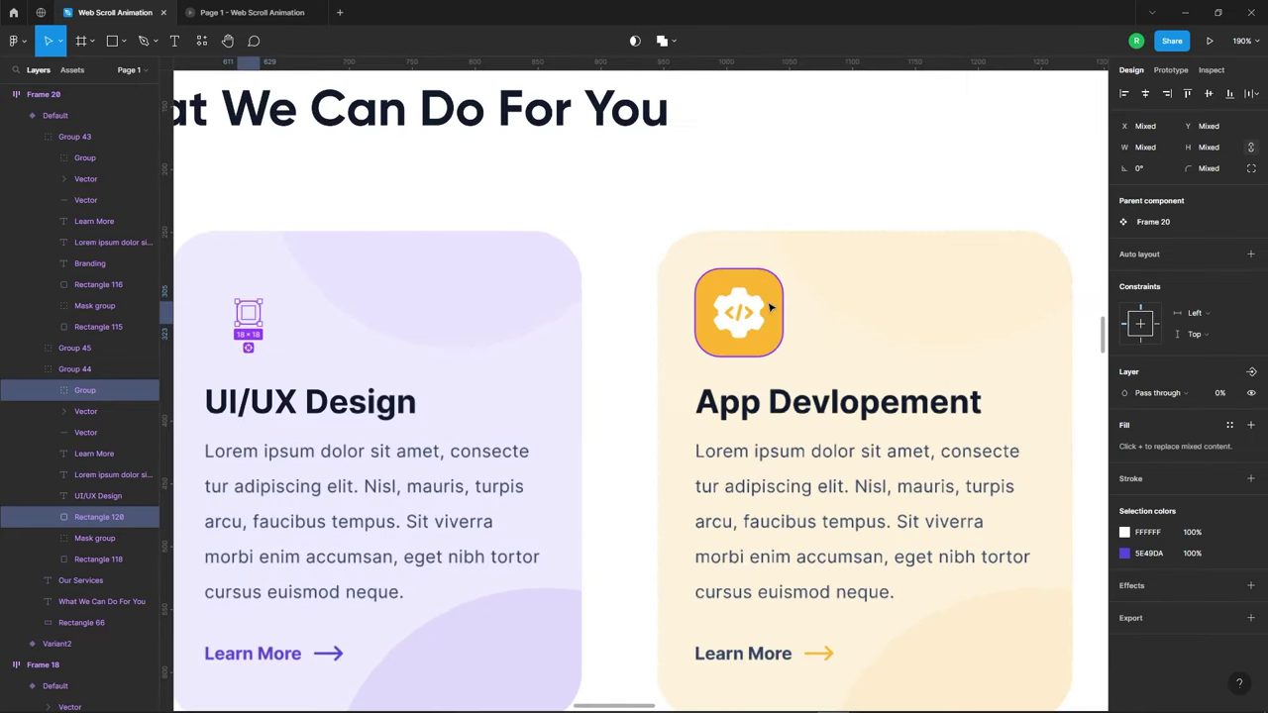
Scale the App Devlopement icon down to 16×16 and set its opacity to 0%.
left_click(770, 303)
double_click(762, 307)
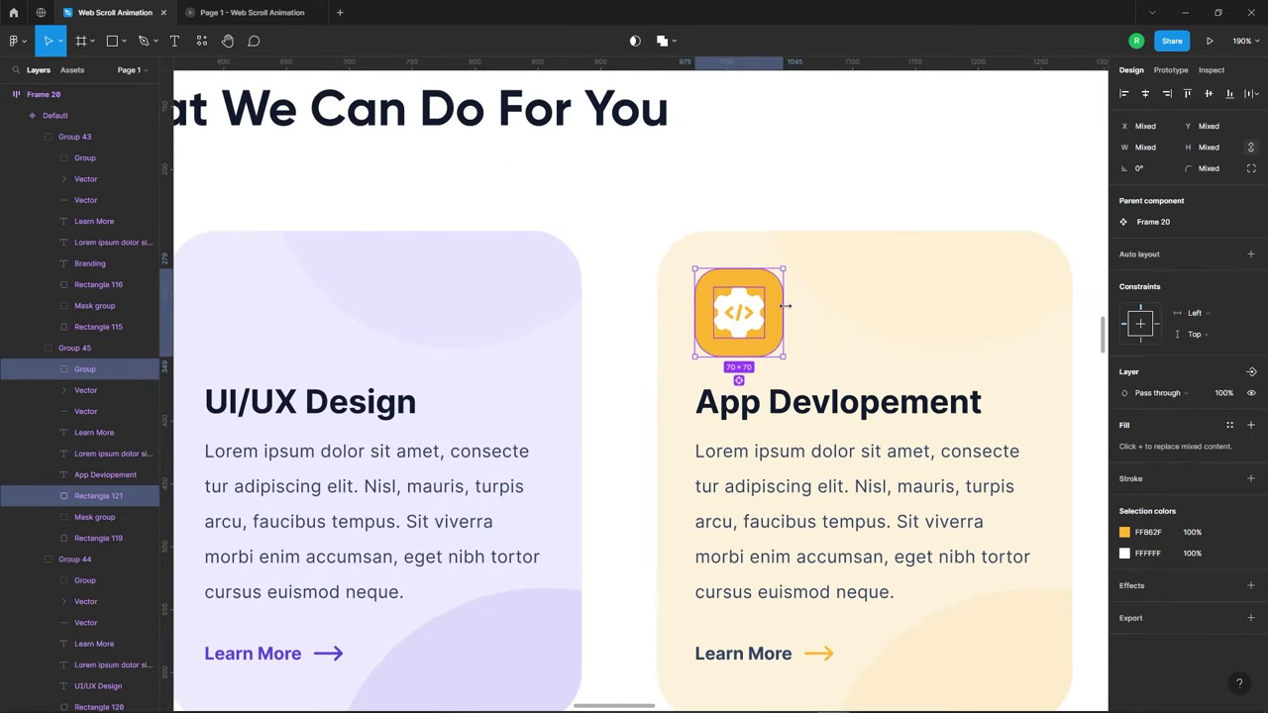
key("k")
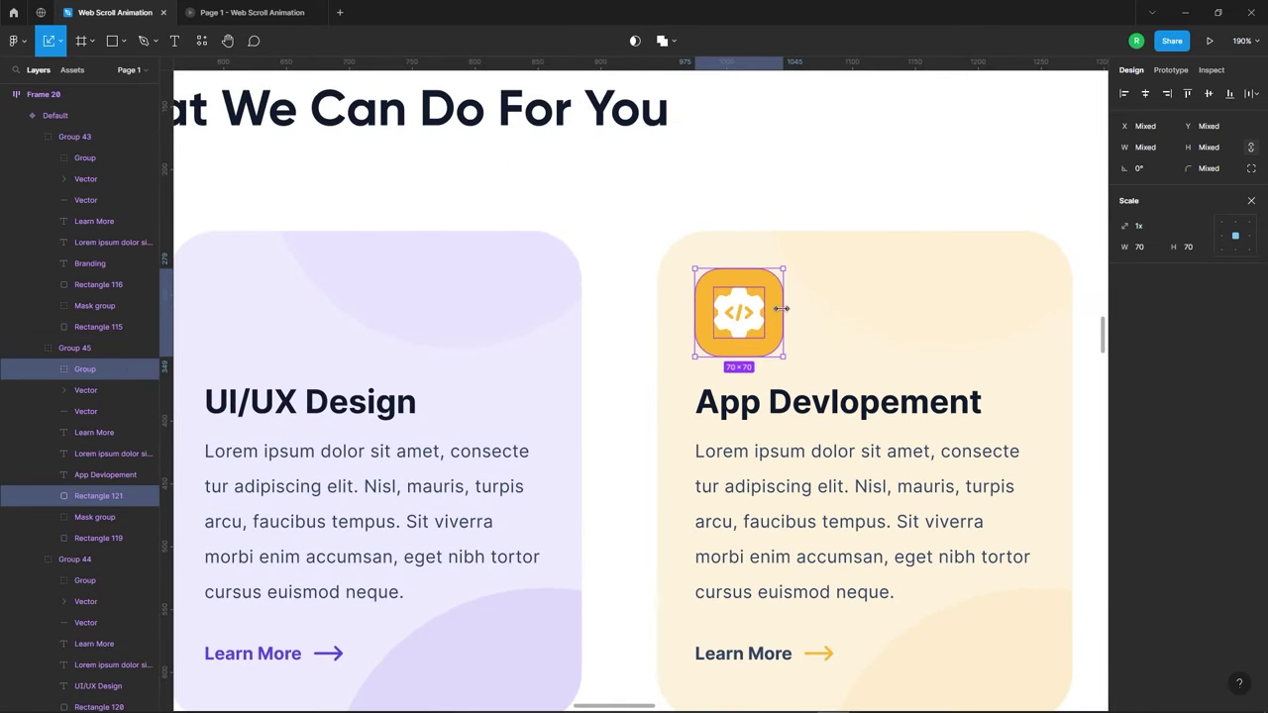
left_click_drag(782, 308, 754, 309)
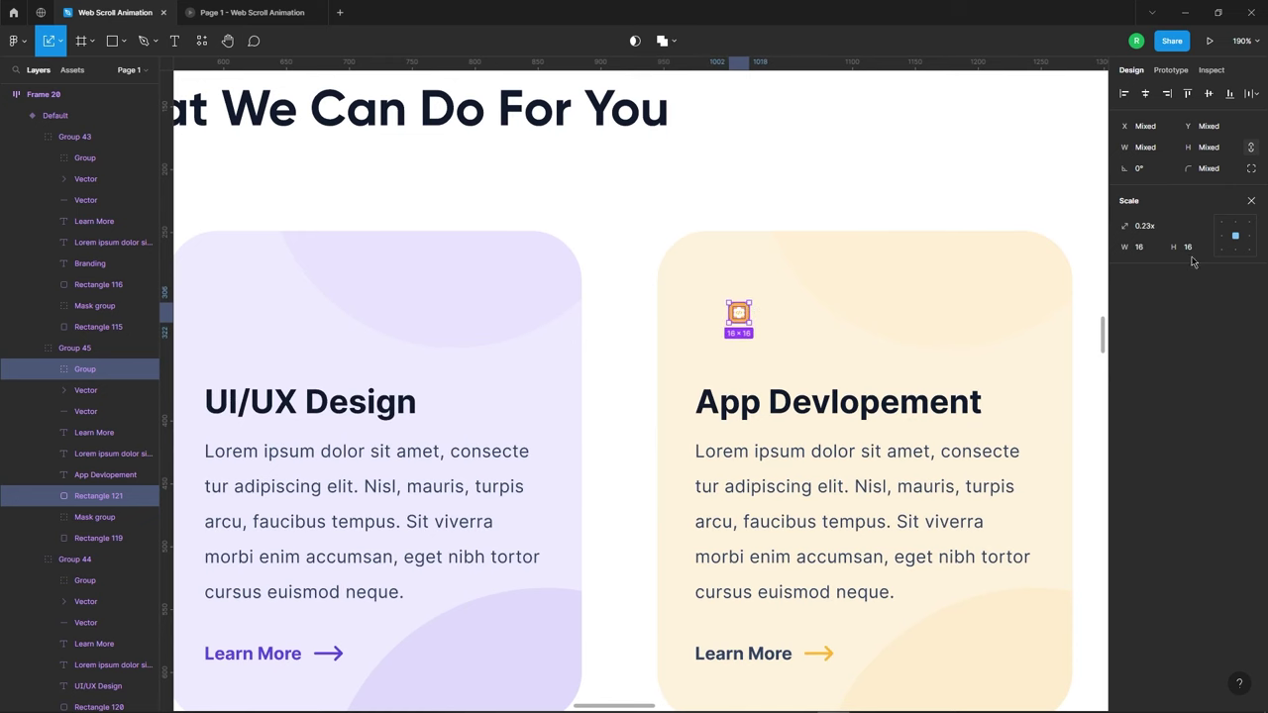
left_click(1247, 202)
type("0")
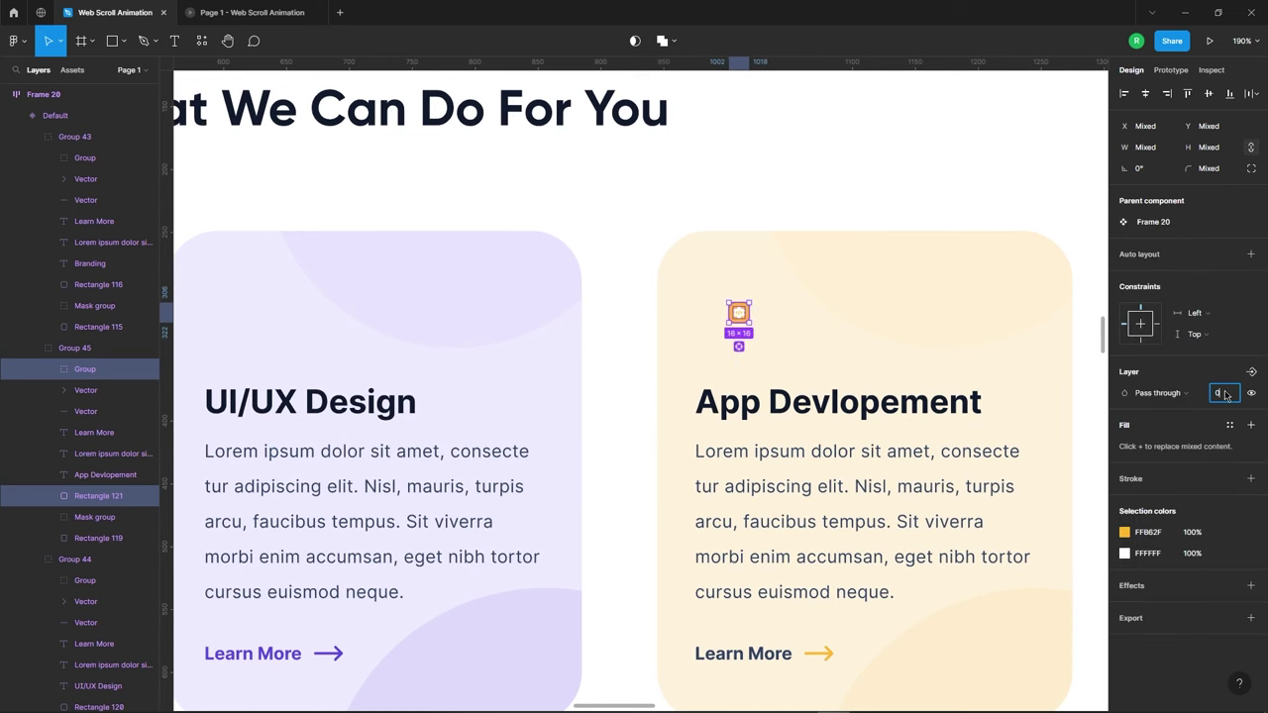
key("Return")
scroll(891, 173, "down", 5)
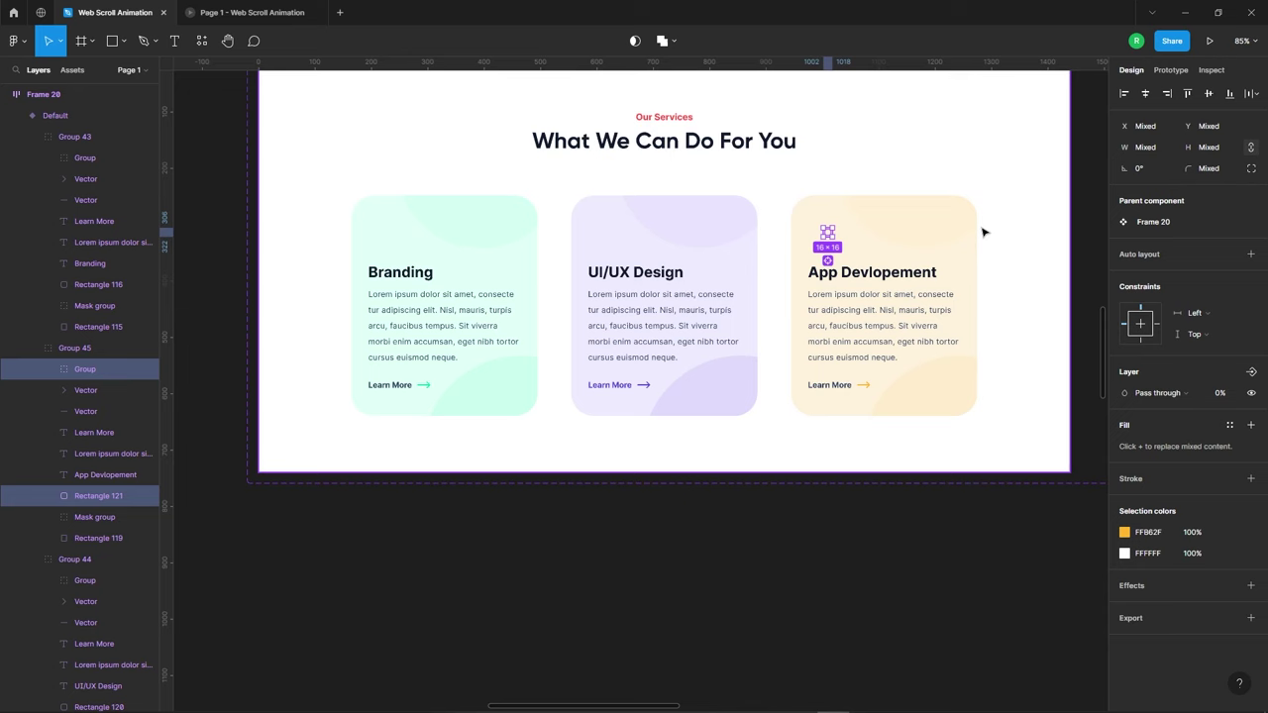
Nudge the Branding, UI/UX Design and App Devlopement top circles upward.
left_click(483, 230, "ctrl")
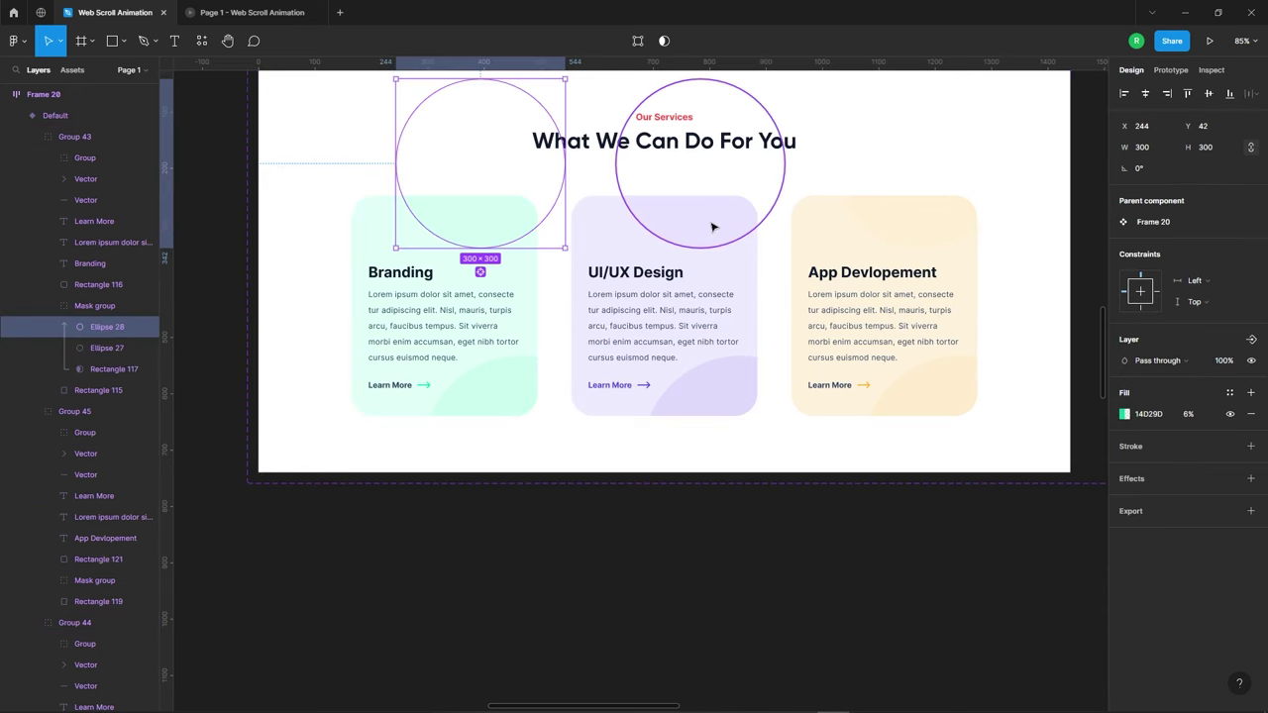
key("shift+Up")
key("shift+Up")
key("shift+Up")
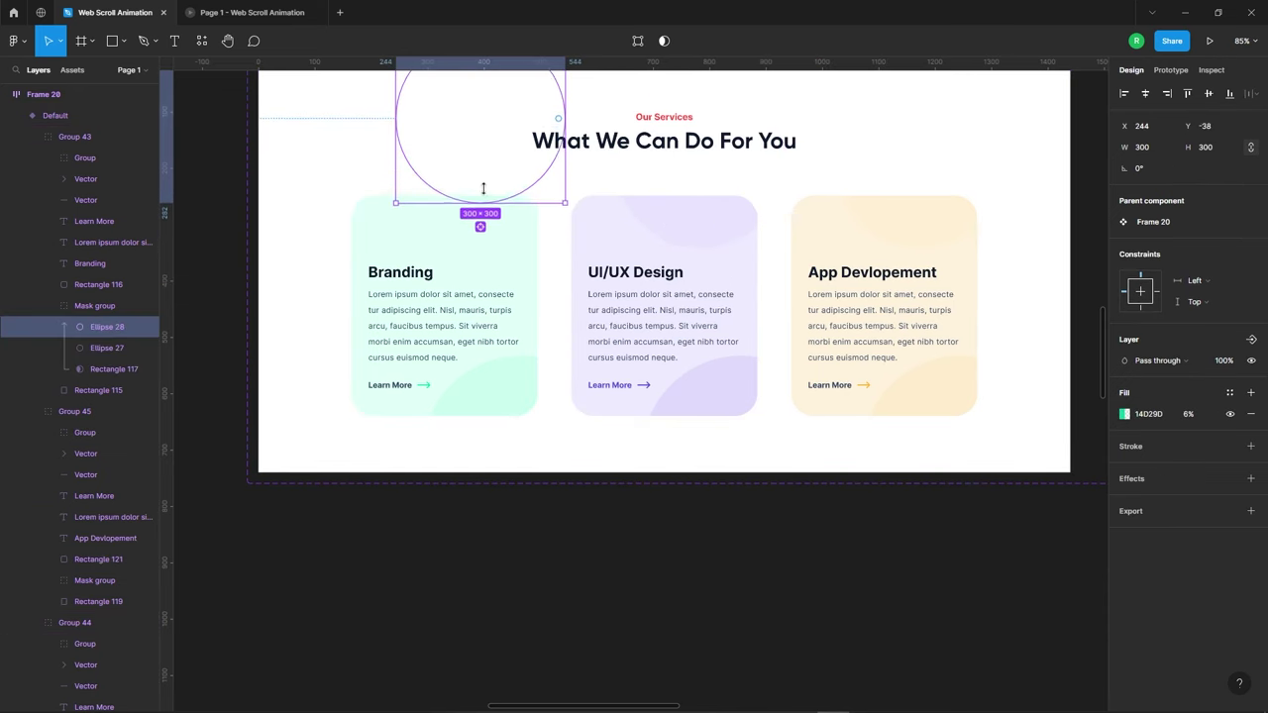
key("shift+Up")
key("shift+Up")
key("shift+Up")
key("shift+Up")
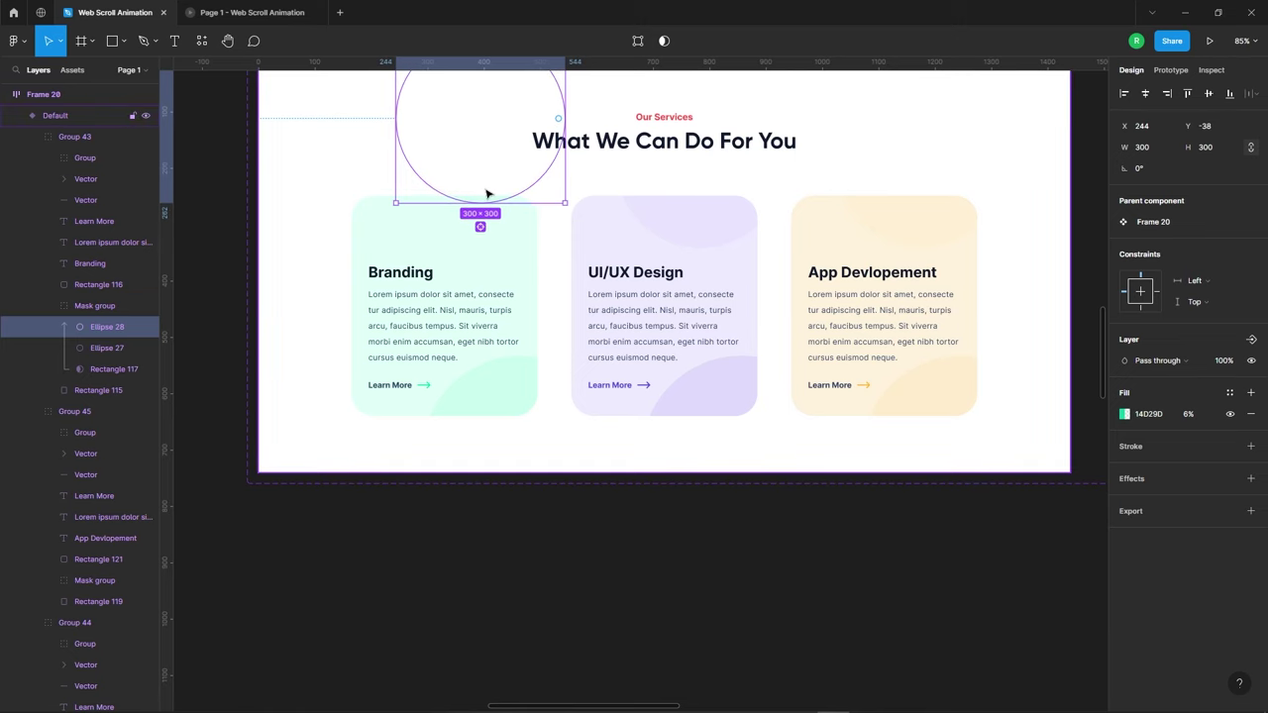
left_click(731, 235, "ctrl")
key("shift+Up")
key("shift+Up")
key("shift+Up")
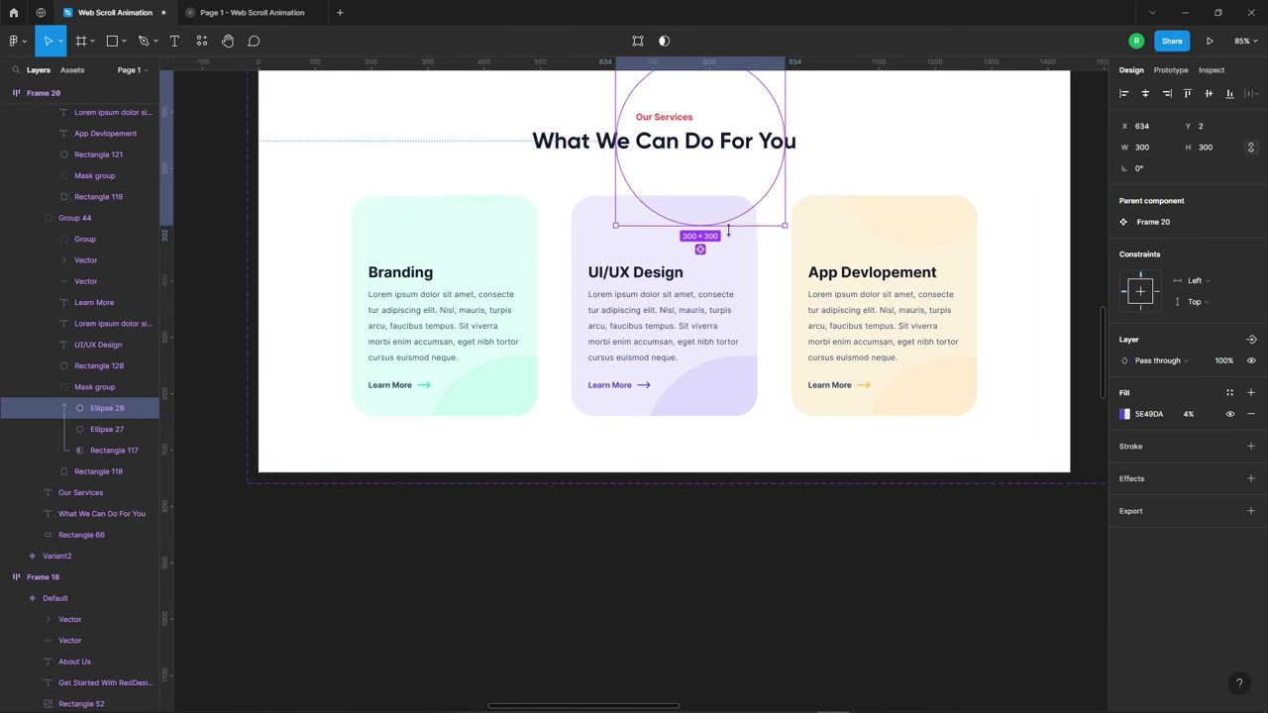
key("shift+Up")
key("shift+Up")
key("shift+Up")
key("shift+Up")
left_click(942, 240, "ctrl")
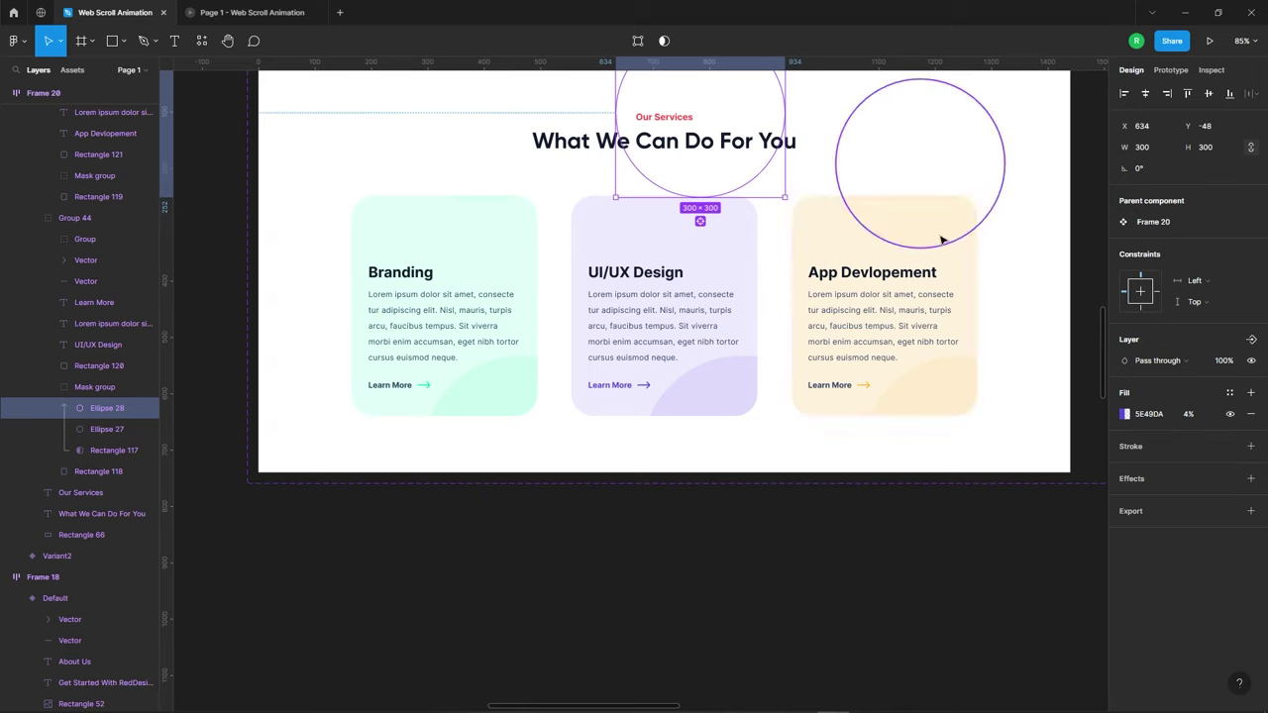
key("shift+Up")
key("shift+Up")
key("shift+Up")
key("shift+Up")
key("shift+Up")
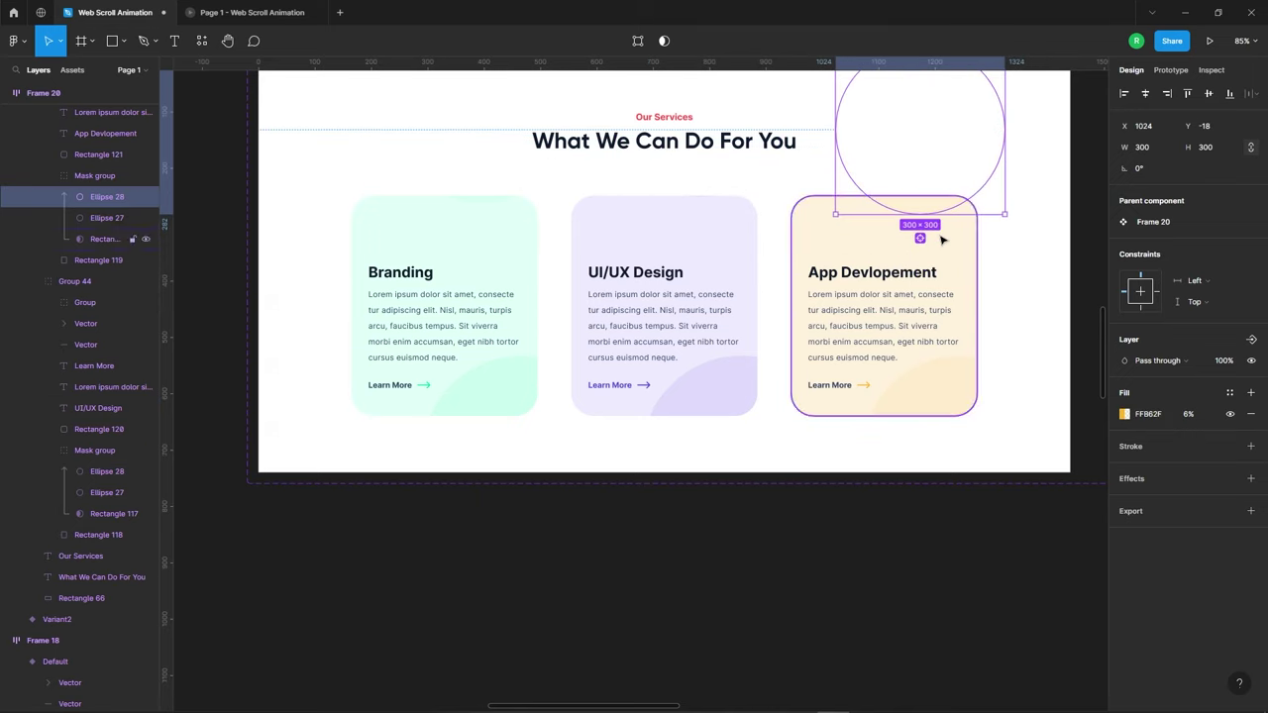
key("shift+Up")
key("shift+Up")
key("shift+Up")
key("shift+Up")
Nudge the UI/UX Design, App Devlopement and Branding bottom circles downward out of the cards.
left_click(726, 385, "ctrl")
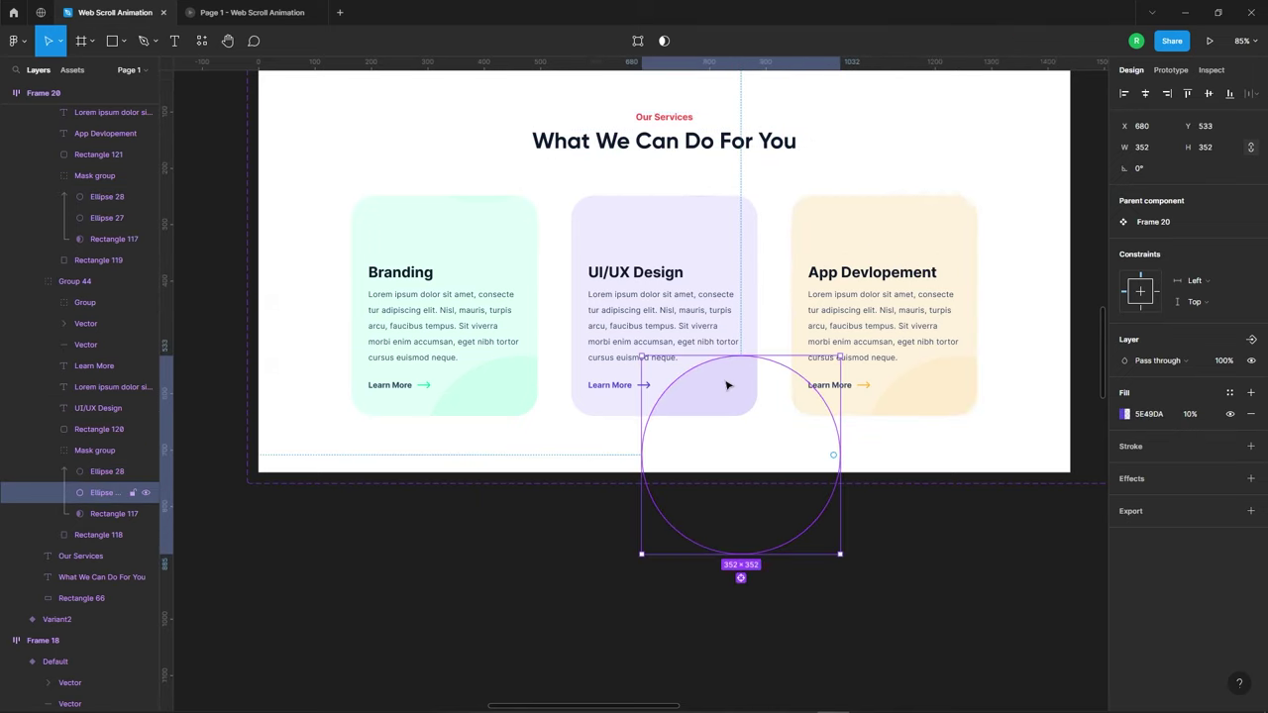
key("shift+Down")
key("shift+Down")
key("shift+Down")
key("shift+Down")
key("shift+Down")
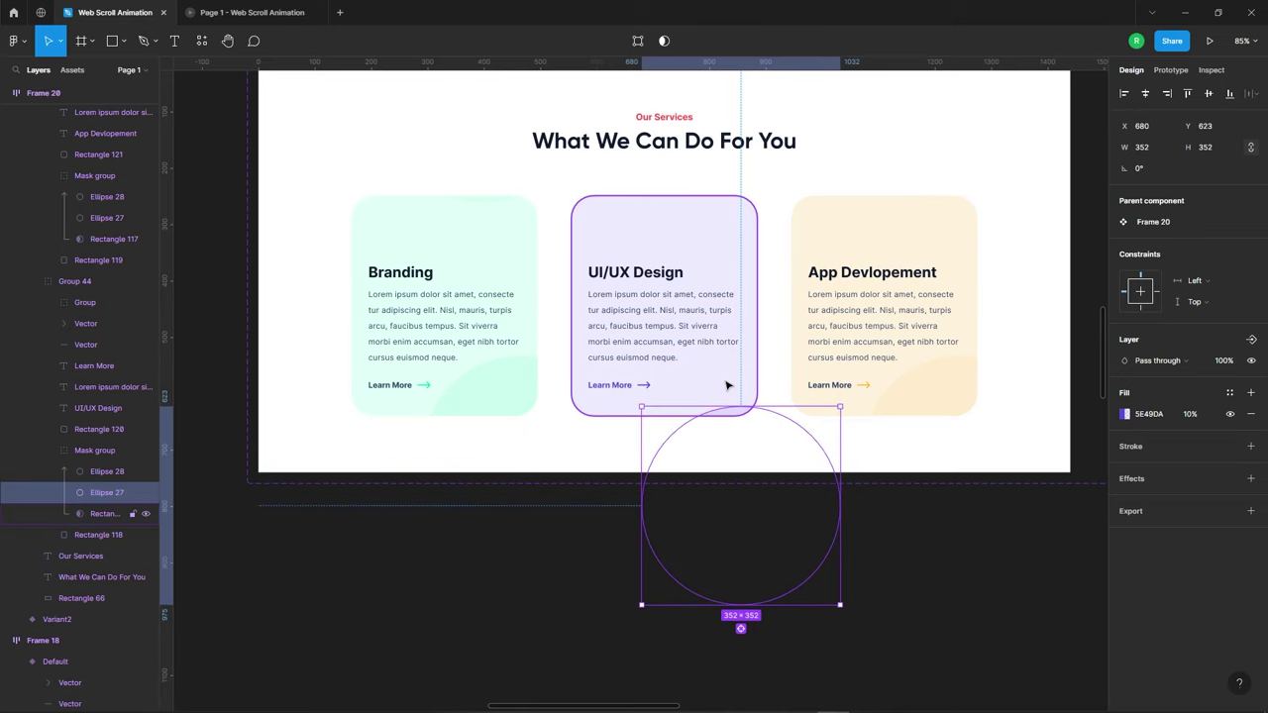
key("shift+Down")
key("shift+Down")
left_click(979, 406, "ctrl")
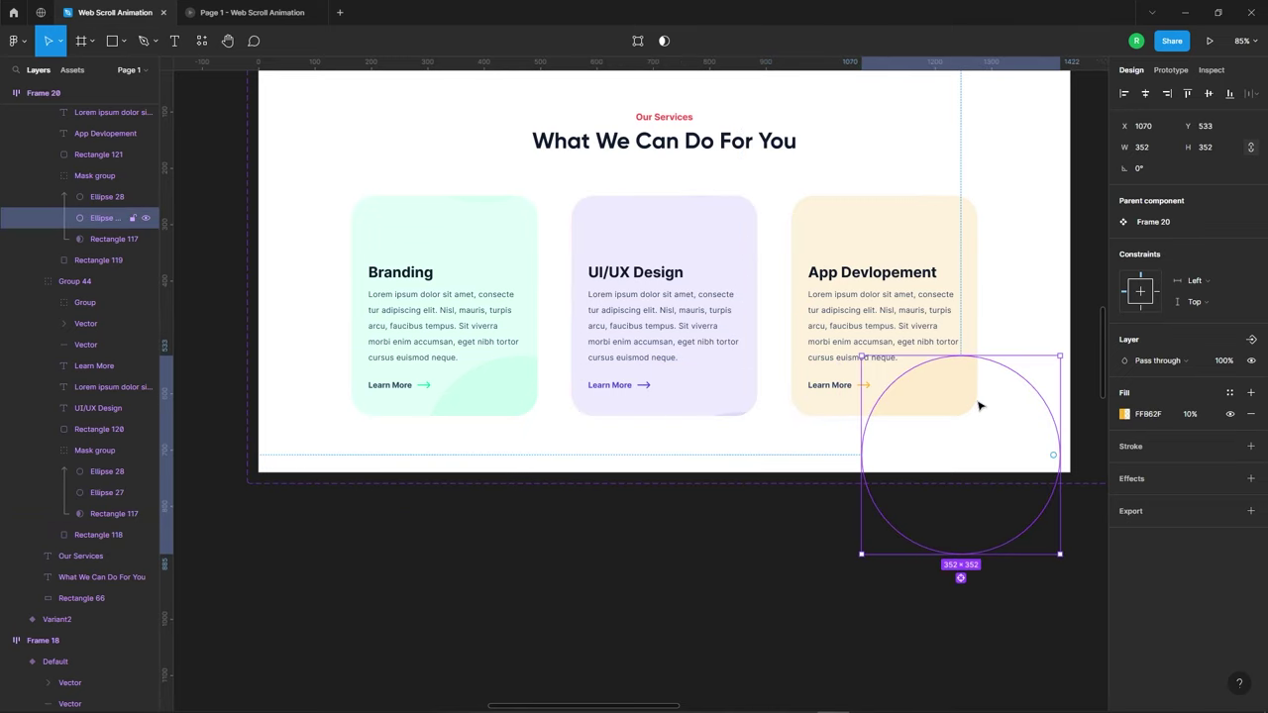
key("shift+Down")
key("shift+Down")
key("shift+Down")
key("shift+Down")
key("shift+Down")
key("shift+Down")
key("shift+Down")
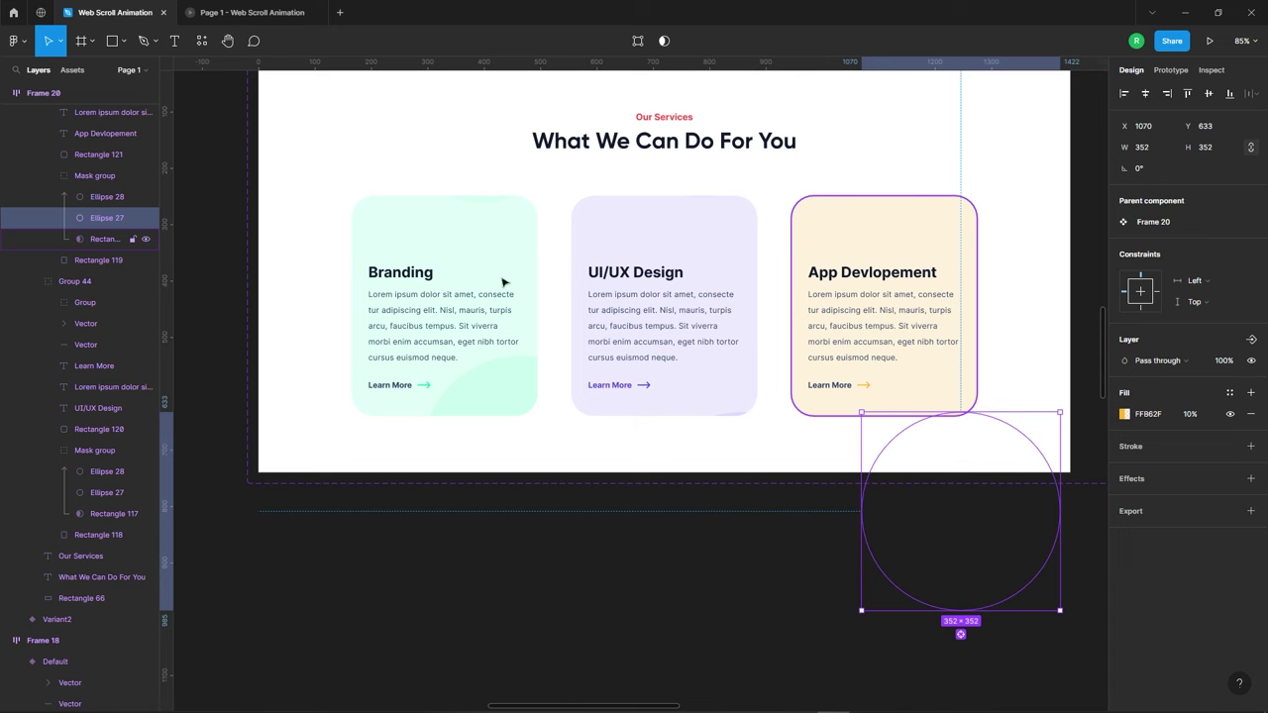
left_click(455, 406, "ctrl")
key("shift+Down")
key("shift+Down")
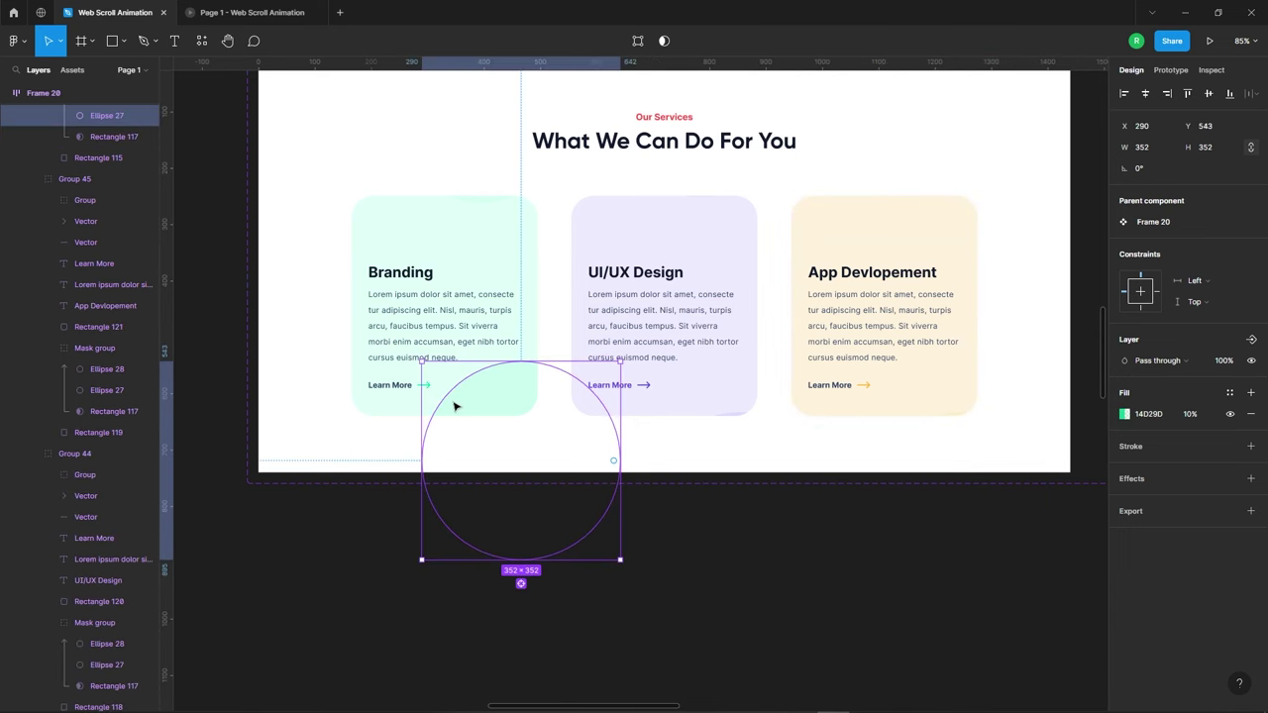
key("shift+Down")
key("shift+Down")
key("shift+Down")
key("shift+Down")
key("shift+Down")
key("shift+Down")
scroll(487, 289, "down", 5)
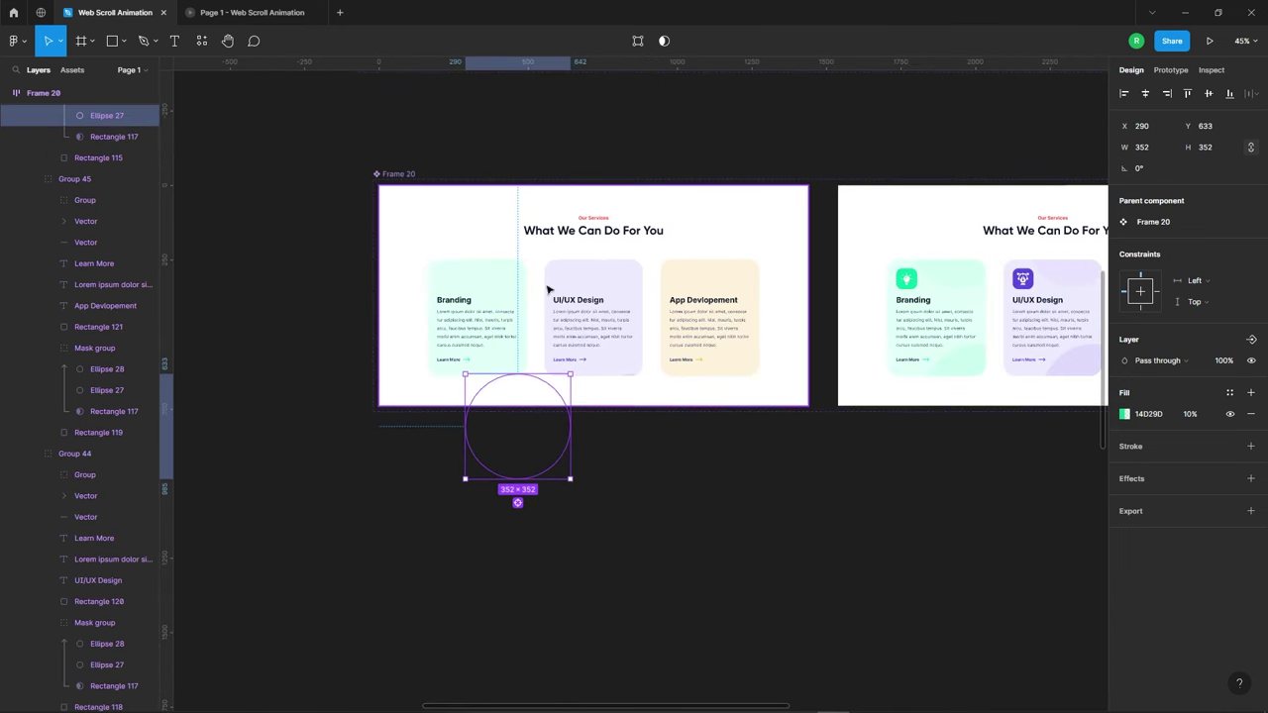
left_click(531, 271)
double_click(578, 304)
Push the UI/UX Design and App Devlopement cards down below the frame.
scroll(660, 328, "up", 1)
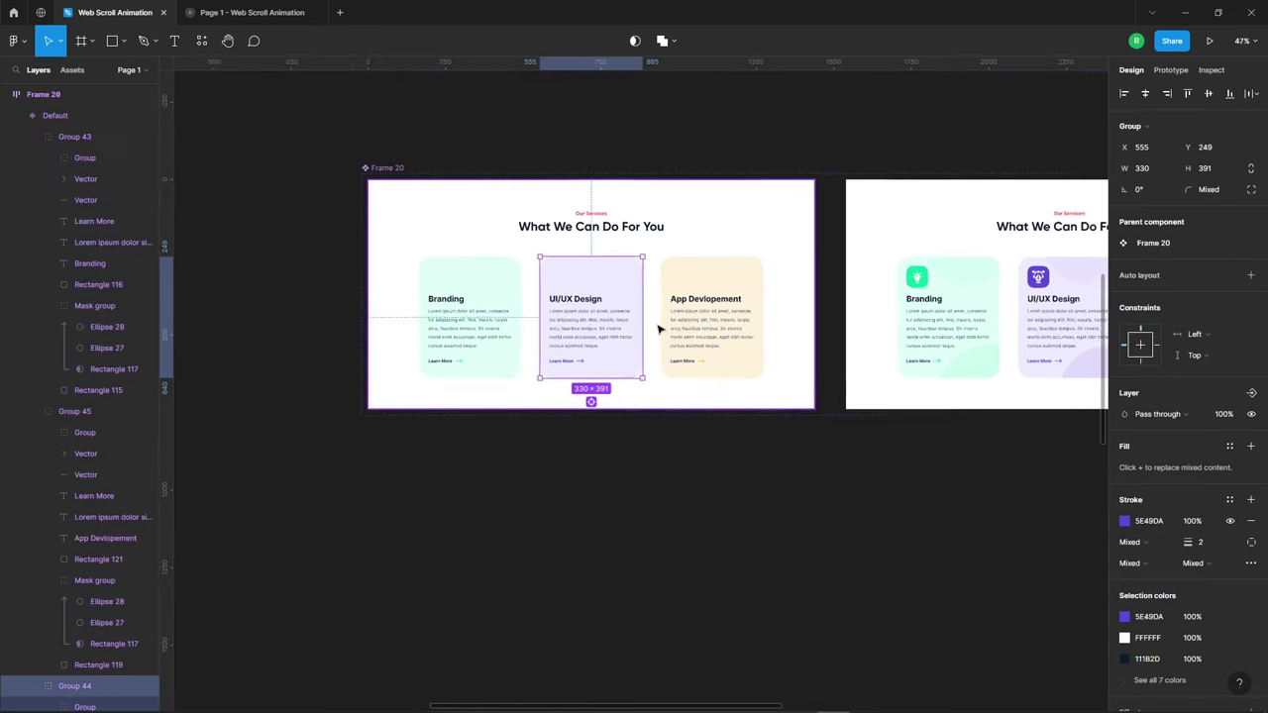
scroll(656, 327, "up", 1)
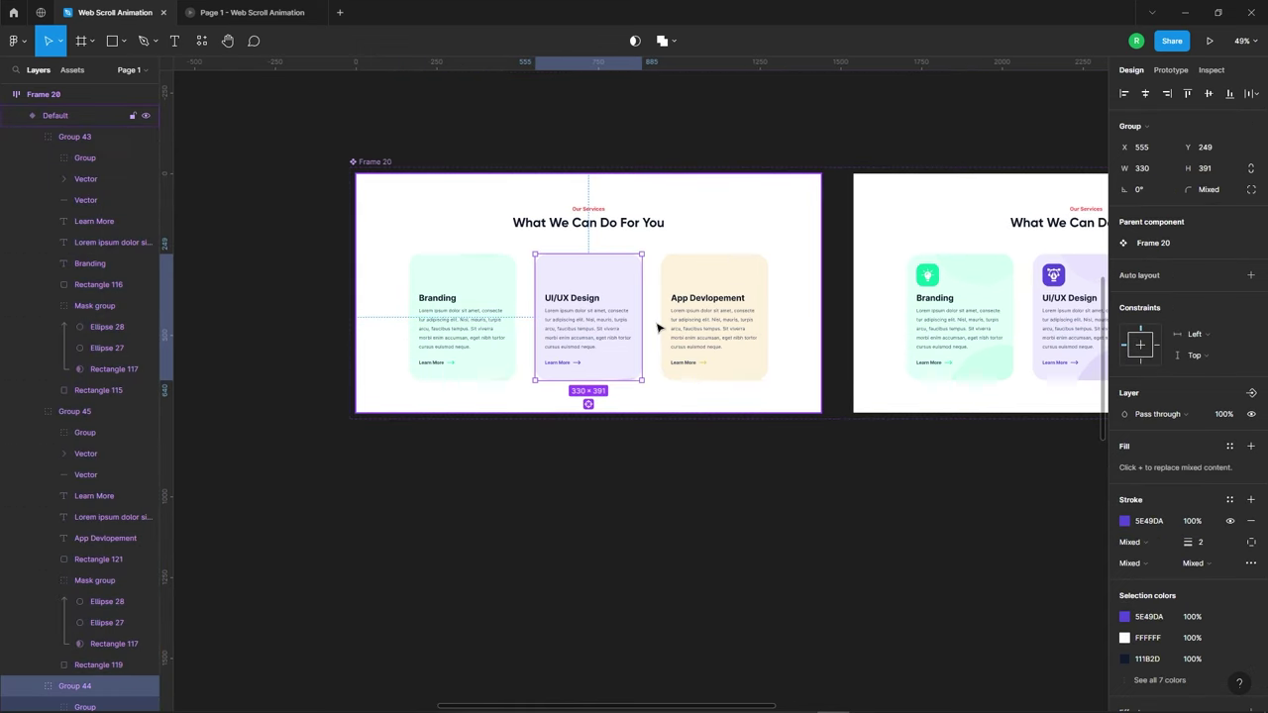
key("shift+Down")
key("shift+Down")
key("shift+Down")
key("shift+Down")
key("shift+Down")
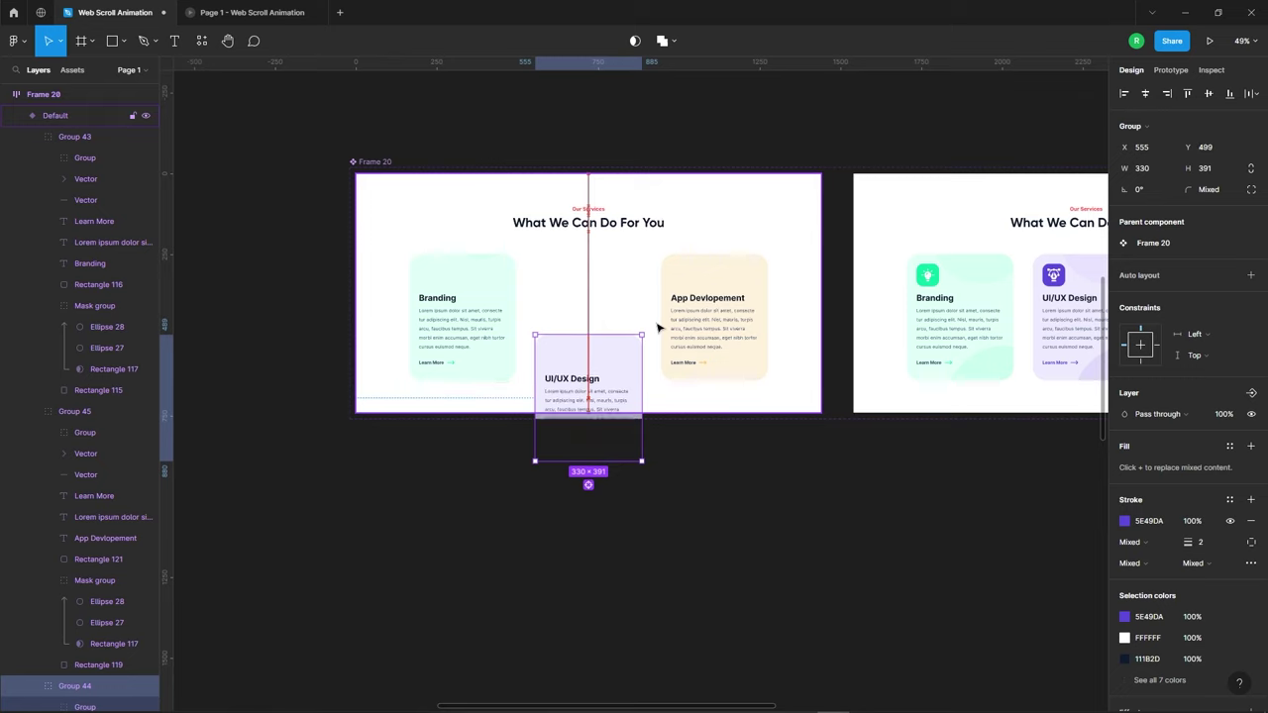
key("shift+Down")
key("shift+Down")
left_click(717, 341)
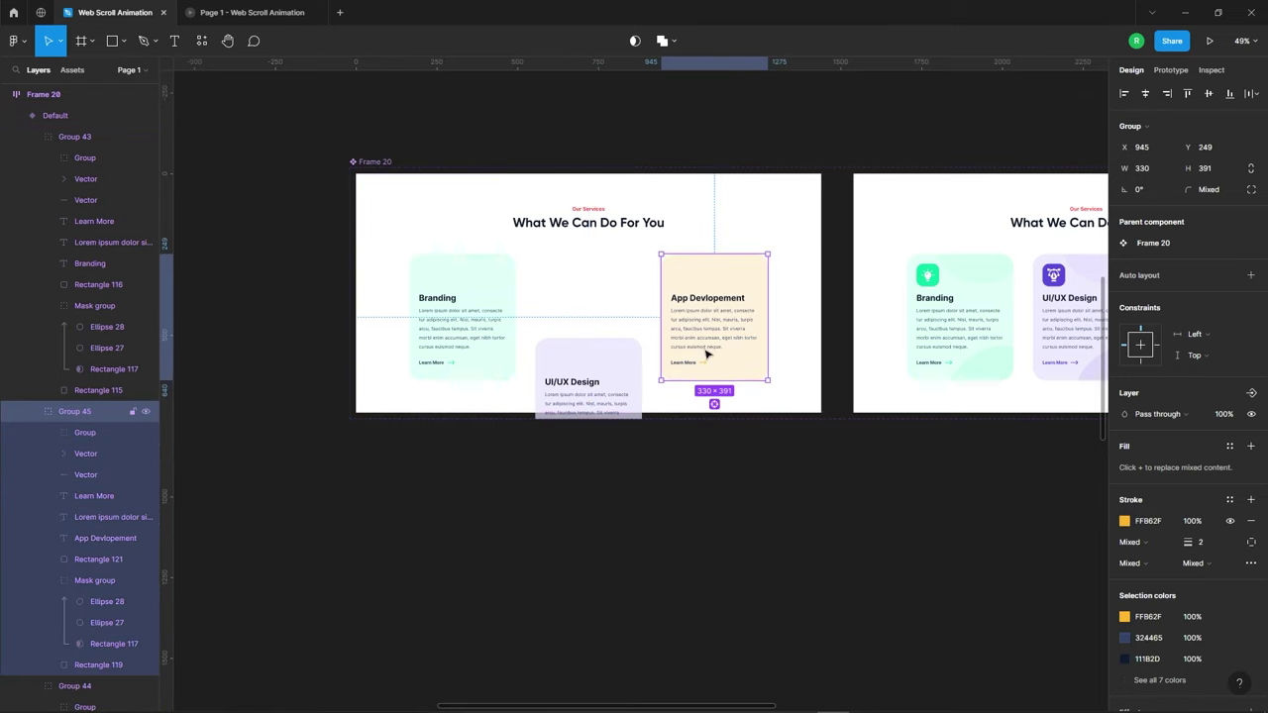
key("shift+Down")
key("shift+Down")
key("shift+Down")
key("shift+Down")
key("shift+Down")
key("shift+Down")
key("shift+Down")
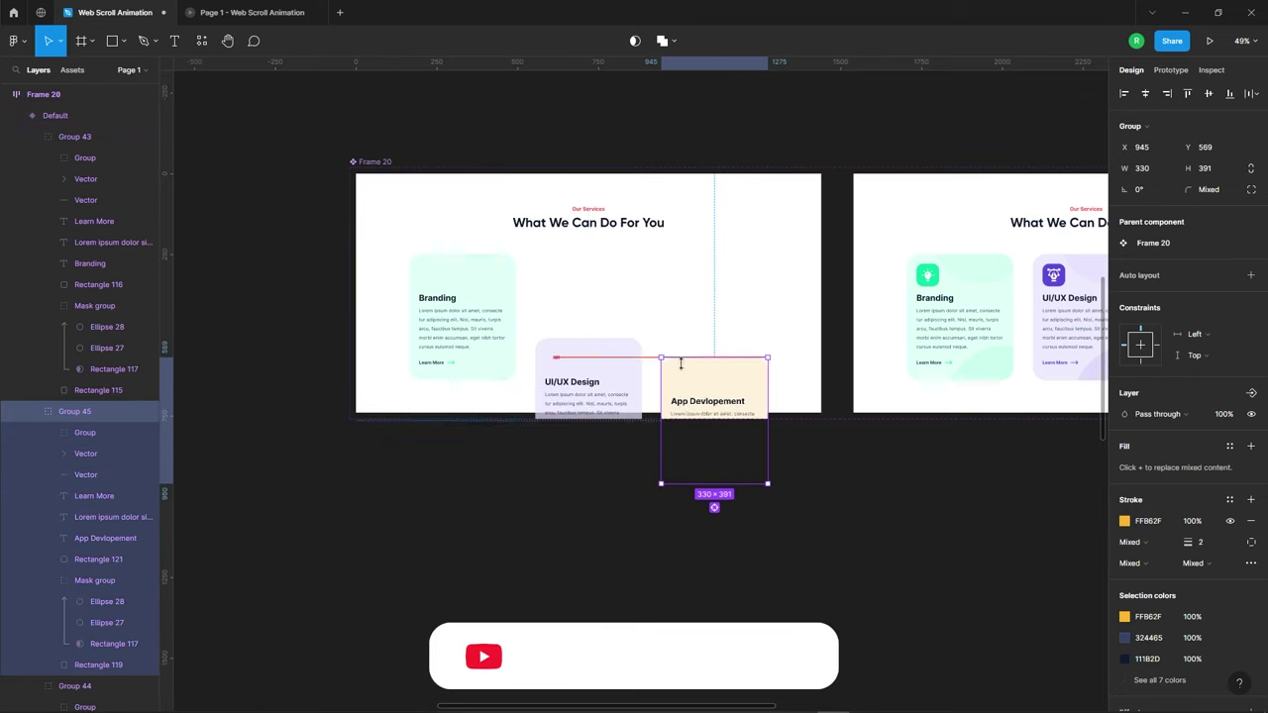
key("shift+Down")
key("shift+Down")
key("shift+Down")
key("shift+Down")
key("shift+Down")
key("shift+Down")
key("shift+Down")
key("shift+Down")
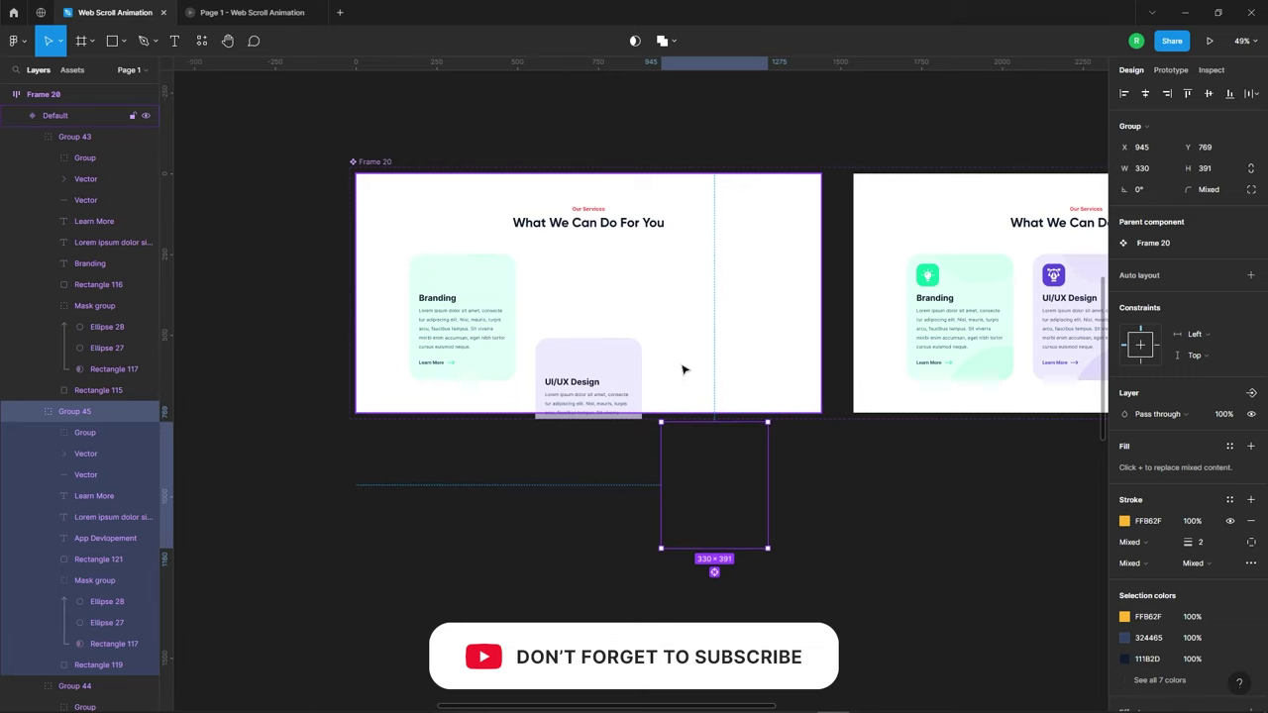
key("shift+Down")
Nudge all three service cards further down together.
left_click(608, 360, "shift")
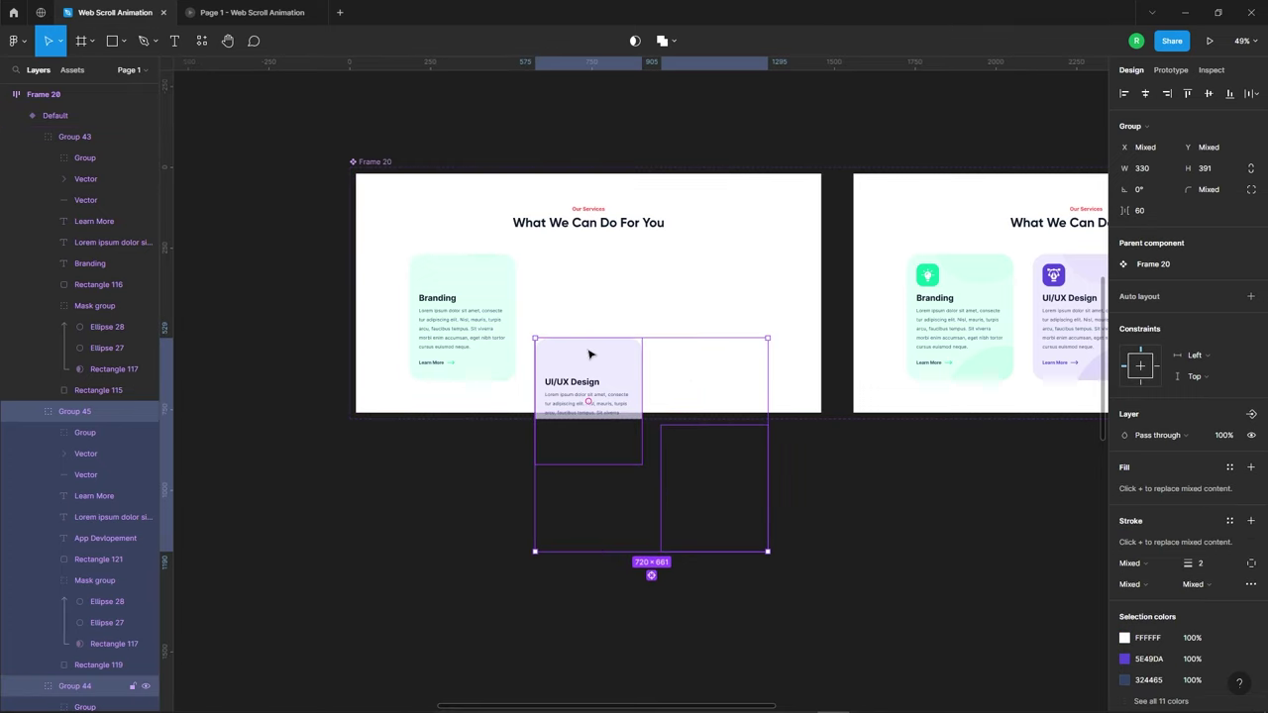
left_click(436, 309, "shift")
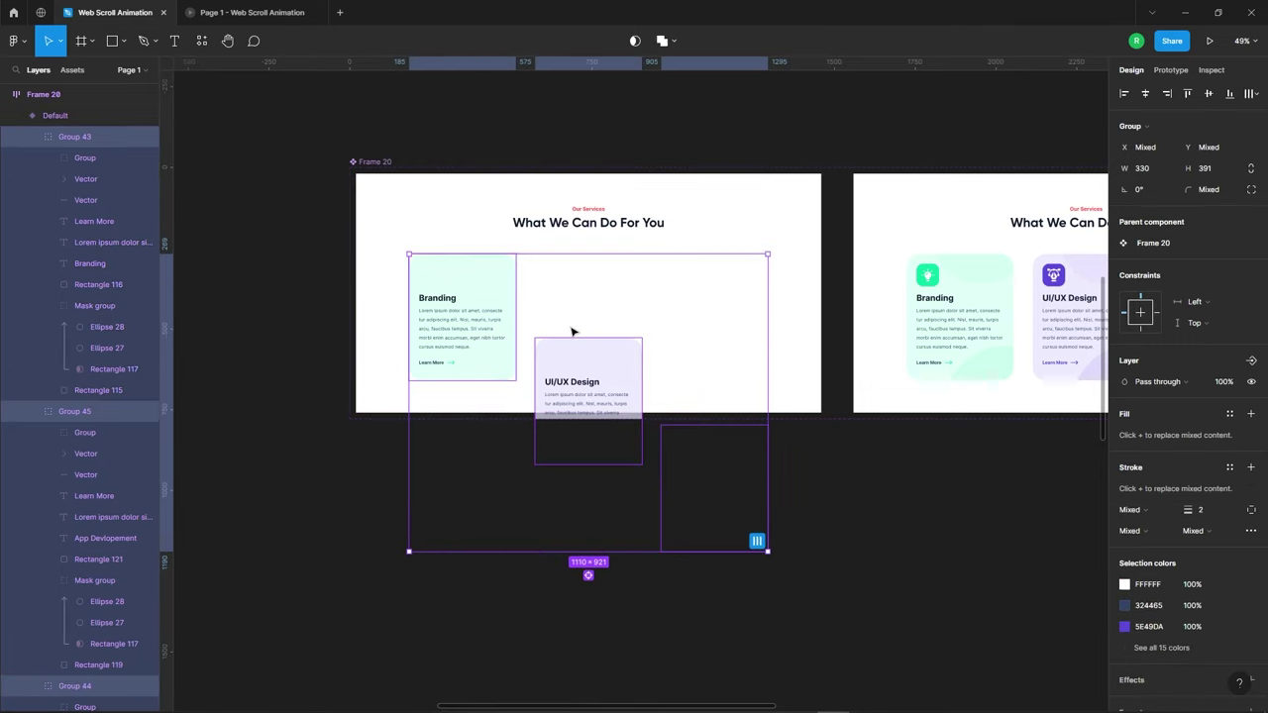
key("shift+Down")
key("shift+Down")
key("shift+Down")
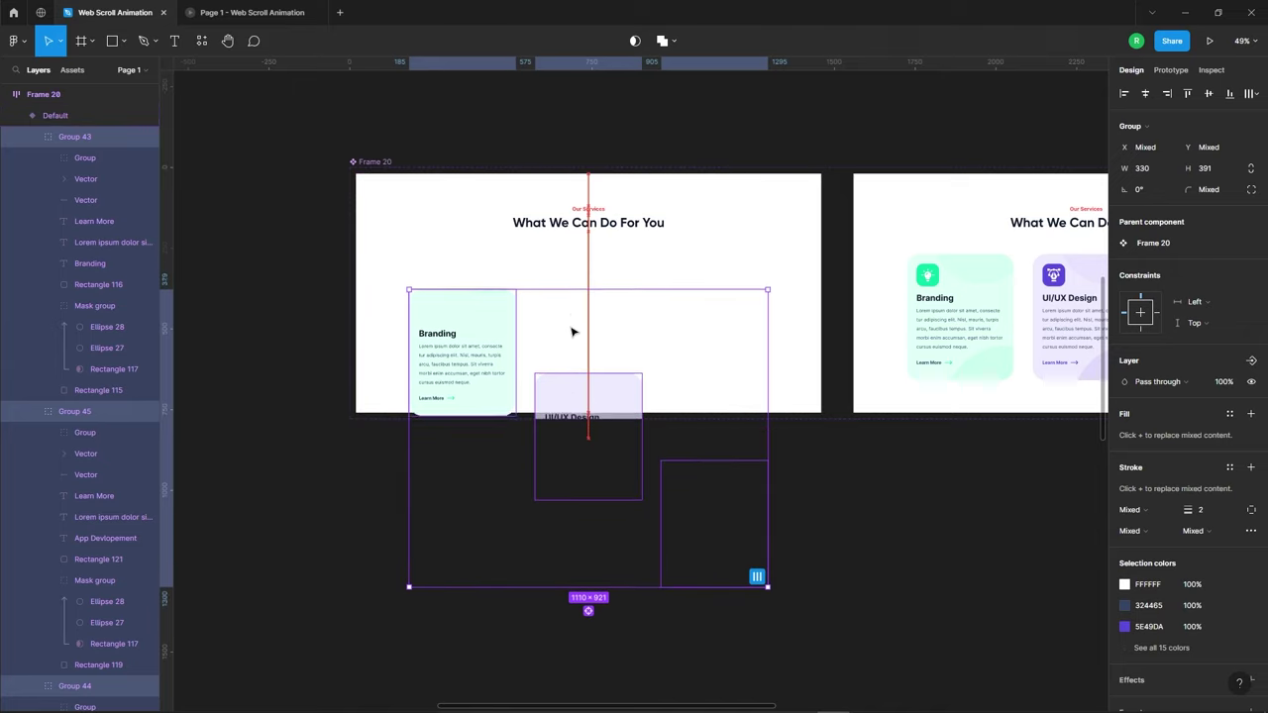
key("shift+Down")
key("shift+Down")
key("shift+Down")
key("shift+Down")
key("shift+Down")
key("shift+Down")
key("shift+Down")
key("shift+Down")
key("shift+Down")
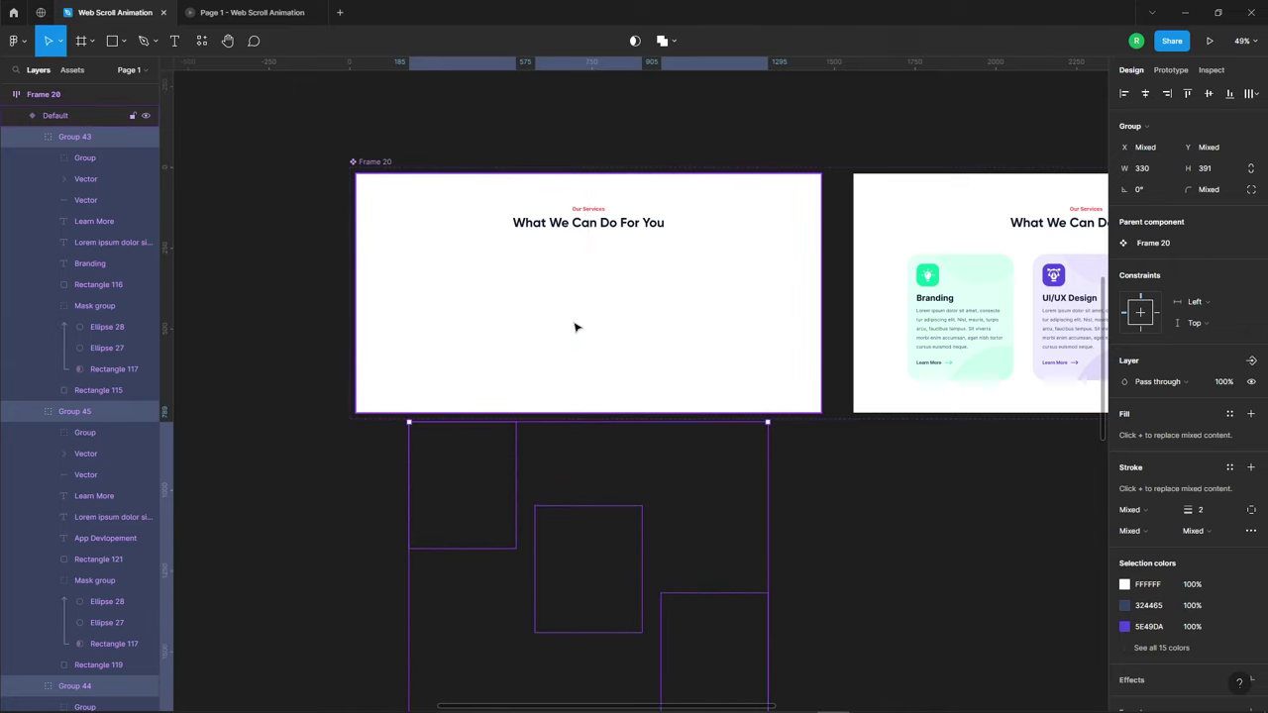
scroll(587, 343, "down", 5, "ctrl")
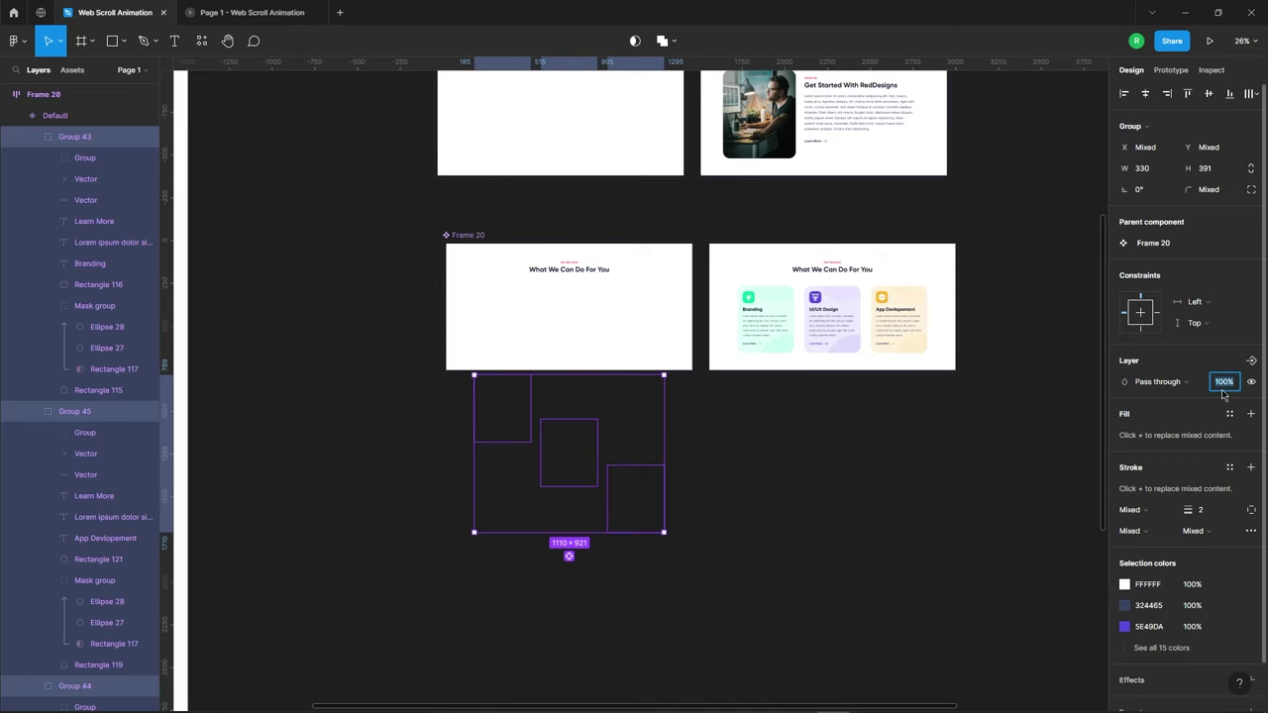
type("0")
Set the three selected service cards' opacity to 0%.
key("Return")
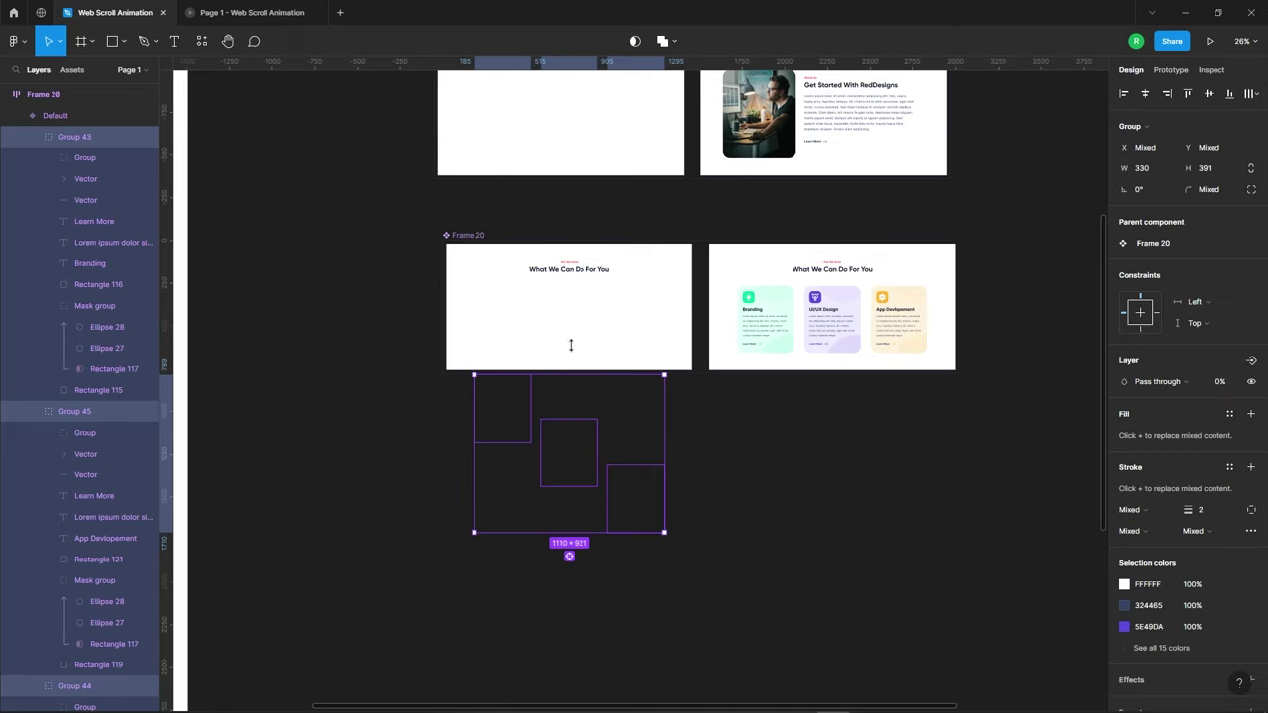
left_click(864, 456)
scroll(565, 243, "up", 5, "ctrl")
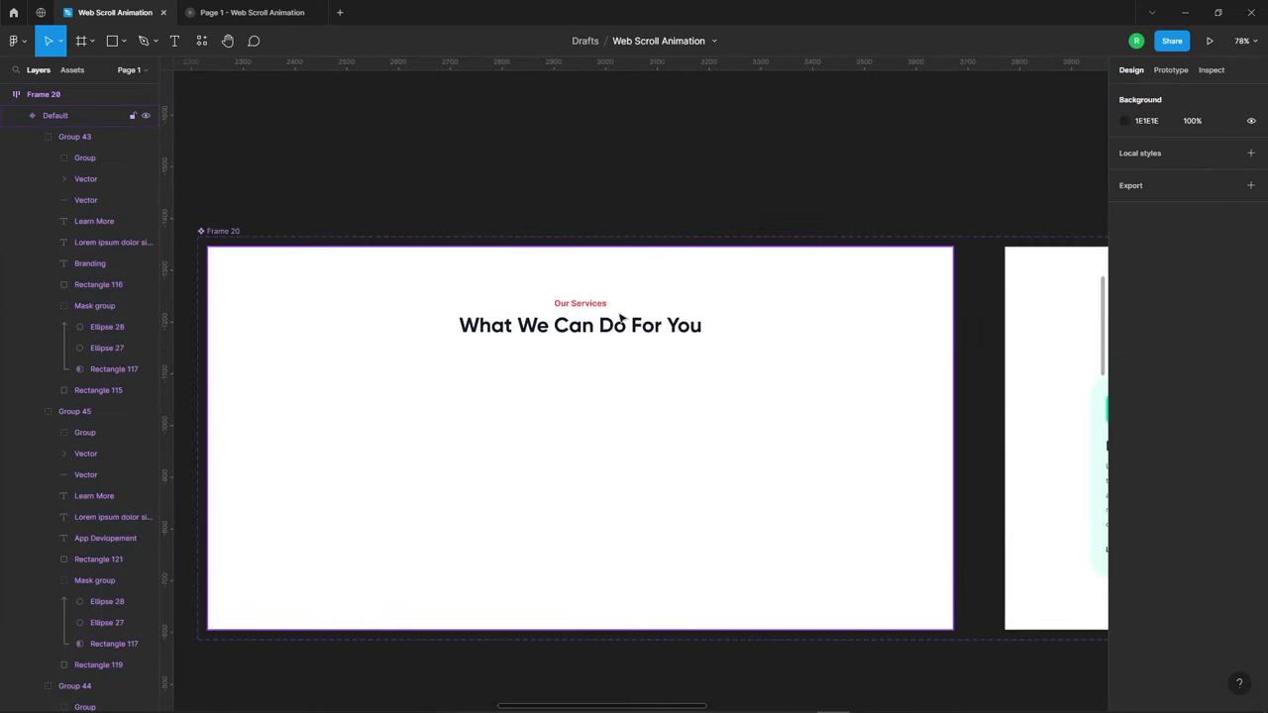
Raise the Our Services label and heading slightly and set their opacity to 0%.
left_click_drag(607, 335, 580, 303)
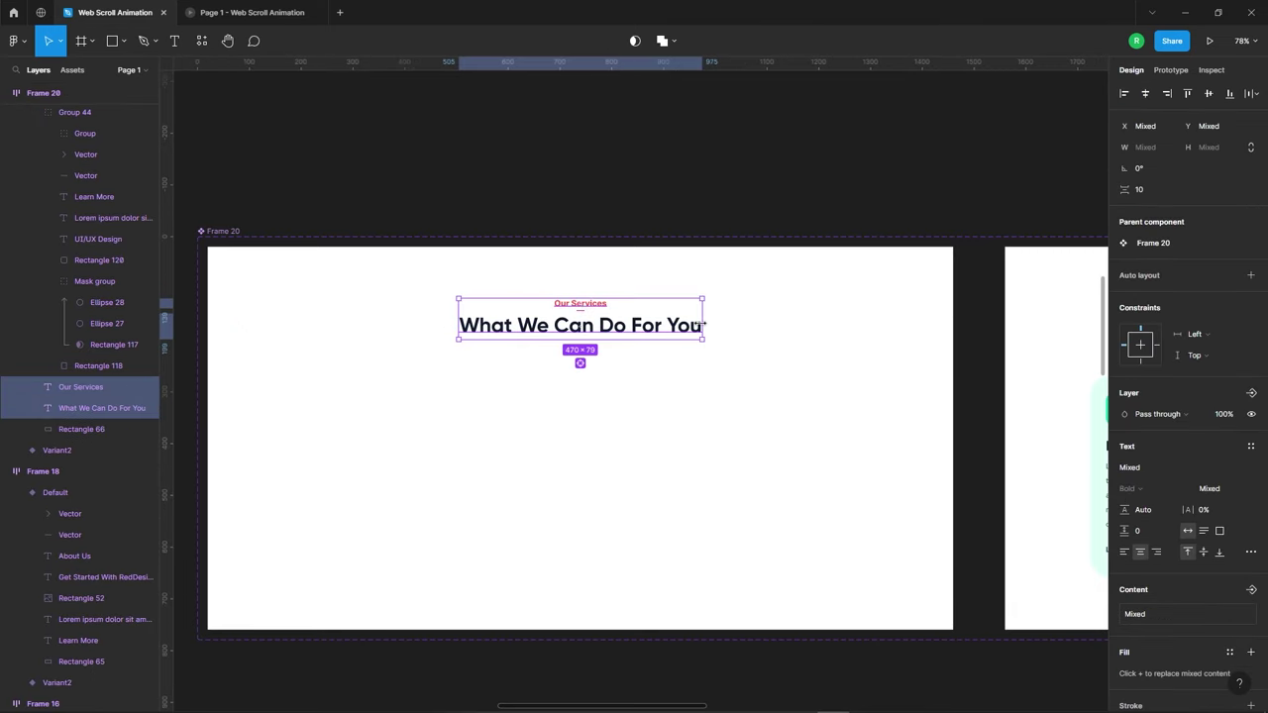
left_click_drag(699, 324, 700, 298)
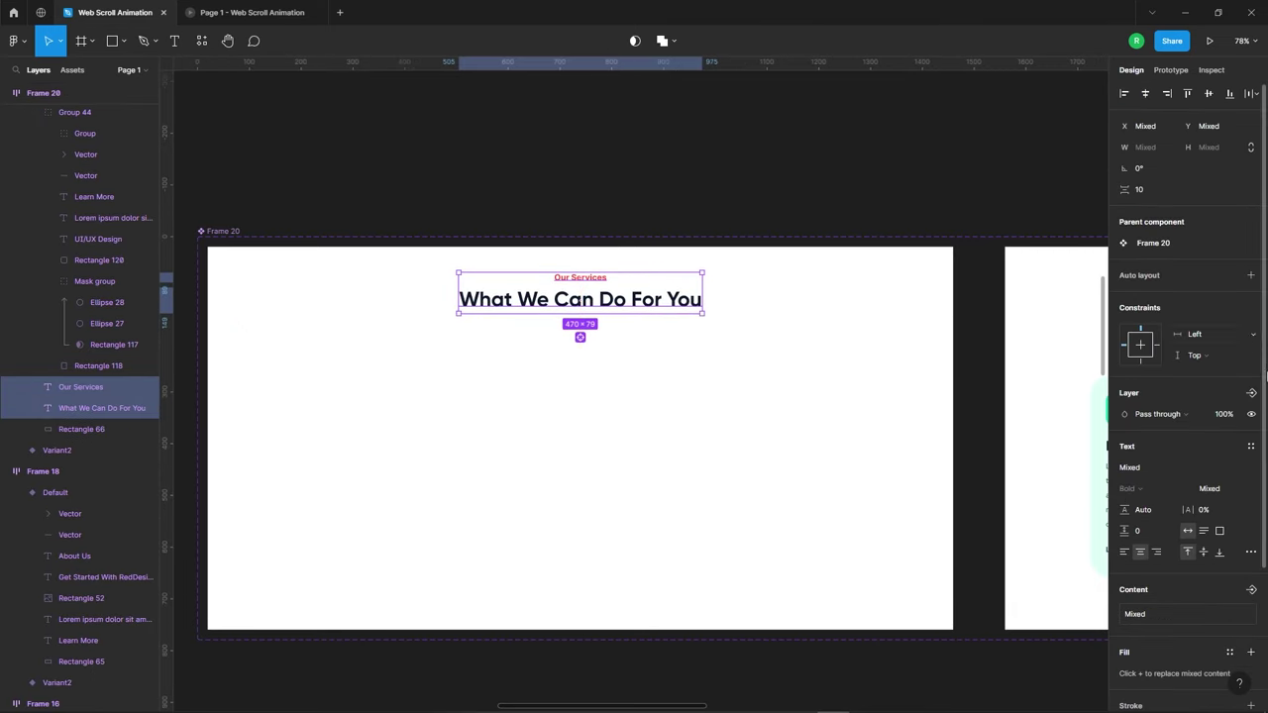
type("0")
key("Return")
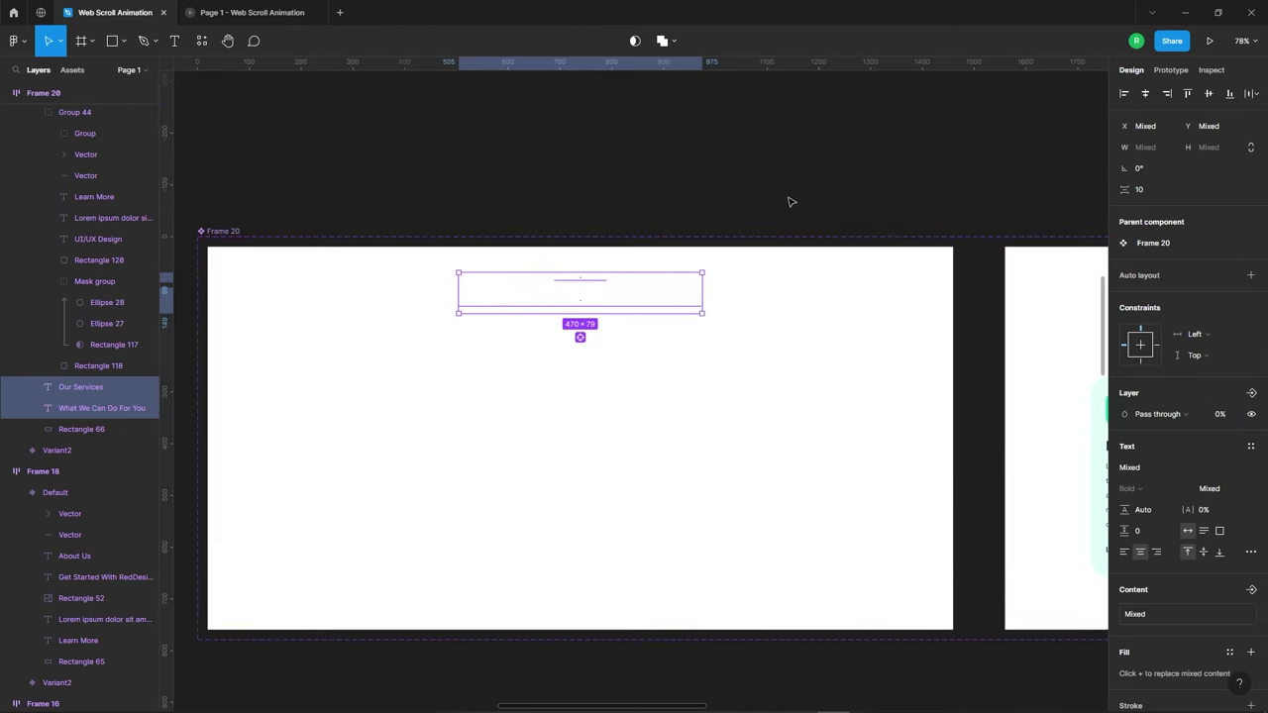
left_click(790, 208)
scroll(970, 226, "down", 4, "ctrl")
Link Frame 20's Default to Variant2 with a Mouse enter smart-animate interaction, then present.
left_click(1171, 69)
left_click(686, 368)
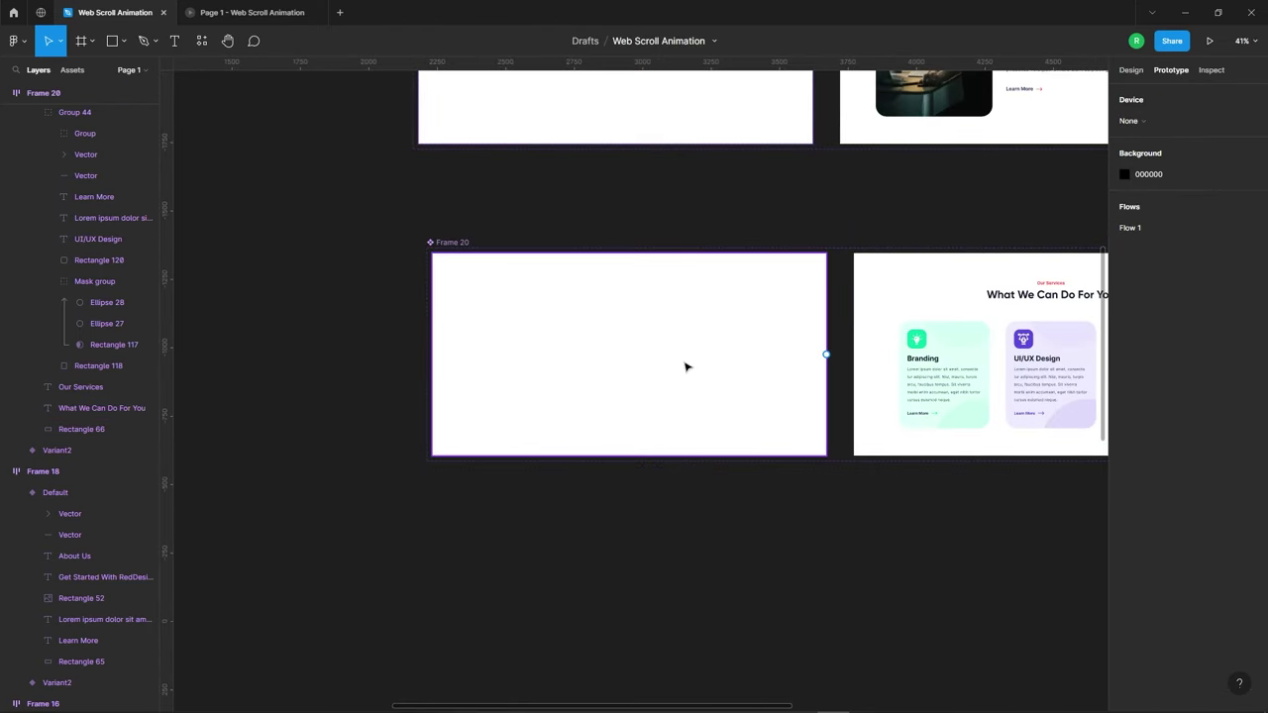
left_click_drag(827, 355, 862, 355)
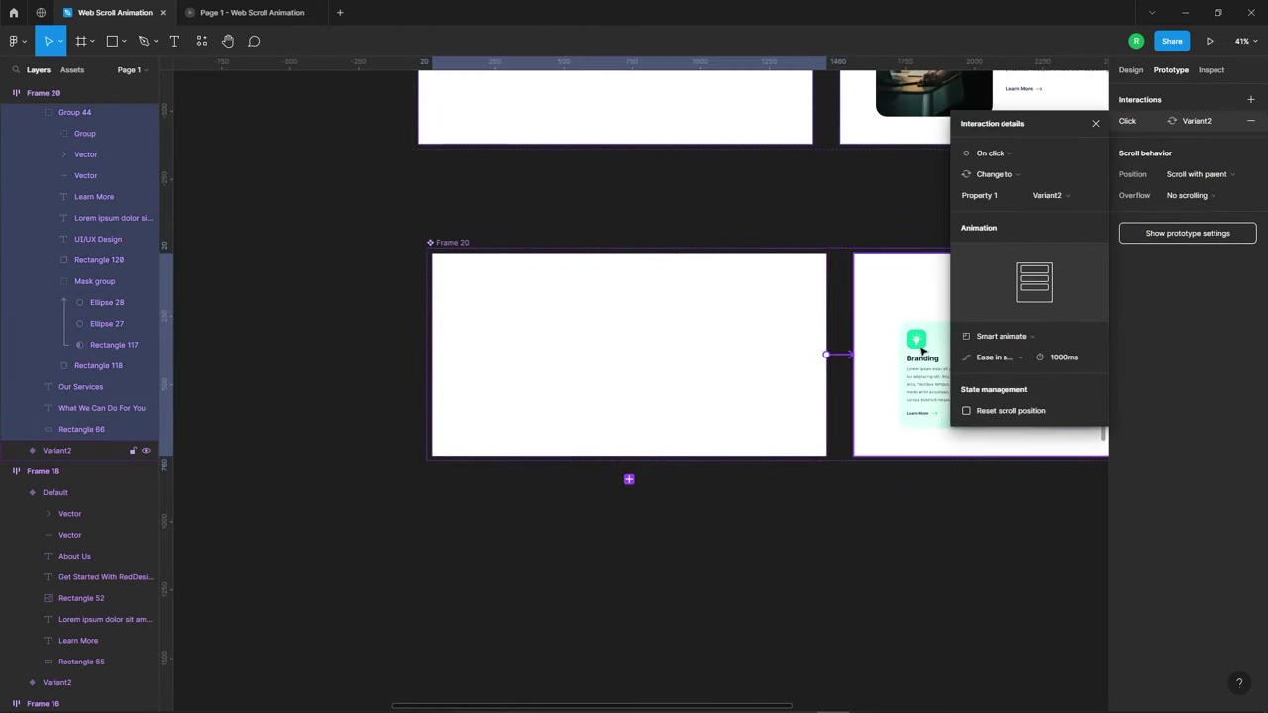
left_click(1011, 155)
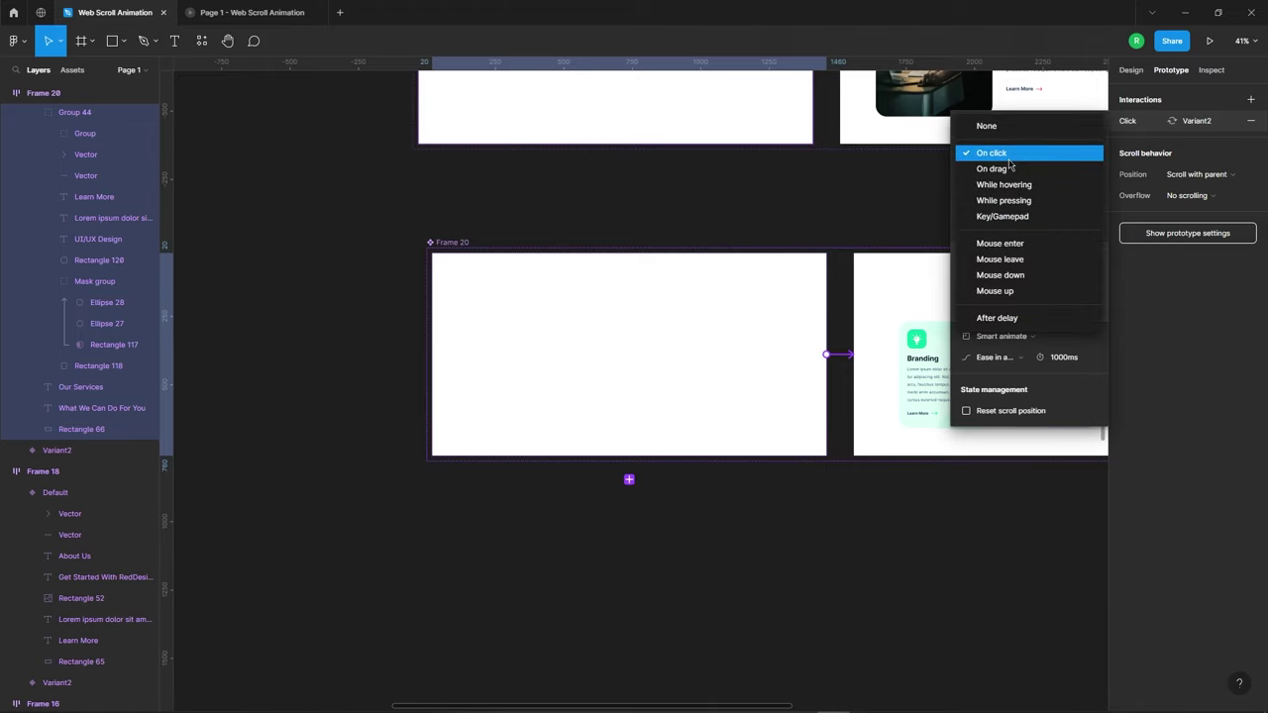
left_click(1000, 243)
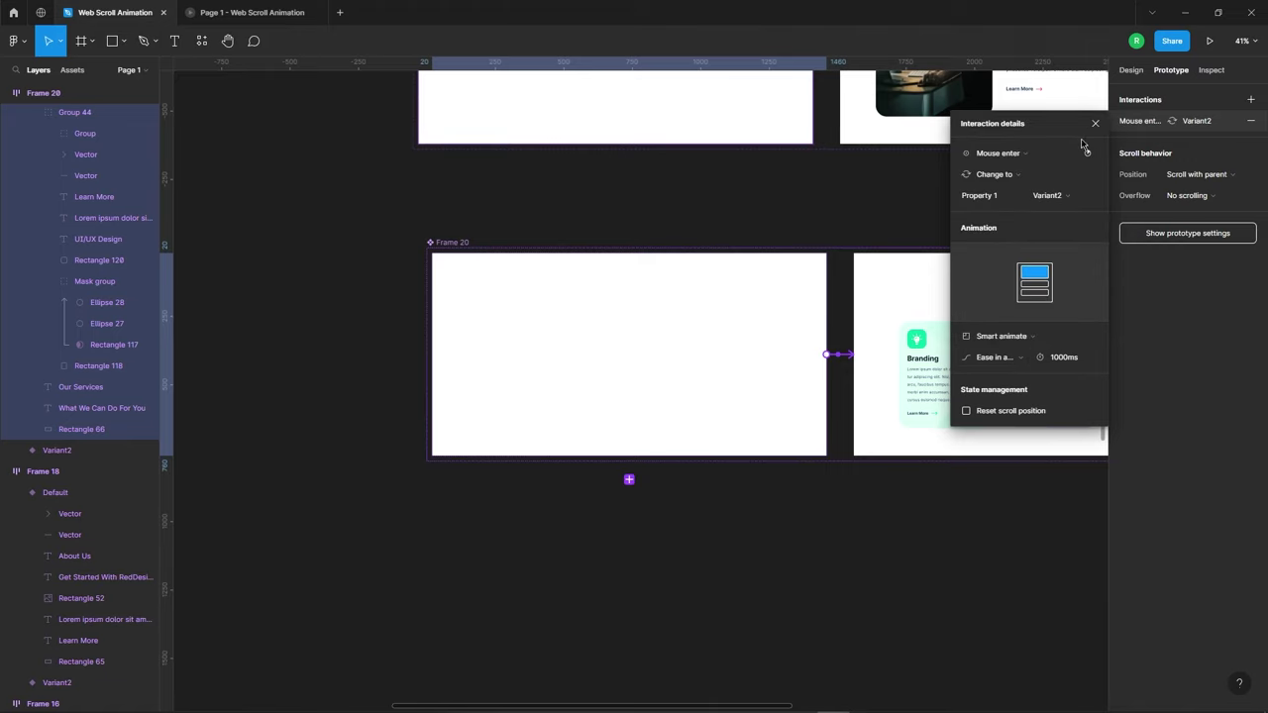
left_click(1094, 123)
left_click(680, 227)
key("ctrl+alt+Return")
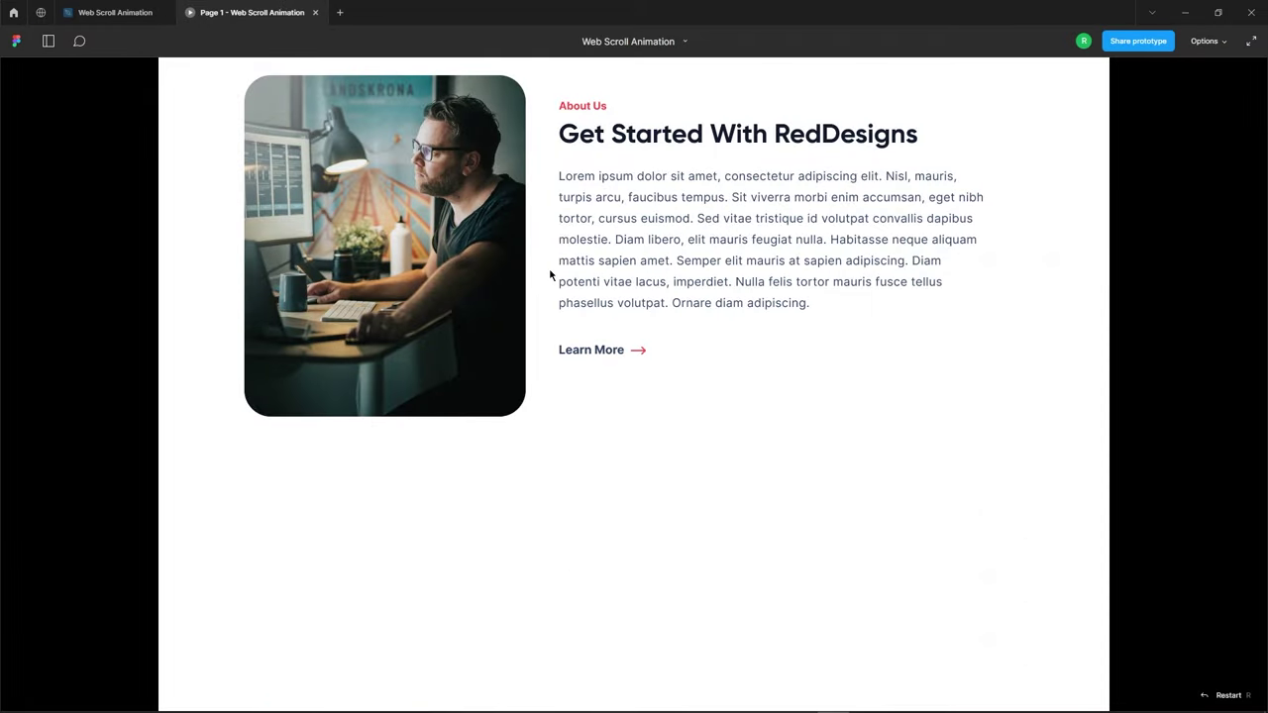
Scroll the prototype to watch the services cards animate in, then return to the design file.
scroll(670, 405, "down", 3)
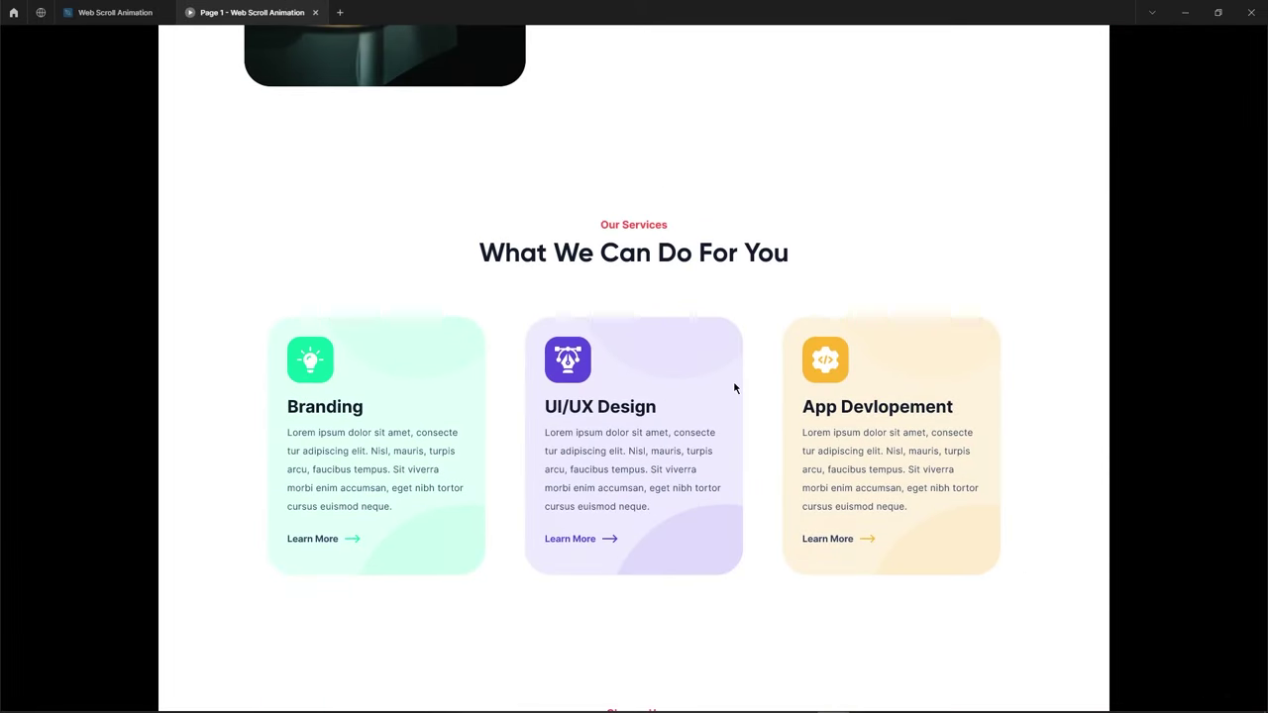
scroll(709, 248, "down", 2)
scroll(711, 237, "up", 1)
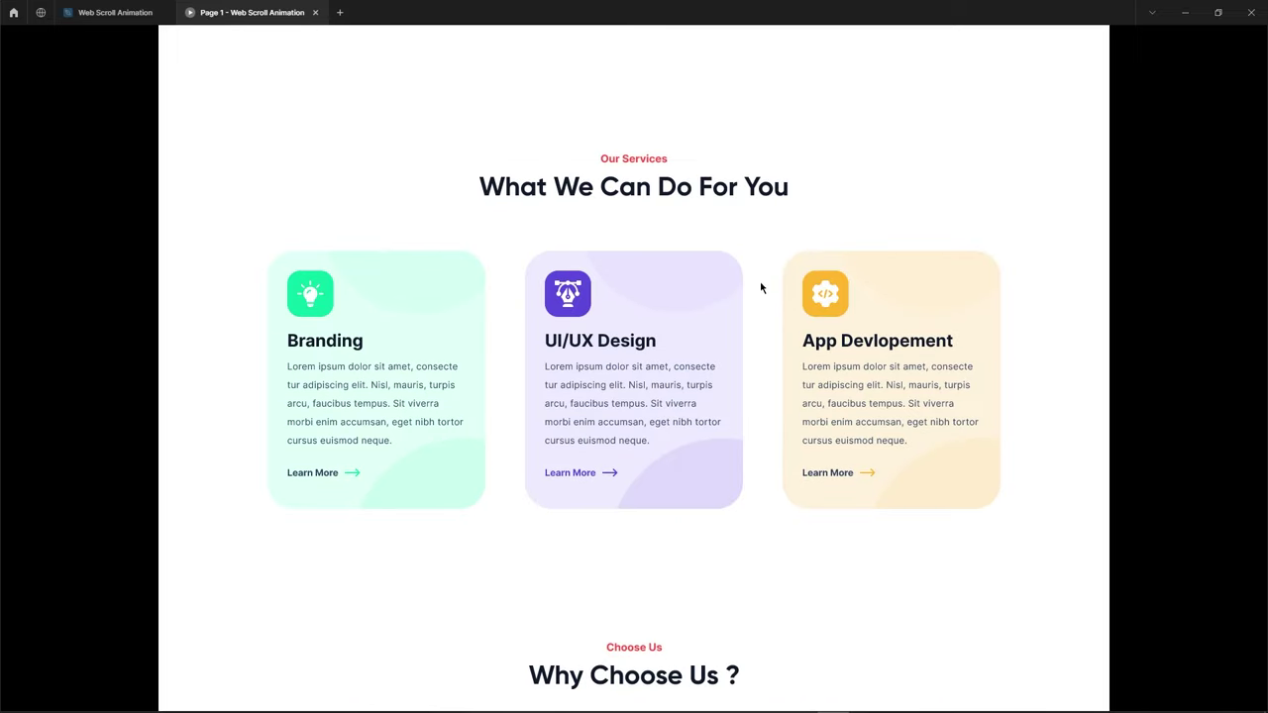
left_click(114, 12)
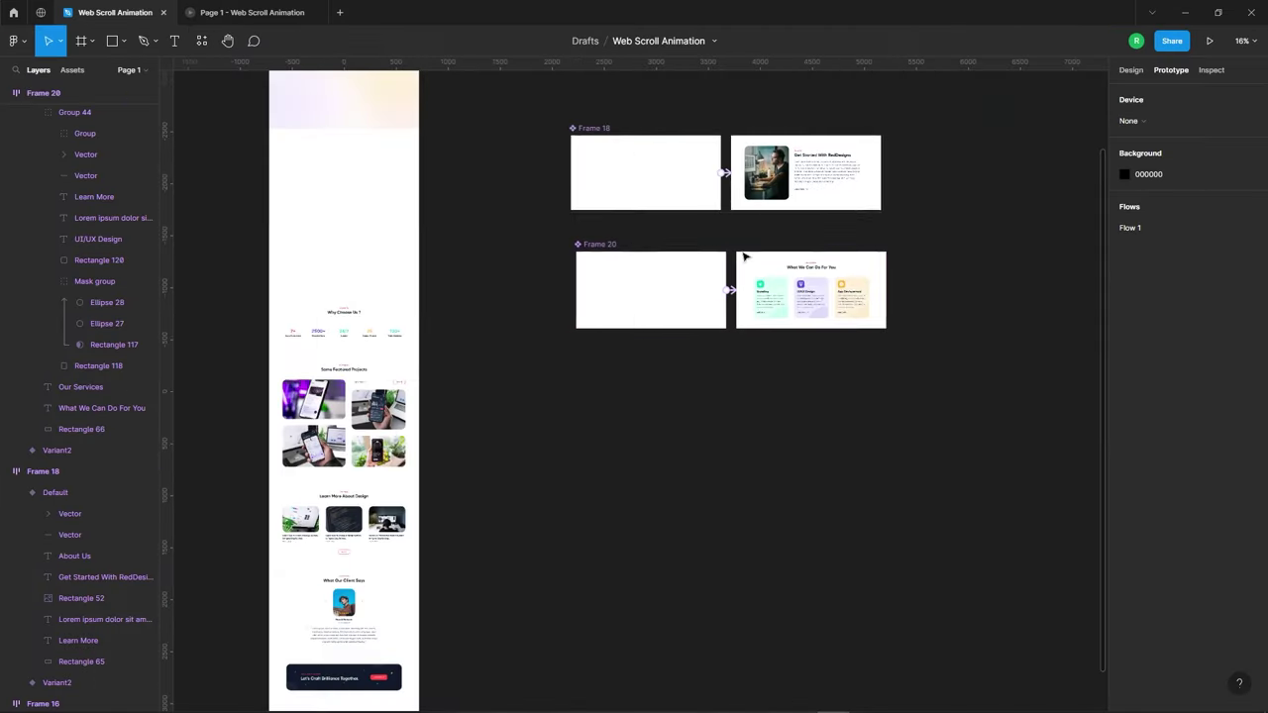
Wrap all Why Choose Us section elements in a new frame, Frame 22.
scroll(725, 396, "down", 3)
scroll(509, 326, "up", 5)
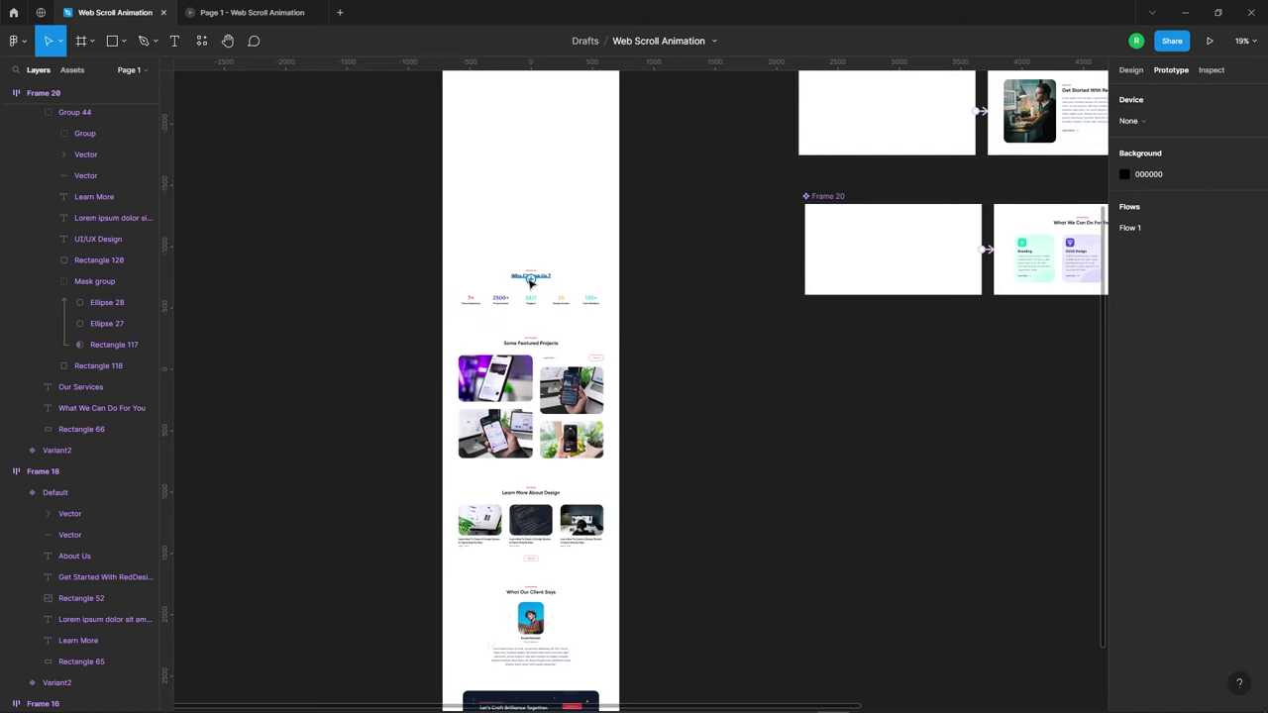
left_click(1130, 70)
scroll(604, 288, "up", 3)
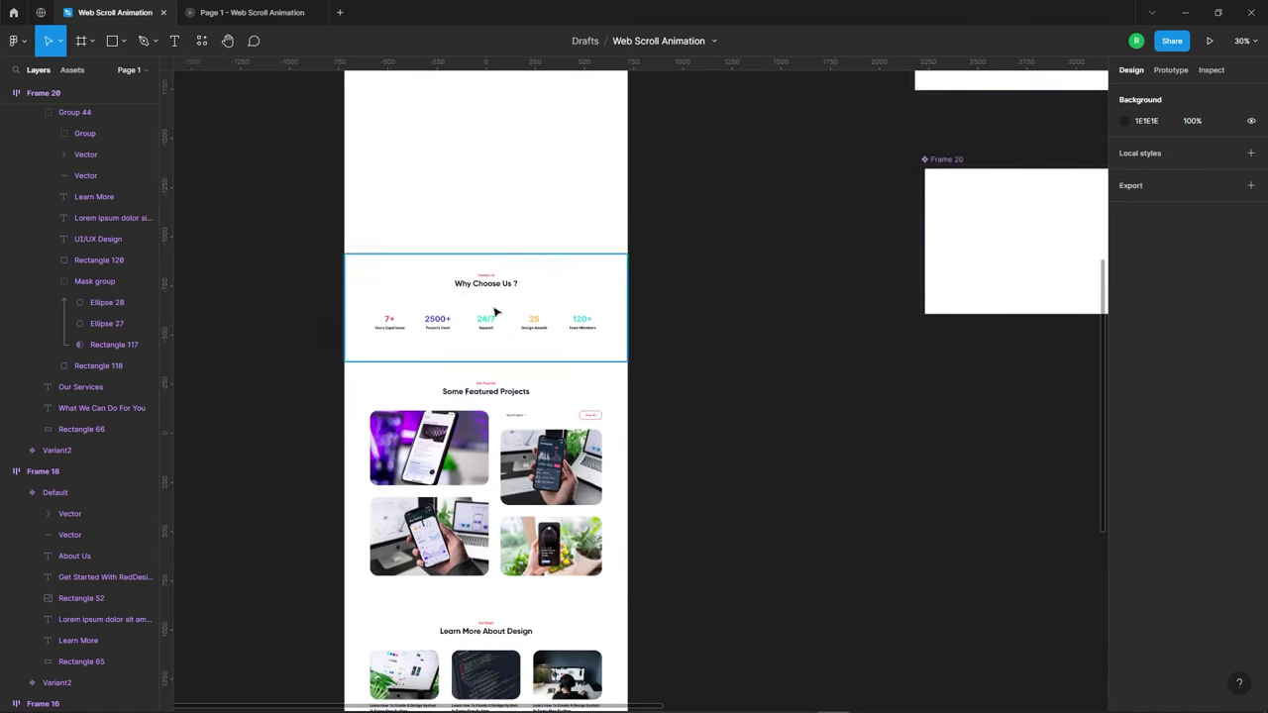
scroll(354, 254, "up", 2)
left_click_drag(298, 282, 730, 386)
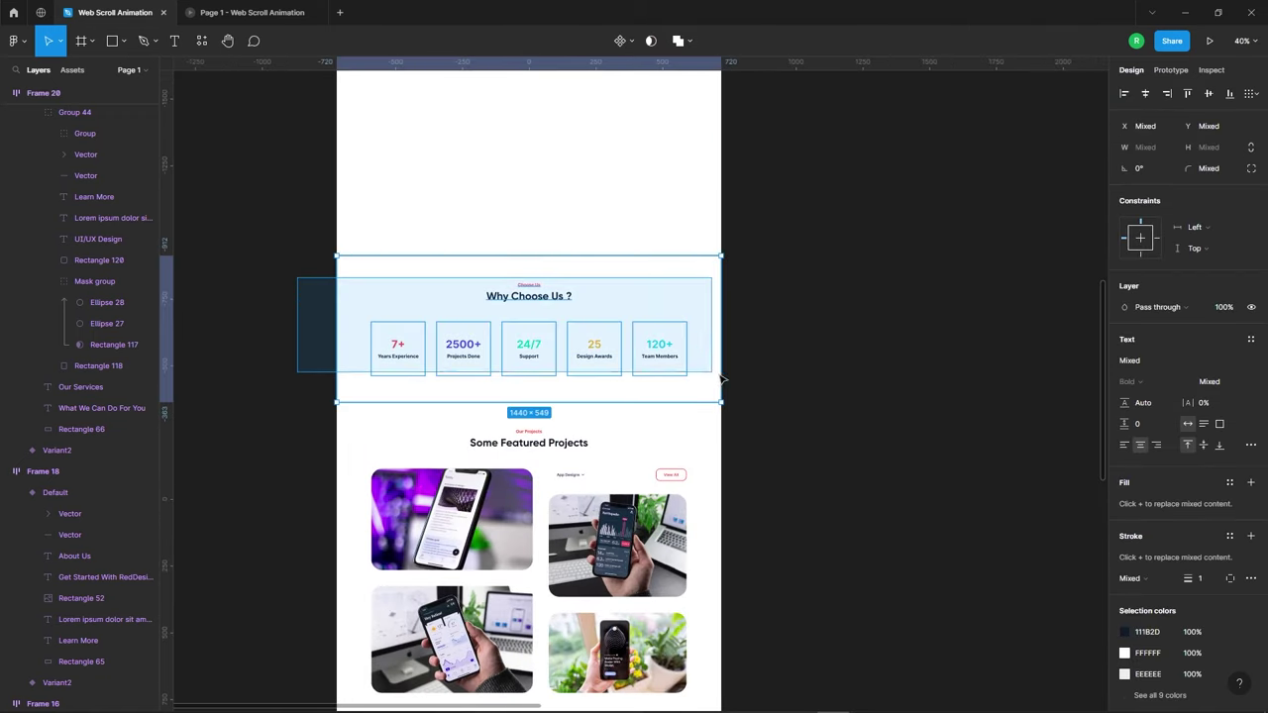
scroll(326, 331, "down", 3)
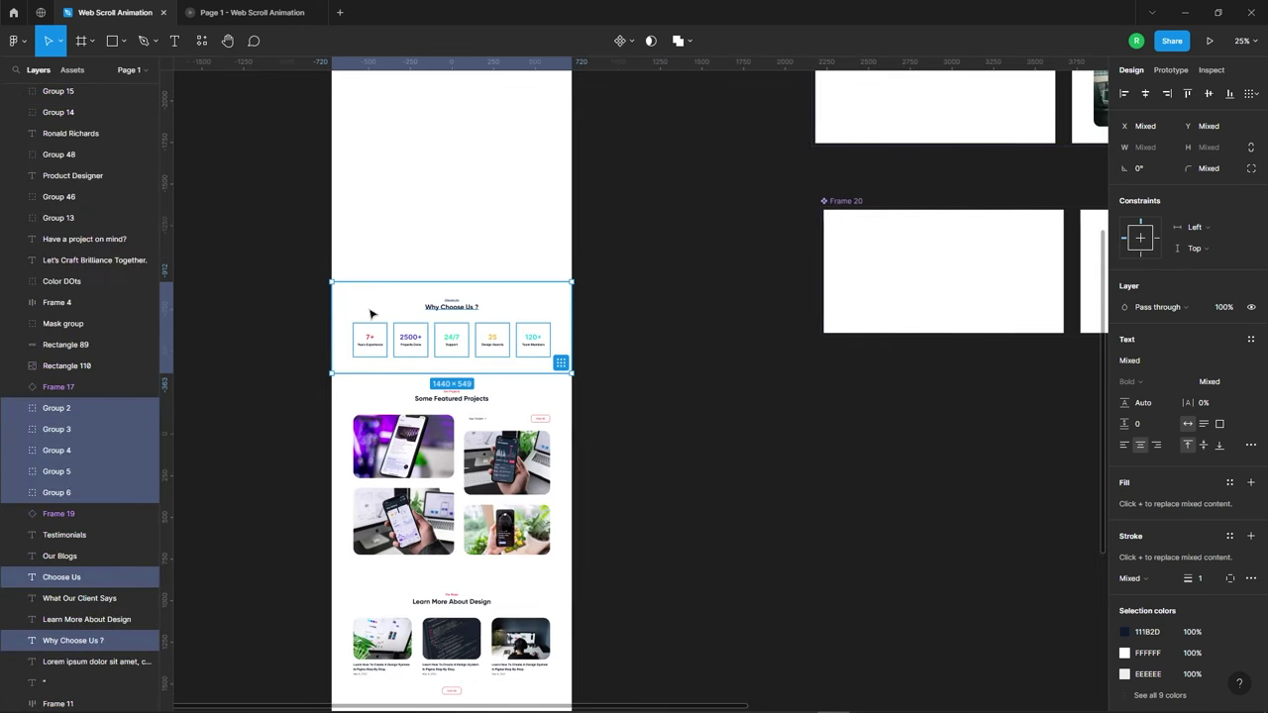
right_click(442, 335)
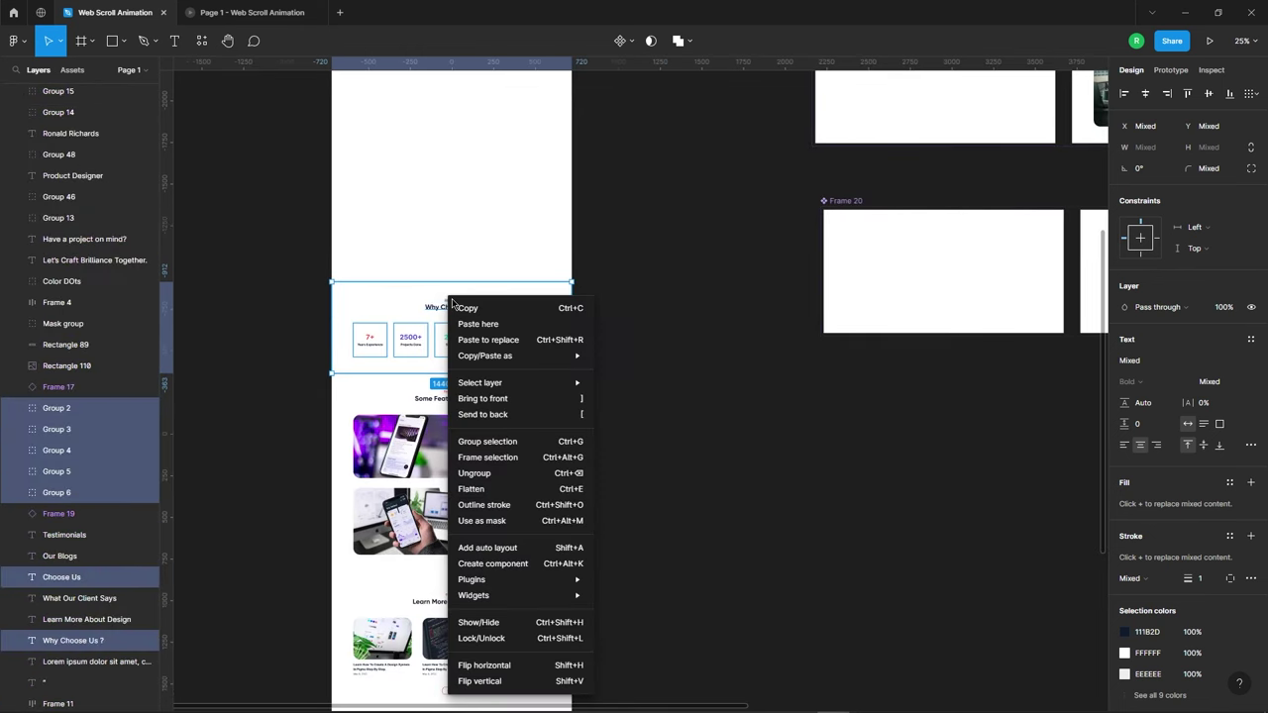
left_click(486, 458)
Make Frame 22 a component, duplicate it as Frame 23, and move the original below Frame 20.
right_click(494, 330)
mouse_move(512, 590)
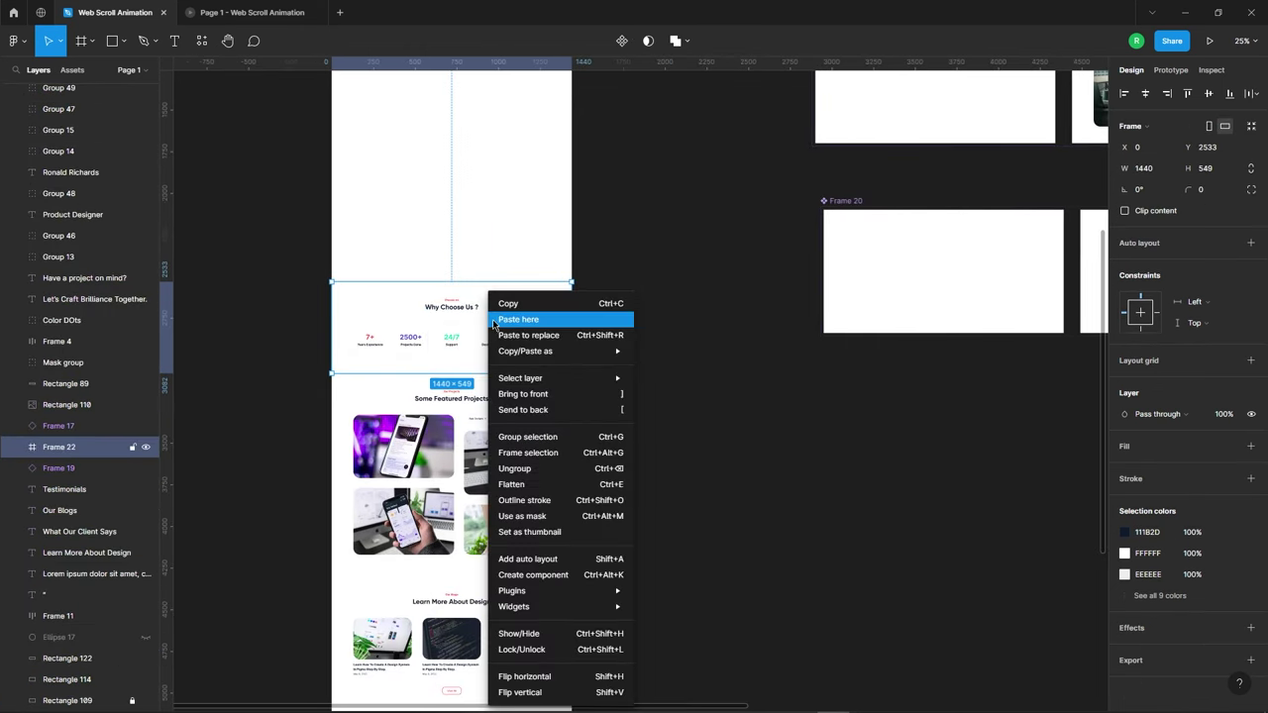
left_click(533, 574)
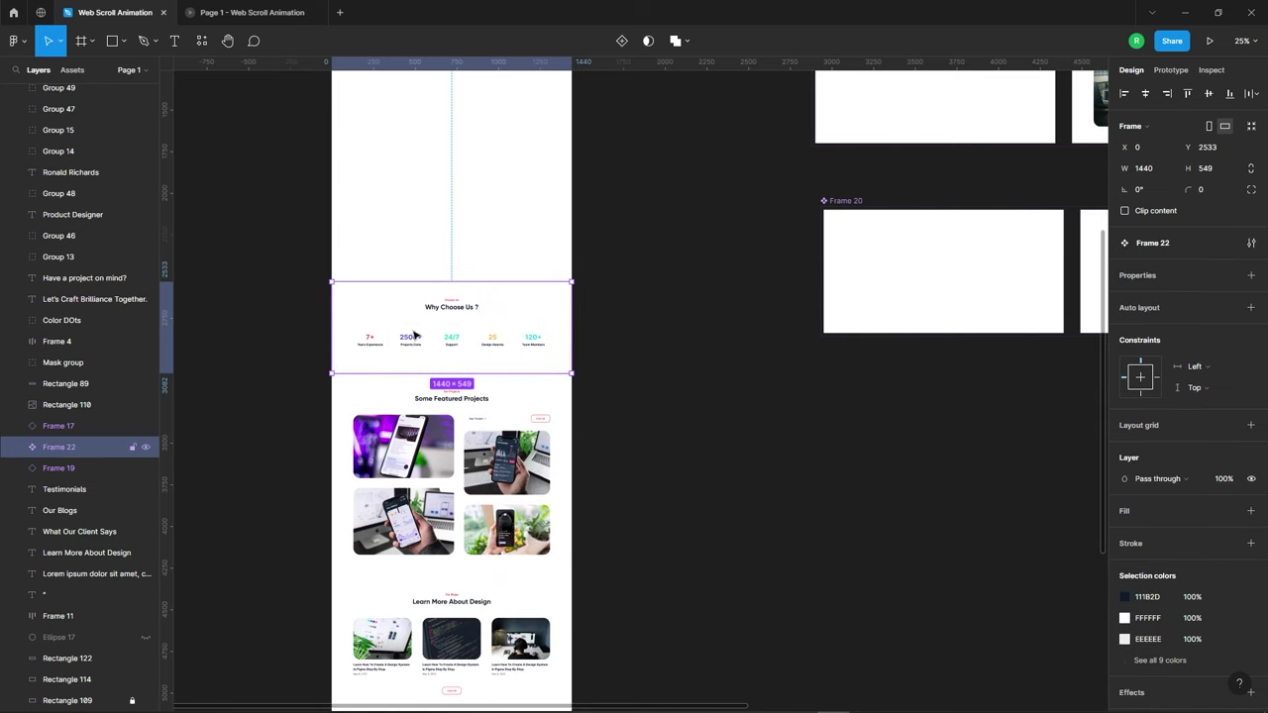
scroll(334, 298, "up", 3)
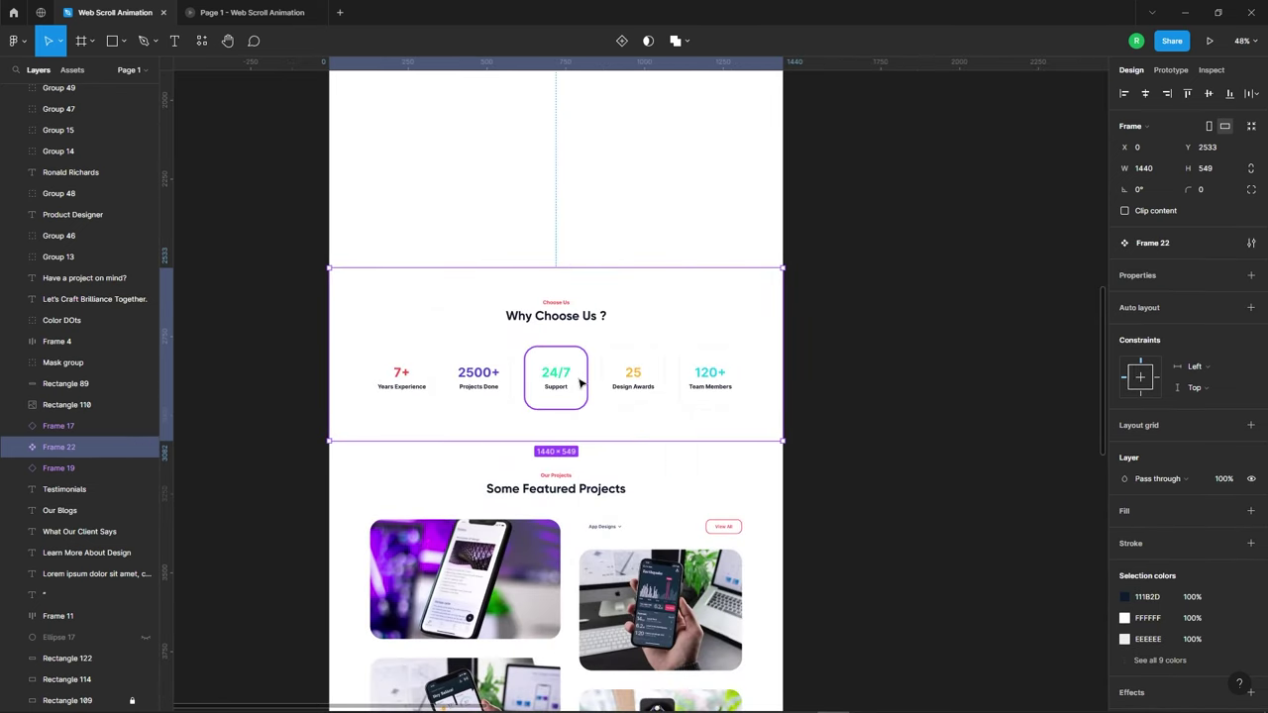
key("ctrl+d")
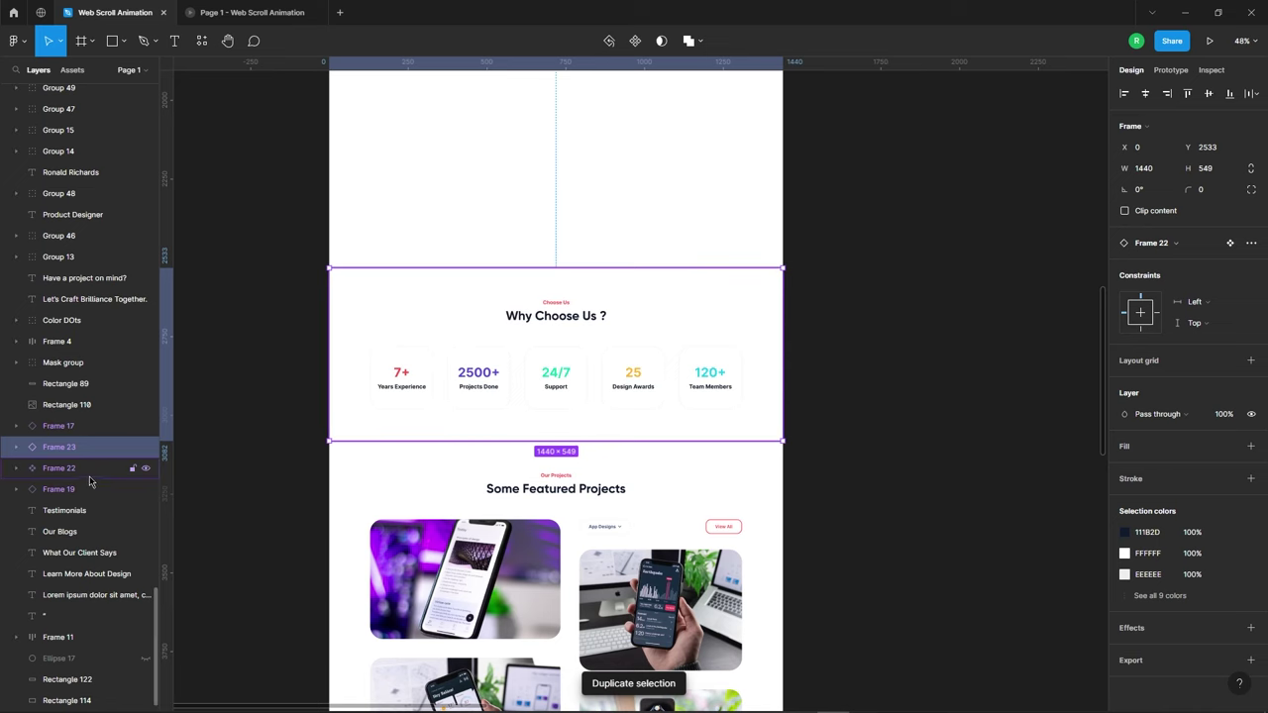
left_click(91, 467)
scroll(310, 342, "down", 3)
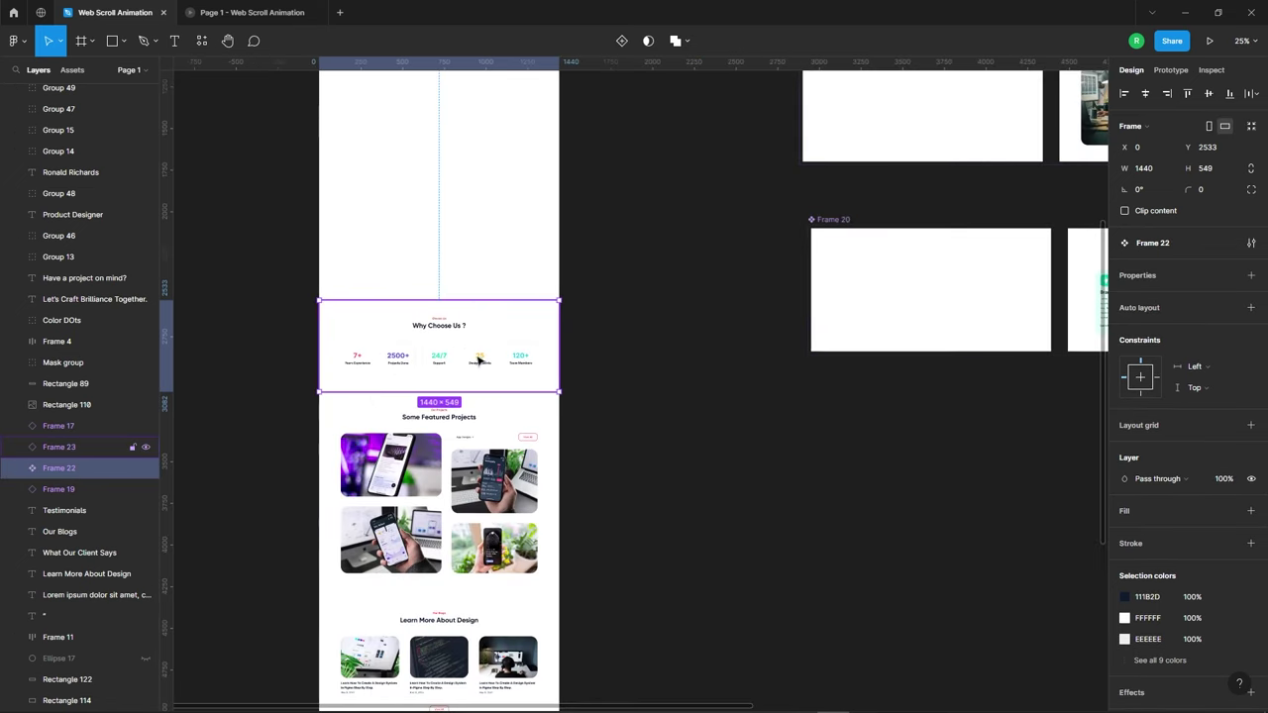
left_click_drag(464, 354, 952, 463)
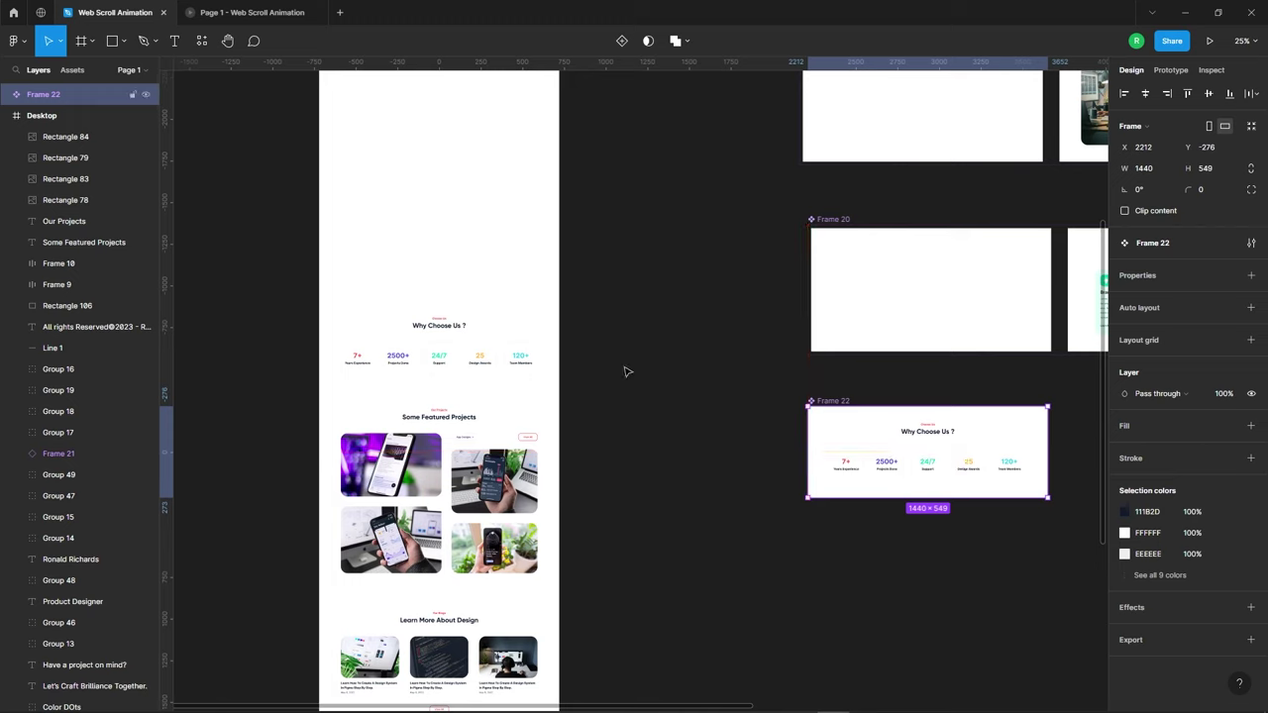
Add a variant property and auto layout to the Frame 22 component.
scroll(861, 382, "down", 3)
scroll(803, 372, "up", 2)
scroll(837, 359, "up", 3)
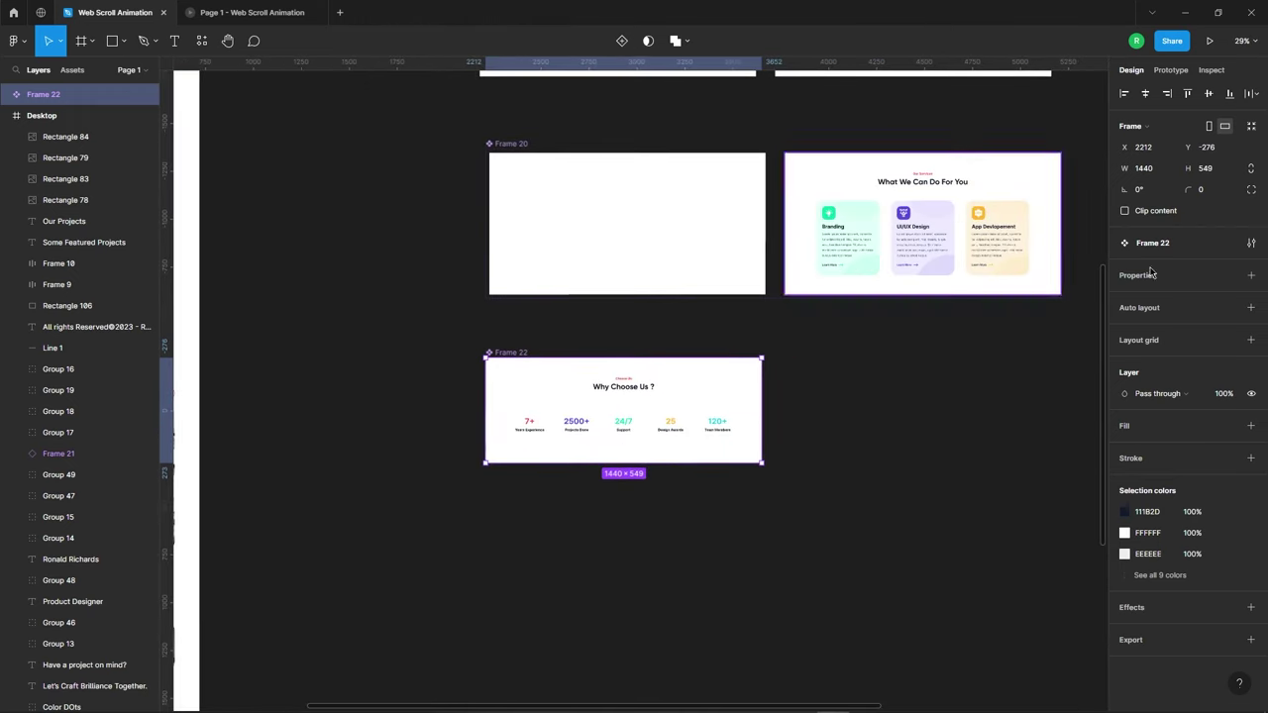
left_click(1251, 275)
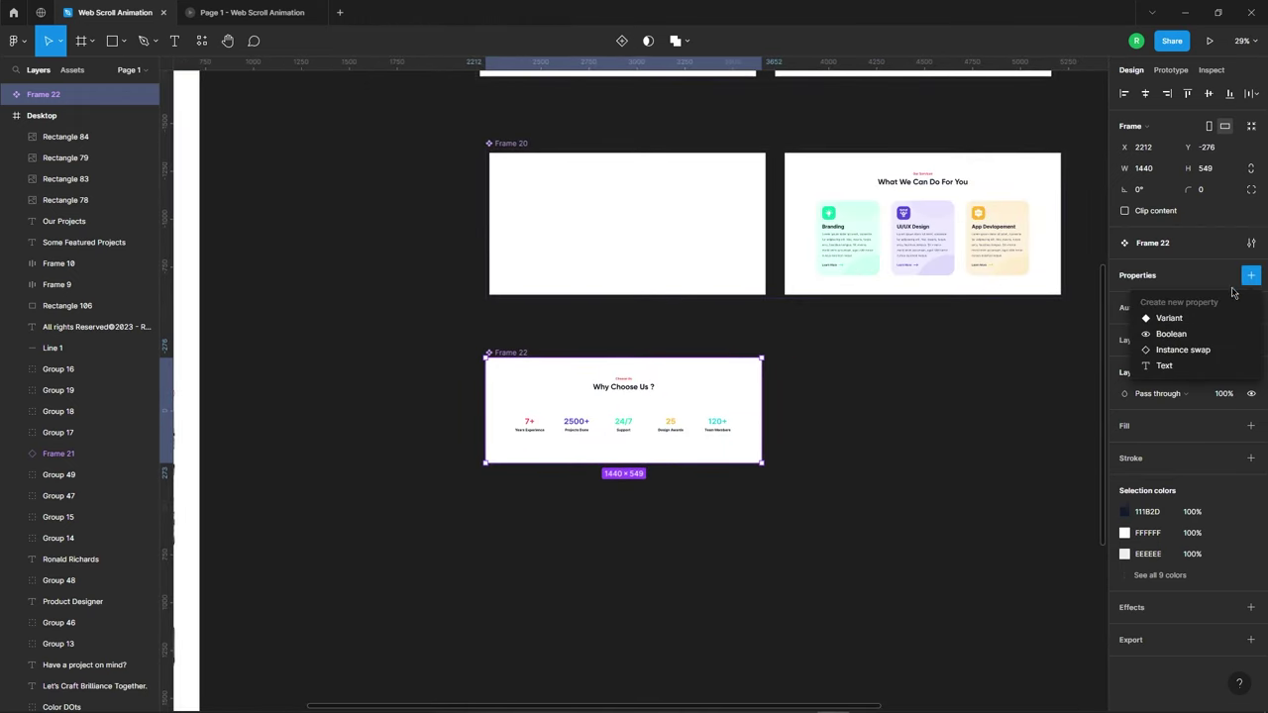
left_click(1169, 318)
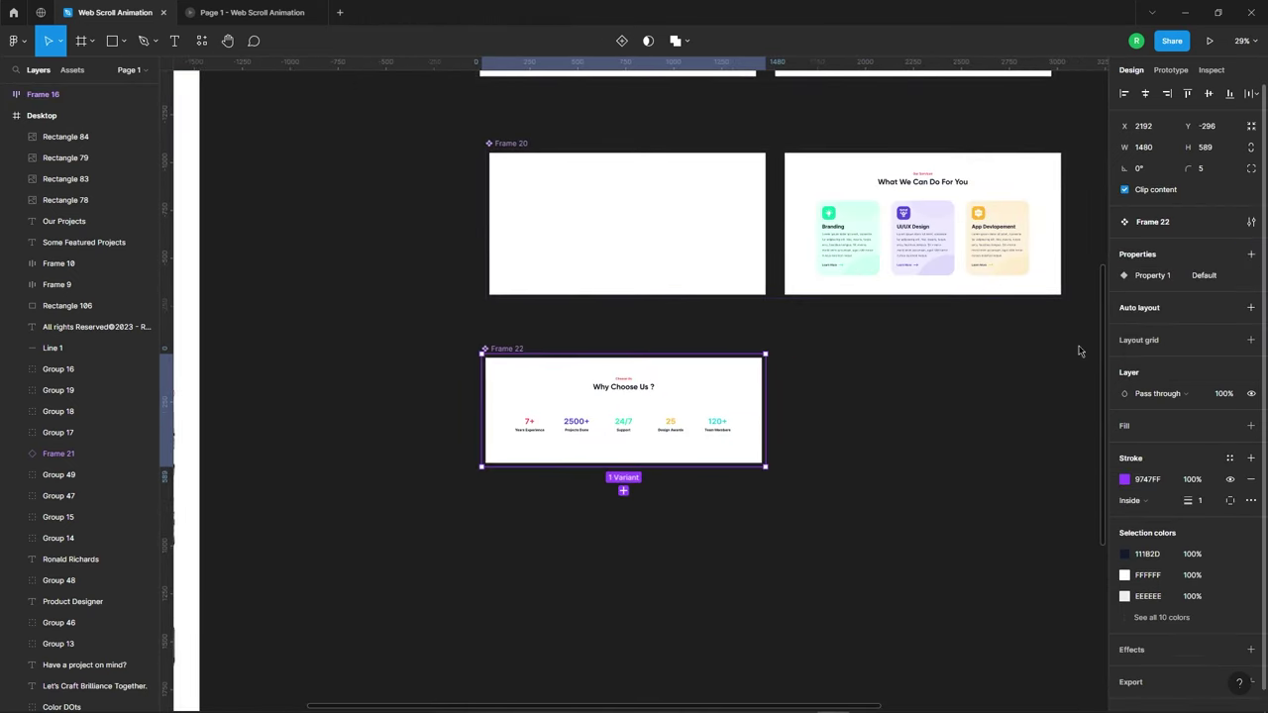
left_click(1250, 307)
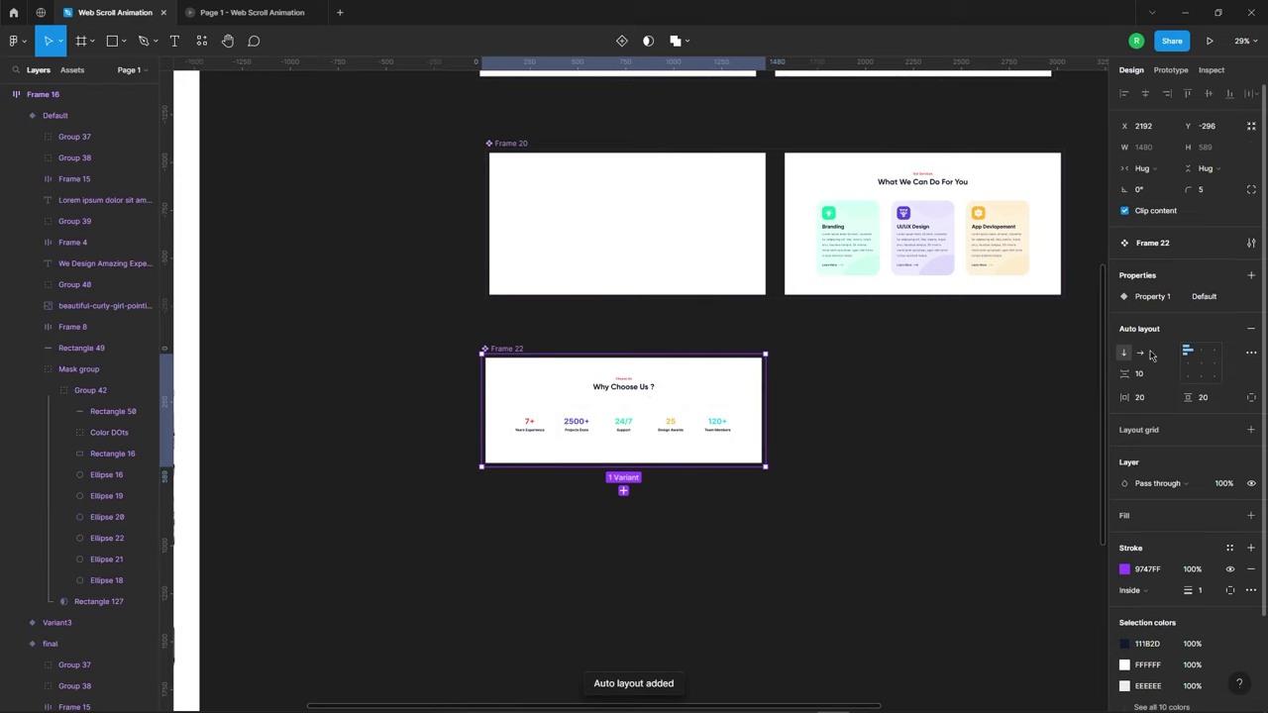
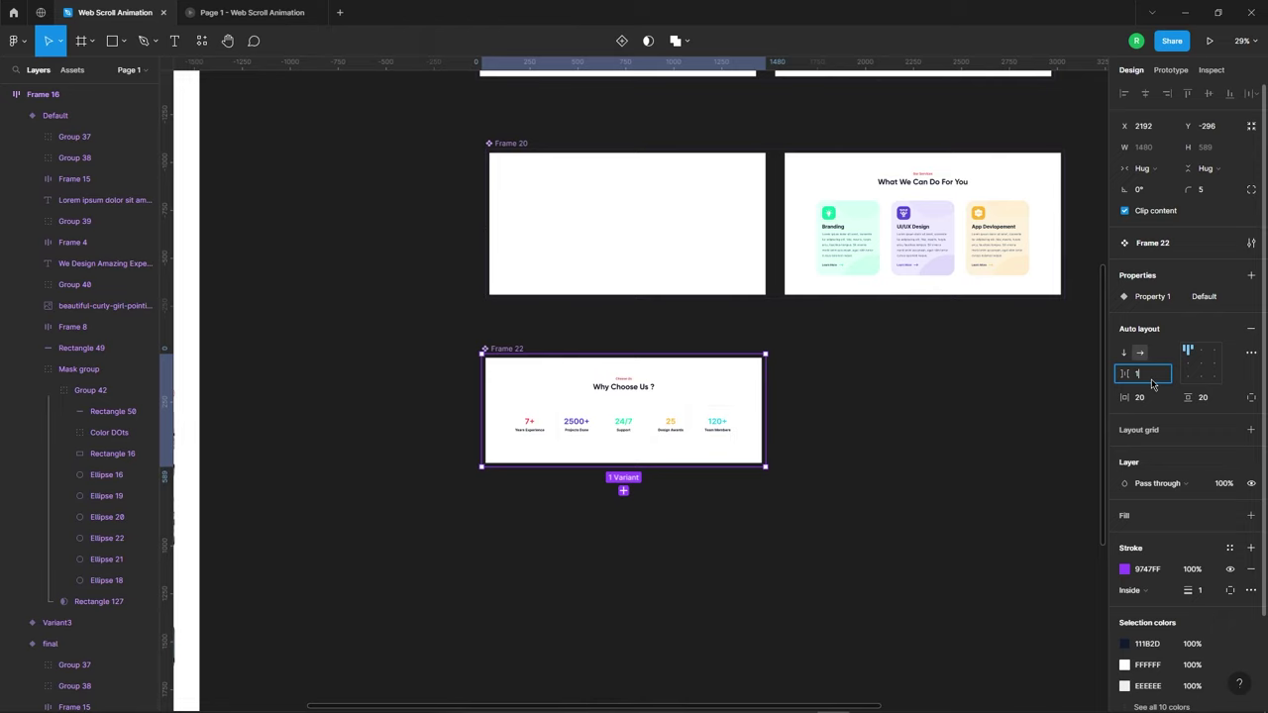
Duplicate the Why Choose Us Default variant with Ctrl+D to create Variant2.
left_click(897, 414)
left_click(512, 393)
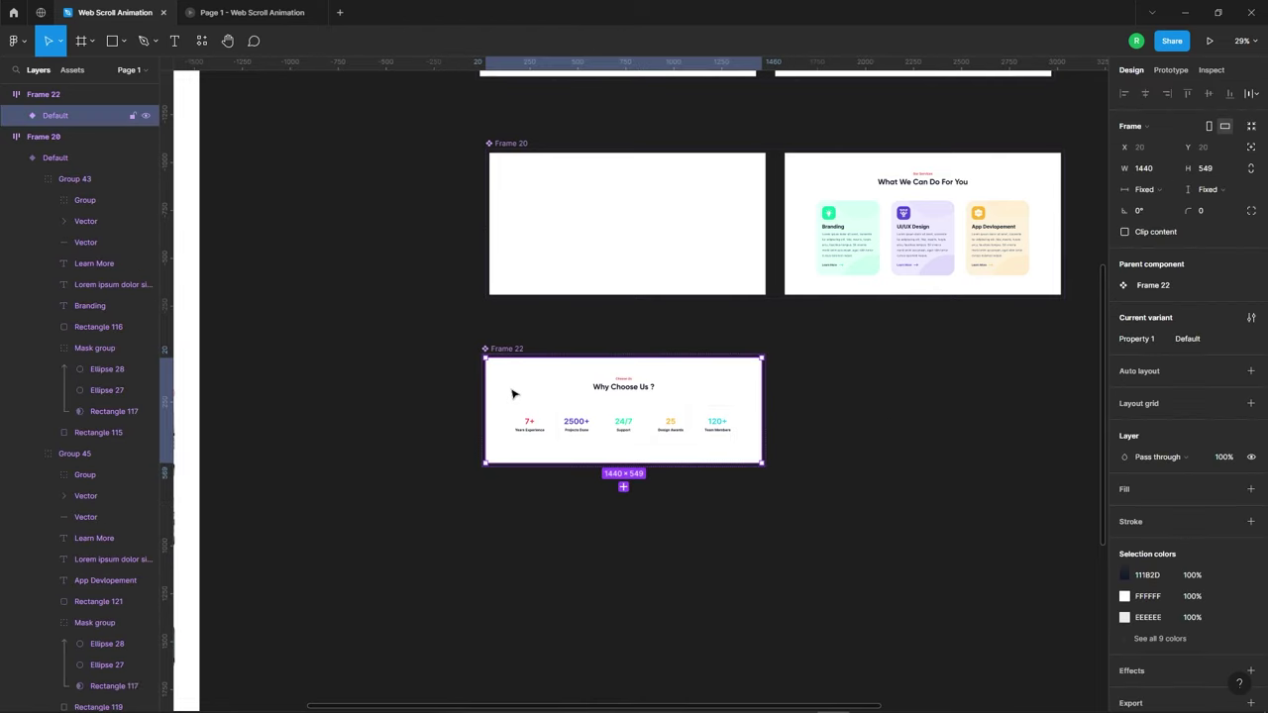
key("ctrl+d")
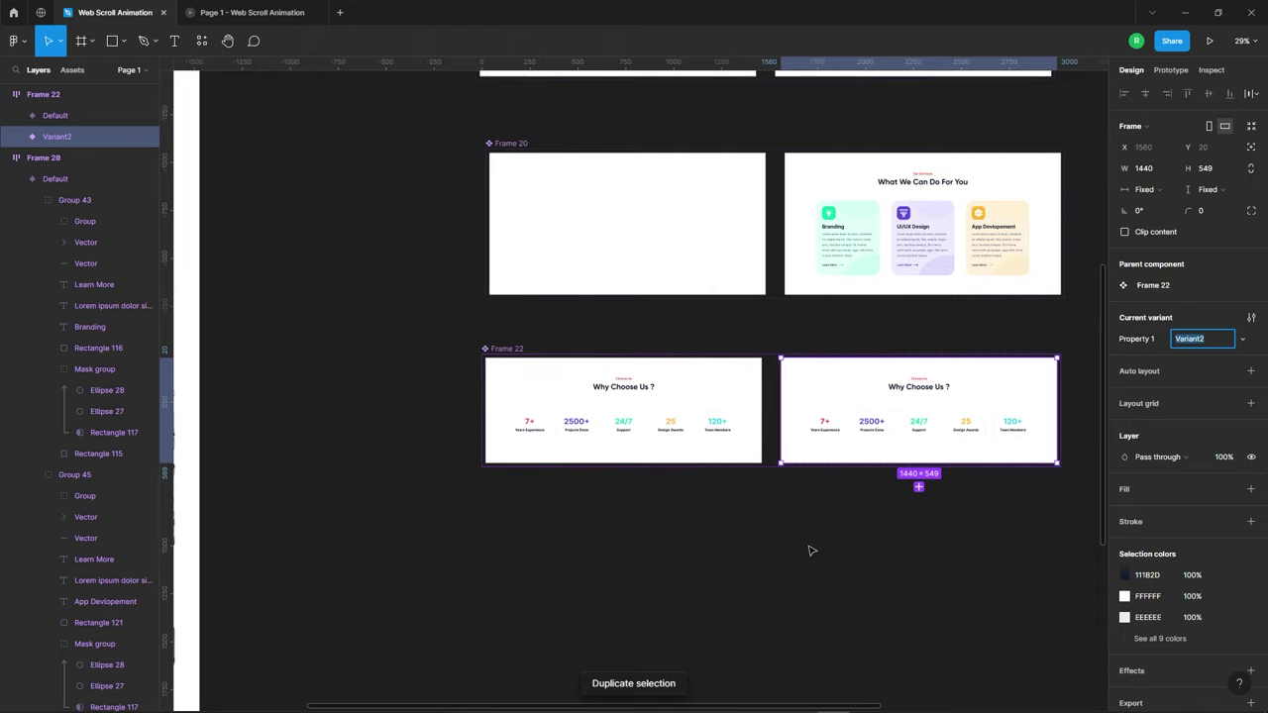
left_click(809, 551)
scroll(475, 320, "up", 3)
scroll(509, 325, "up", 2)
scroll(361, 288, "down", 2)
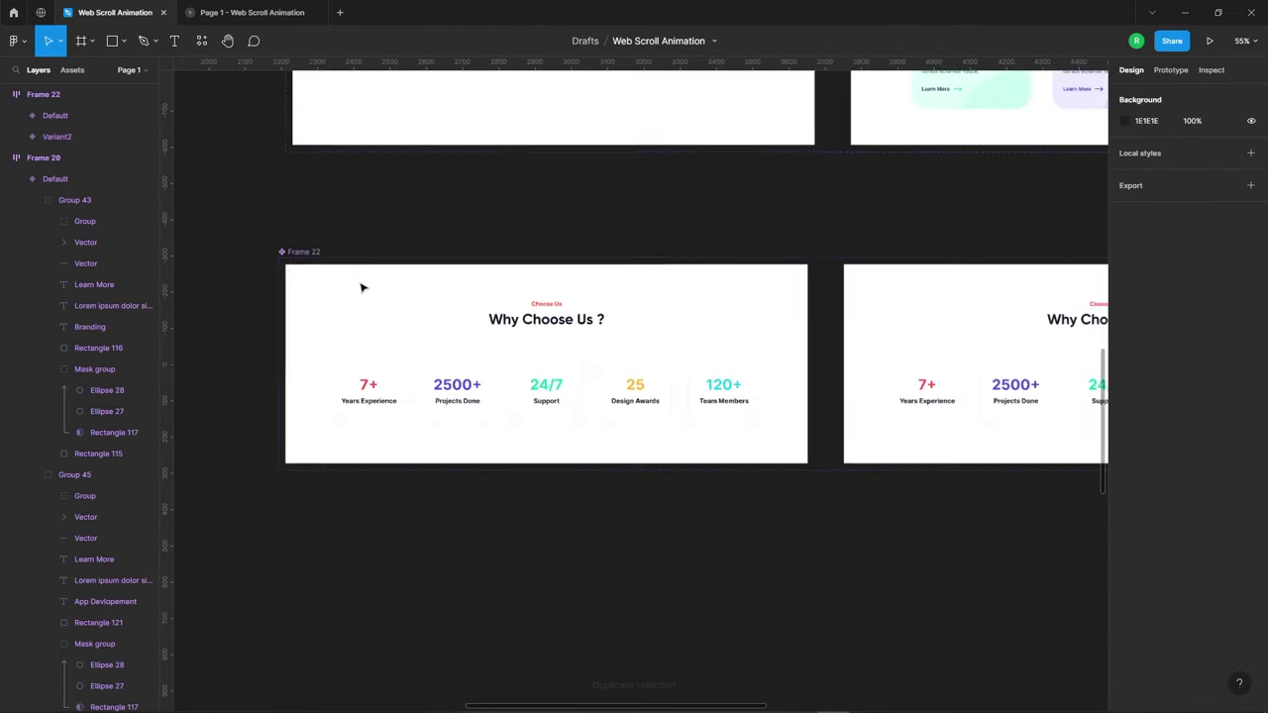
scroll(362, 287, "down", 1)
scroll(366, 372, "up", 4)
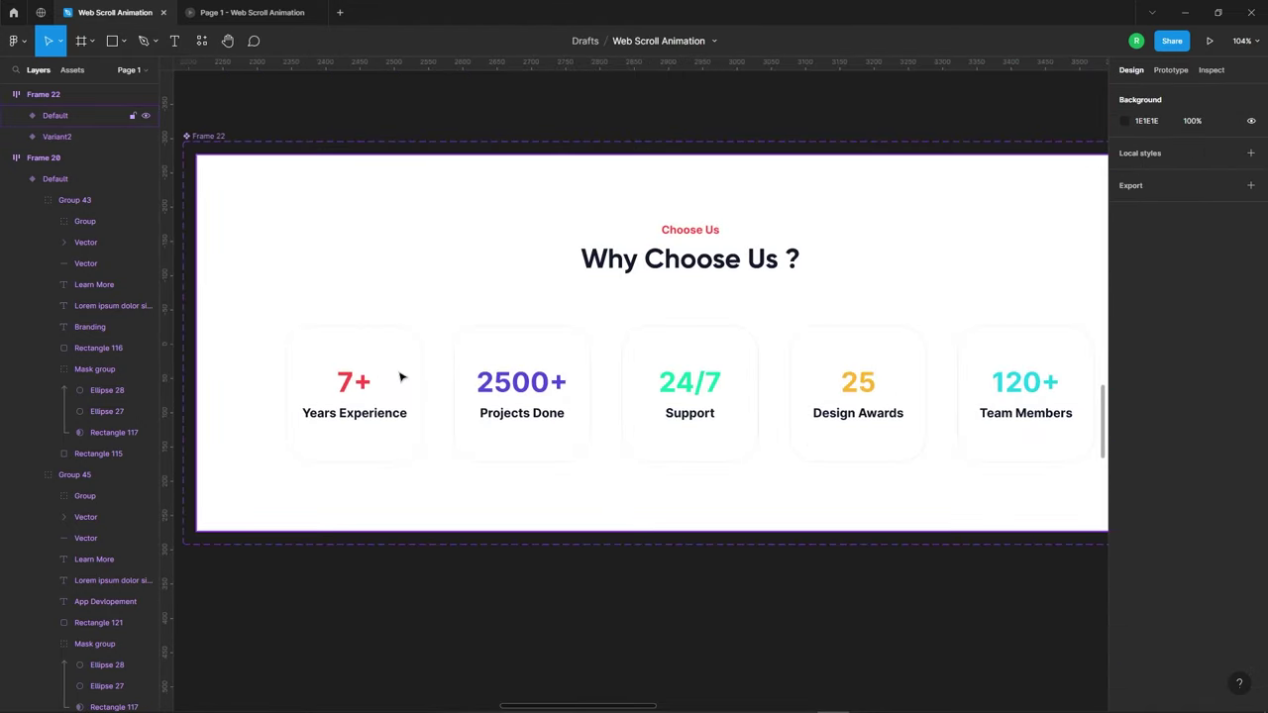
Tilt the 7+, 2500+, 24/7 and 25 Design Awards cards to roughly 32–34°.
left_click(401, 377)
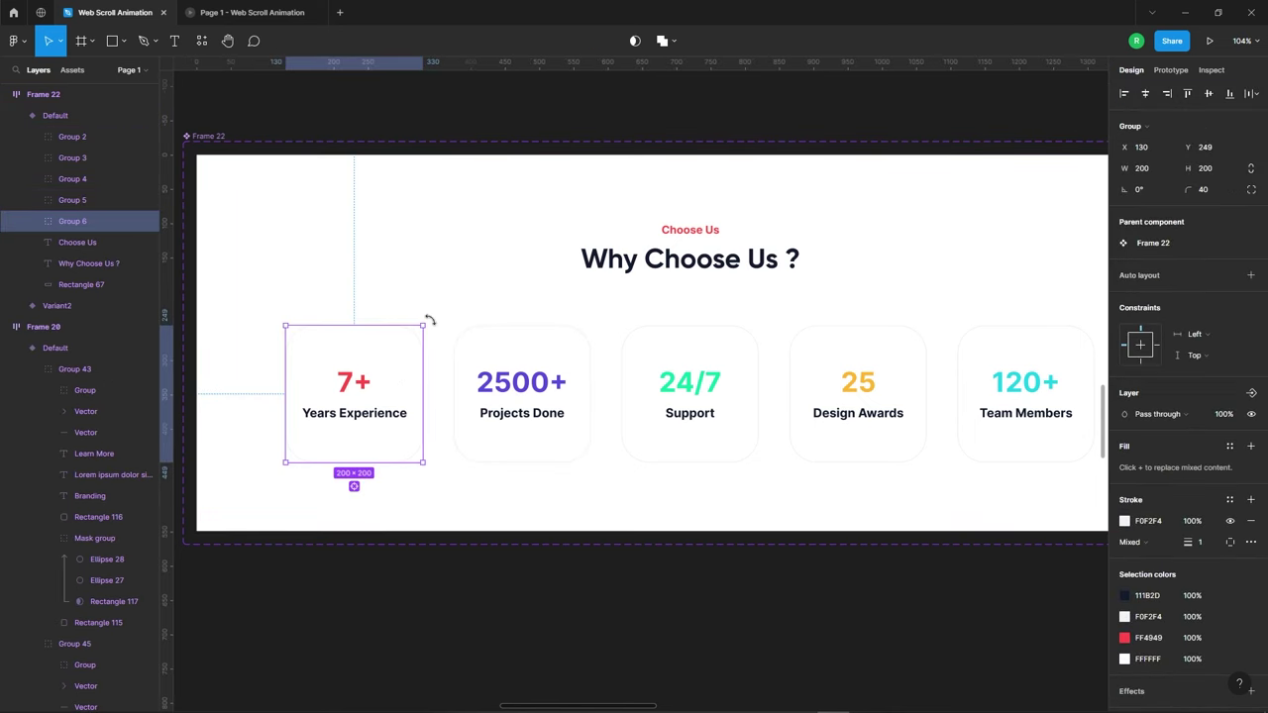
key("alt")
left_click_drag(429, 320, 369, 288)
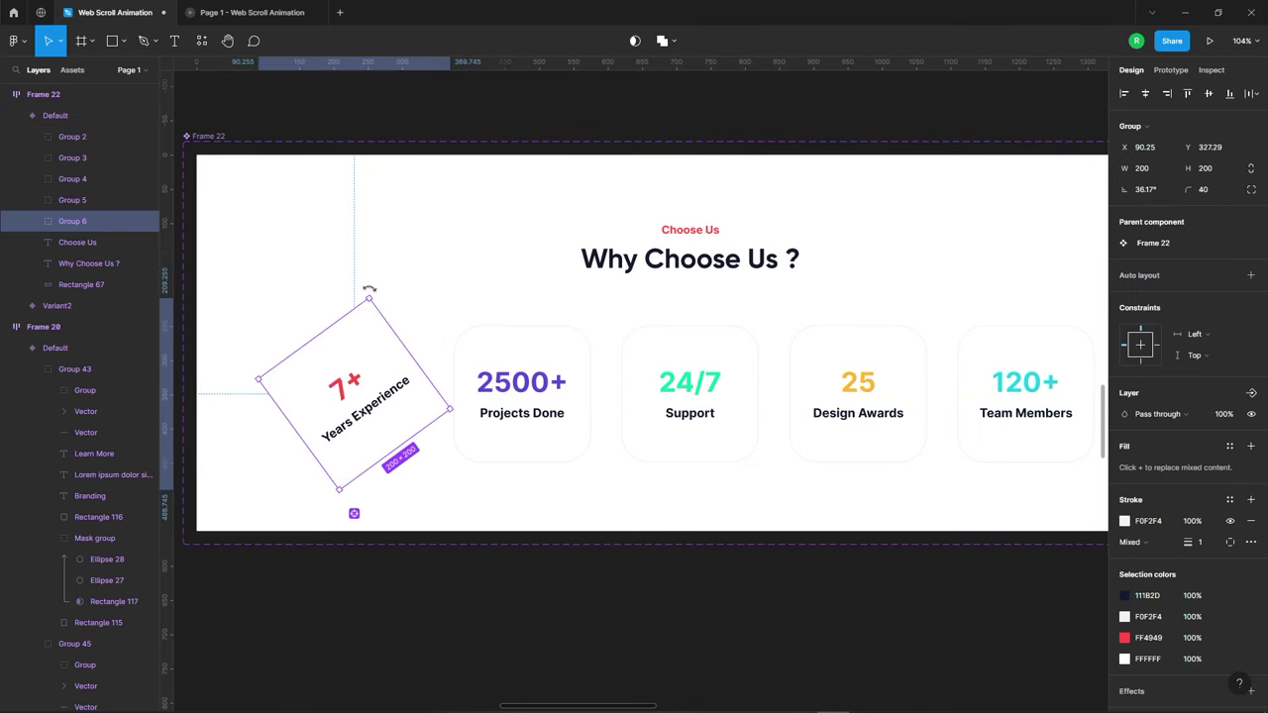
left_click(505, 395)
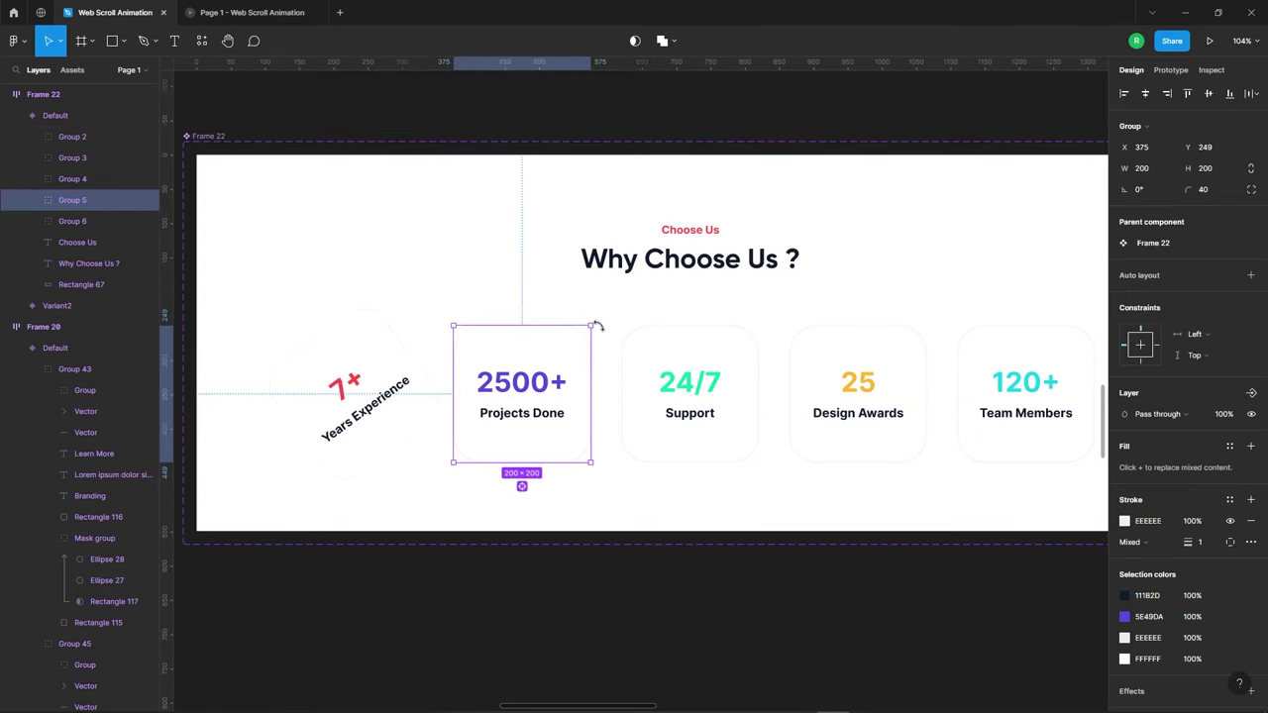
left_click_drag(593, 322, 539, 299)
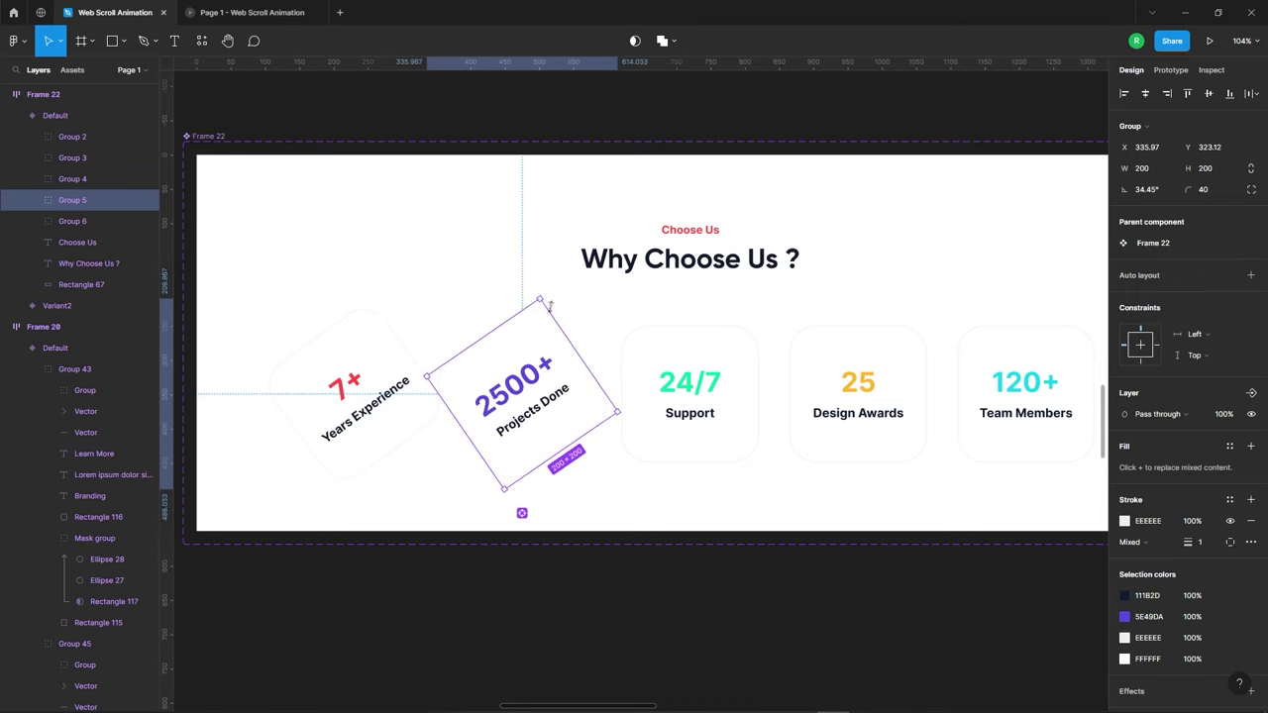
left_click(693, 401)
left_click_drag(750, 314, 710, 294)
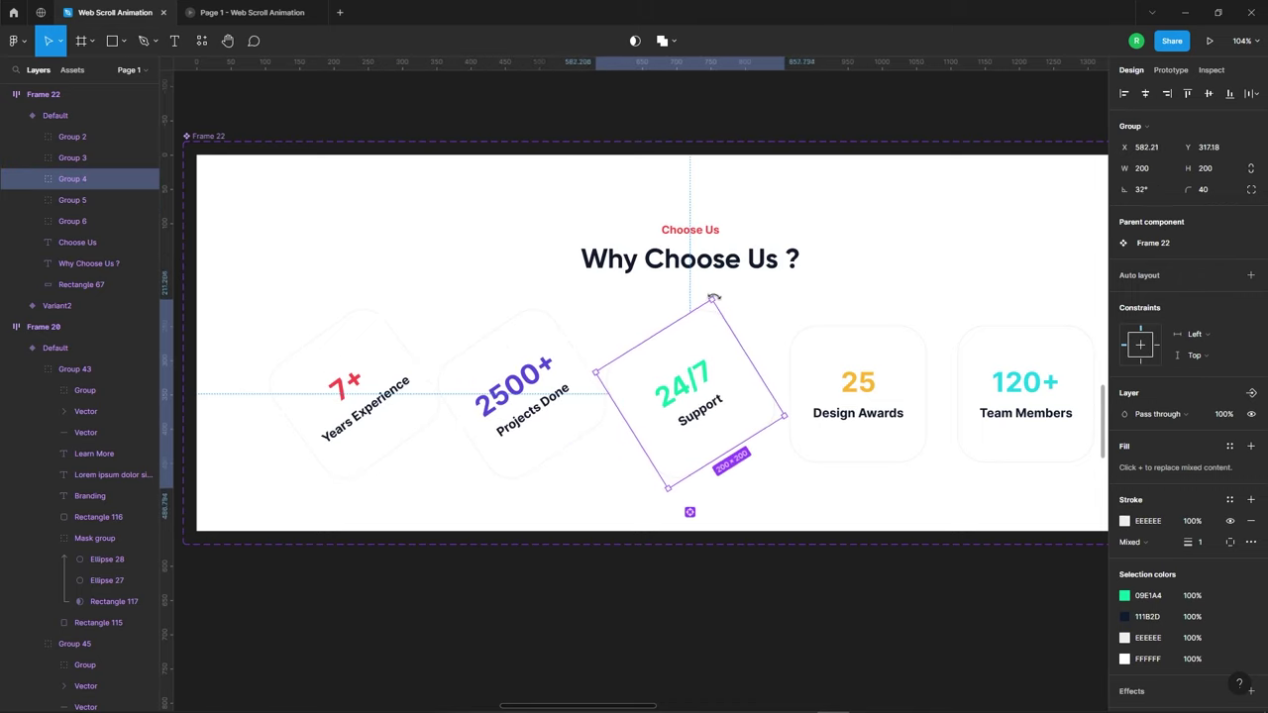
left_click(852, 408)
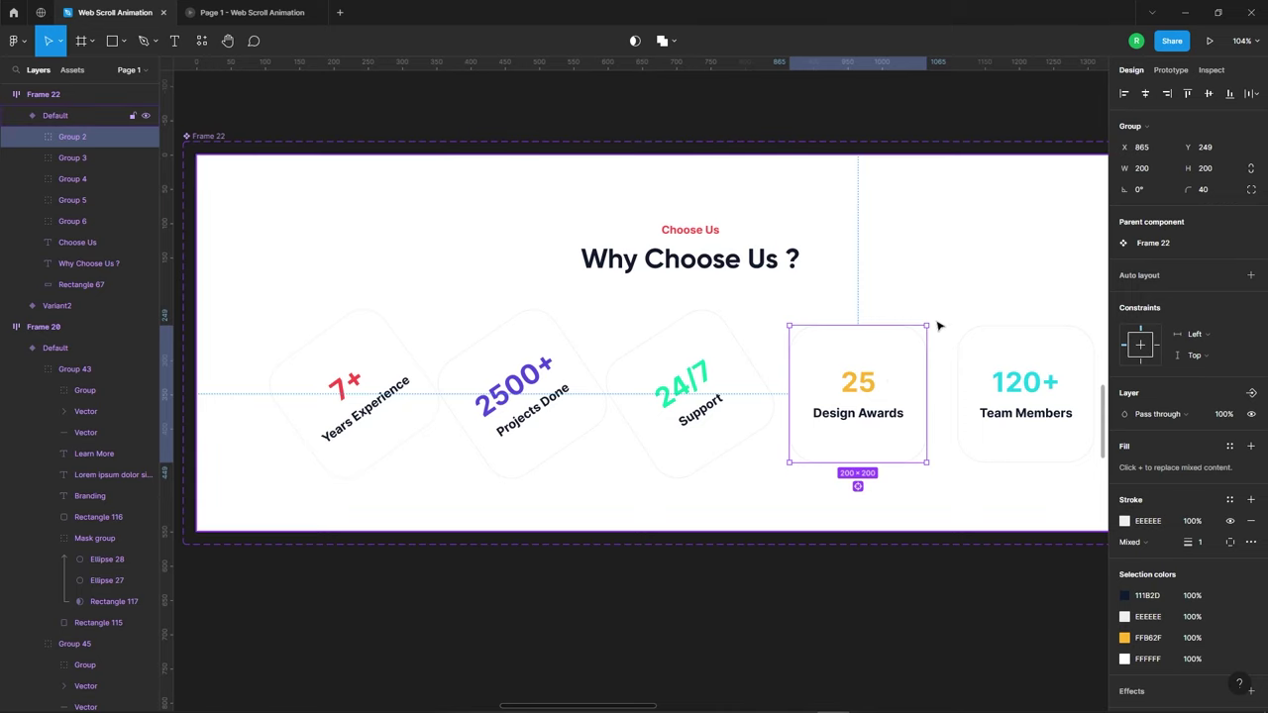
left_click_drag(935, 323, 879, 299)
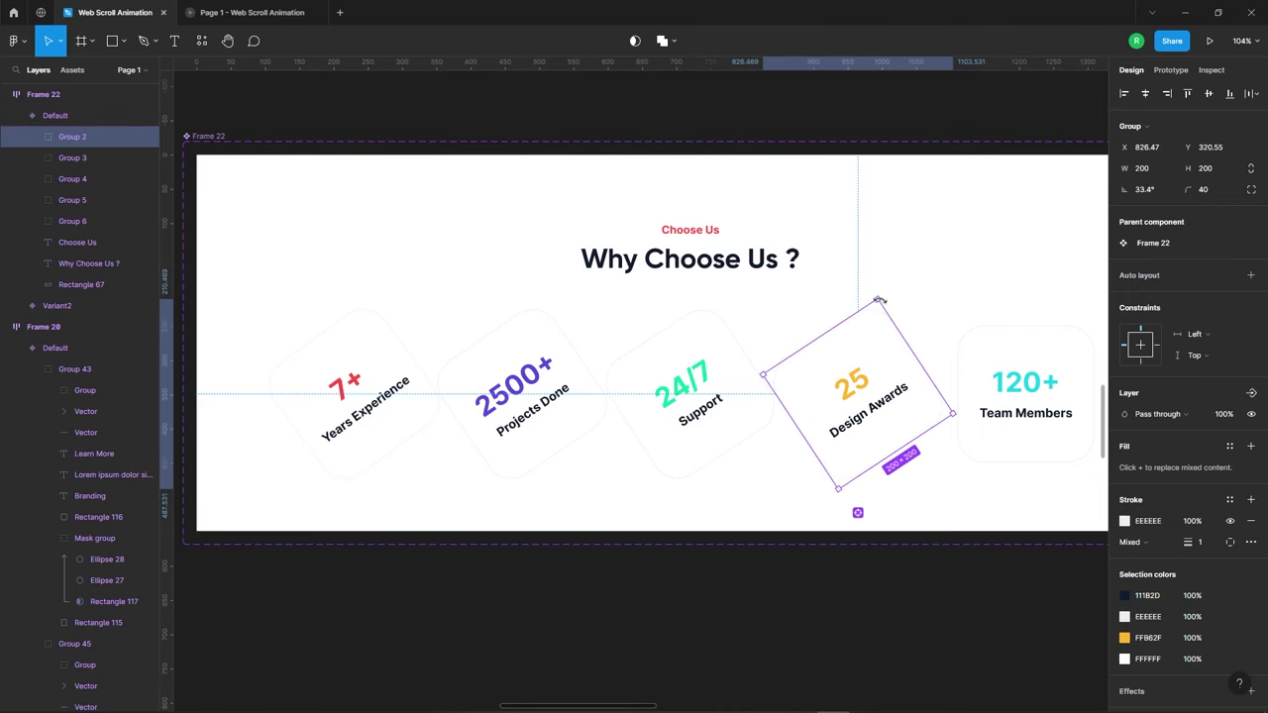
Tilt the 120+ Team Members card to about 31°.
left_click(1064, 419)
scroll(396, 363, "down", 3)
scroll(693, 354, "up", 2)
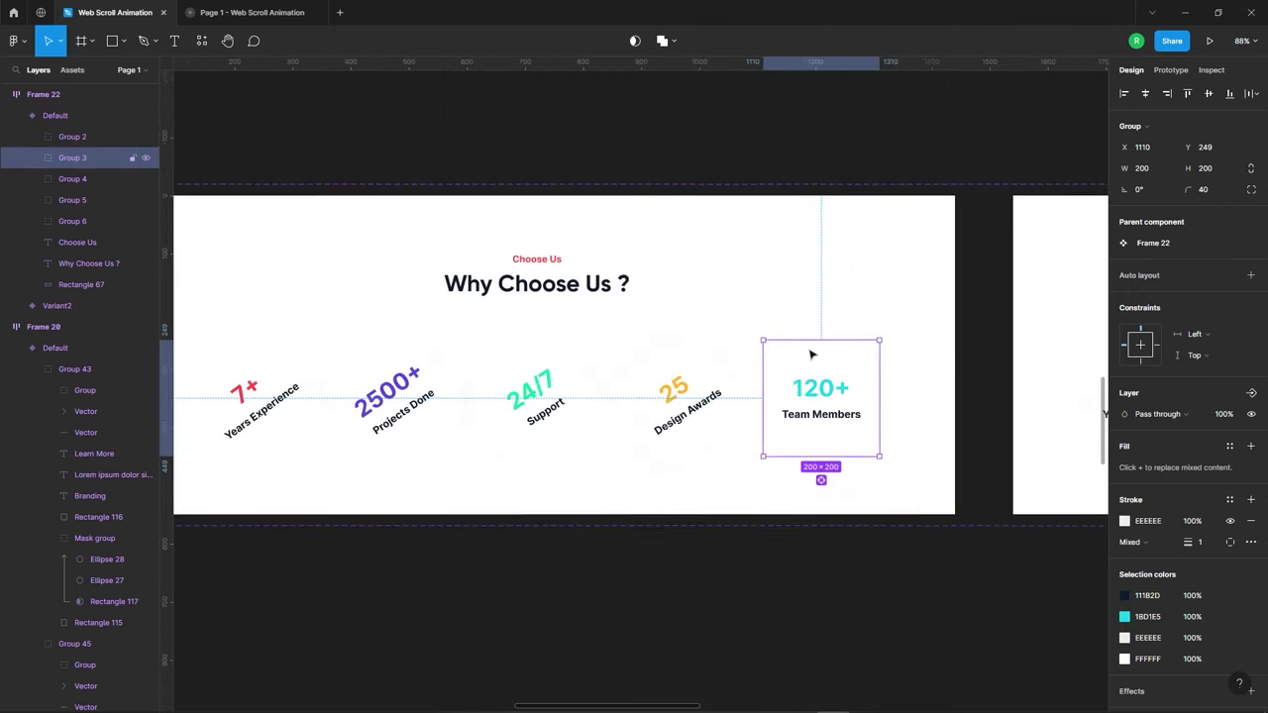
left_click_drag(887, 338, 858, 314)
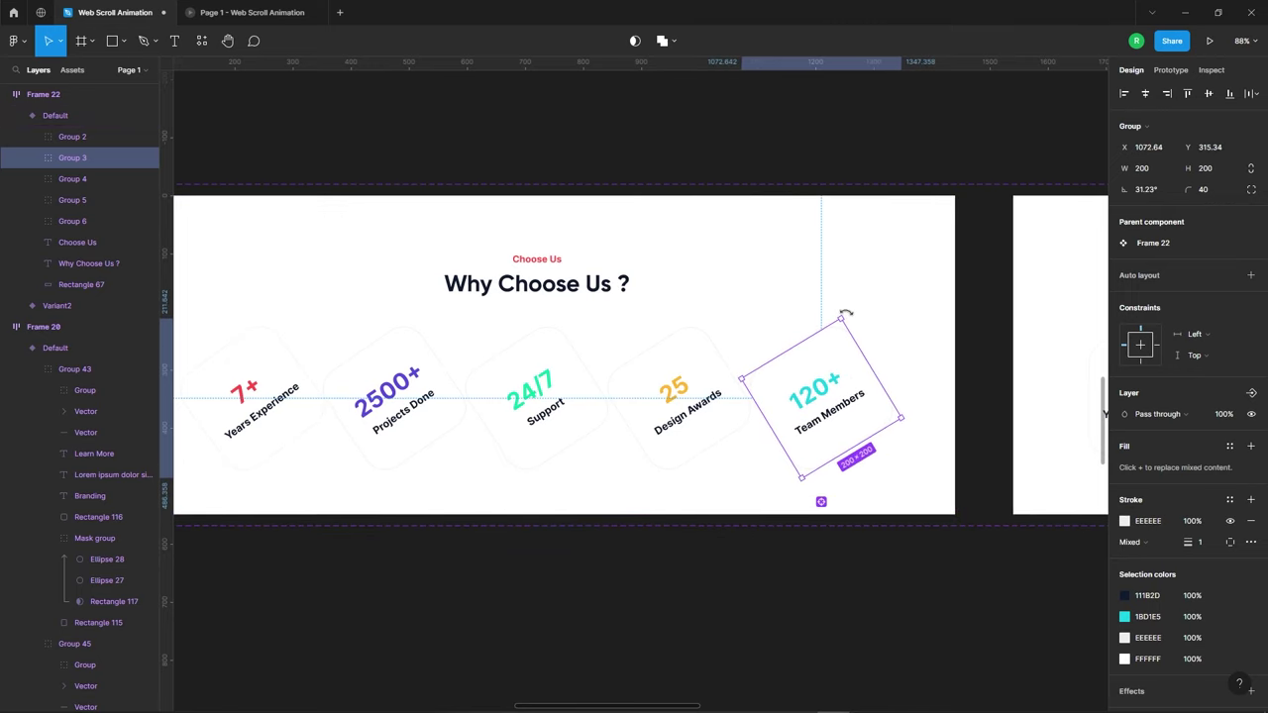
scroll(505, 325, "down", 3)
scroll(506, 325, "up", 3)
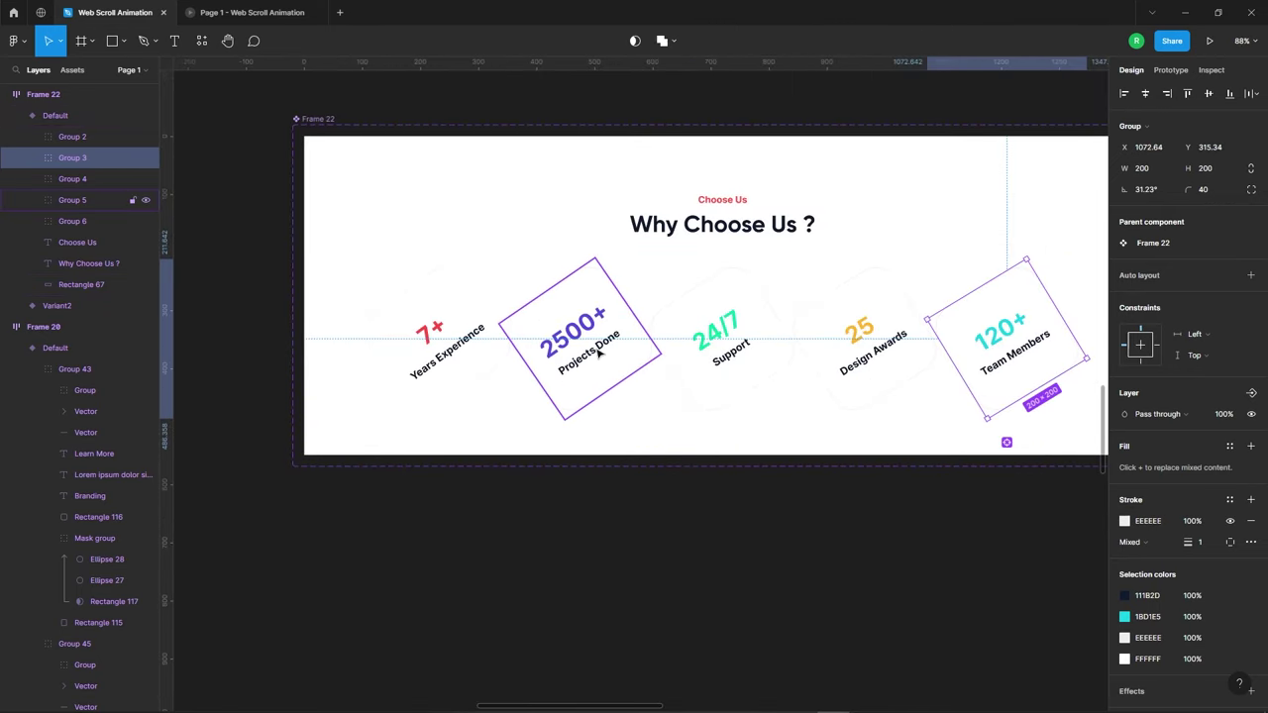
Shift the four cards after 7+ slightly lower.
left_click(599, 355)
left_click(713, 347, "shift")
left_click(881, 363, "shift")
left_click(1000, 342, "shift")
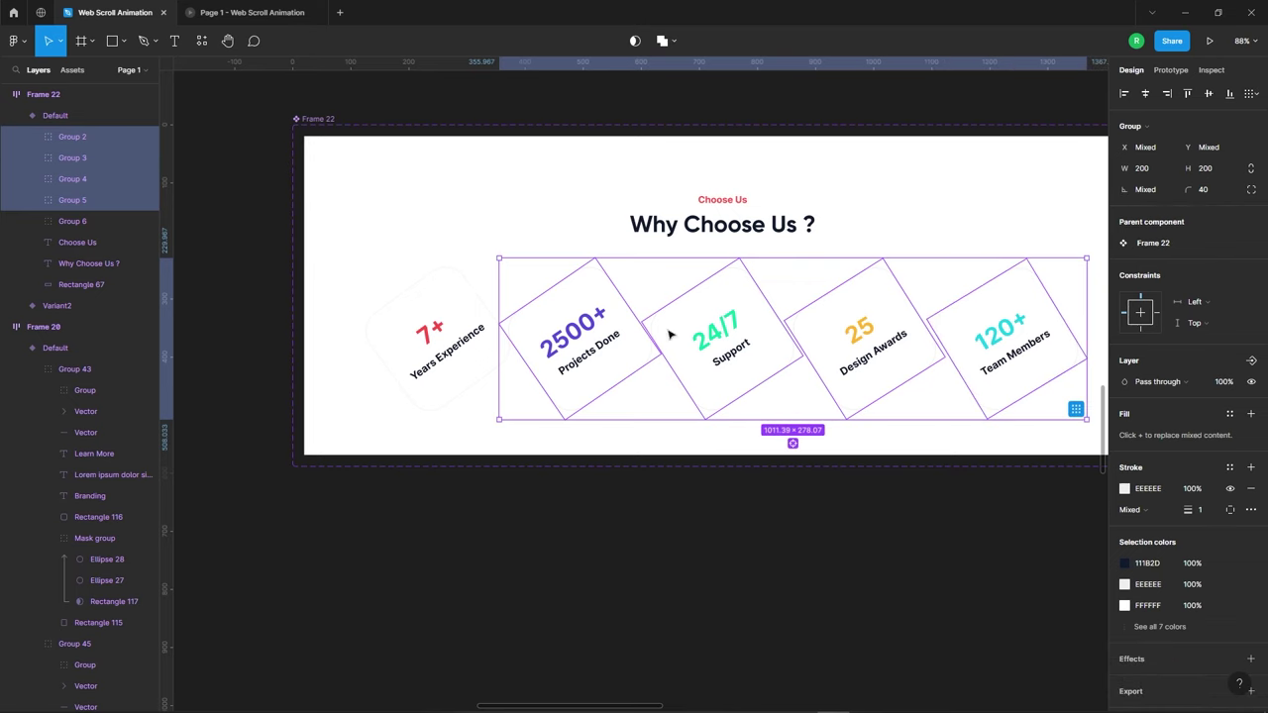
scroll(669, 335, "down", 3)
key("shift+Down")
key("shift+Down")
Stagger the tilted cards, pushing the 24/7, 25 and 120+ cards lower.
key("shift+Down")
key("shift+Down")
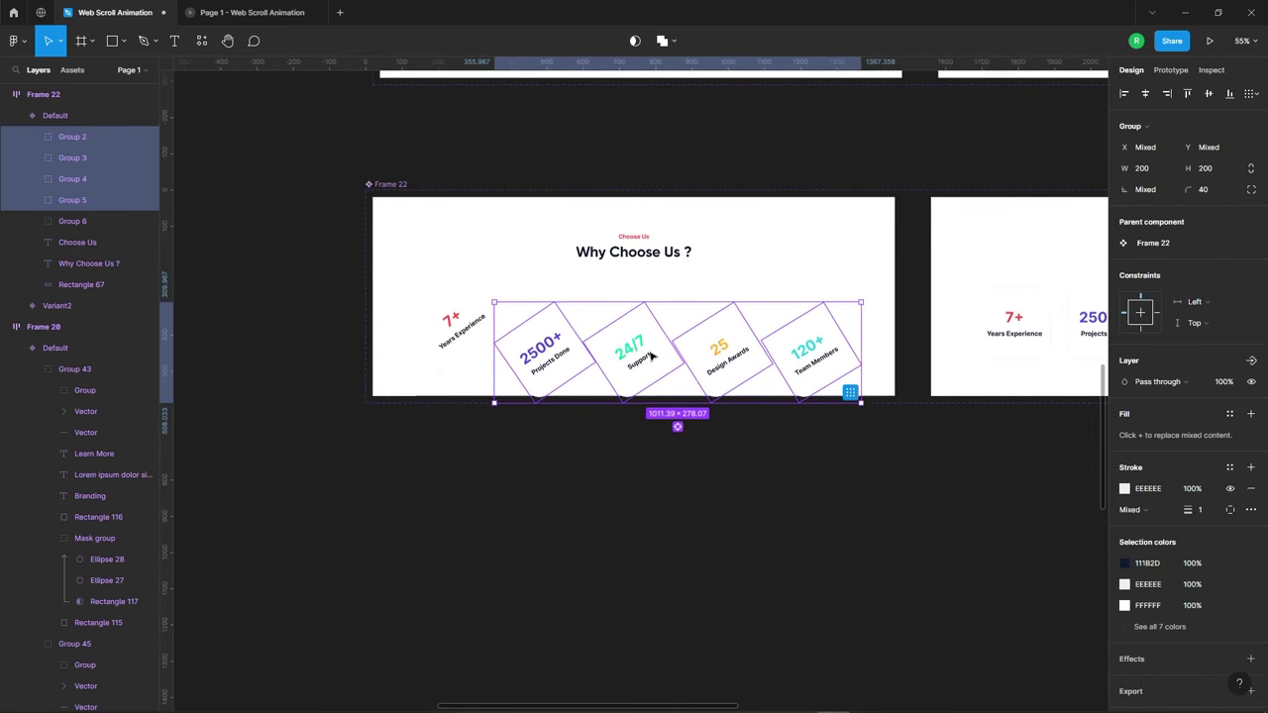
key("shift+Down")
key("shift+Down")
key("shift+Down")
left_click(611, 370)
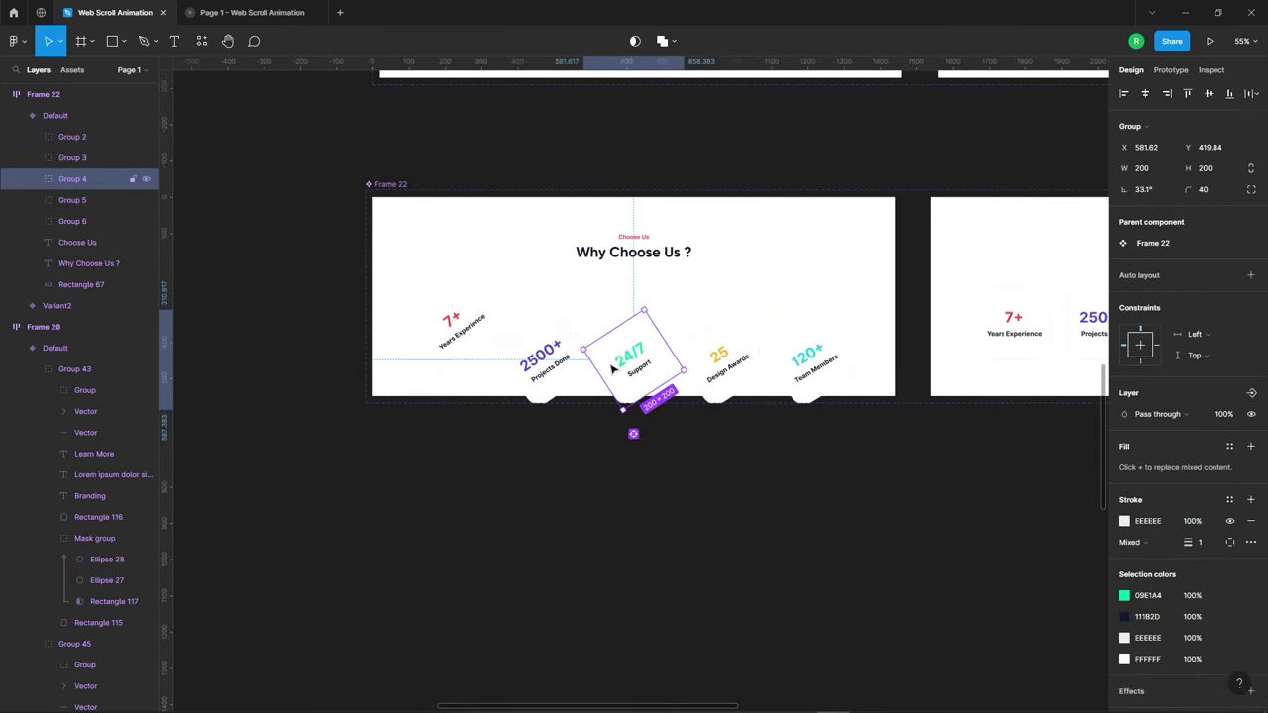
left_click(695, 373, "shift")
left_click(835, 359, "shift")
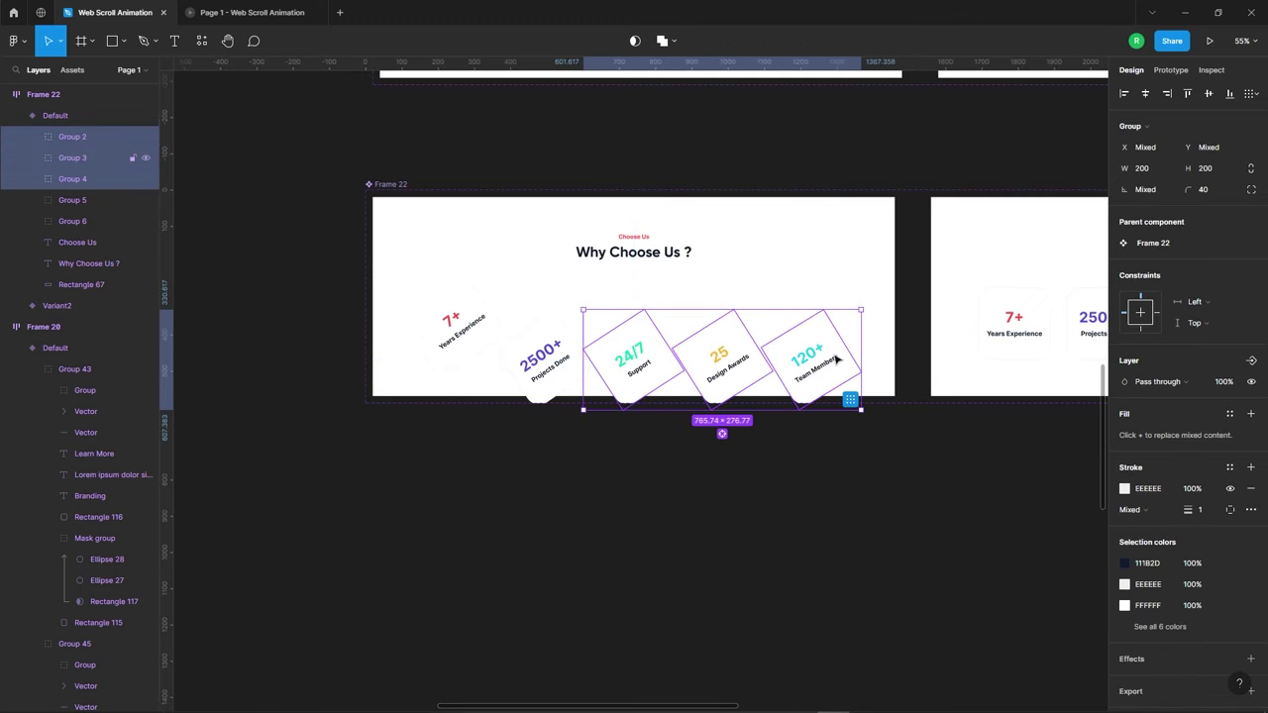
key("shift+Down")
key("shift+Down")
key("shift+Down")
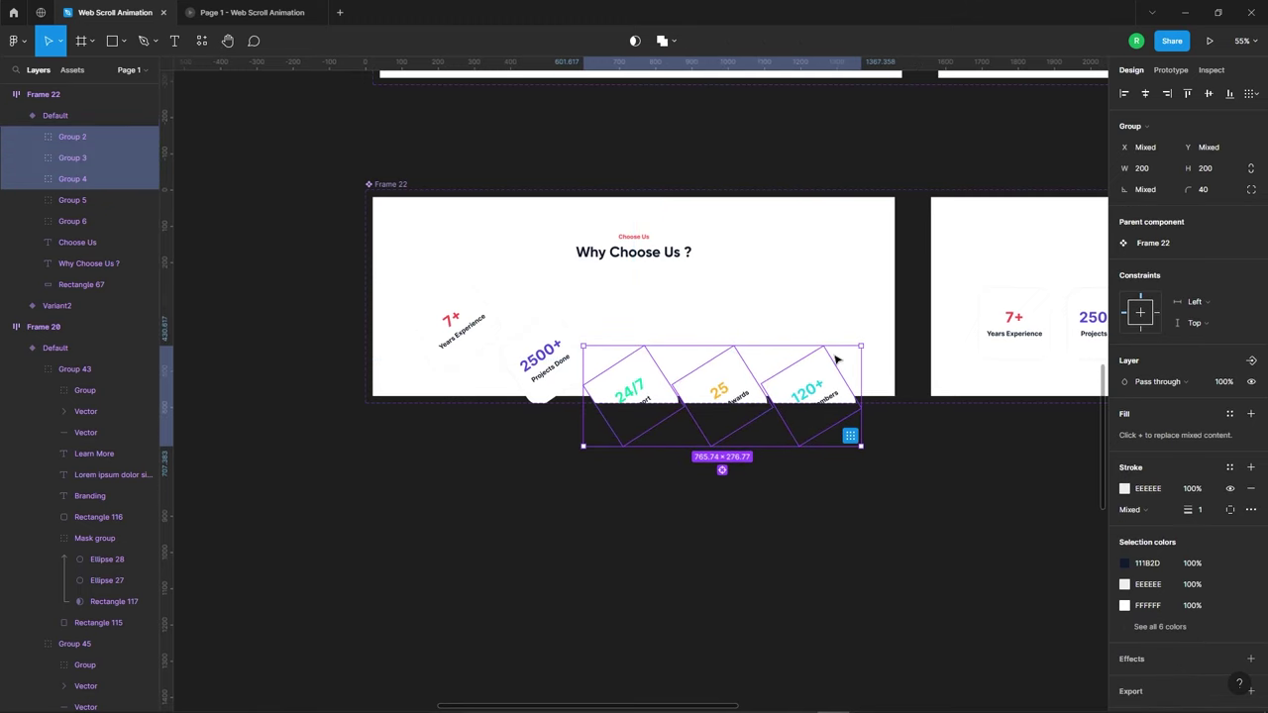
key("shift+Down")
key("shift+Down")
key("Up")
key("Up")
key("Up")
left_click(535, 340, "shift")
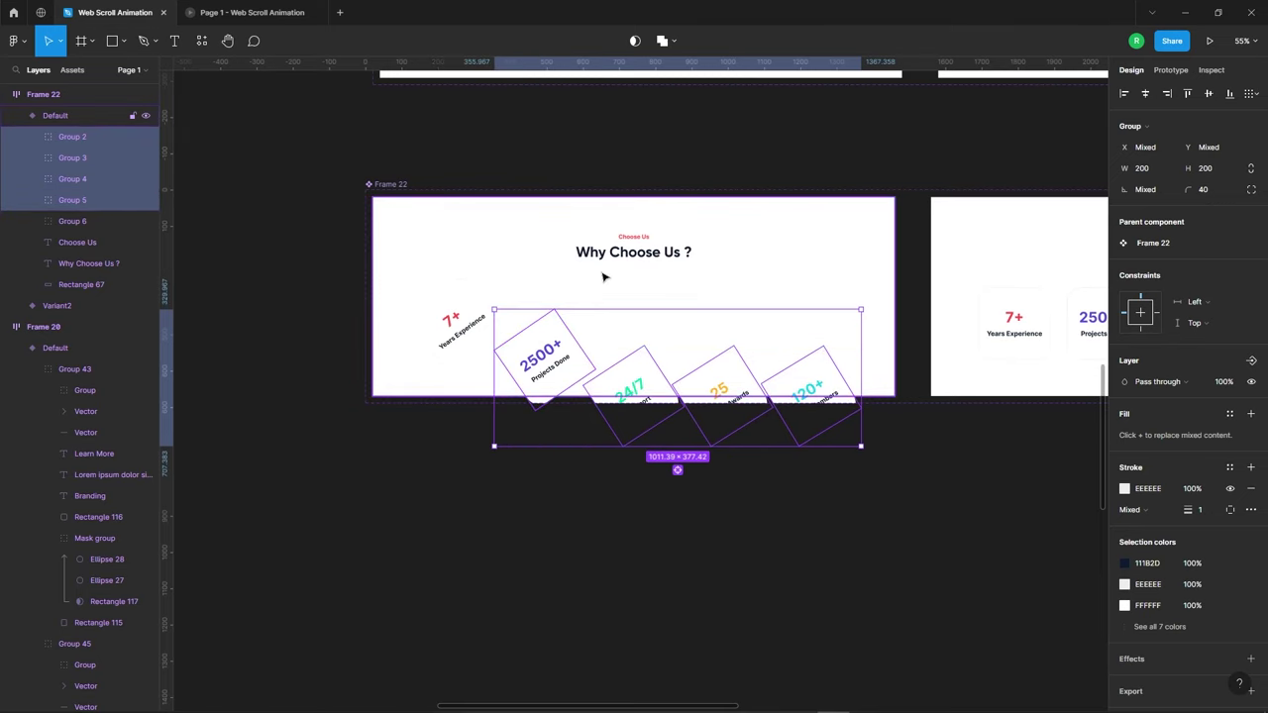
key("Up")
key("Up")
key("Up")
key("Up")
key("Up")
key("Up")
mouse_move(741, 384)
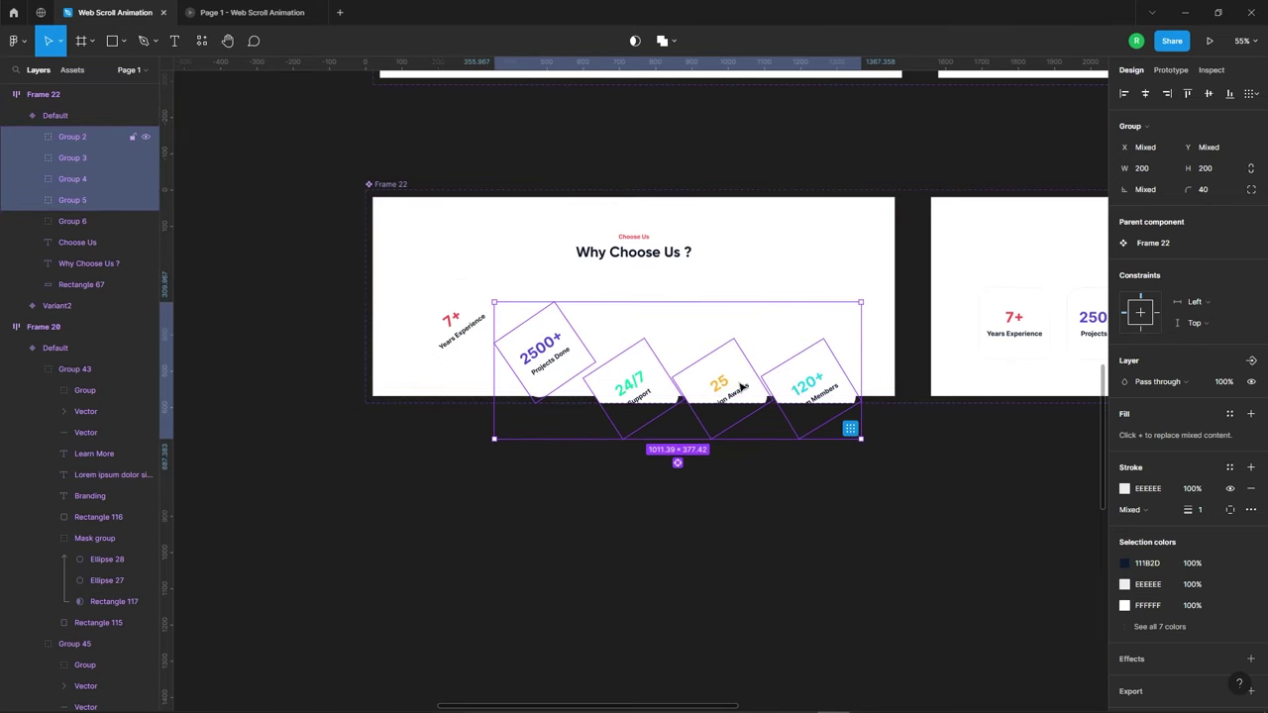
Move all five tilted cards below the Default frame's bottom edge.
left_click_drag(741, 386, 805, 378)
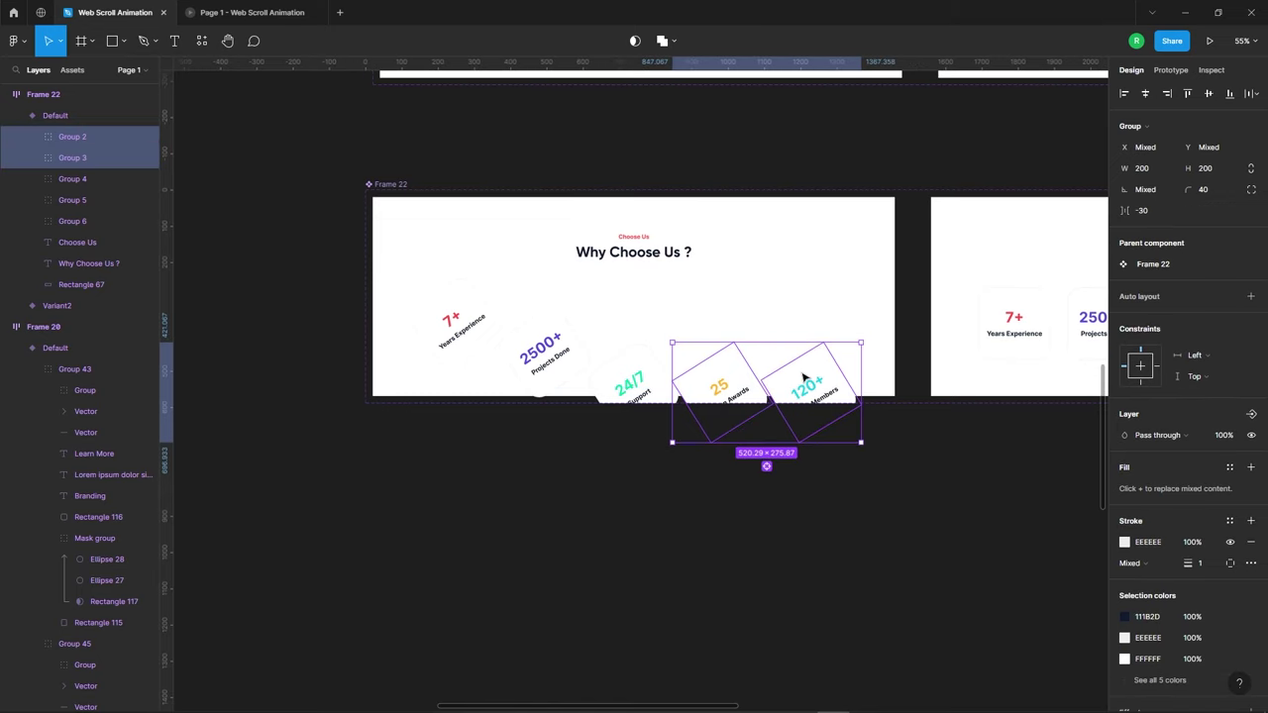
key("Down")
key("Down")
key("Down")
key("Down")
key("Down")
key("Down")
key("Down")
key("Down")
key("Down")
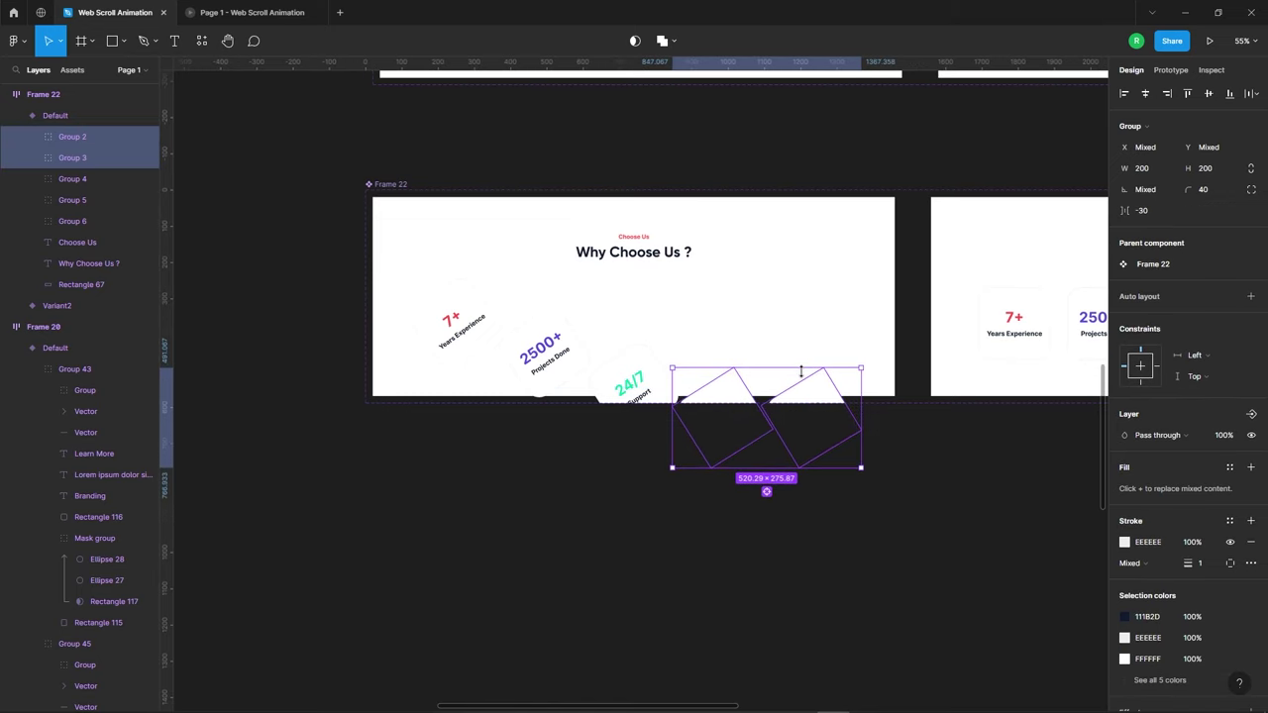
left_click(816, 409)
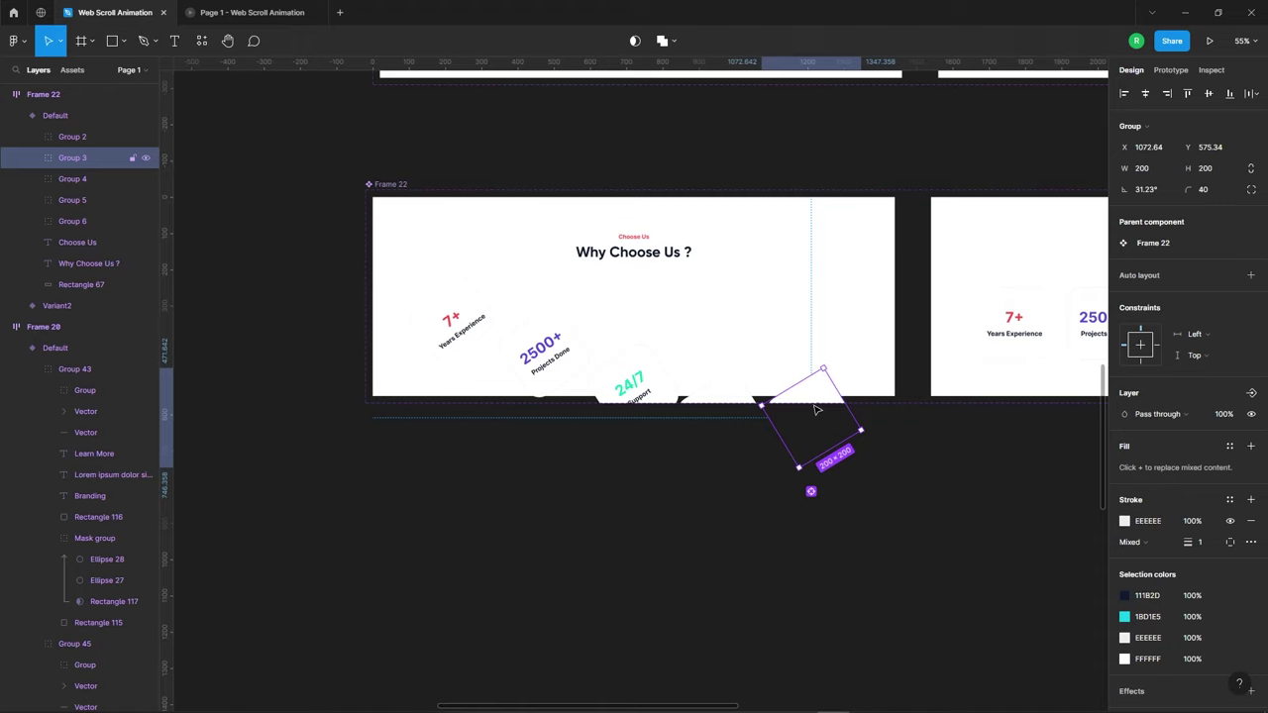
key("shift+Down")
key("shift+Down")
key("shift+Down")
key("shift+Down")
key("shift+Down")
key("shift+Down")
key("shift+Down")
key("shift+Down")
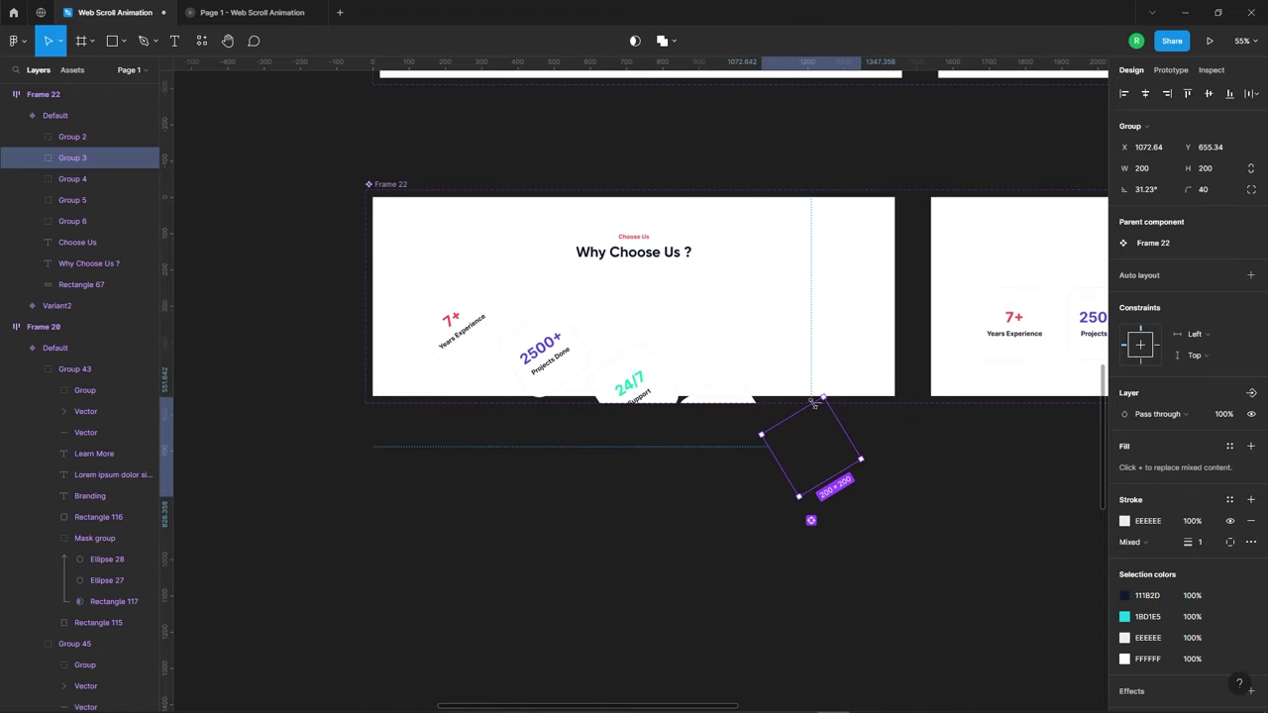
left_click(730, 396, "shift")
left_click(614, 367, "shift")
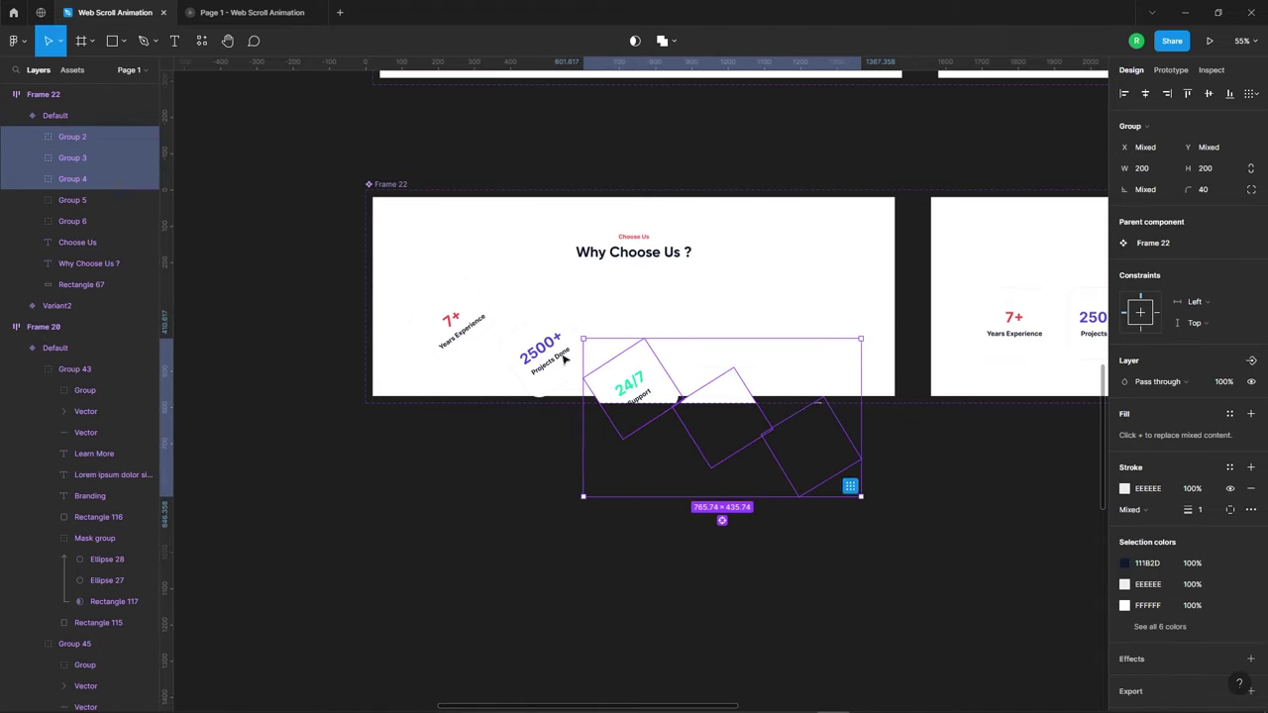
left_click(525, 344, "shift")
left_click(451, 328, "shift")
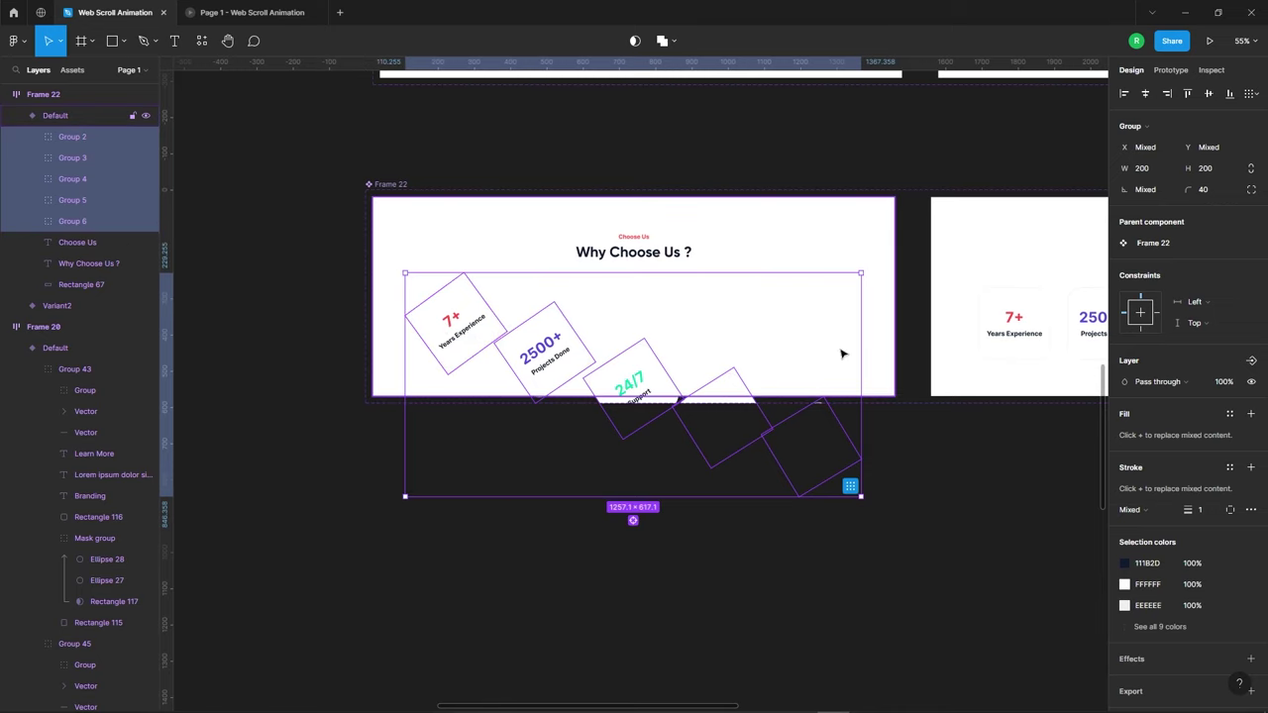
key("shift+Down")
key("shift+Down")
key("shift+Down")
key("shift+Down")
key("shift+Down")
key("shift+Down")
key("shift+Down")
key("shift+Down")
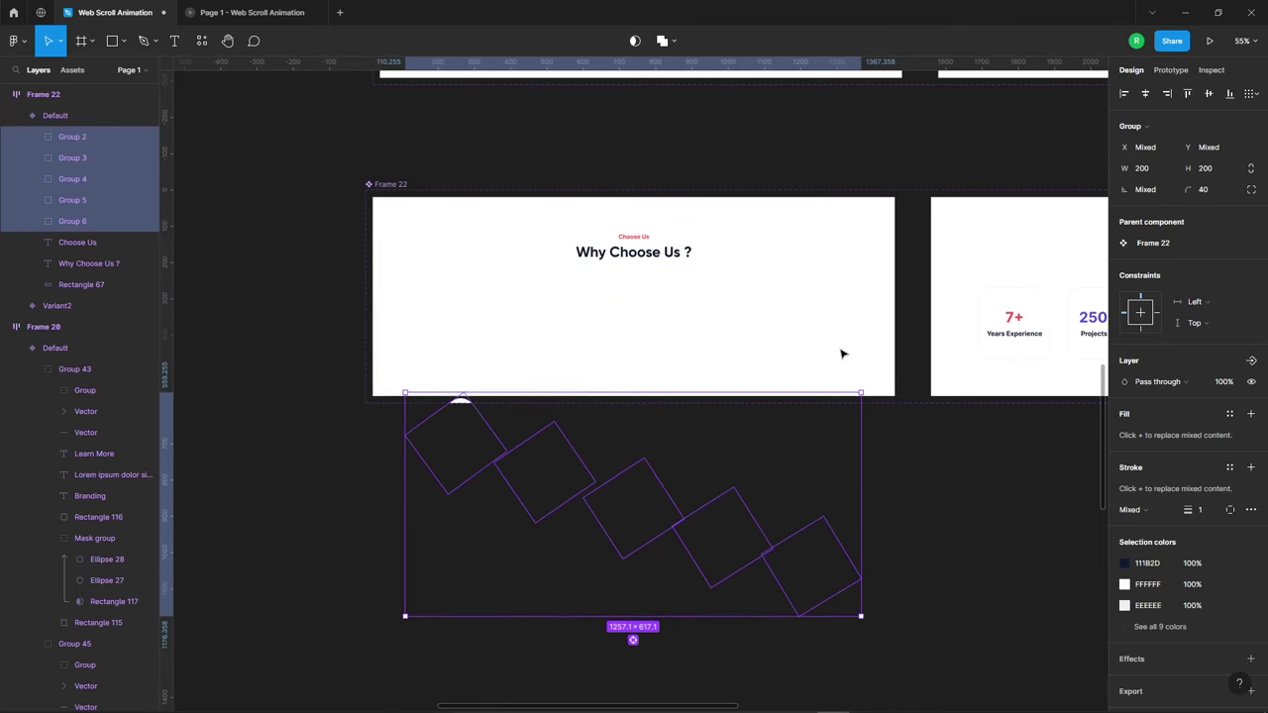
key("shift+Down")
key("shift+Down")
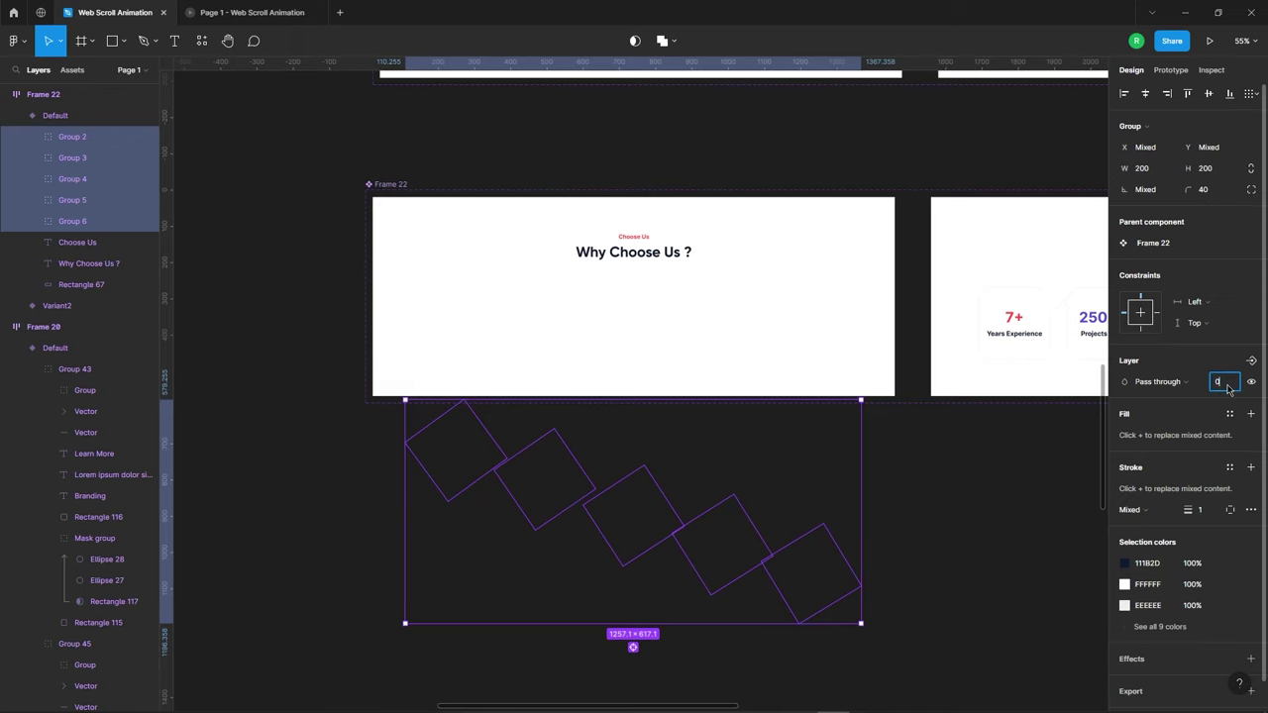
Nudge the Choose Us and Why Choose Us ? headings up and set them to 0% opacity.
left_click(634, 254)
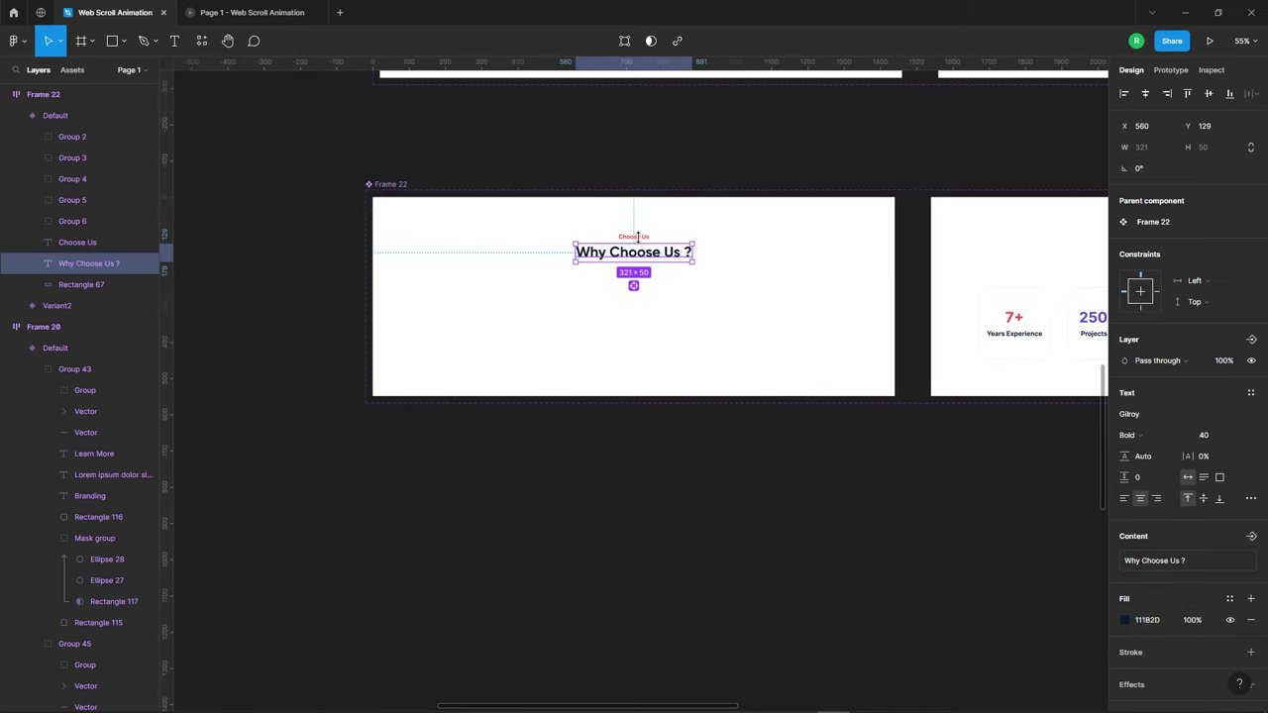
key("shift+Up")
key("shift+Up")
key("shift+Up")
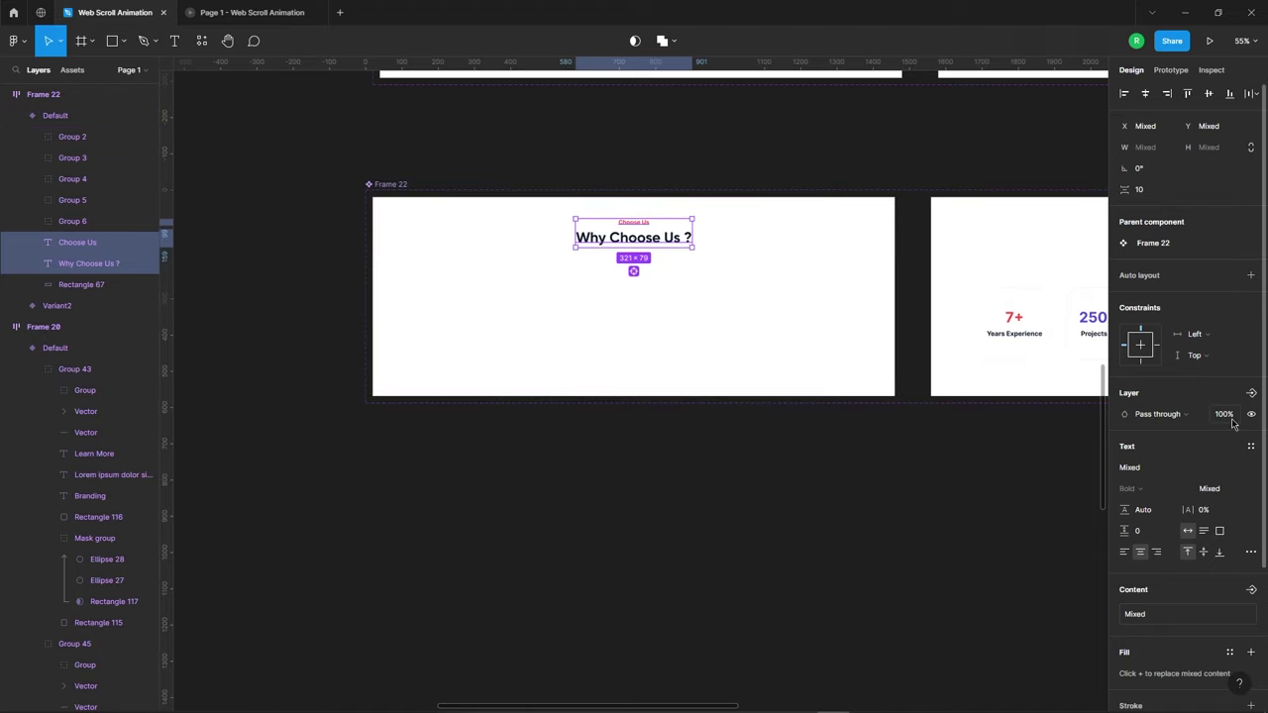
type("0")
key("Return")
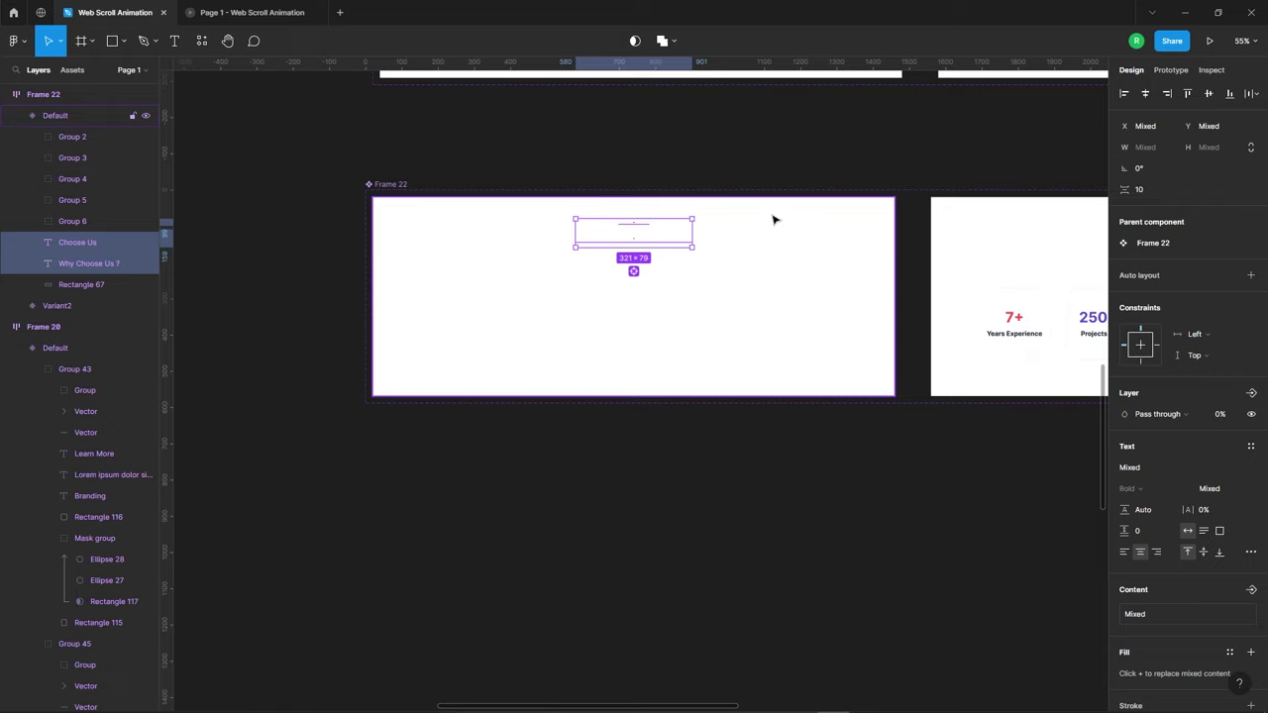
key("Escape")
left_click(796, 263)
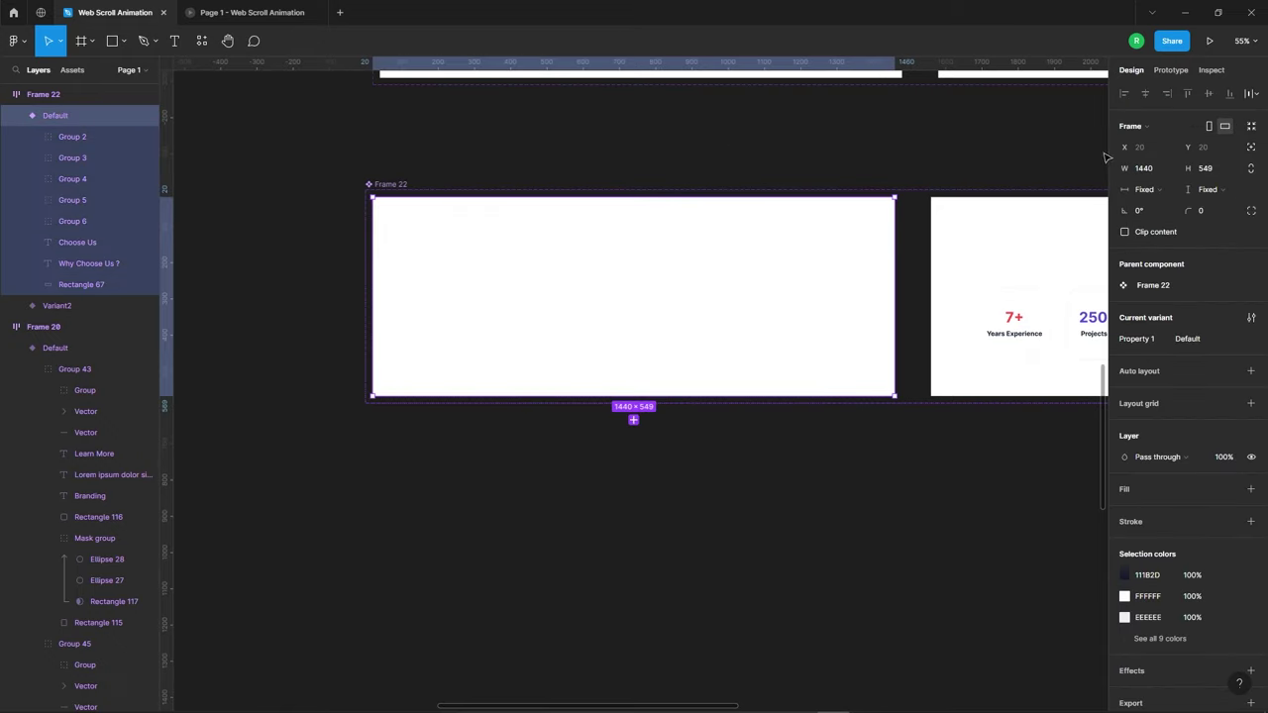
Link the Default variant to Variant2 with a Mouse enter Smart animate interaction.
left_click(1169, 72)
left_click_drag(894, 297, 961, 288)
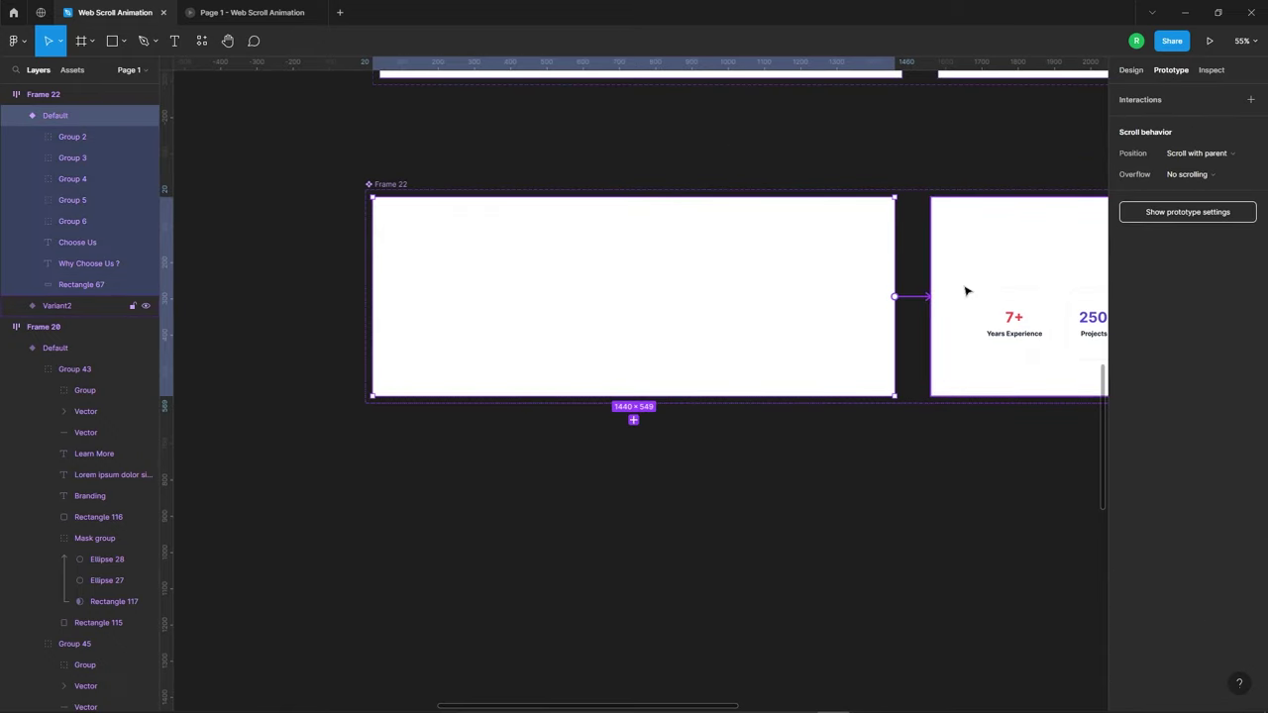
left_click(998, 152)
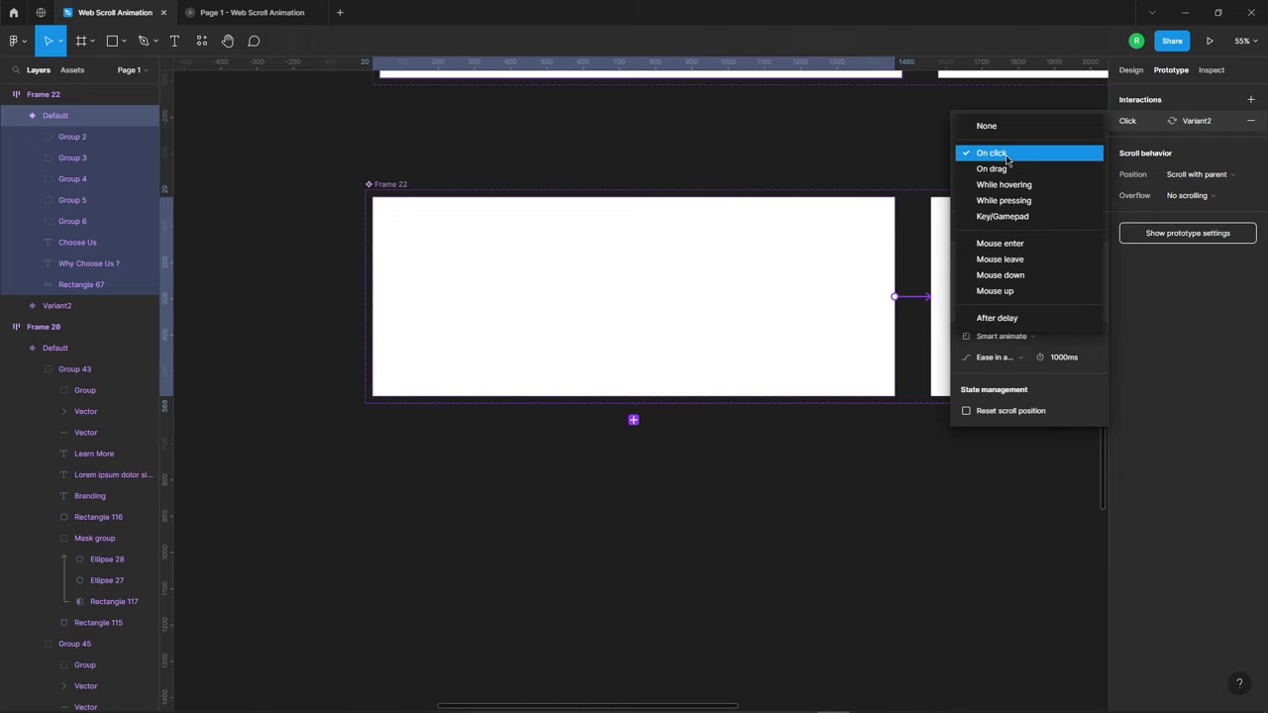
left_click(1000, 242)
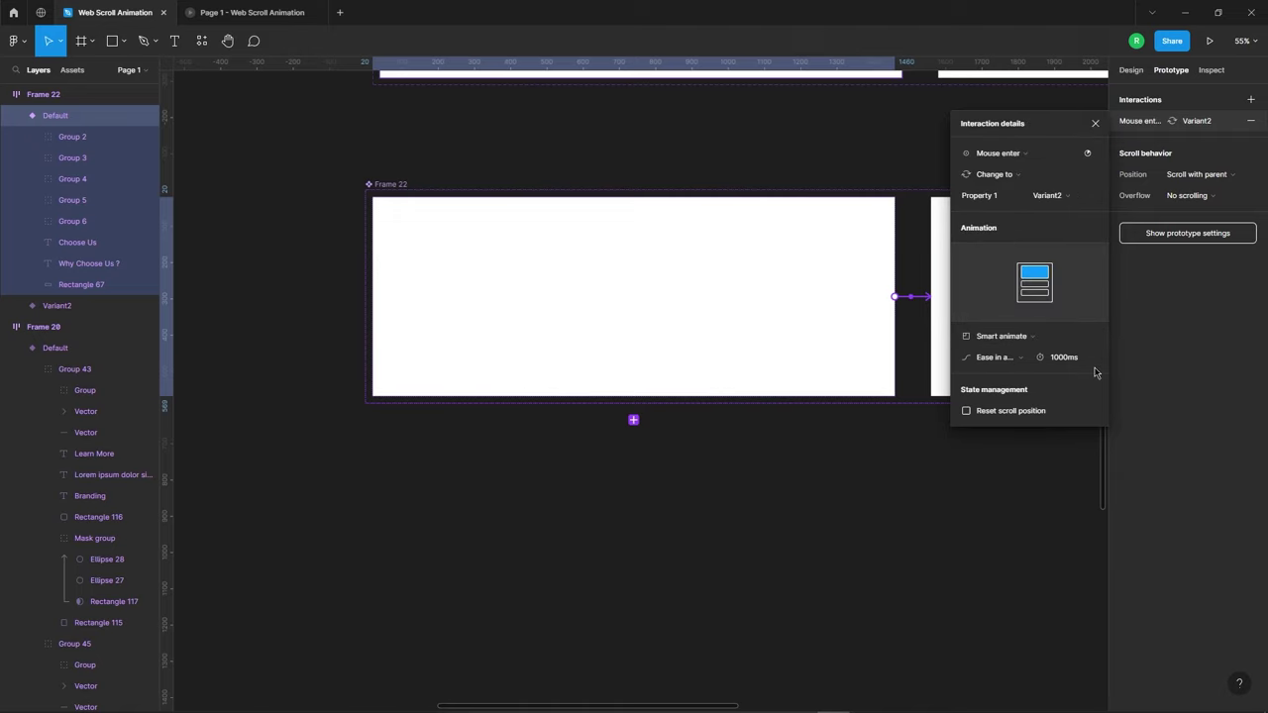
left_click(843, 119)
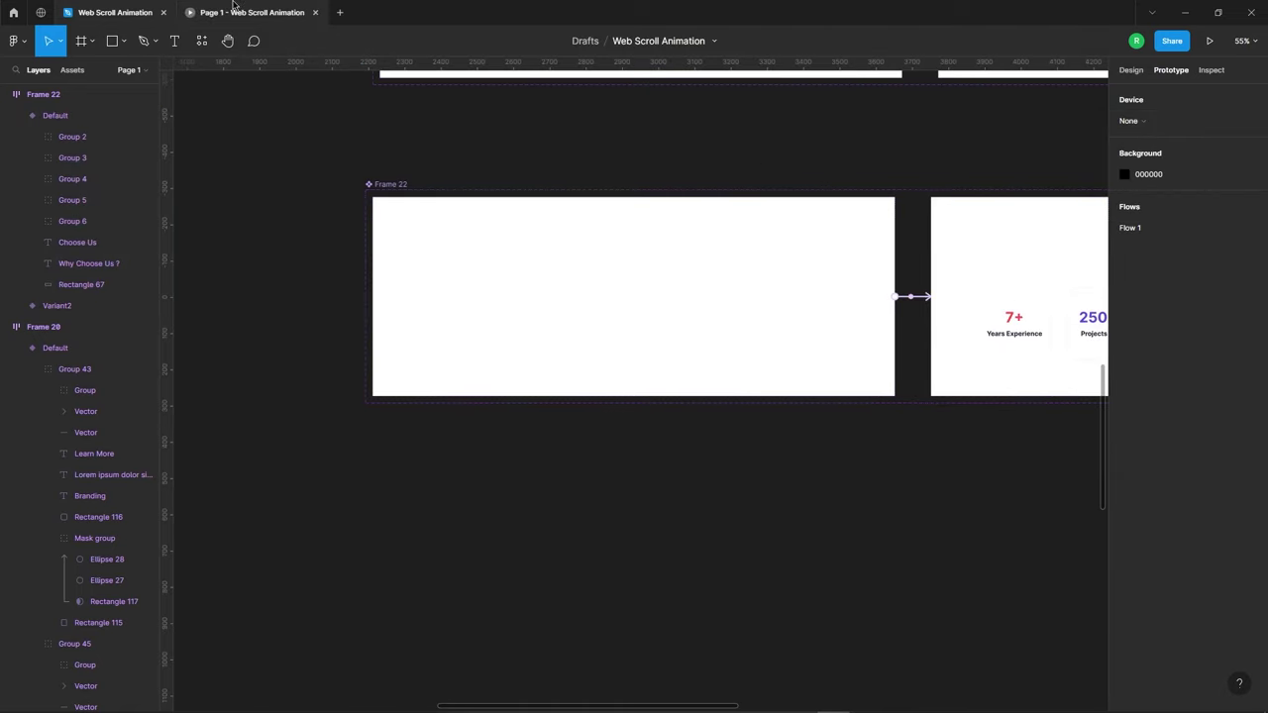
Preview the prototype, then return to the design editor's properties.
key("ctrl+alt+Return")
scroll(613, 320, "down", 3)
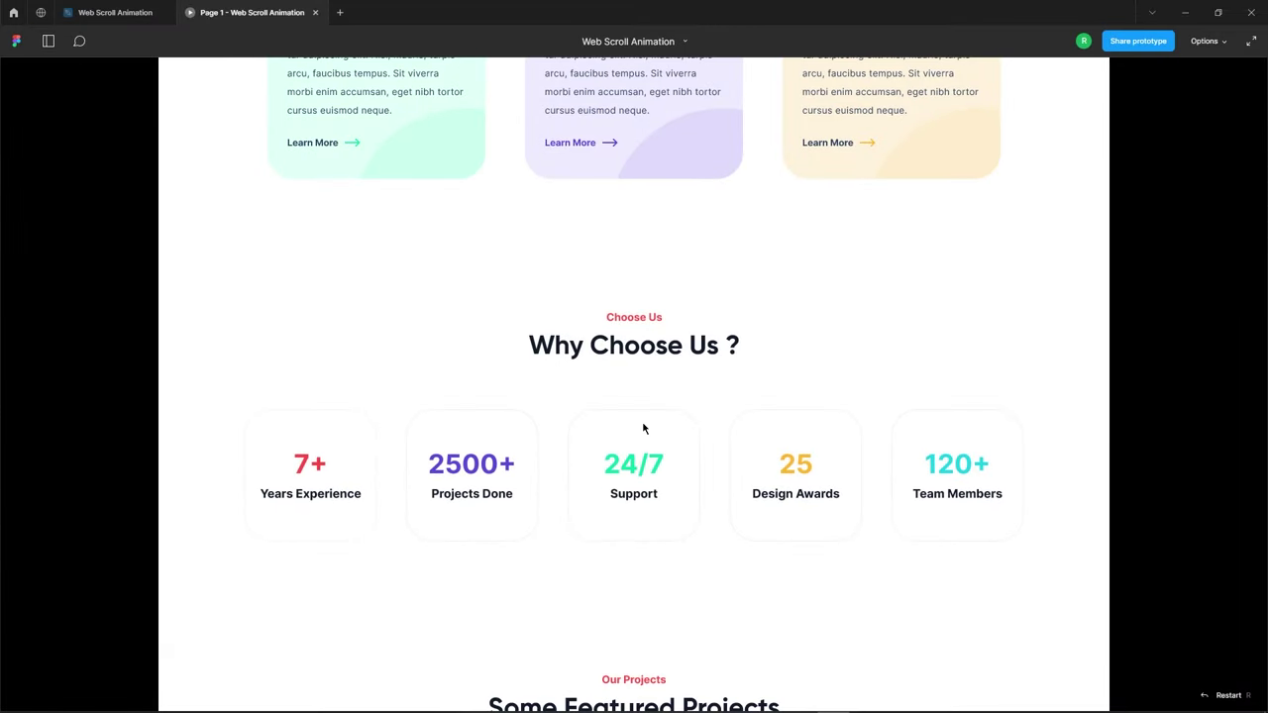
left_click(115, 12)
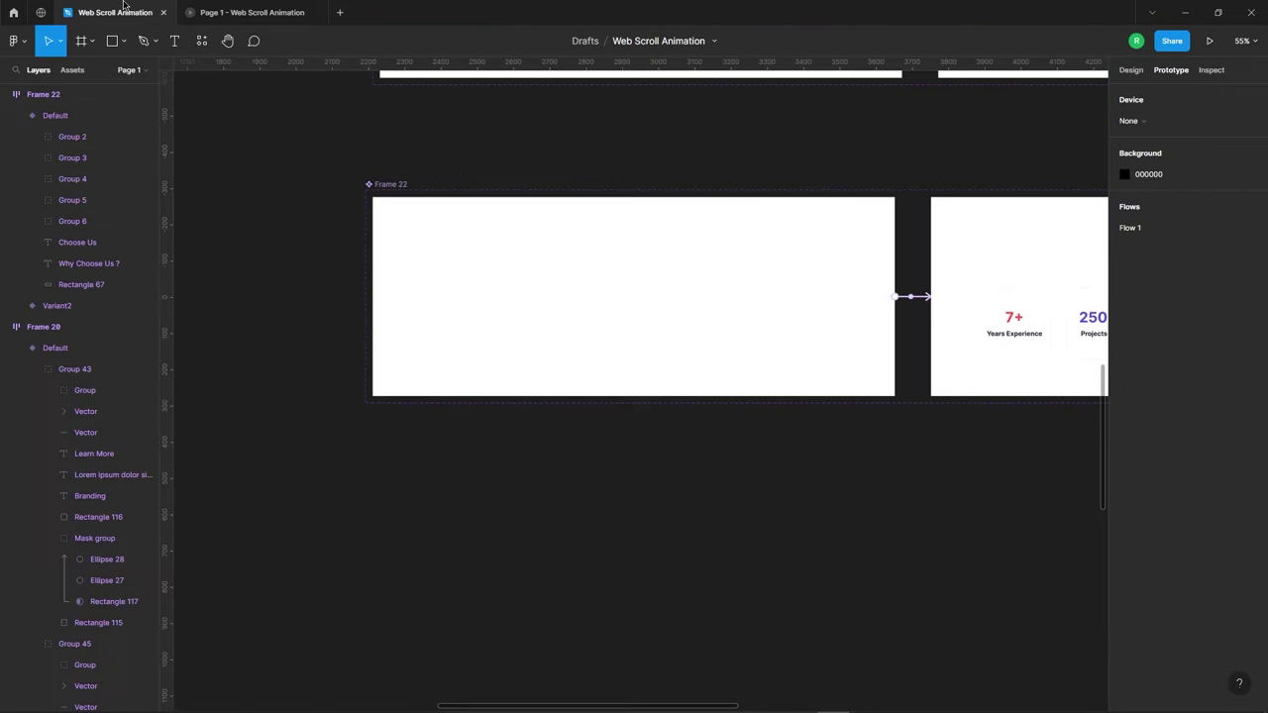
scroll(753, 287, "down", 5, "ctrl")
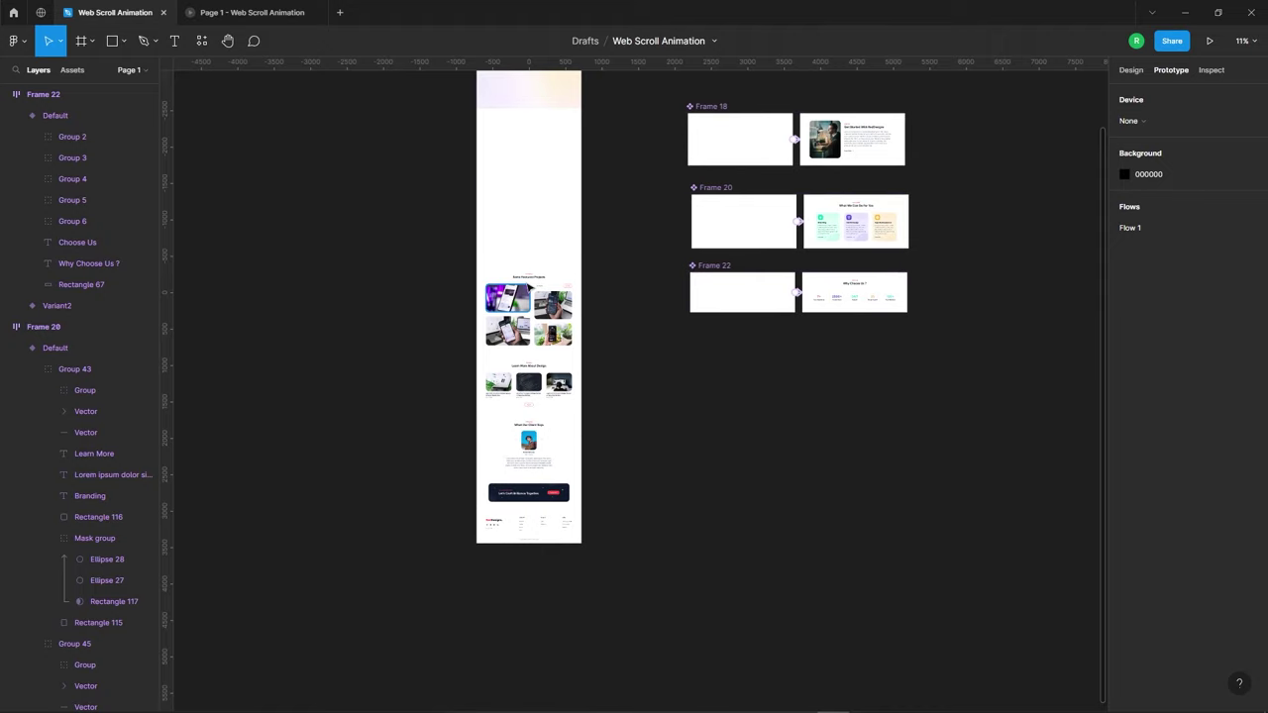
scroll(535, 277, "up", 5, "ctrl")
left_click(1130, 71)
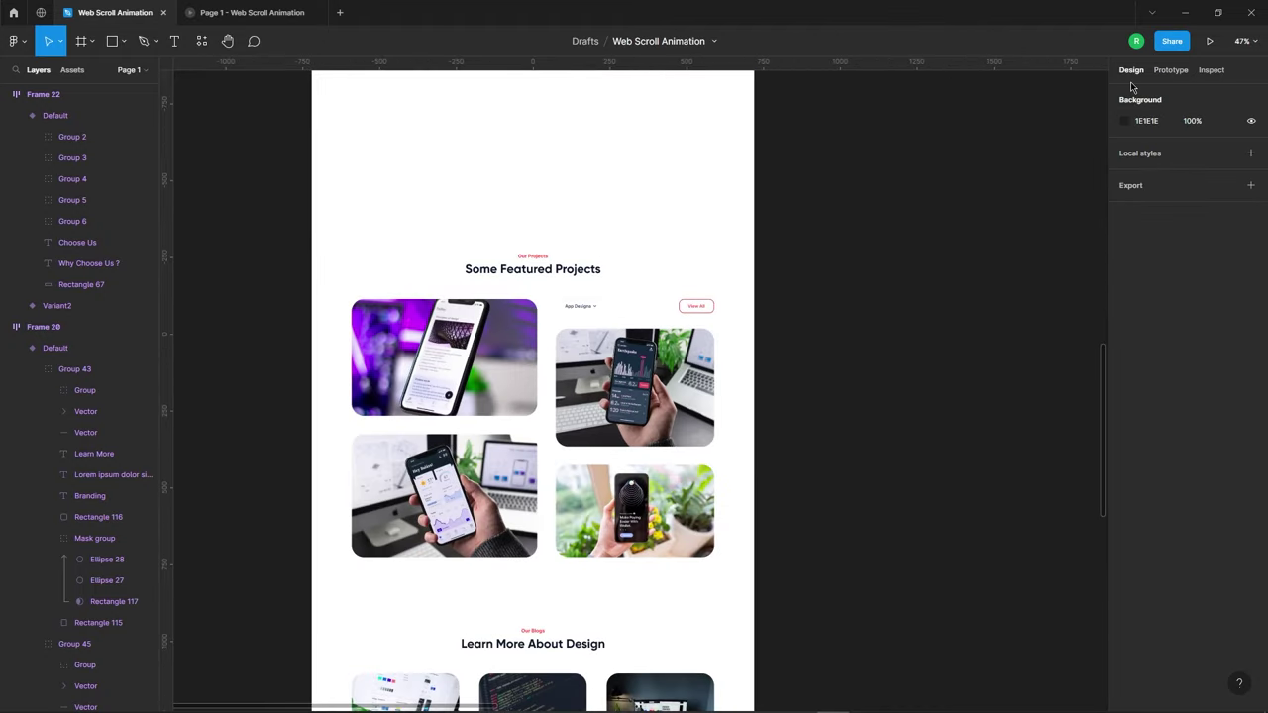
Wrap the Featured Projects section in Frame 24 and make it a component.
mouse_move(283, 232)
left_mouse_down()
mouse_move(736, 474)
mouse_move(768, 566)
left_mouse_up()
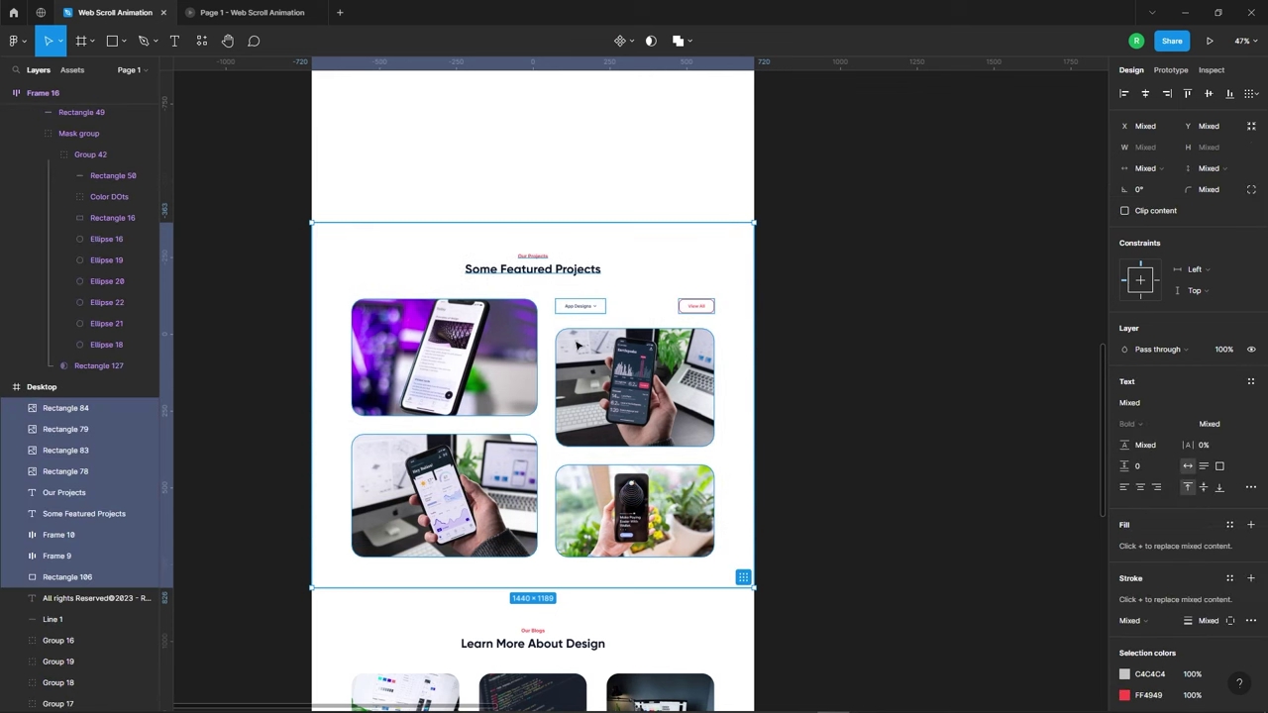
right_click(513, 310)
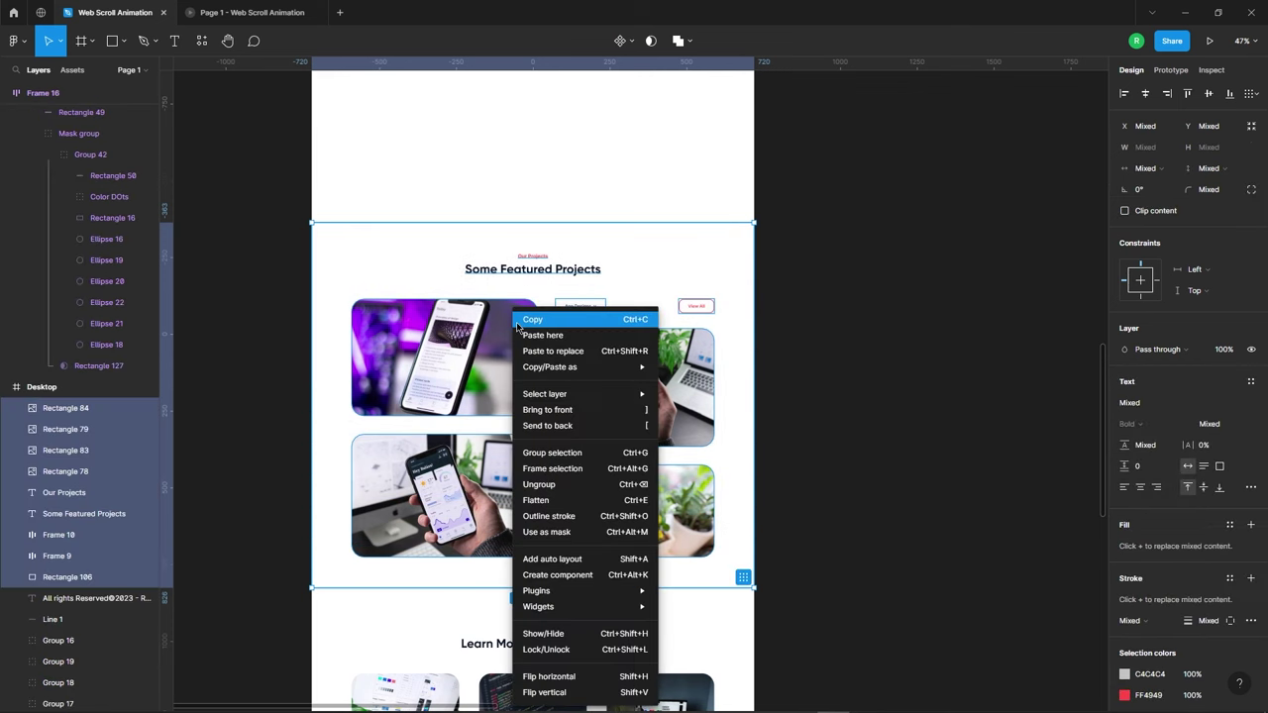
left_click(566, 478)
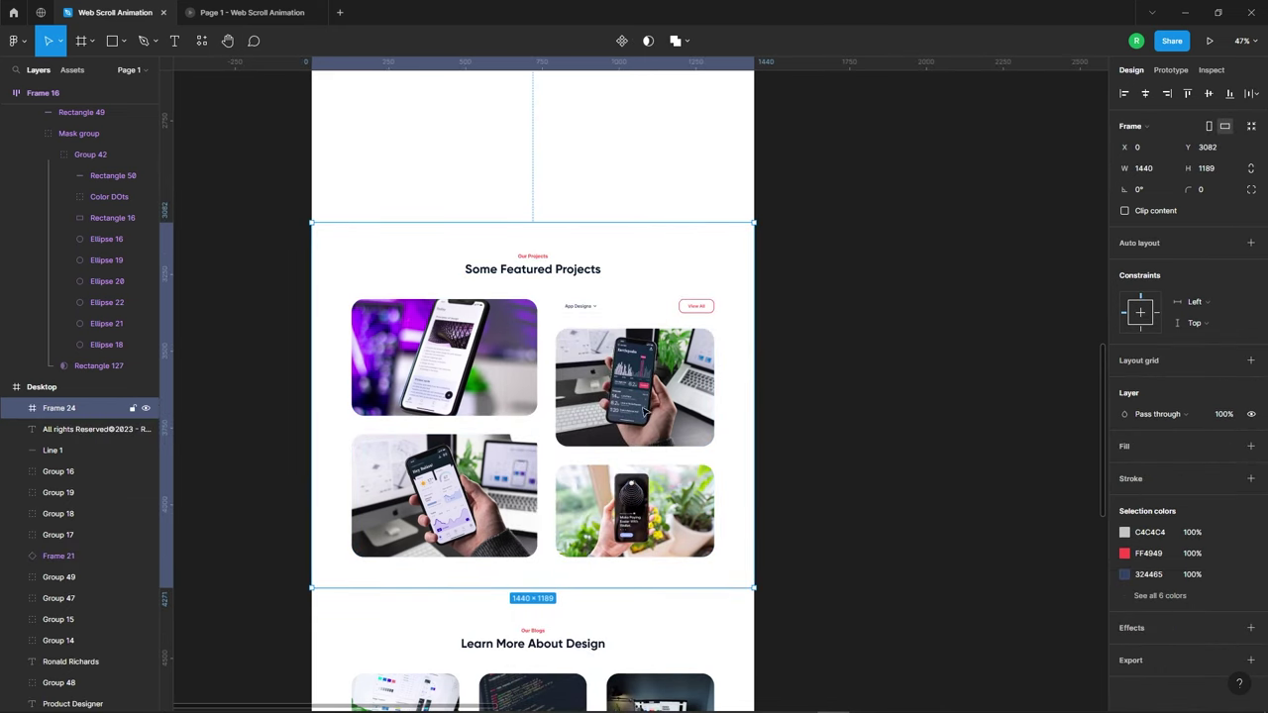
right_click(451, 286)
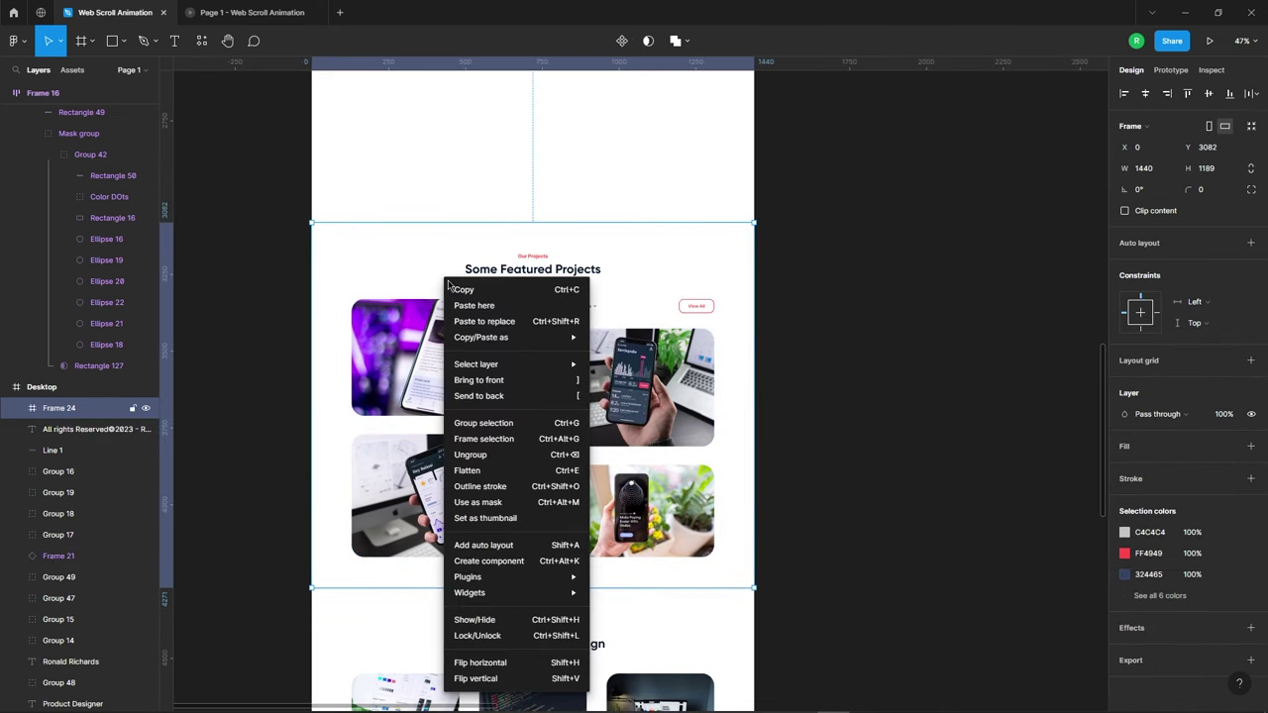
left_click(510, 565)
Duplicate the Frame 24 component, keeping the original selected for moving.
scroll(594, 356, "down", 1)
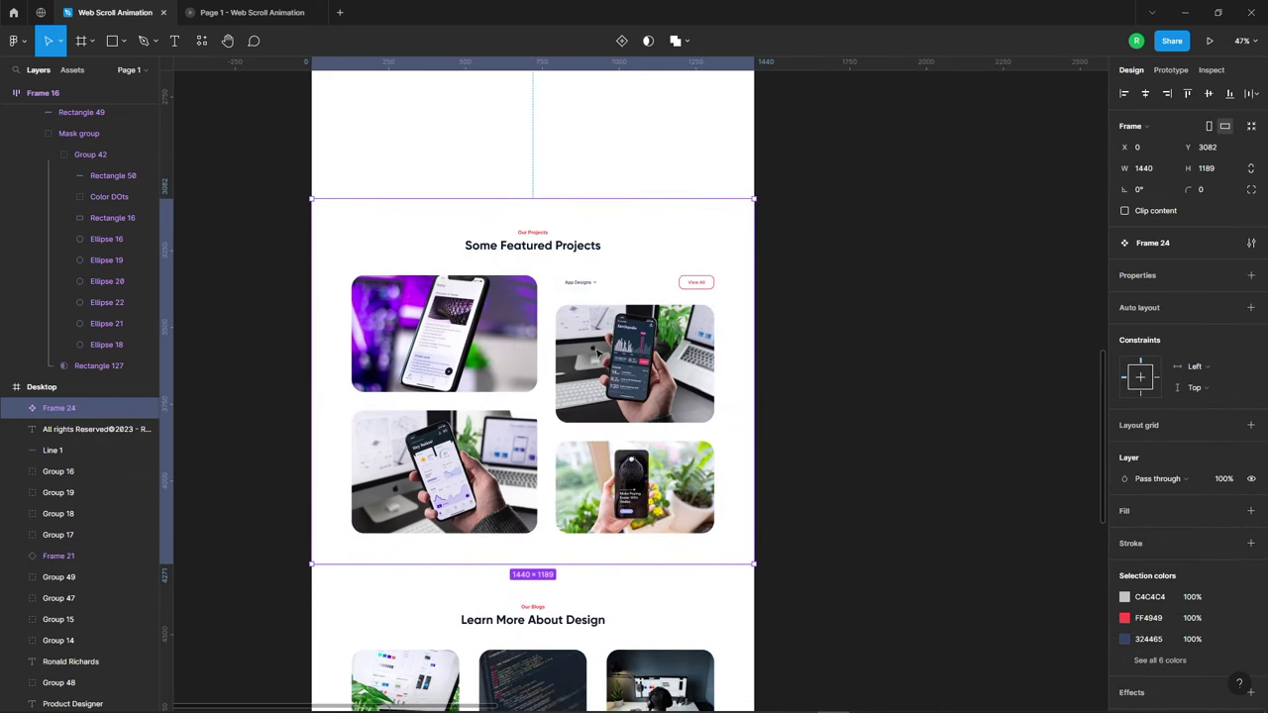
right_click(426, 299)
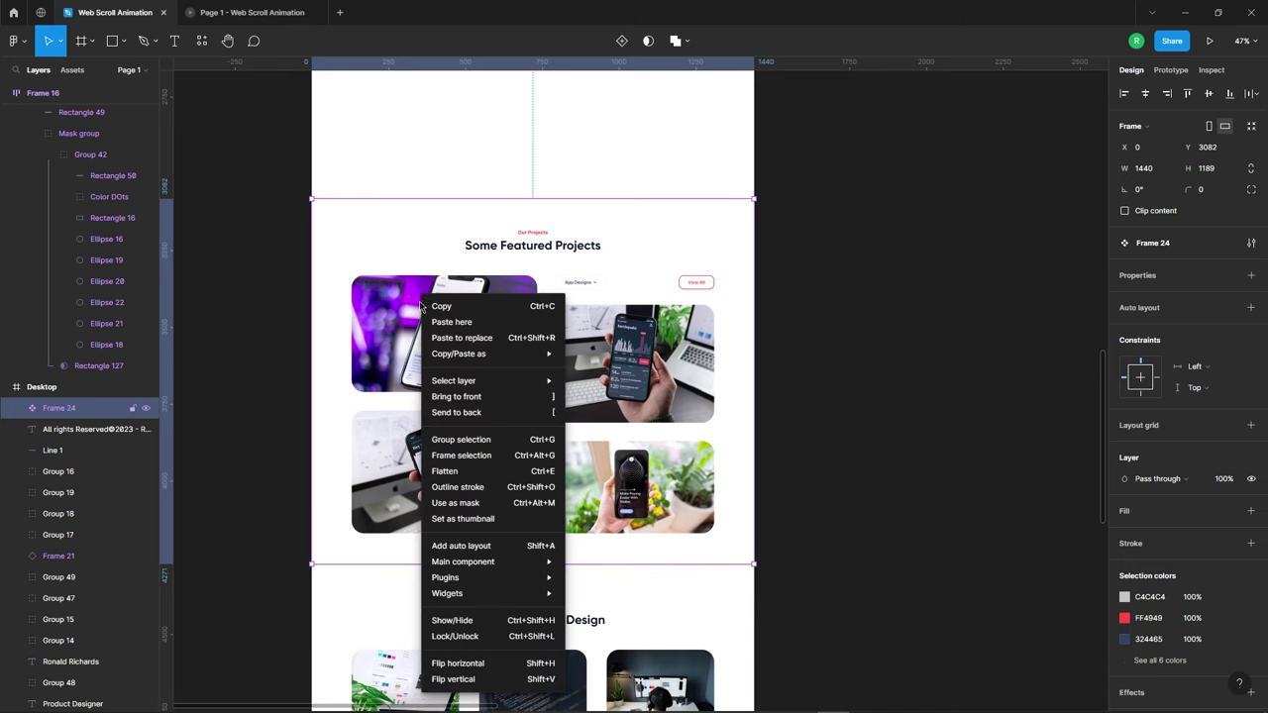
left_click(421, 305)
key("ctrl+d")
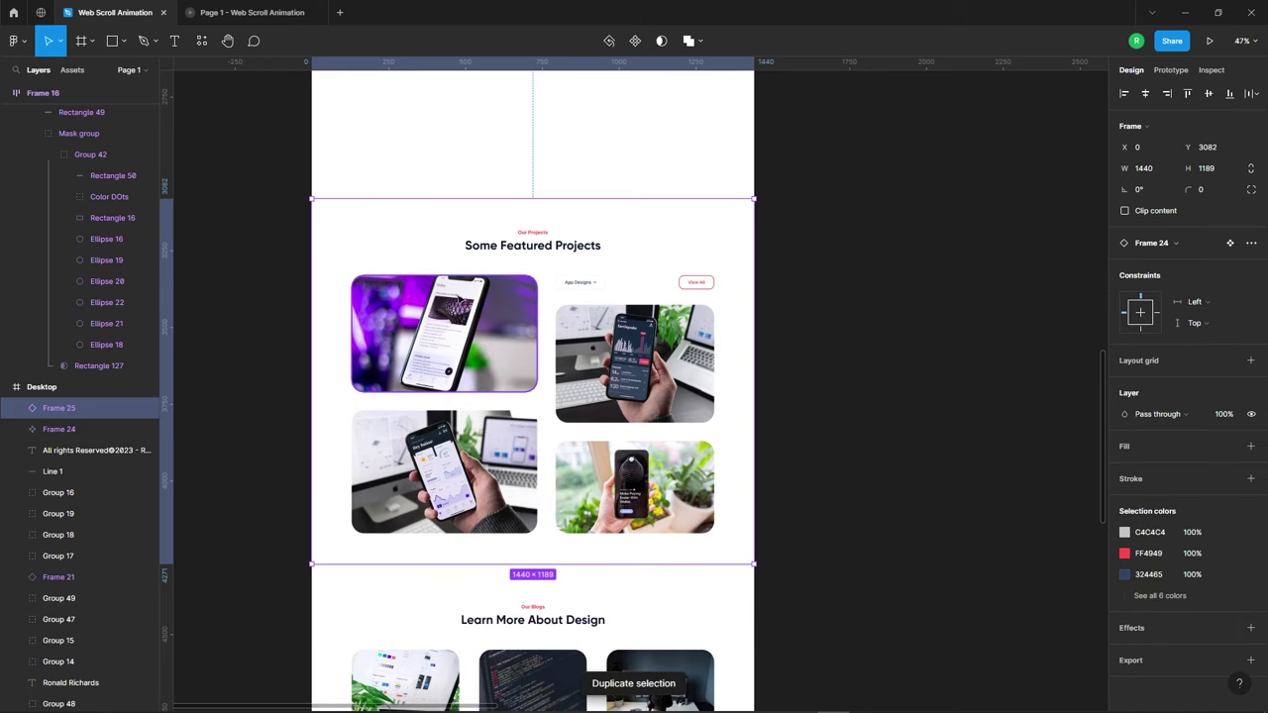
left_click(59, 429)
scroll(248, 363, "down", 3)
Place Frame 24 beside Frames 20 and 22 as a horizontal auto-layout variant set.
left_click_drag(370, 371, 845, 551)
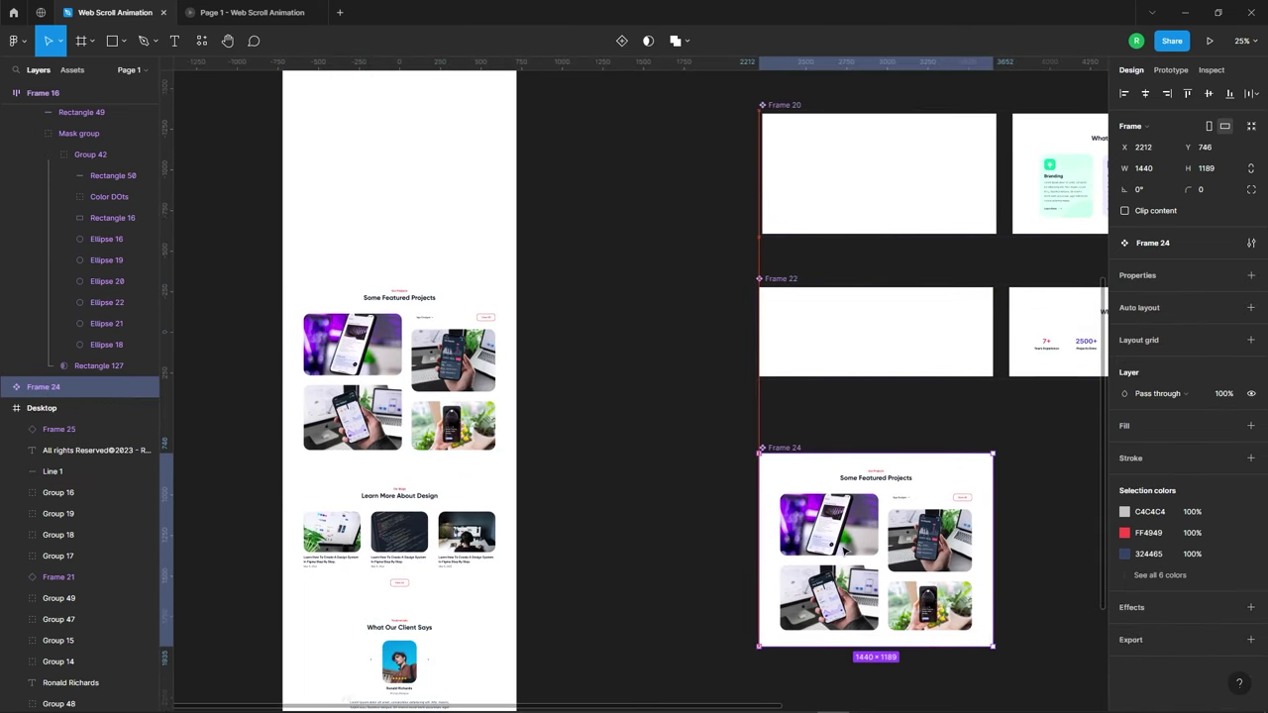
scroll(564, 401, "down", 3)
scroll(796, 481, "up", 3)
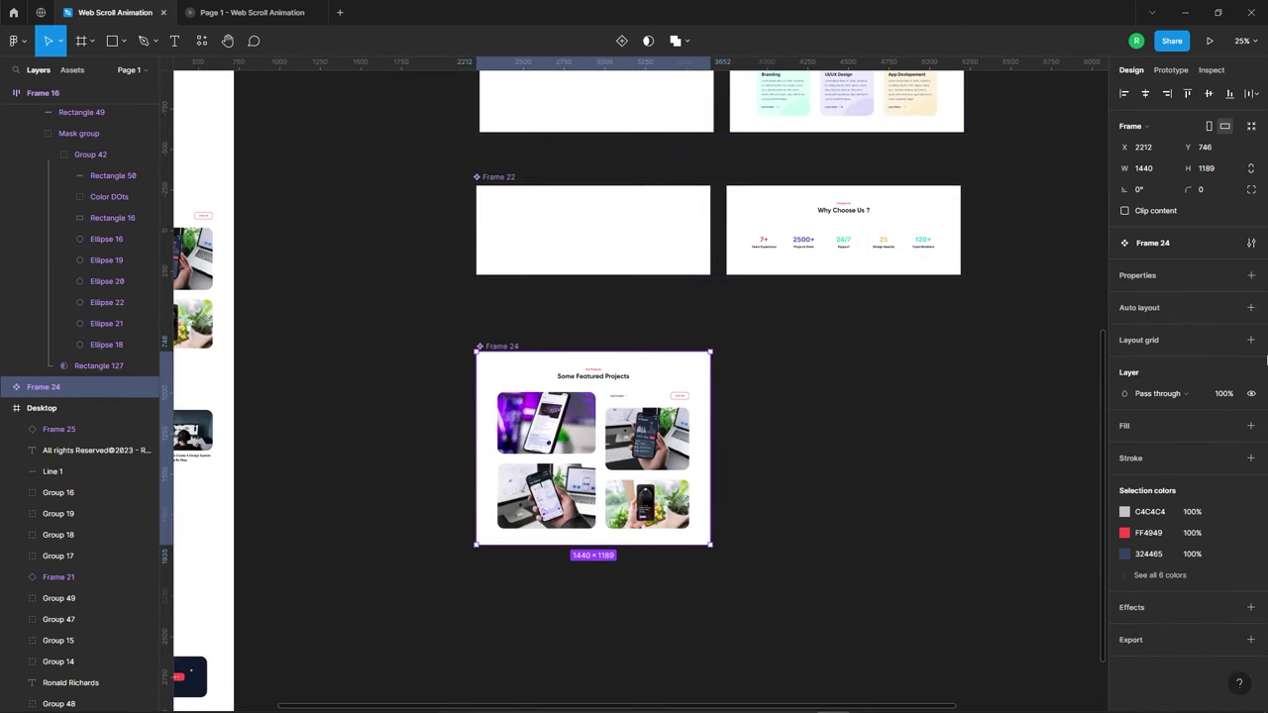
left_click(1251, 276)
left_click(1186, 320)
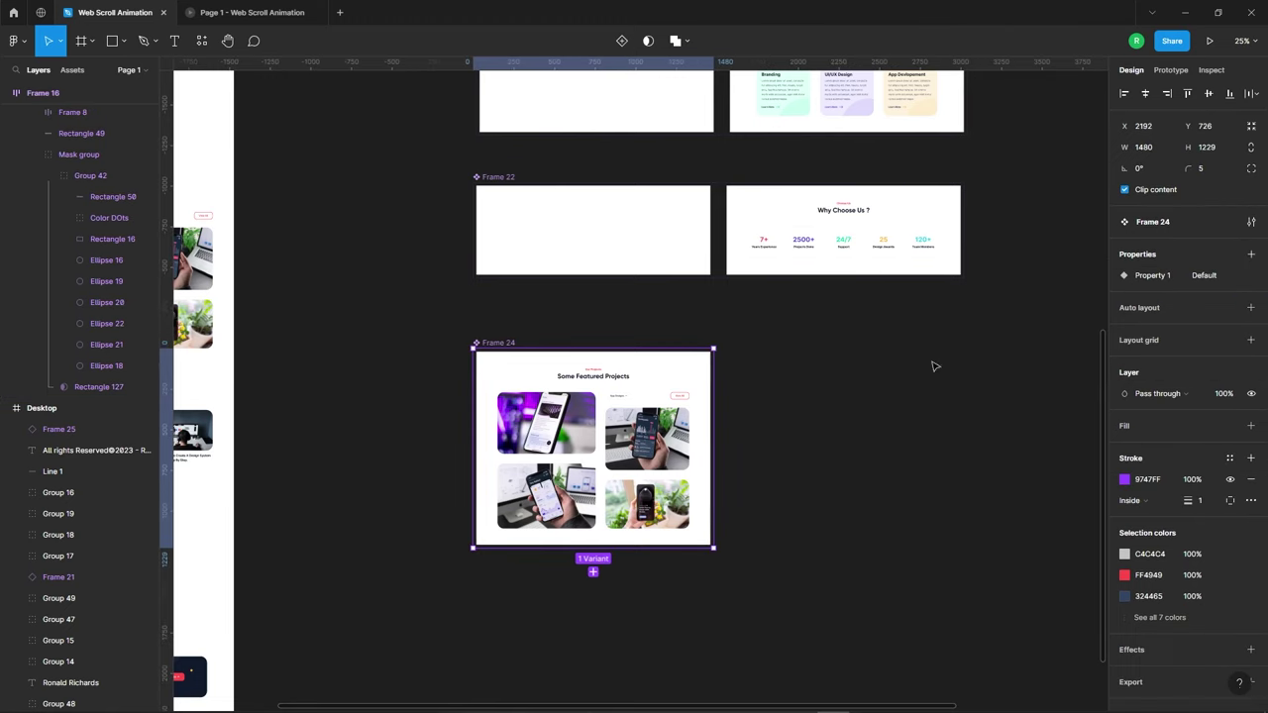
mouse_move(1235, 339)
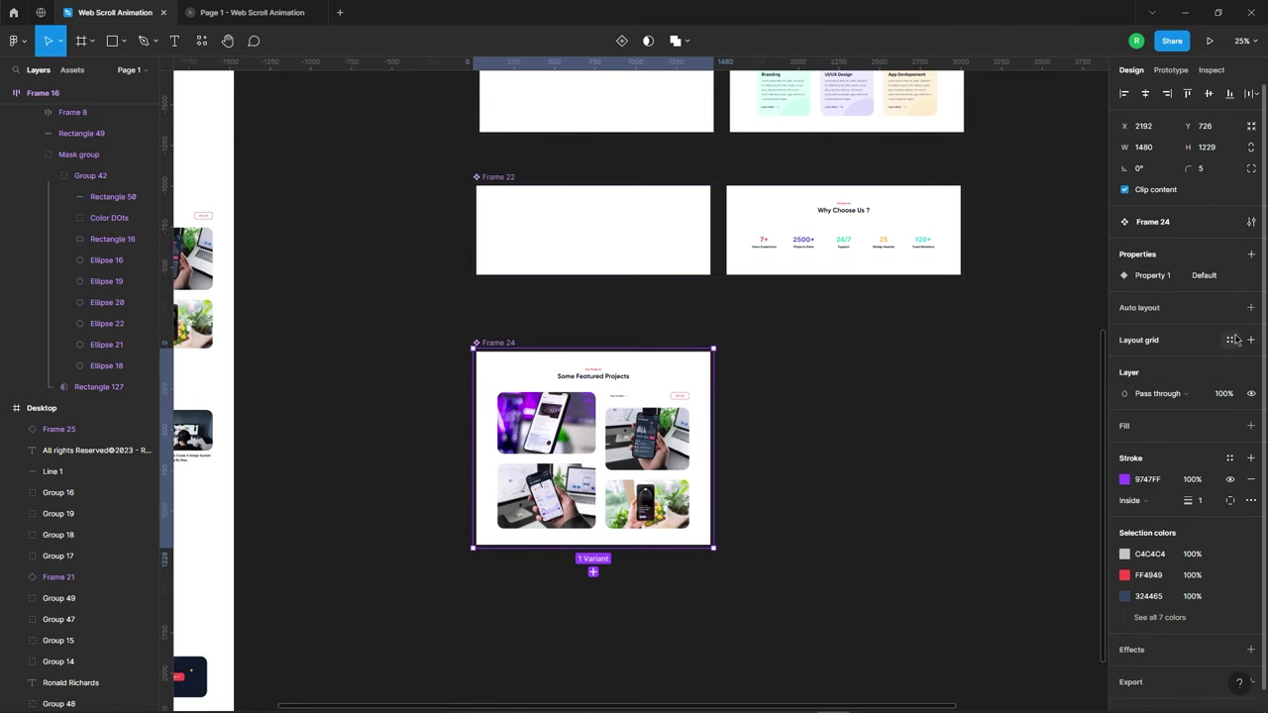
left_click(1251, 309)
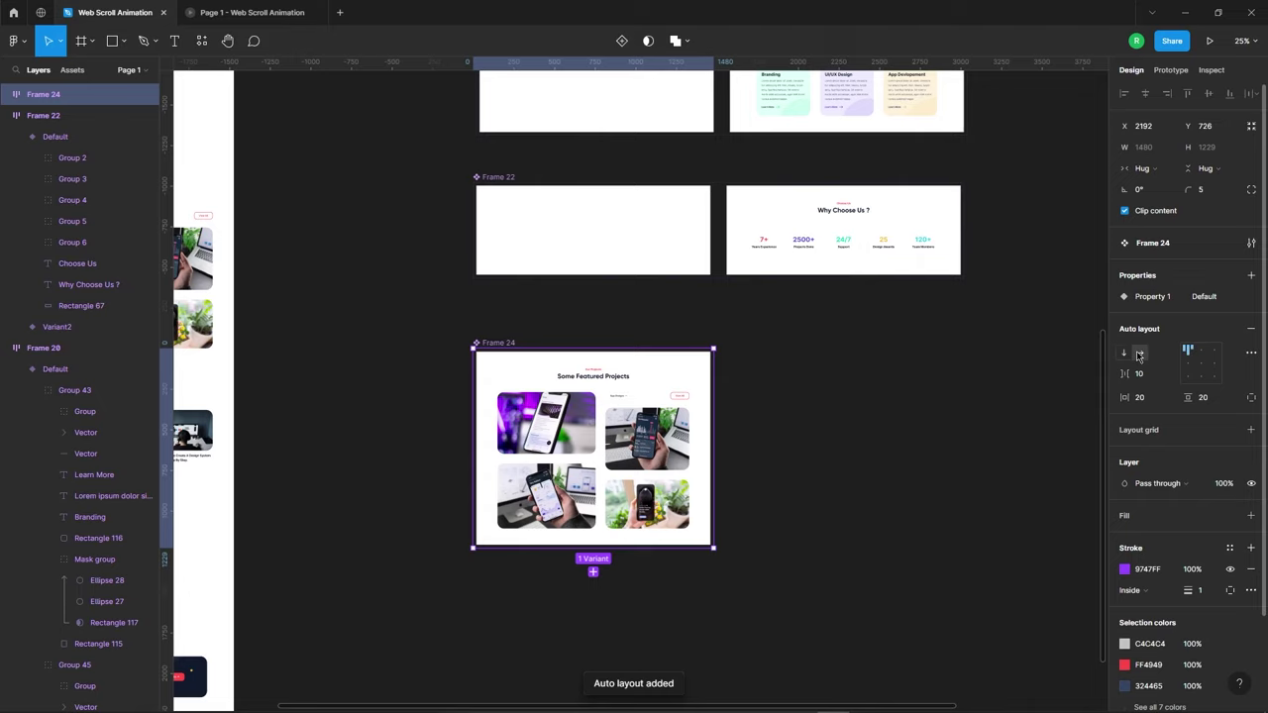
left_click(1139, 354)
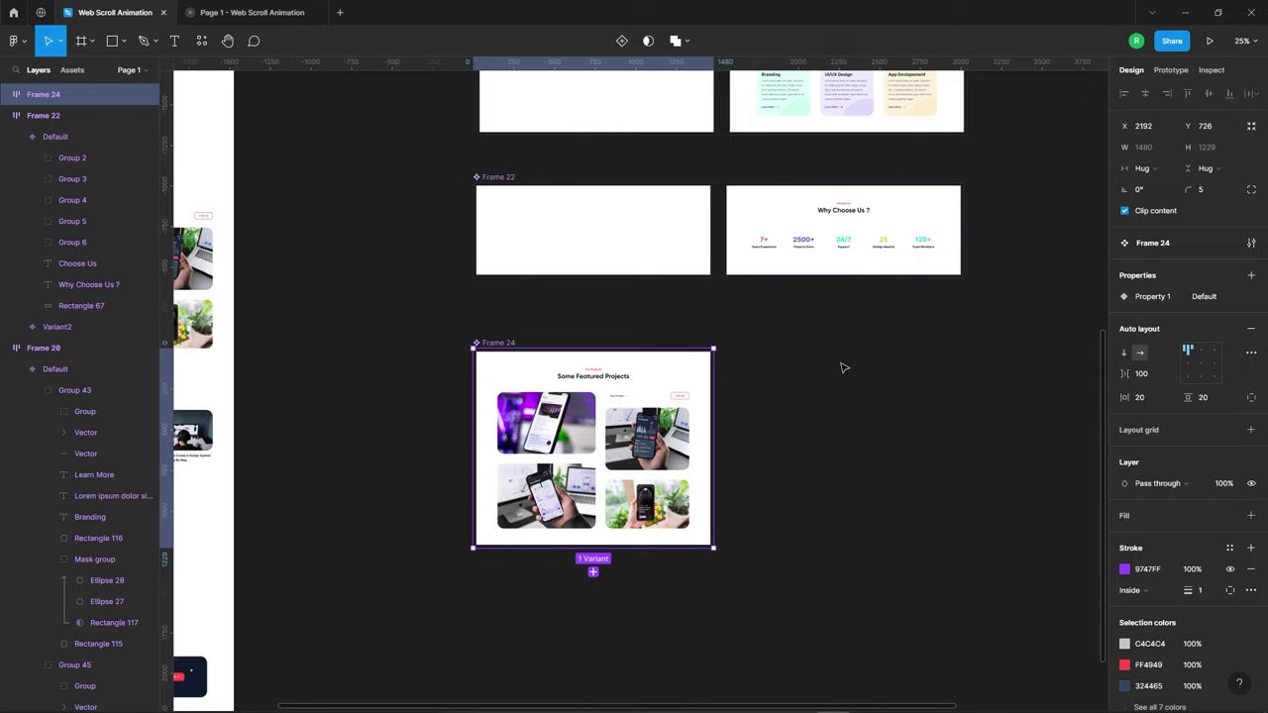
Duplicate Frame 24's Default variant into Variant2.
left_click(841, 367)
left_click(531, 408)
key("ctrl+d")
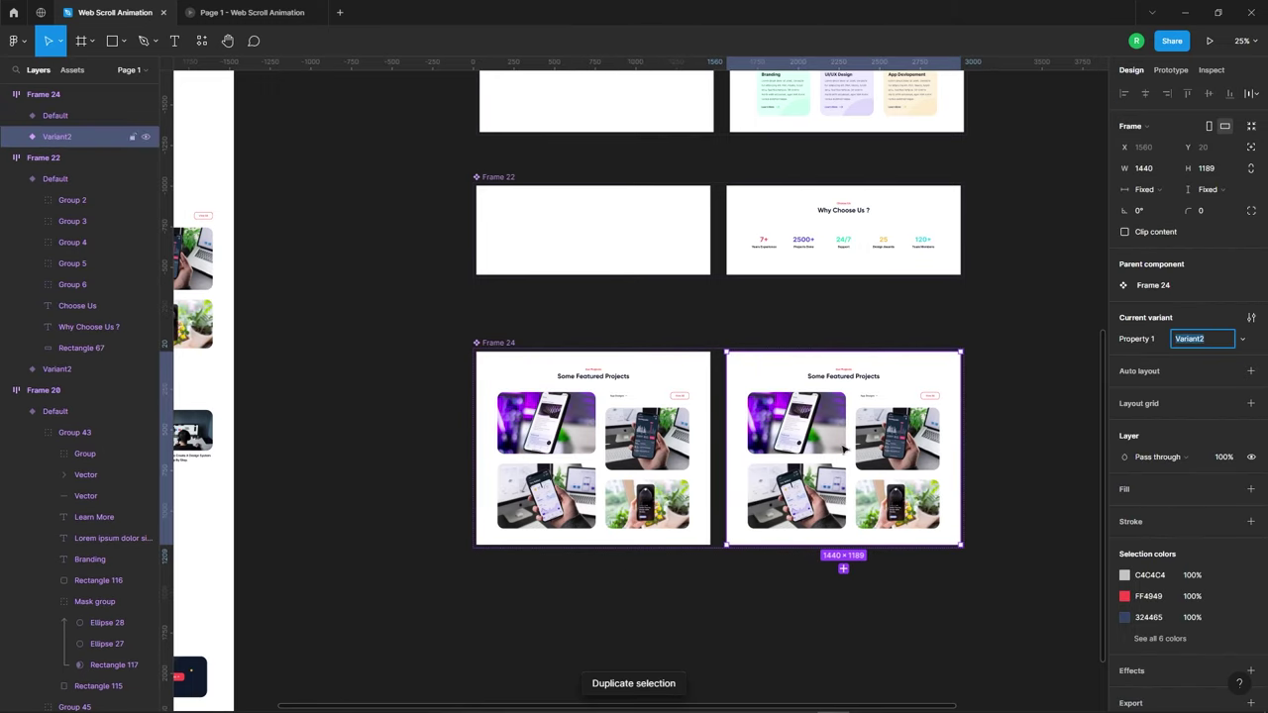
Slide the two left project images past the Default frame's left edge.
left_click(533, 410)
key("shift+2")
scroll(547, 445, "up", 2)
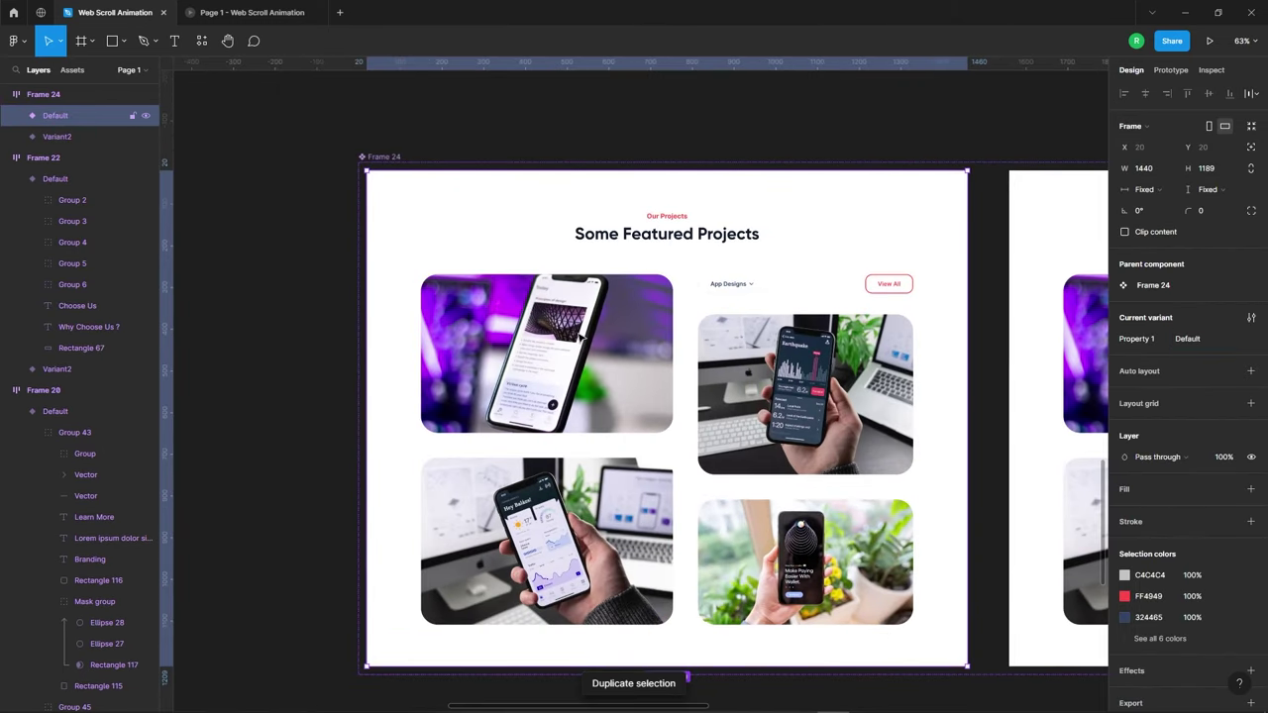
left_click(570, 363)
left_click(577, 540, "shift")
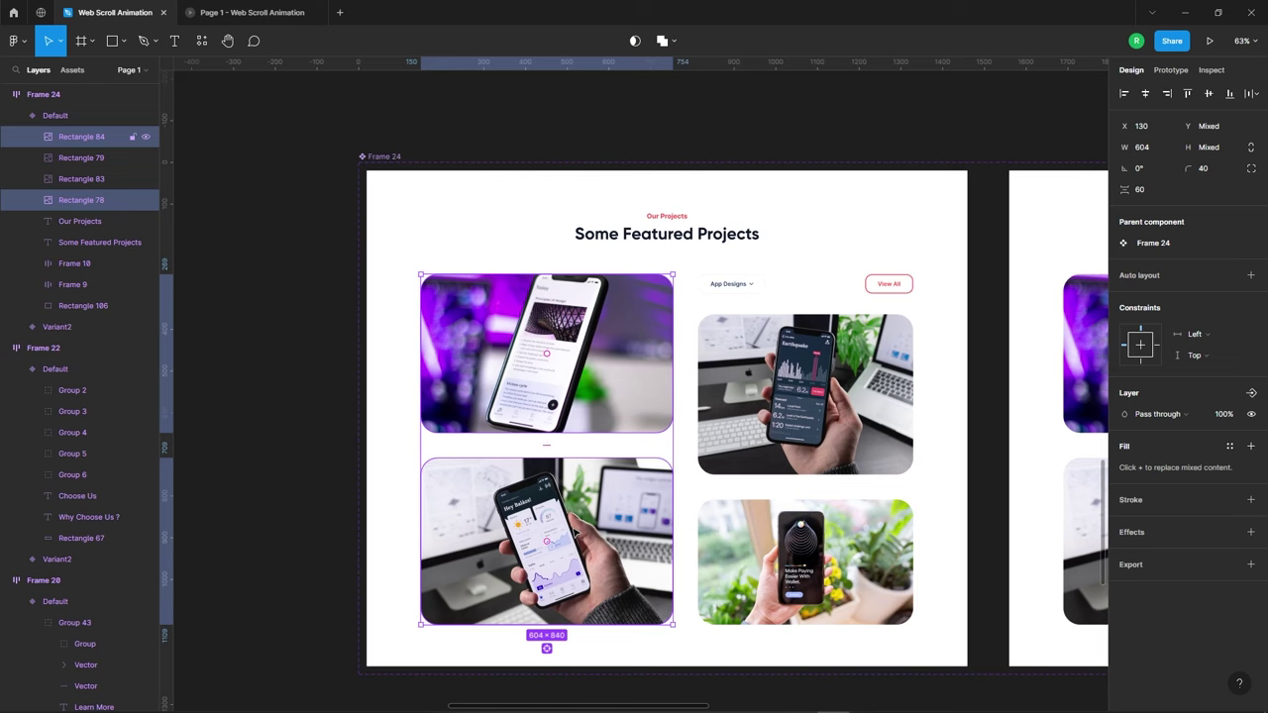
key("shift+Left")
key("shift+Left")
key("shift+Left")
key("shift+Left")
key("shift+Left")
key("shift+Left")
key("shift+Left")
key("shift+Left")
key("shift+Left")
key("shift+Left")
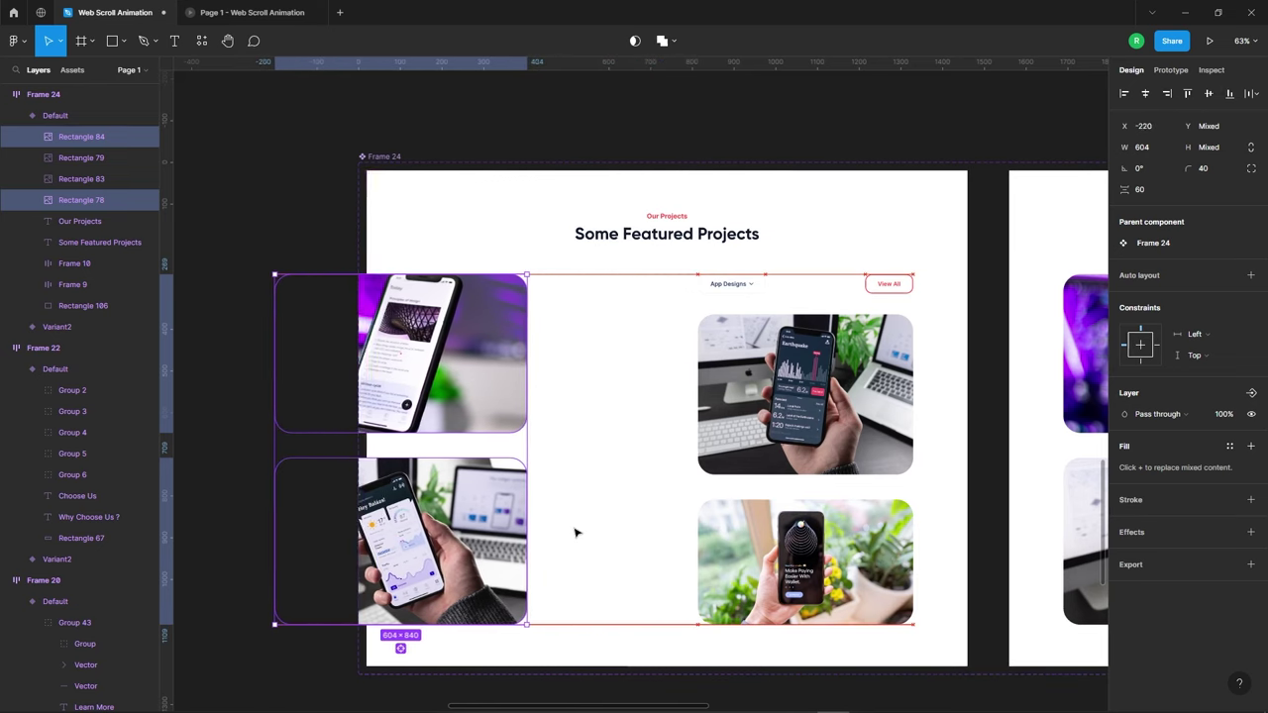
key("shift+Left")
key("shift+Left")
key("shift+Left")
key("shift+Left")
key("shift+Left")
key("shift+Left")
key("shift+Left")
key("shift+Left")
key("shift+Left")
key("shift+Left")
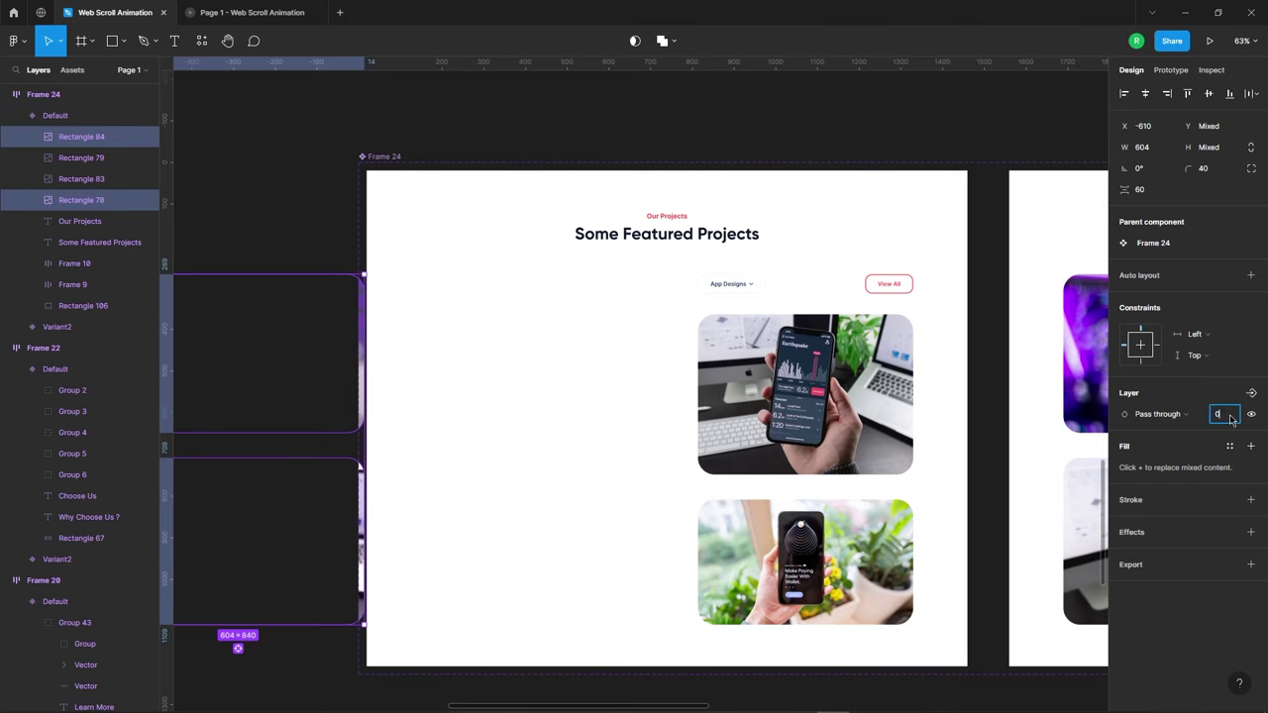
Push the two phone images right and set them to 0% opacity.
left_click(804, 406)
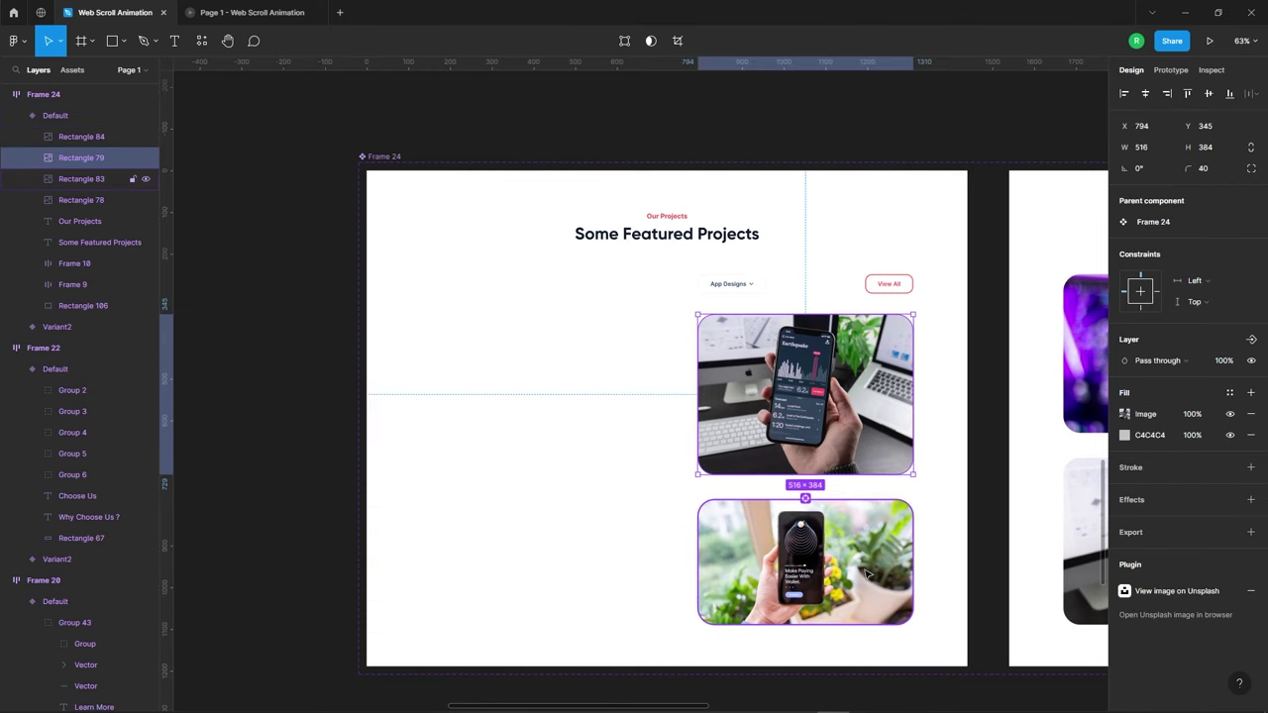
left_click(867, 572, "shift")
key("shift+Right")
key("shift+Right")
key("shift+Right")
key("shift+Right")
key("shift+Right")
key("shift+Right")
key("shift+Right")
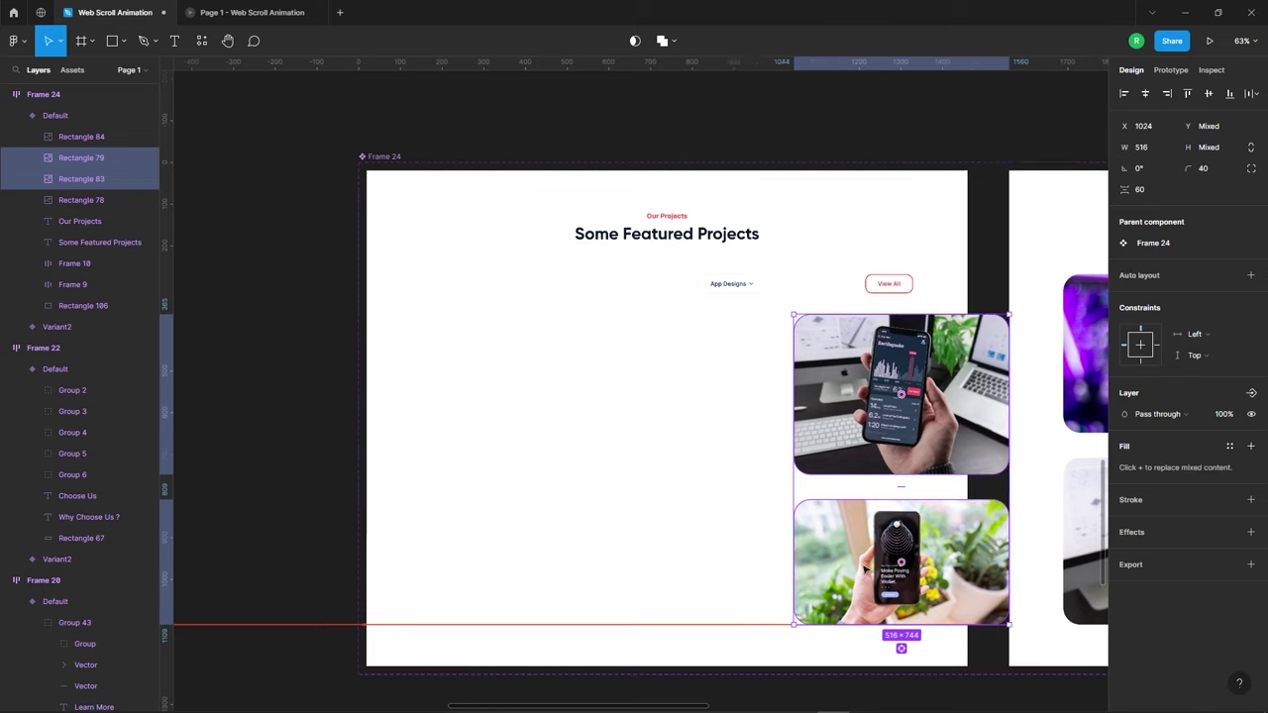
key("shift+Right")
key("shift+Right")
key("shift+Right")
key("shift+Right")
key("shift+Right")
key("shift+Right")
key("shift+Right")
key("shift+Right")
key("shift+Right")
key("shift+Right")
key("shift+Right")
key("shift+Right")
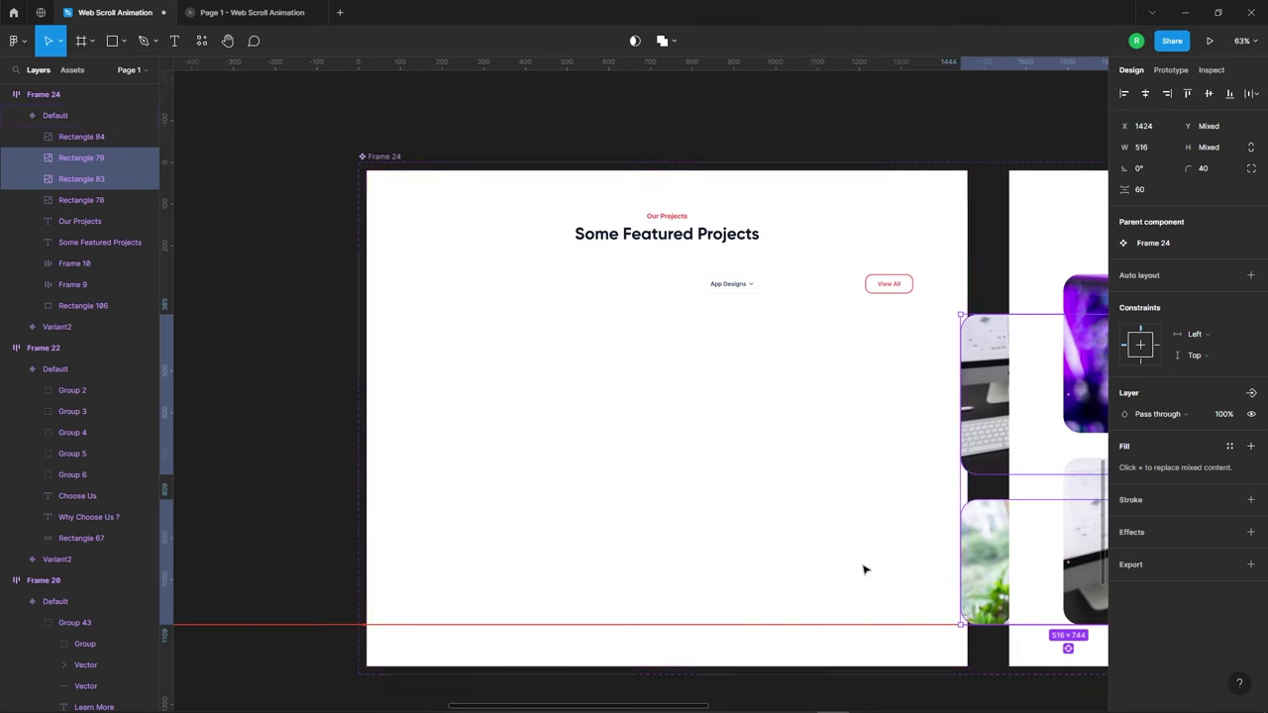
key("shift+Right")
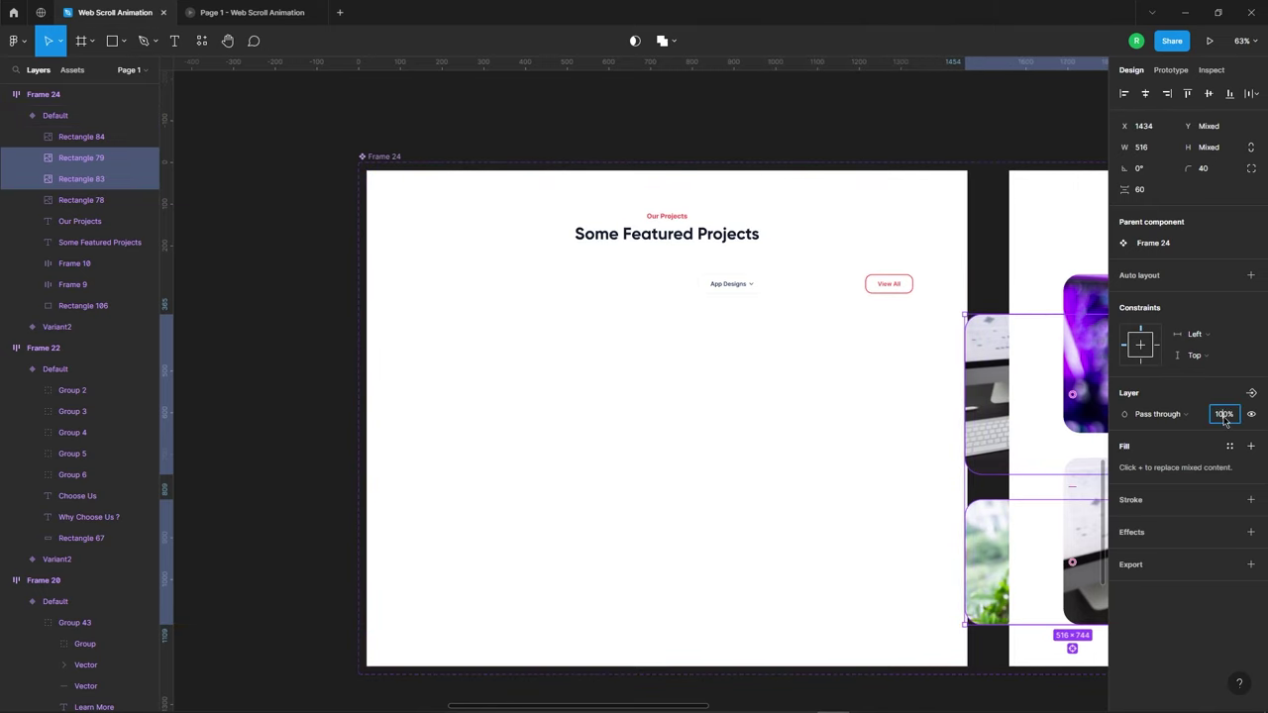
key("Return")
Nudge the App Designs and View All buttons upward.
left_click(753, 288)
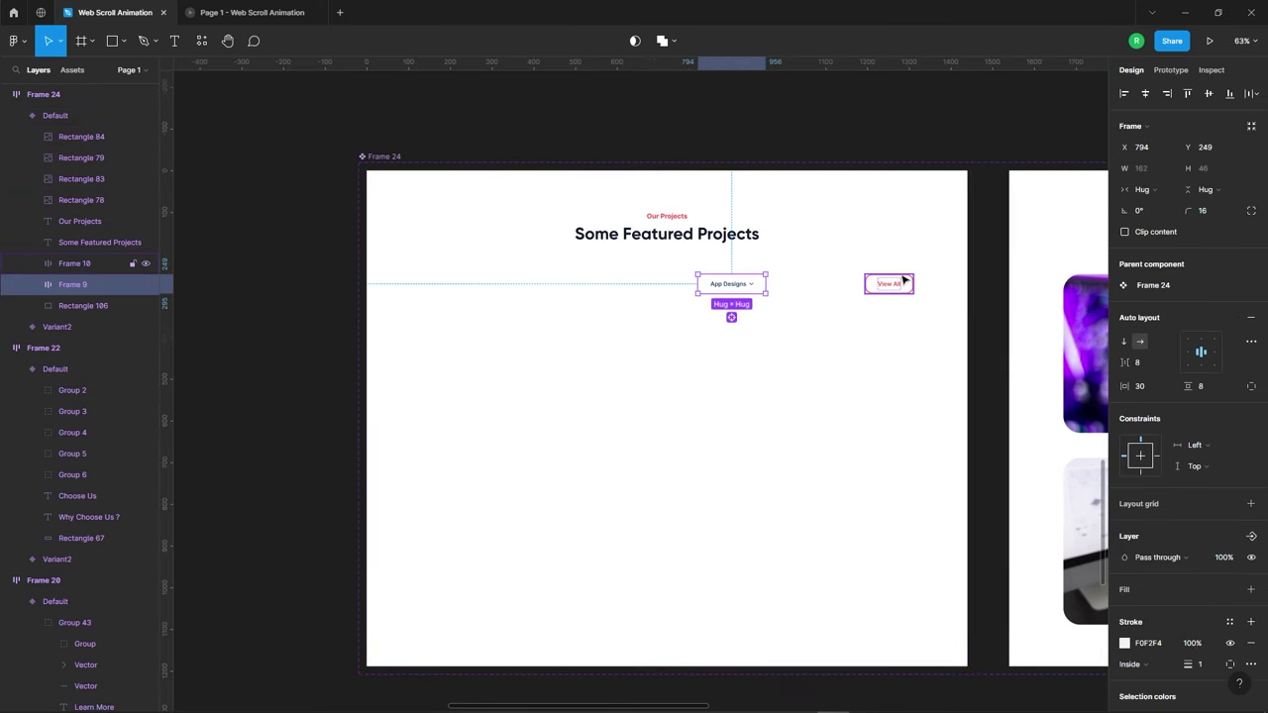
left_click(894, 285, "shift")
key("shift+Up")
key("shift+Up")
key("shift+Up")
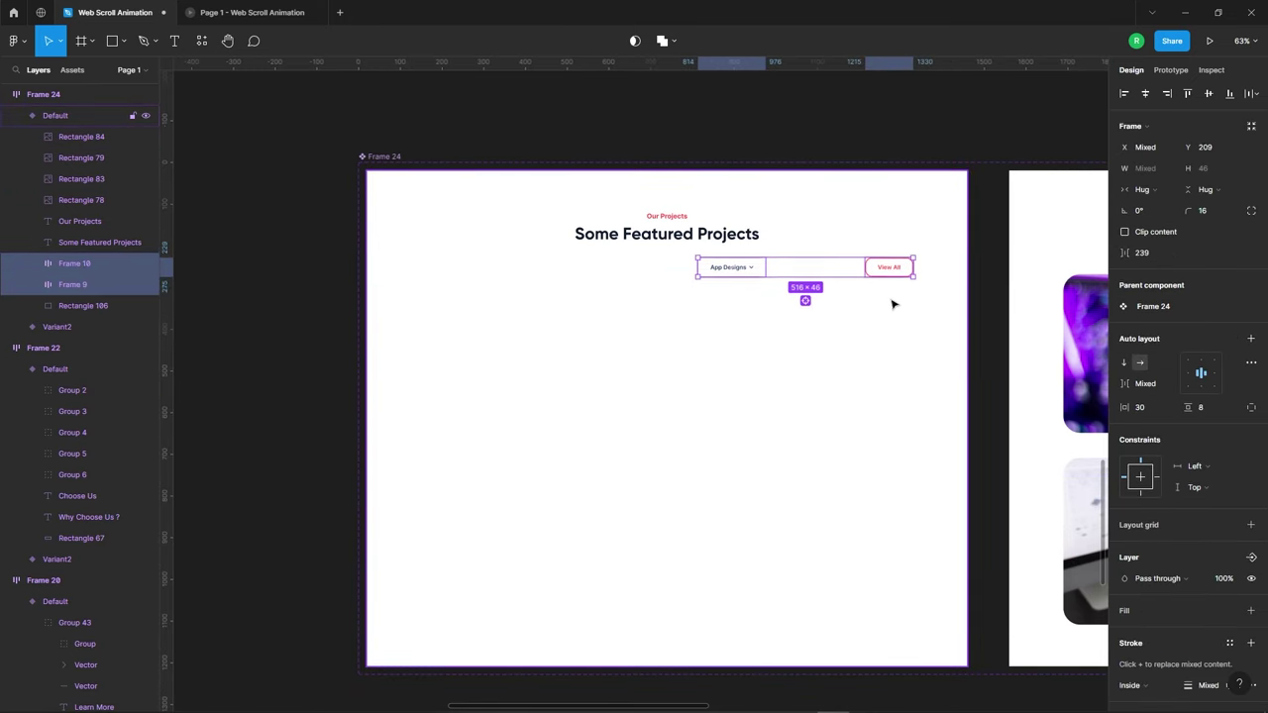
key("shift+Up")
key("shift+Up")
key("shift+Up")
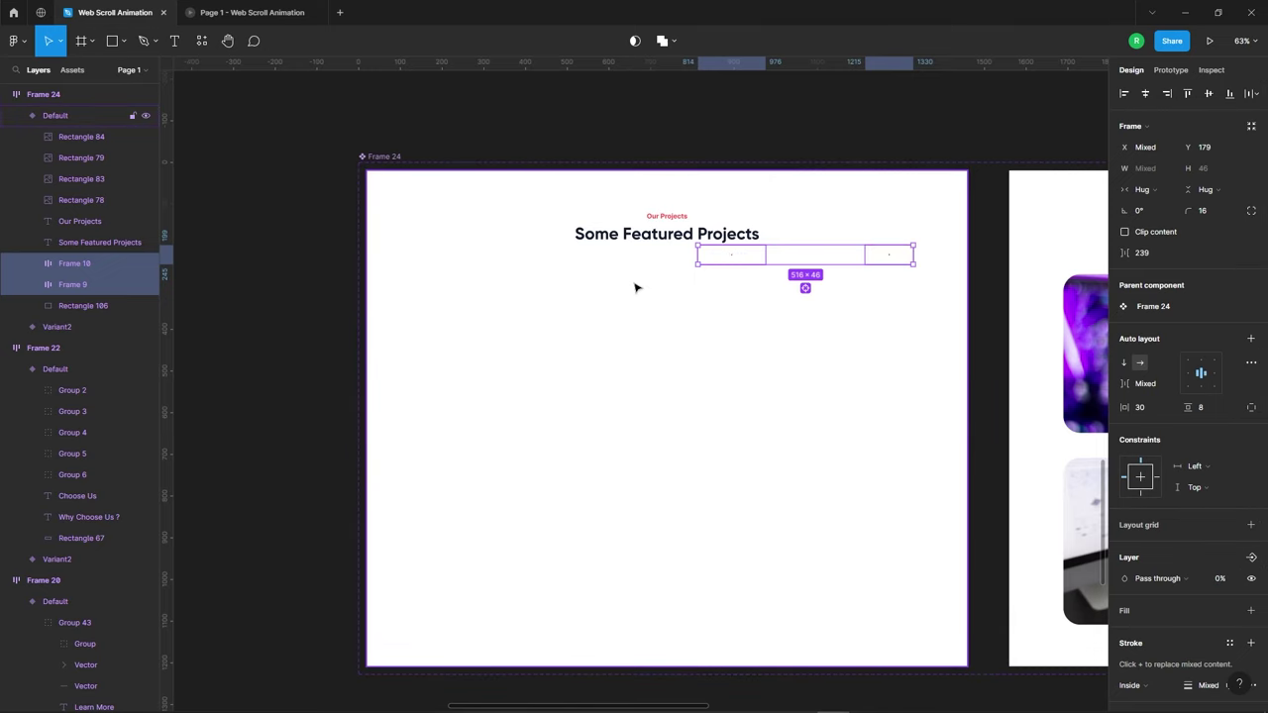
Move the Our Projects and Some Featured Projects headings up about 25 px at 0 opacity.
left_click(678, 237)
left_click(667, 215, "shift")
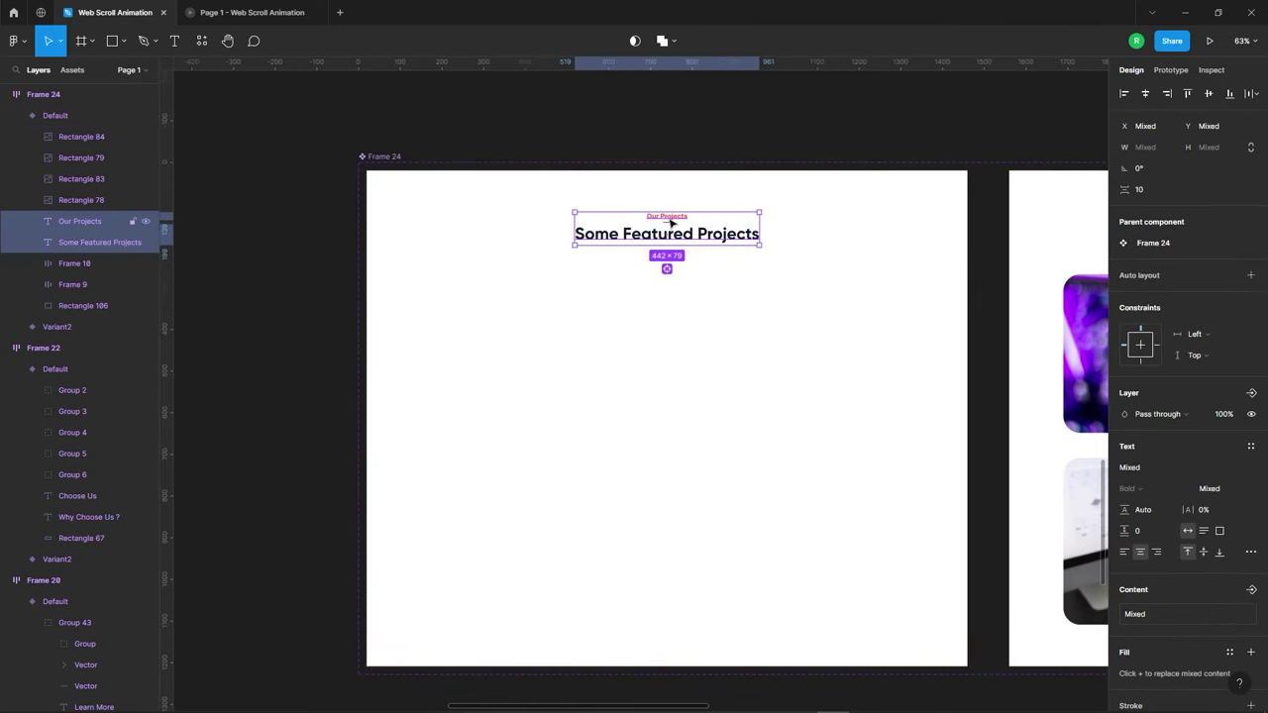
left_click_drag(671, 224, 672, 199)
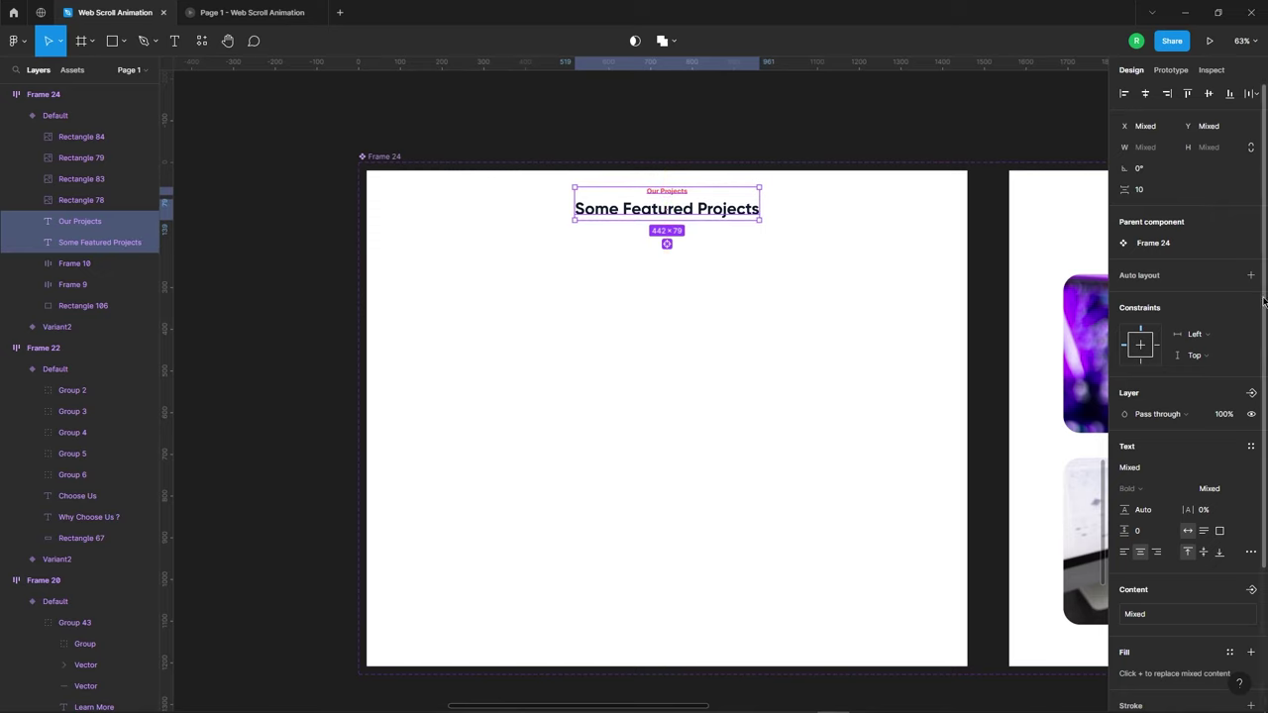
type("0")
key("Return")
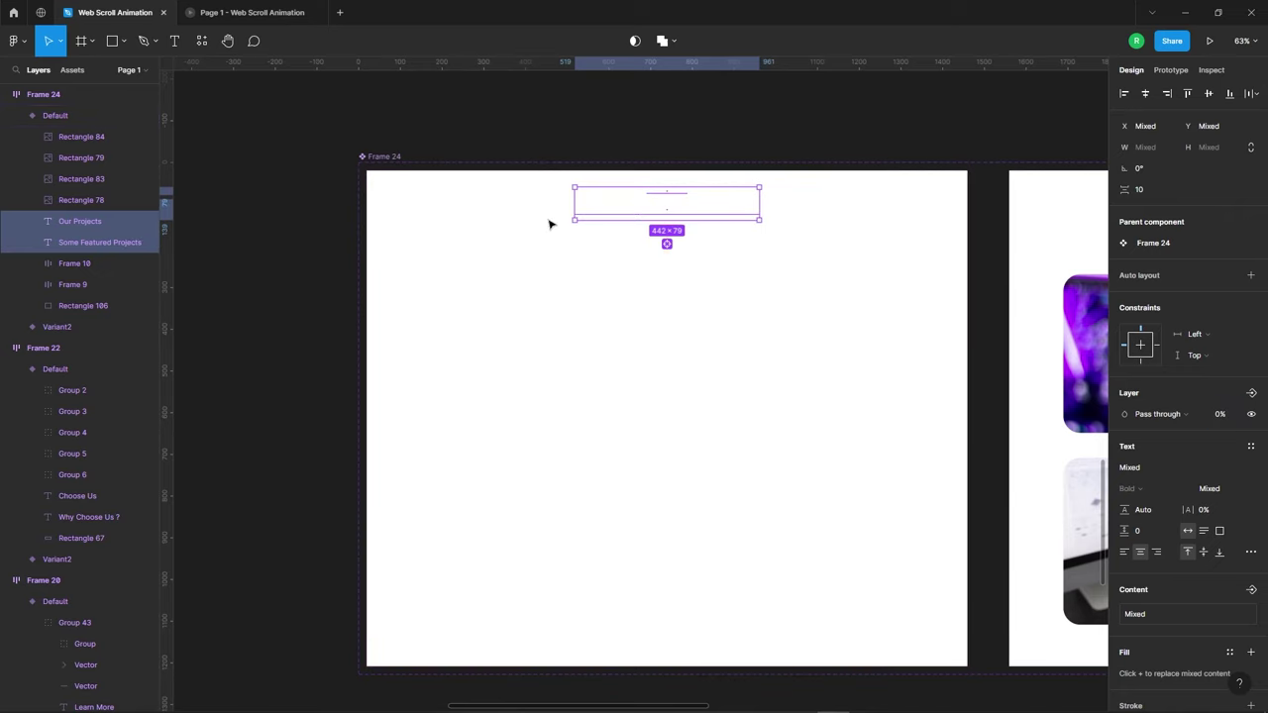
scroll(534, 163, "down", 5)
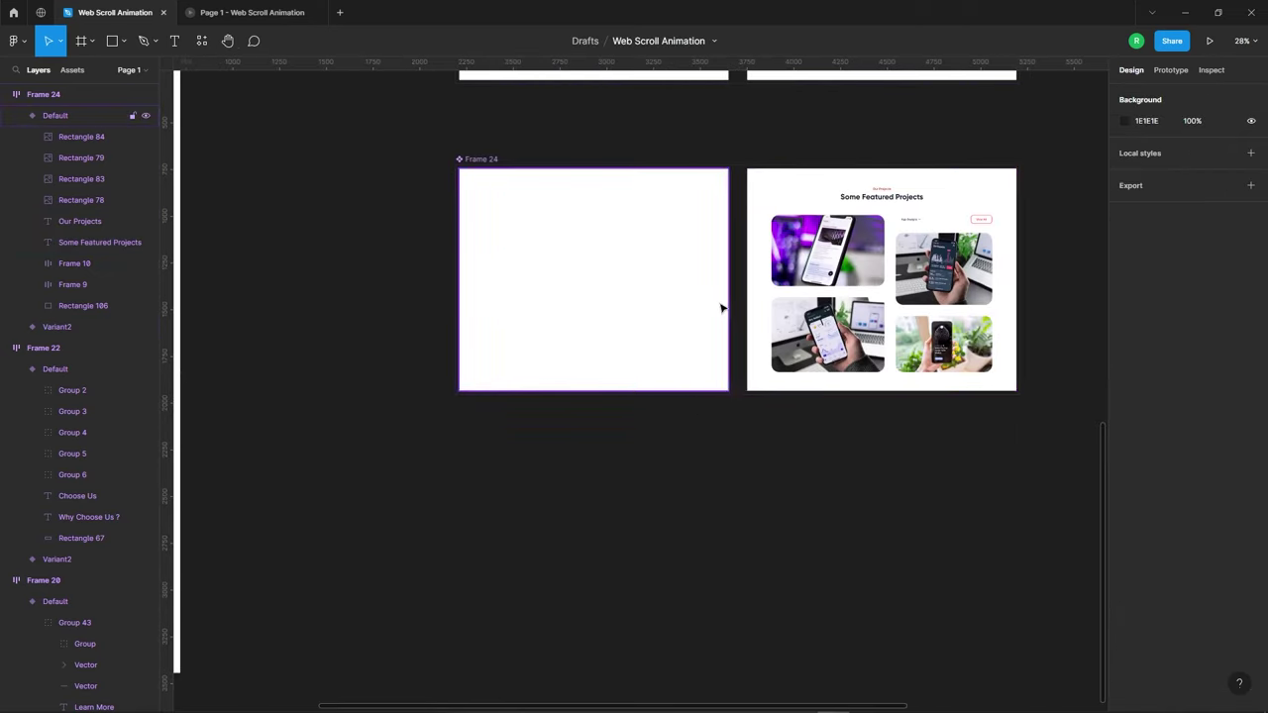
Connect Frame 24's Default to Variant2 with a Mouse enter Smart animate interaction.
left_click(666, 253)
key("shift+e")
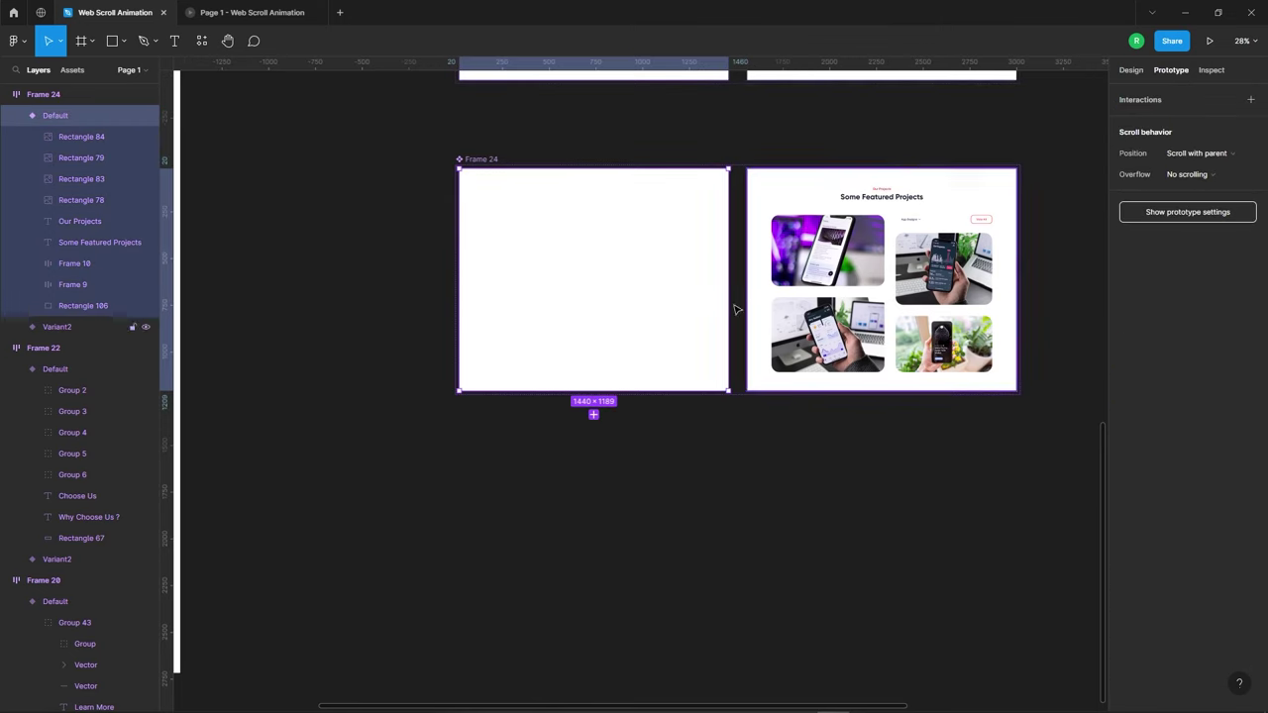
left_click_drag(728, 280, 758, 288)
left_click(1013, 157)
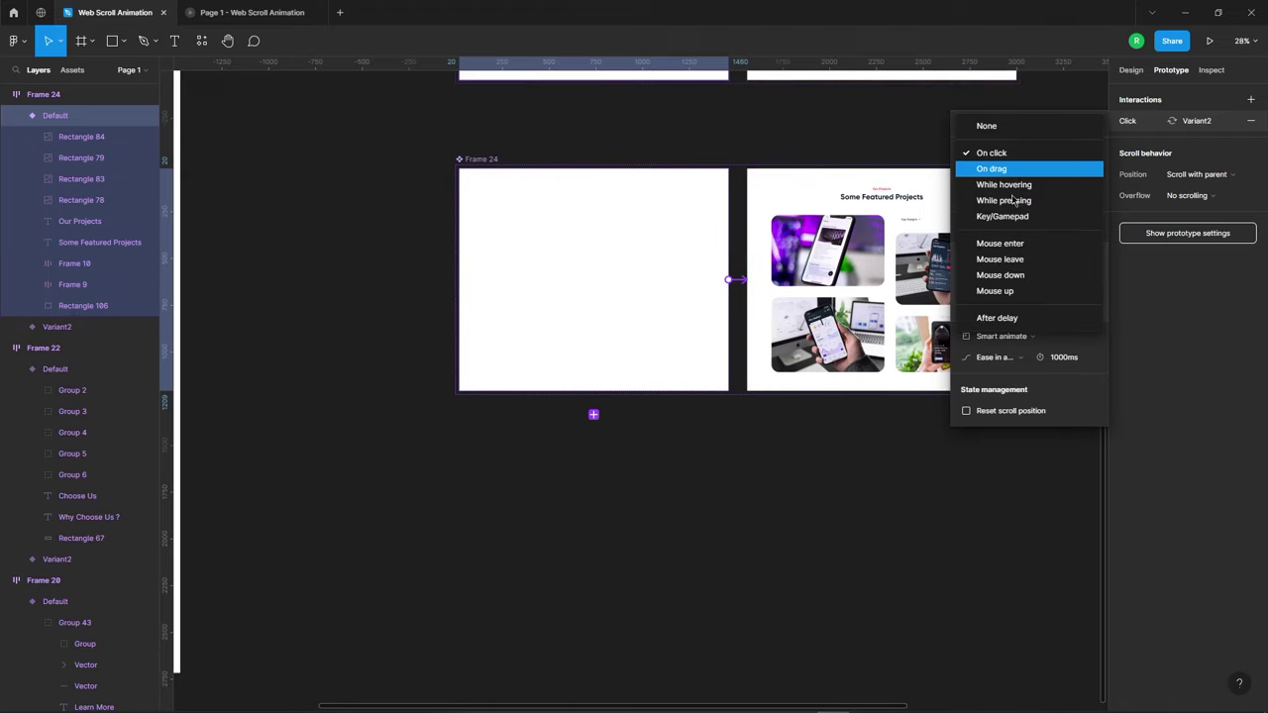
left_click(1015, 243)
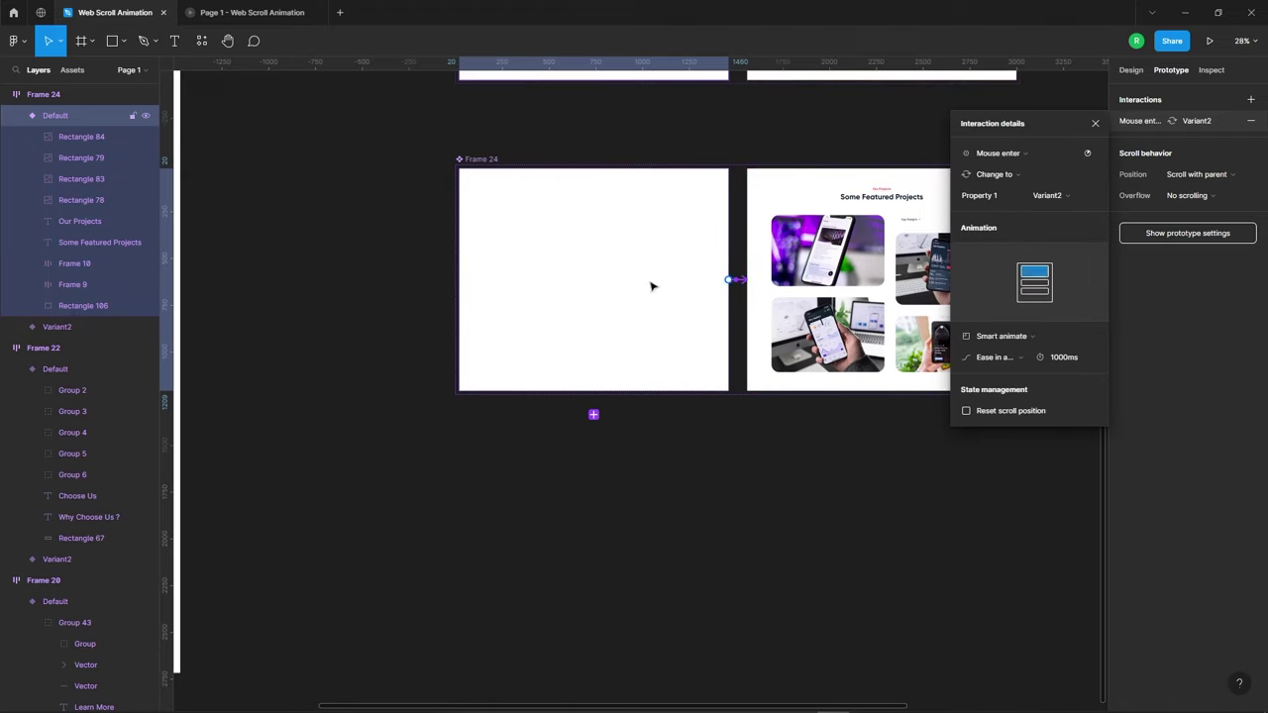
left_click(609, 131)
Preview the page in the prototype, scrolling to Featured Projects.
left_click(253, 12)
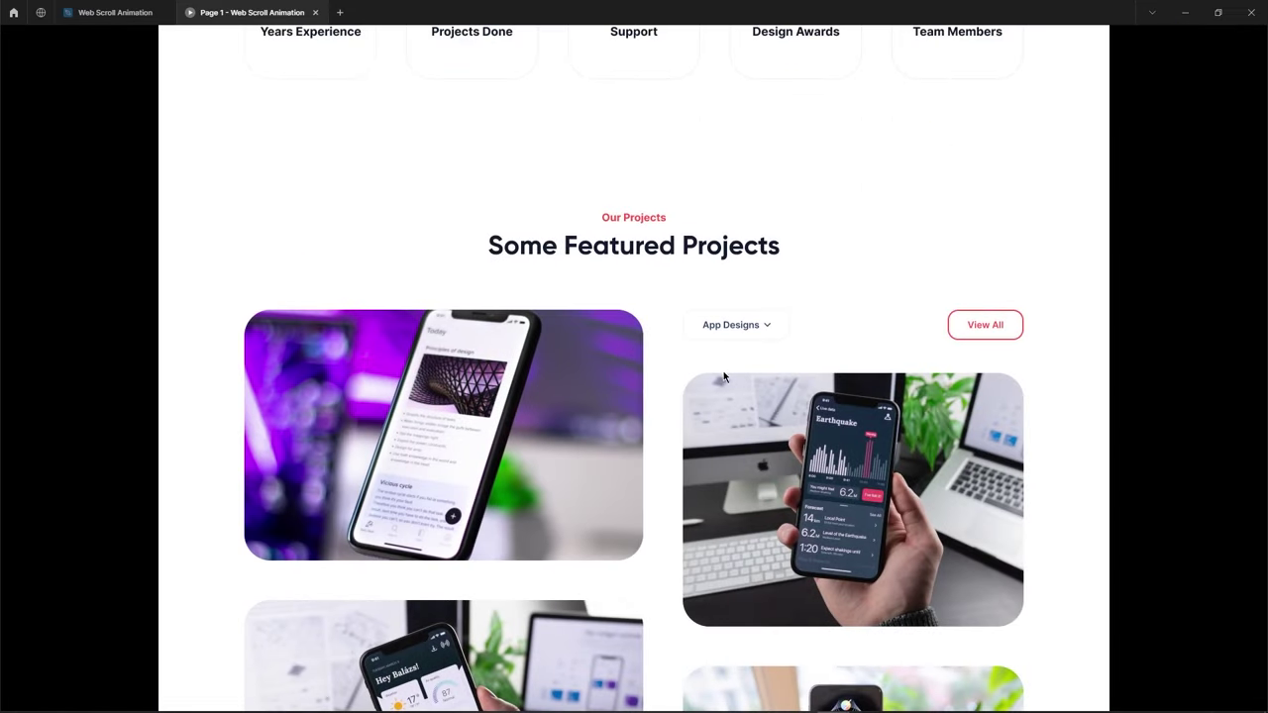
scroll(676, 362, "down", 5)
scroll(751, 393, "down", 2)
scroll(662, 348, "up", 2)
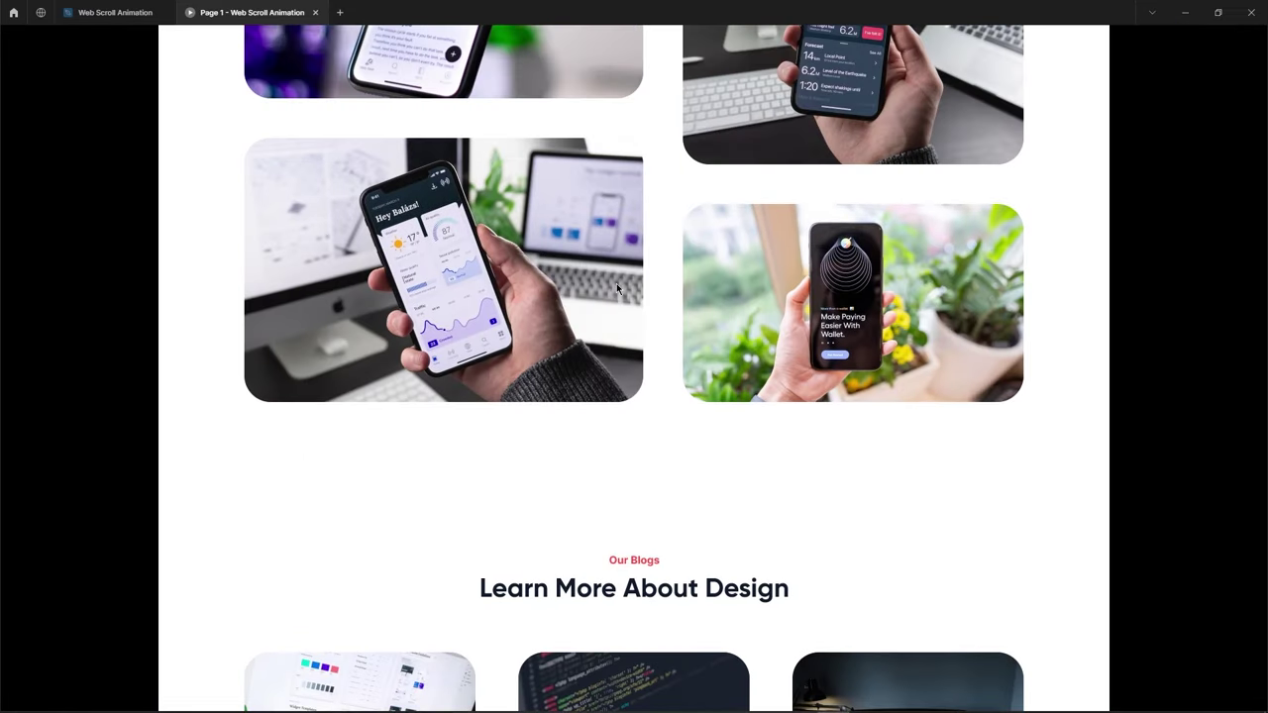
Wrap the Learn More About Design section's groups in a new frame.
left_click(114, 12)
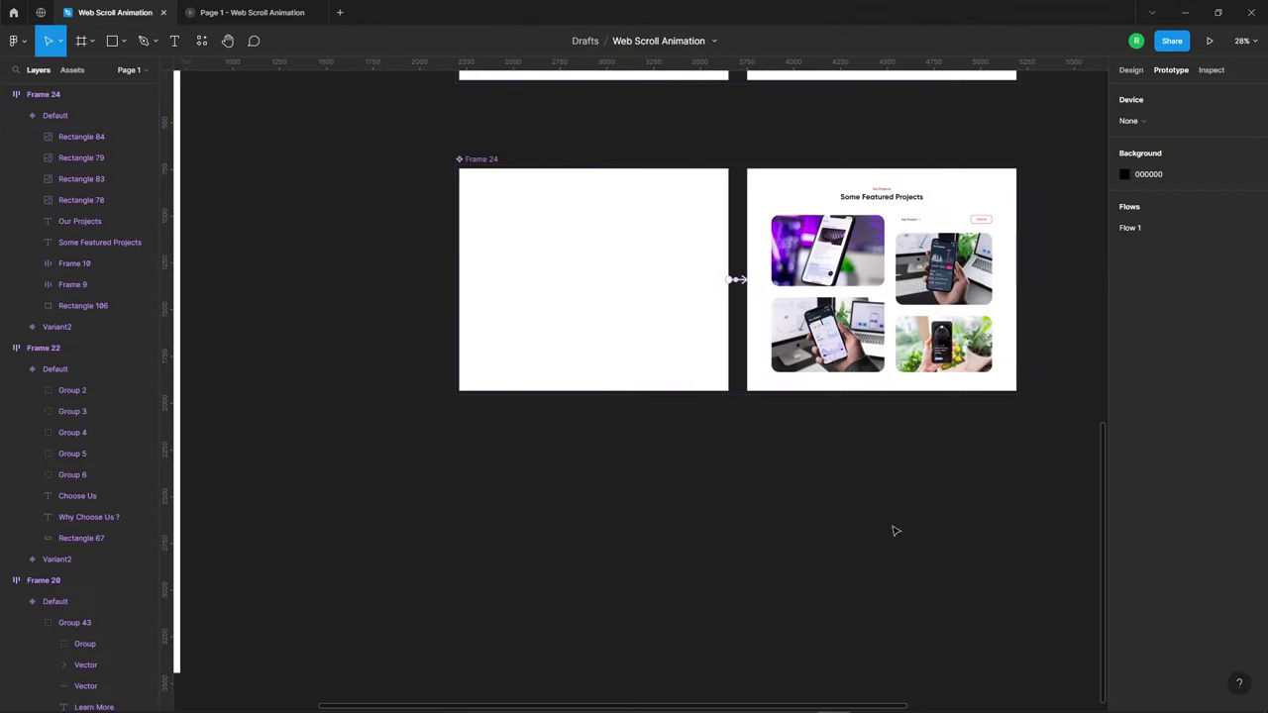
scroll(798, 360, "down", 3)
scroll(518, 312, "up", 5)
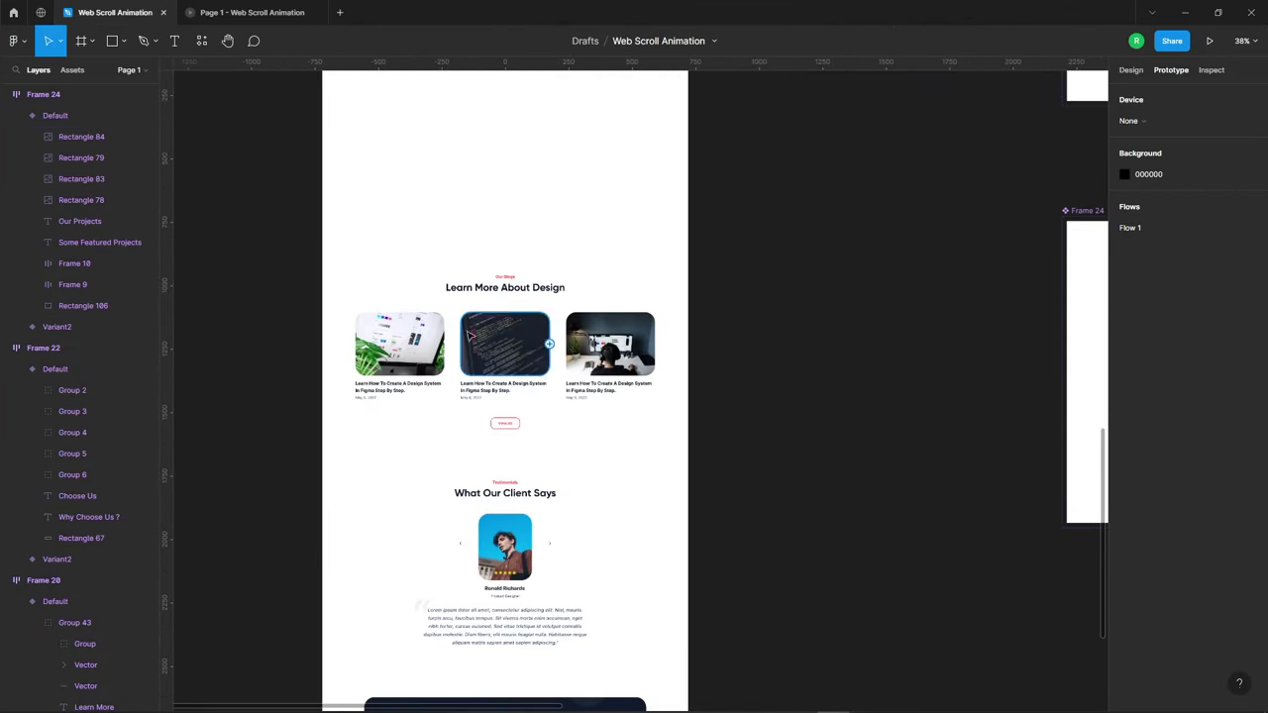
left_click(1129, 71)
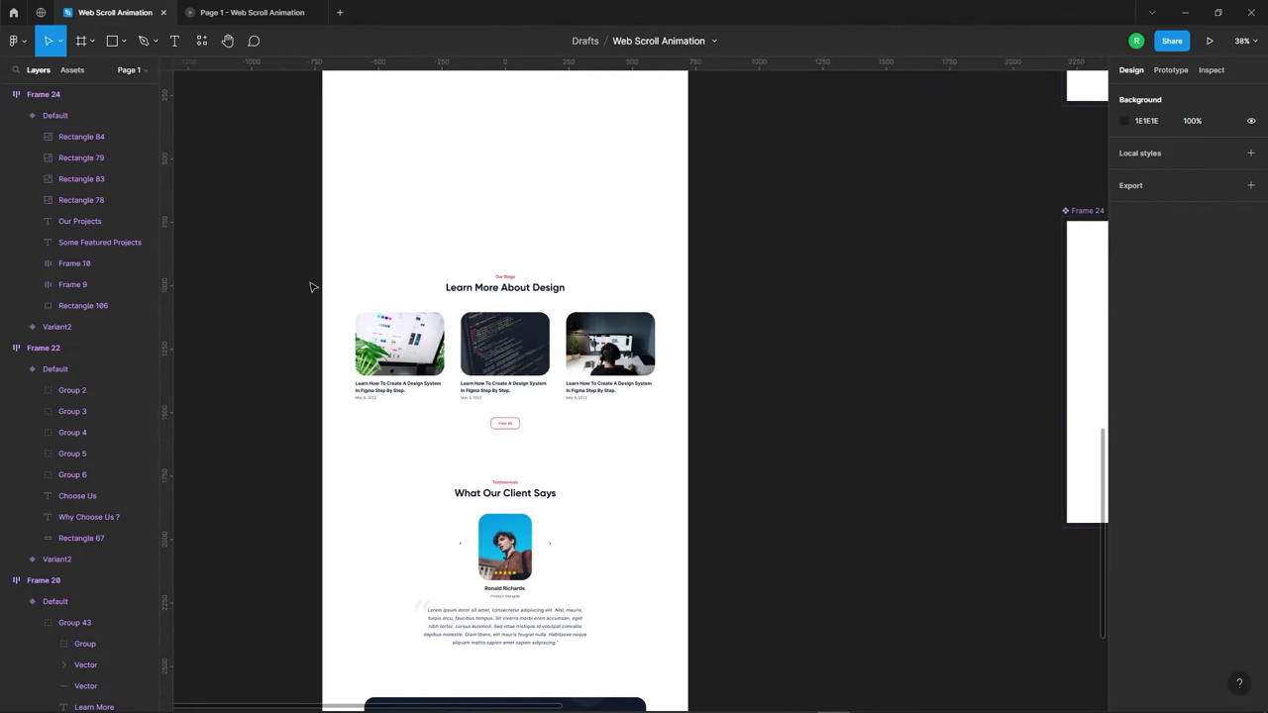
left_click_drag(291, 259, 729, 402)
left_click(759, 388)
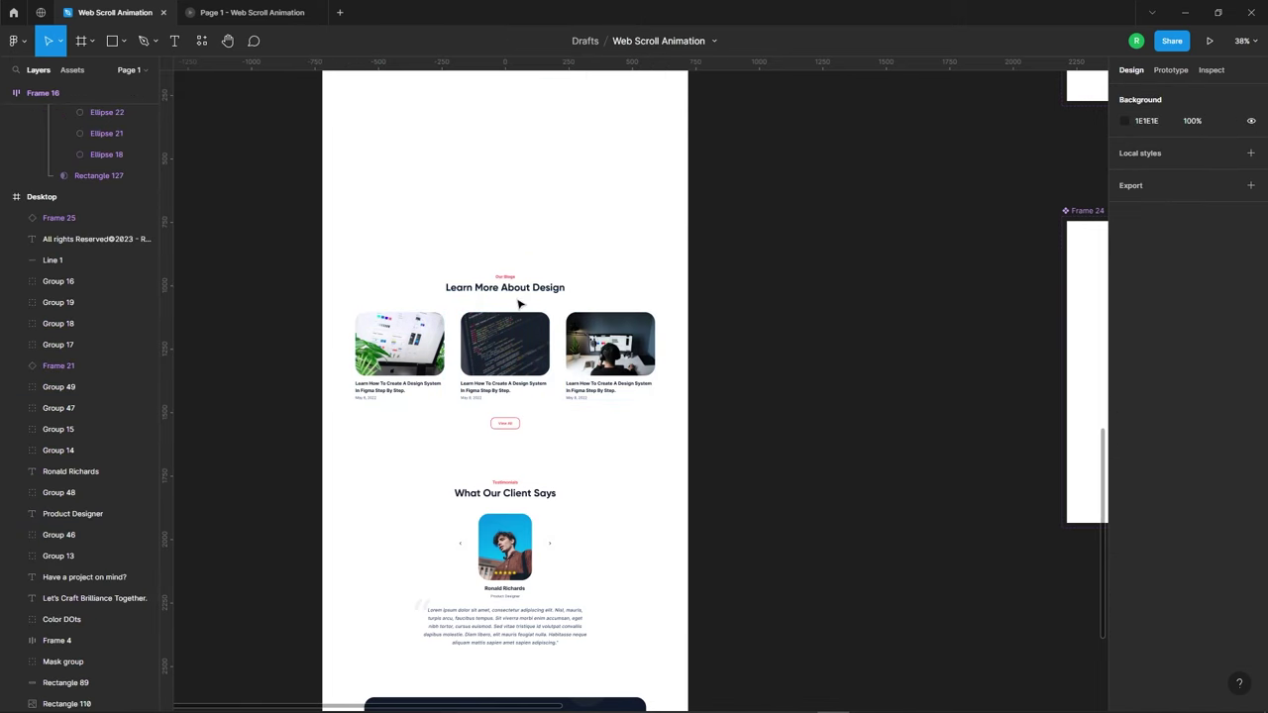
mouse_move(282, 256)
left_mouse_down()
mouse_move(710, 459)
mouse_move(707, 439)
left_mouse_up()
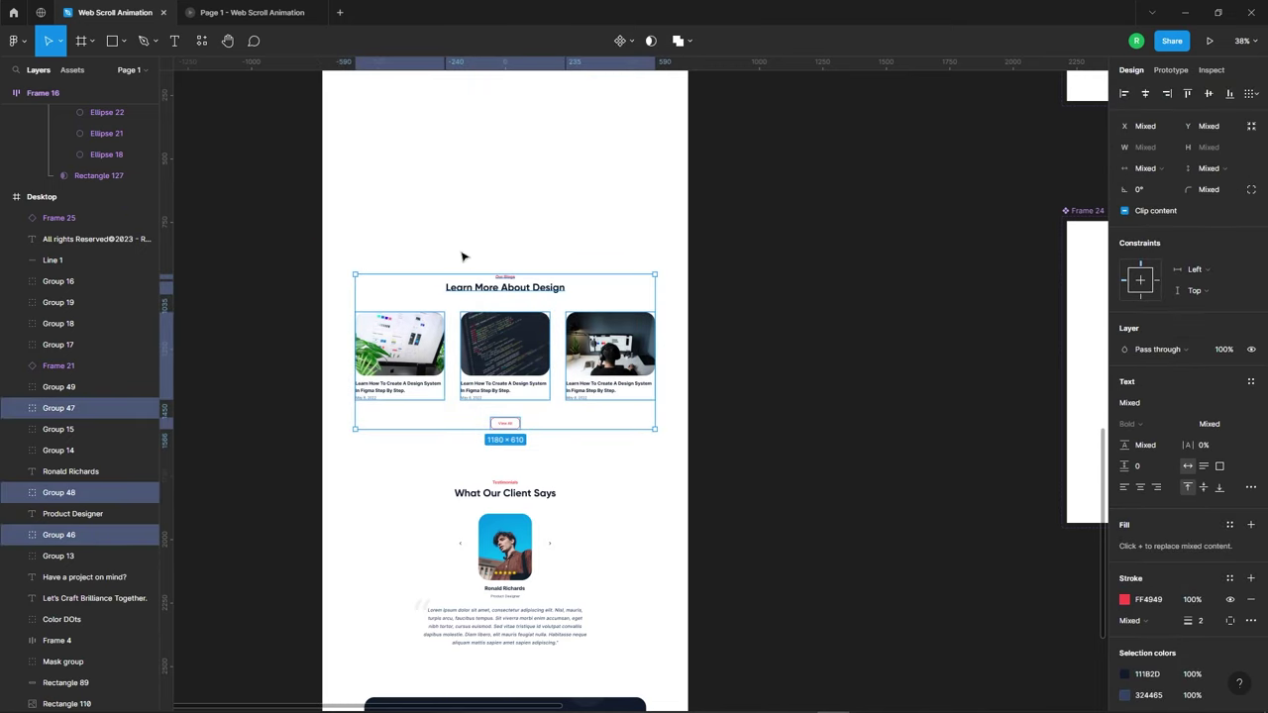
scroll(460, 260, "up", 3)
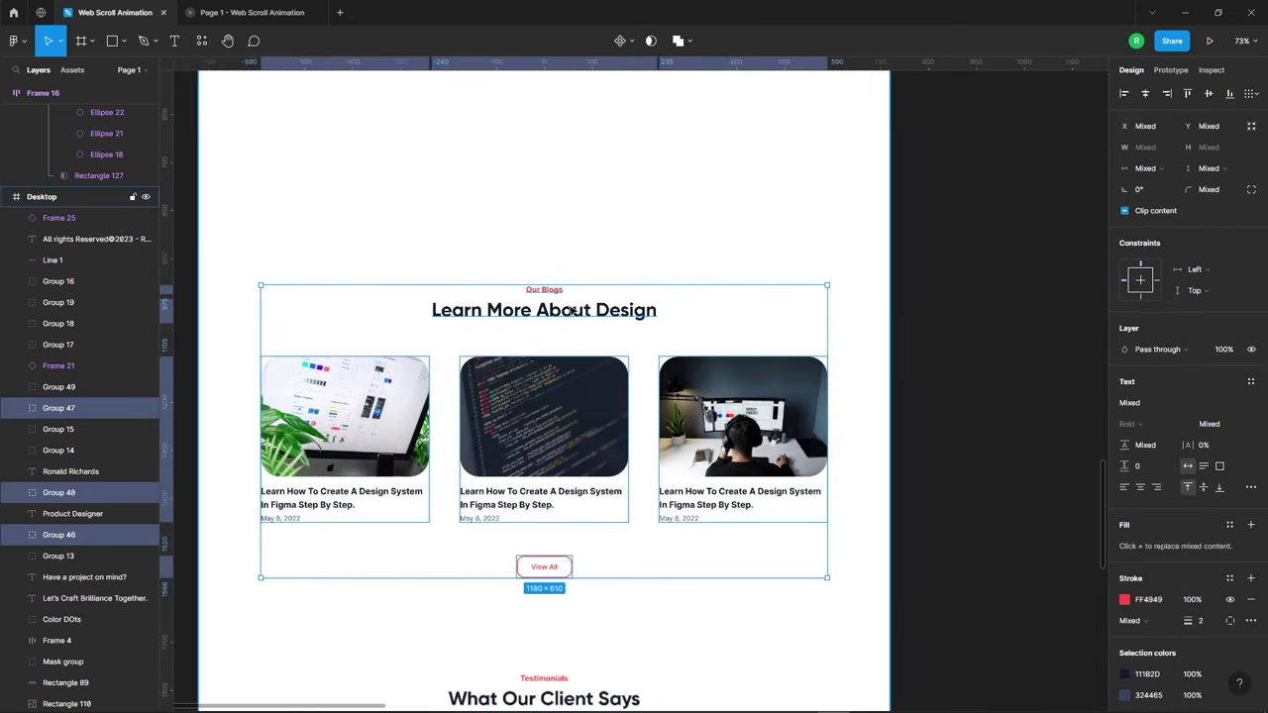
right_click(544, 390)
left_click(594, 467)
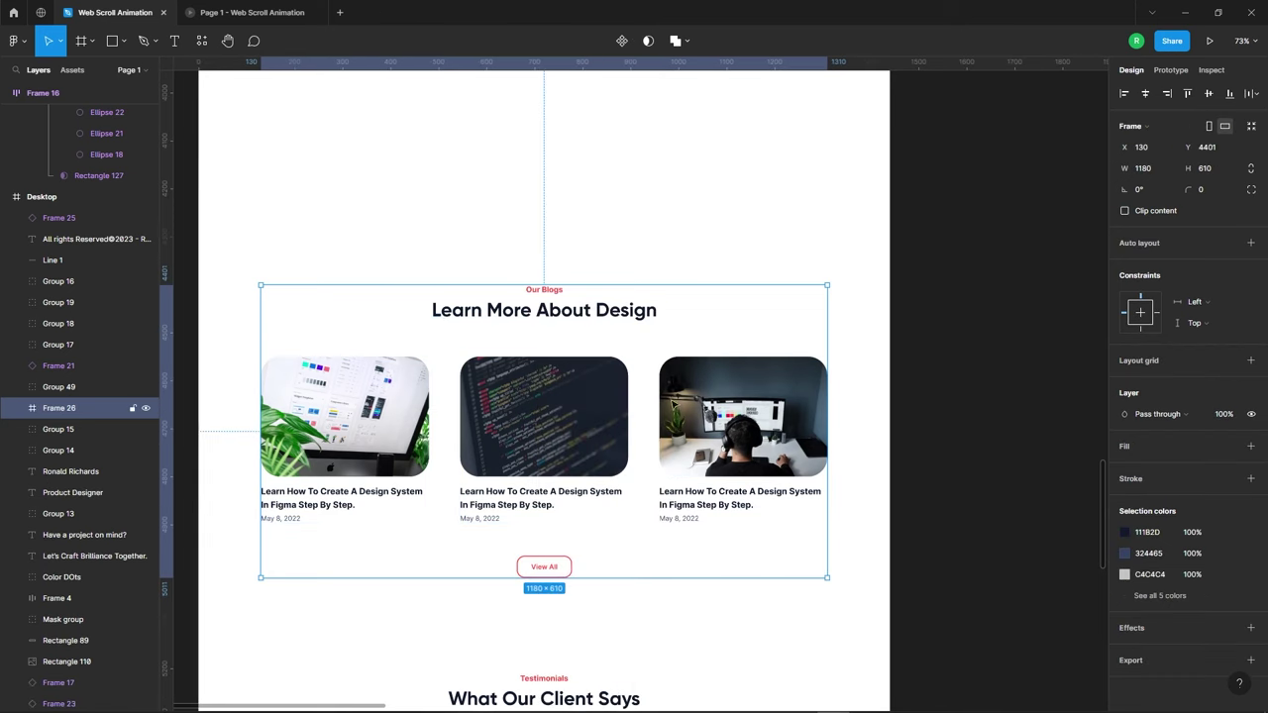
Make Frame 26 a component, duplicate it and move it out of the Desktop frame.
scroll(368, 248, "down", 5)
scroll(577, 360, "down", 3)
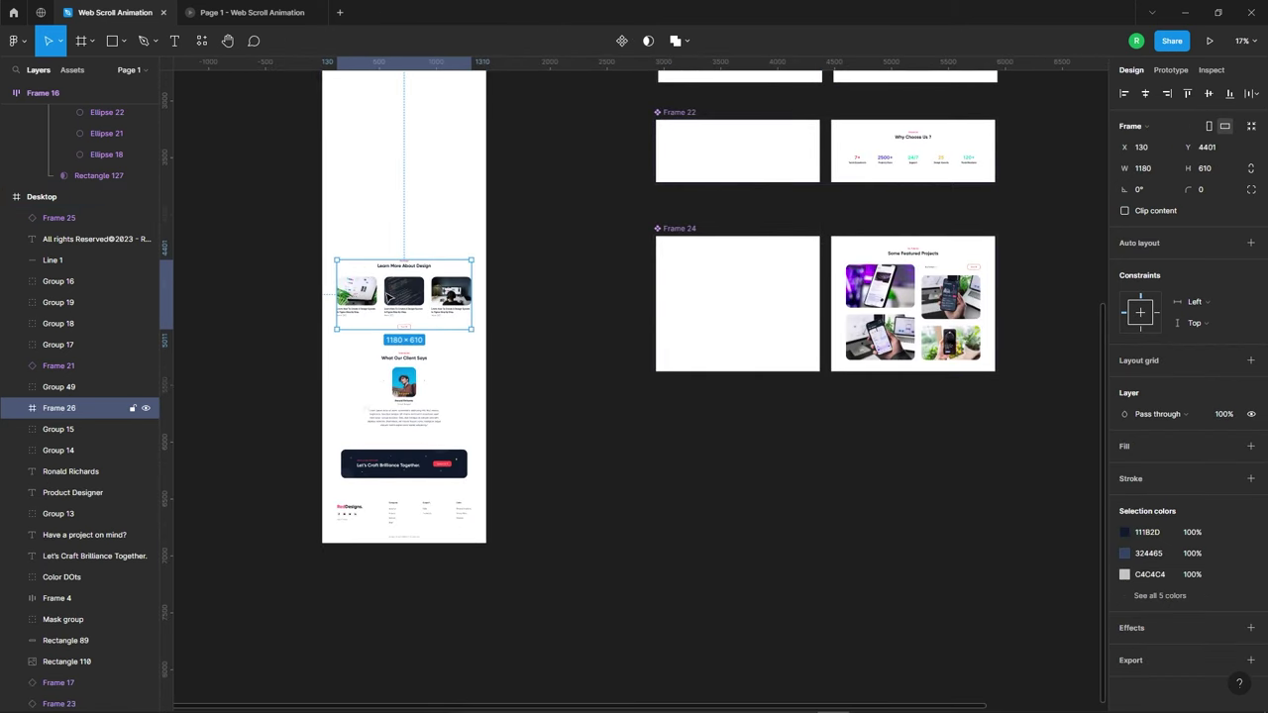
right_click(407, 297)
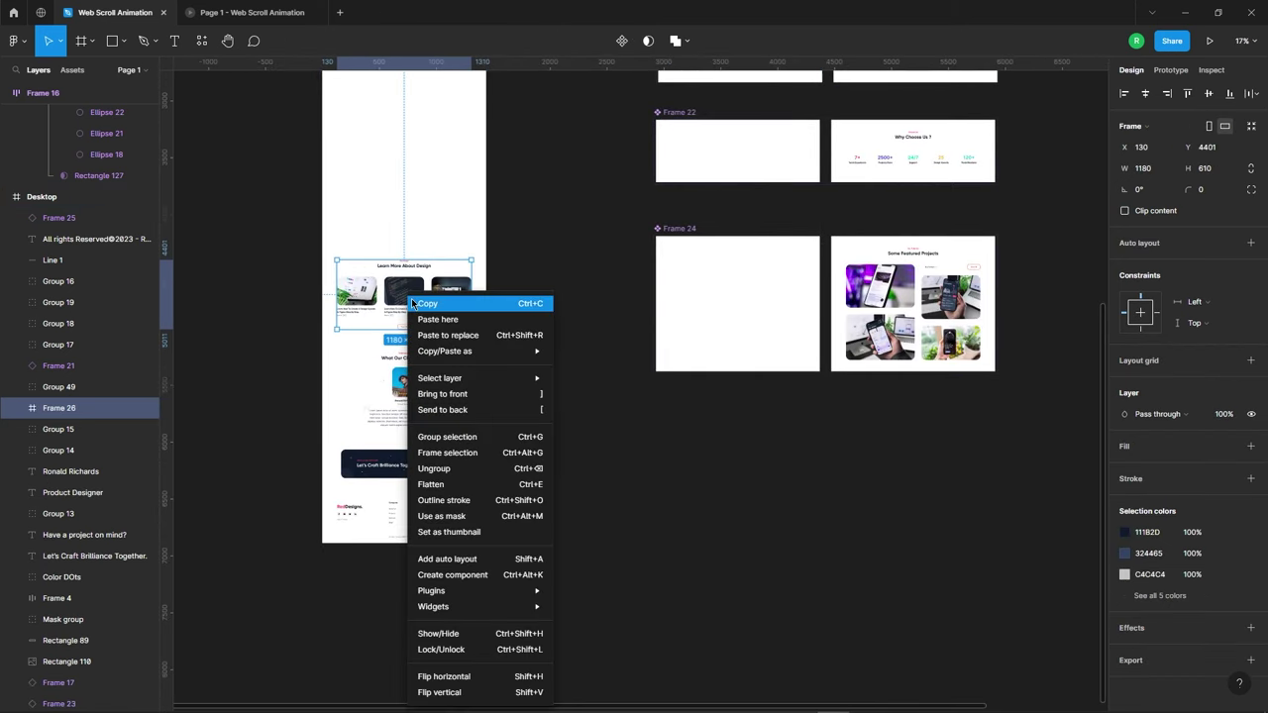
left_click(476, 580)
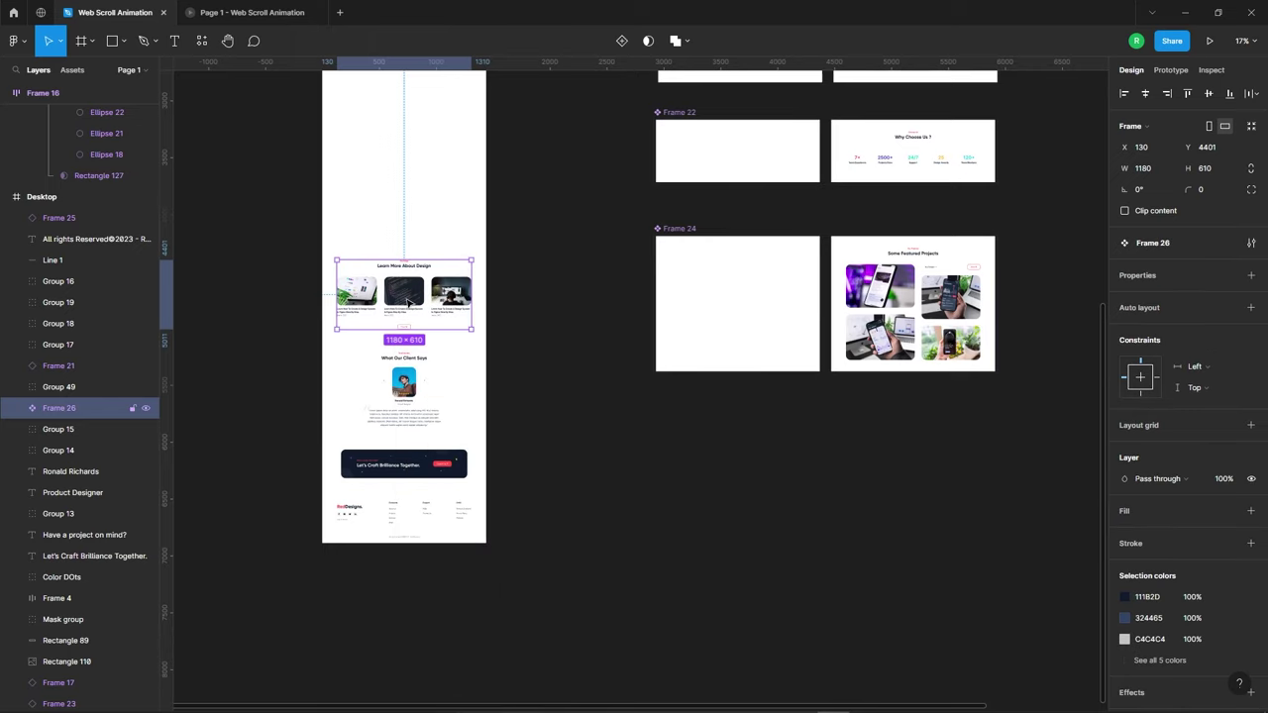
key("ctrl+d")
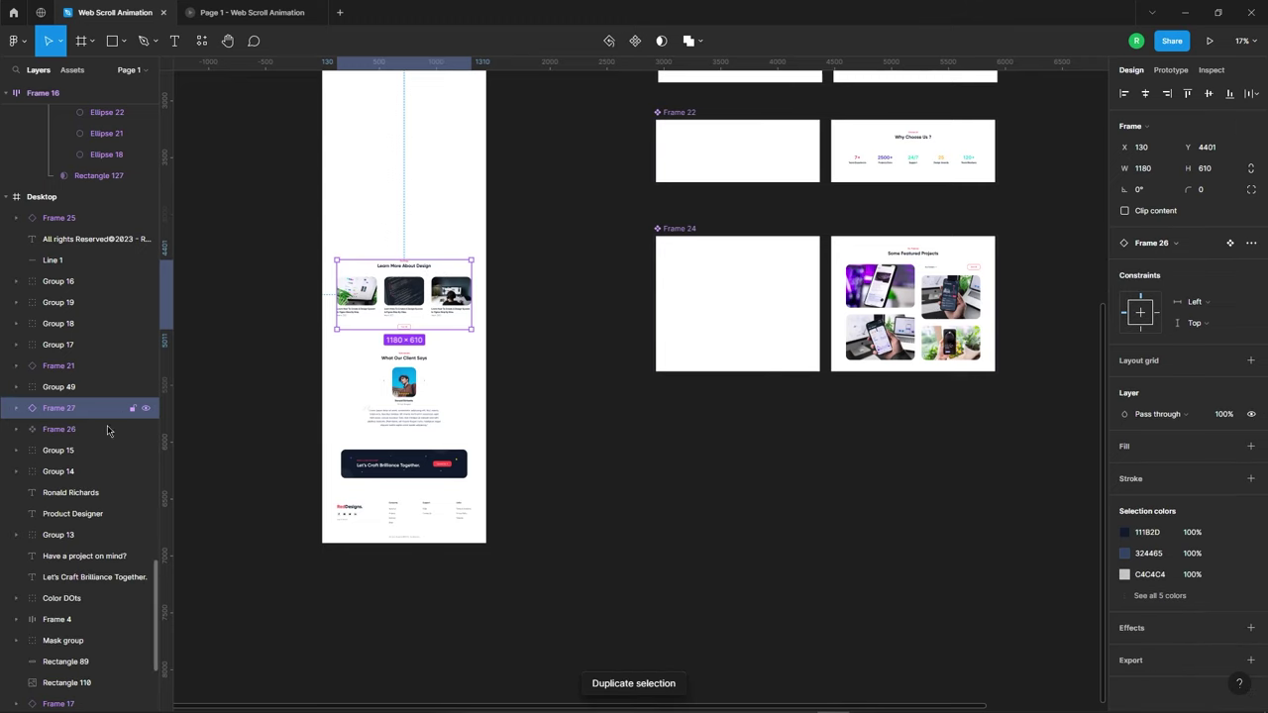
left_click_drag(56, 437, 731, 460)
left_click(878, 466)
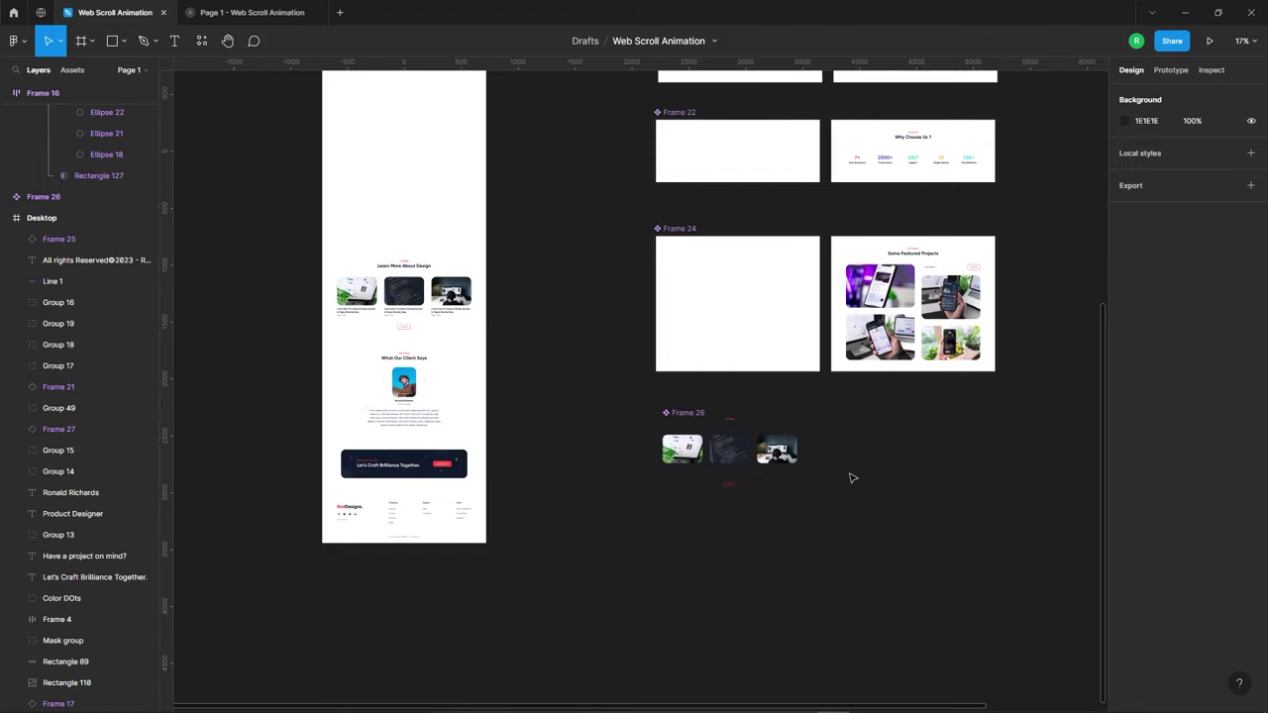
Give the blog section frame, Frame 26, a white FFFFFF fill.
scroll(852, 479, "up", 3)
scroll(554, 340, "up", 3)
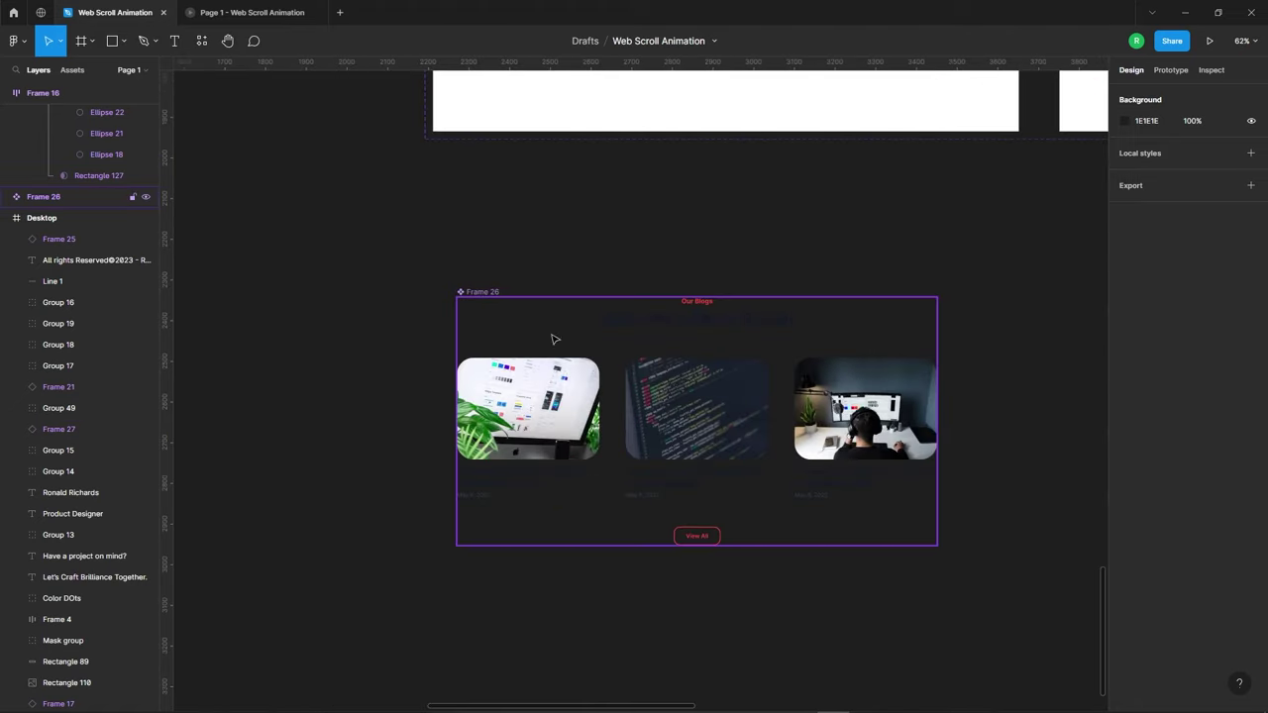
scroll(466, 317, "down", 1)
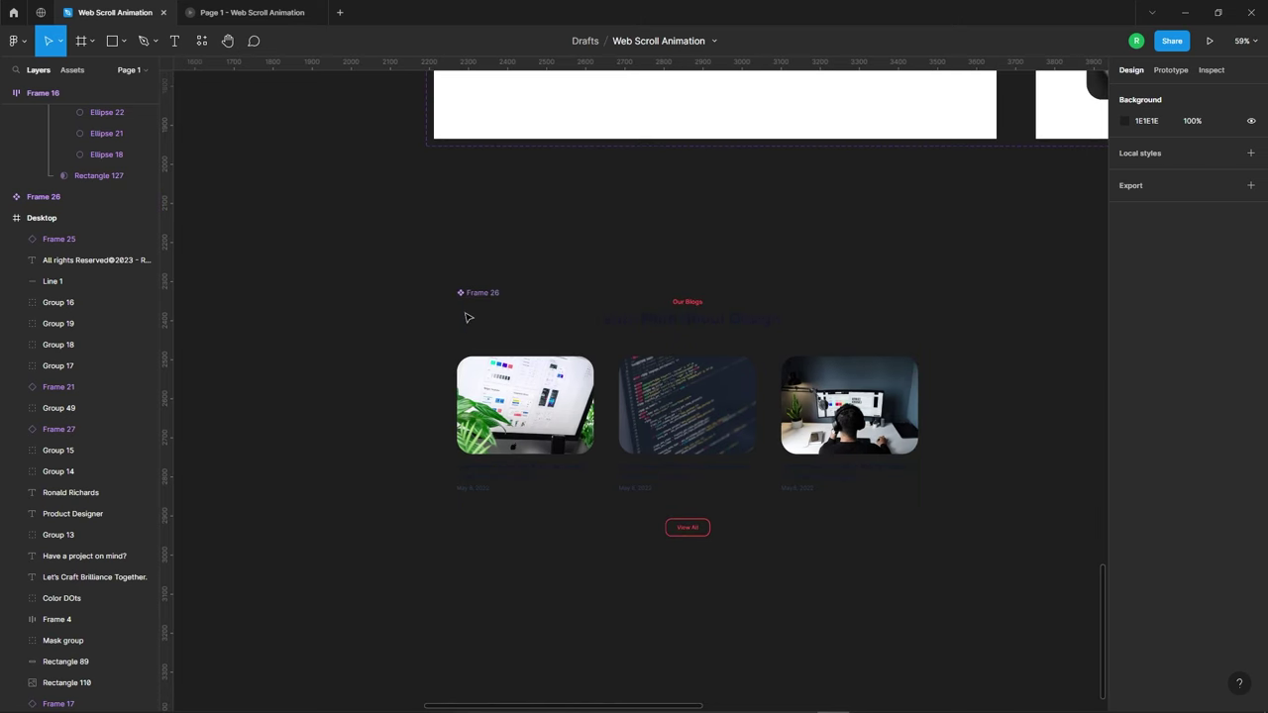
left_click(501, 297)
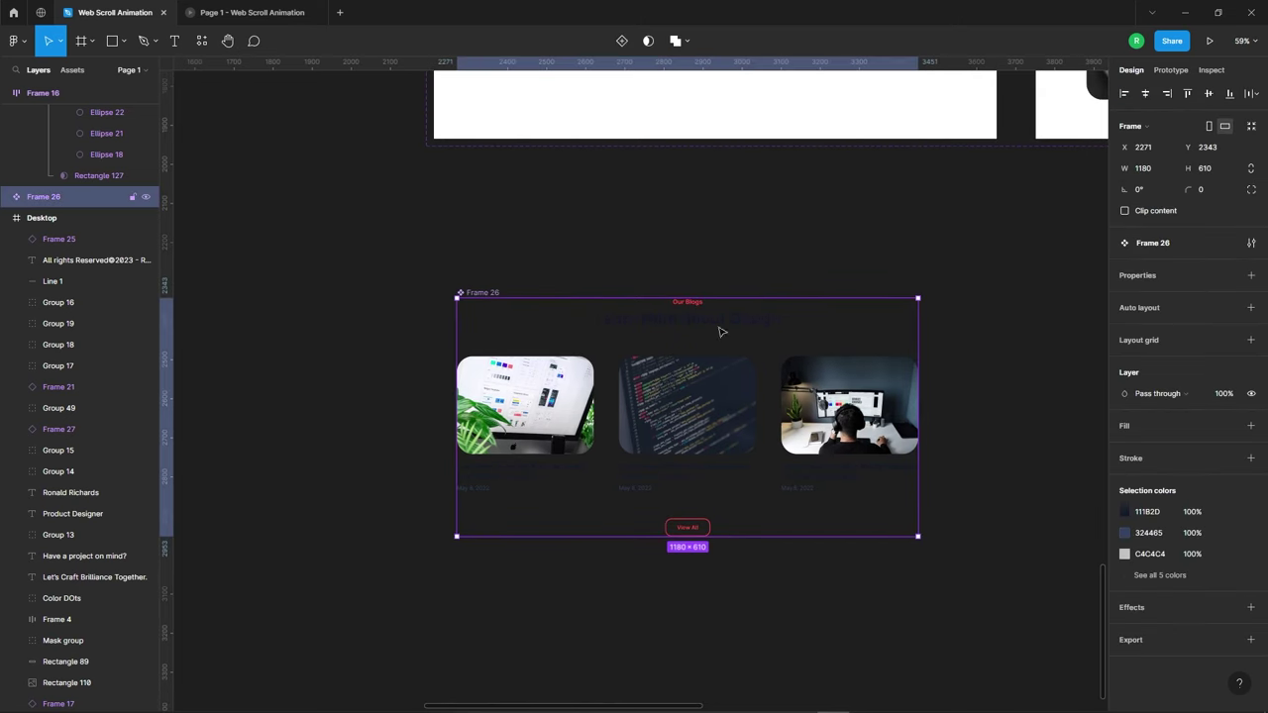
left_click(1249, 427)
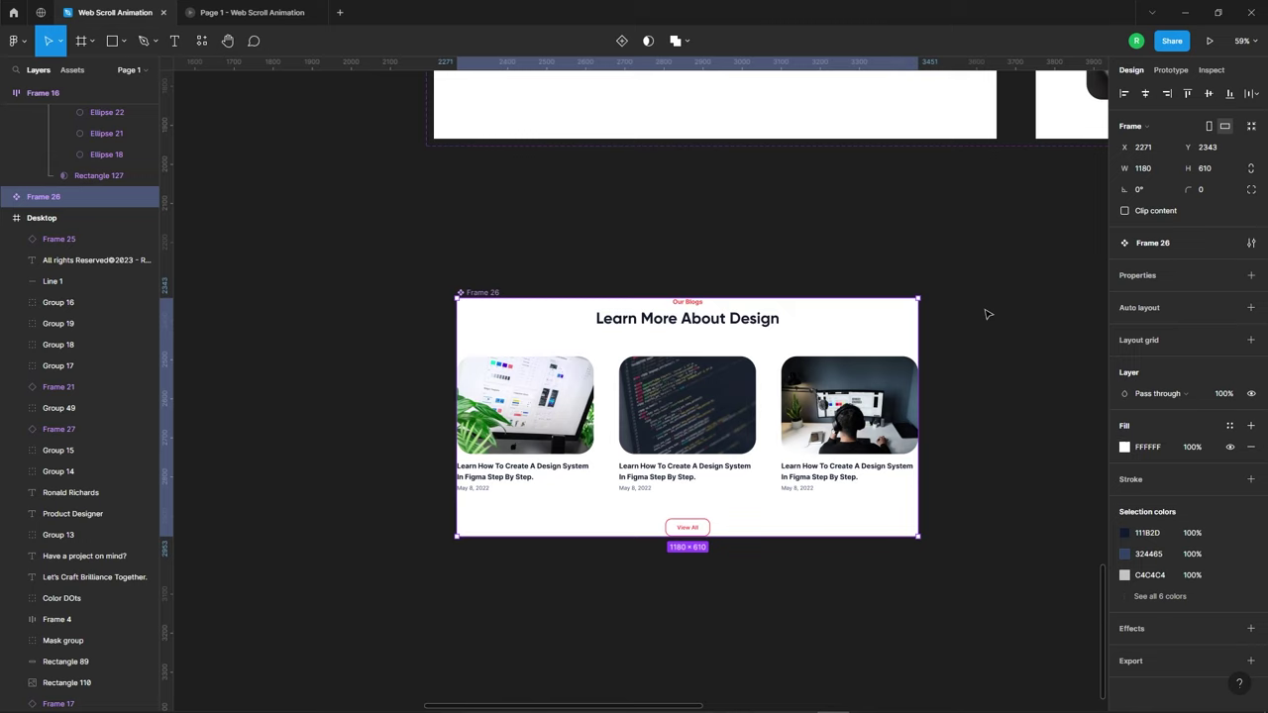
left_click(1010, 292)
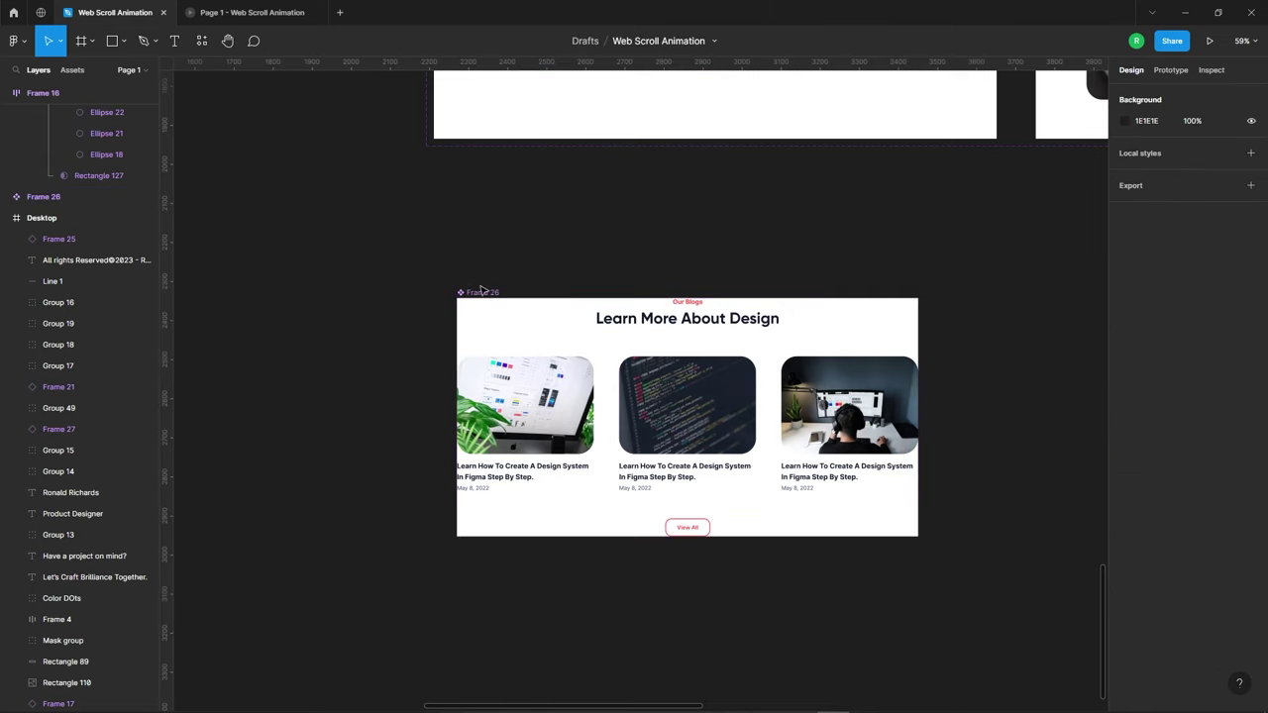
left_click(473, 293)
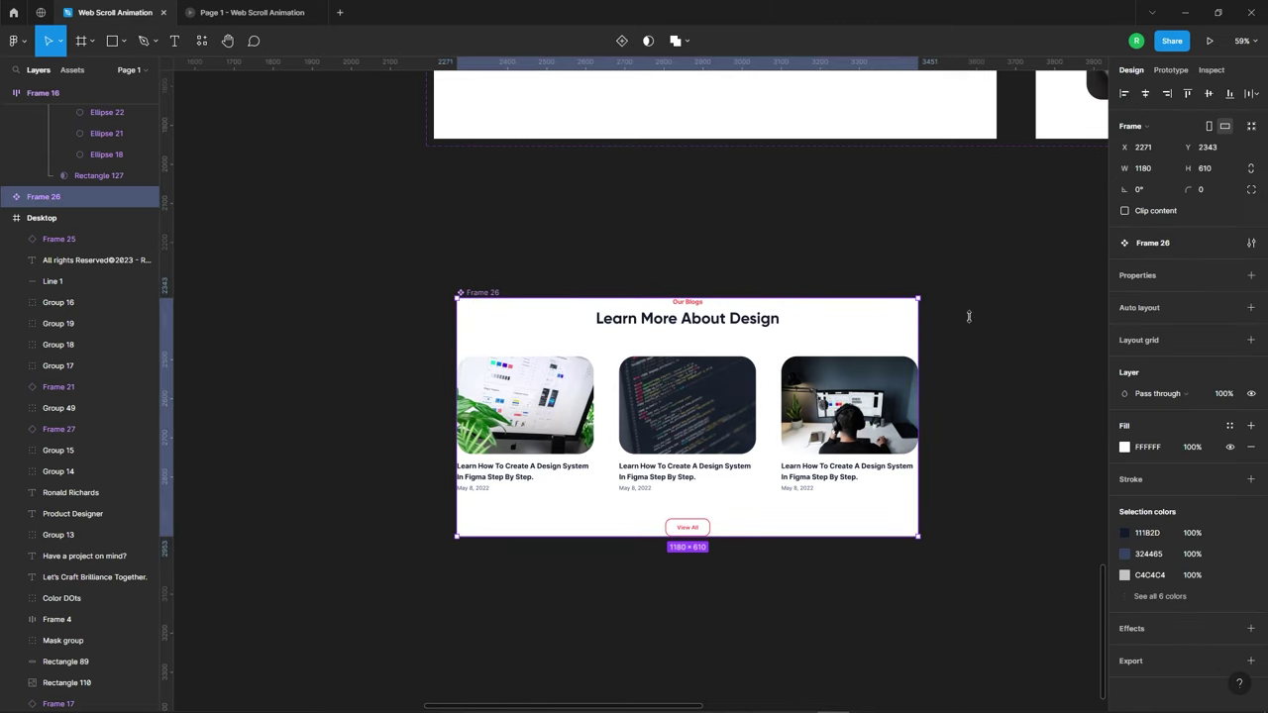
Add a variant property to Frame 26 with horizontal auto layout and a 100 gap.
left_click(1251, 277)
left_click(1169, 318)
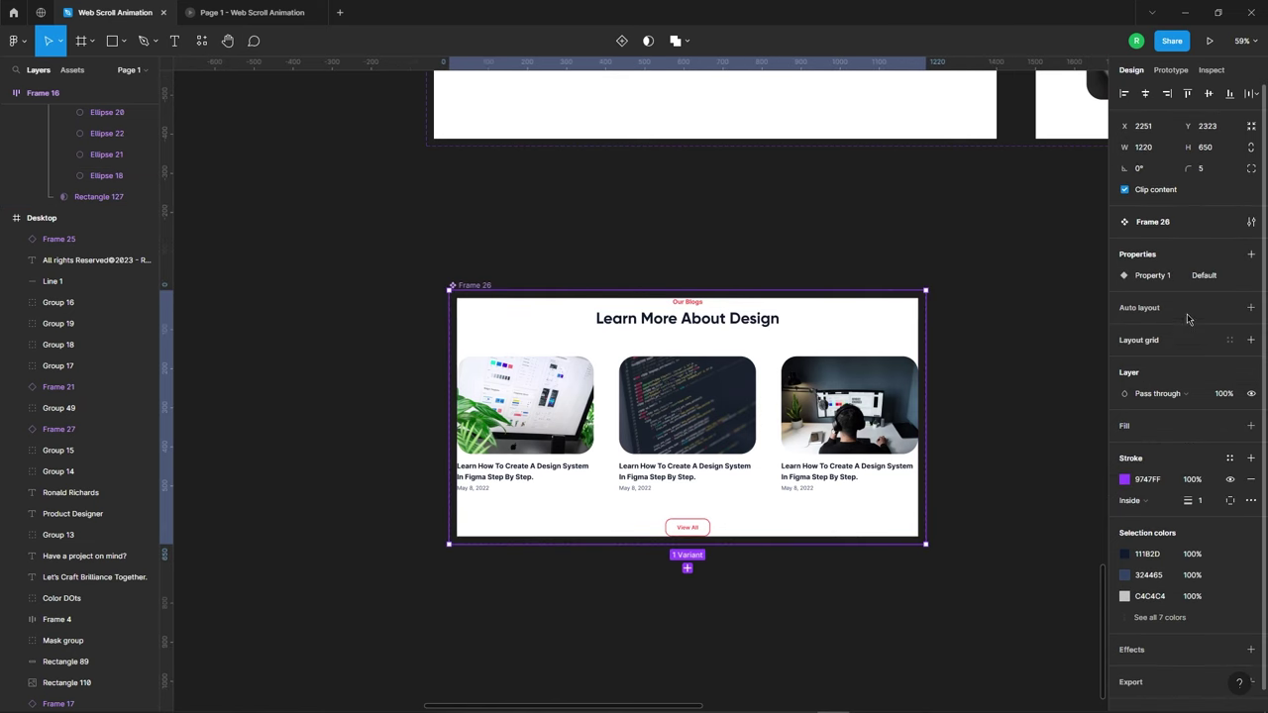
left_click(1251, 309)
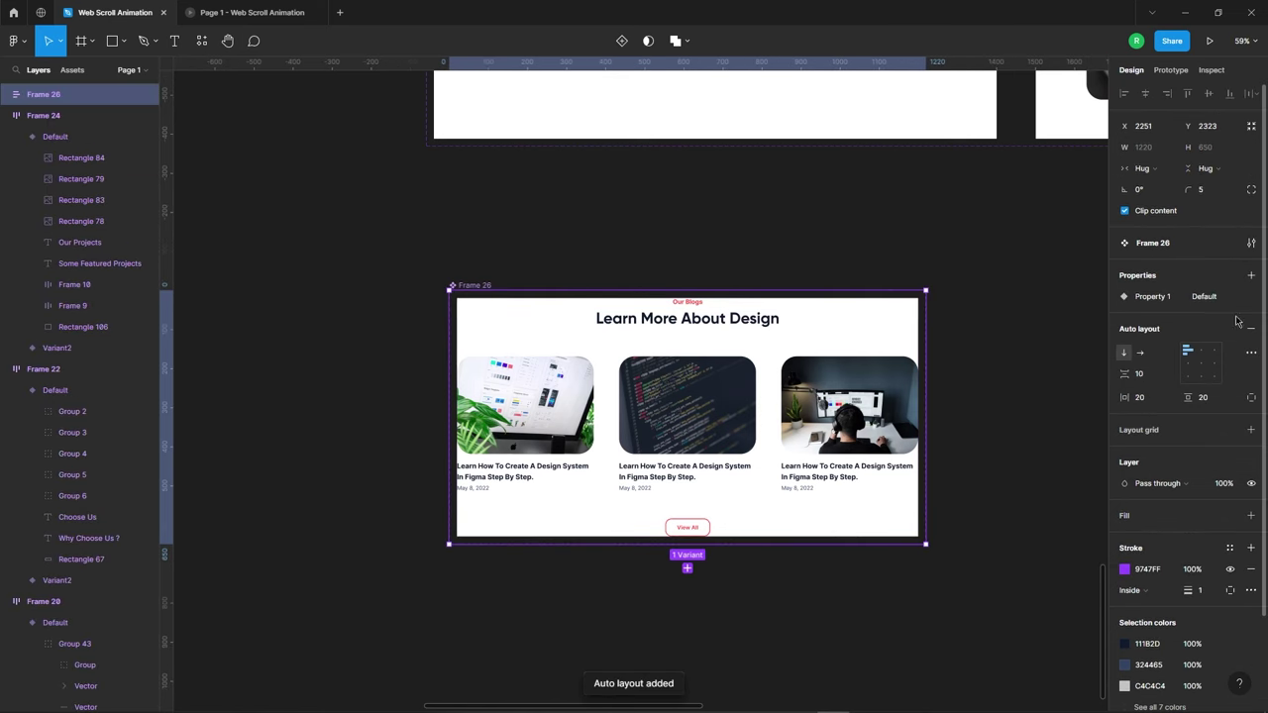
left_click(1147, 380)
key("Return")
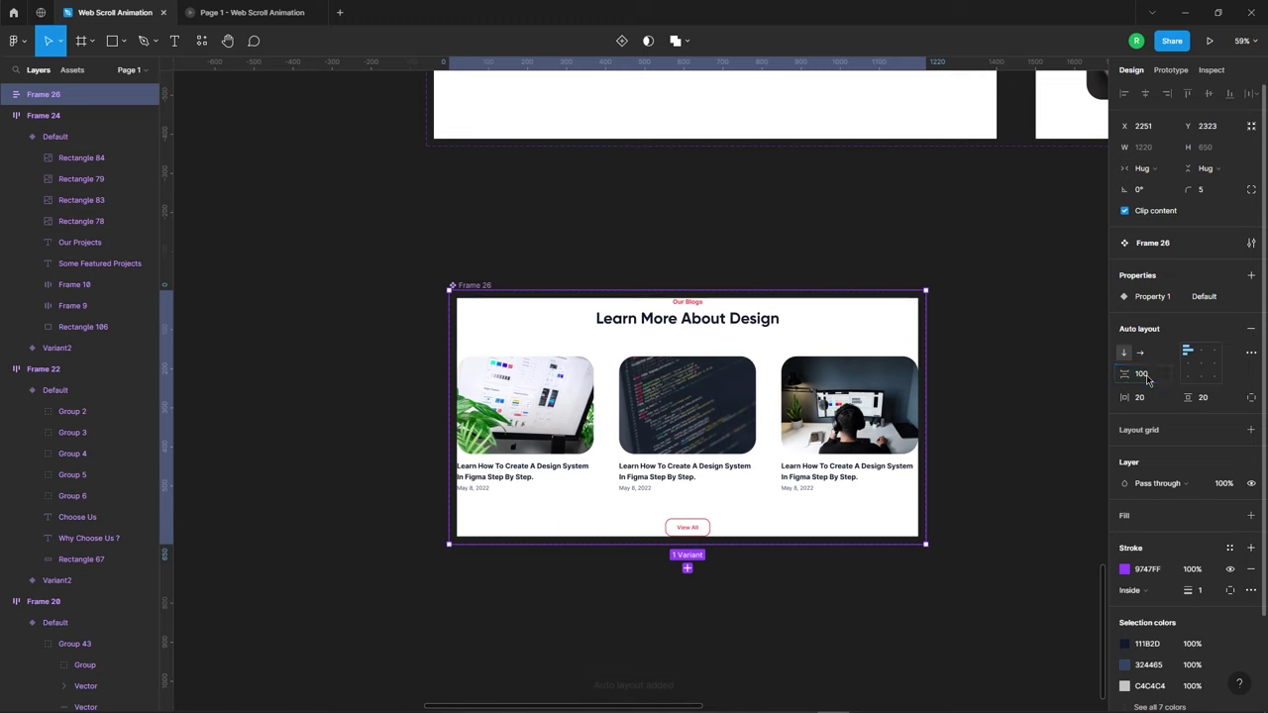
left_click(1140, 353)
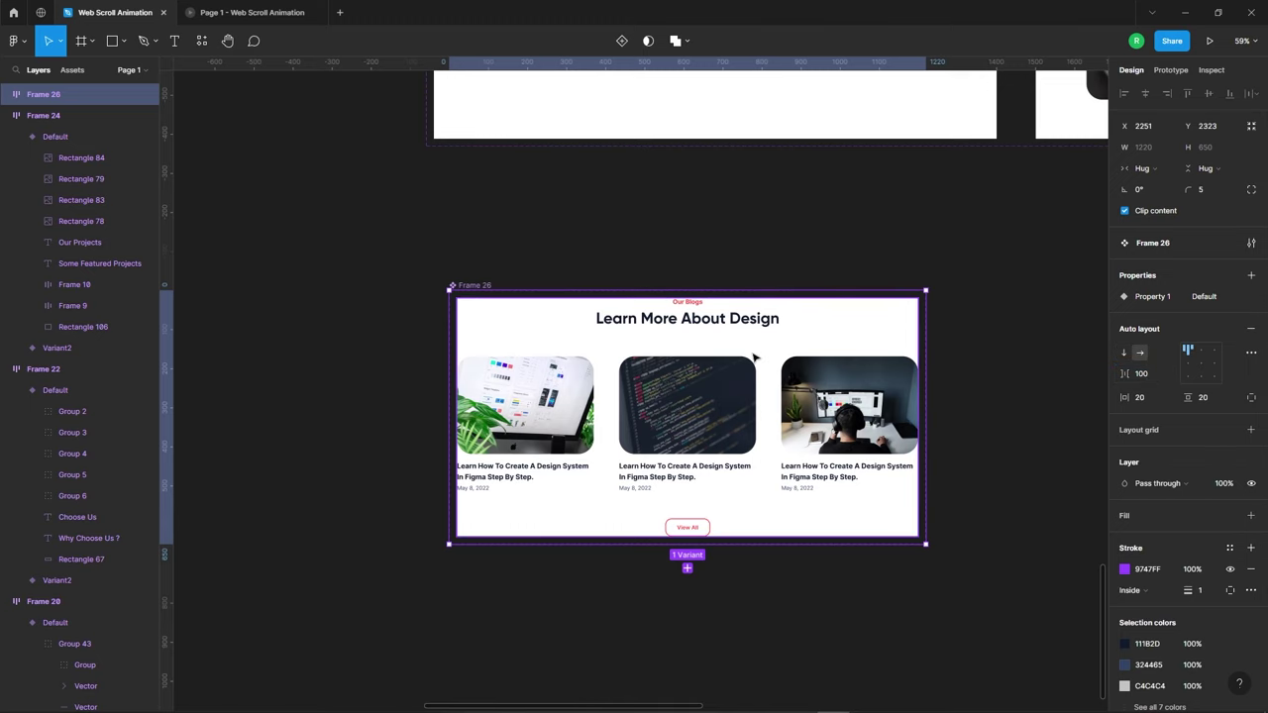
Duplicate the Default variant to create Variant2.
scroll(312, 237, "down", 3)
left_click(583, 317)
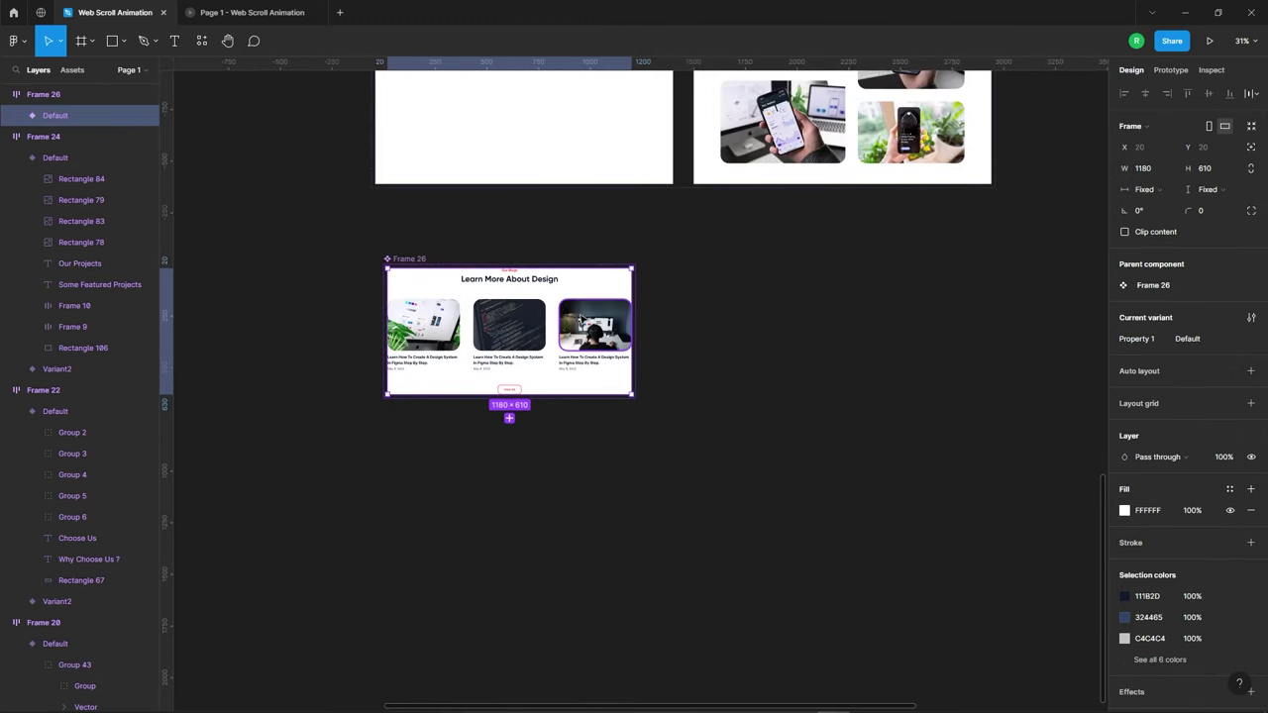
key("ctrl+d")
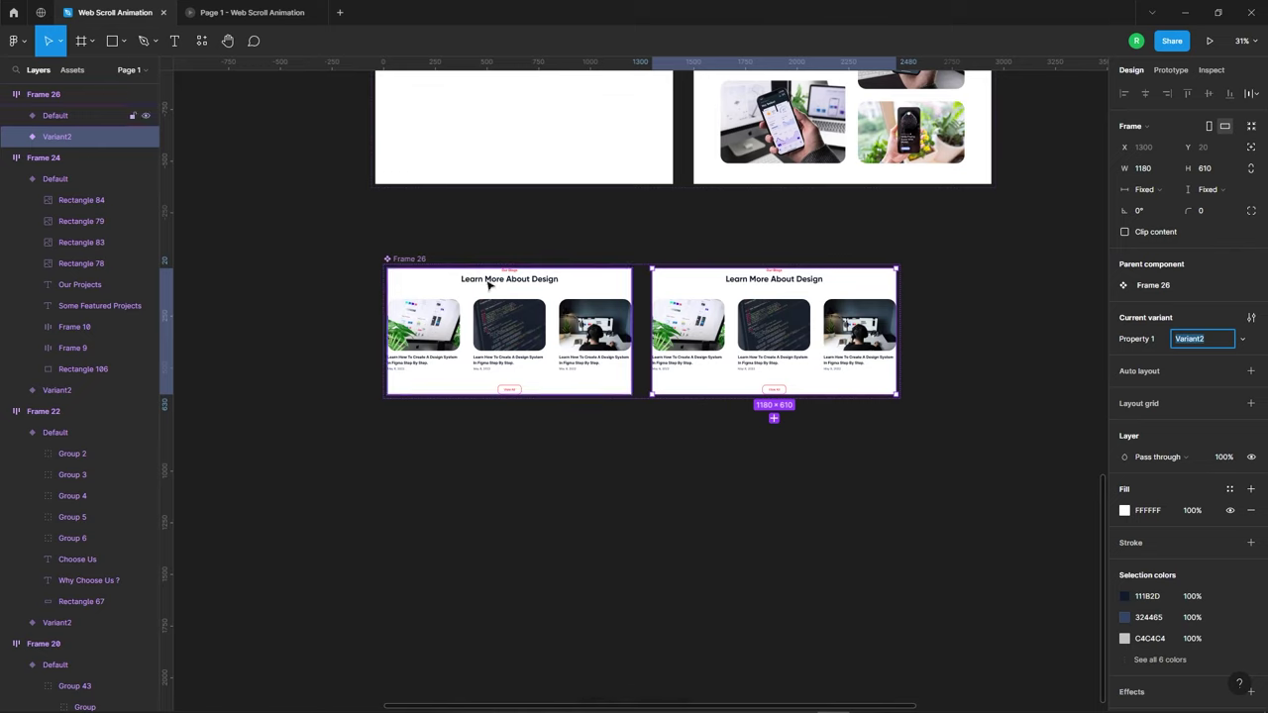
left_click(565, 445)
scroll(398, 238, "up", 5)
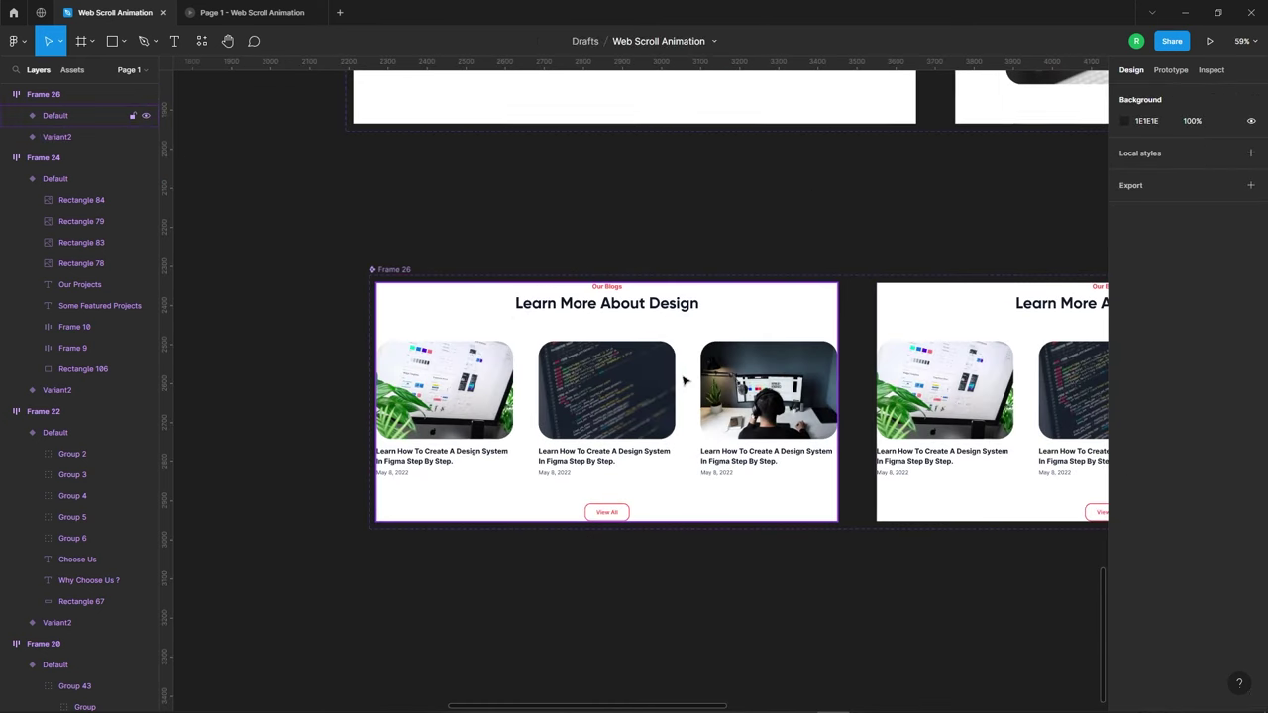
Nudge the Our Blogs label and Learn More About Design heading up and make them 0% opacity.
double_click(614, 307)
left_click(615, 287)
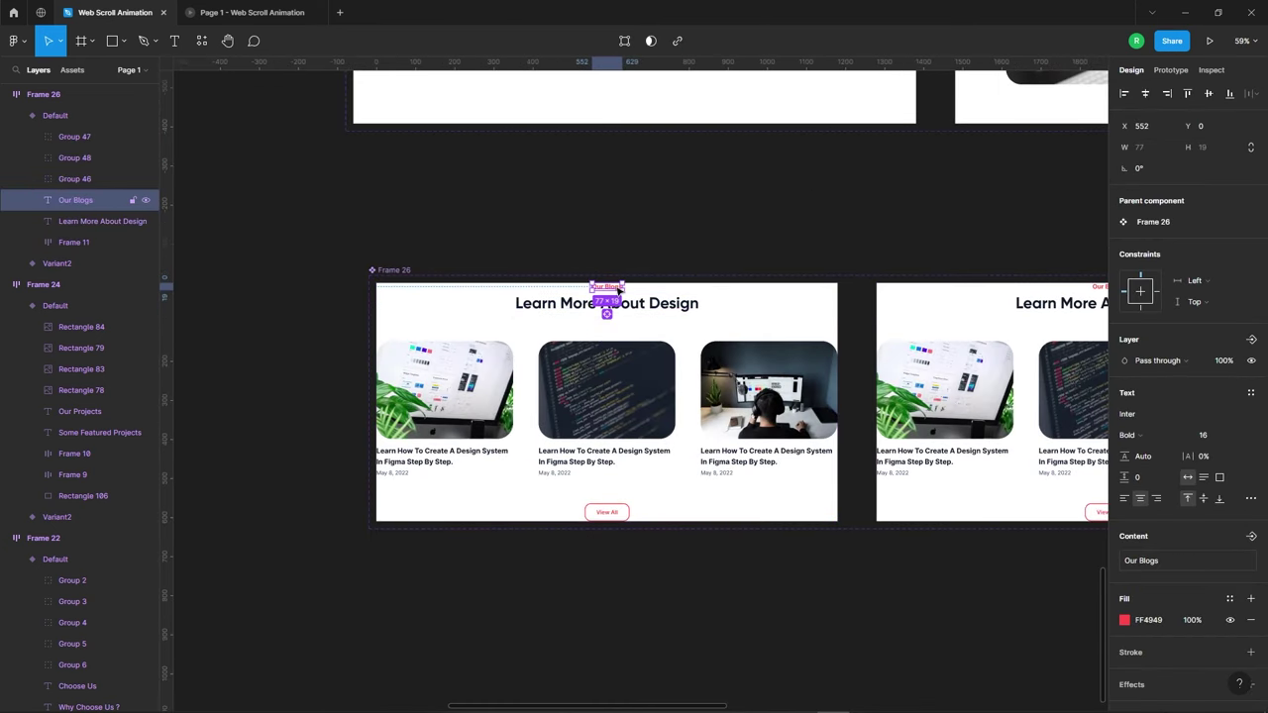
left_click(640, 303, "shift")
scroll(606, 277, "up", 5, "ctrl")
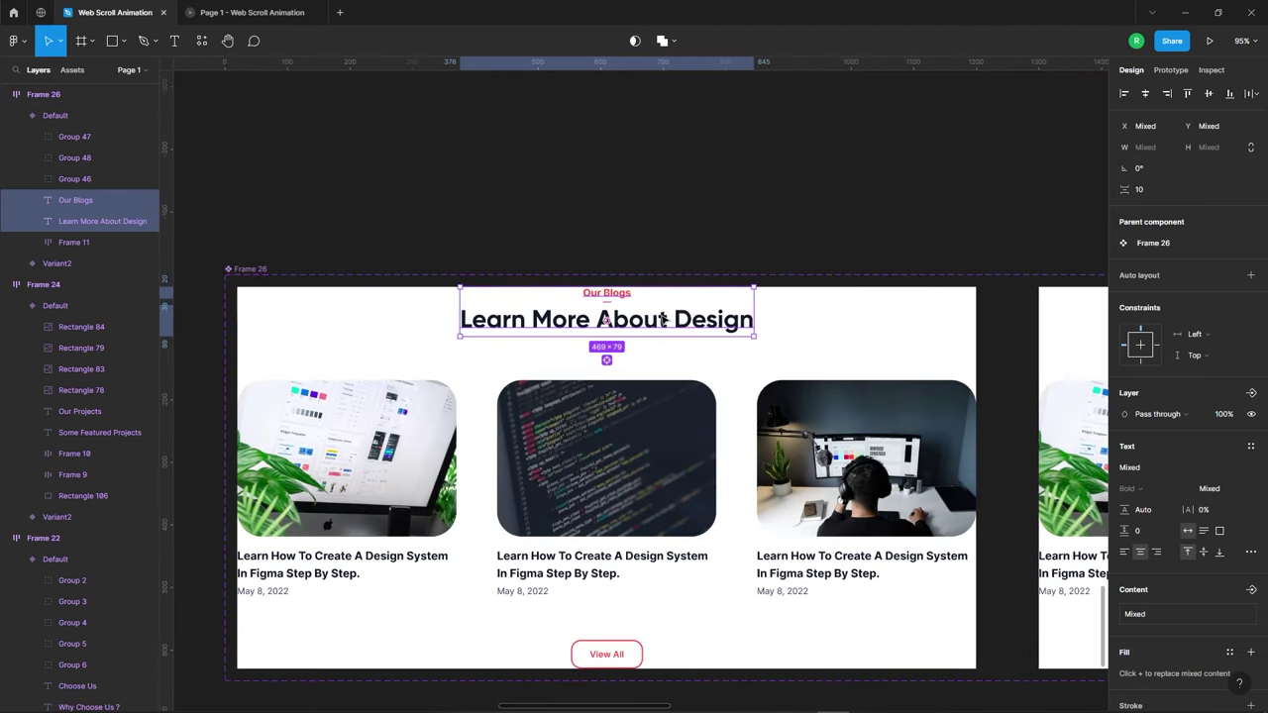
key("shift+Up")
key("shift+Up")
type("0")
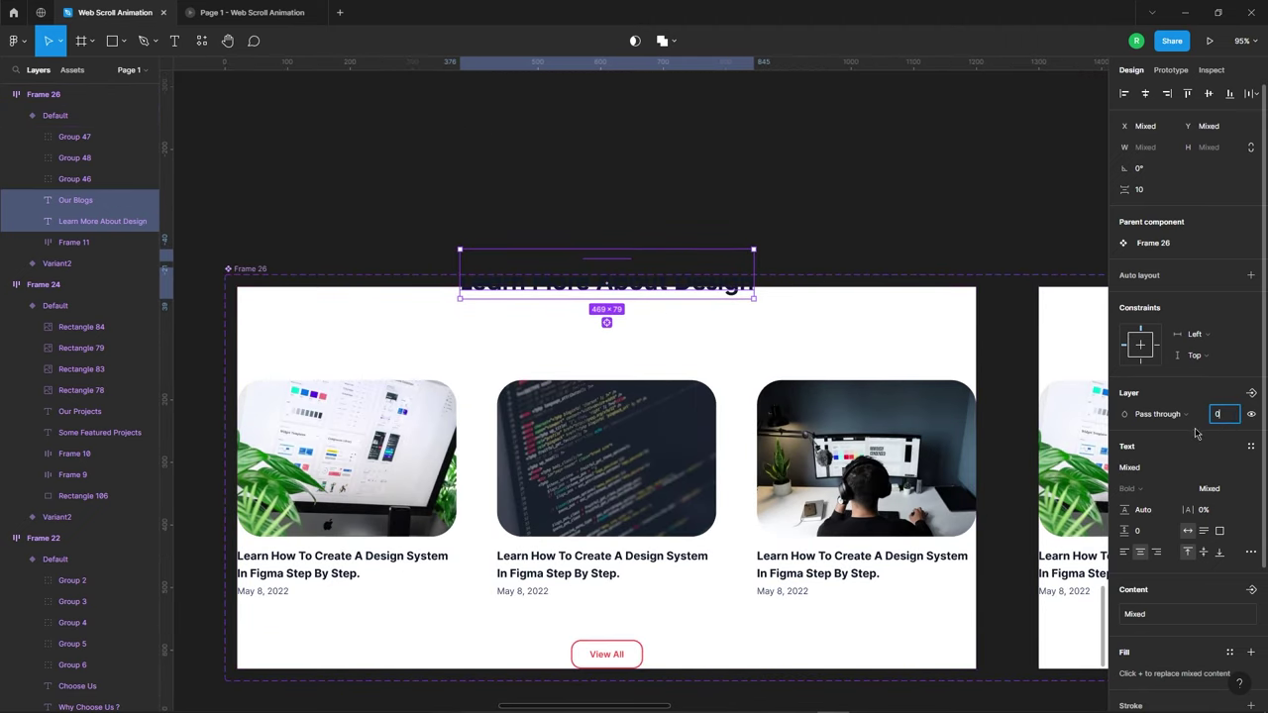
key("Return")
scroll(584, 212, "down", 5)
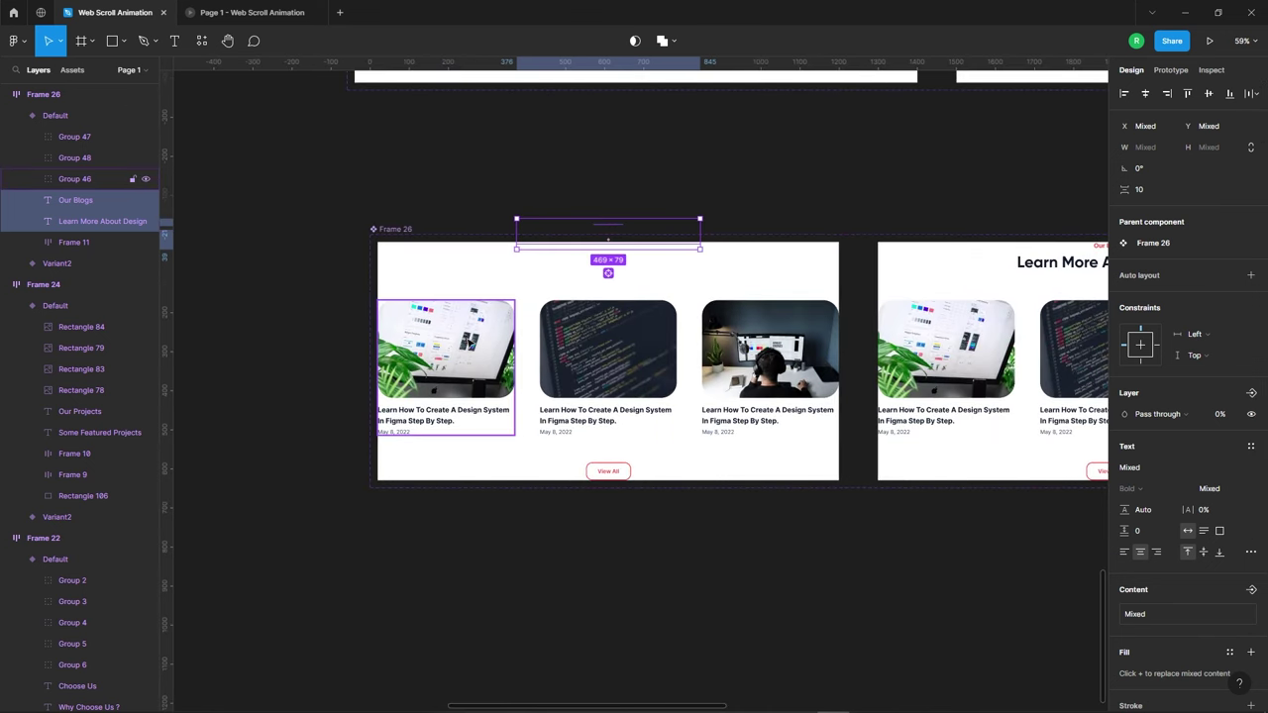
Move the View All button down and set it to 0% opacity.
left_click(472, 343)
left_click(622, 364)
left_click(802, 384)
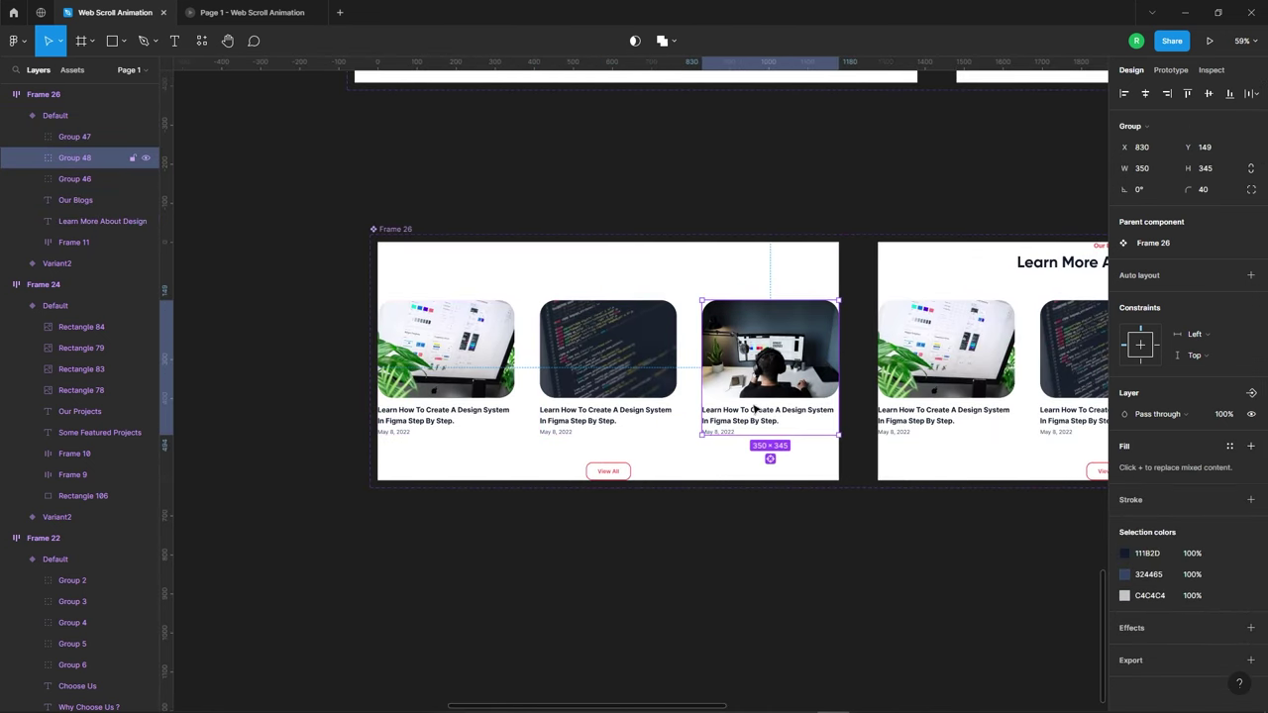
left_click(609, 470)
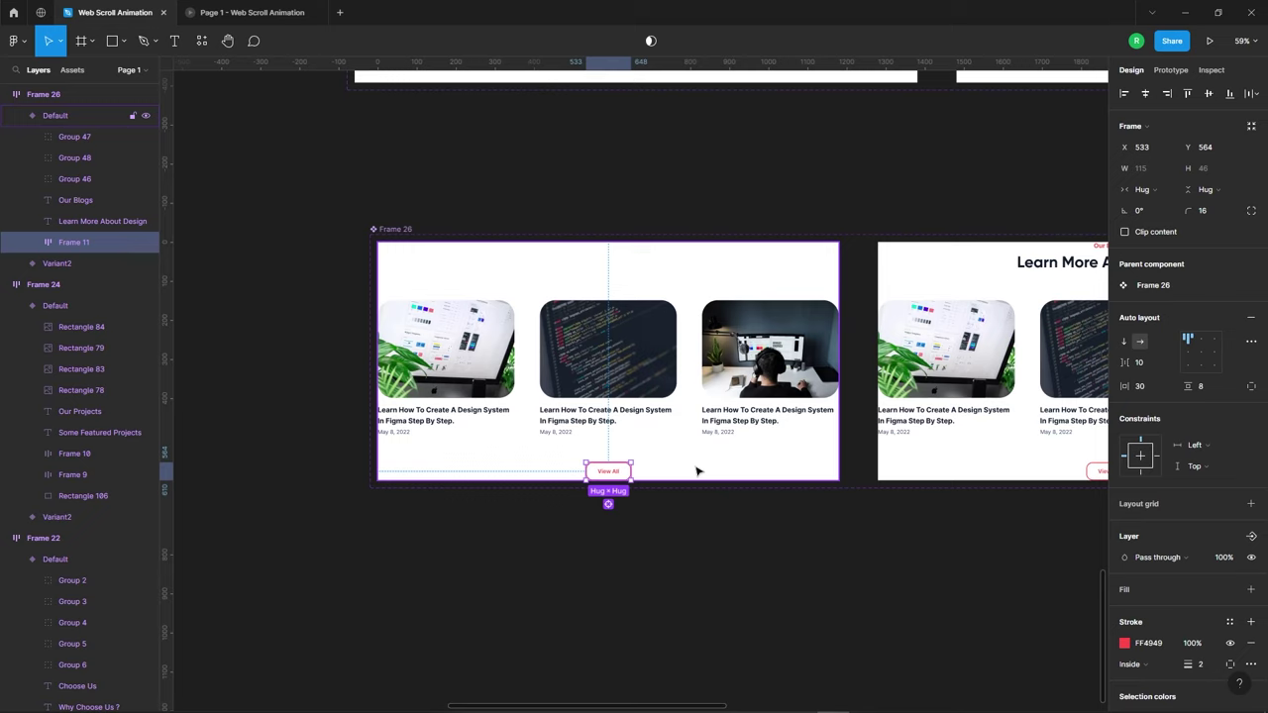
key("shift+Down")
key("shift+Down")
key("shift+Down")
key("shift+Down")
key("shift+Down")
key("shift+Down")
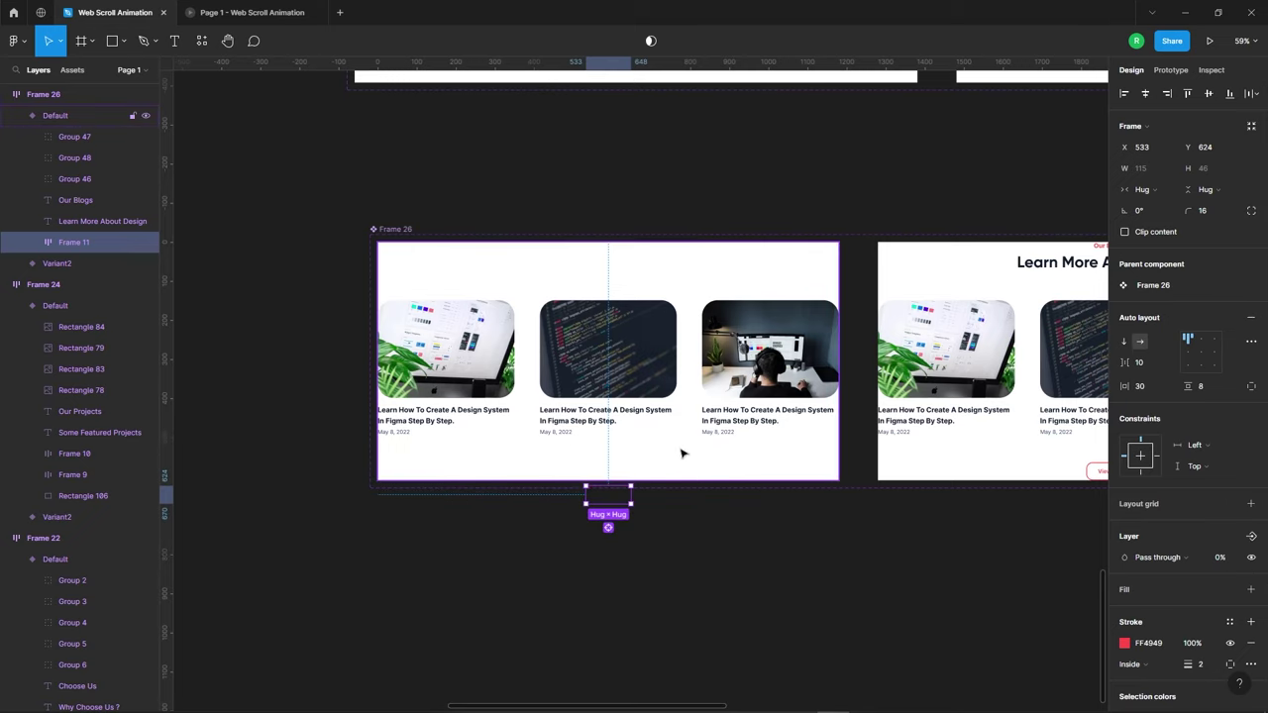
left_click(727, 586)
Push the three blog cards down below the Default variant frame.
double_click(591, 377)
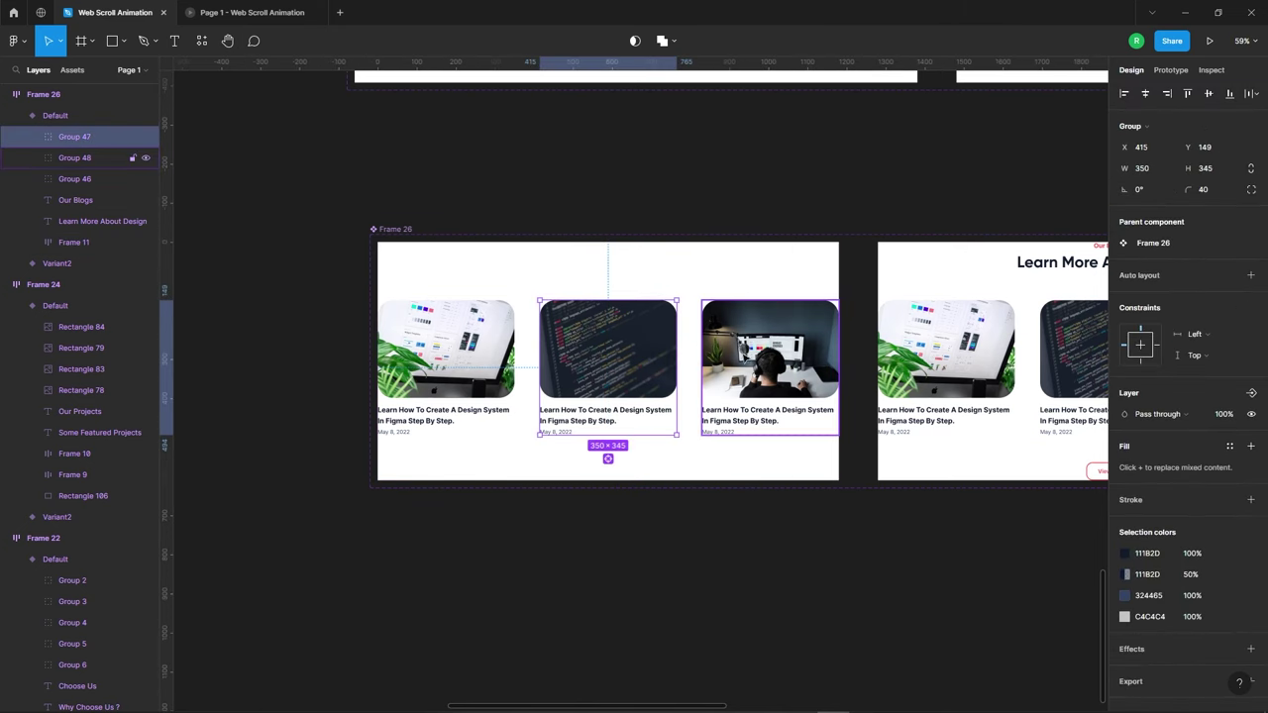
left_click(769, 368, "shift")
left_click_drag(747, 300, 750, 360)
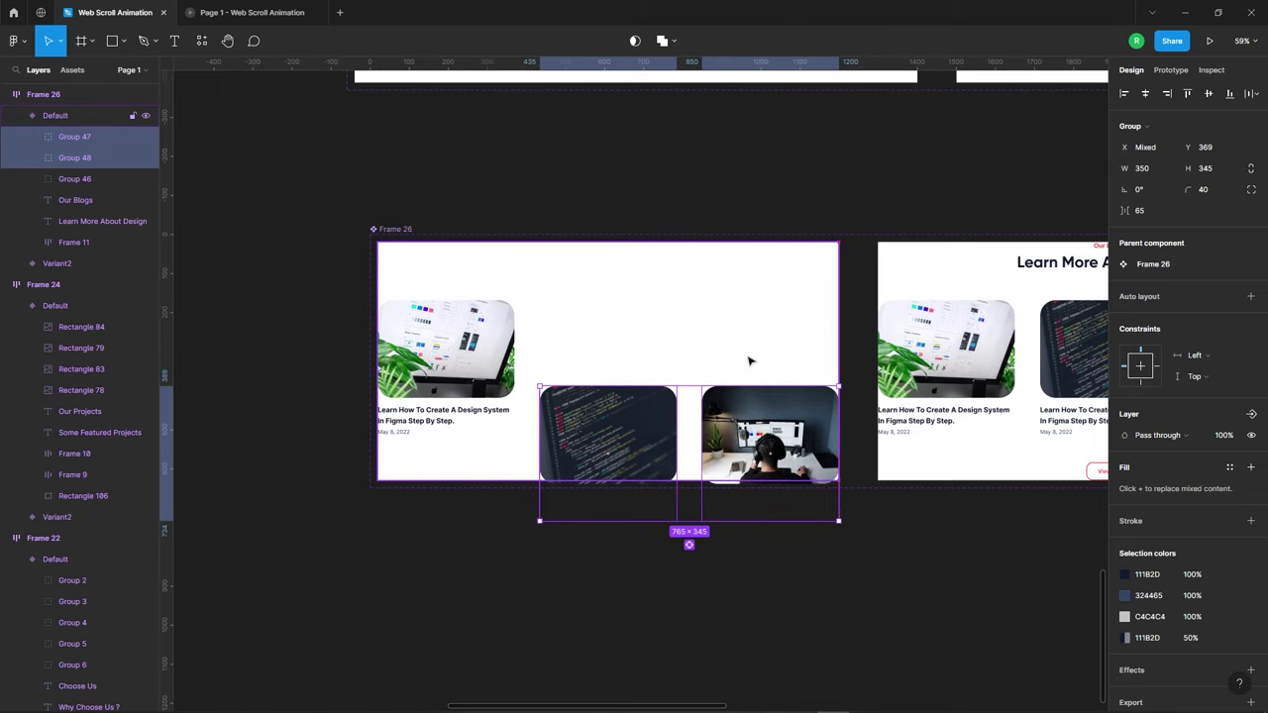
left_click(726, 461)
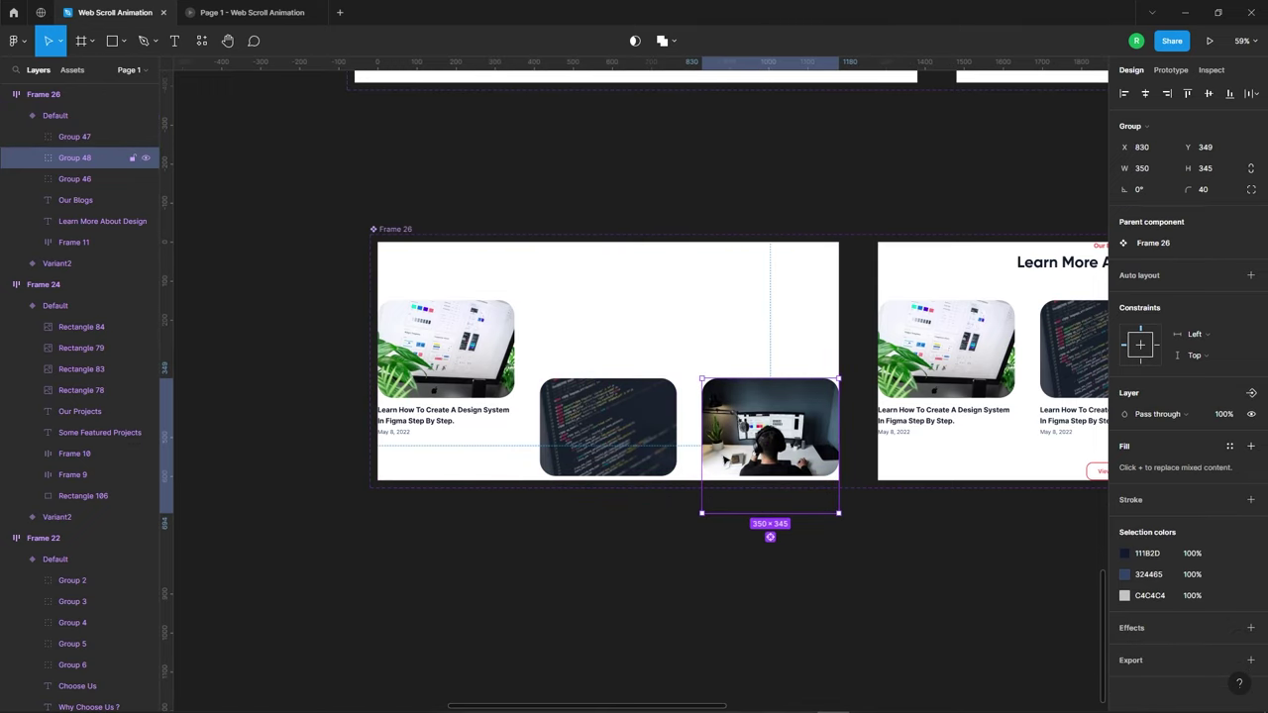
left_click_drag(726, 461, 728, 466)
key("shift+Down")
key("shift+Down")
key("shift+Down")
key("shift+Down")
key("shift+Down")
key("shift+Down")
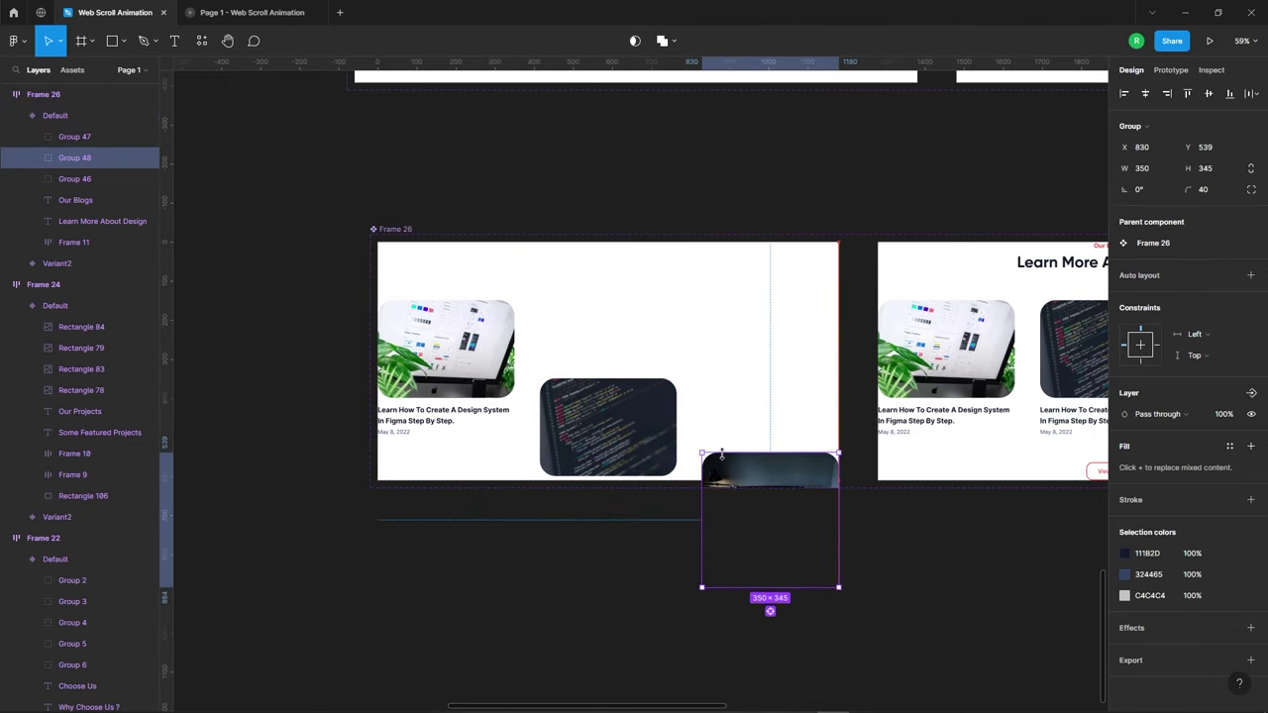
key("shift+Down")
key("shift+Down")
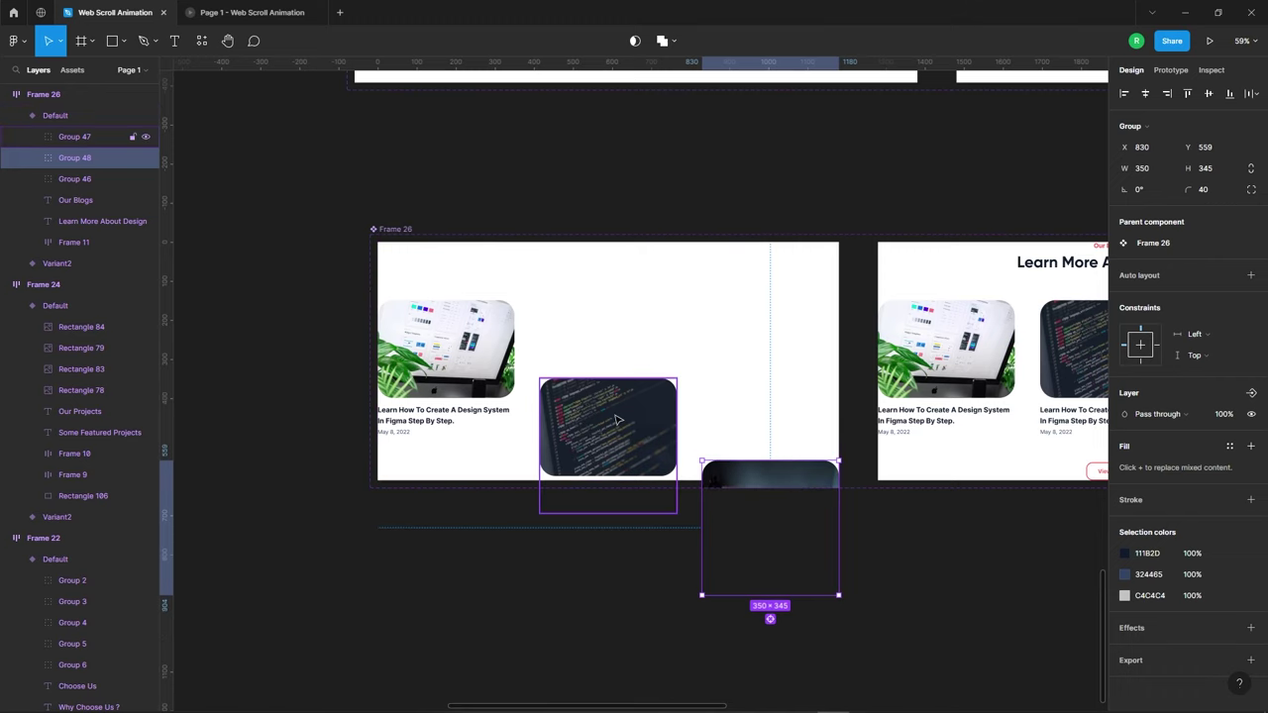
left_click(609, 426, "shift")
left_click(445, 367, "shift")
key("shift+Down")
key("shift+Down")
key("shift+Down")
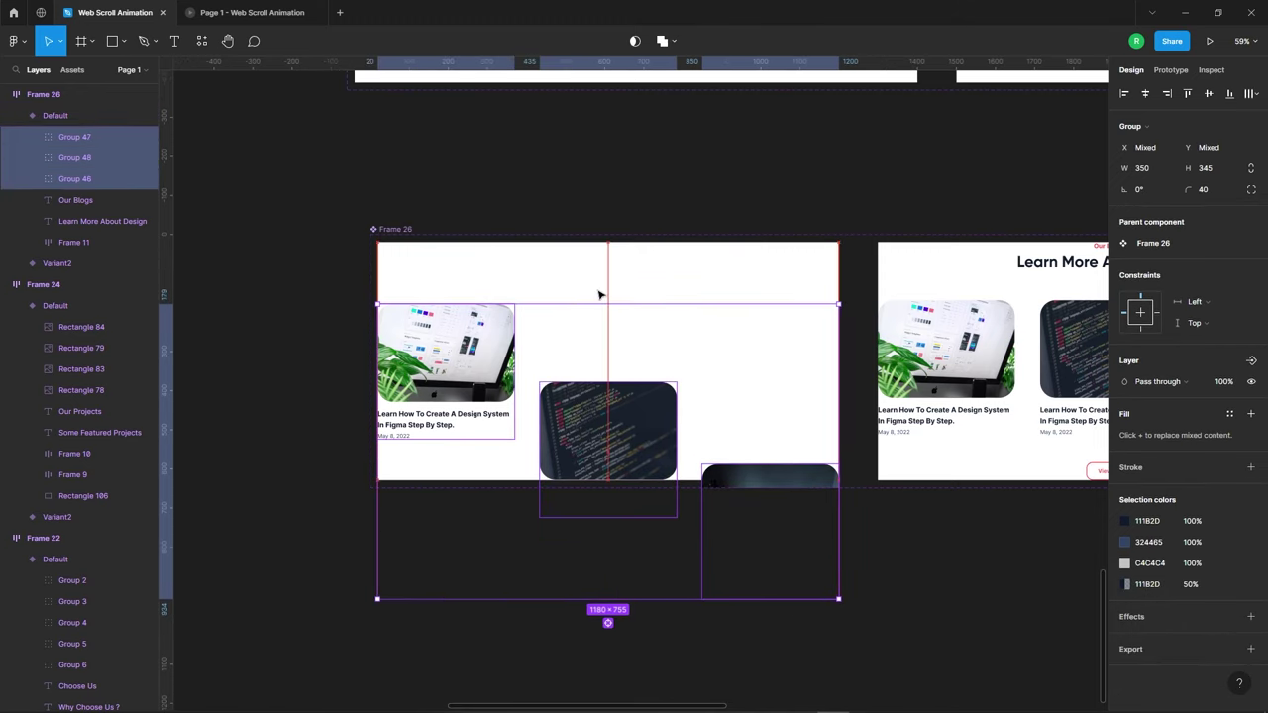
key("shift+Down")
key("shift+Down")
key("shift+Down")
key("shift+Down")
key("shift+Down")
key("shift+Down")
key("shift+Down")
key("shift+Down")
key("shift+Down")
key("shift+Down")
key("shift+Down")
key("shift+Down")
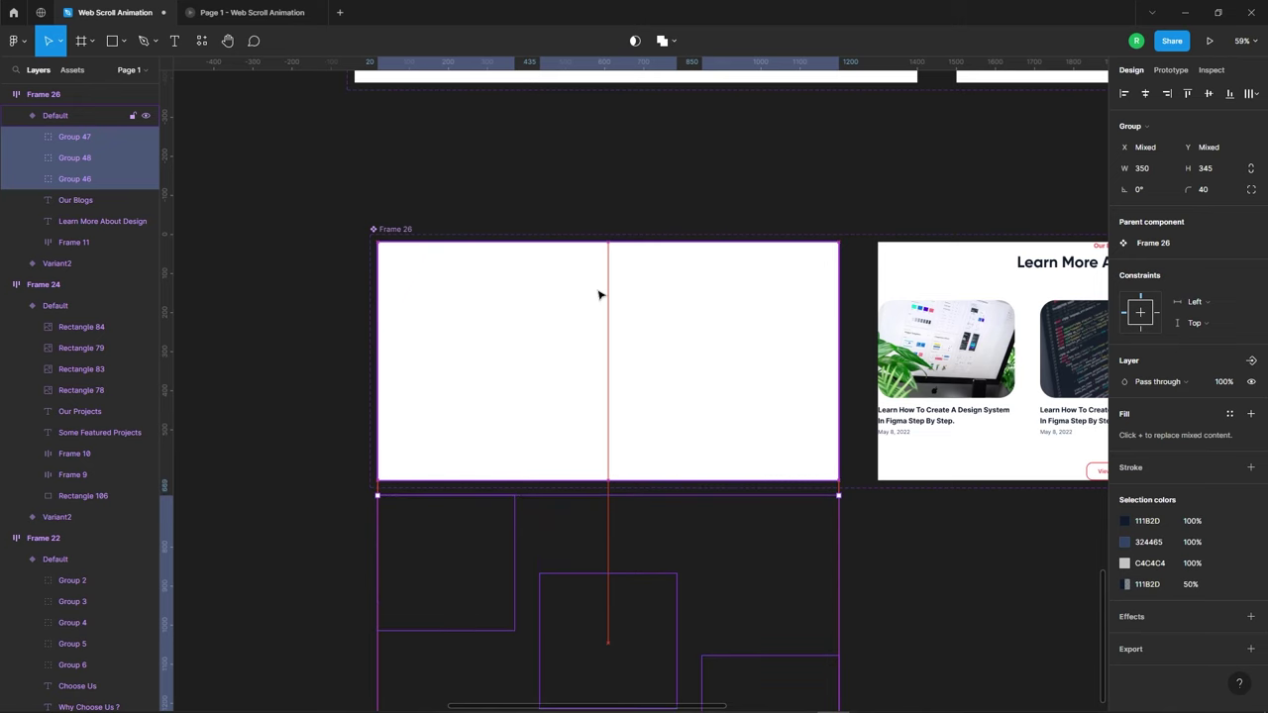
Fade the three blog cards to 0% opacity.
scroll(512, 269, "down", 3, "ctrl")
left_click(1225, 386)
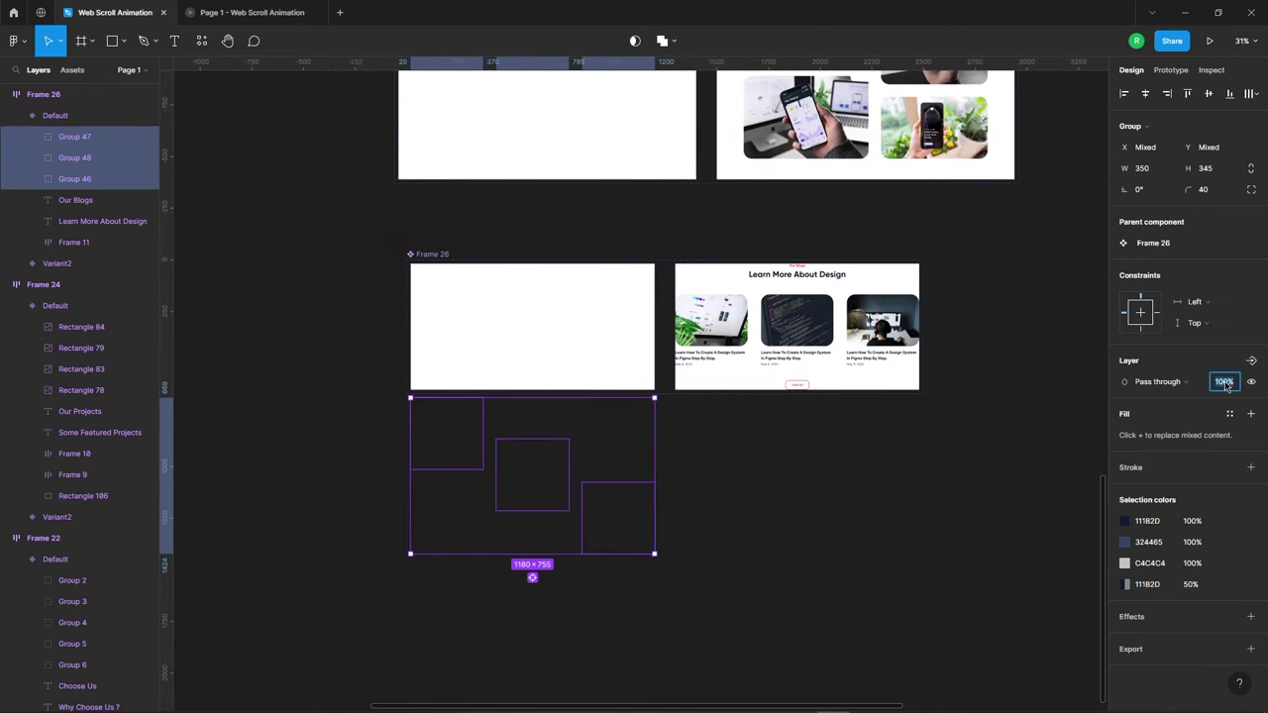
type("0")
left_click(671, 396)
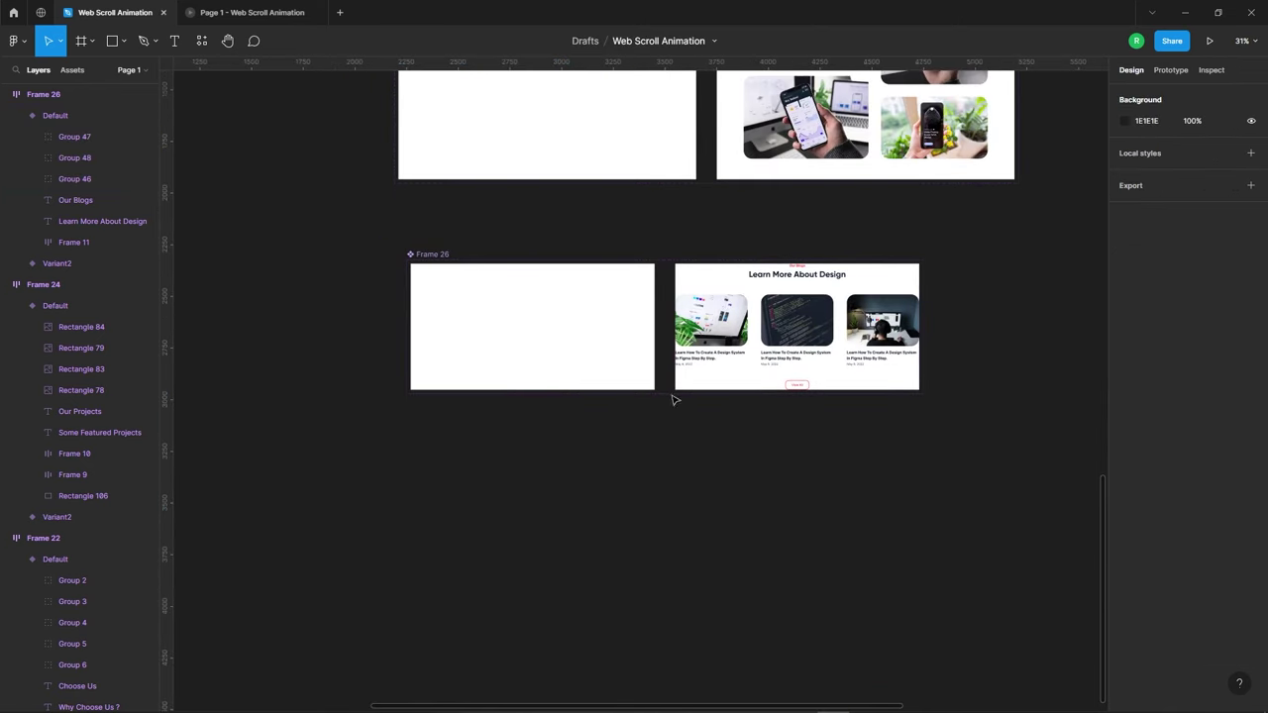
left_click(585, 328)
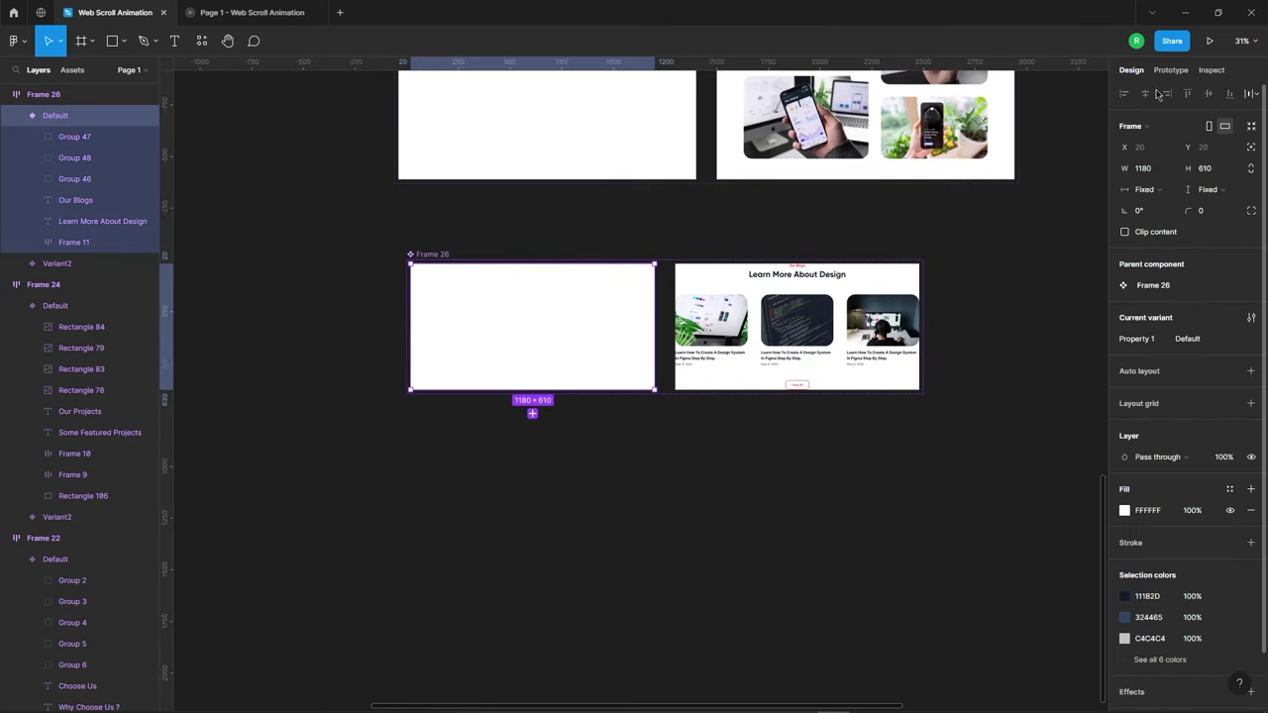
Link the Default variant to Variant2 with a Mouse enter smart-animate interaction.
key("shift+e")
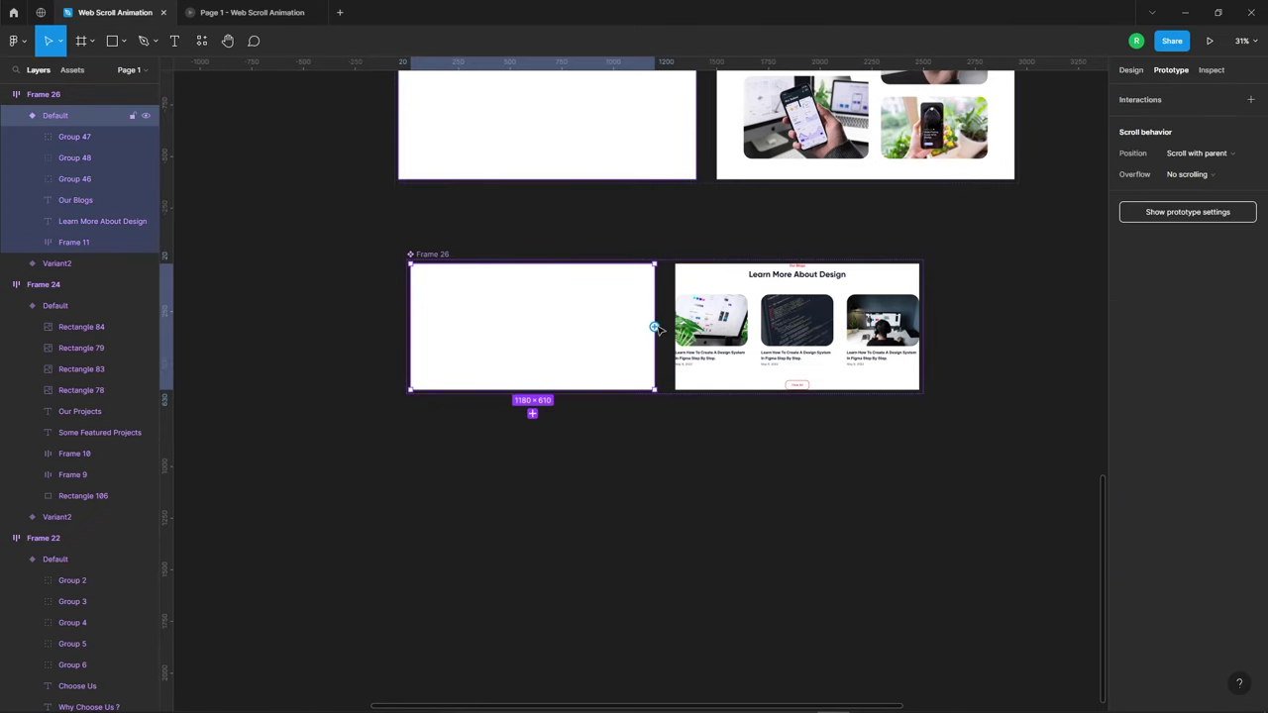
left_click_drag(653, 327, 931, 288)
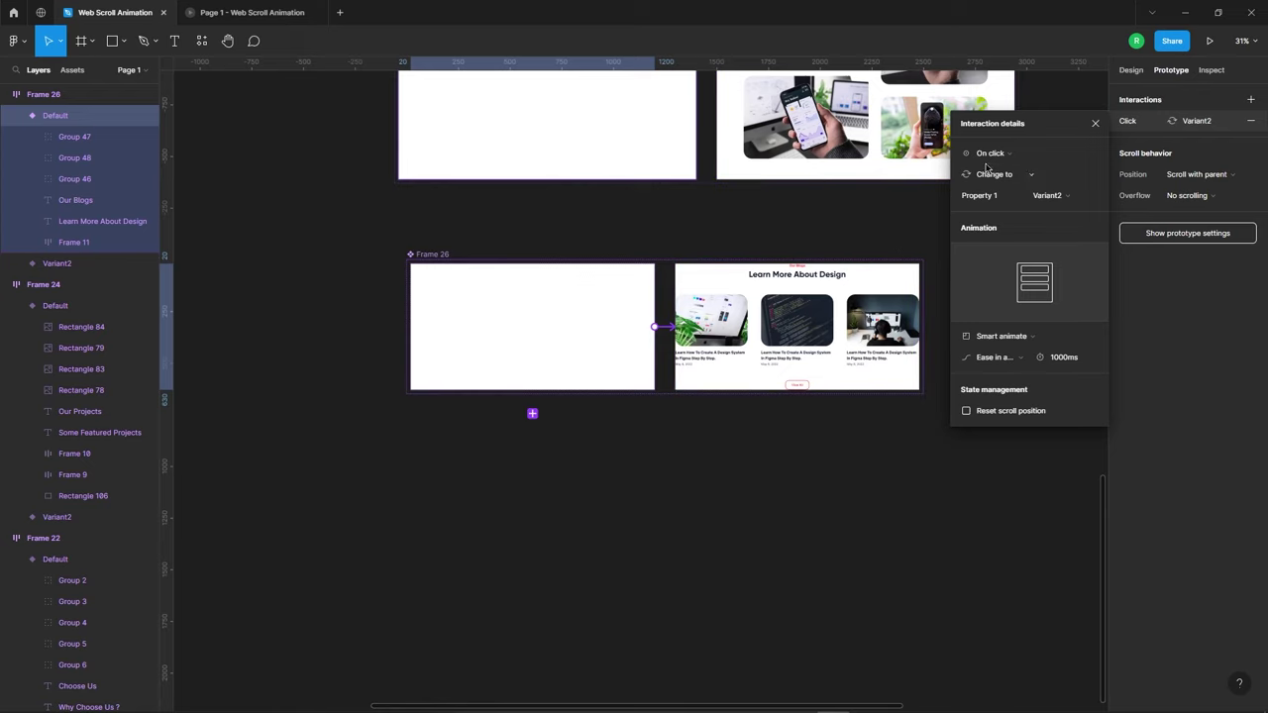
left_click(991, 152)
left_click(1019, 249)
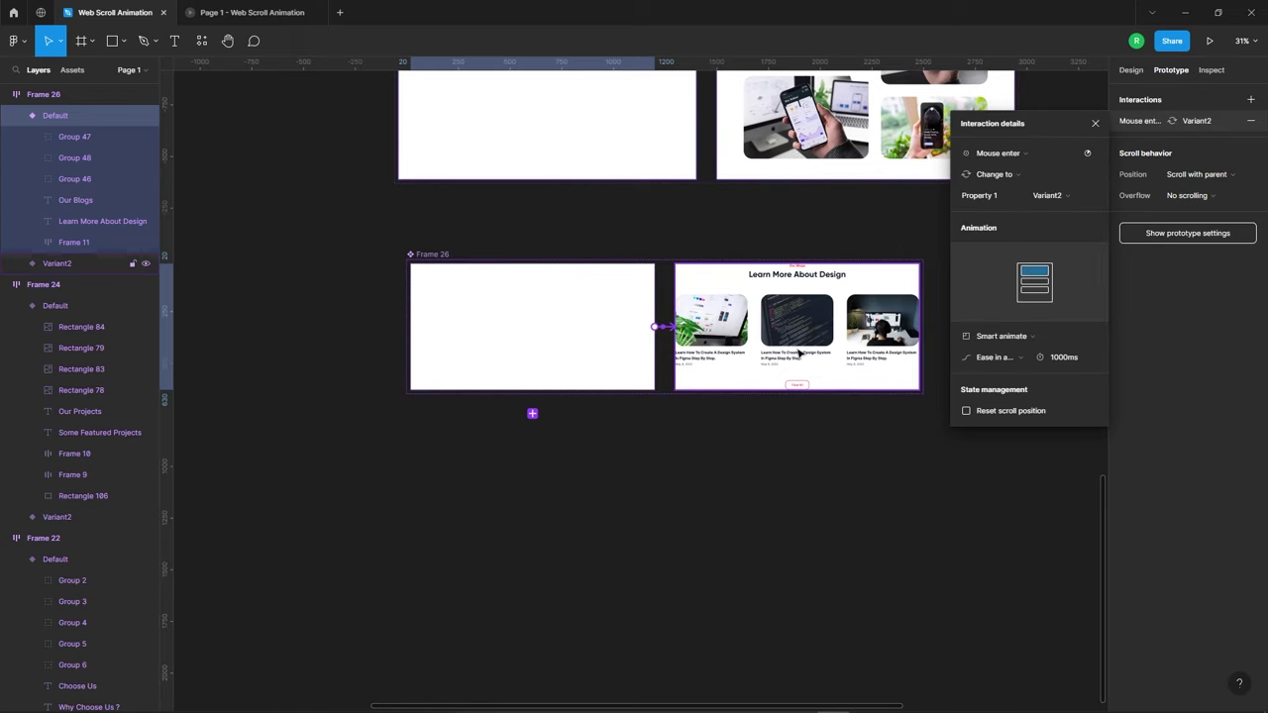
left_click(829, 439)
Scroll through the prototype preview to check the animation, then return to the design.
left_click(252, 12)
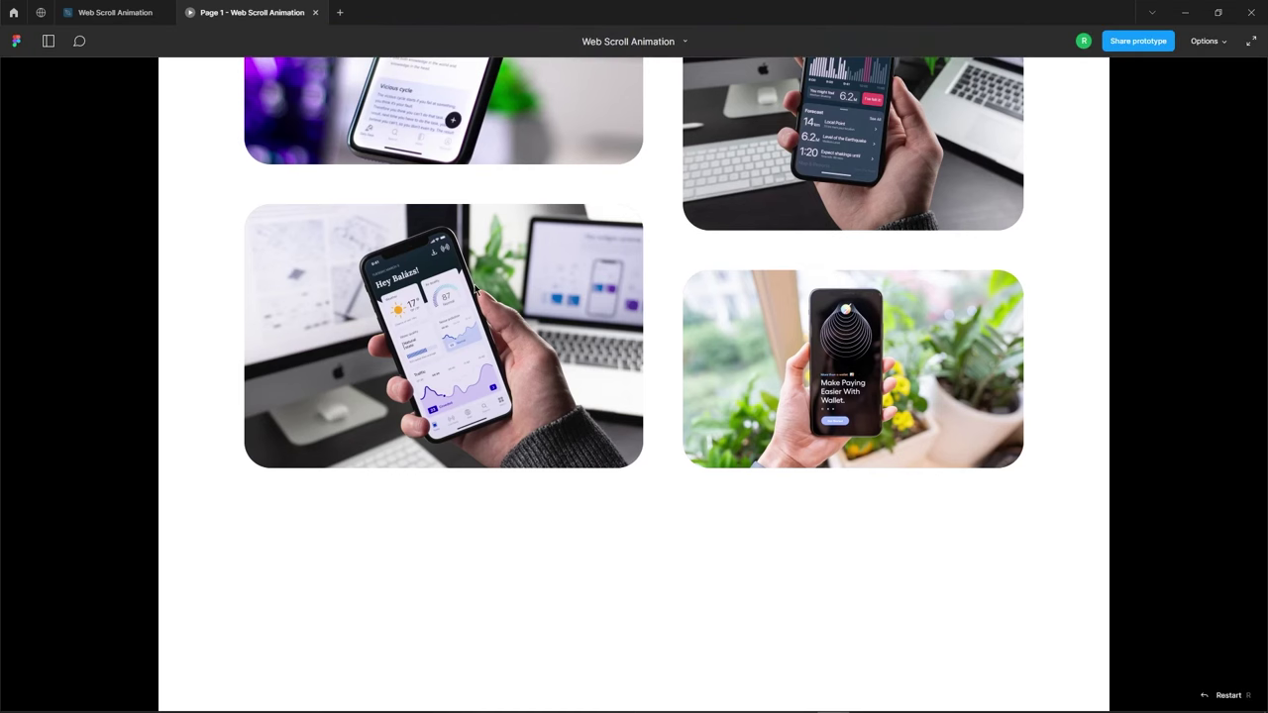
scroll(634, 396, "down", 3)
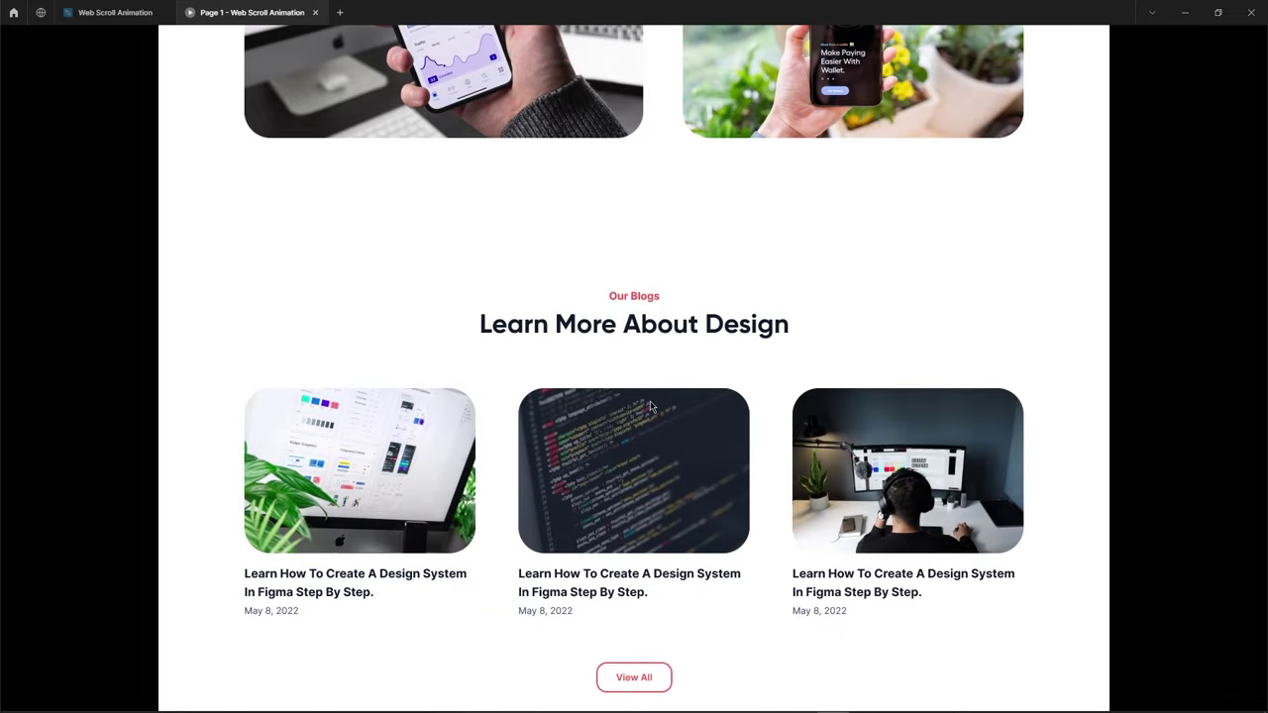
scroll(620, 383, "down", 4)
scroll(617, 327, "down", 3)
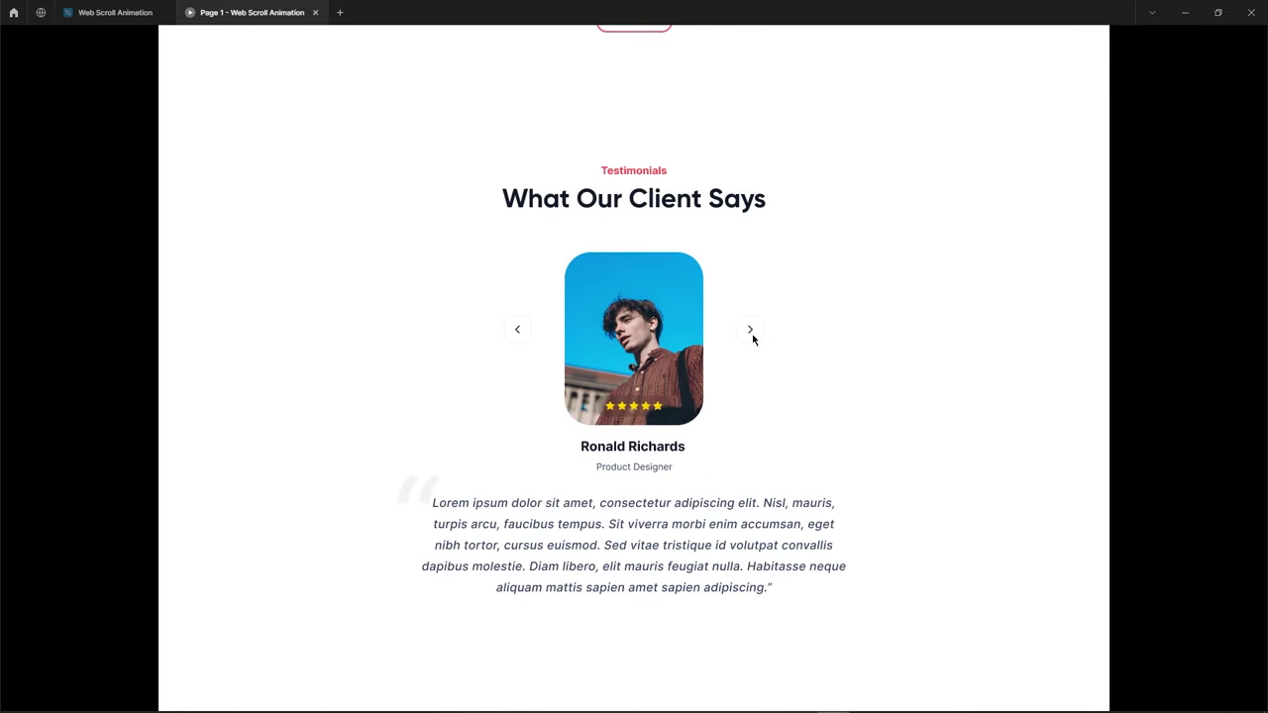
left_click(115, 12)
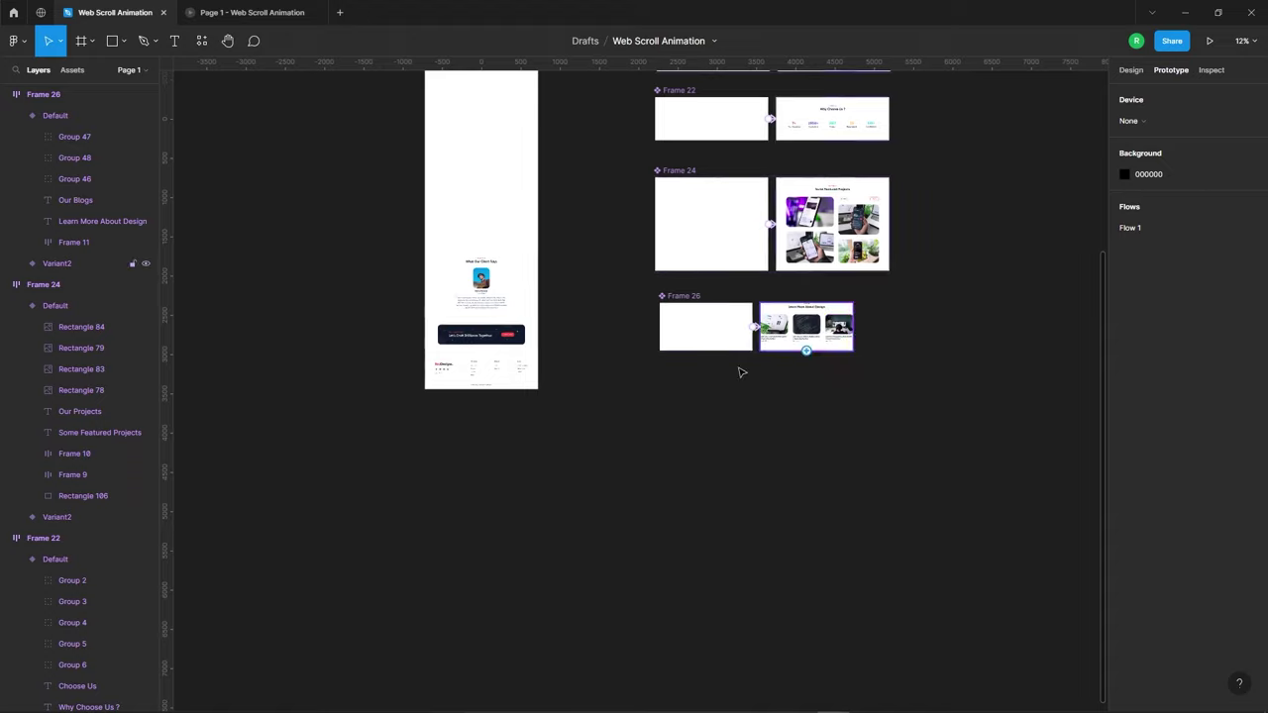
Wrap all the testimonials section elements in a new frame.
scroll(485, 256, "up", 5)
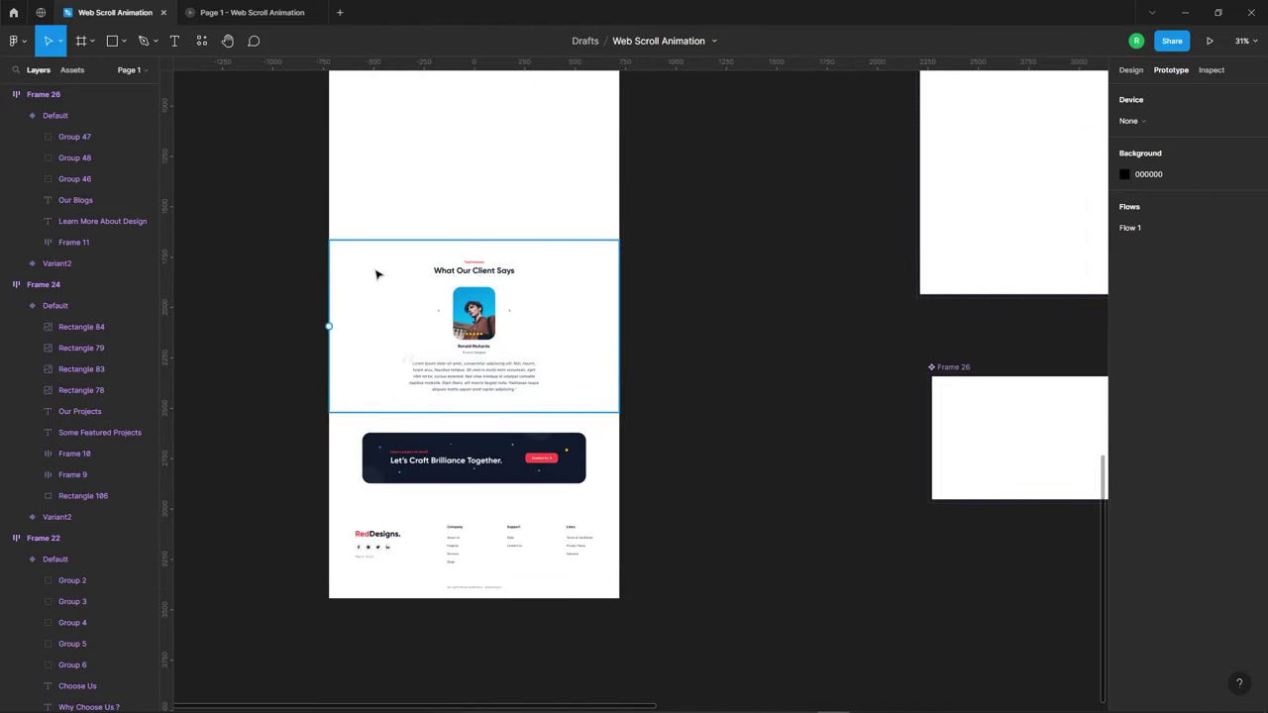
left_click(1130, 70)
mouse_move(303, 253)
left_mouse_down()
mouse_move(503, 310)
mouse_move(650, 416)
left_mouse_up()
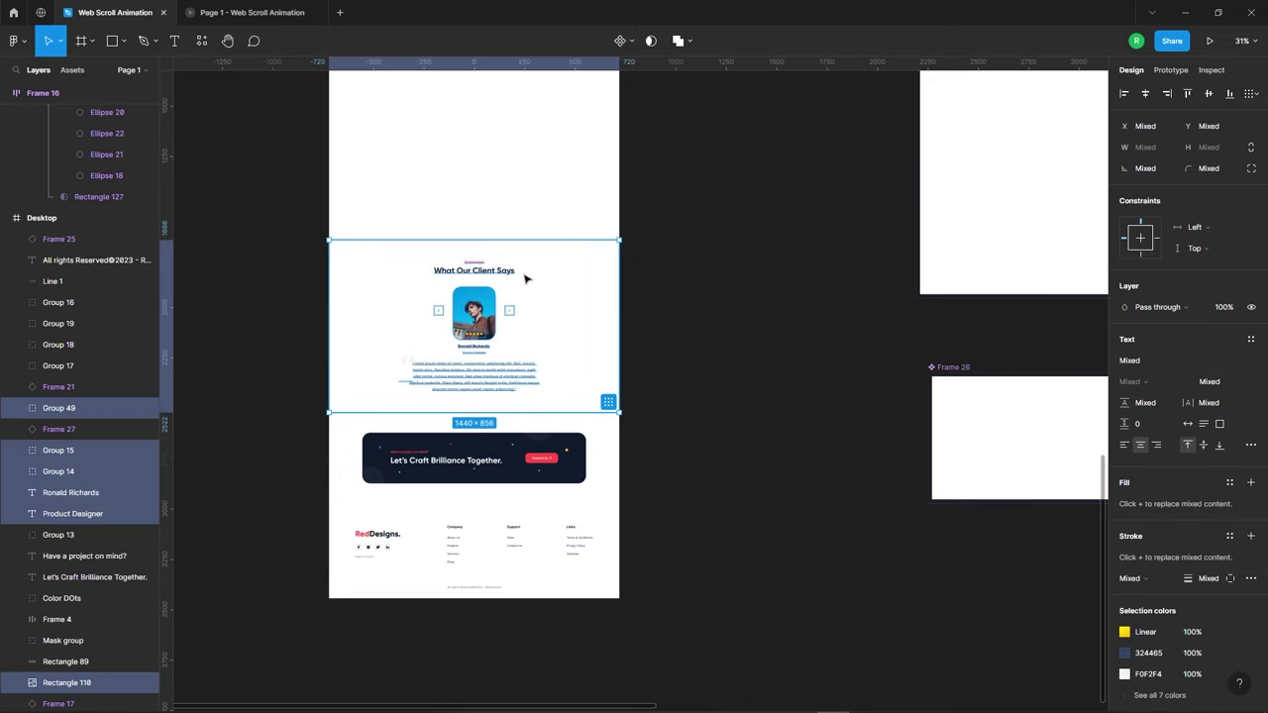
scroll(462, 282, "up", 3)
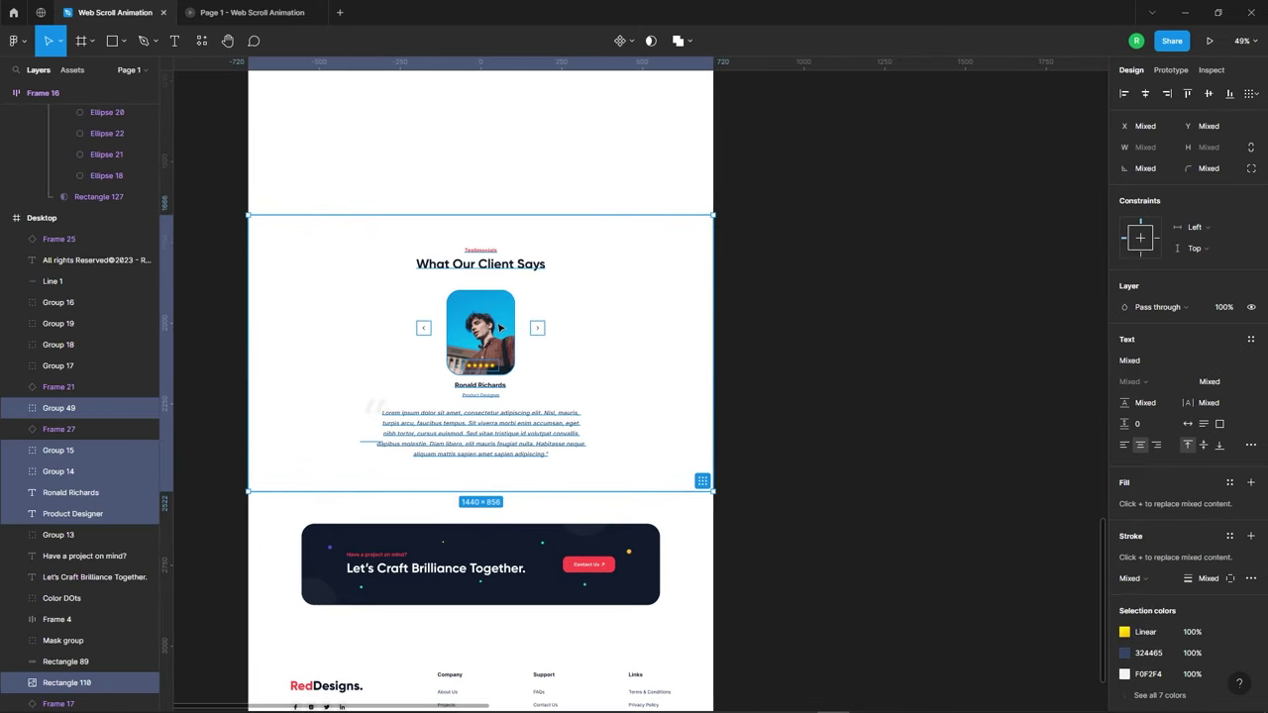
scroll(545, 376, "up", 2)
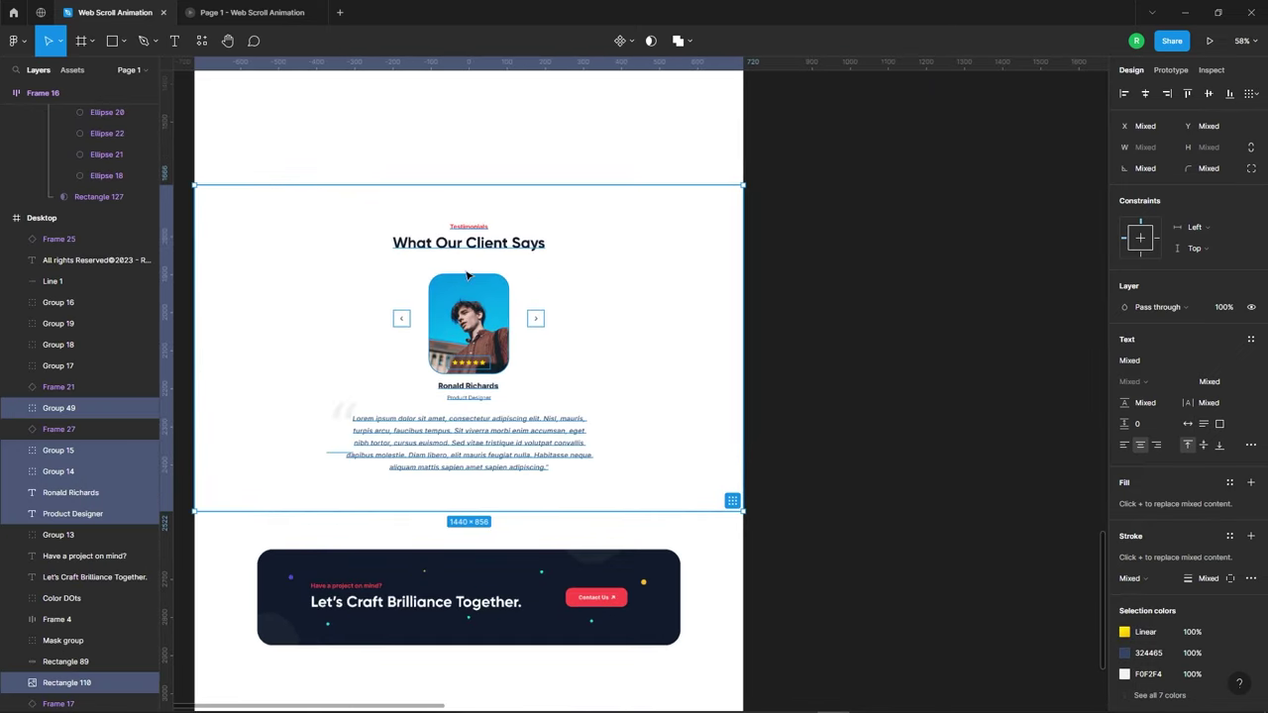
right_click(517, 264)
left_click(559, 414)
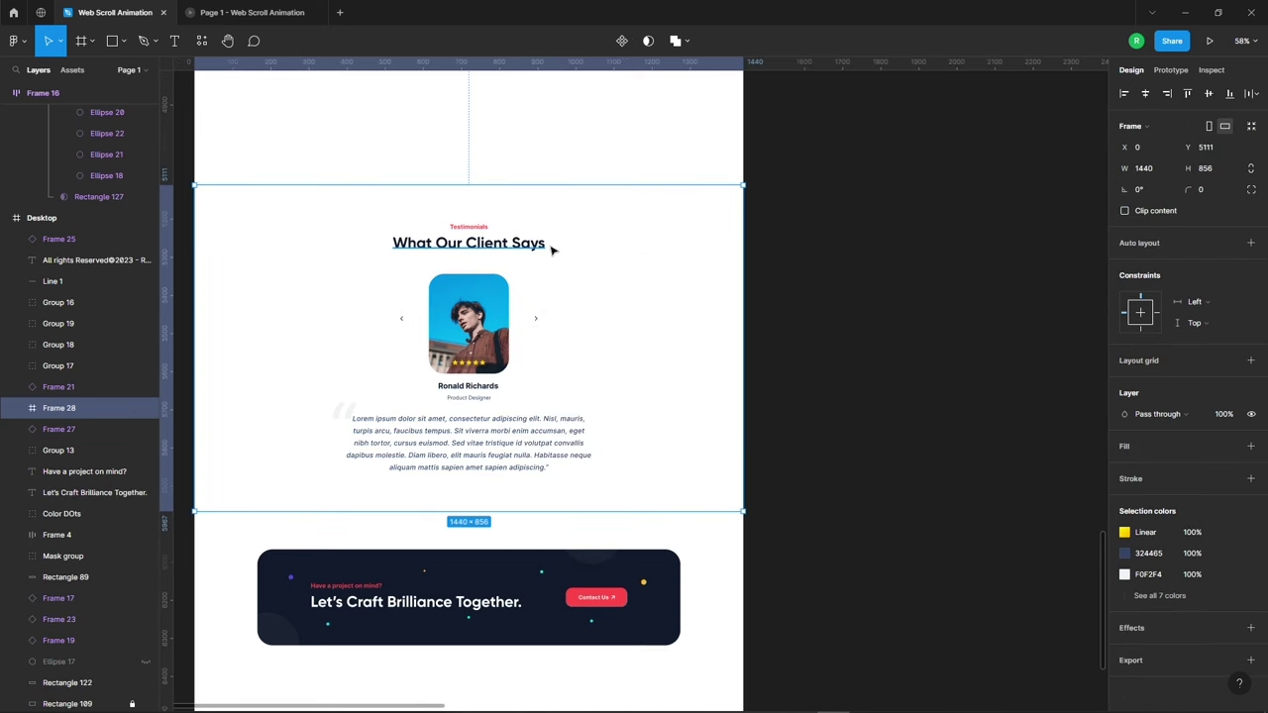
Make the testimonials frame component Frame 28 and duplicate it.
scroll(552, 249, "down", 2)
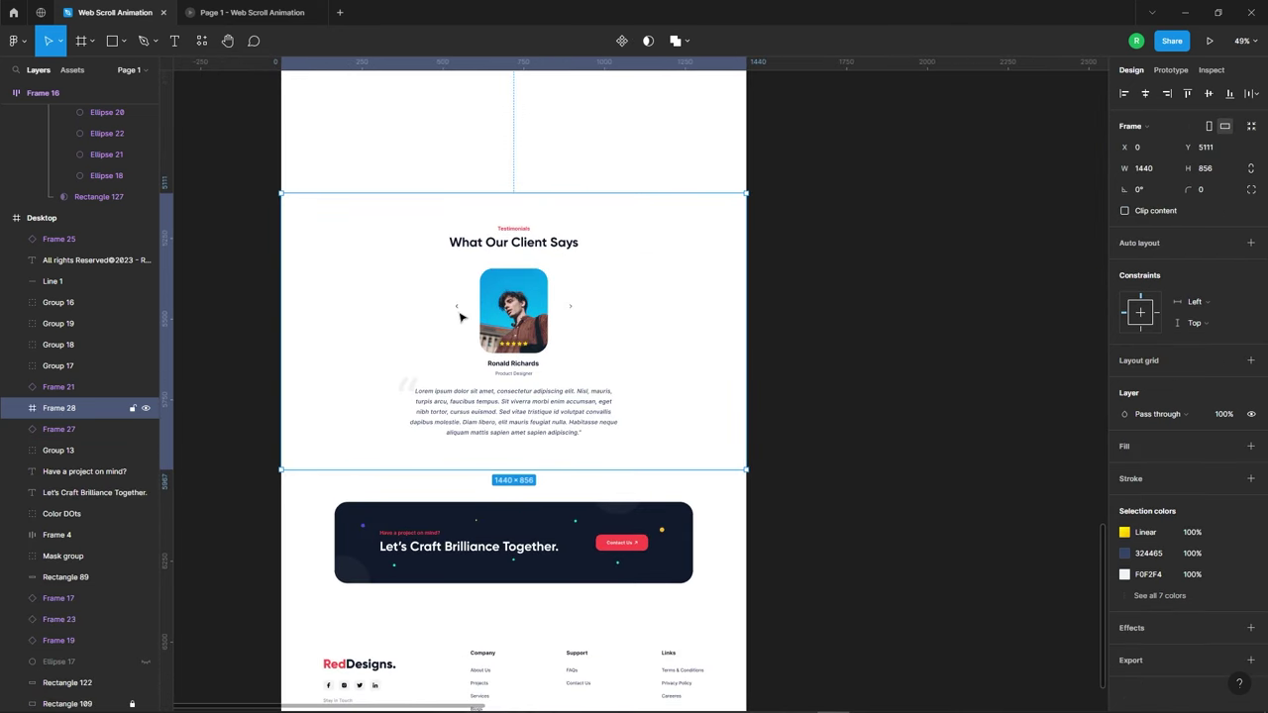
right_click(412, 225)
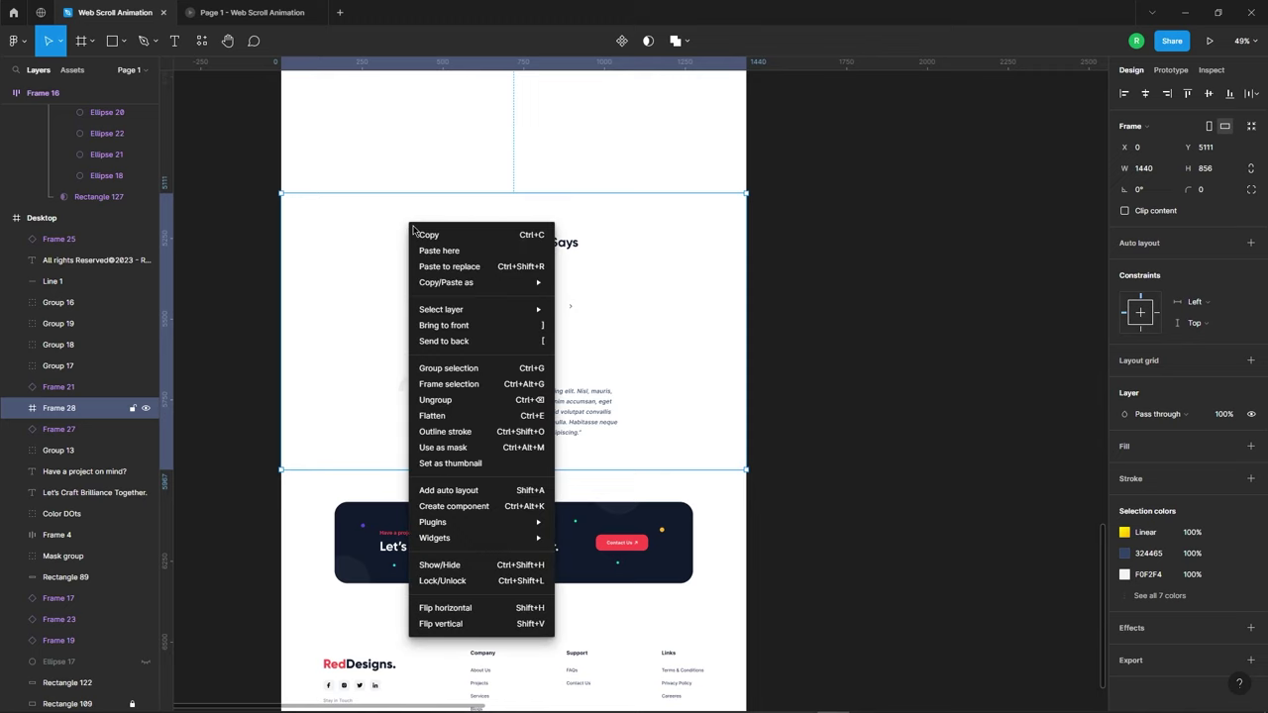
left_click(468, 505)
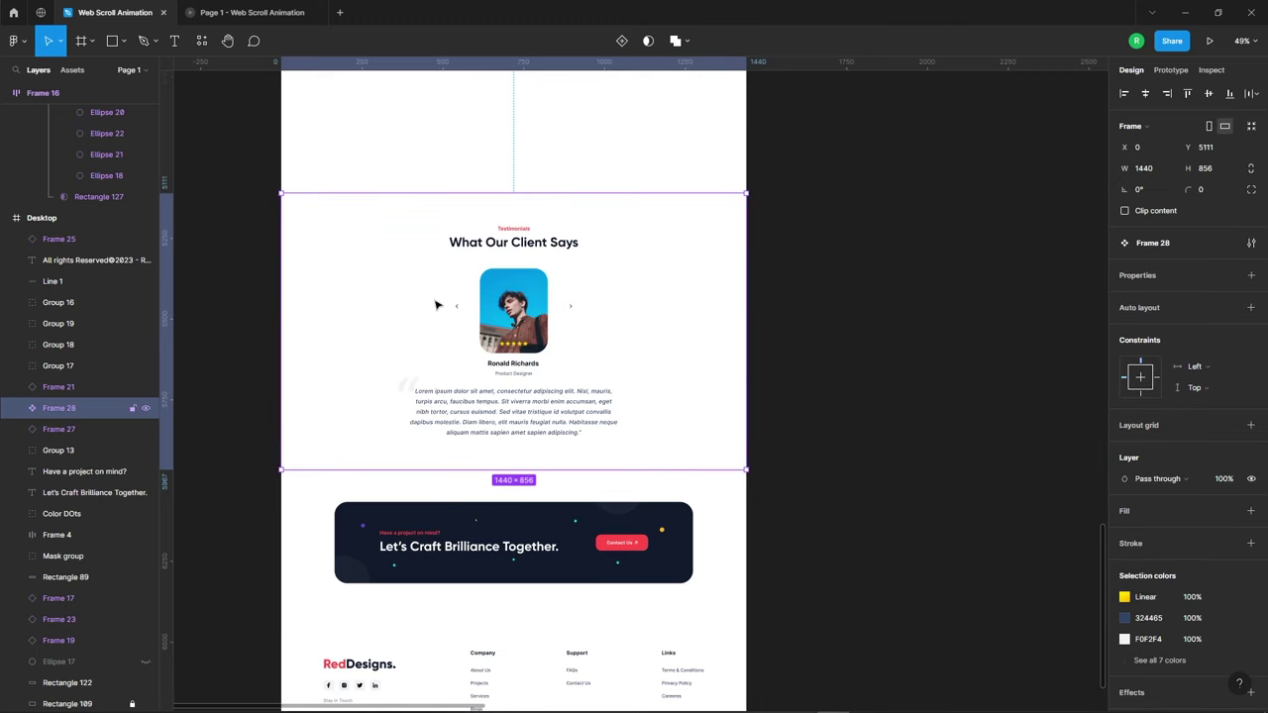
key("ctrl+d")
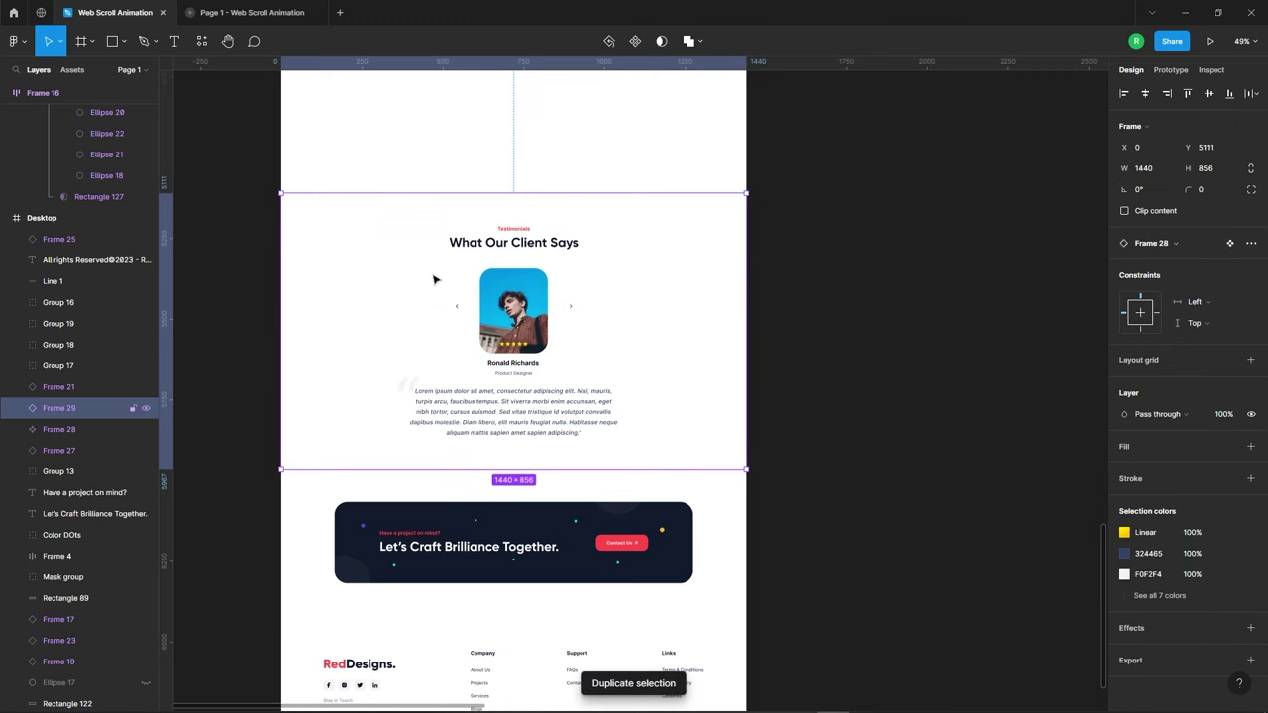
left_click(62, 426)
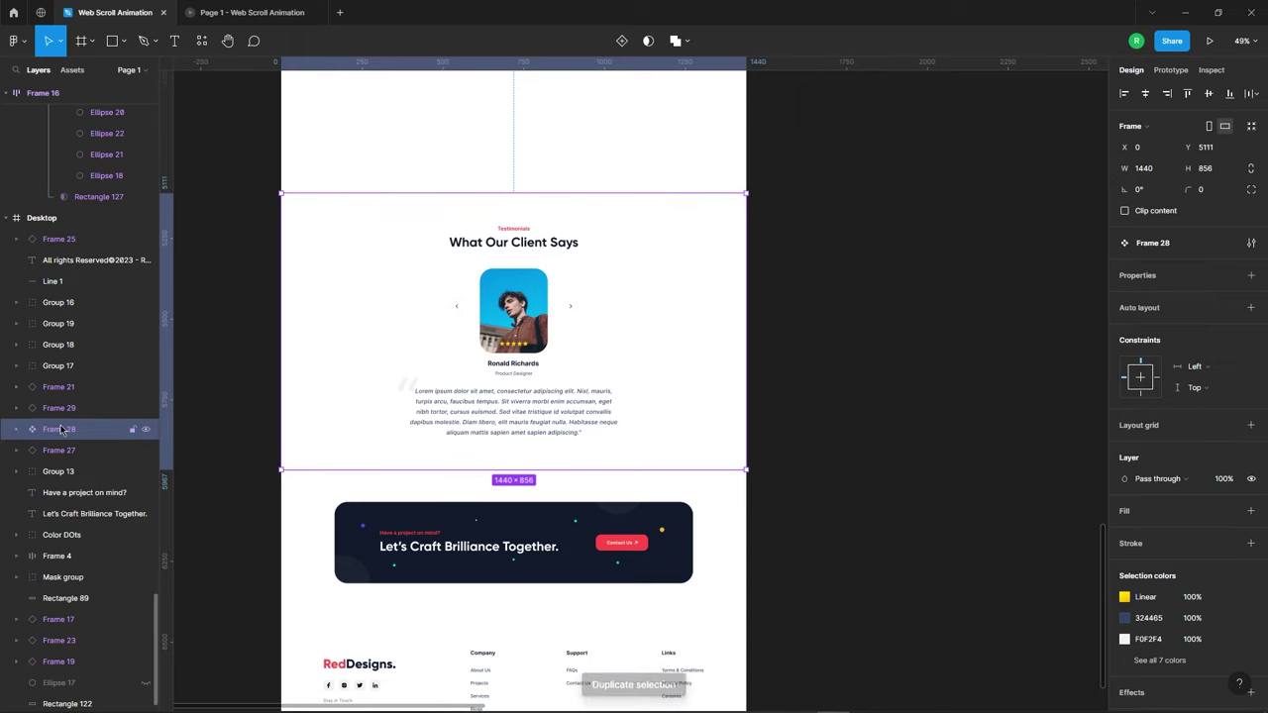
scroll(426, 302, "down", 3, "ctrl")
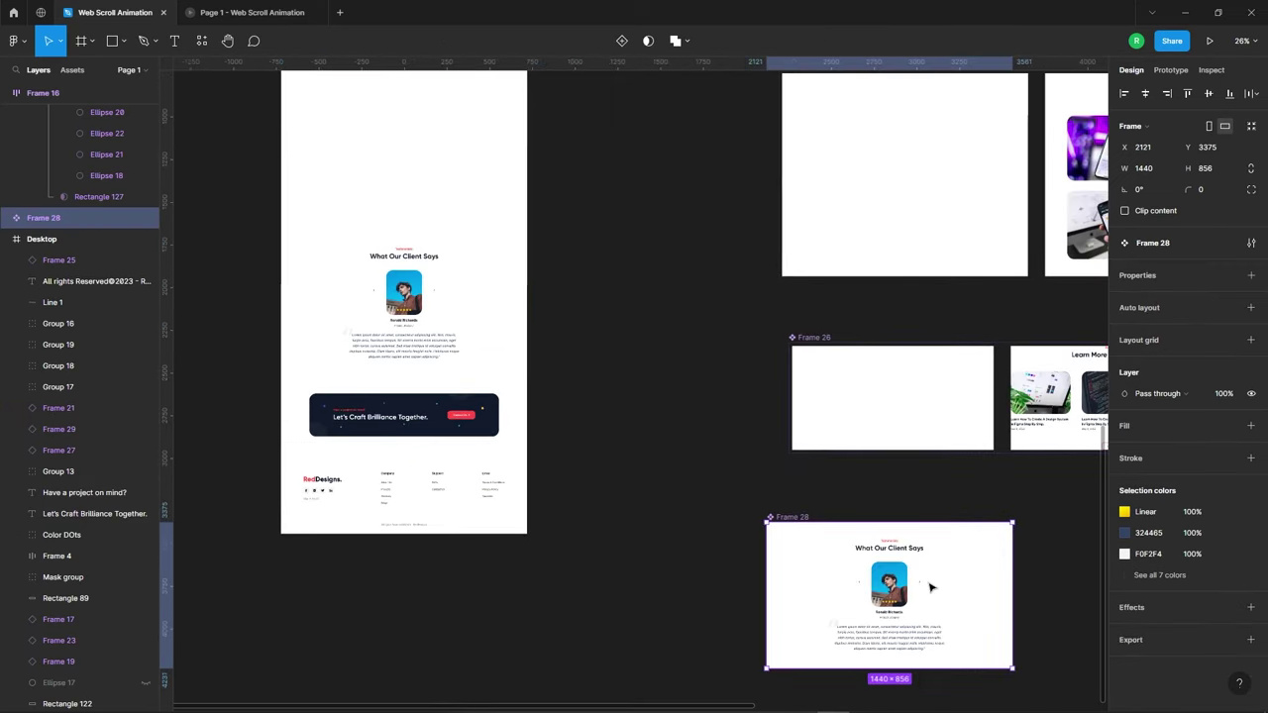
Move Frame 28 out of Desktop beside the other section components.
left_click_drag(443, 294, 928, 564)
scroll(491, 253, "down", 3, "ctrl")
scroll(822, 436, "up", 3, "ctrl")
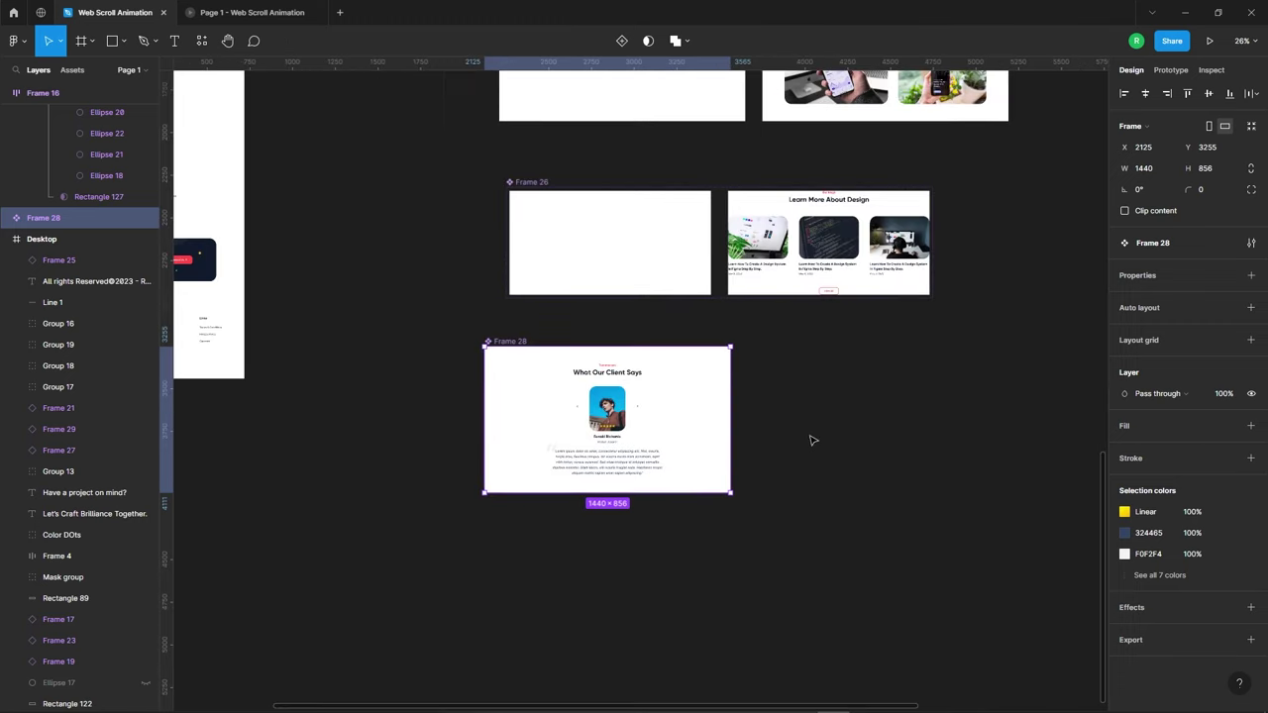
scroll(802, 396, "up", 3, "ctrl")
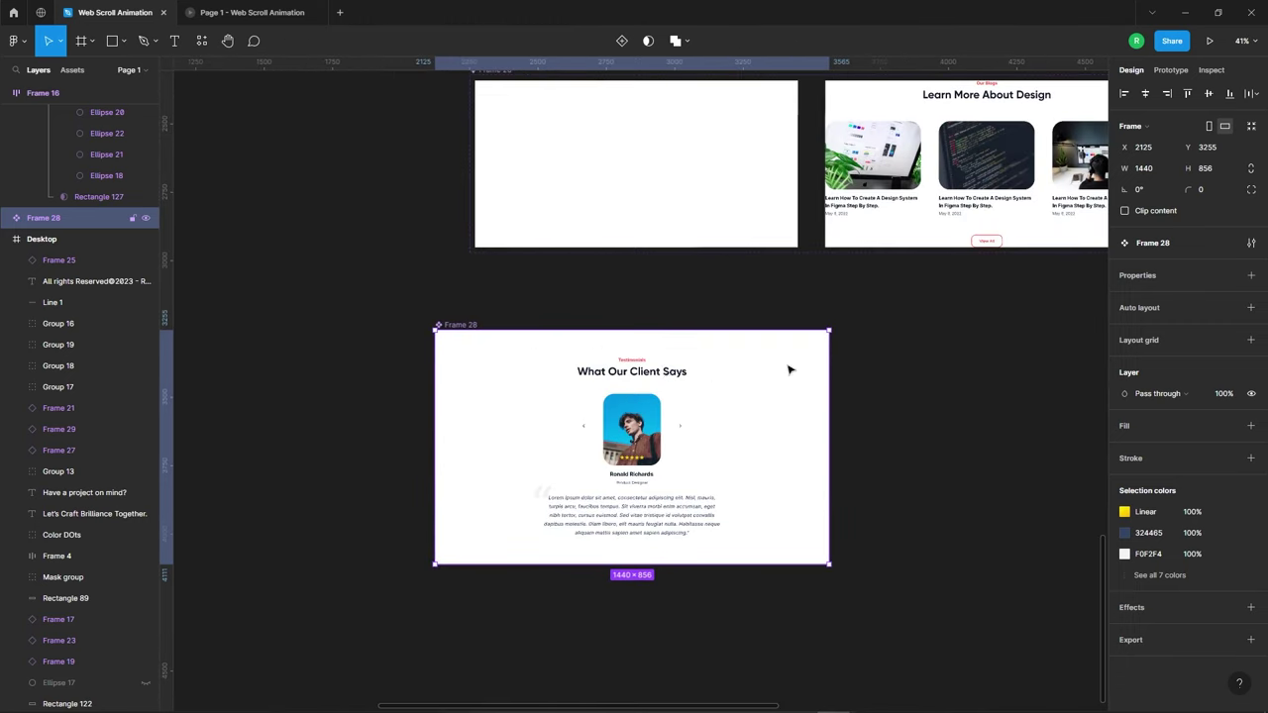
Add a variant property to Frame 28 with auto layout spacing of 100.
left_click(1251, 278)
left_click(1169, 319)
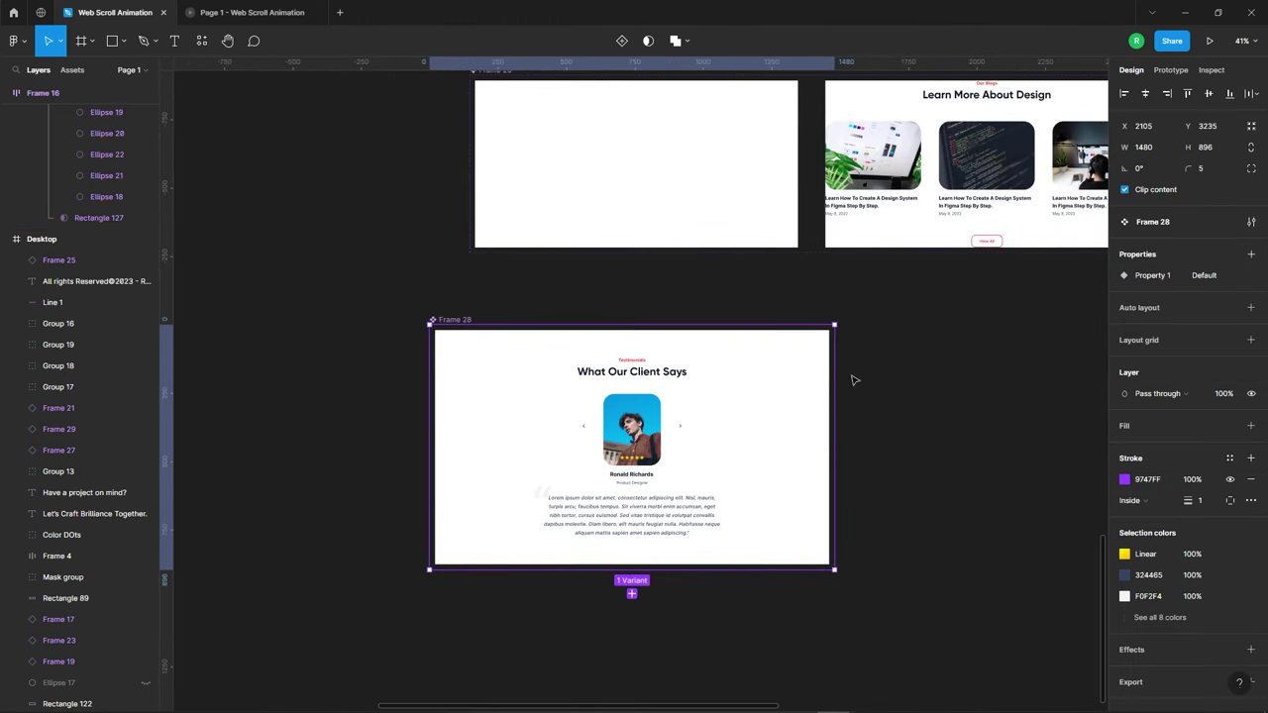
left_click(1250, 308)
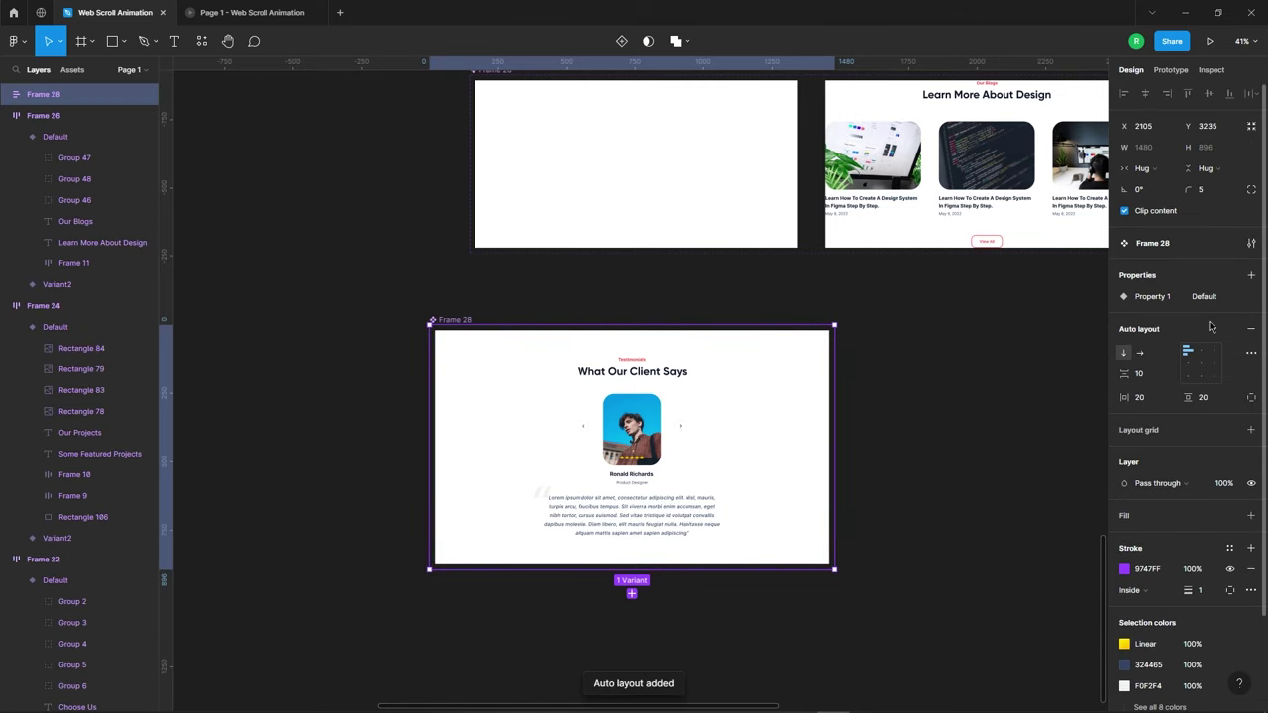
left_click(1154, 379)
type("0")
key("Return")
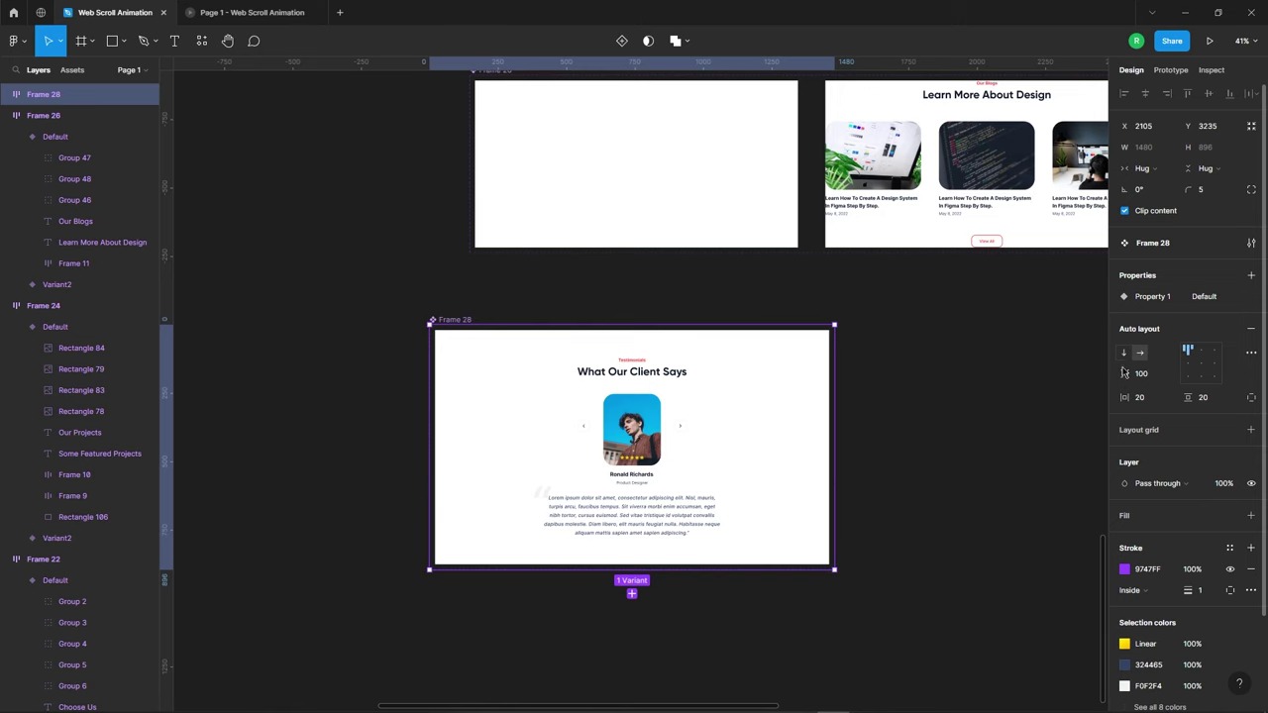
Duplicate Frame 28's Default variant to create Variant2.
left_click(917, 400)
left_click(754, 400)
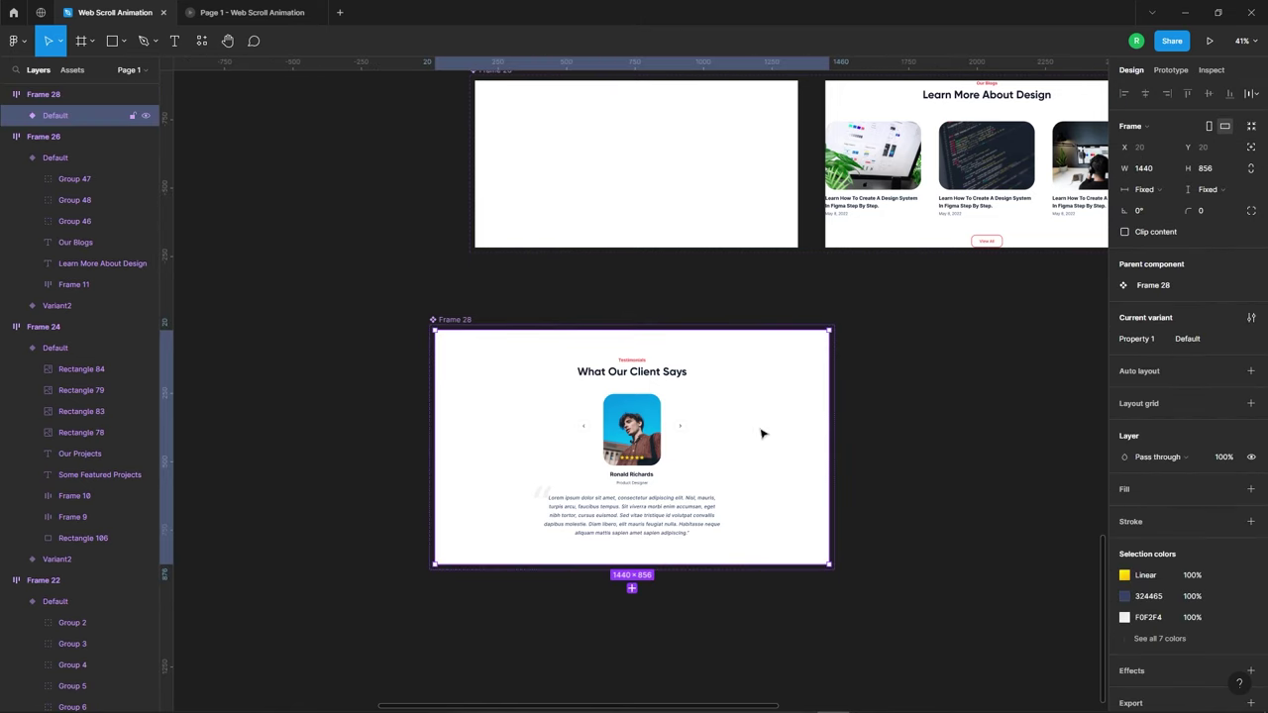
key("ctrl+d")
scroll(530, 332, "down", 3, "ctrl")
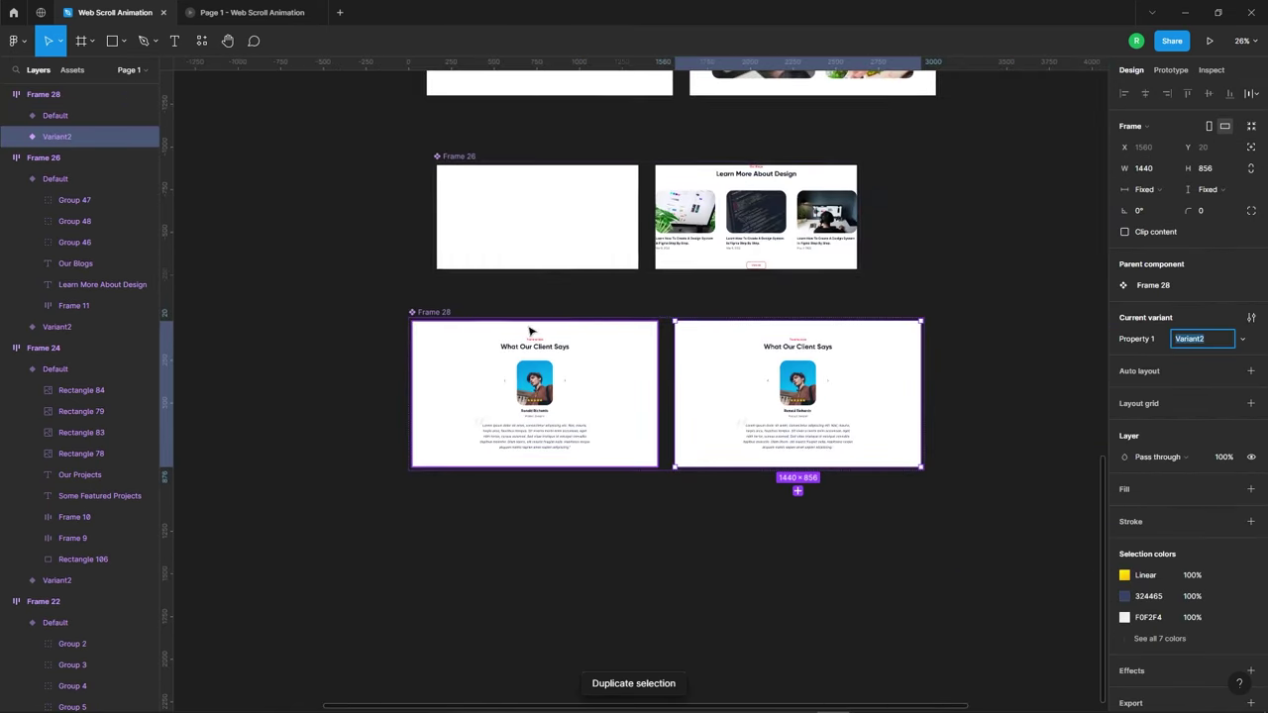
scroll(492, 401, "up", 3, "ctrl")
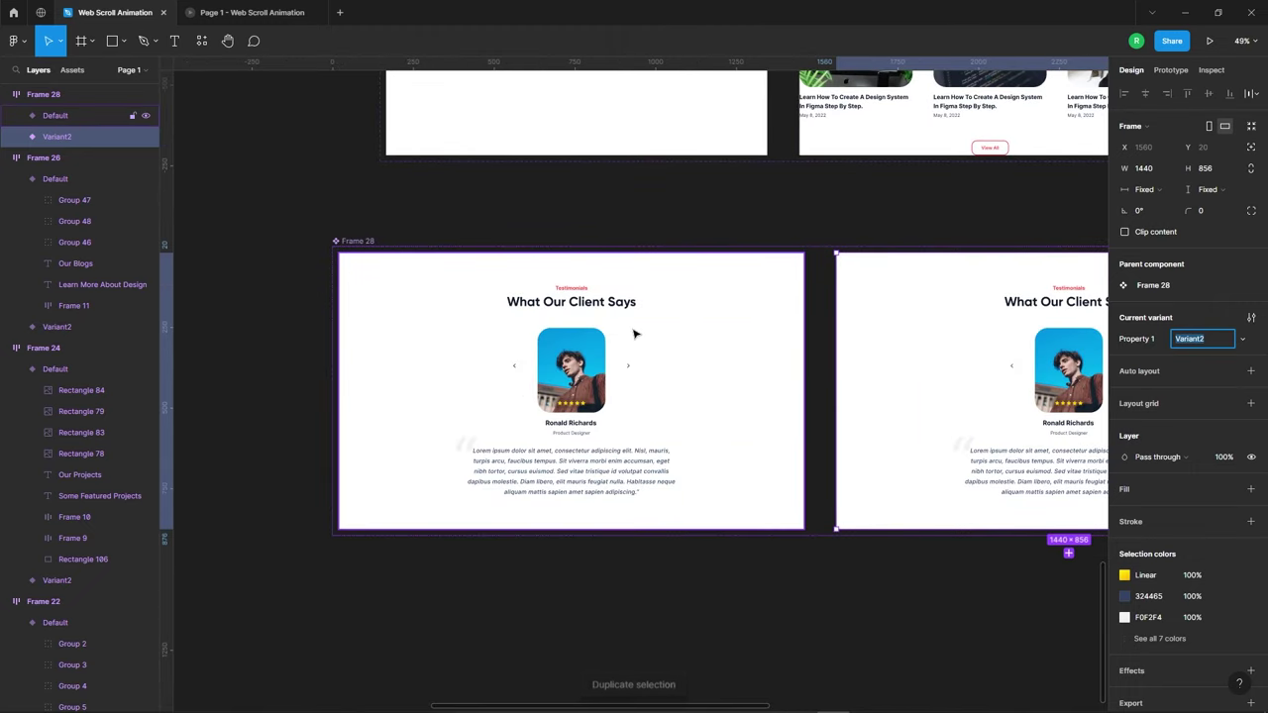
left_click(635, 334)
scroll(662, 321, "up", 3, "ctrl")
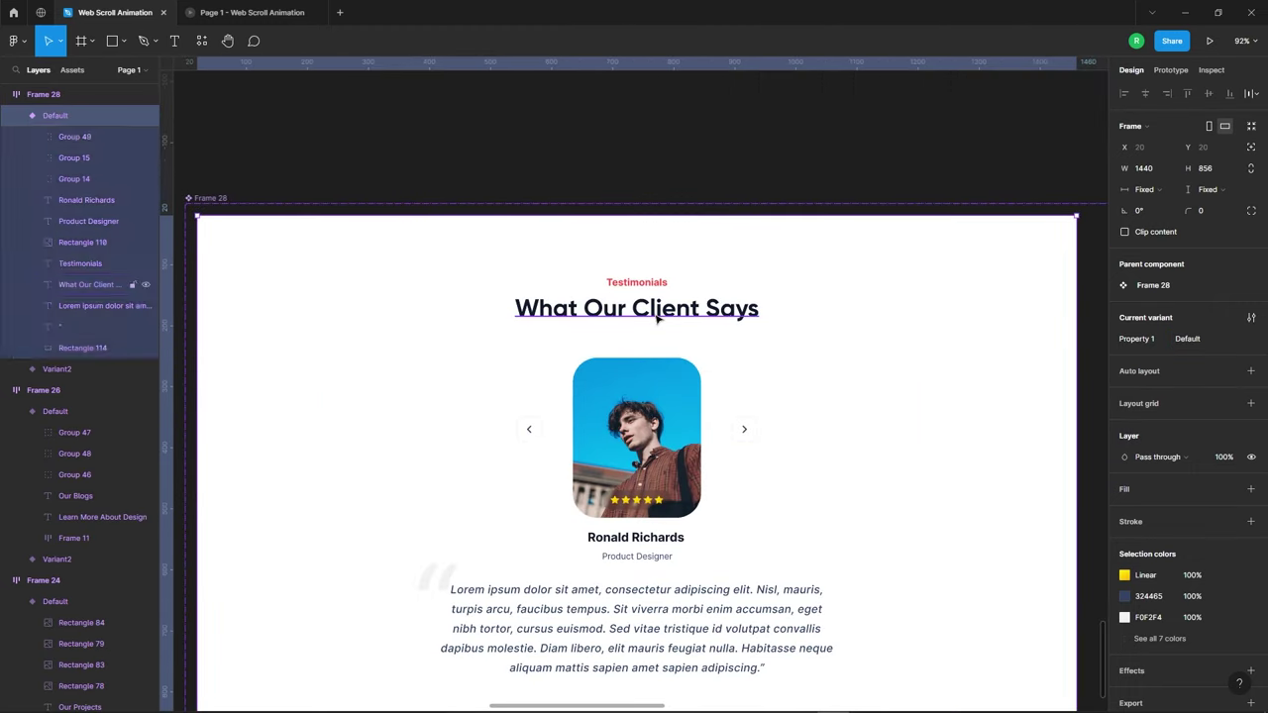
Nudge the Testimonials label and What Our Client Says heading up and set them to 0% opacity.
left_click(657, 309)
left_click(637, 282, "shift")
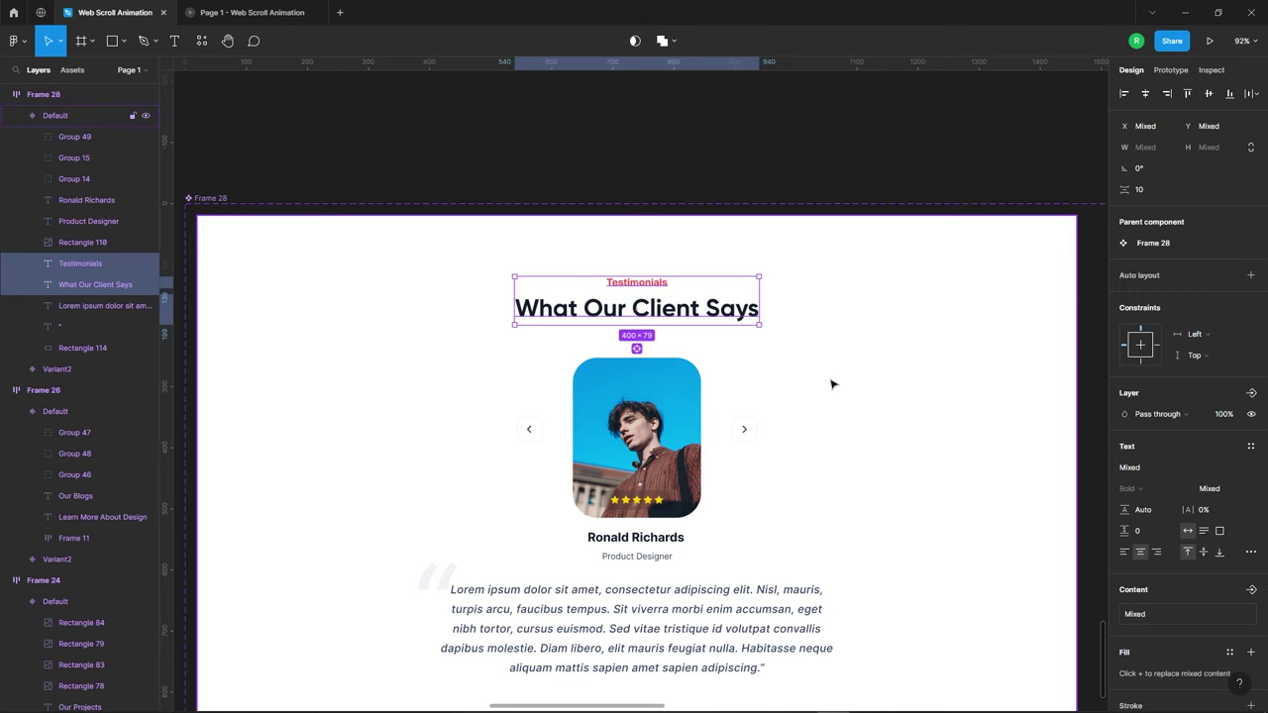
key("shift+Up")
key("shift+Up")
key("shift+Up")
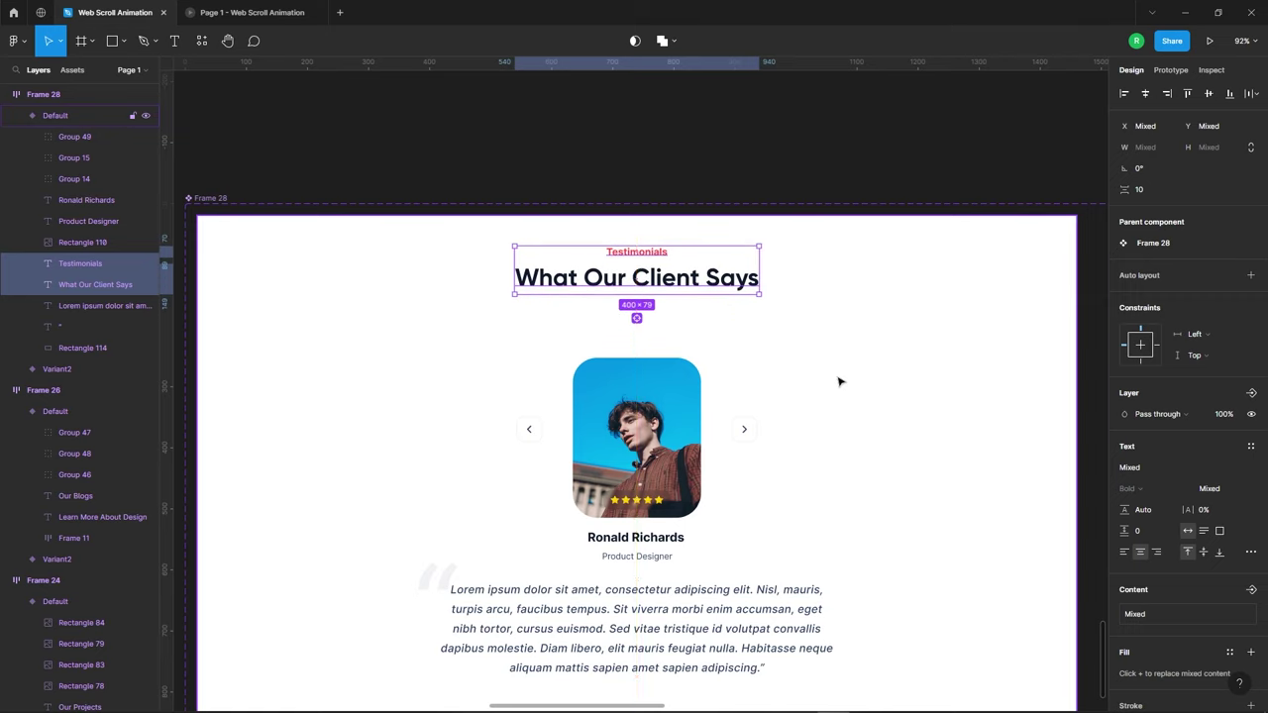
left_click(1224, 416)
type("0")
key("Return")
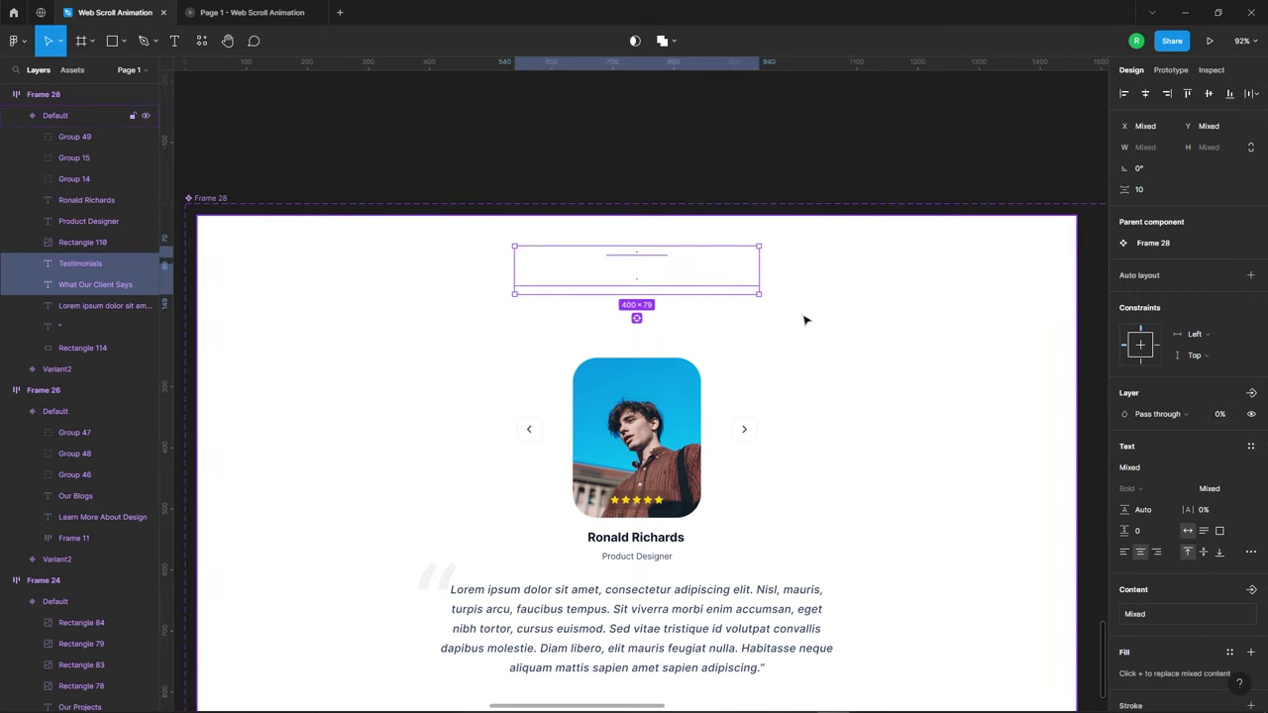
left_click(820, 318)
scroll(701, 345, "down", 5, "ctrl")
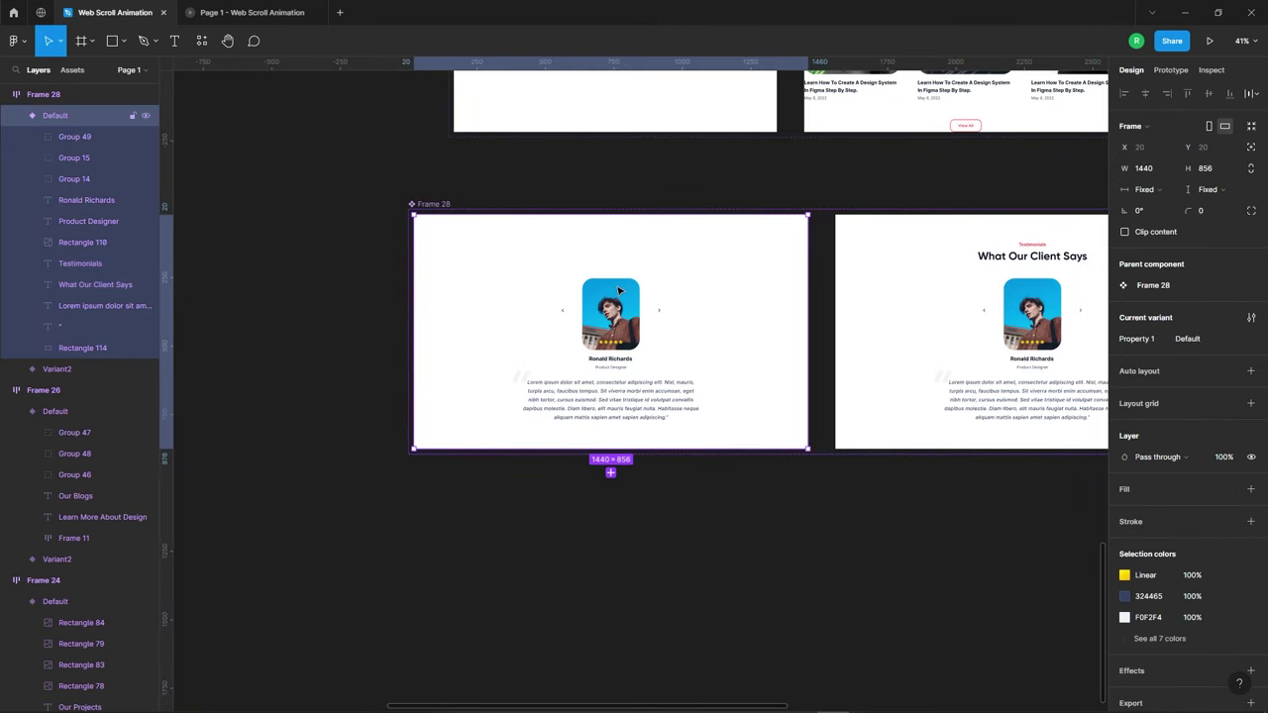
scroll(644, 327, "up", 3, "ctrl")
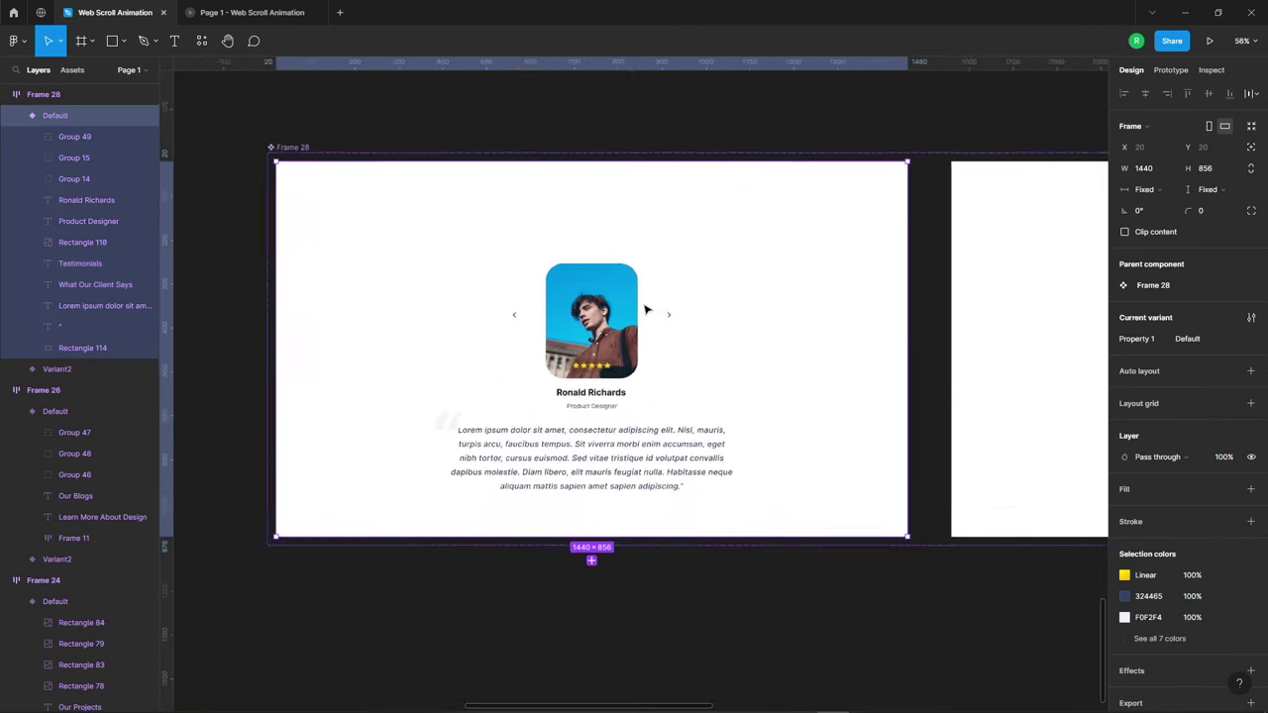
scroll(634, 366, "up", 2, "ctrl")
Nudge the star rating down and fade it to 0% opacity.
left_click(597, 384)
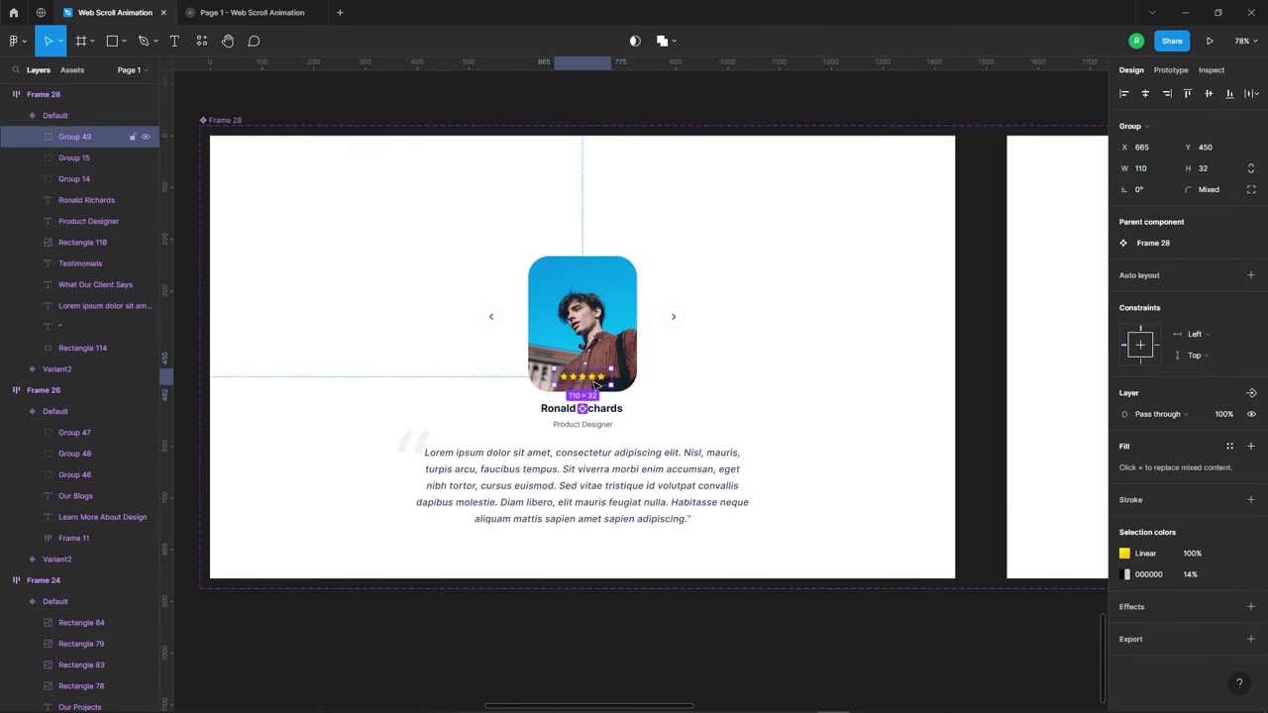
scroll(634, 386, "up", 3, "ctrl")
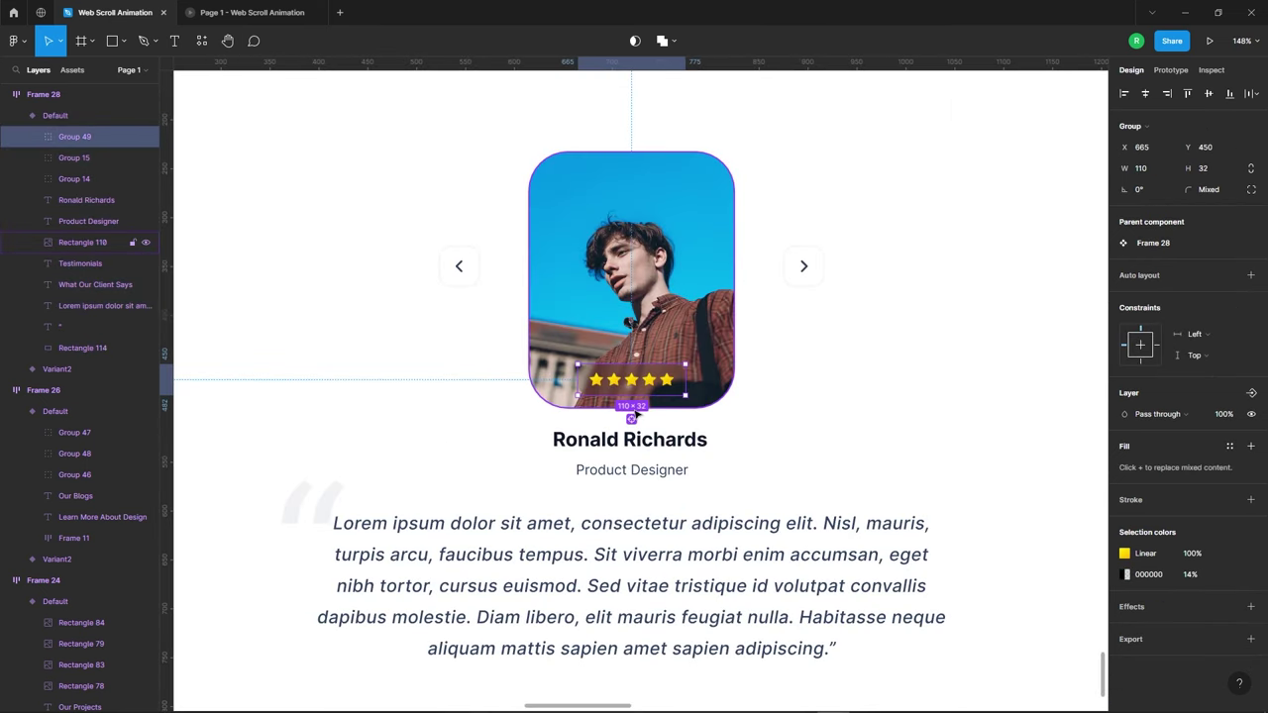
key("shift+Down")
key("shift+Down")
key("shift+Down")
type("0")
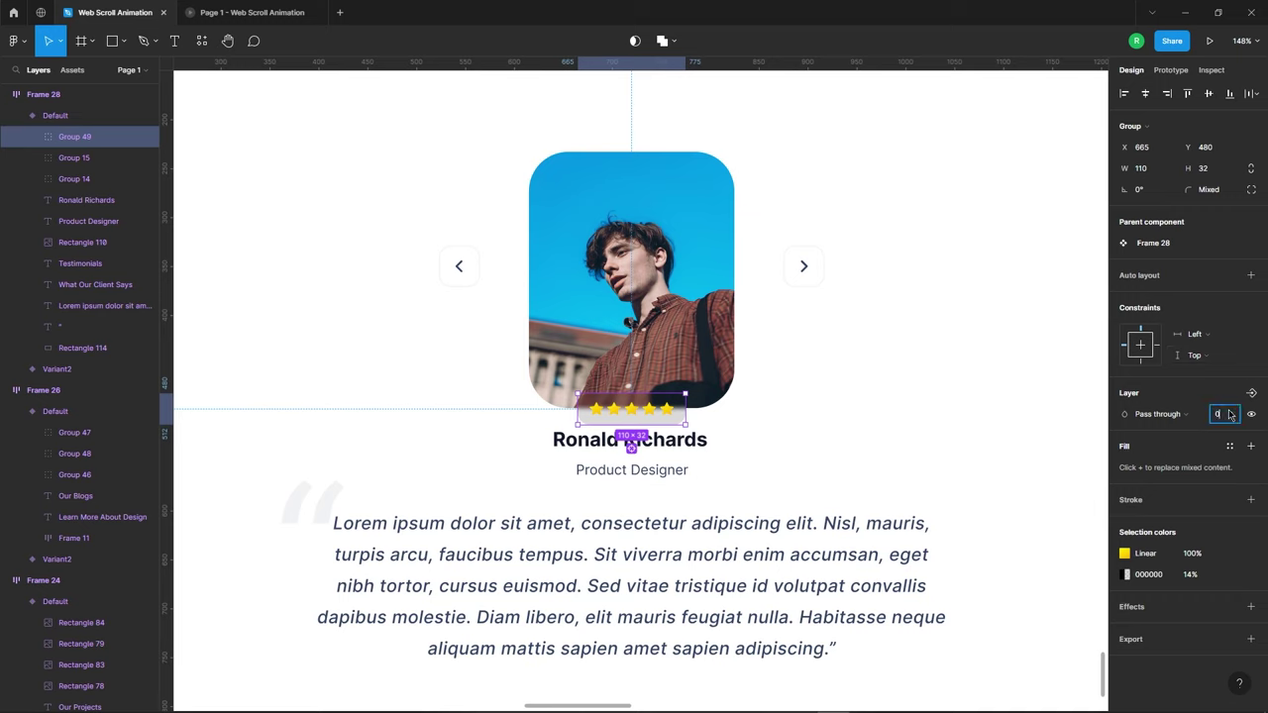
key("Return")
Nudge the right arrow button left toward the card.
left_click(804, 269)
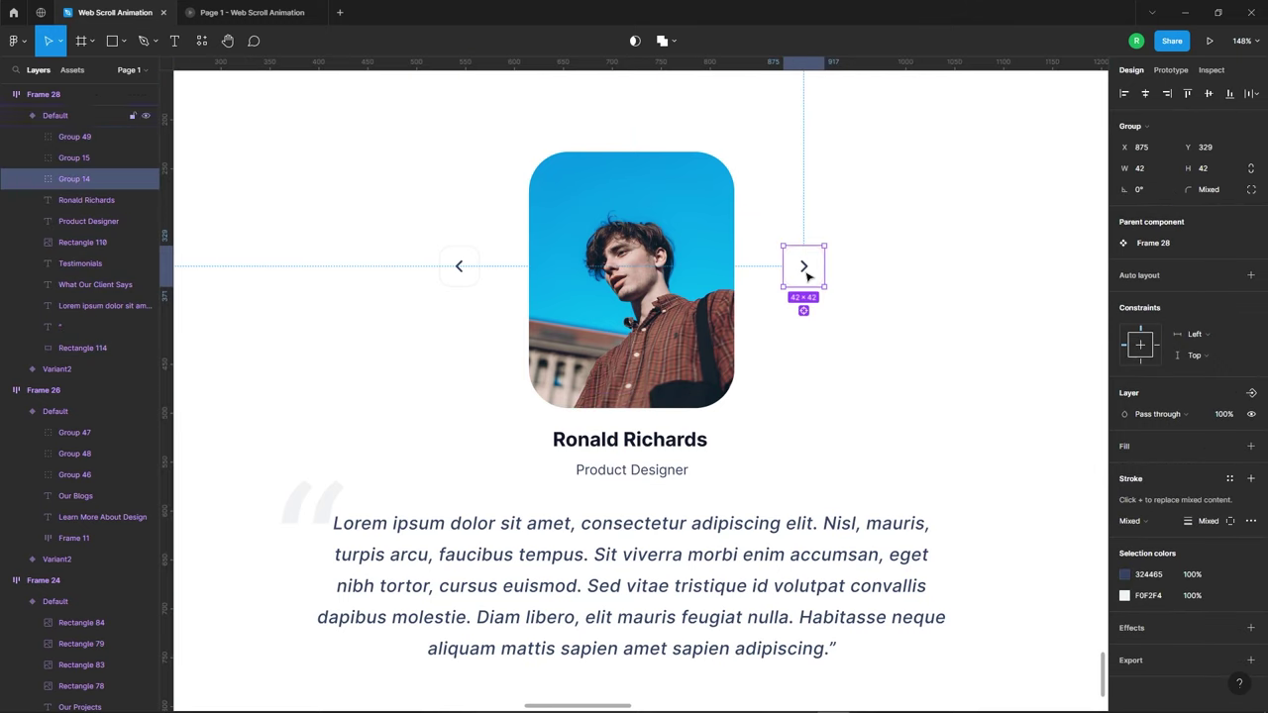
key("shift+Left")
key("shift+Left")
key("shift+Left")
key("shift+Left")
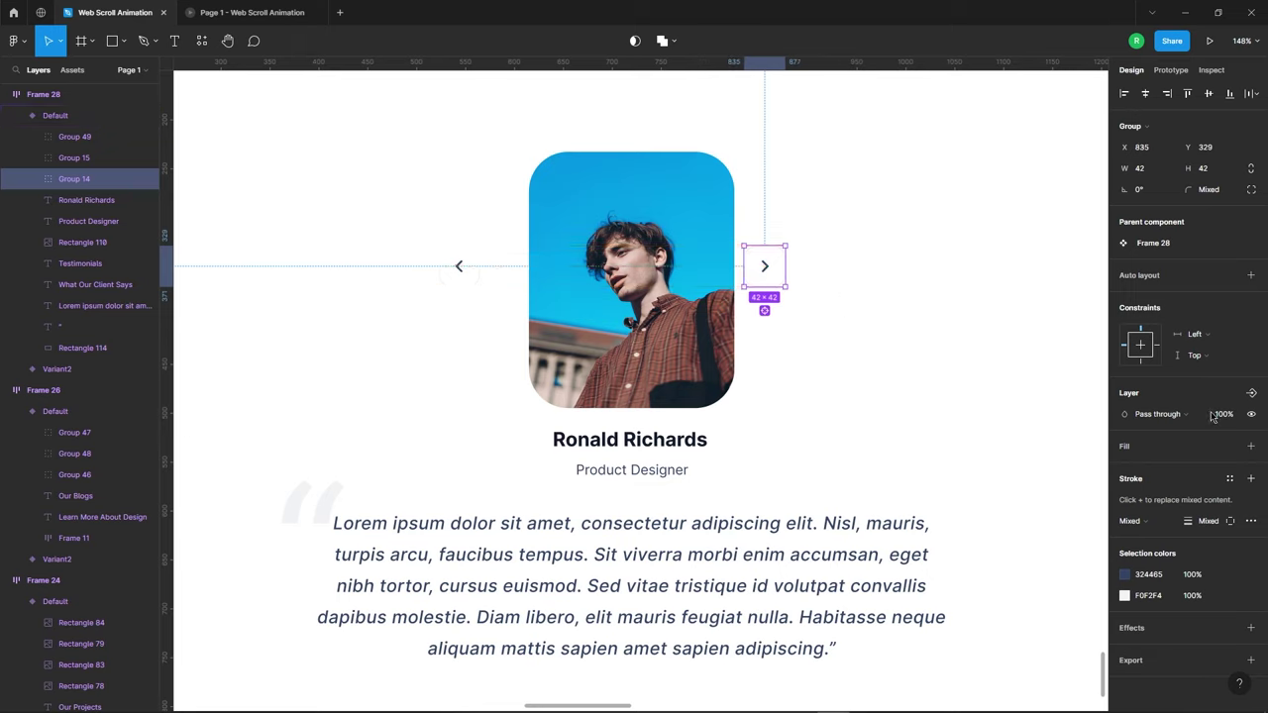
left_click(464, 272)
double_click(465, 272)
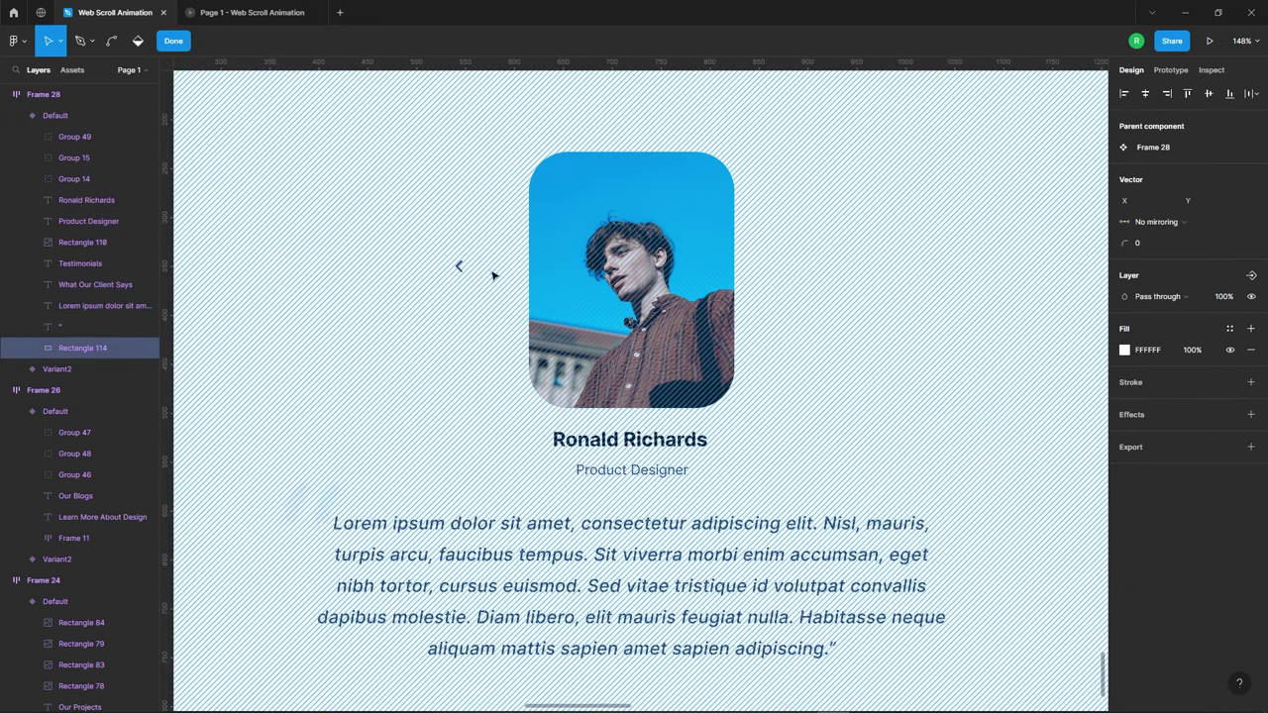
key("Escape")
scroll(458, 264, "down", 3)
scroll(459, 264, "down", 2)
key("Escape")
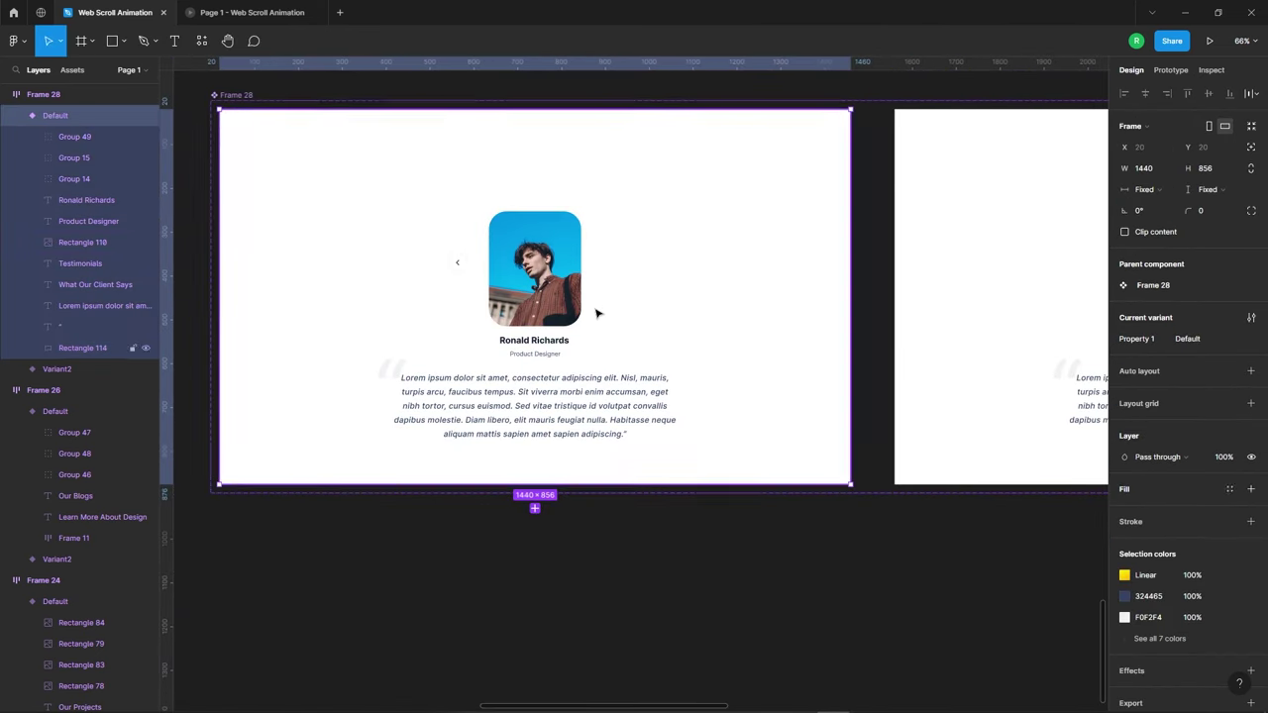
Shift the back arrow button right to X 605 and fade it to 0% opacity.
scroll(451, 266, "up", 3)
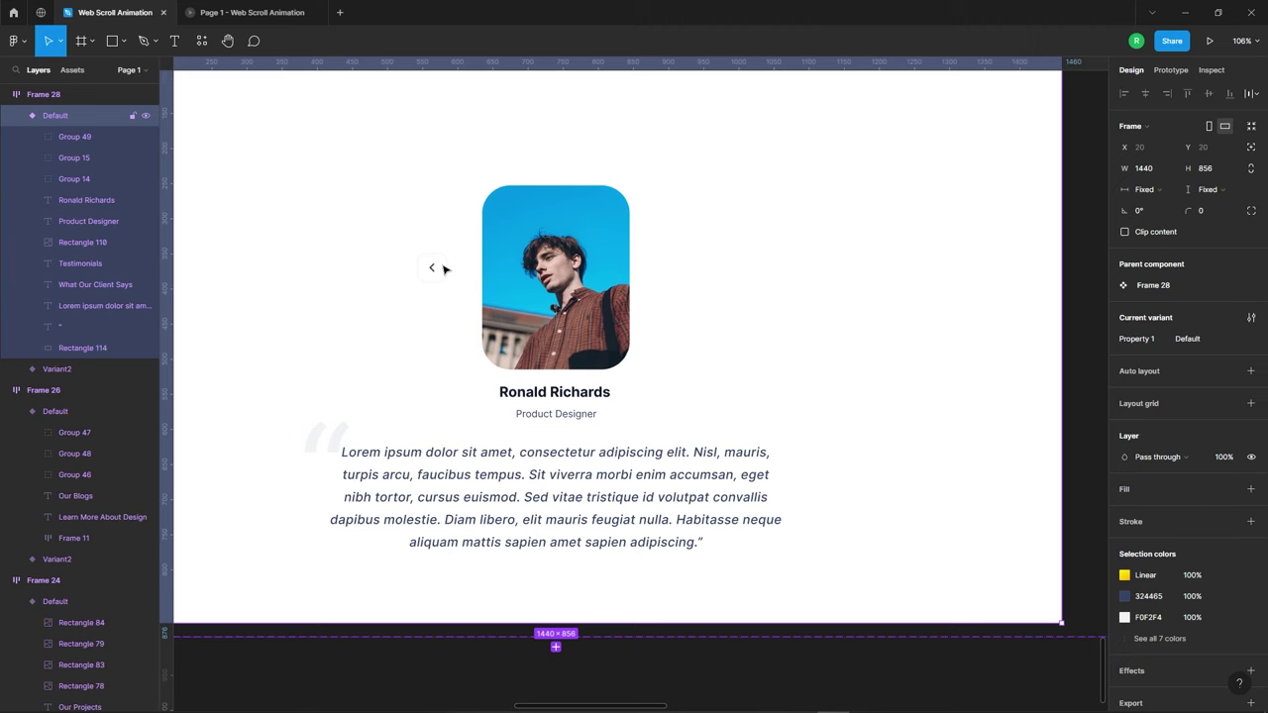
left_click(445, 268)
double_click(436, 270)
key("Escape")
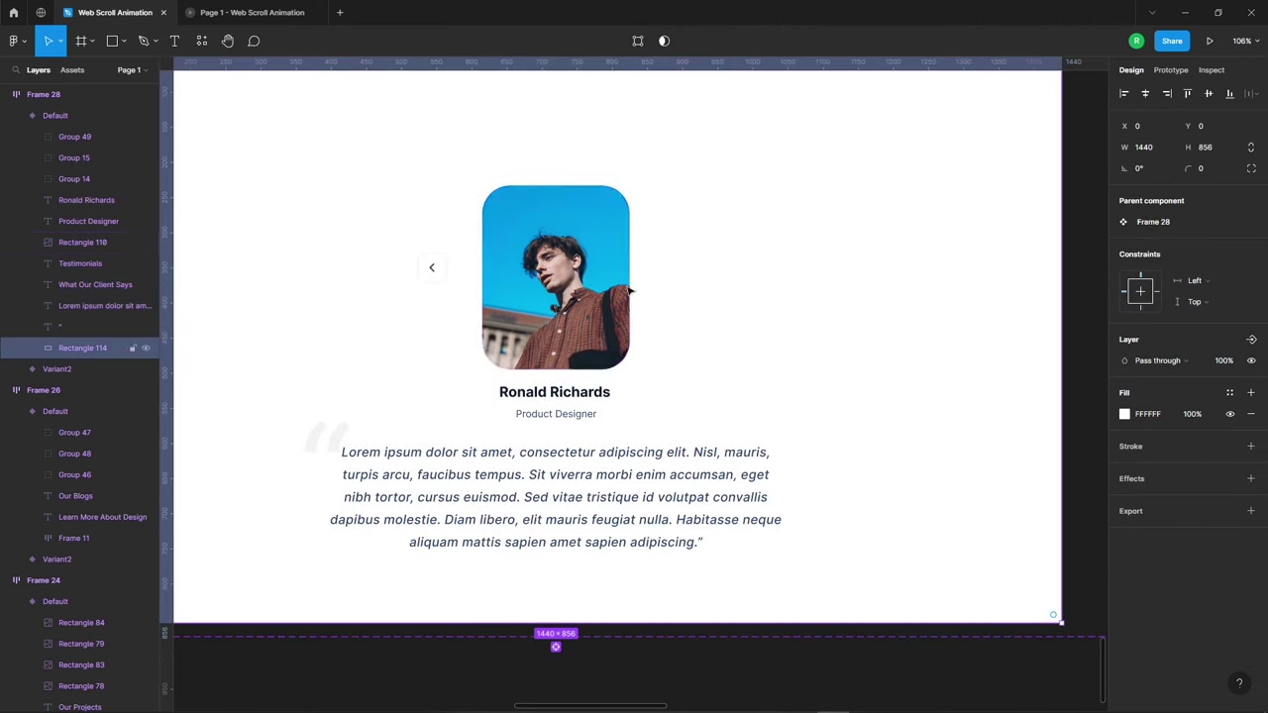
scroll(630, 290, "down", 2)
scroll(544, 297, "up", 3)
scroll(542, 327, "up", 2)
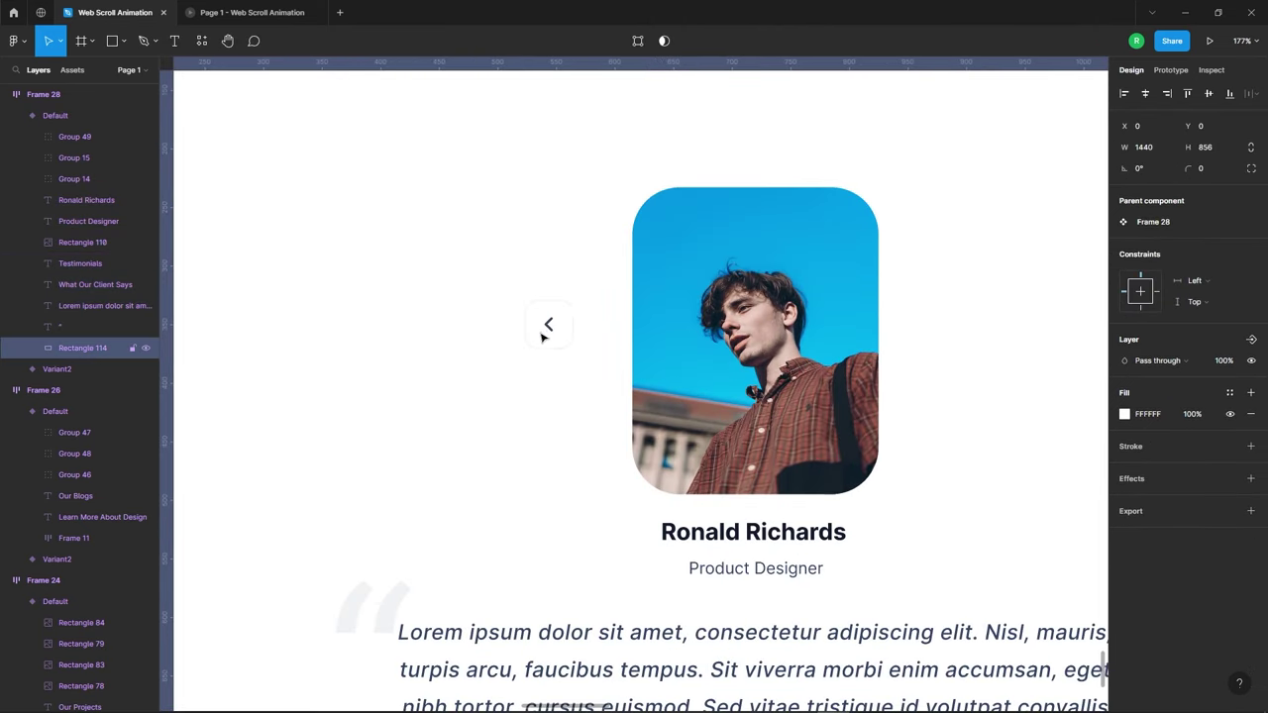
left_click(550, 327)
scroll(594, 317, "down", 3)
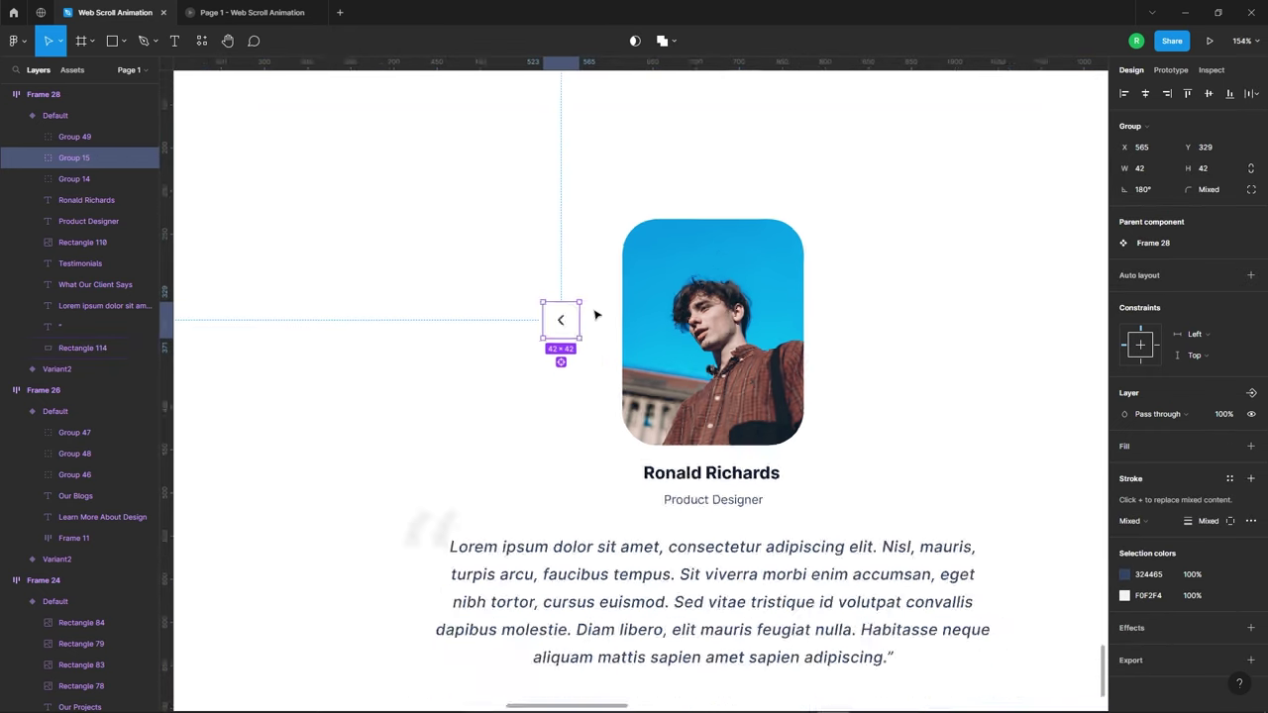
scroll(608, 322, "down", 1)
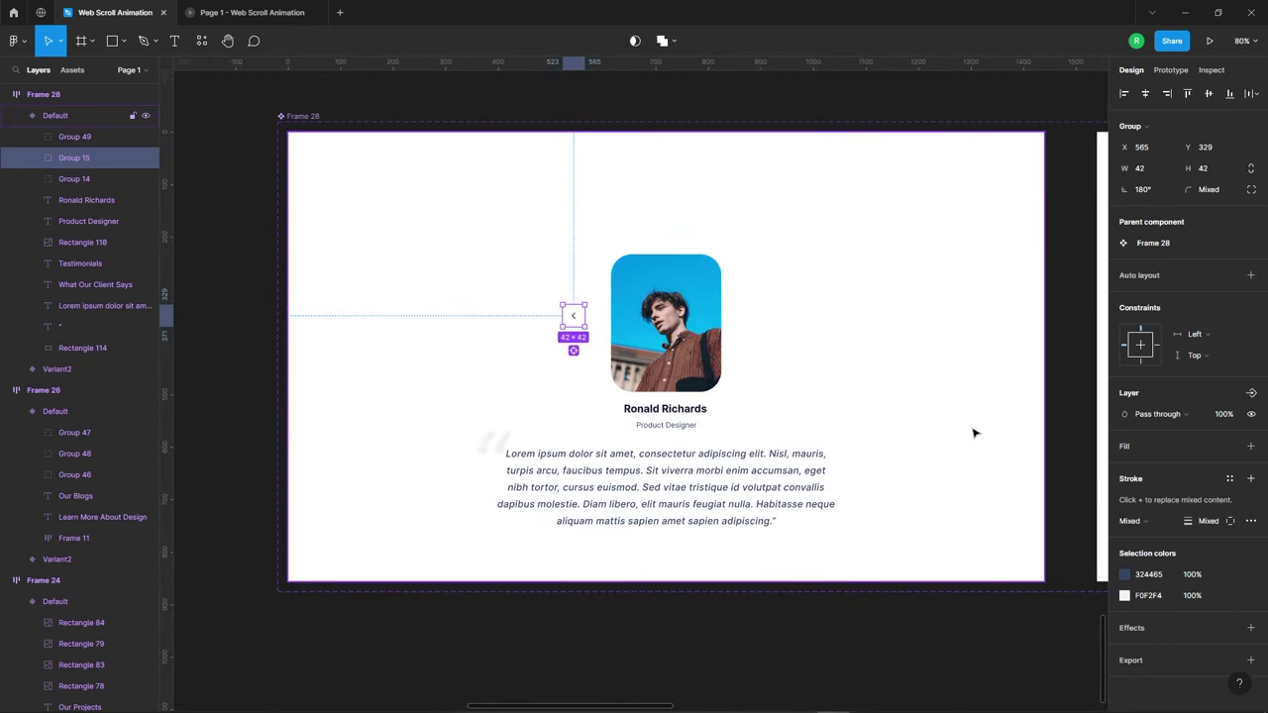
key("shift+Right")
key("shift+Right")
key("shift+Right")
key("shift+Right")
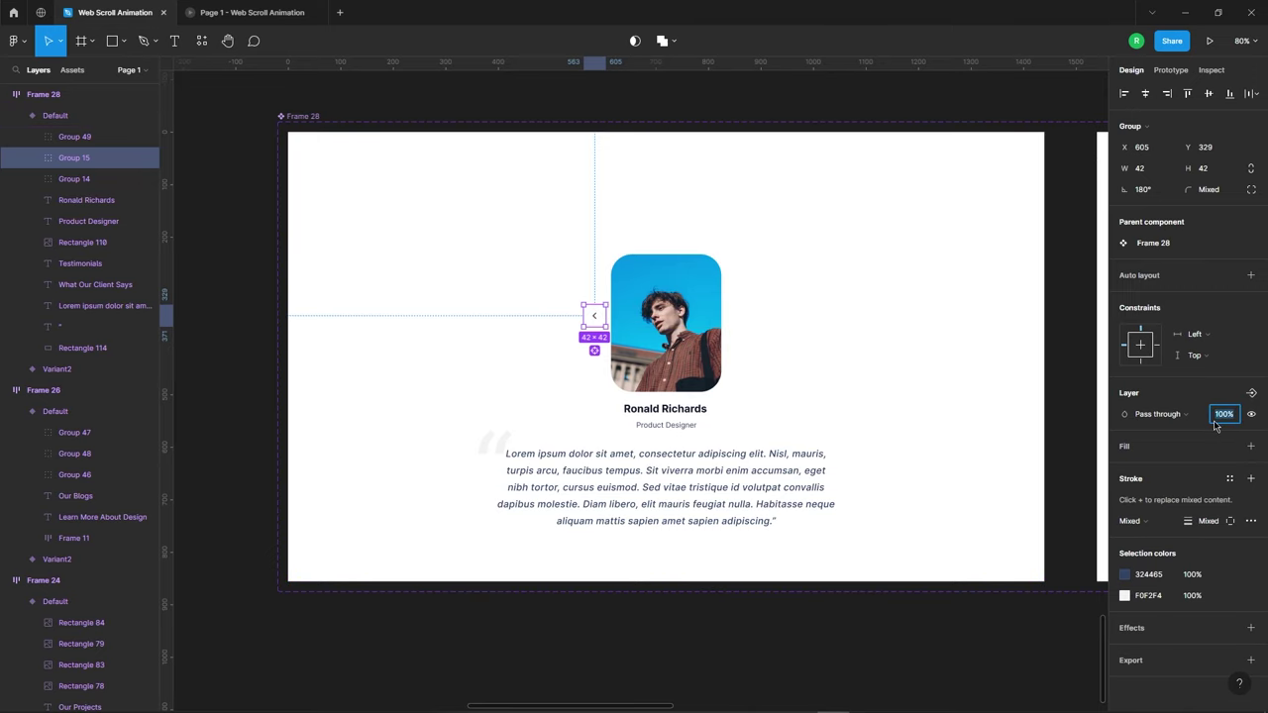
key("Return")
key("Escape")
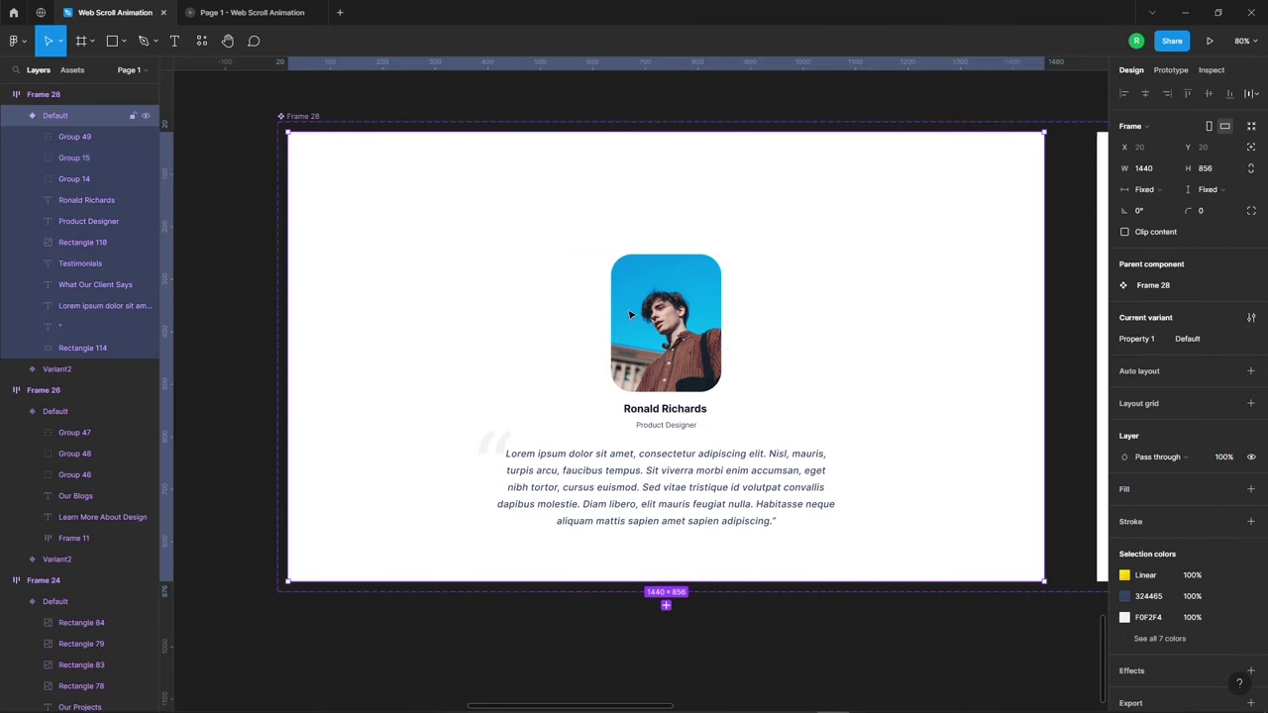
left_click(674, 319)
scroll(745, 309, "up", 2)
Scale the profile photo (Rectangle 110) down to about 22 × 27 and set it to 0% opacity.
scroll(745, 309, "up", 3)
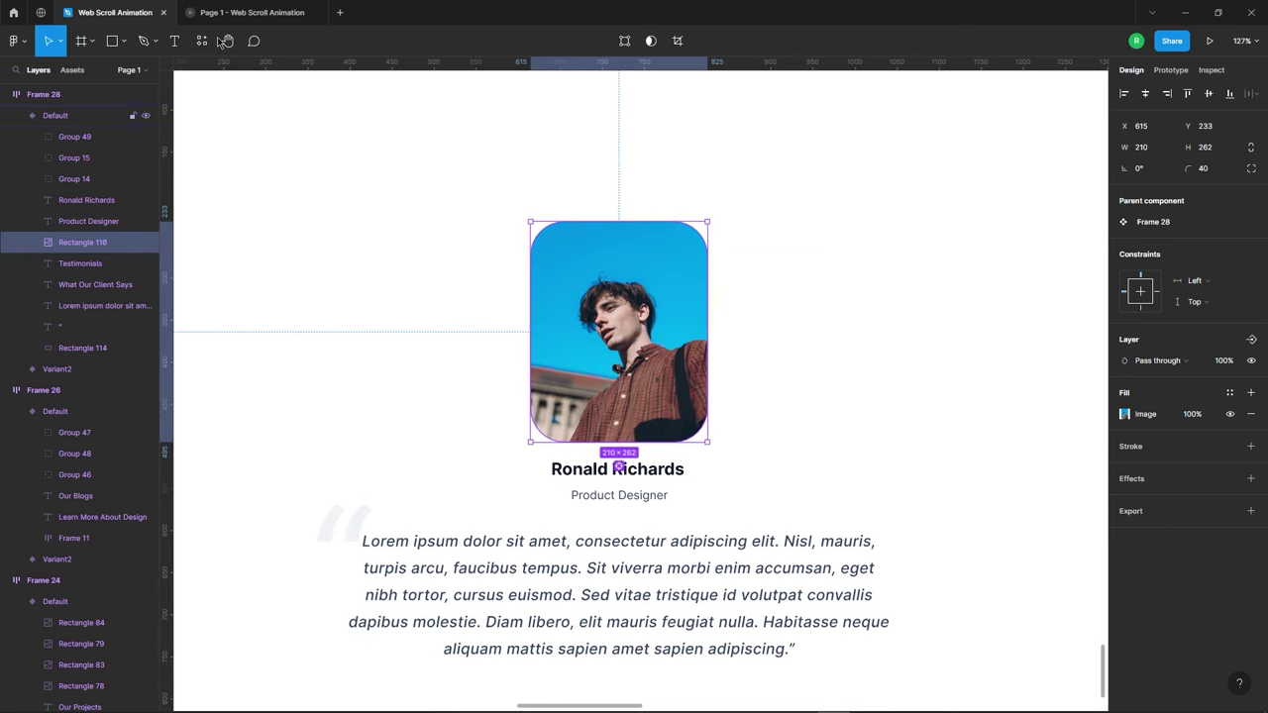
left_click(62, 44)
left_click(71, 90)
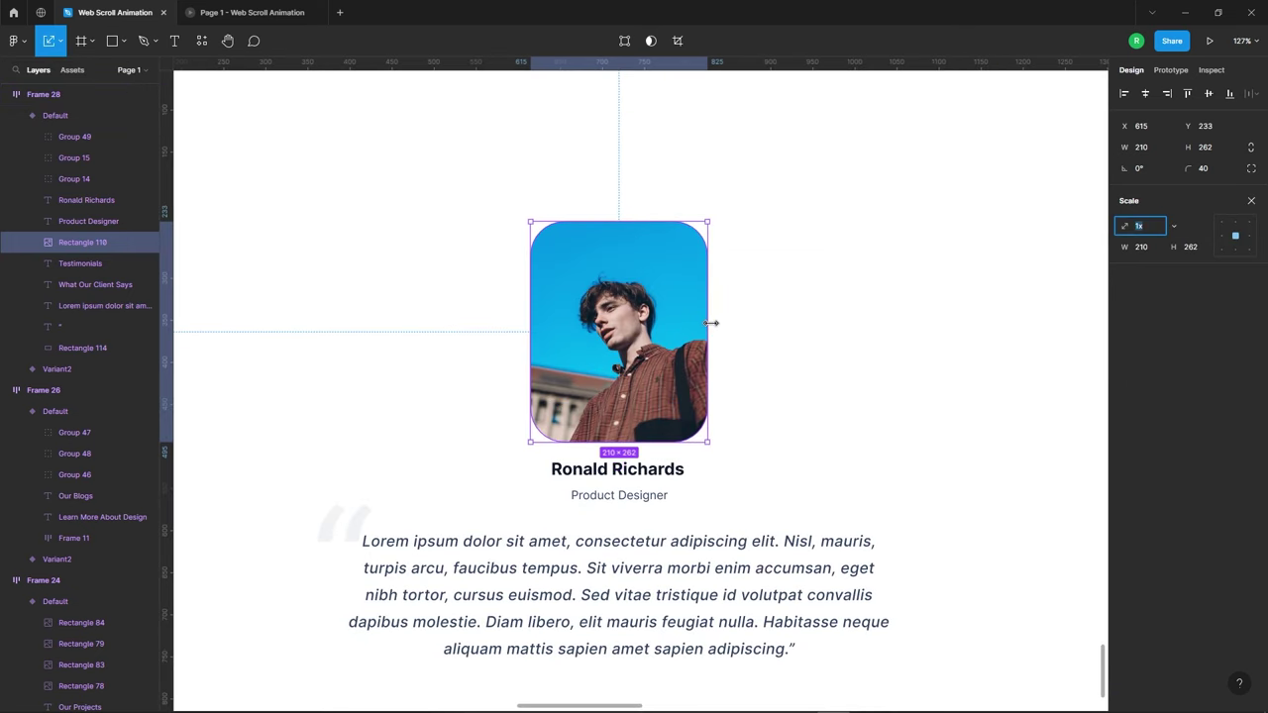
left_click_drag(711, 323, 631, 331)
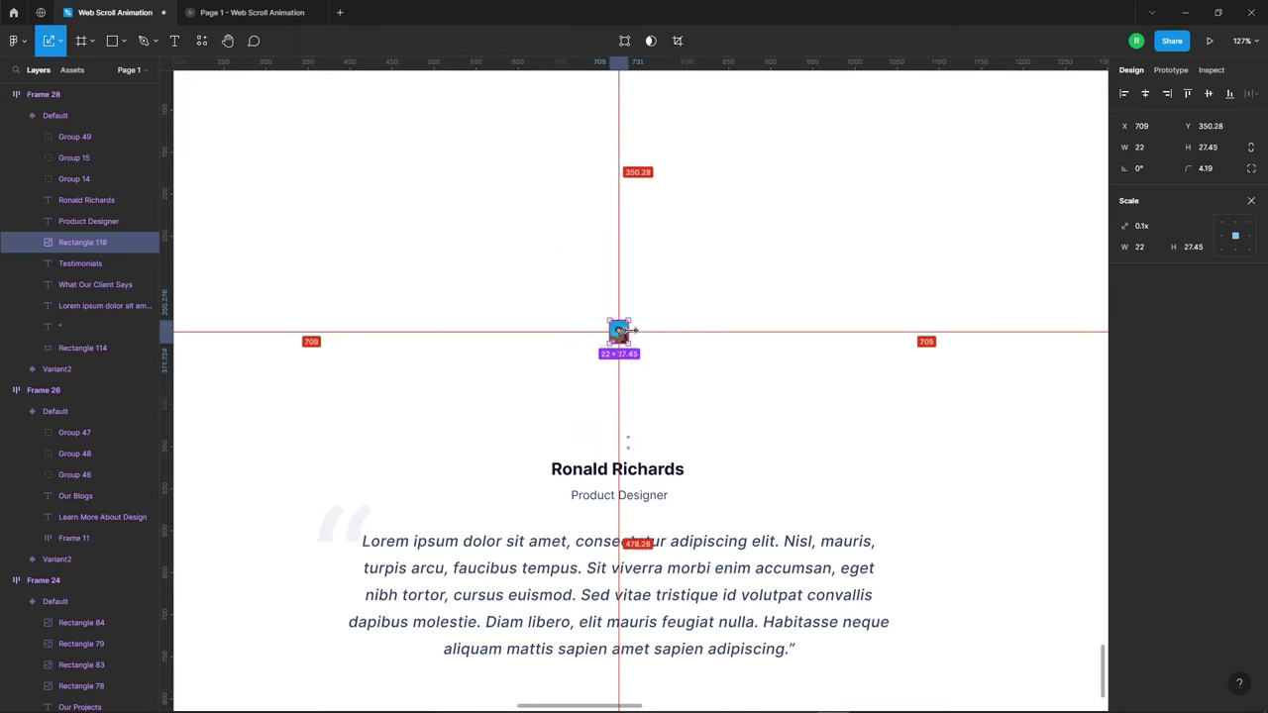
left_click(1249, 200)
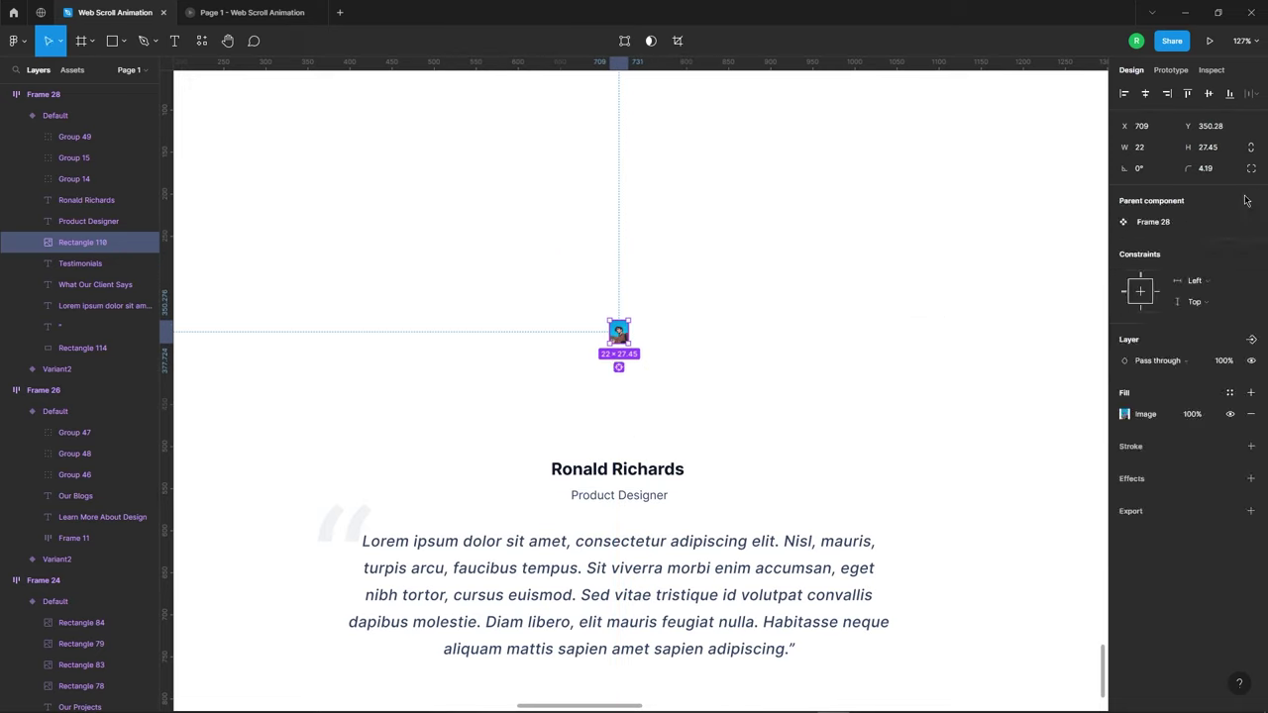
type("0")
key("Return")
Nudge the name, Product Designer title and Lorem ipsum paragraph down and fade them to 0%.
scroll(654, 277, "down", 5)
left_click(650, 360)
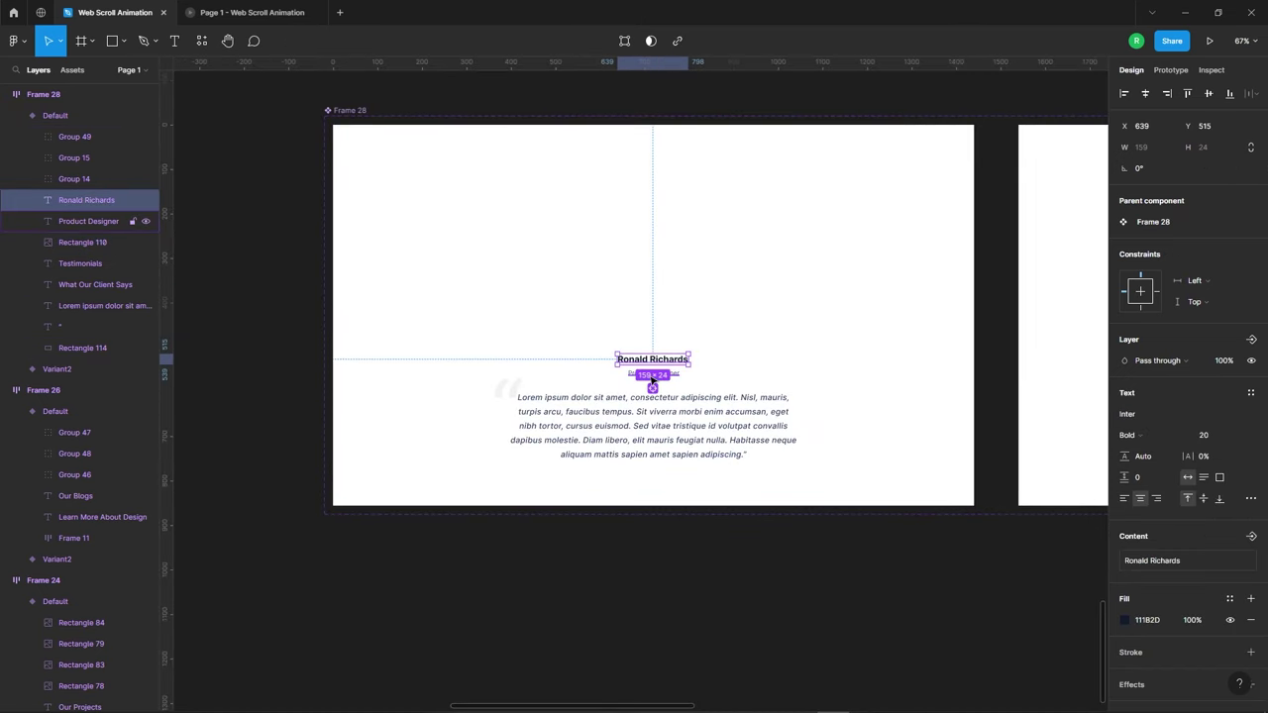
left_click(665, 374, "shift")
left_click(651, 404, "shift")
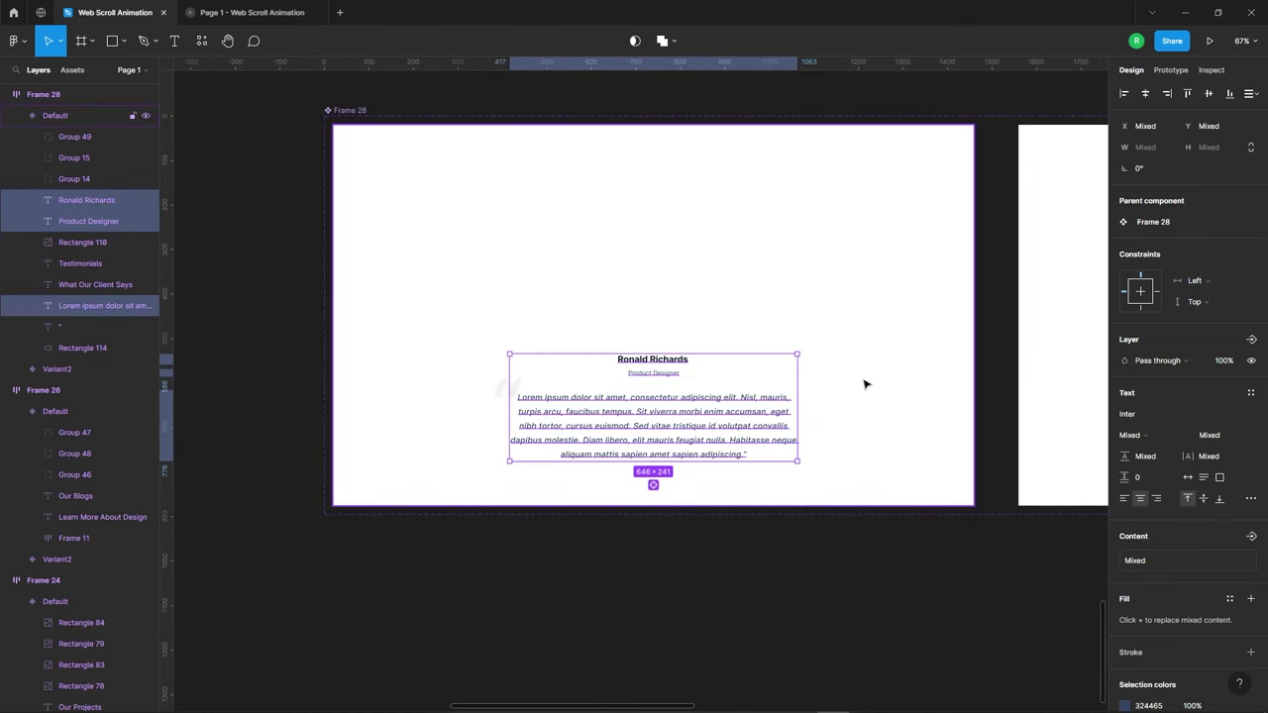
key("shift+Down")
key("shift+Down")
key("shift+Down")
key("shift+Down")
key("shift+Down")
key("shift+Down")
key("shift+Down")
type("0")
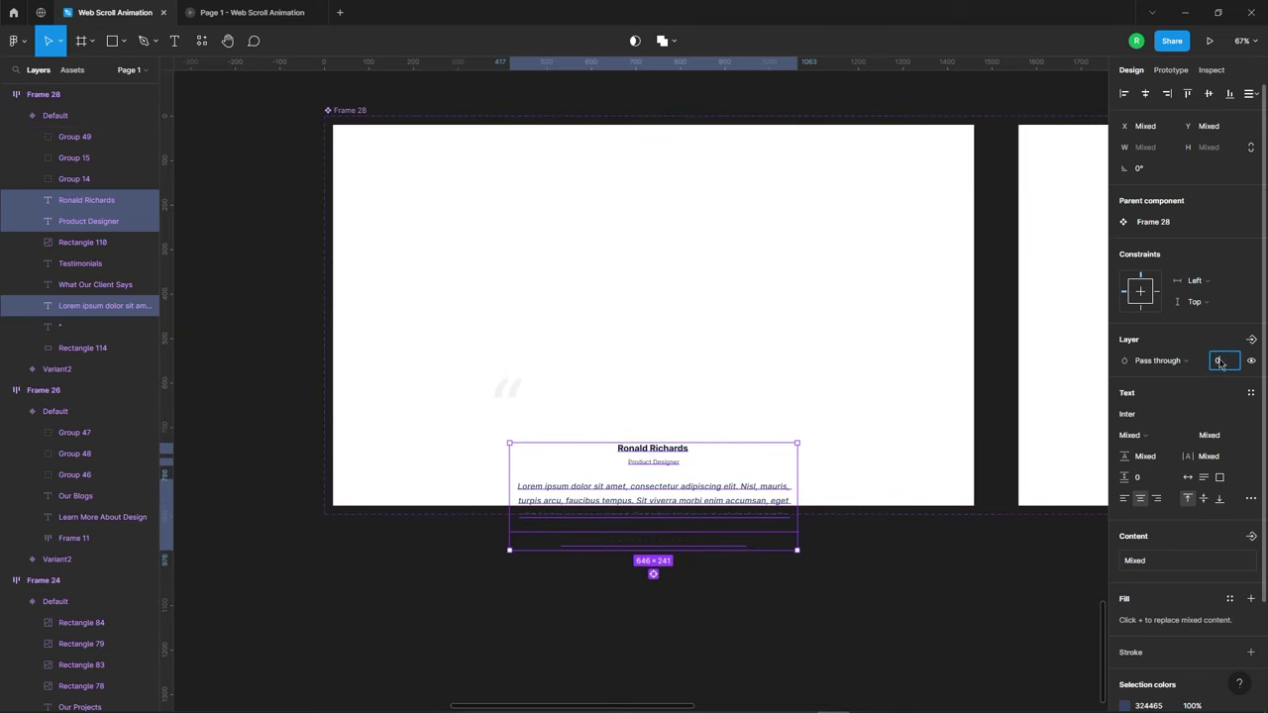
key("Return")
Set the large quote mark's opacity to 0%.
left_click(512, 388)
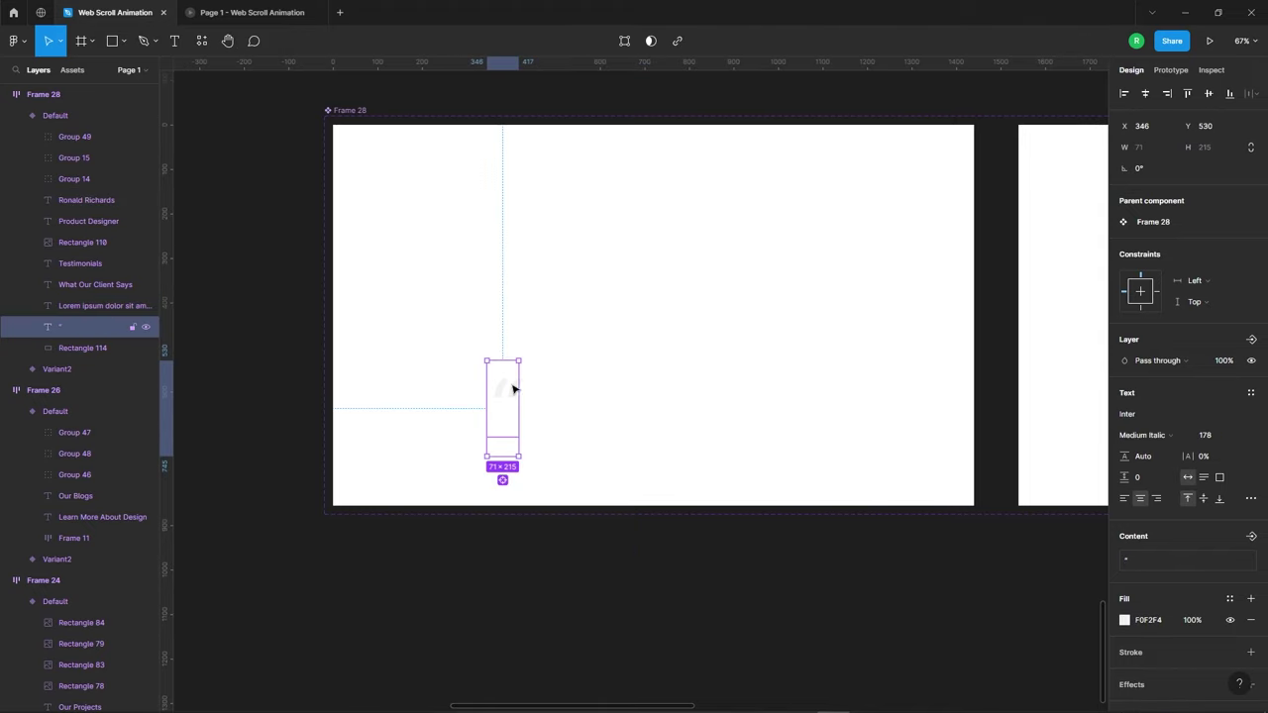
type("0")
key("Return")
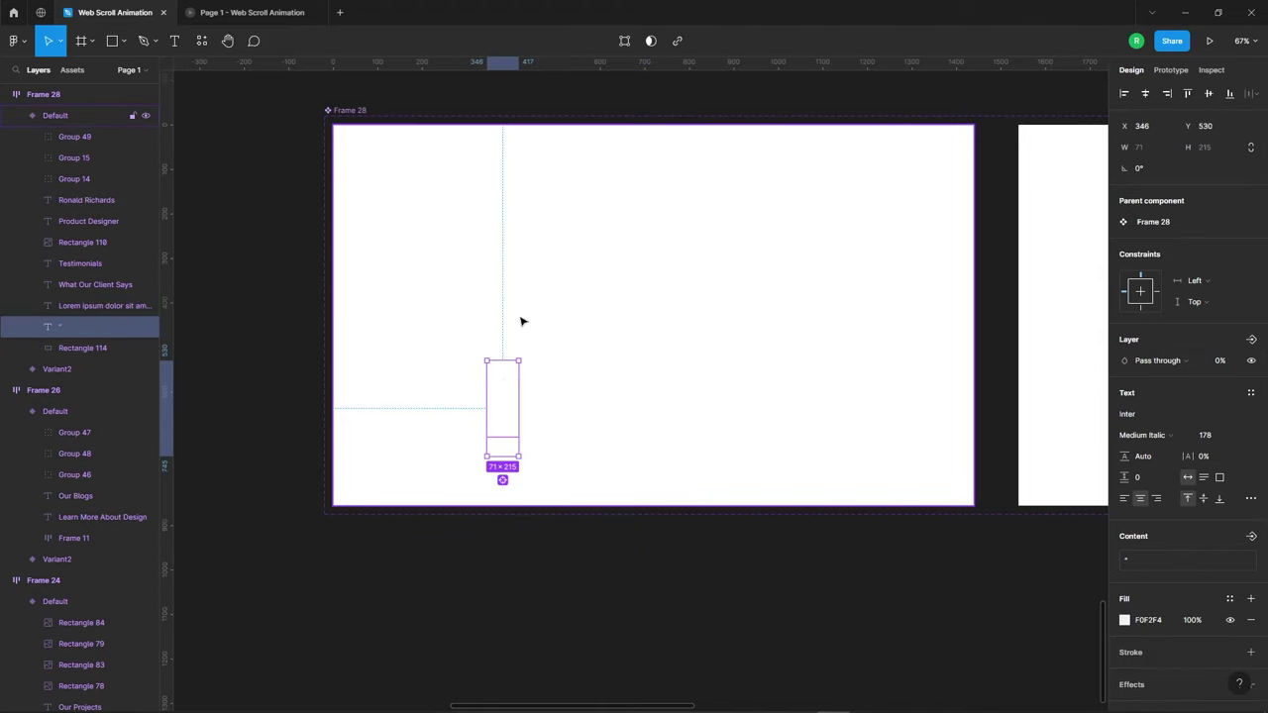
scroll(420, 309, "down", 3, "ctrl")
left_click(753, 541)
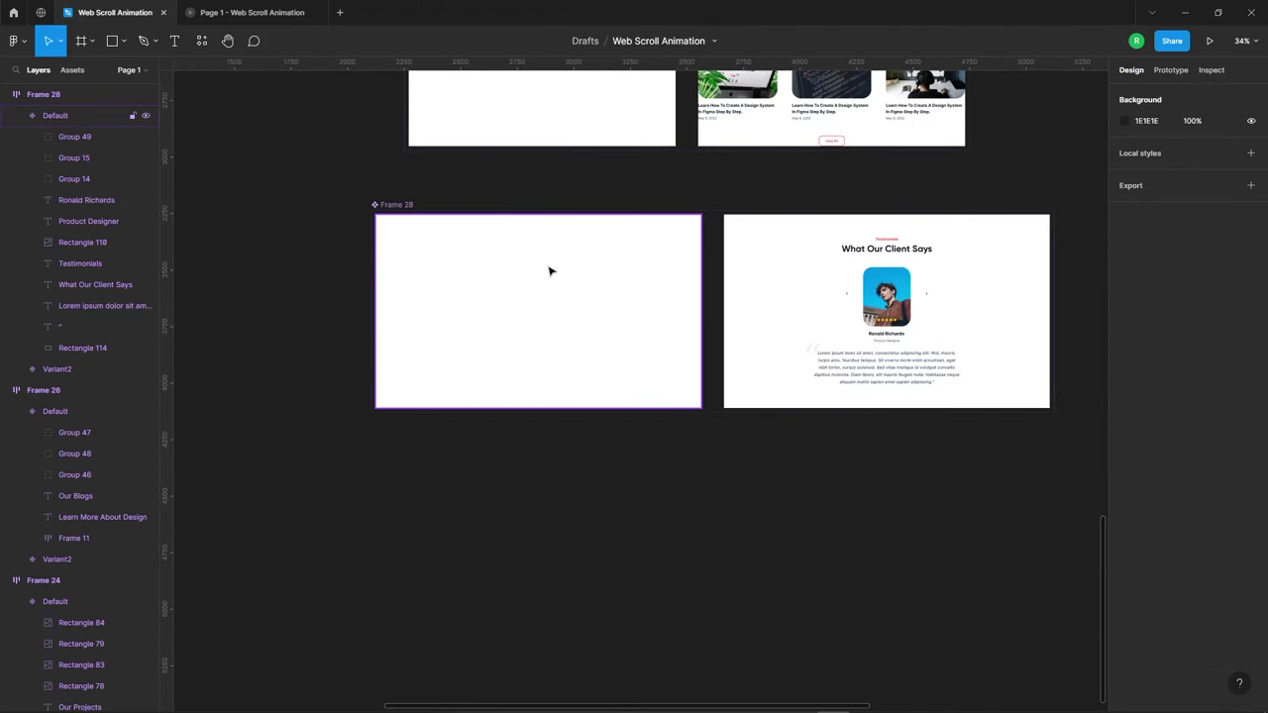
Link Frame 28's Default variant to Variant2 on Mouse enter with Smart animate, then preview the prototype.
left_click(458, 247)
left_click(1159, 73)
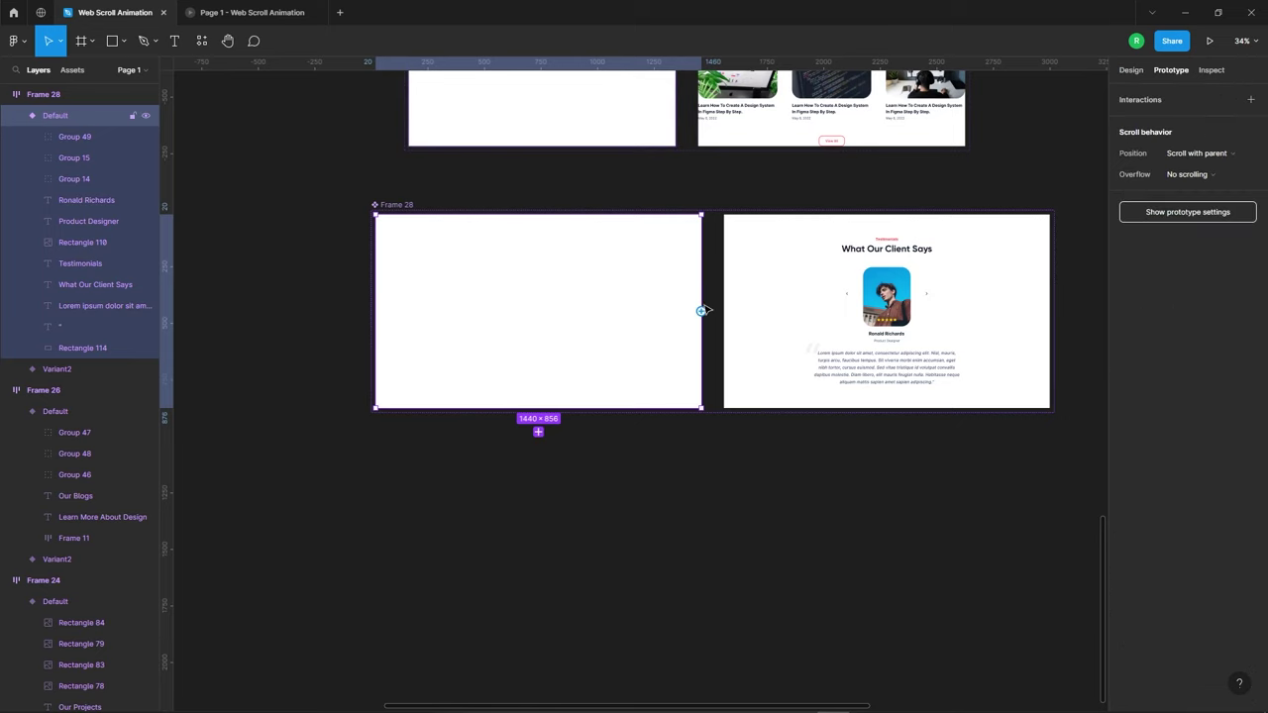
left_click_drag(700, 311, 756, 310)
left_click(991, 154)
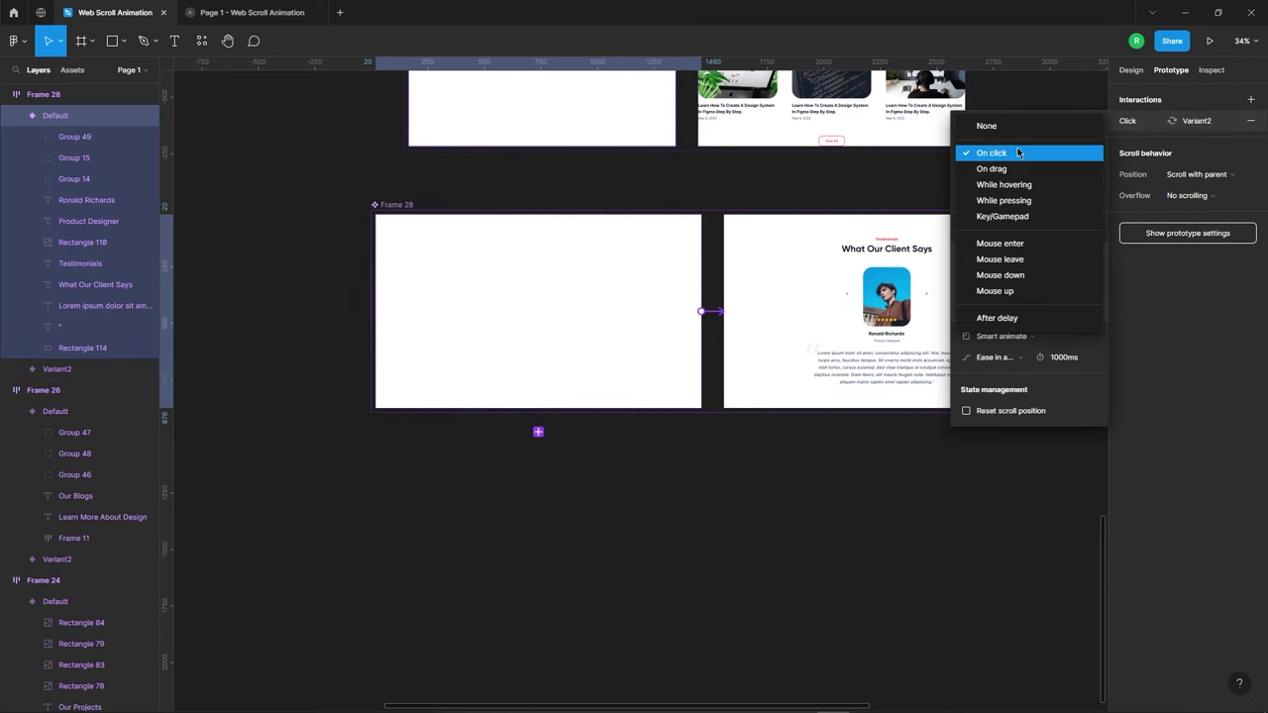
left_click(1028, 277)
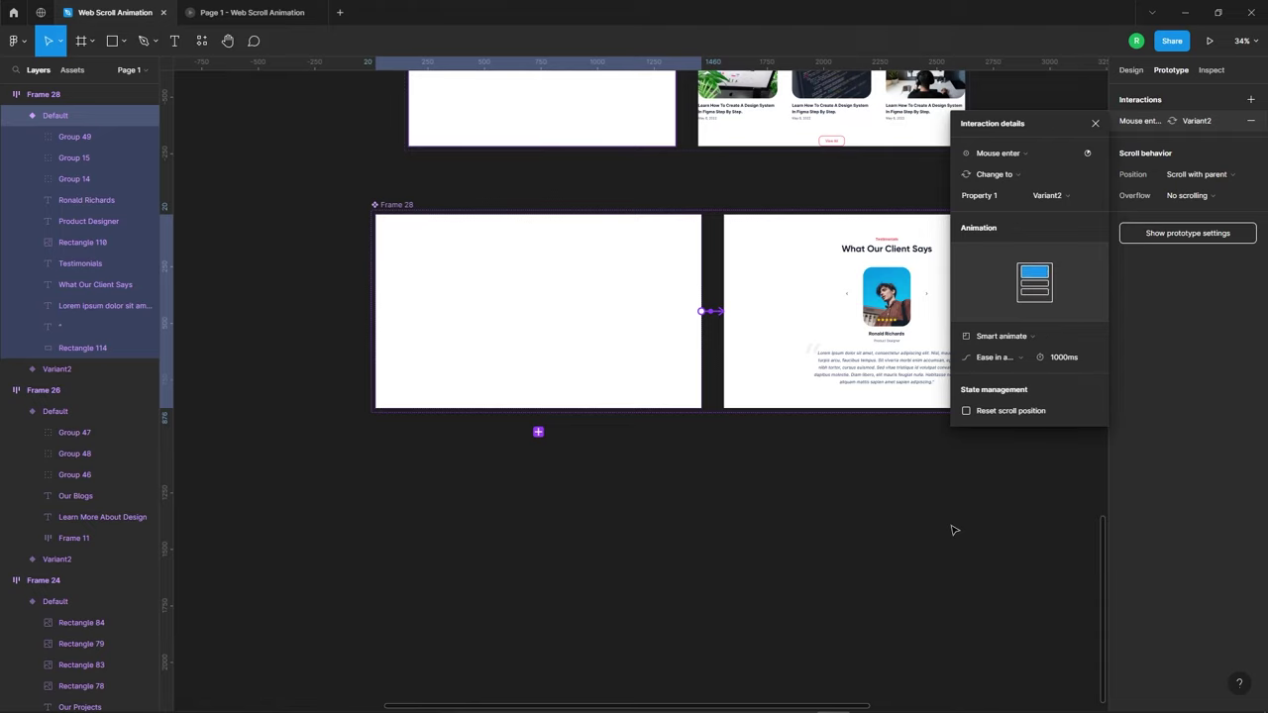
left_click(861, 516)
left_click(252, 12)
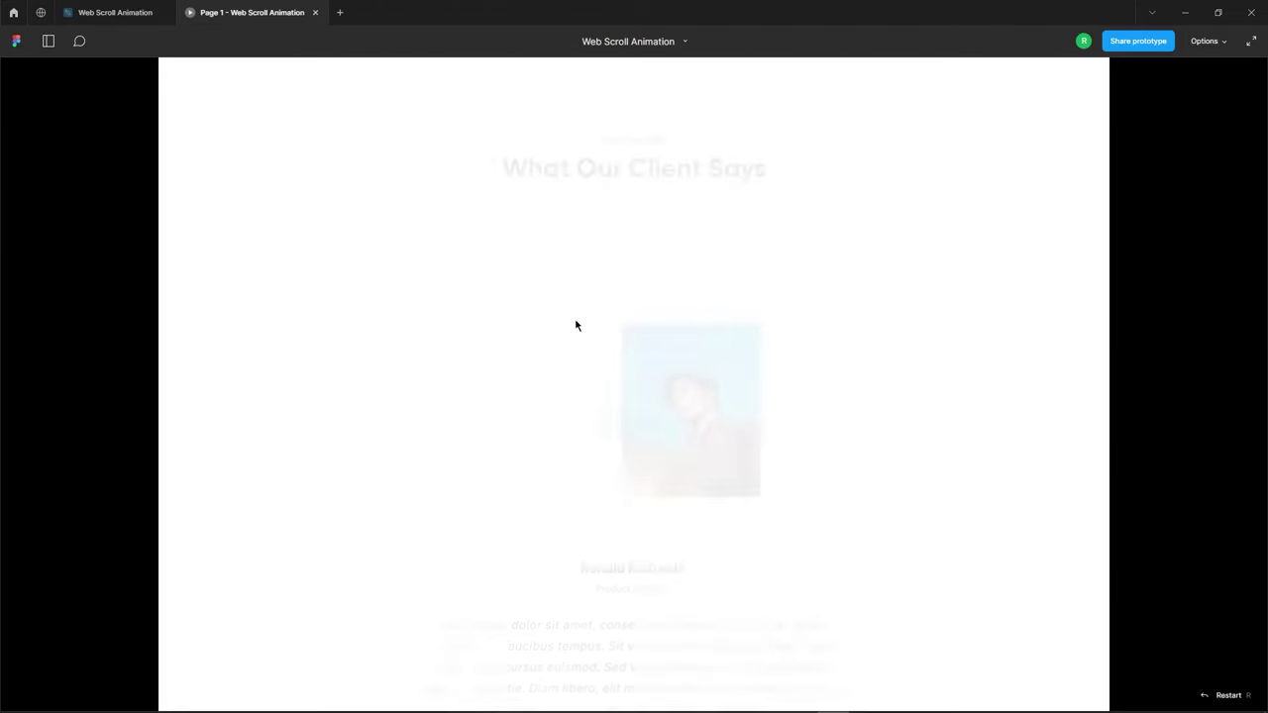
Play the prototype from the first section, scrolling down through every animated section.
left_click(730, 345)
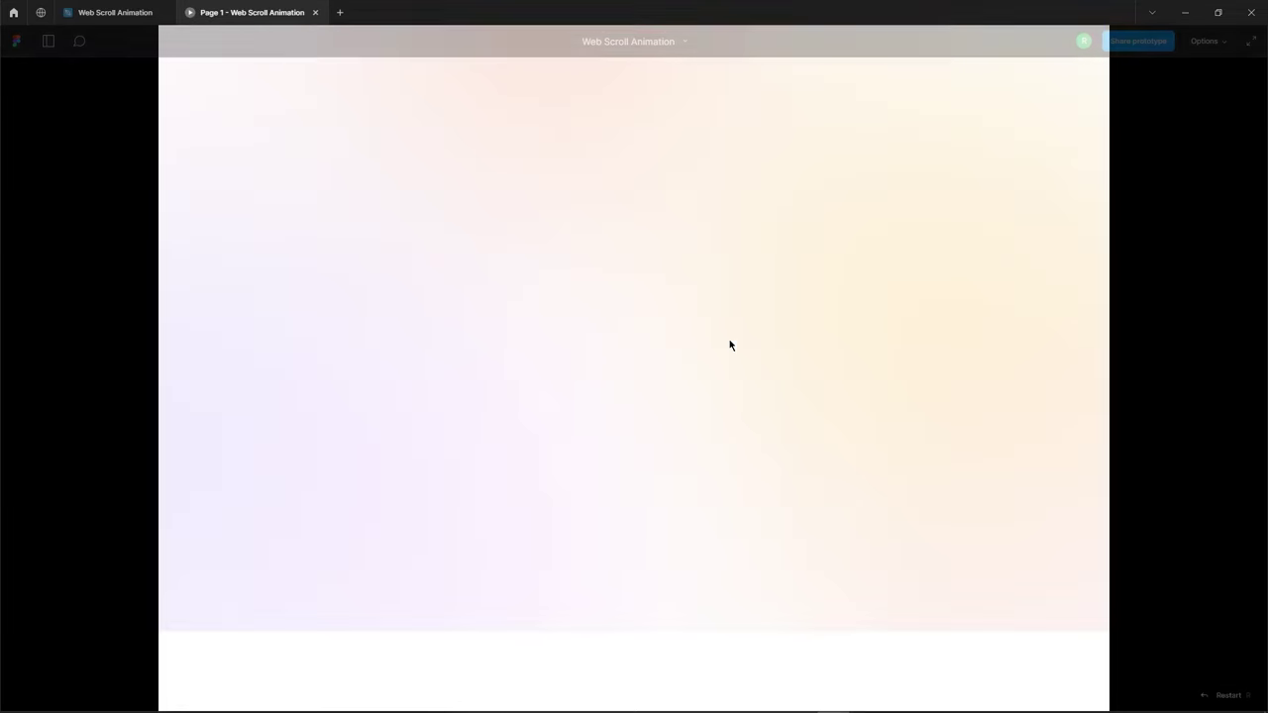
scroll(639, 382, "down", 1)
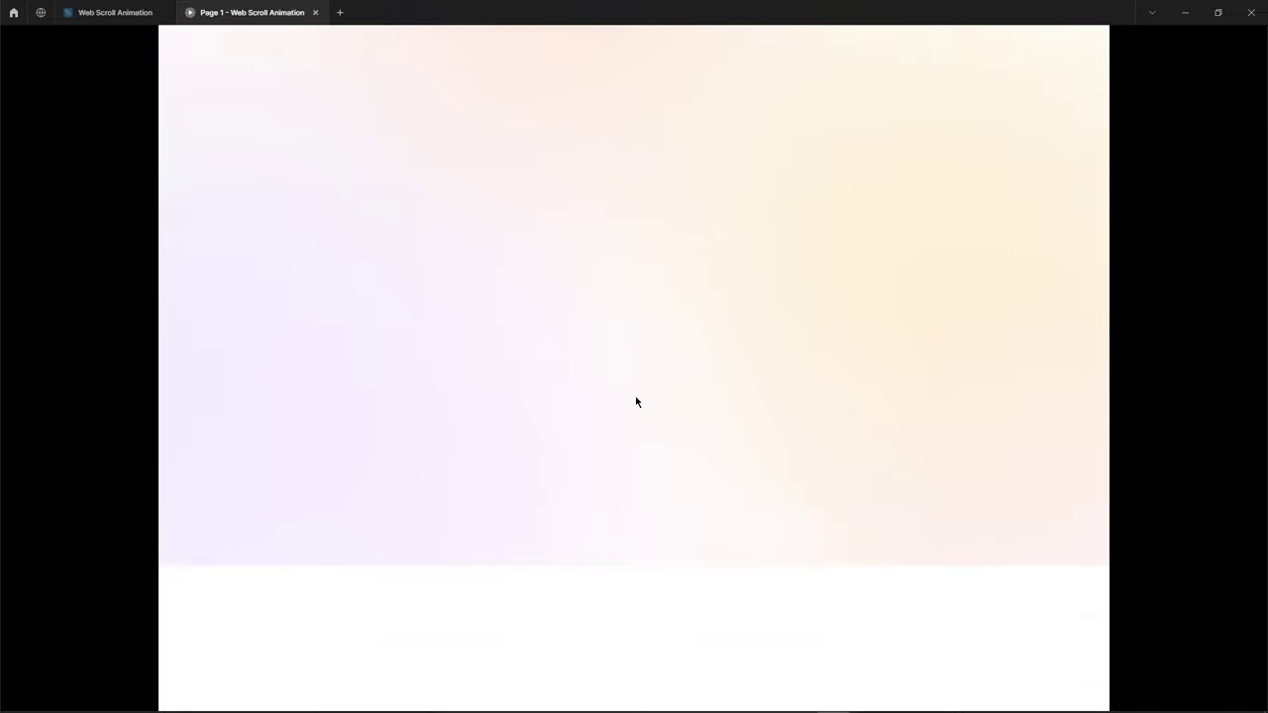
scroll(634, 400, "down", 5)
scroll(634, 386, "down", 3)
scroll(631, 347, "down", 5)
scroll(630, 340, "down", 2)
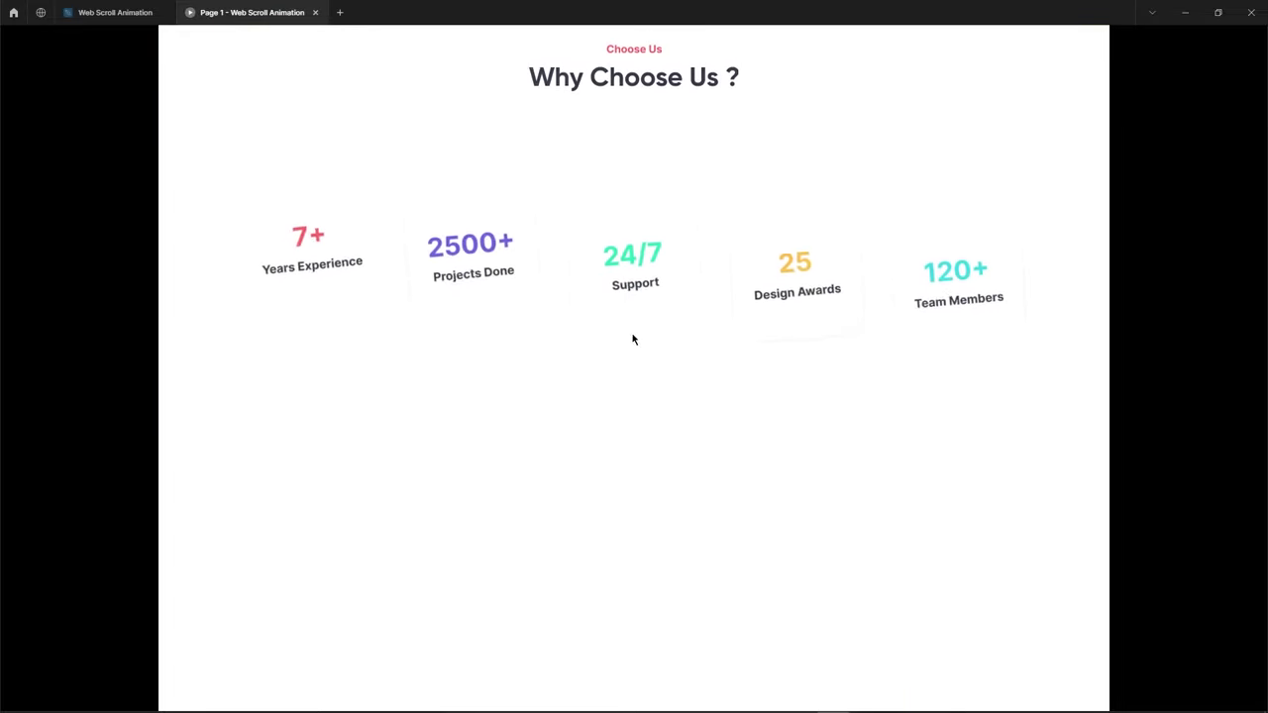
scroll(628, 332, "down", 3)
scroll(628, 329, "down", 3)
scroll(629, 329, "down", 3)
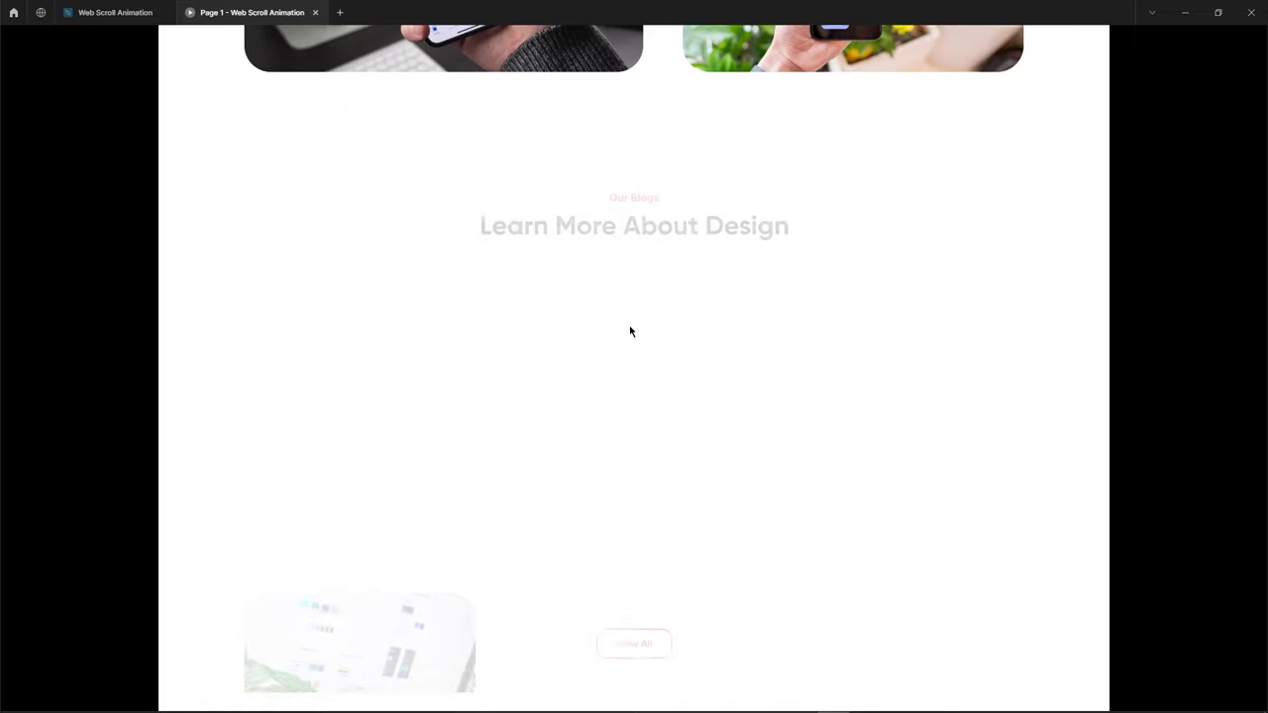
scroll(629, 327, "down", 1)
scroll(630, 331, "down", 3)
scroll(630, 331, "down", 5)
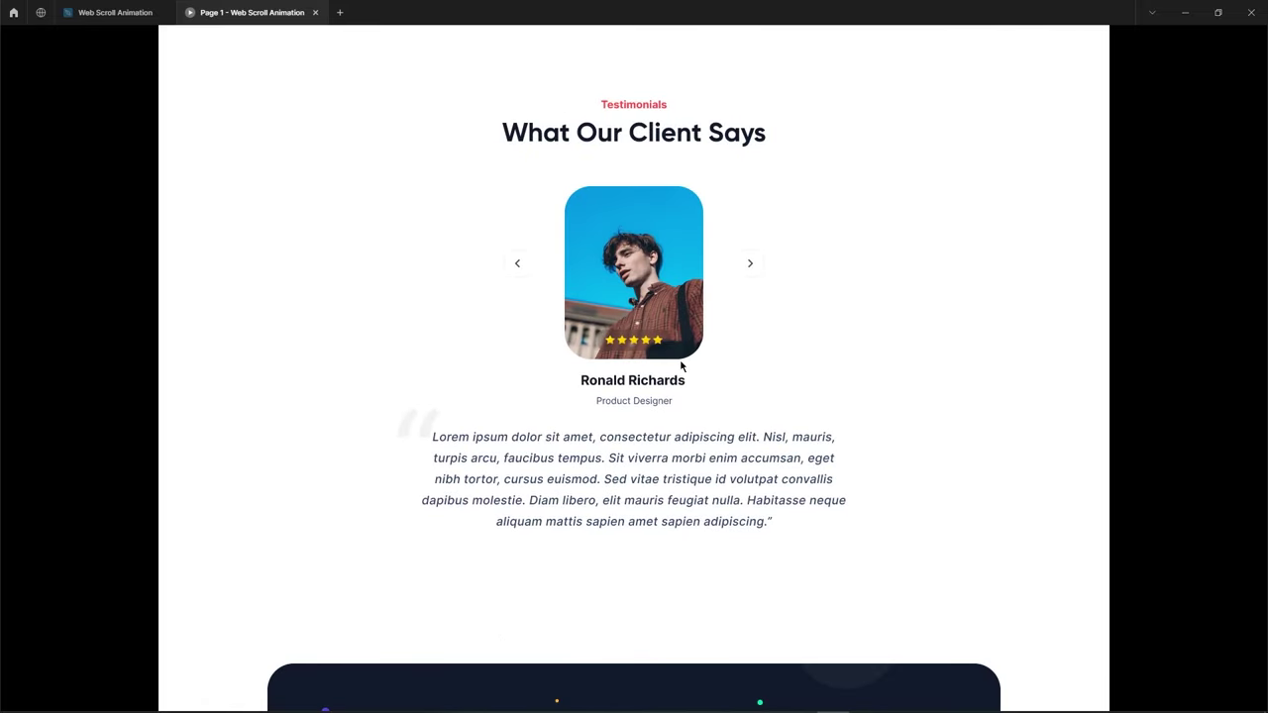
Restart the prototype from the top, scroll through it again, and go back to the design file.
key("F5")
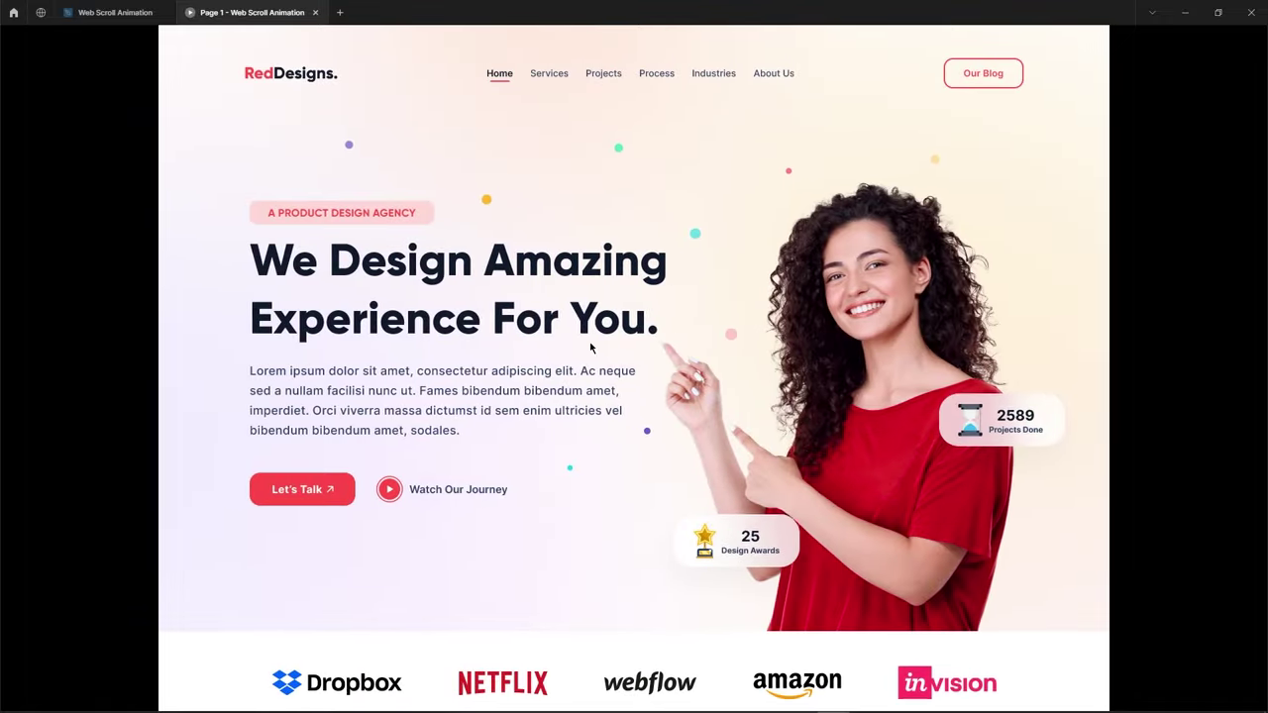
scroll(634, 321, "down", 5)
scroll(606, 321, "down", 5)
scroll(609, 321, "down", 5)
scroll(614, 327, "down", 5)
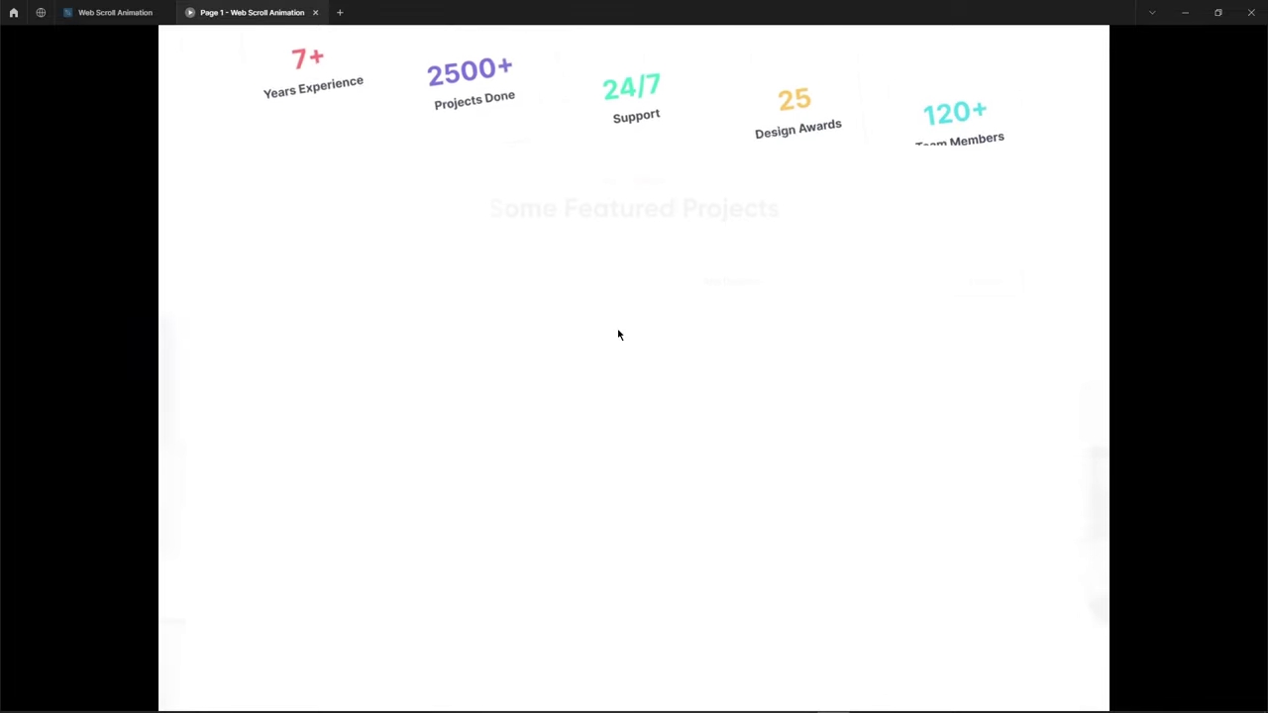
scroll(616, 331, "down", 5)
scroll(618, 332, "down", 3)
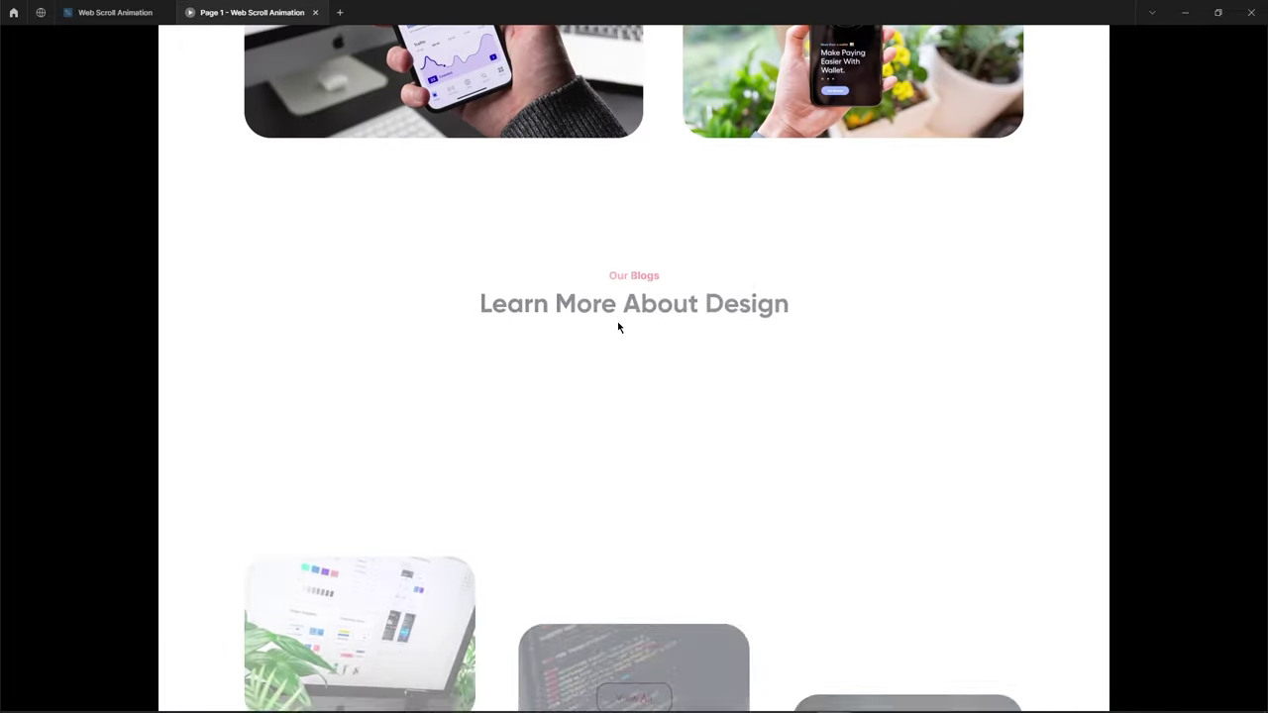
scroll(617, 327, "down", 2)
scroll(617, 327, "down", 3)
scroll(618, 327, "down", 3)
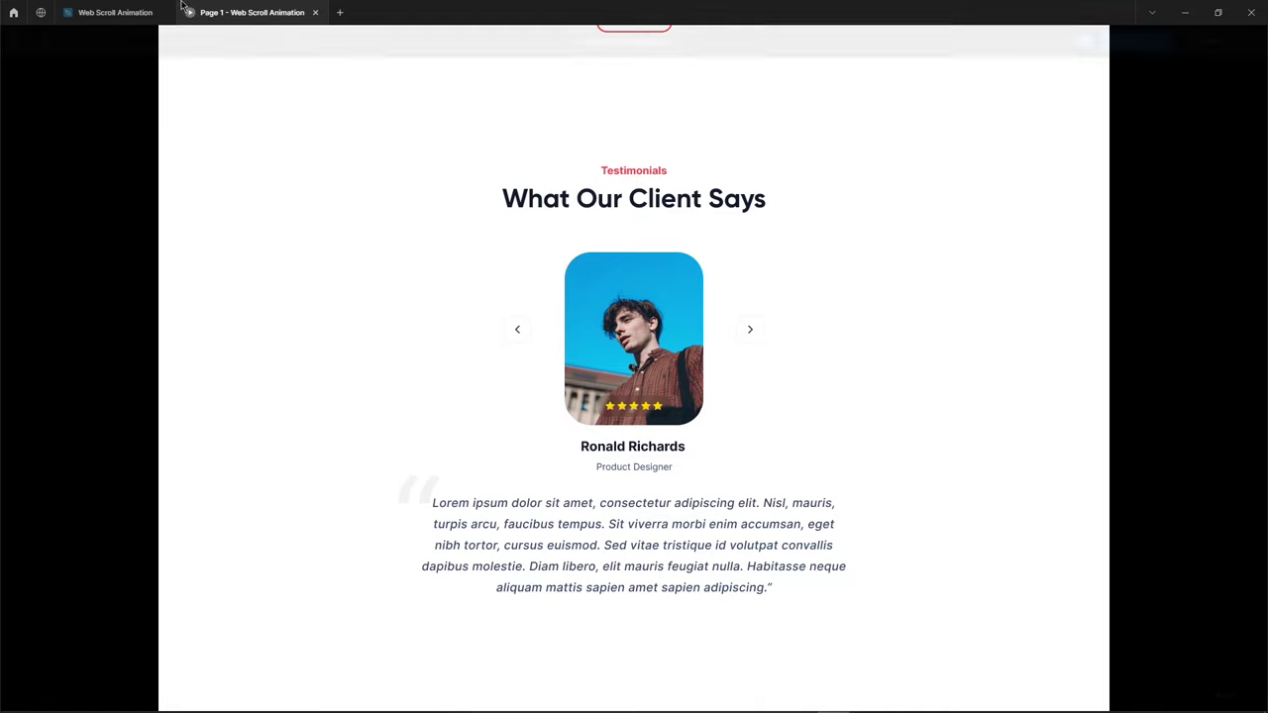
left_click(127, 14)
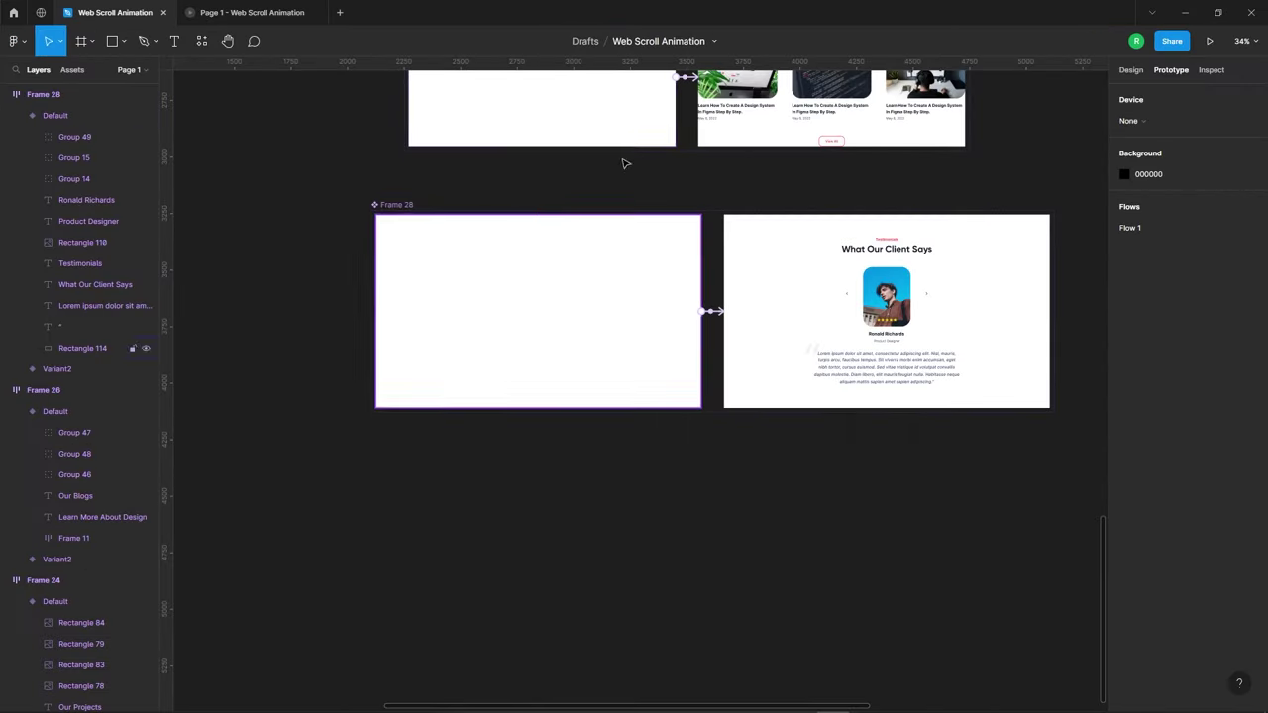
Frame the Let's Craft Brilliance Together. banner layers into a new 1110 × 252 Frame 30.
scroll(627, 164, "down", 3, "ctrl")
scroll(648, 320, "up", 1)
scroll(327, 166, "up", 1)
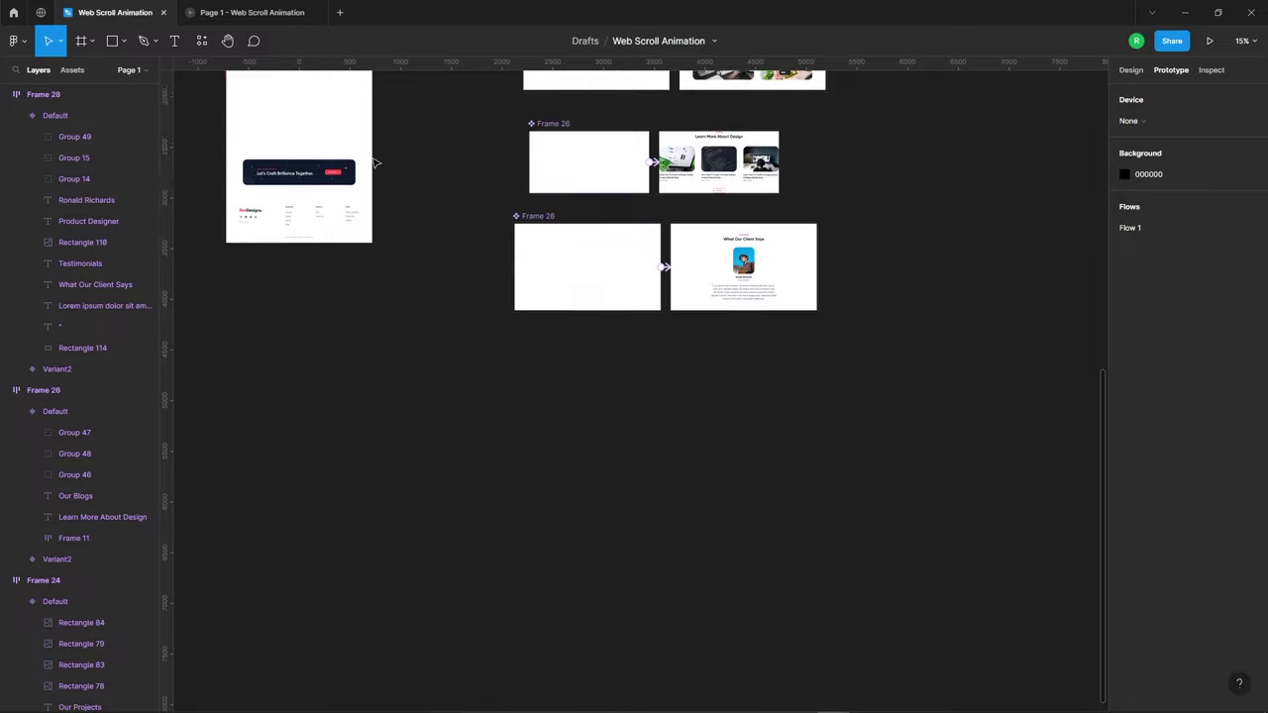
left_click(1132, 69)
scroll(878, 328, "down", 1, "ctrl")
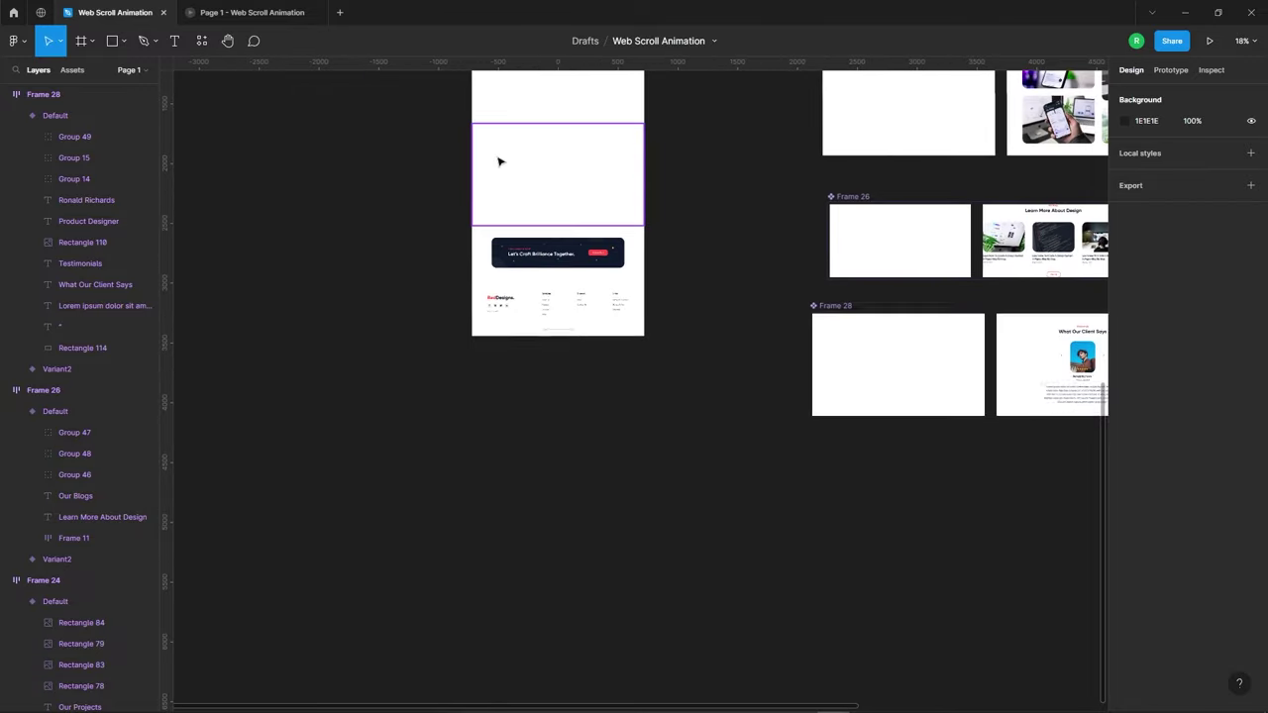
scroll(501, 161, "up", 4, "ctrl")
scroll(616, 272, "up", 2, "ctrl")
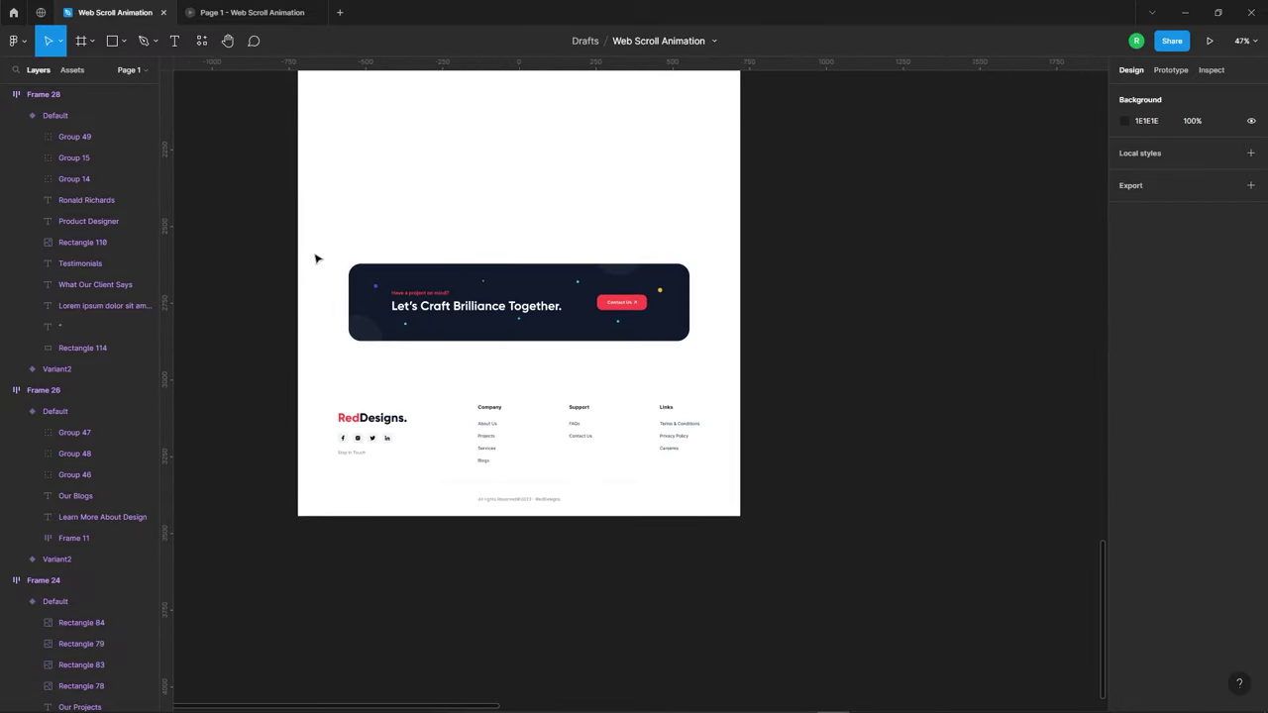
left_click_drag(325, 259, 702, 362)
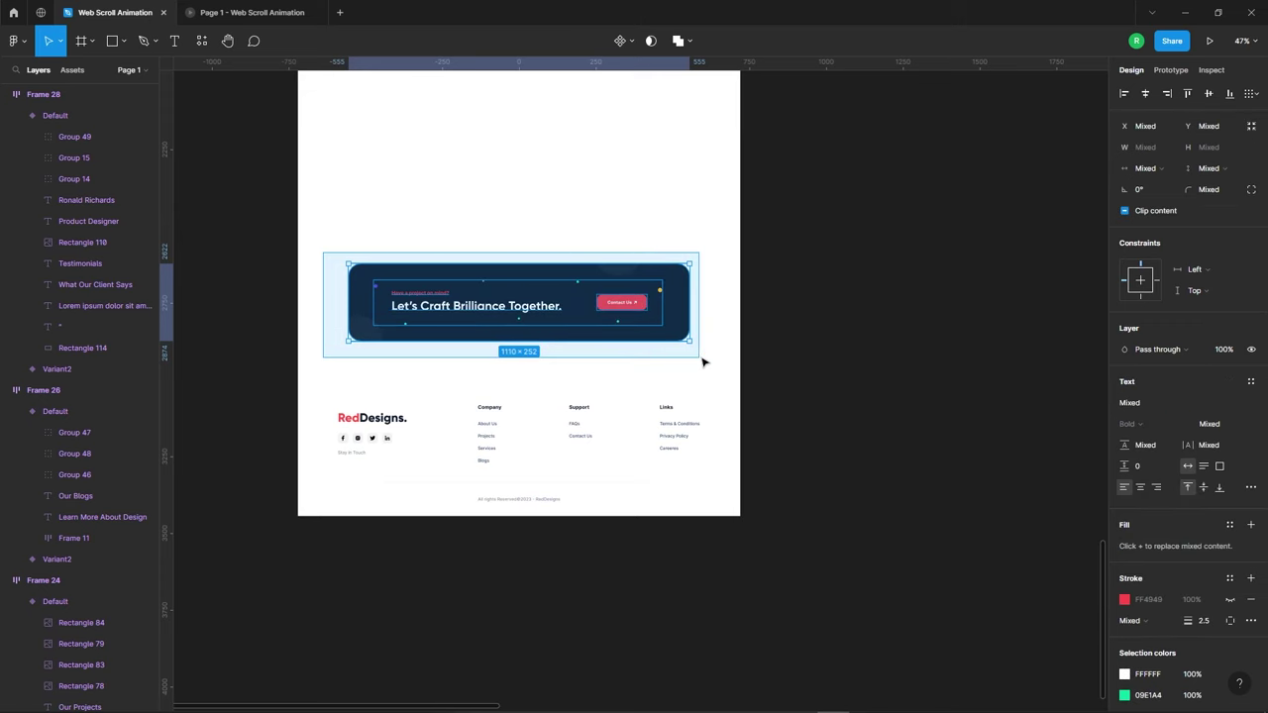
right_click(544, 298)
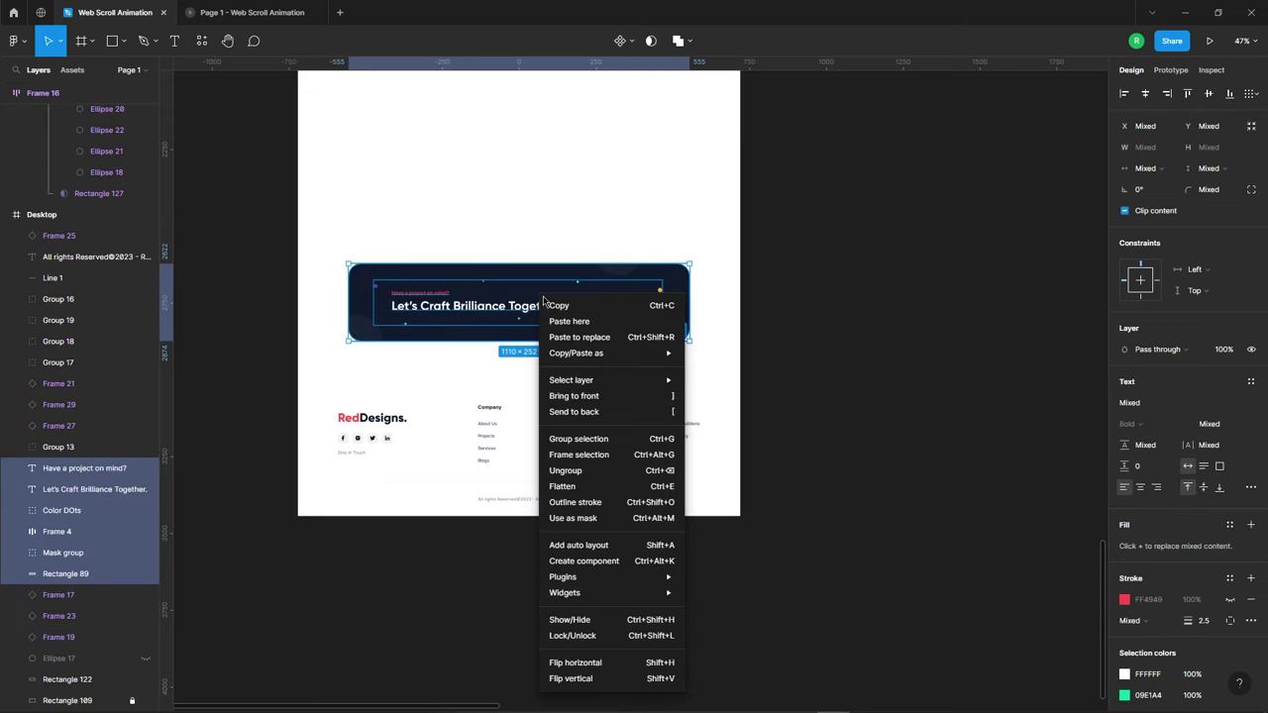
left_click(589, 458)
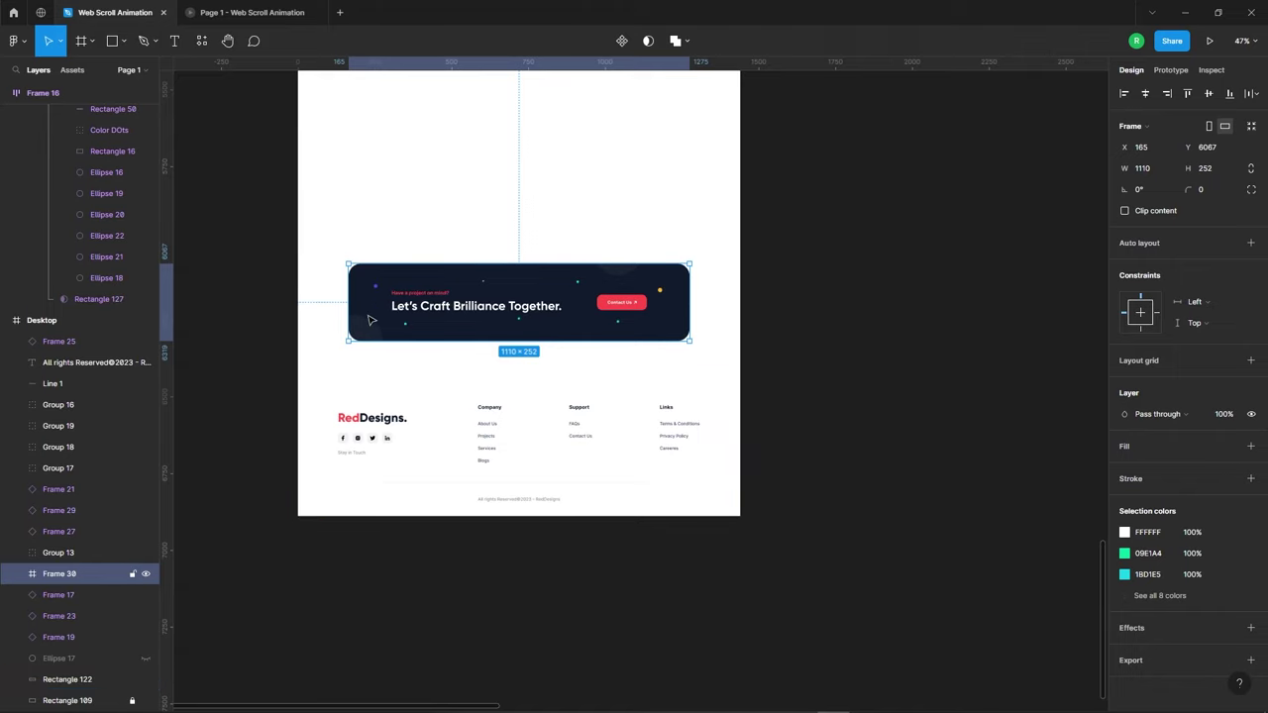
scroll(235, 273, "down", 3)
scroll(297, 302, "down", 3)
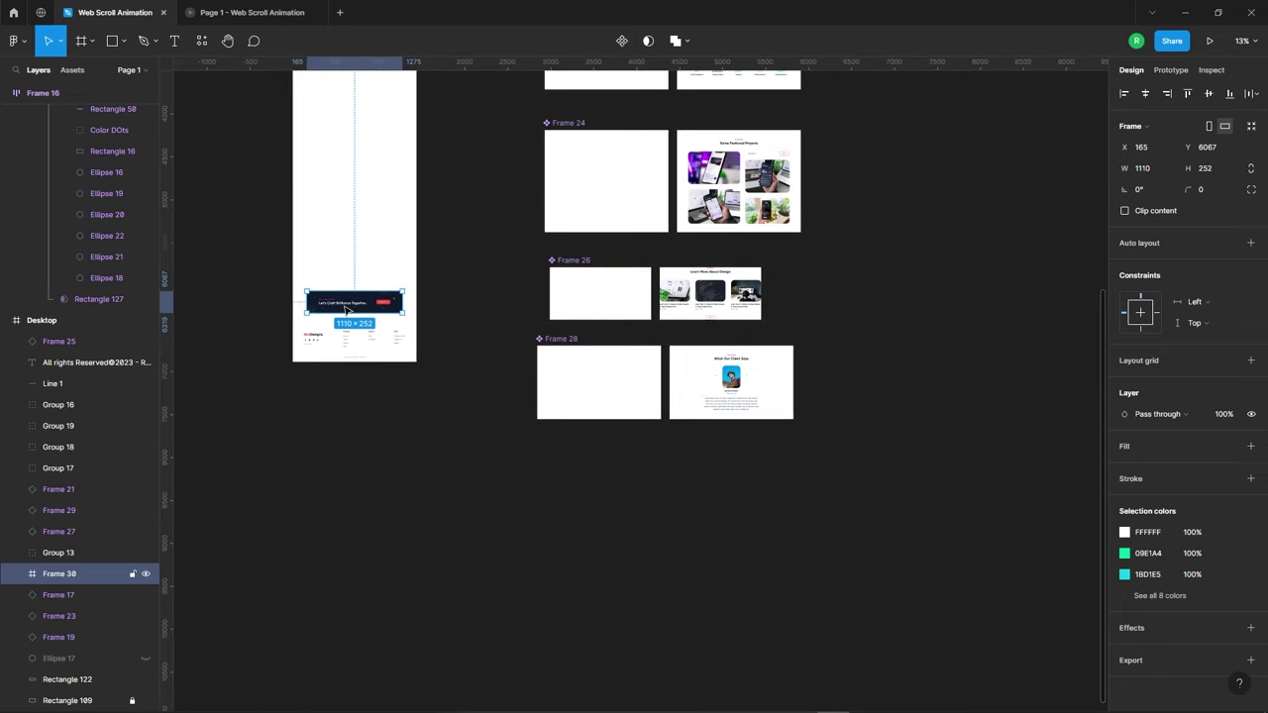
Make the banner Frame 30 a component and duplicate it, leaving Frame 31 in Desktop.
right_click(339, 295)
left_click(391, 575)
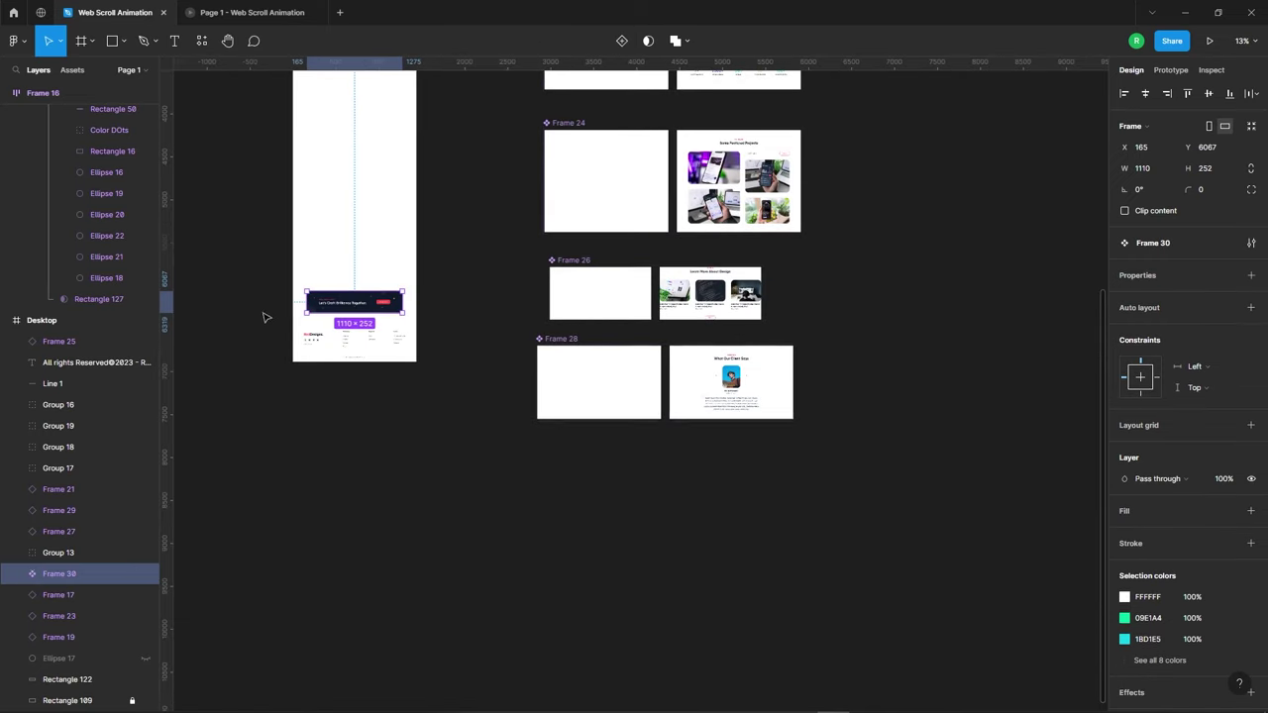
scroll(282, 307, "up", 3)
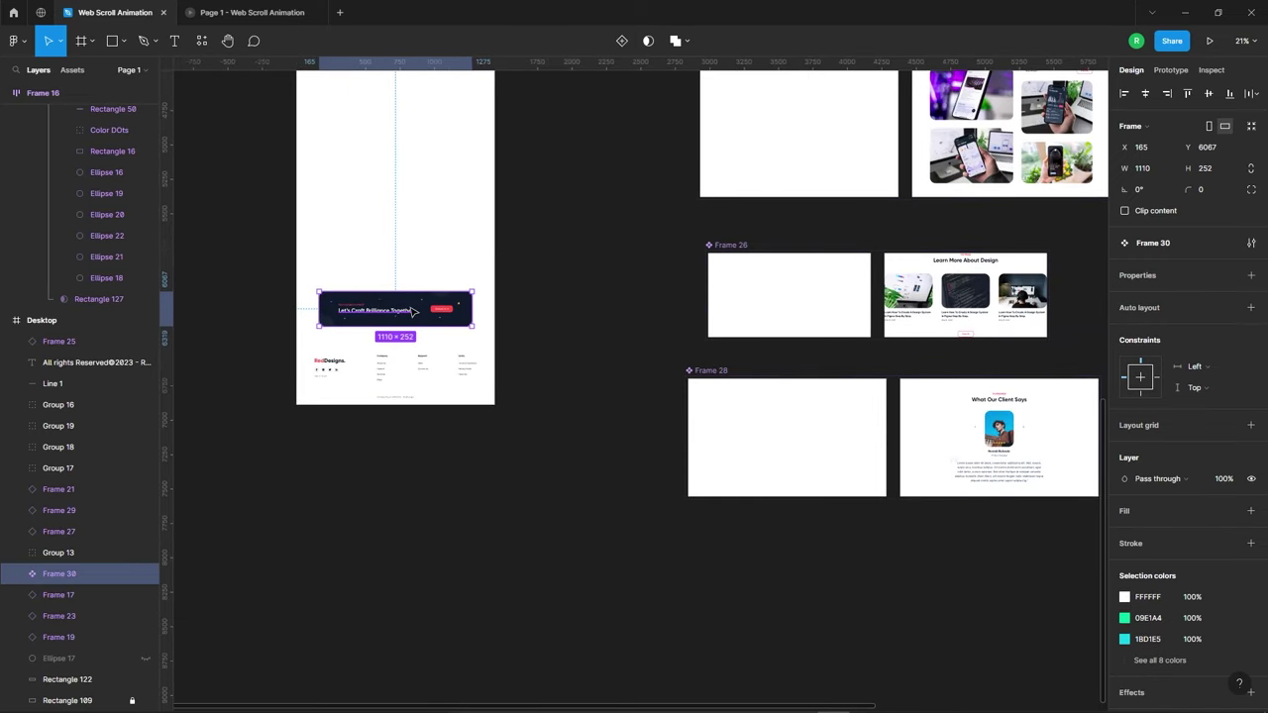
key("ctrl+d")
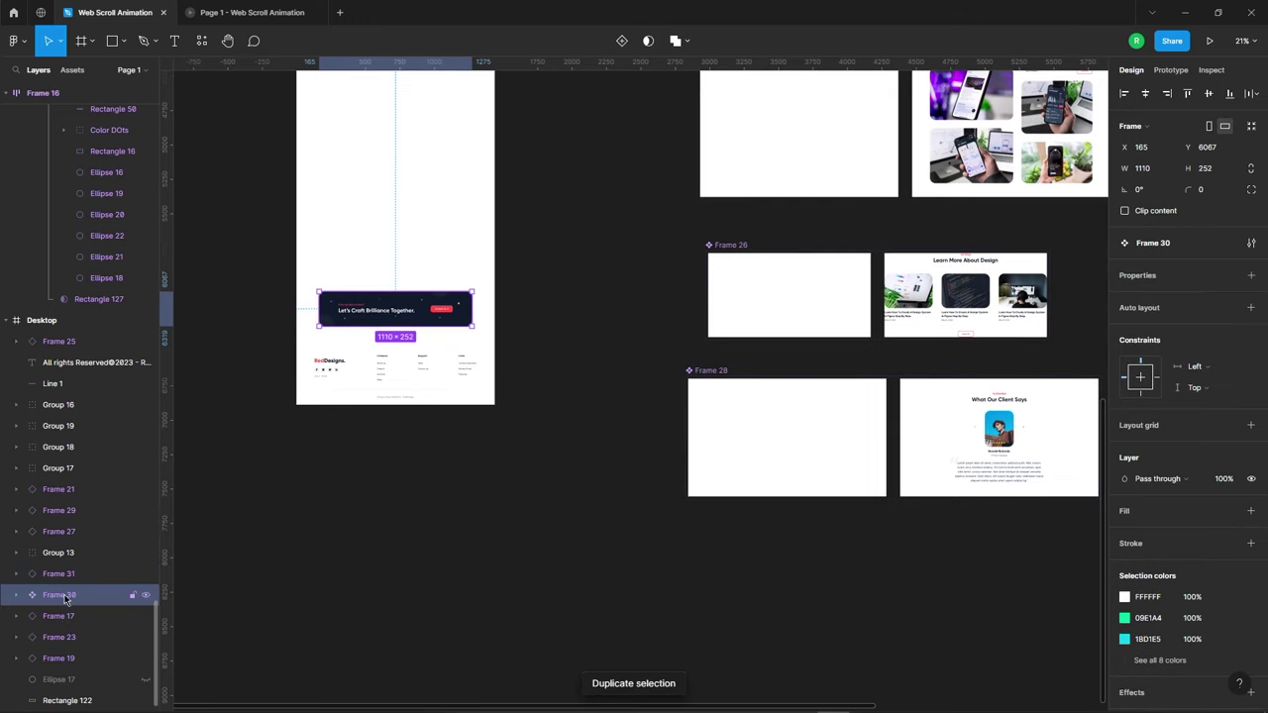
scroll(65, 580, "down", 2)
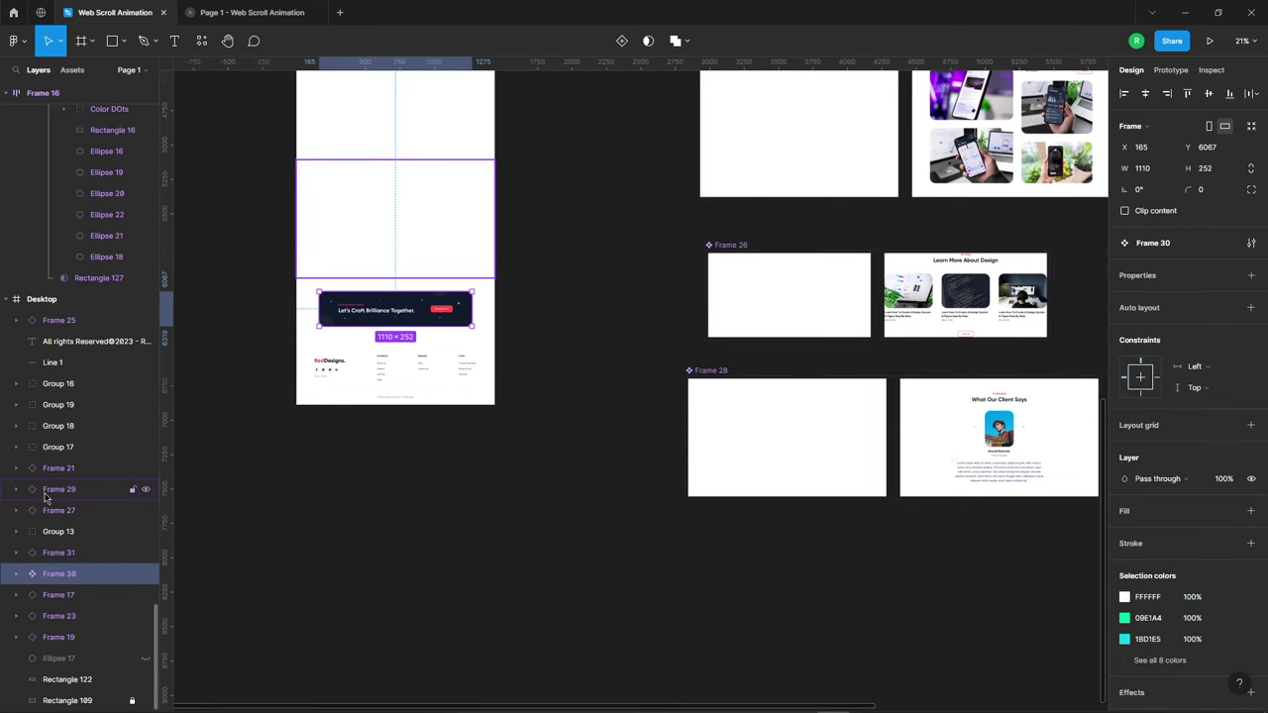
Move the Frame 30 component out of Desktop and place it beneath the testimonials component.
left_click_drag(100, 578, 446, 597)
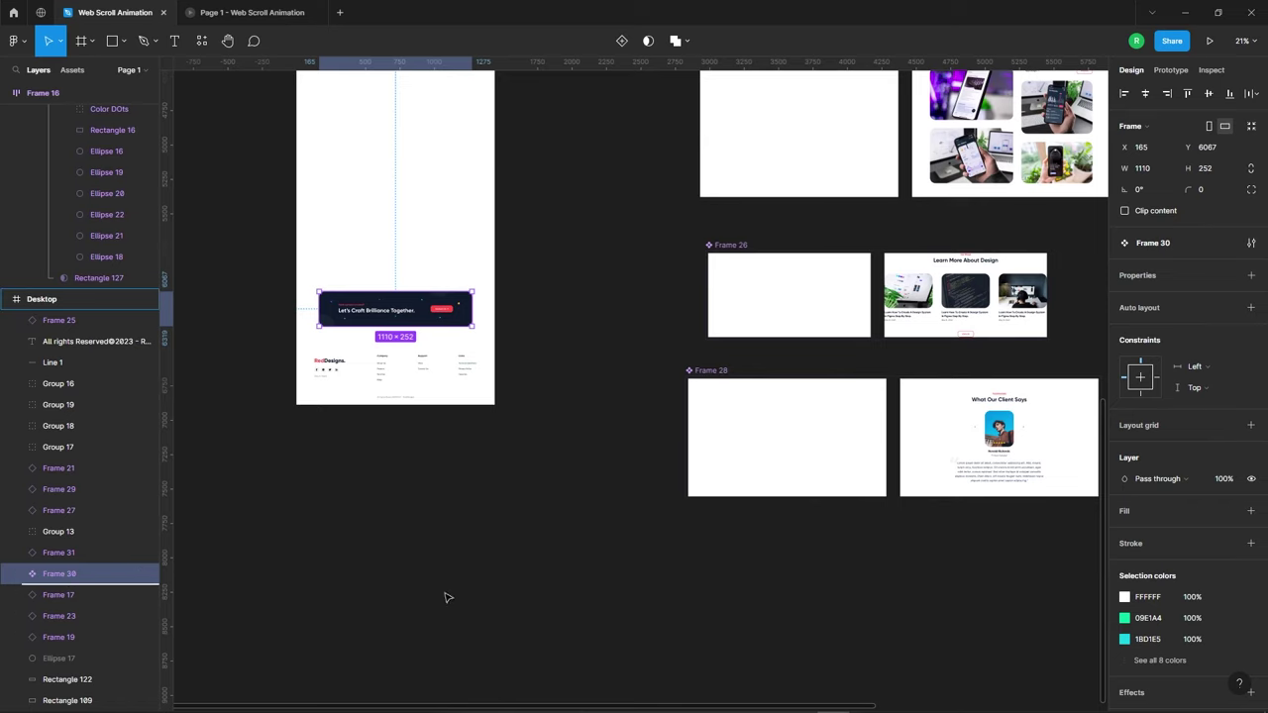
left_click_drag(95, 581, 97, 580)
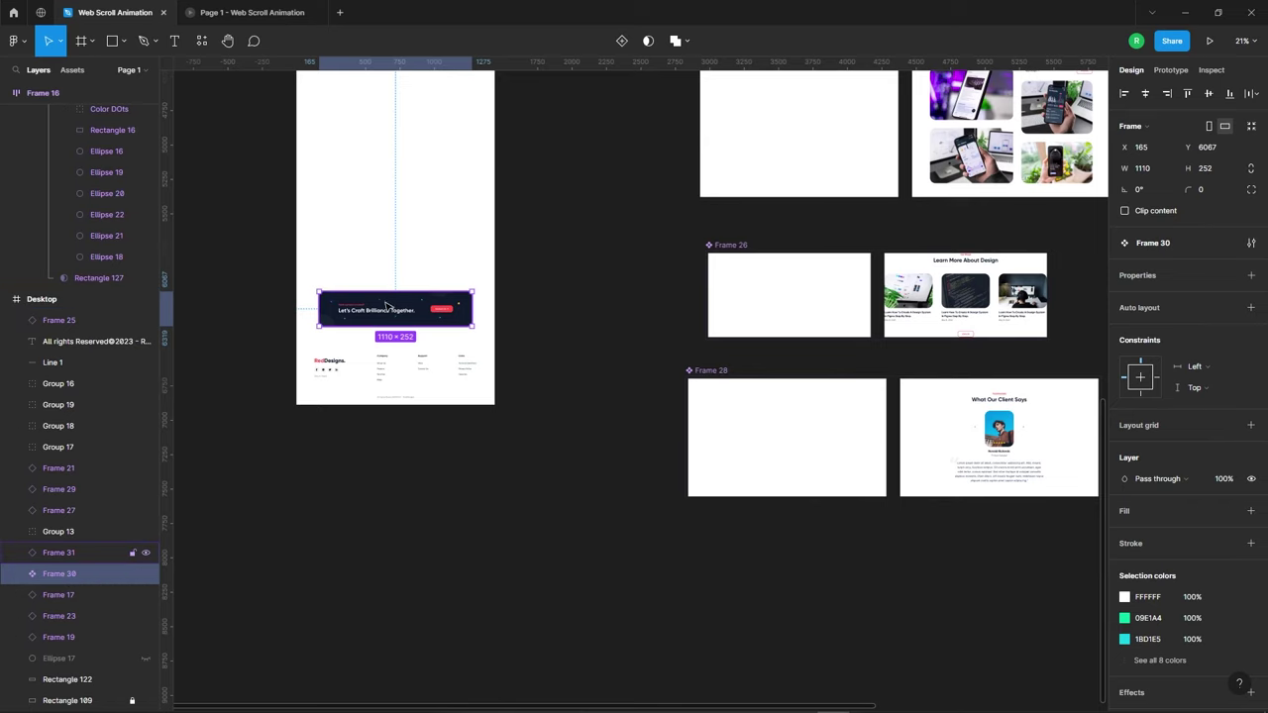
left_click_drag(386, 307, 749, 564)
scroll(617, 421, "up", 2)
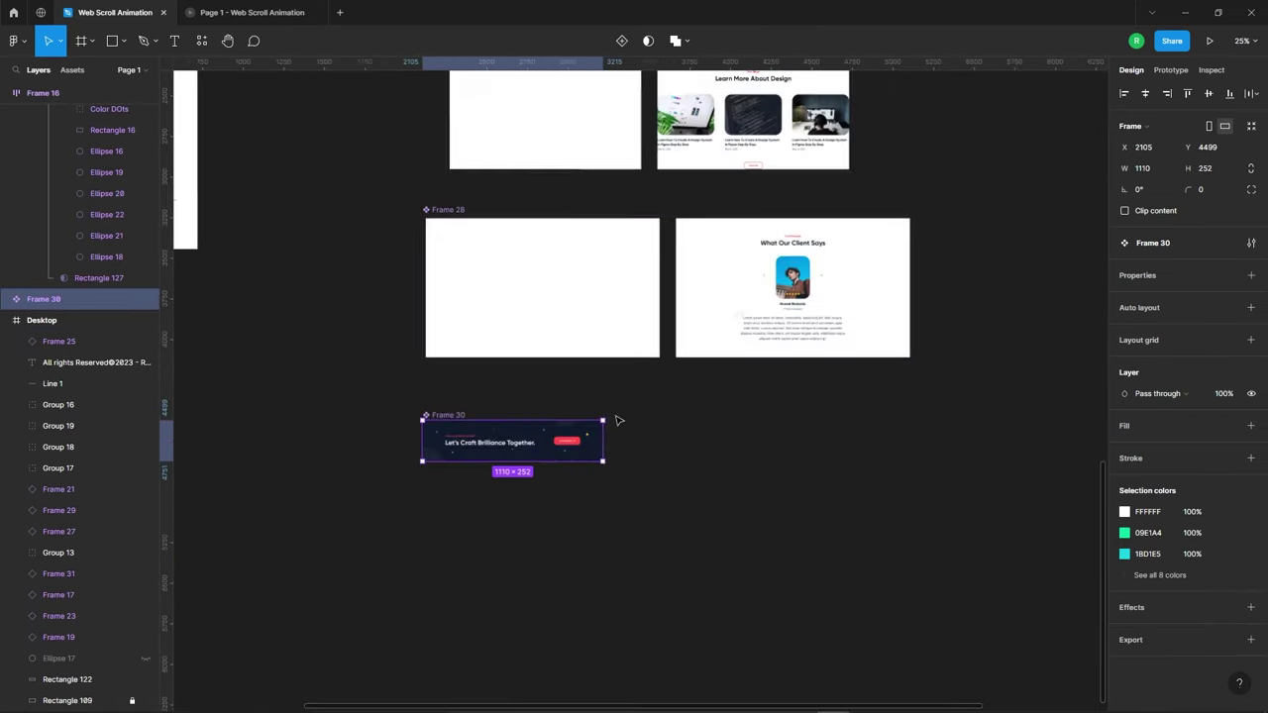
scroll(518, 430, "up", 1)
left_click(739, 489)
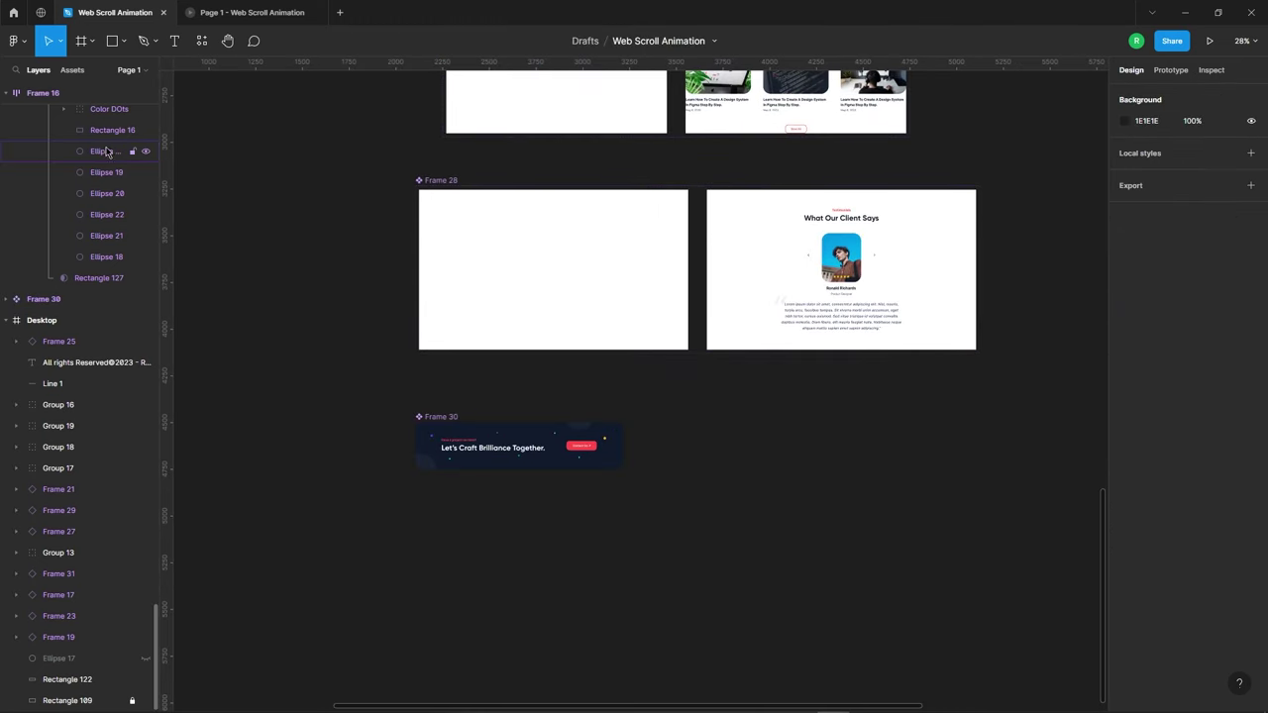
left_click_drag(493, 447, 538, 453)
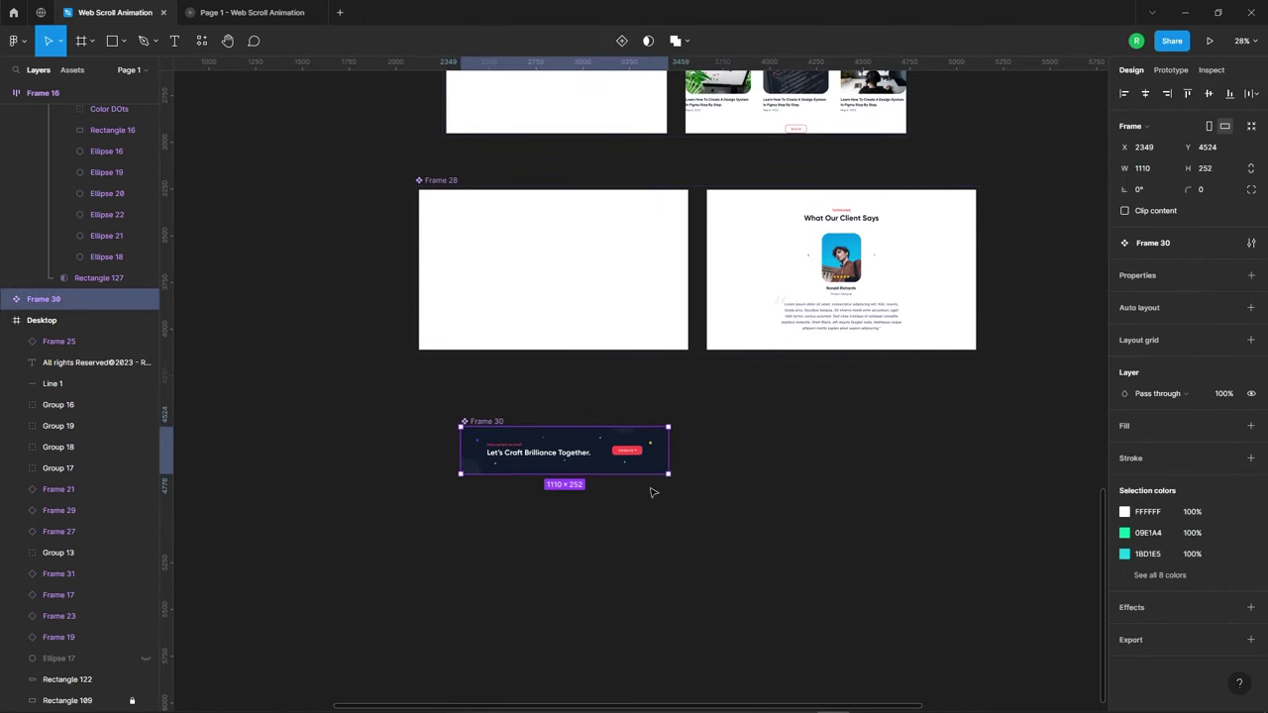
scroll(476, 503, "up", 3)
scroll(471, 481, "up", 2)
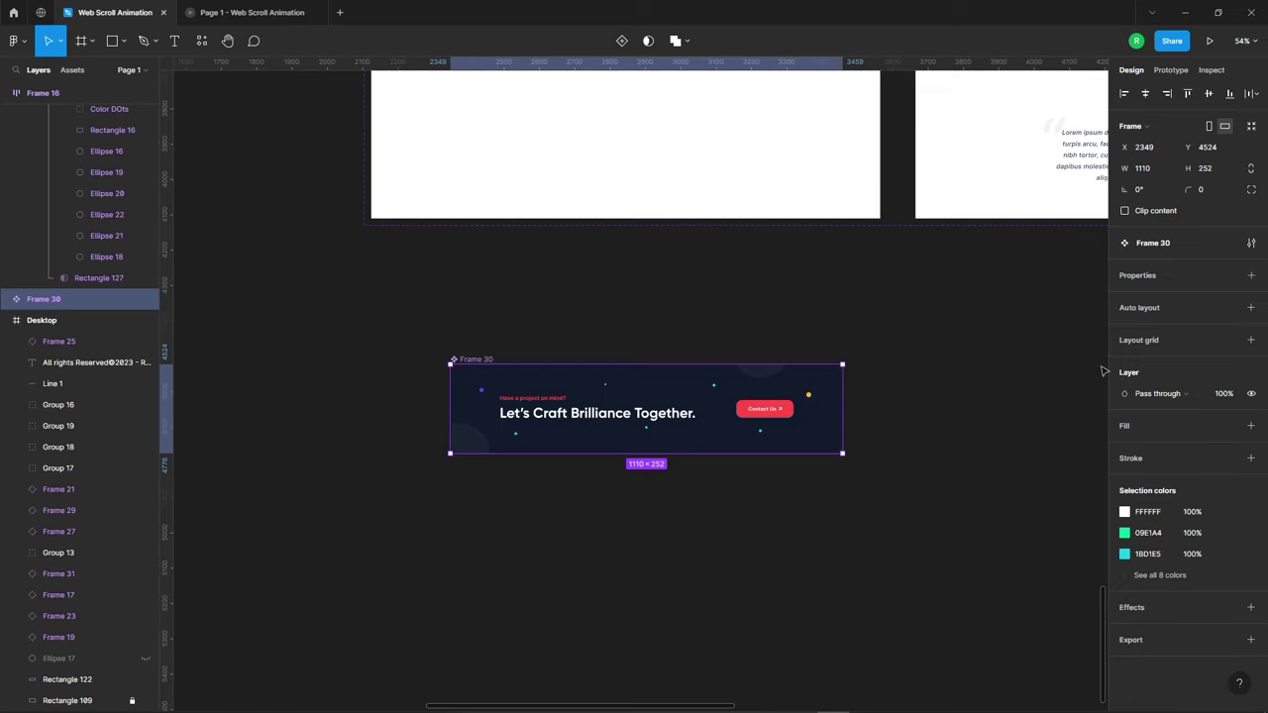
Add a variant property to Frame 30 and duplicate Default into Variant2.
left_click(1251, 276)
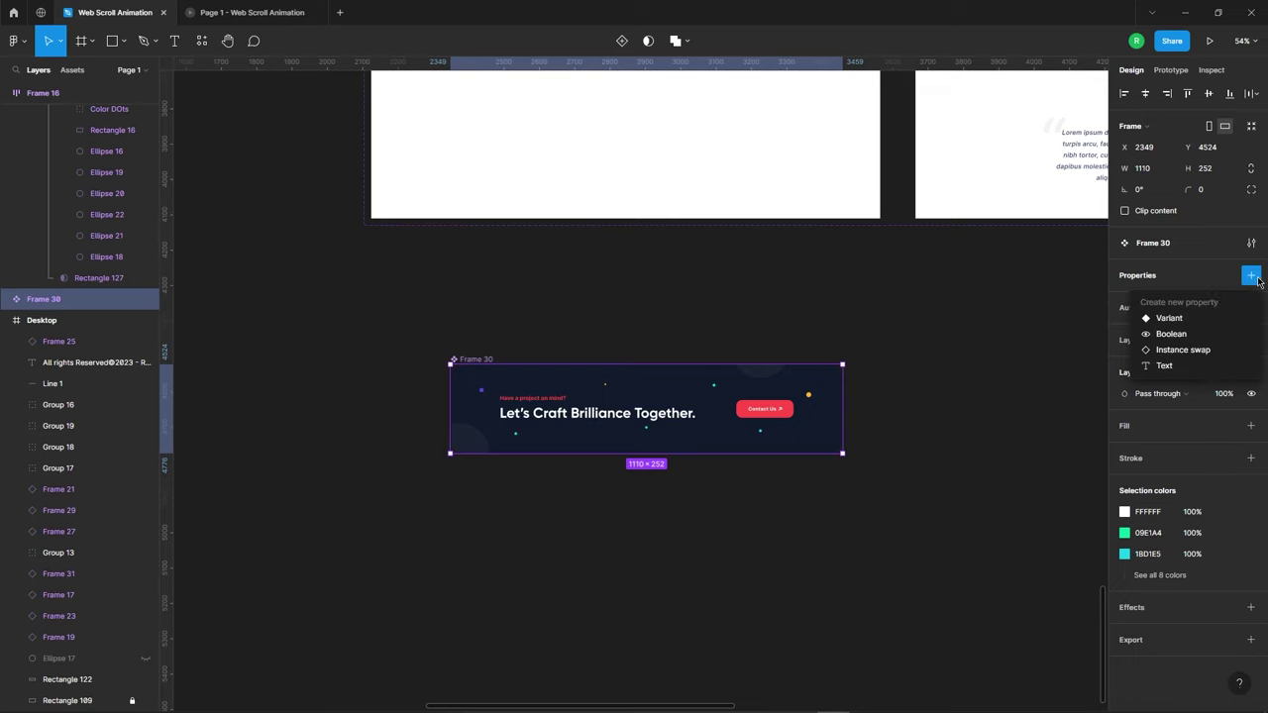
left_click(1159, 318)
left_click(711, 442)
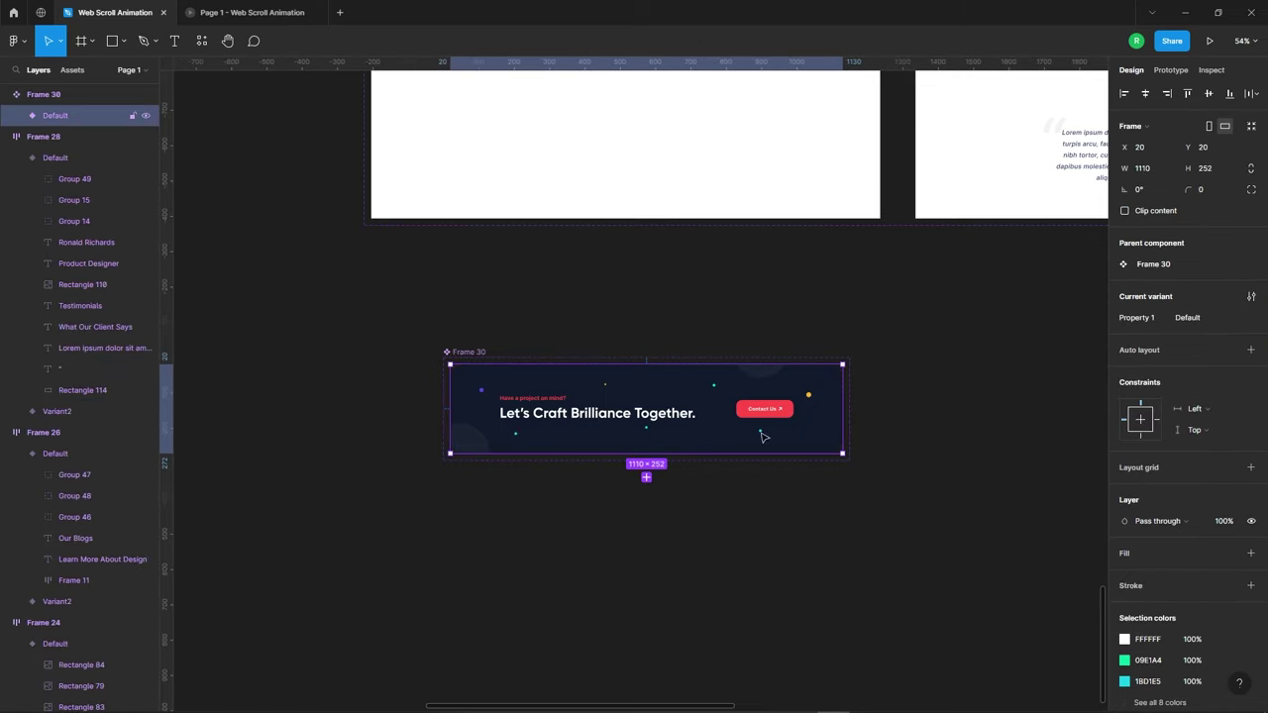
key("ctrl+d")
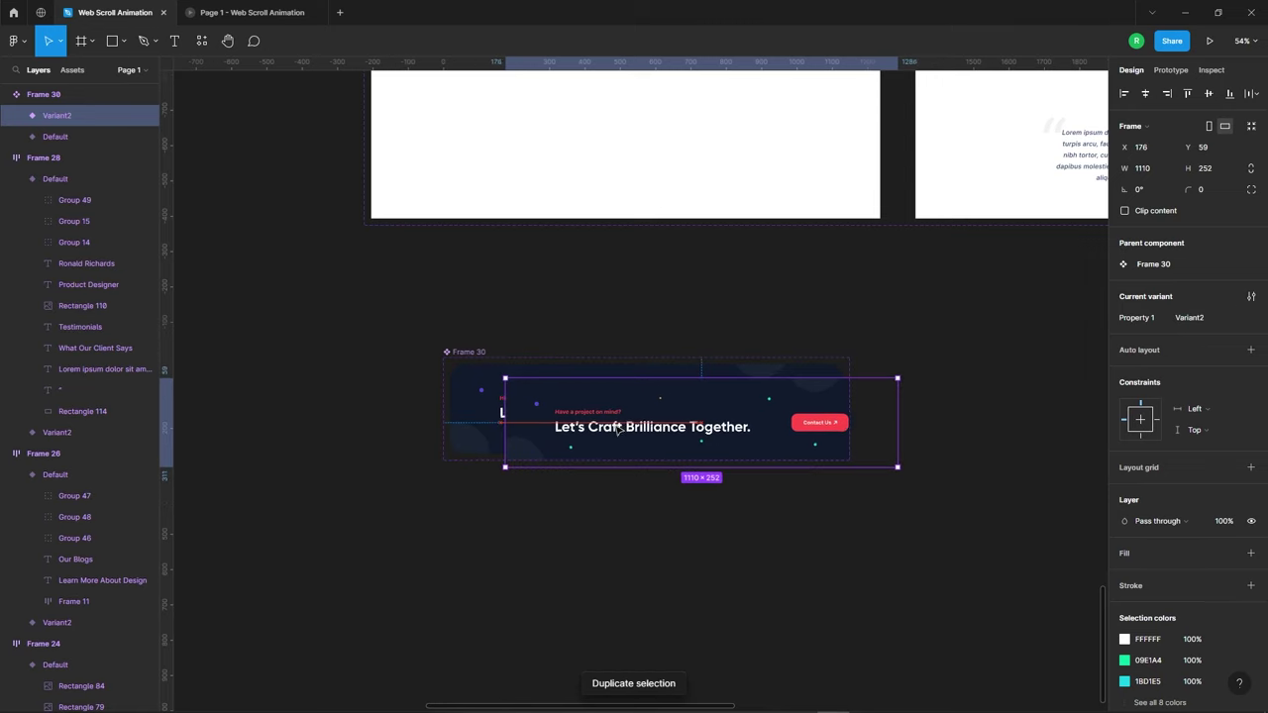
Give the variant set horizontal auto layout with a 100 gap.
left_click(473, 359)
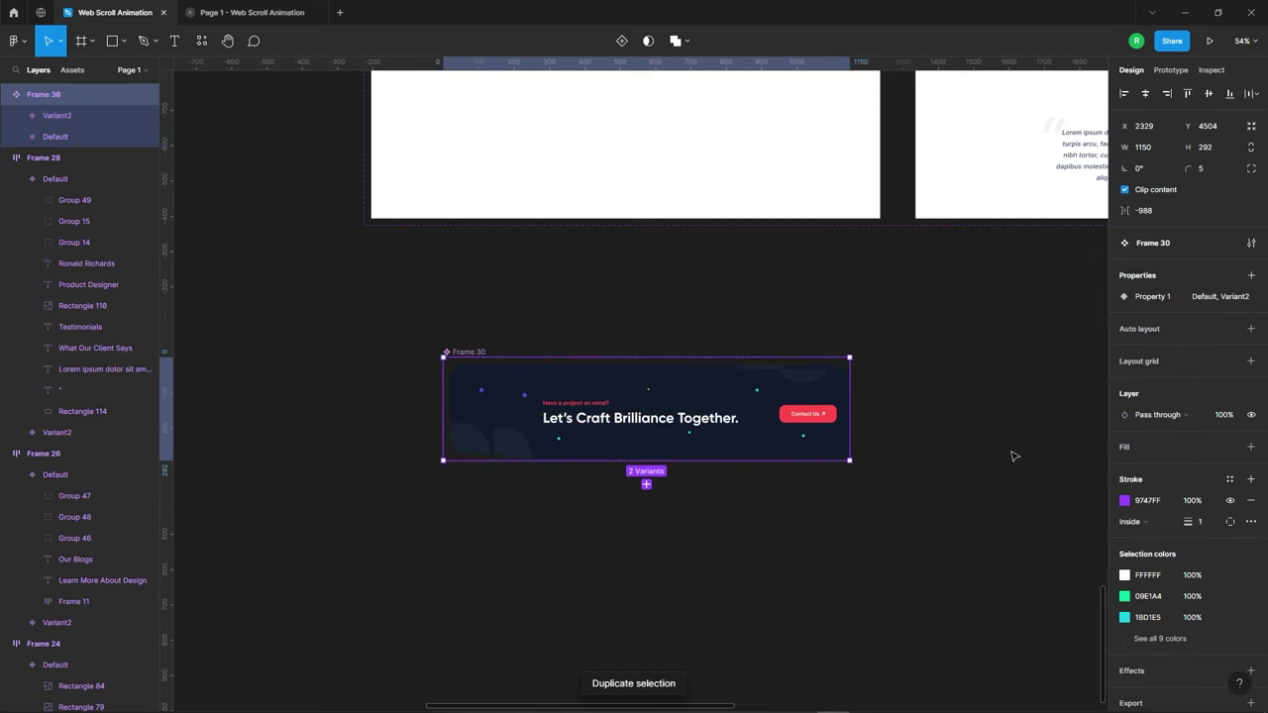
left_click(1251, 330)
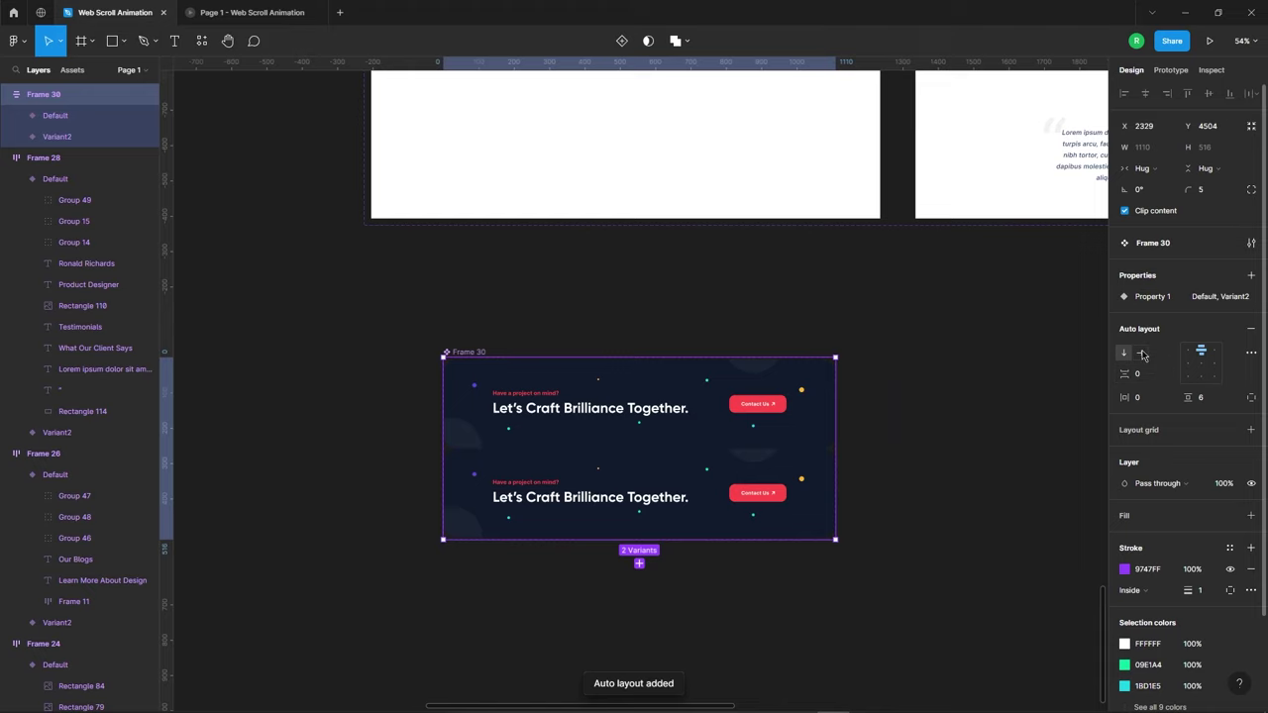
left_click(1143, 354)
left_click(1142, 381)
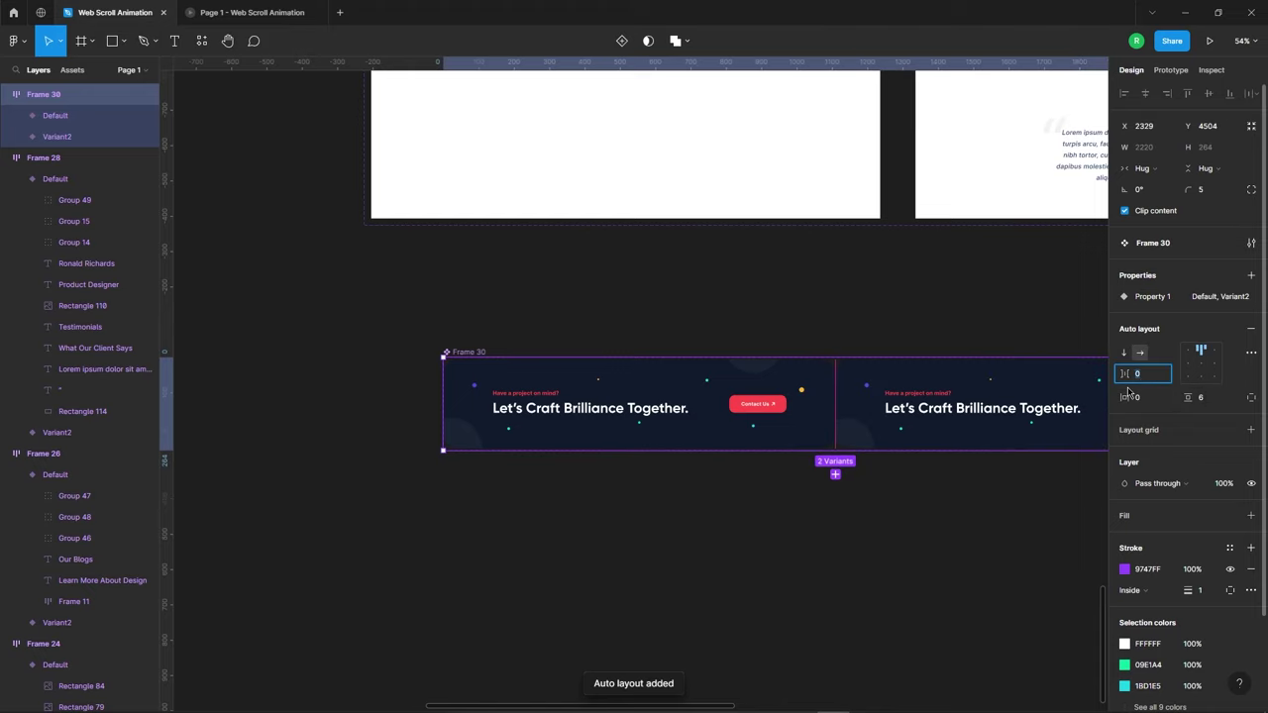
type("100")
key("Return")
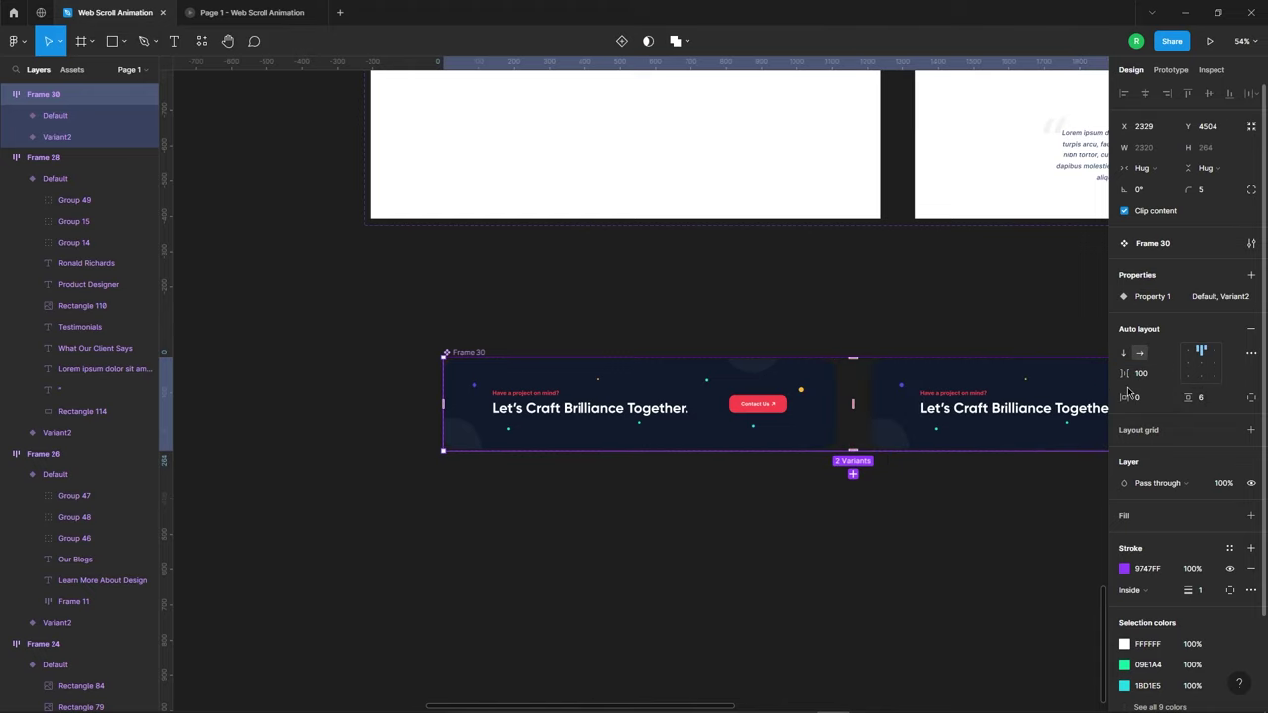
Zoom to the Default banner variant and enter its Mask group.
scroll(591, 317, "down", 3)
left_click(703, 283)
scroll(703, 284, "up", 3)
scroll(830, 329, "up", 2)
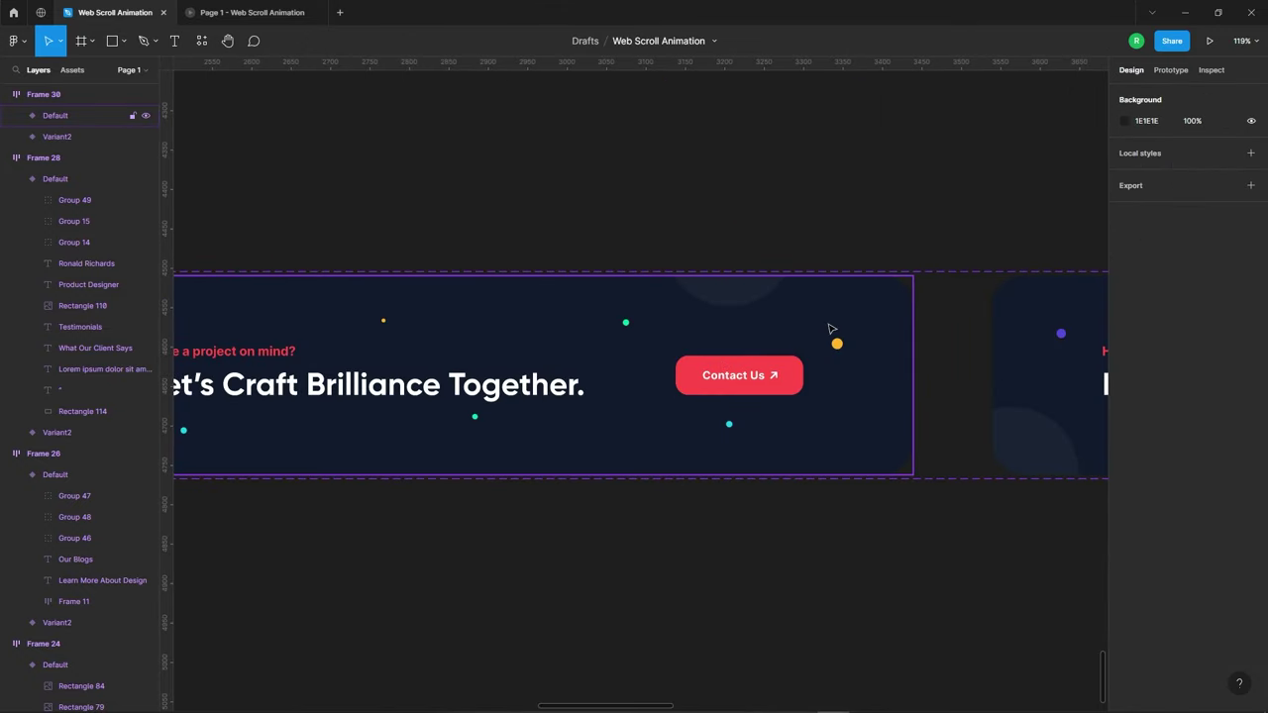
left_click(830, 329)
key("shift+2")
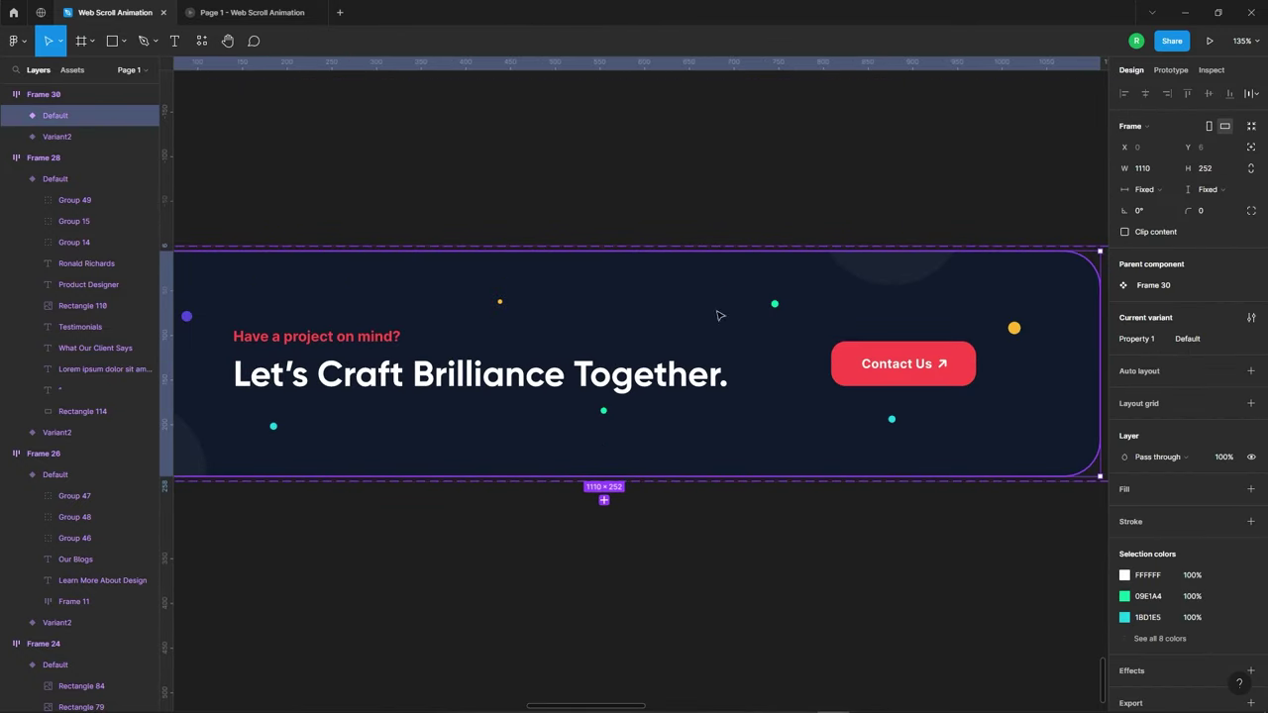
scroll(720, 315, "down", 3)
double_click(810, 294)
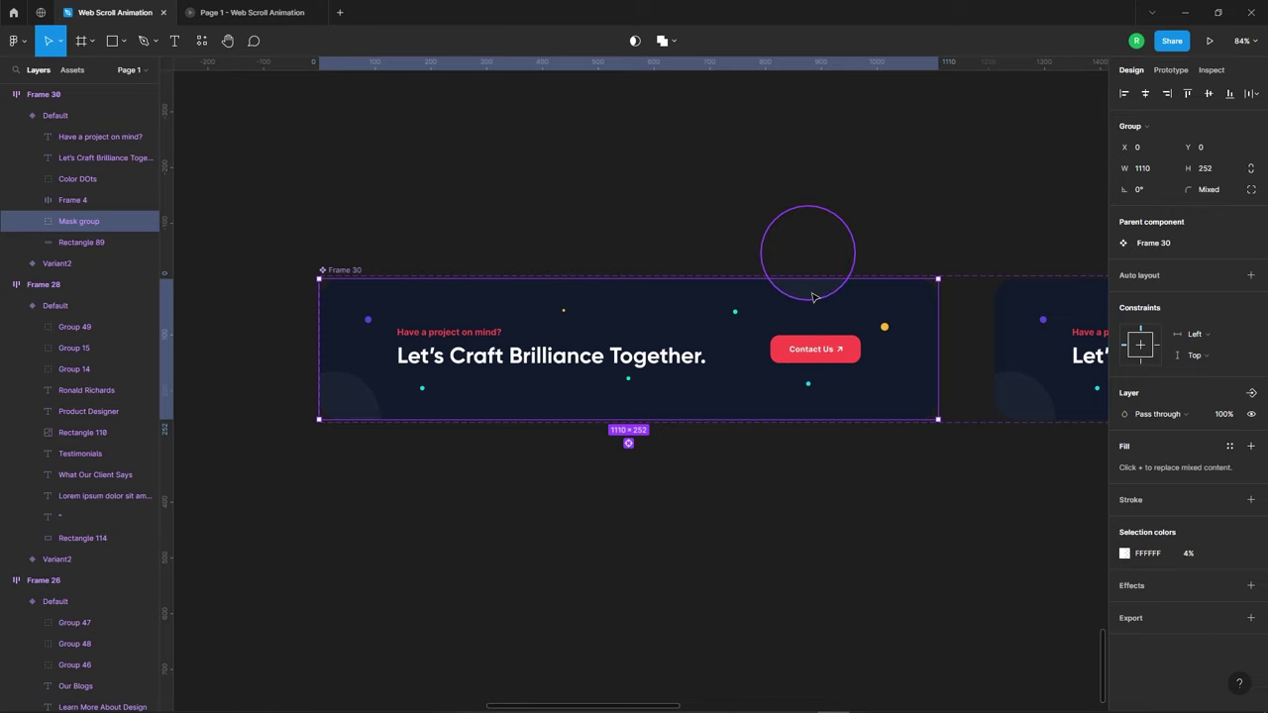
Push Ellipse 25 up above the banner and Ellipse 26 down below it.
double_click(813, 285)
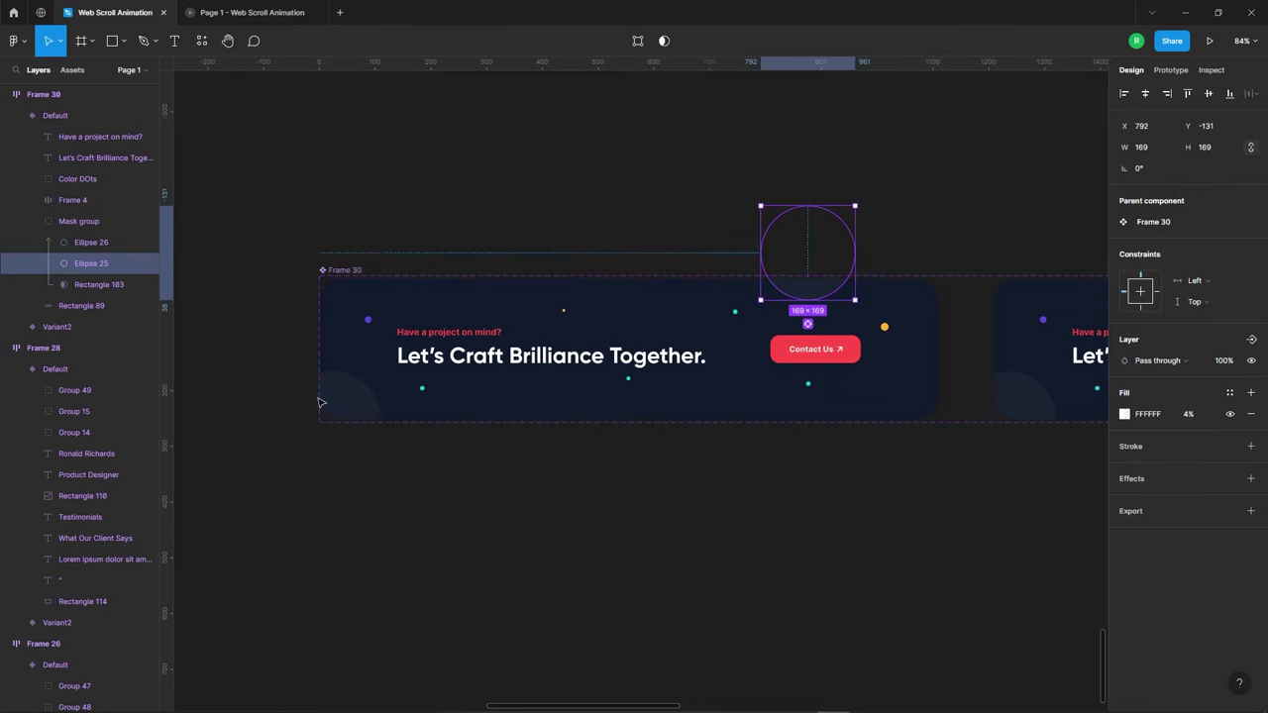
key("shift+Up")
key("shift+Up")
key("shift+Up")
key("shift+Up")
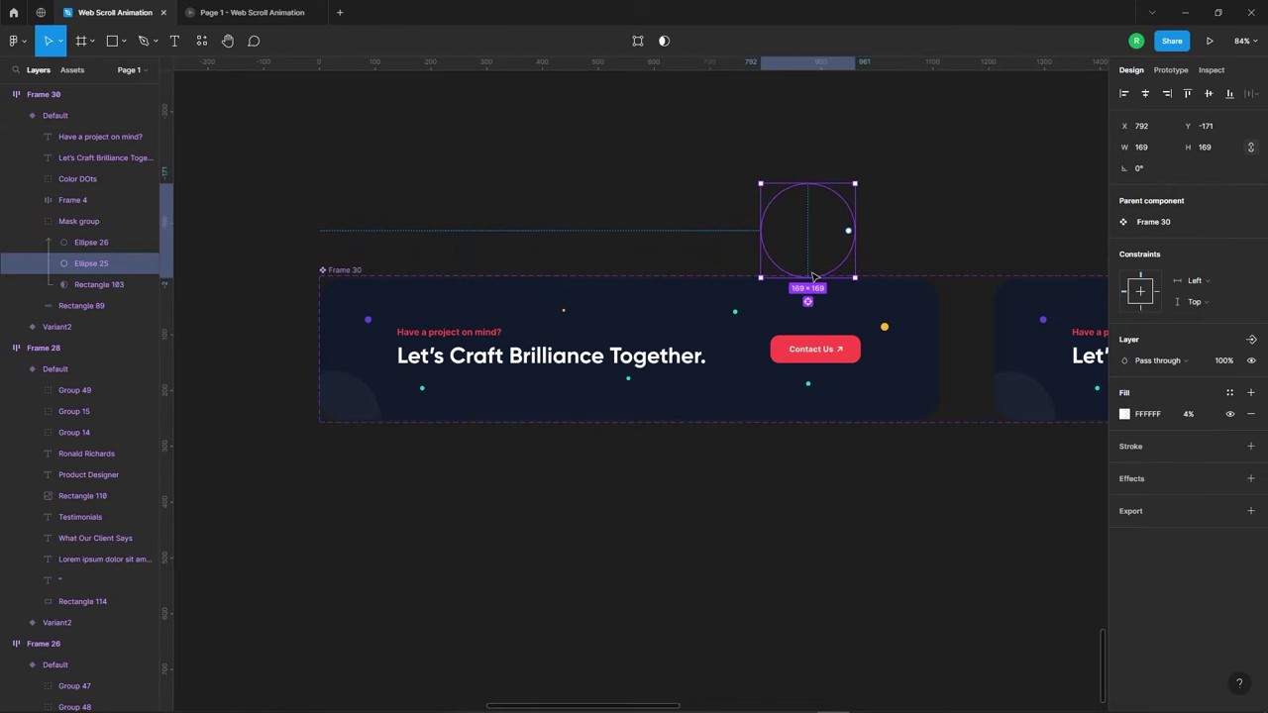
key("shift+Up")
left_click(335, 390)
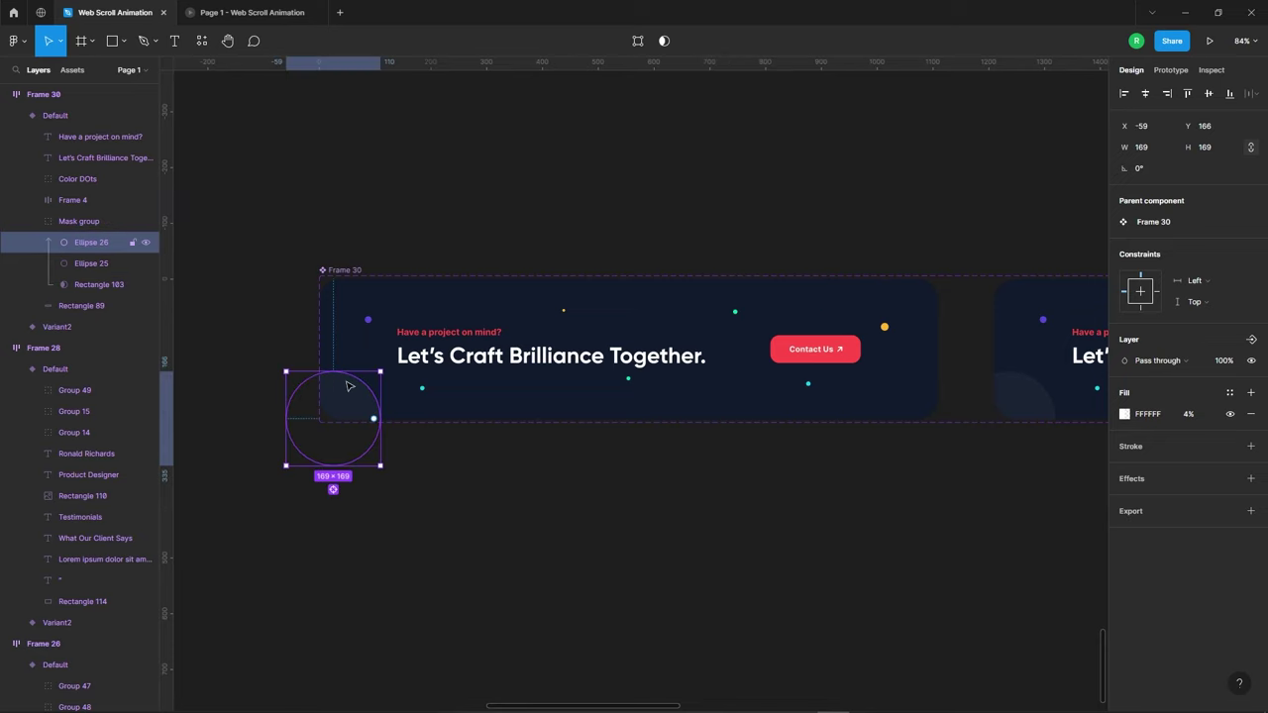
key("shift+Down")
key("shift+Down")
key("shift+Down")
key("shift+Down")
key("shift+Down")
key("shift+Down")
key("shift+Down")
key("shift+Down")
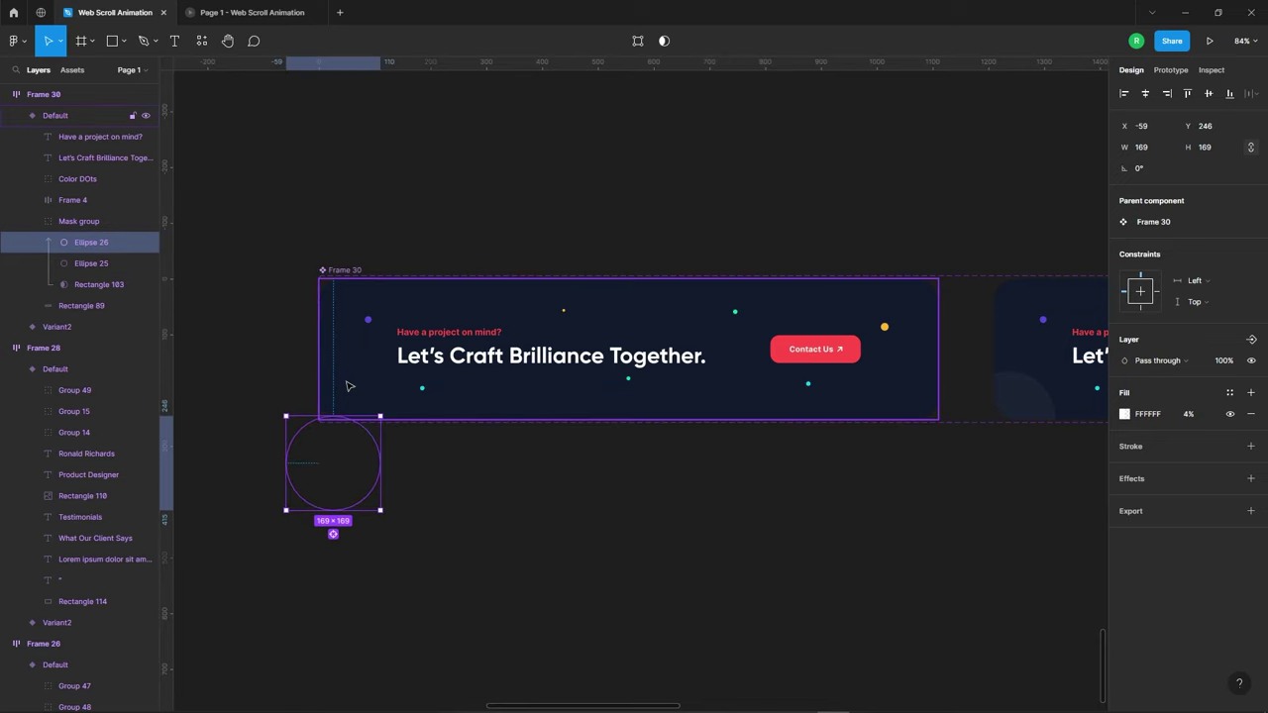
left_click(510, 227)
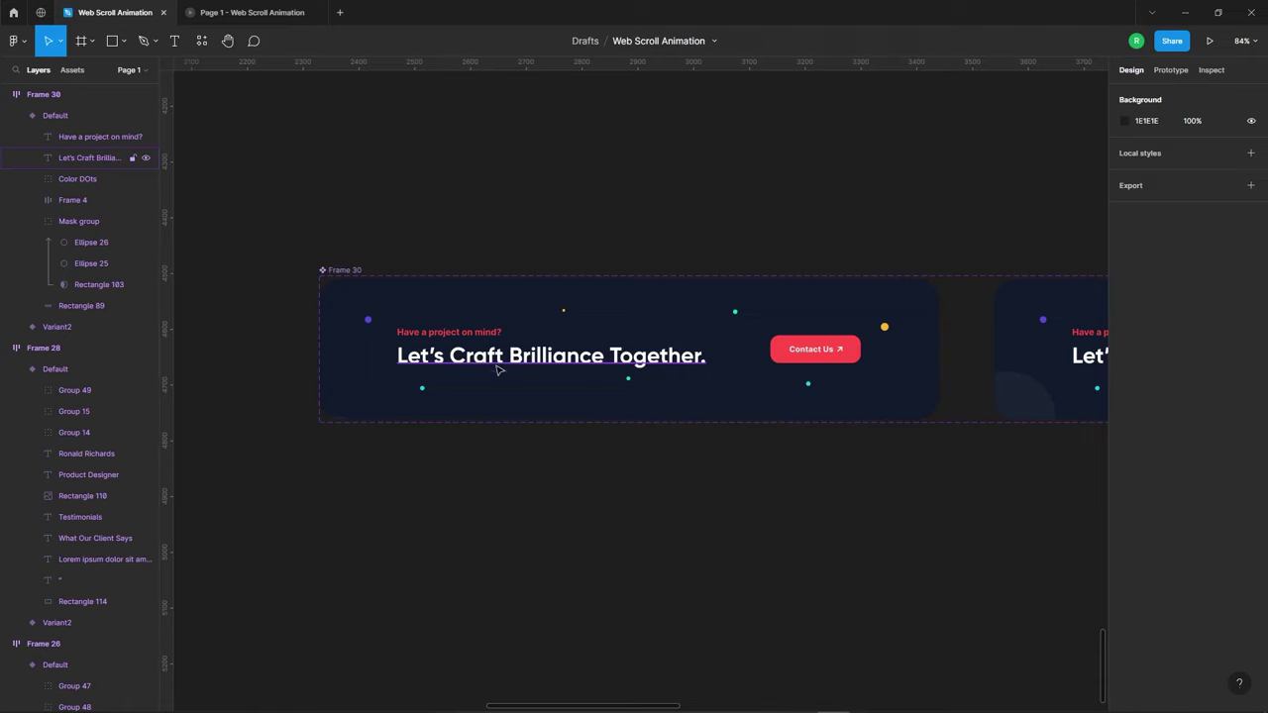
Shift both banner text lines left and the Contact Us button right, fading the button to 0%.
left_click(446, 358)
left_click(437, 338, "shift")
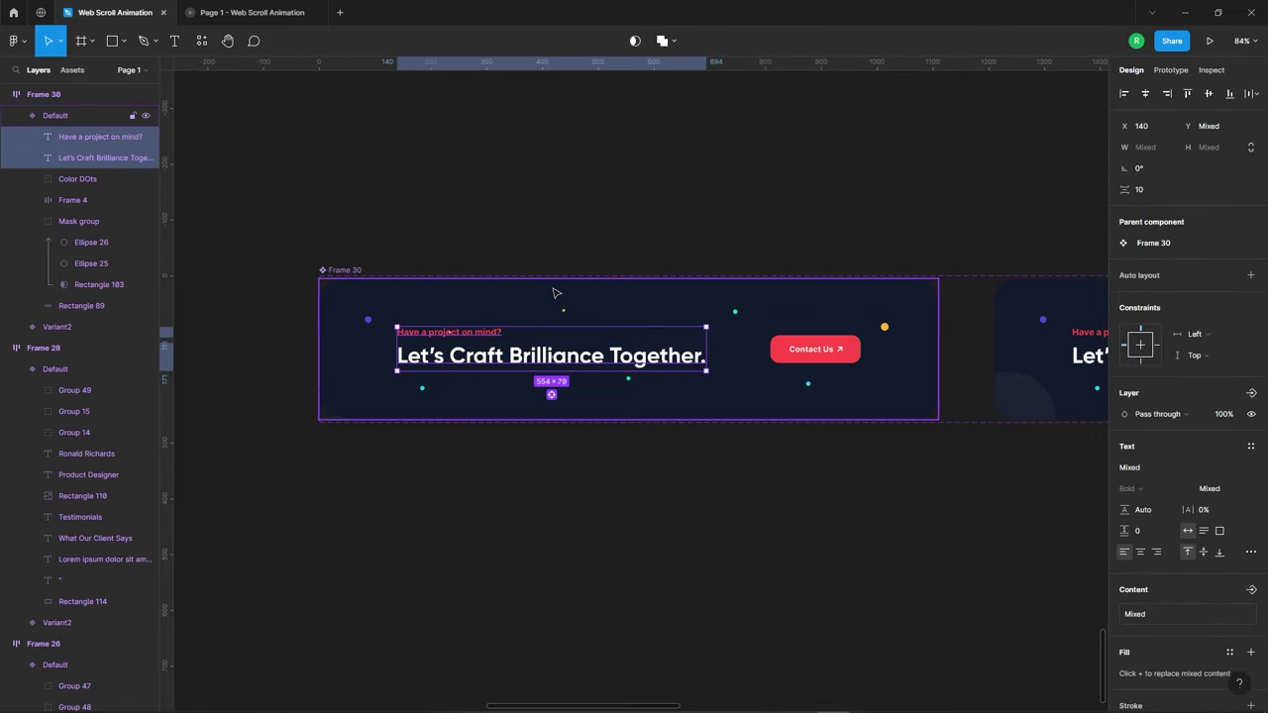
key("shift+Left")
key("shift+Left")
key("shift+Left")
key("shift+Left")
key("shift+Left")
key("shift+Left")
key("shift+Left")
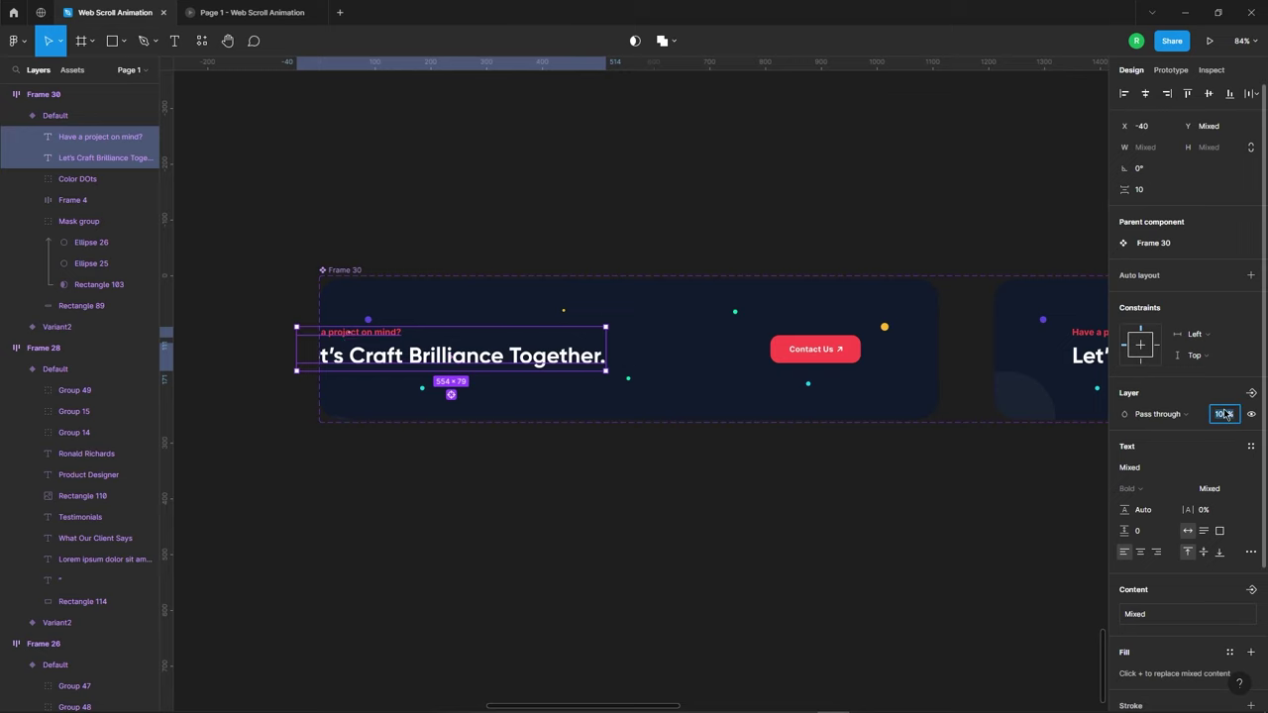
left_click(828, 347)
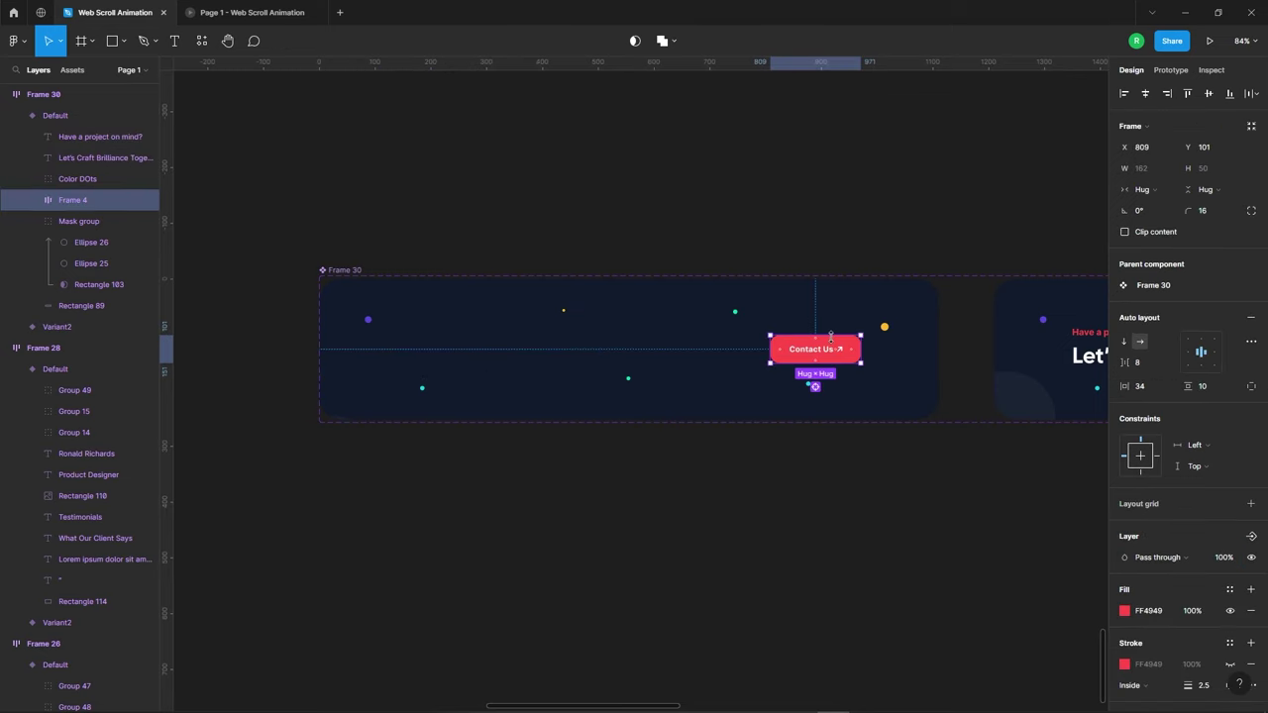
key("shift+Right")
key("shift+Right")
key("shift+Right")
key("shift+Right")
key("shift+Right")
key("shift+Right")
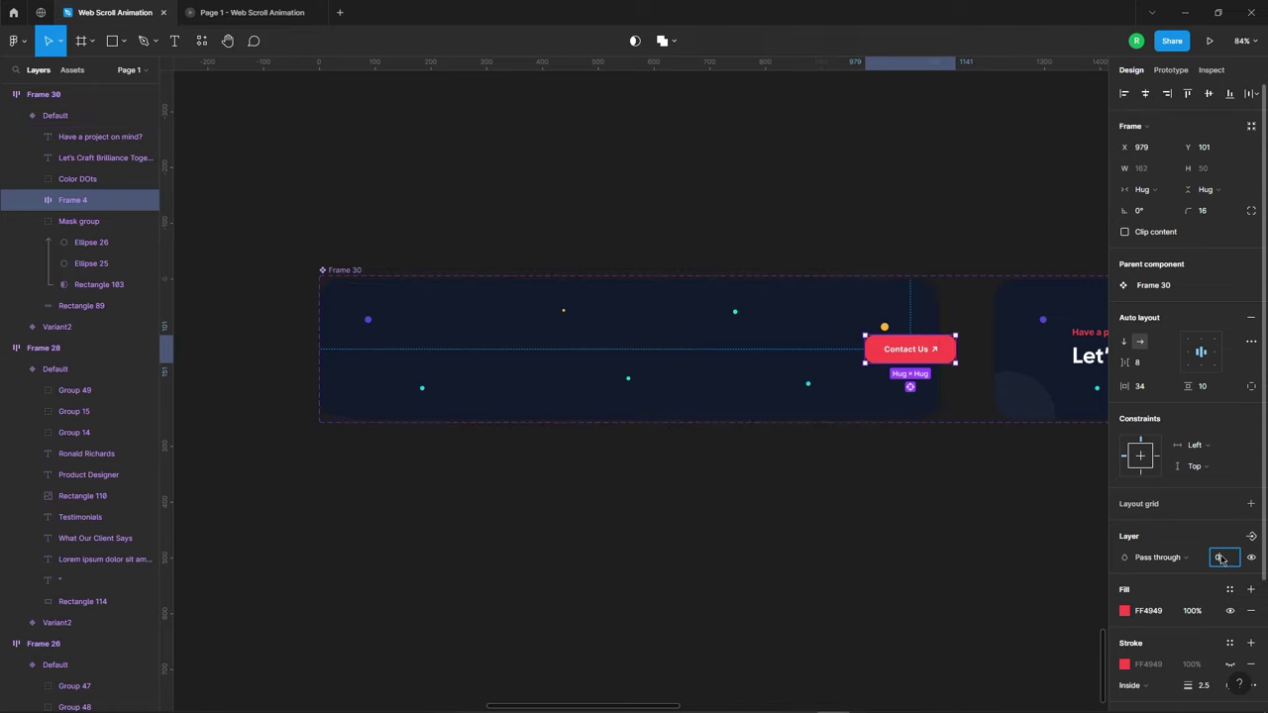
key("Return")
left_click(750, 469)
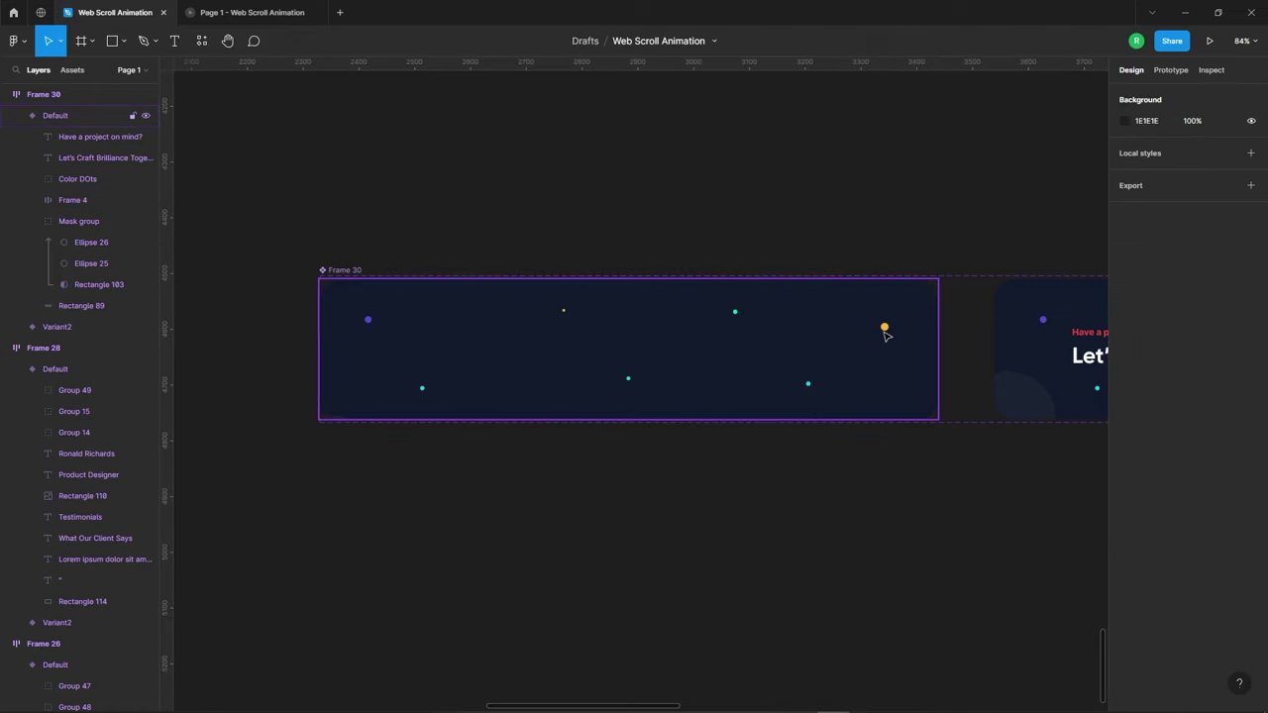
Shrink the Color DOTs group from its centre to 729.07 × 113.37 and hide it.
left_click(887, 335)
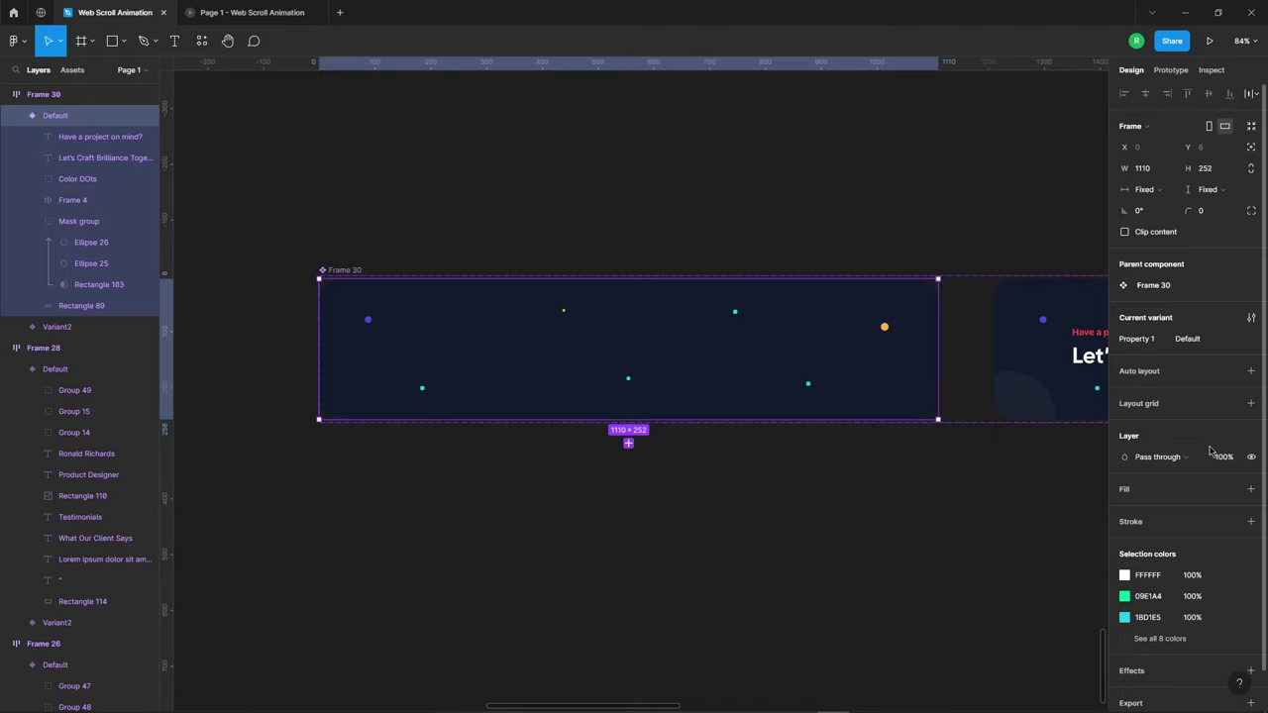
left_click(885, 334)
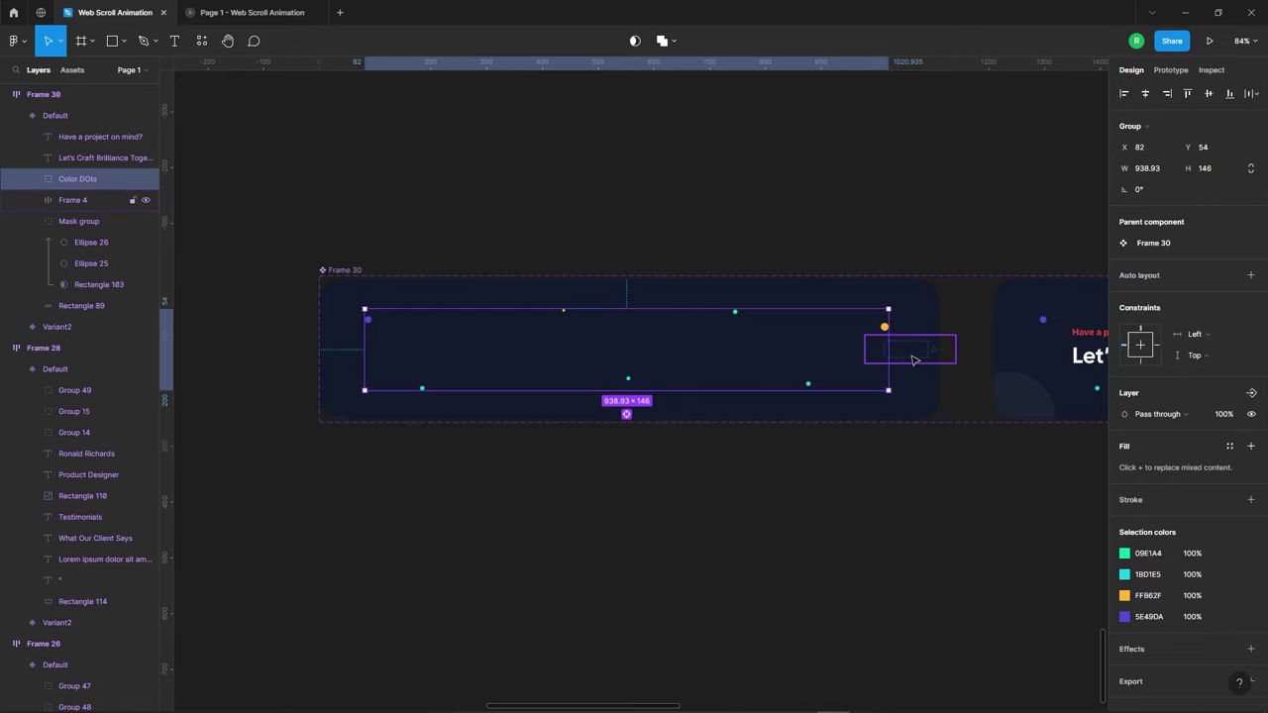
key("alt")
left_click_drag(892, 342, 830, 346)
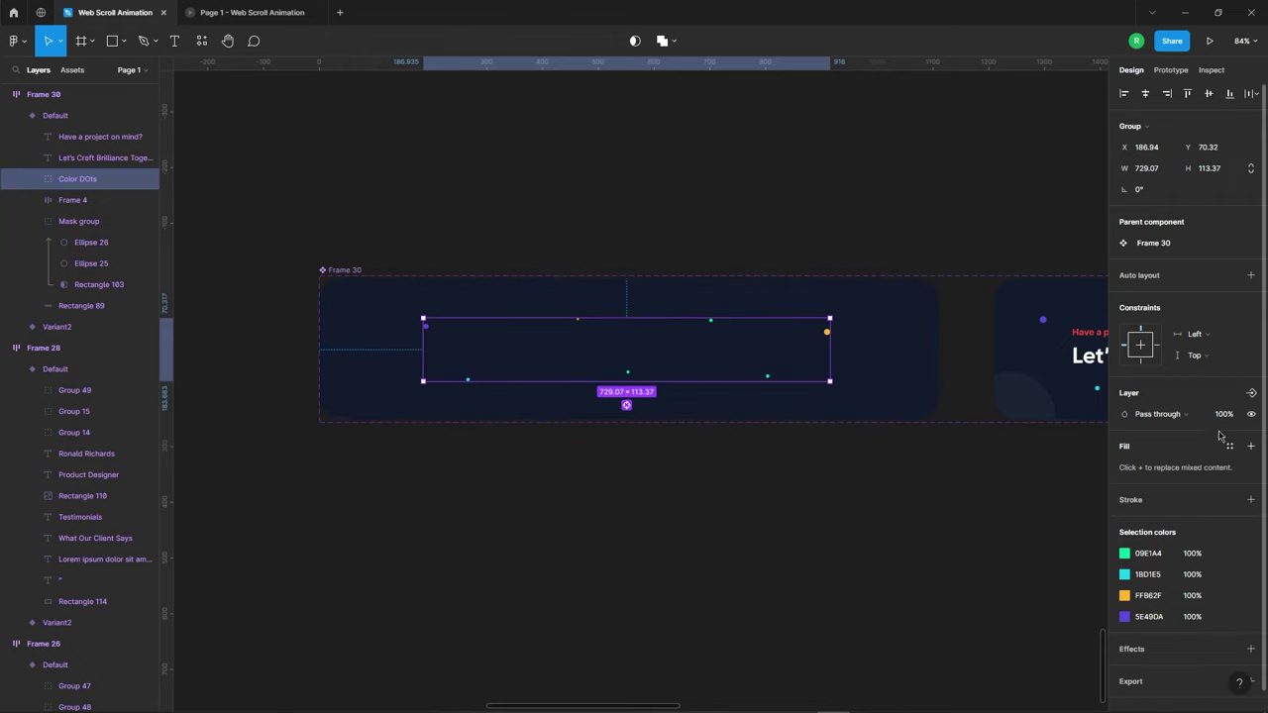
left_click(866, 526)
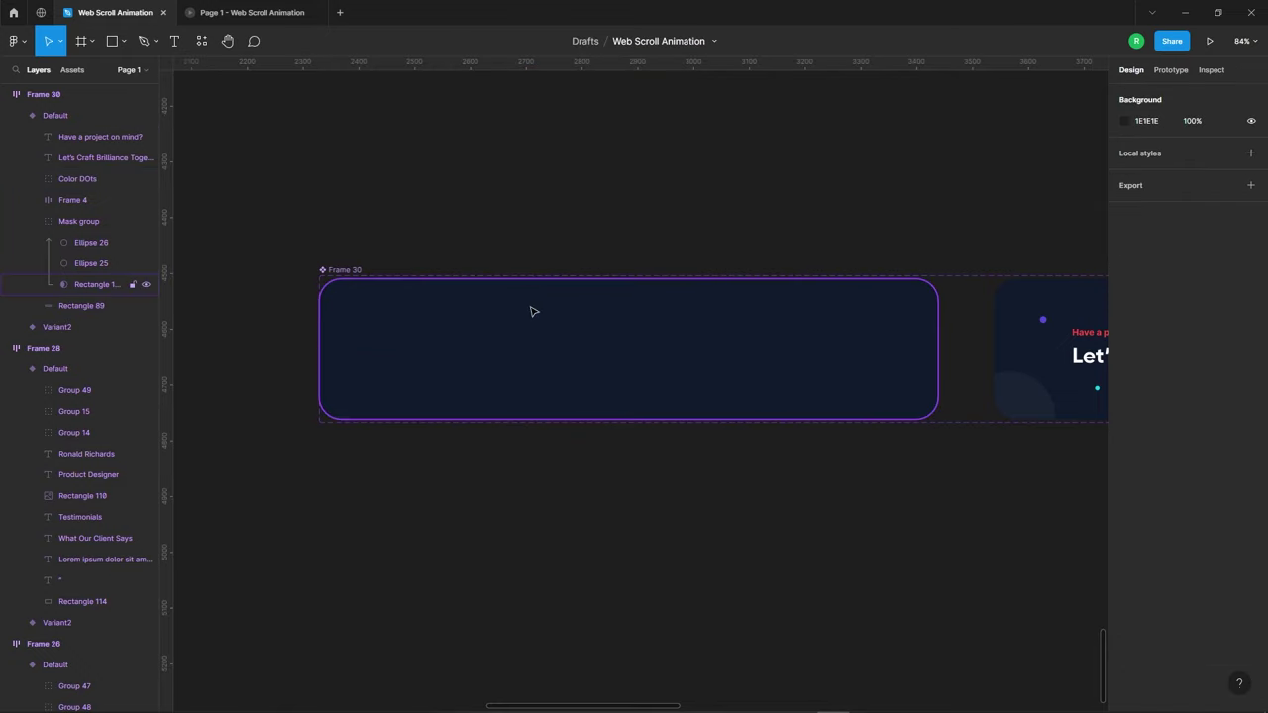
scroll(532, 311, "down", 5, "ctrl")
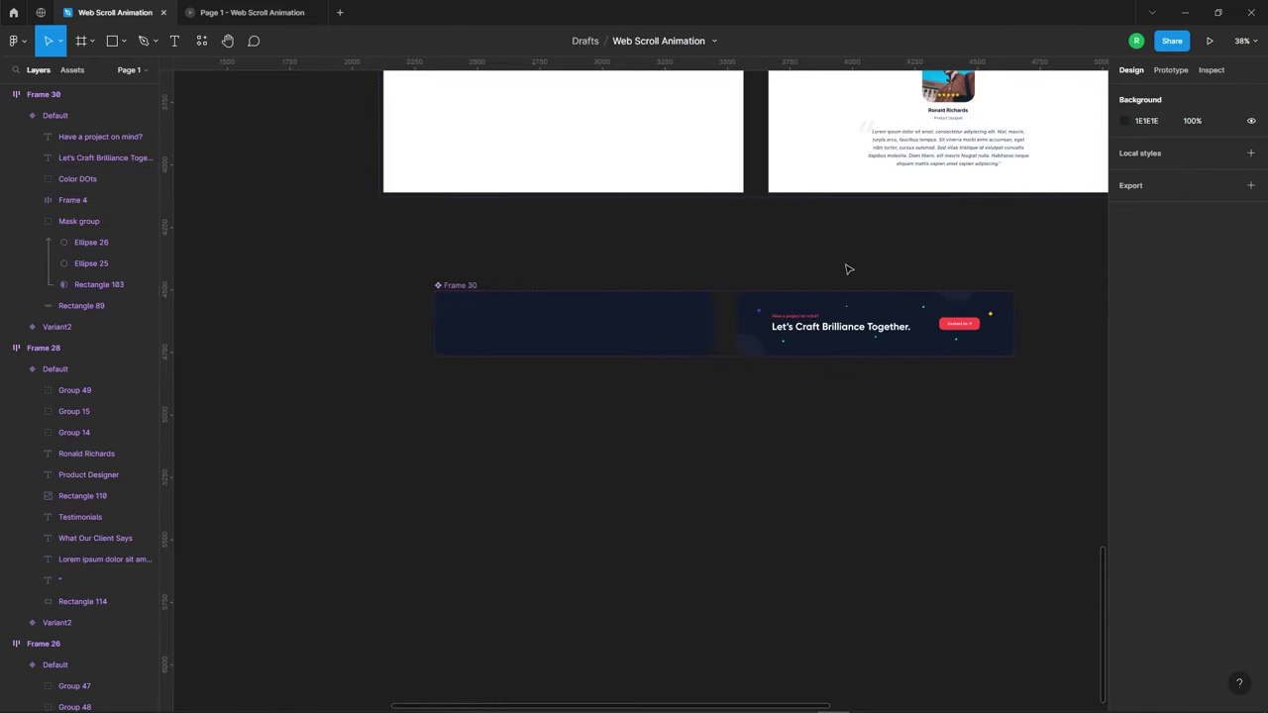
Link the Default banner variant to Variant2 on Mouse enter and check it in the prototype.
left_click(1163, 72)
left_click(677, 318)
left_click_drag(711, 323, 1030, 317)
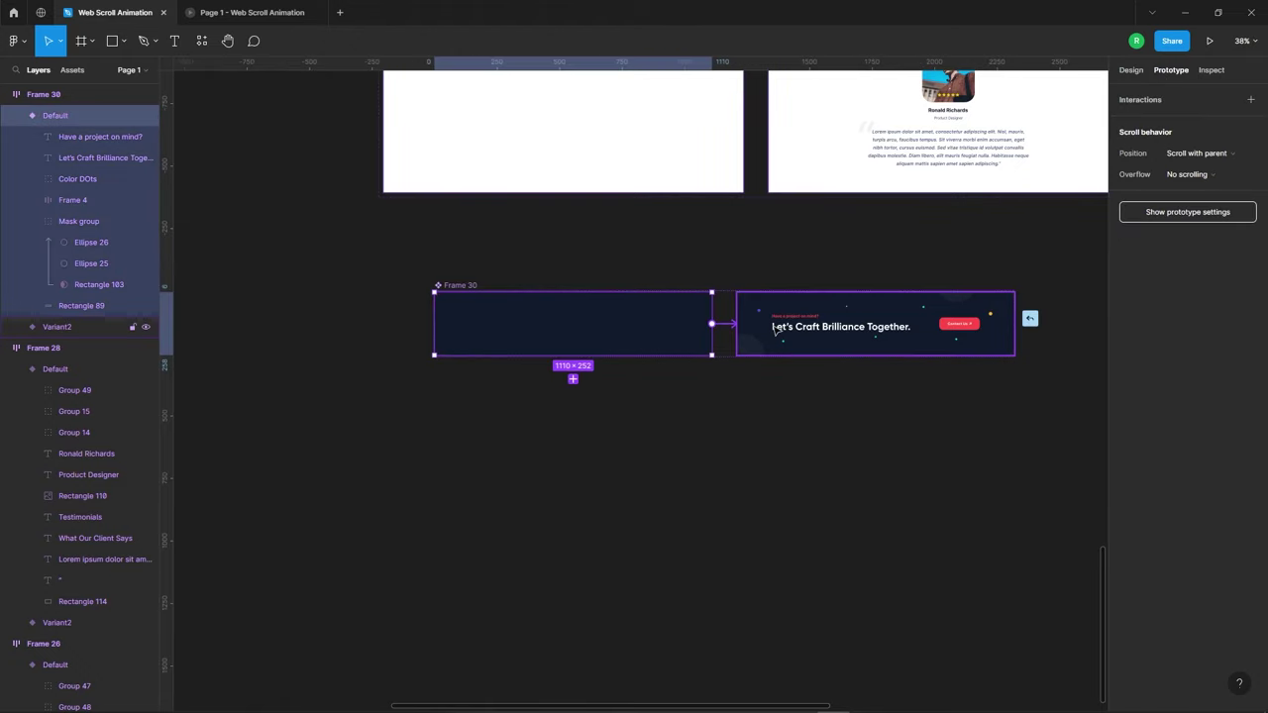
left_click(990, 153)
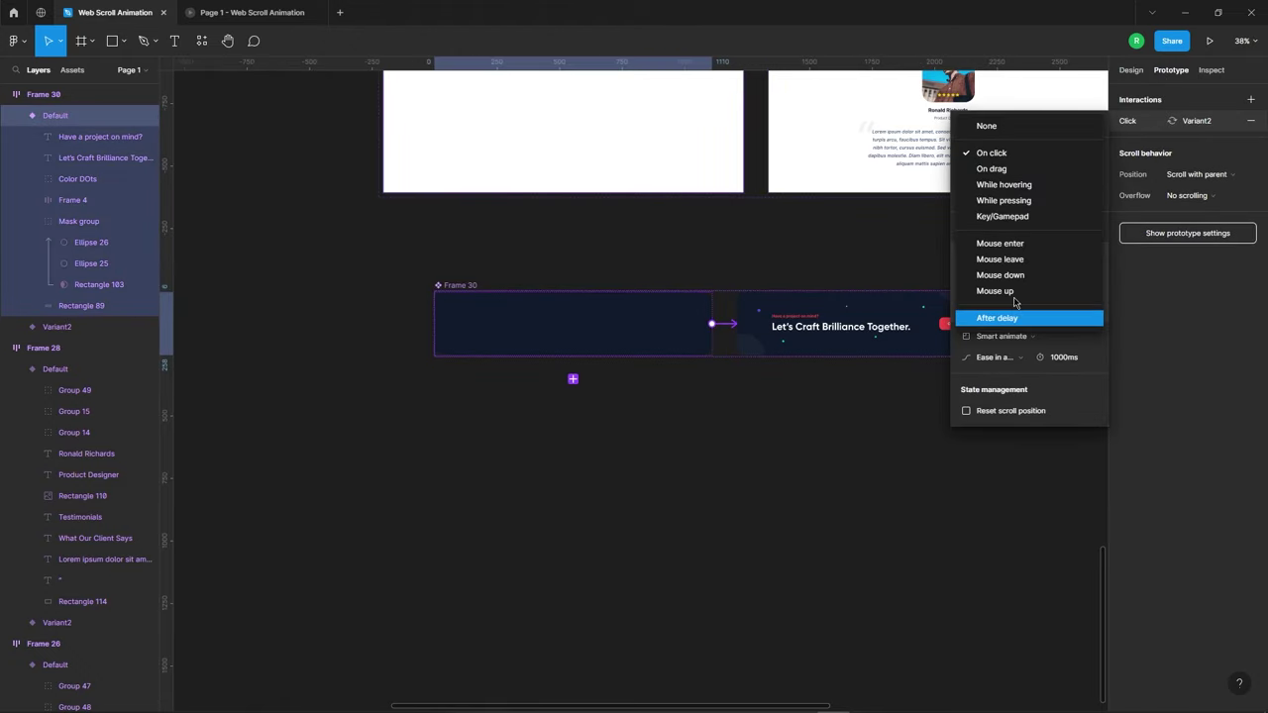
left_click(996, 240)
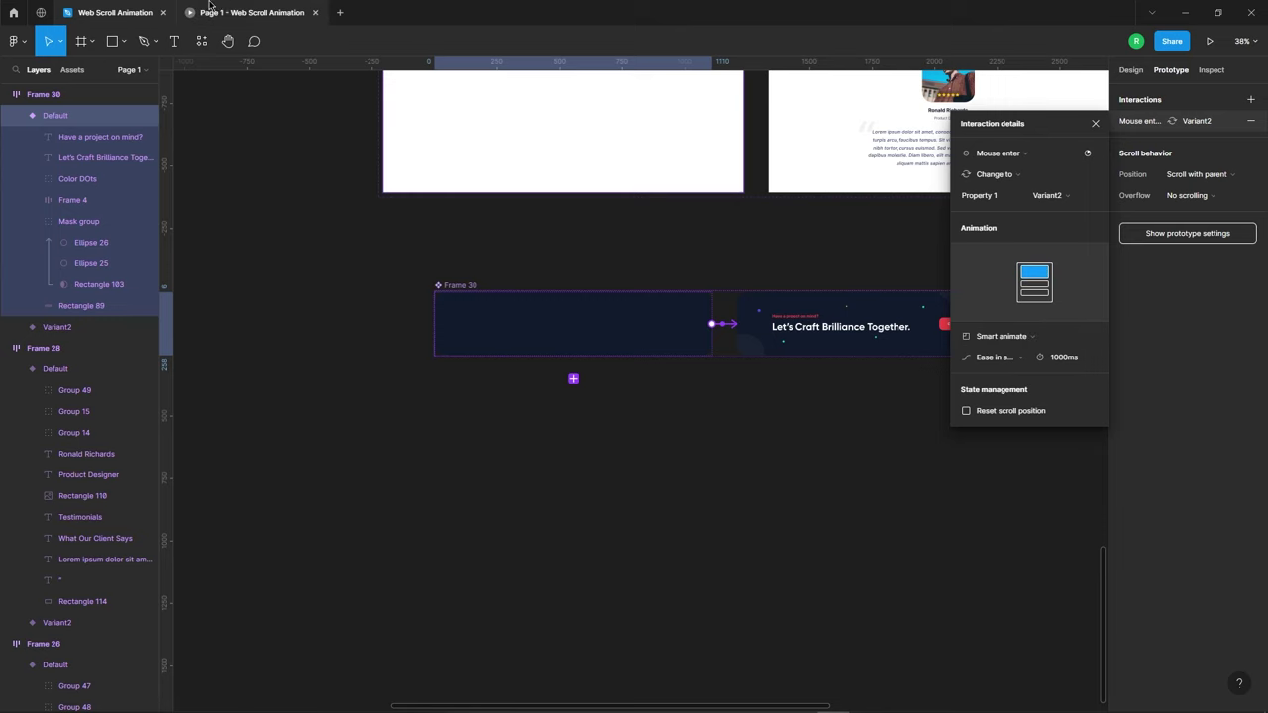
left_click(253, 12)
scroll(479, 297, "down", 5)
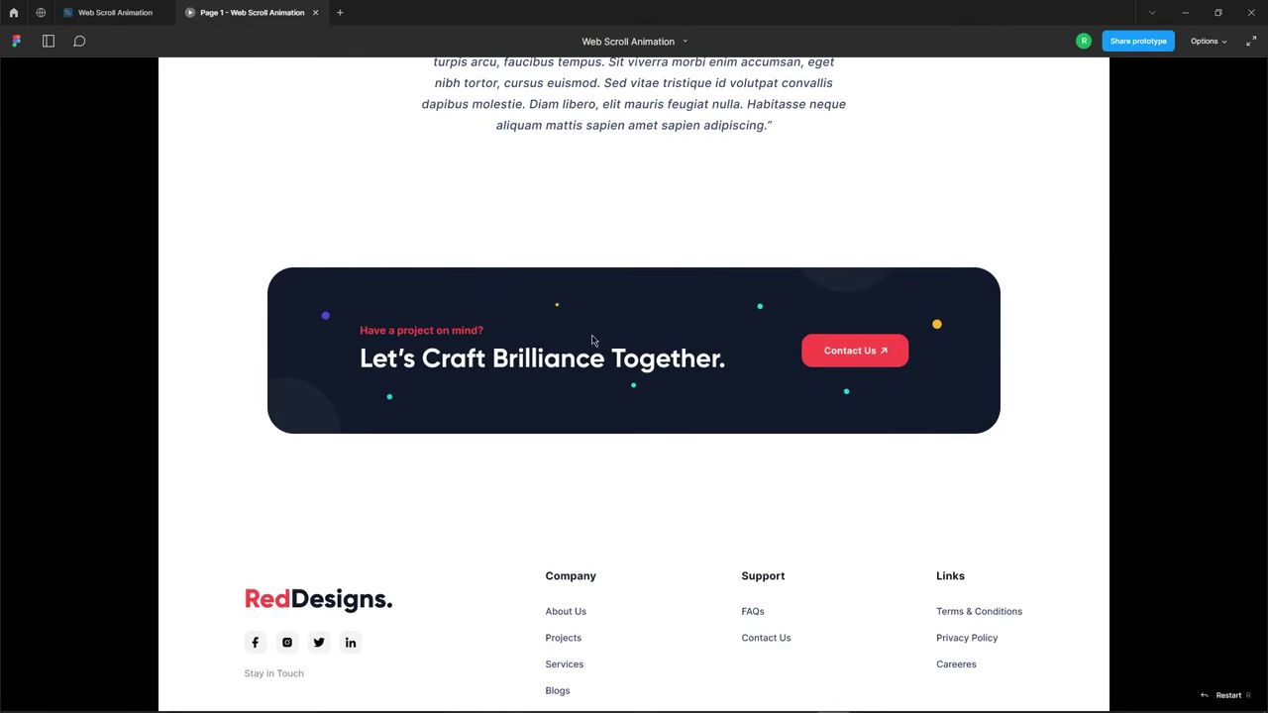
left_click(124, 12)
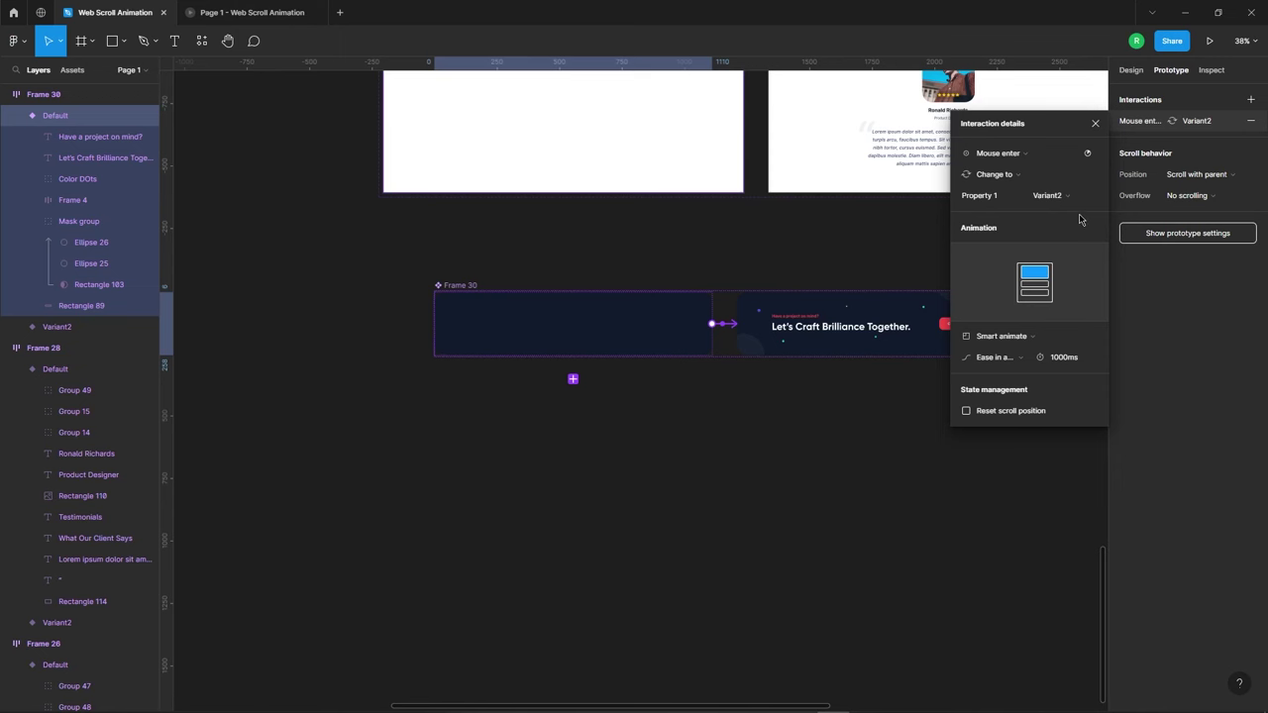
Set the Default banner variant's layer opacity to 0% and reopen the prototype preview.
left_click(573, 355)
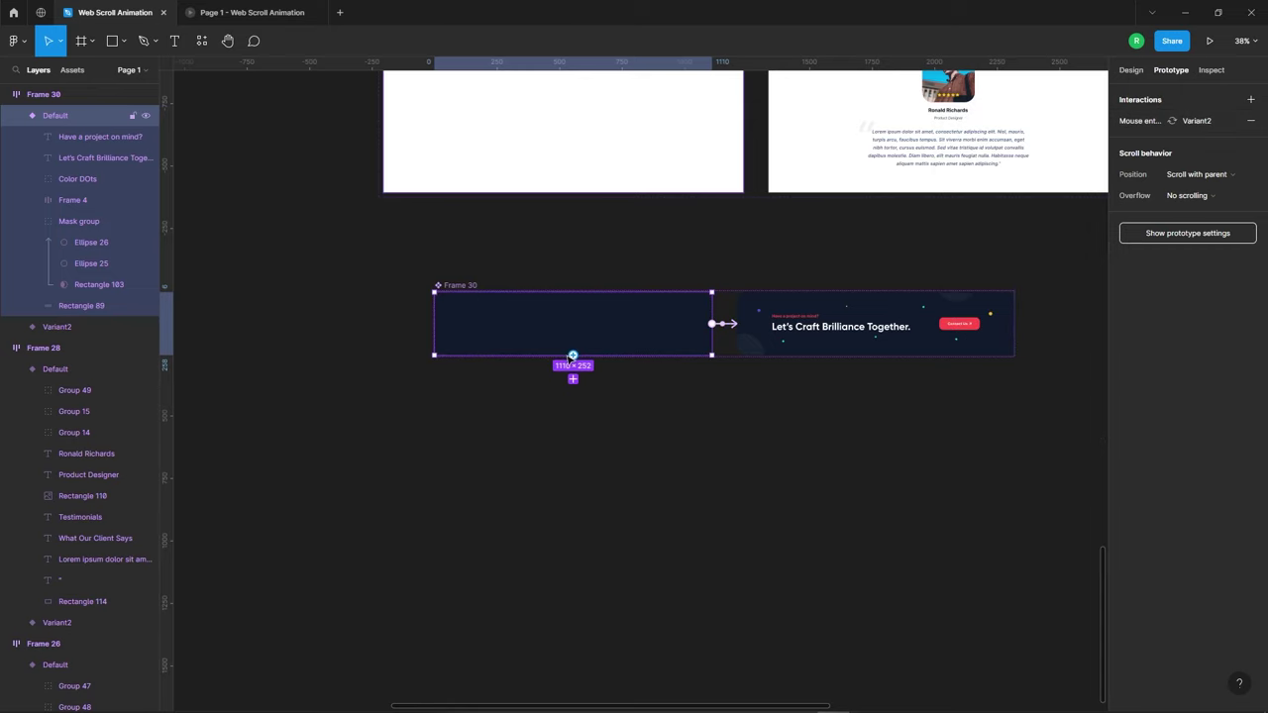
key("shift+e")
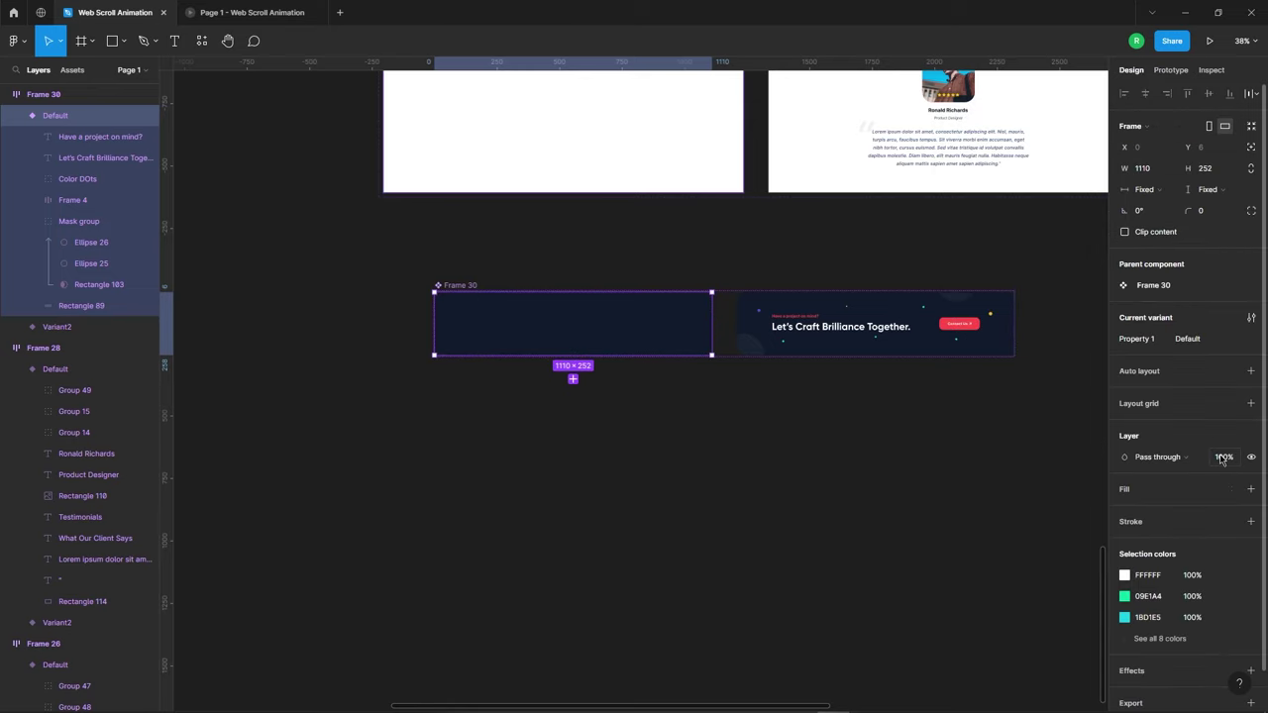
type("0")
key("Return")
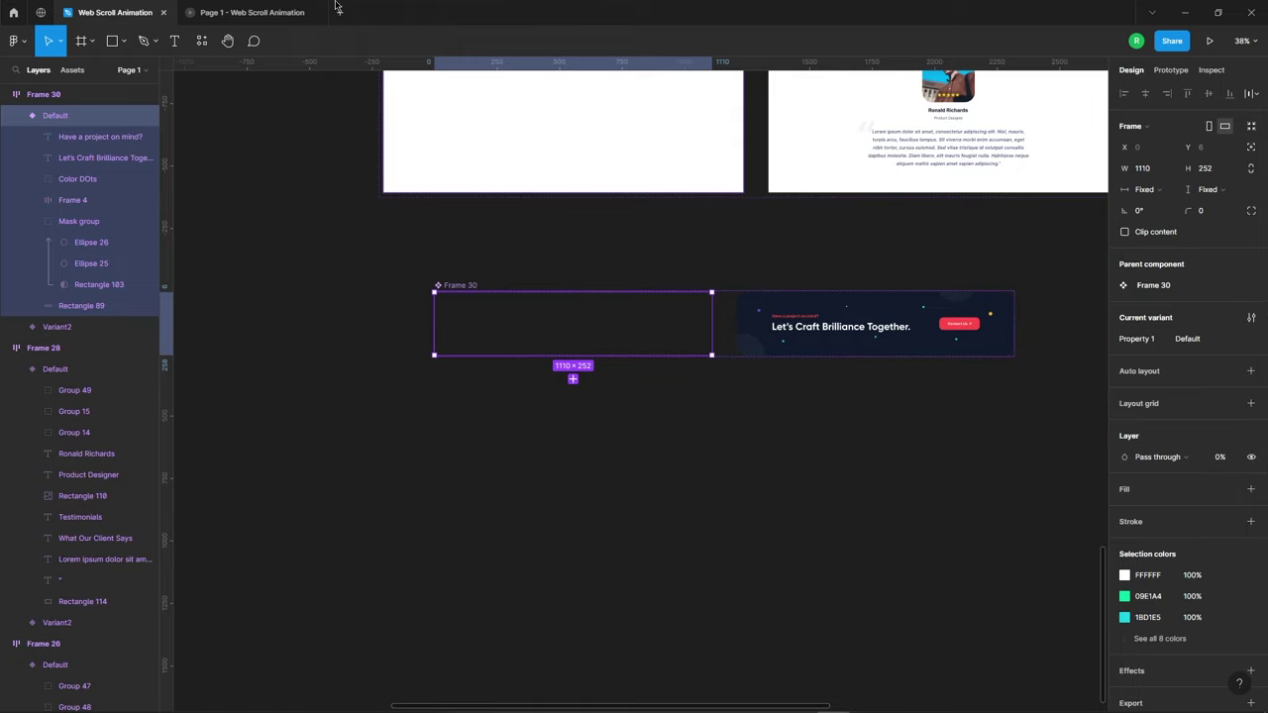
left_click(297, 11)
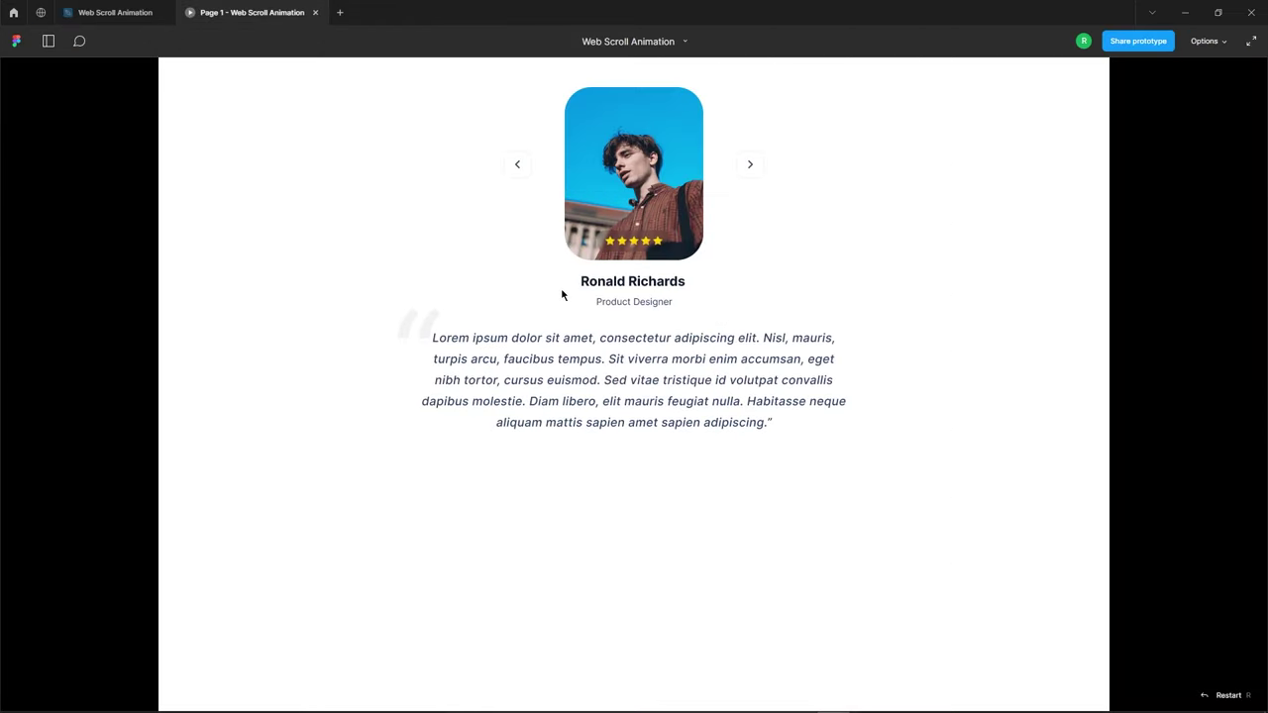
Scroll the prototype down to the footer to watch the Let's Craft Brilliance Together banner fade in.
scroll(558, 350, "down", 5)
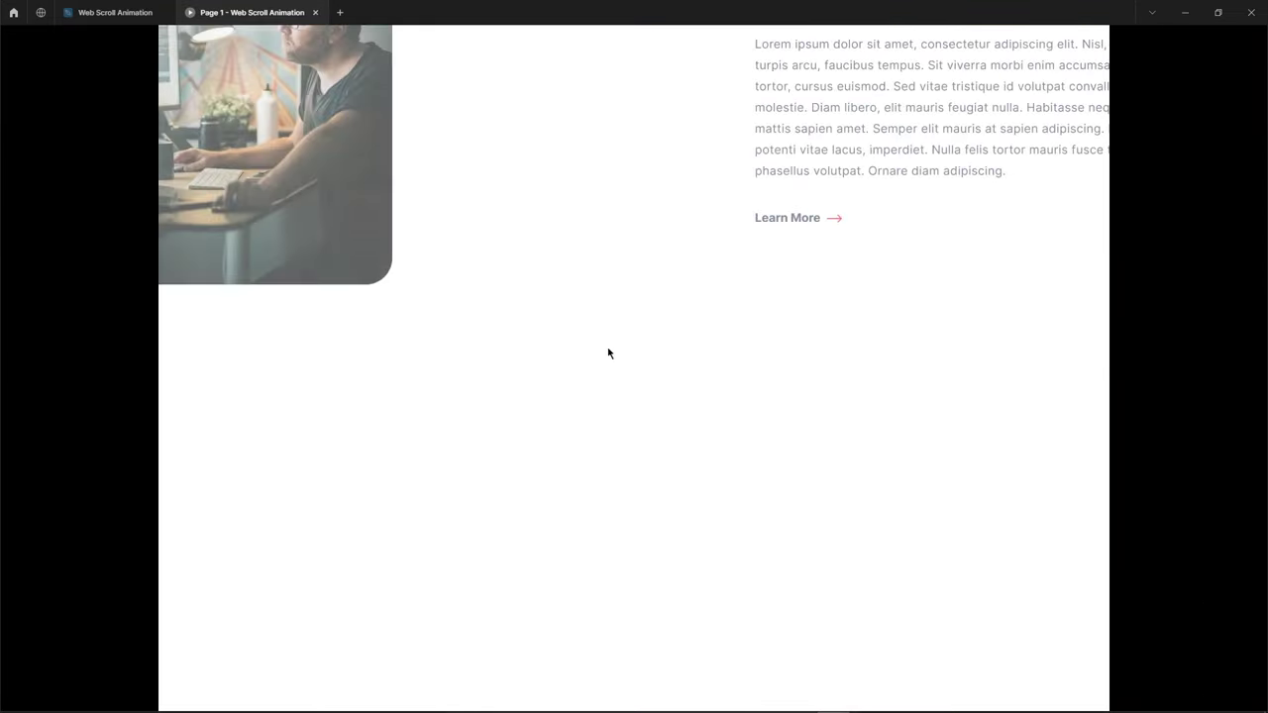
scroll(608, 354, "down", 5)
scroll(608, 350, "down", 5)
scroll(598, 311, "down", 5)
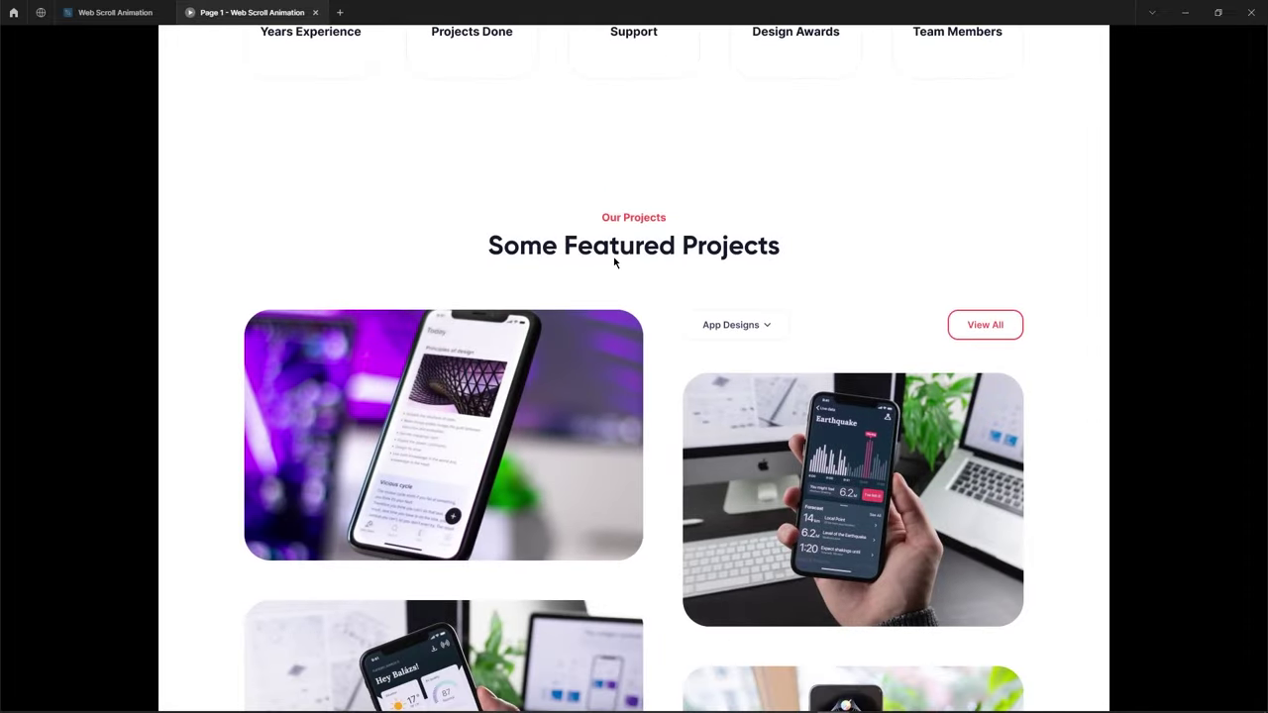
scroll(614, 265, "down", 5)
scroll(624, 258, "down", 5)
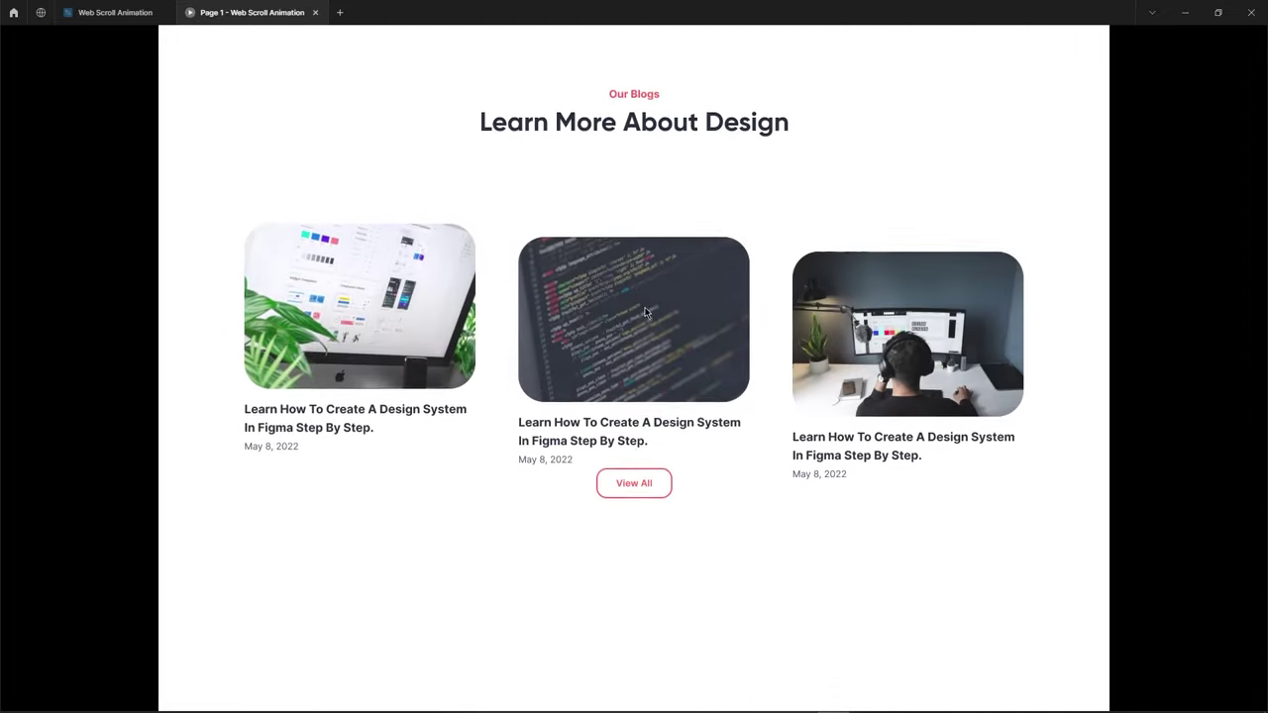
scroll(634, 287, "down", 5)
scroll(639, 314, "down", 5)
scroll(642, 315, "down", 5)
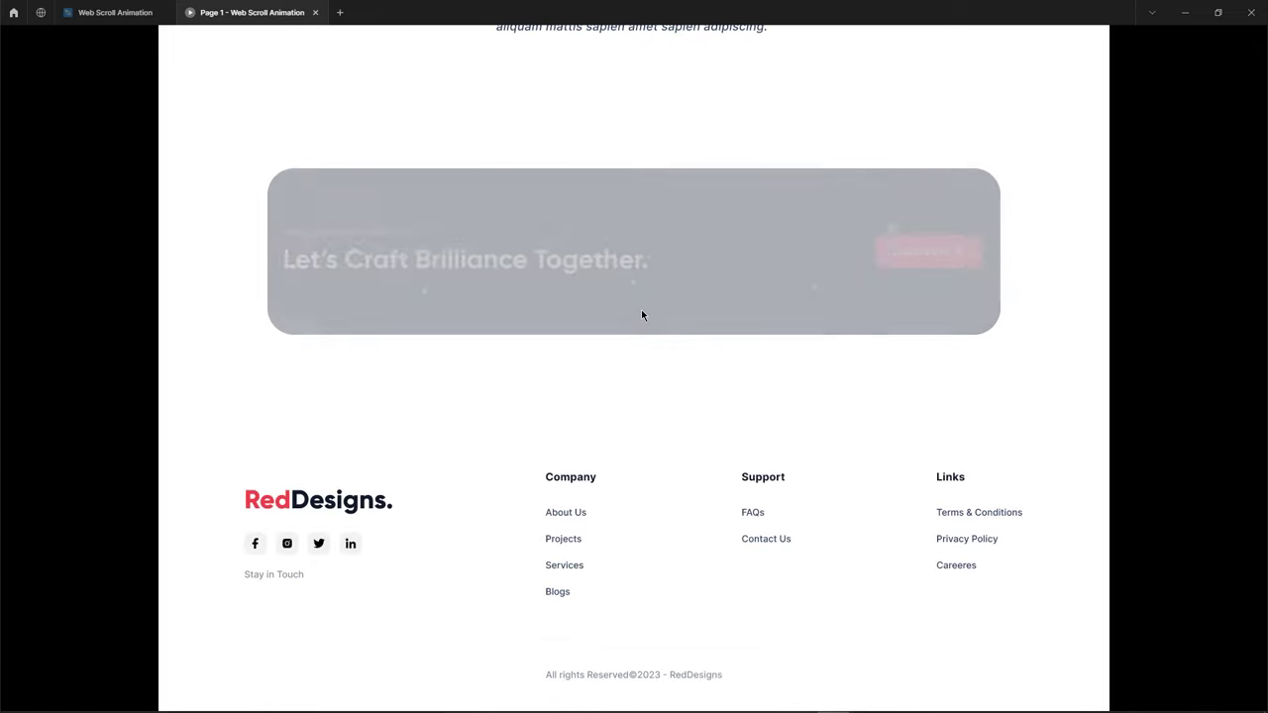
Back in the design file, wrap all the footer's elements in a new frame.
left_click(167, 5)
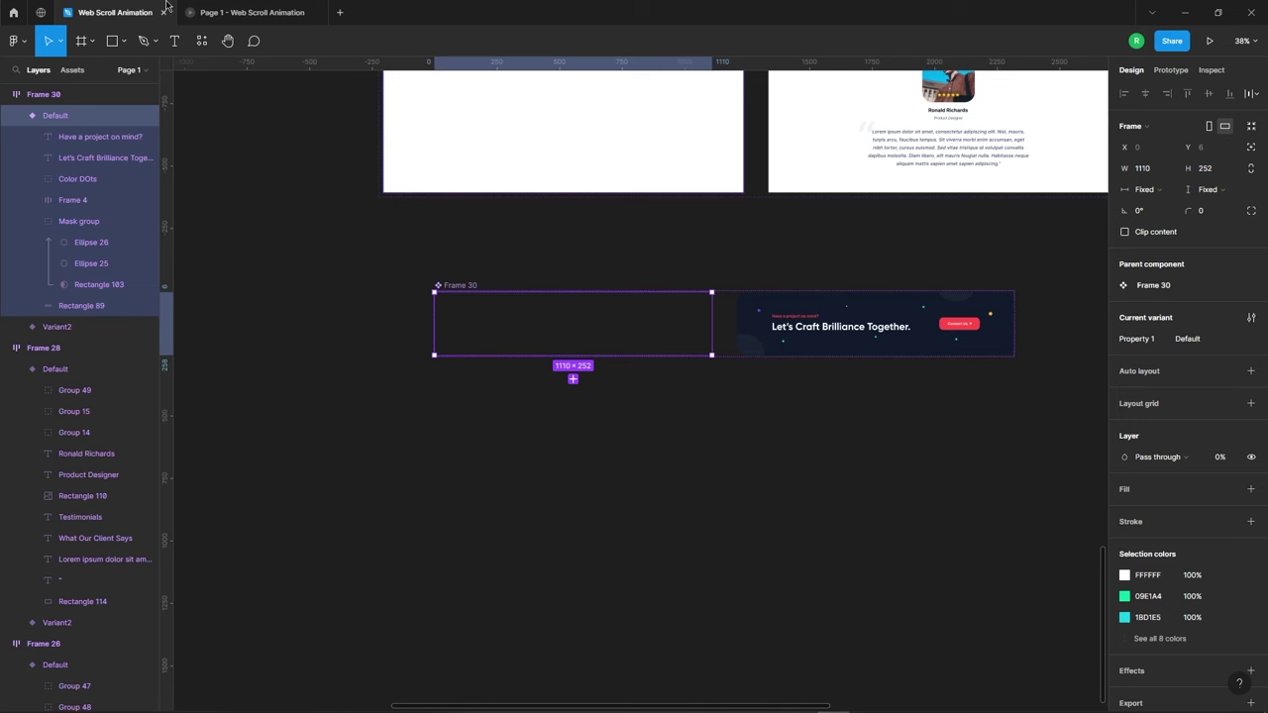
left_click(561, 425)
scroll(561, 425, "down", 5)
scroll(399, 169, "left", 3)
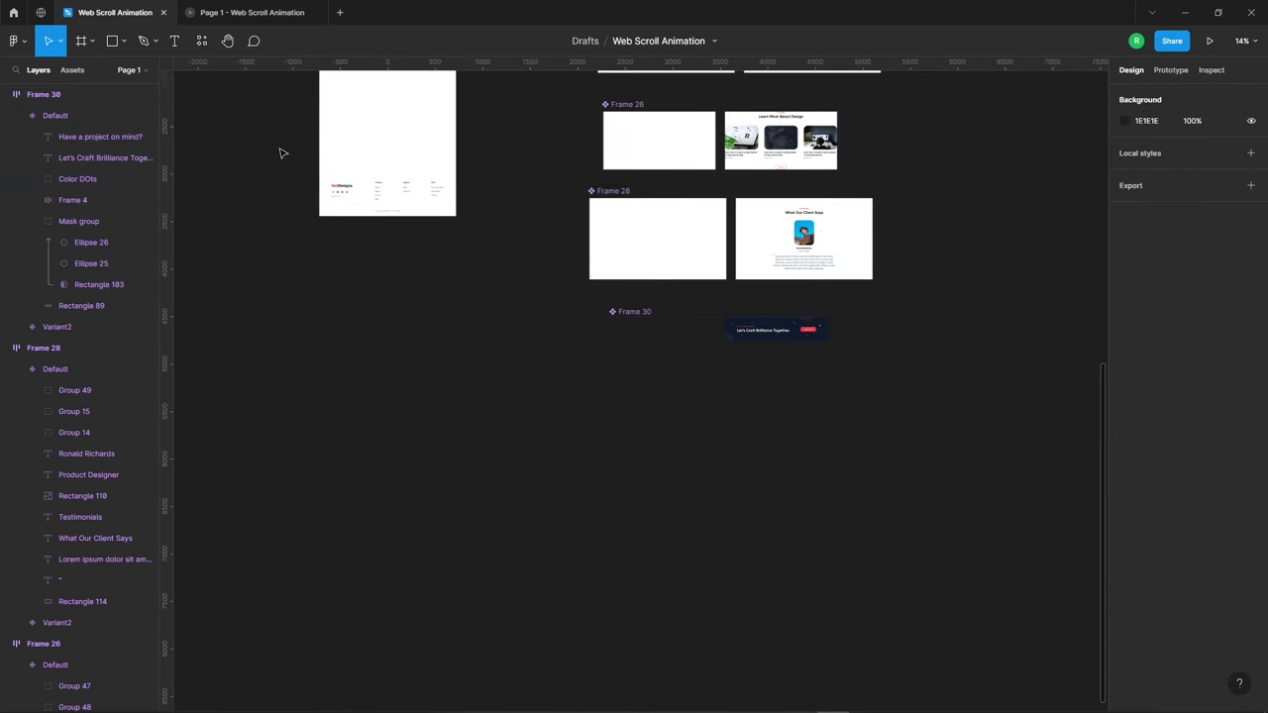
scroll(280, 154, "up", 5)
scroll(580, 303, "up", 2)
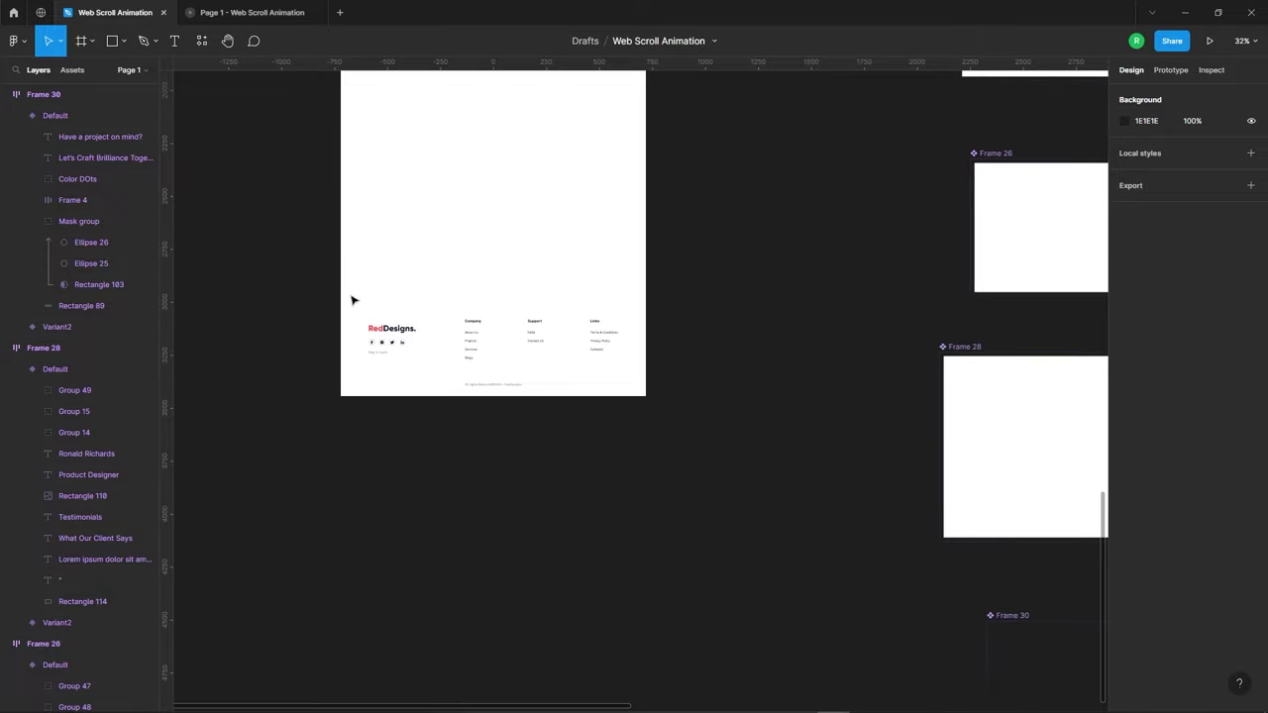
scroll(317, 281, "up", 3)
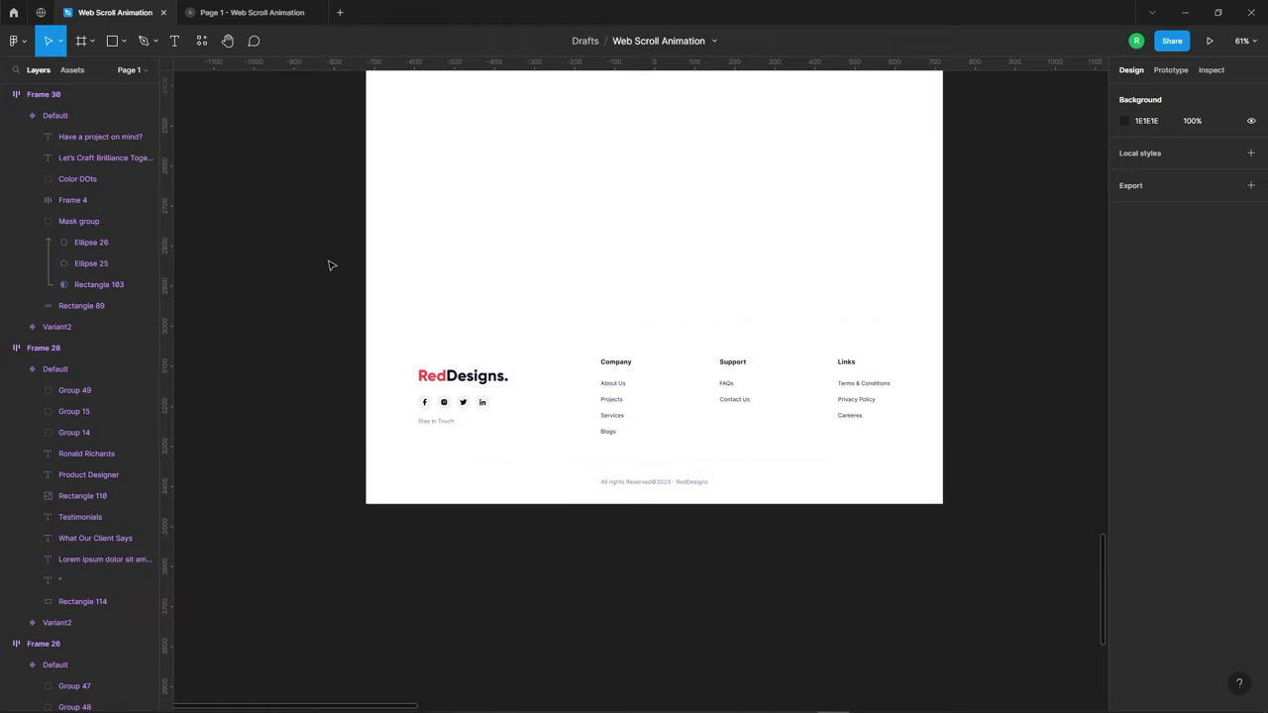
left_click_drag(354, 327, 951, 517)
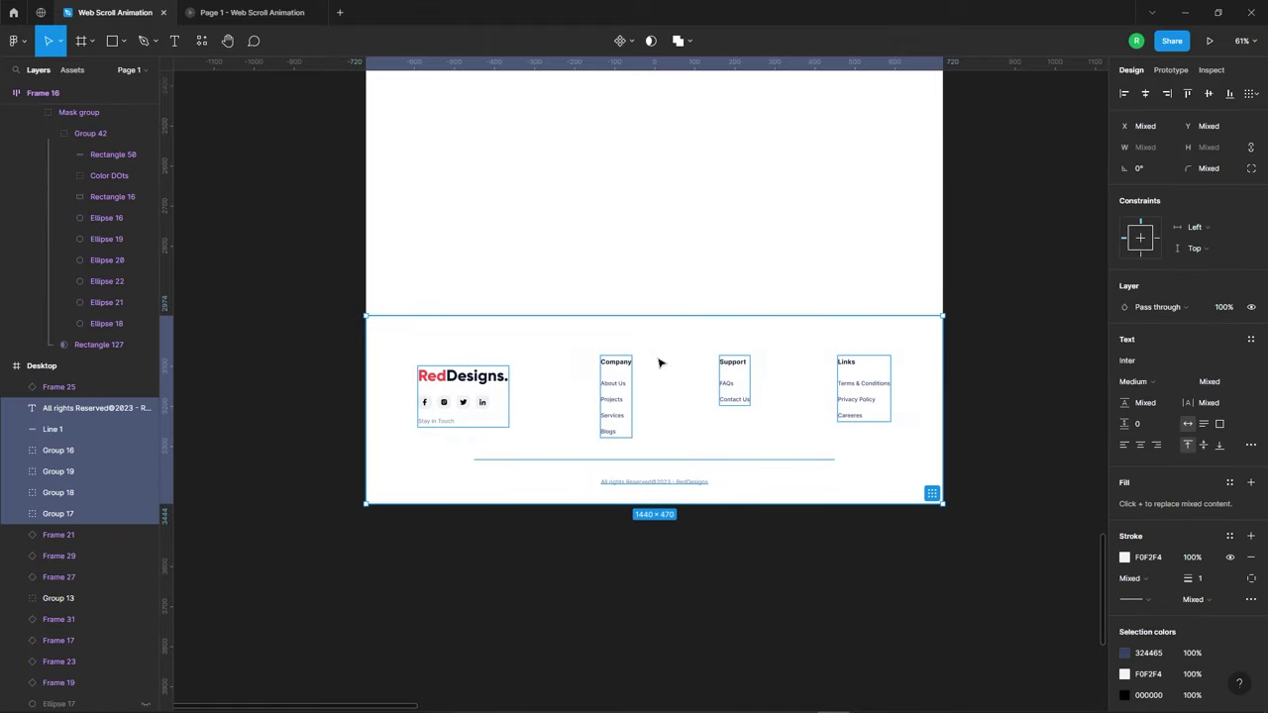
right_click(659, 362)
left_click(711, 457)
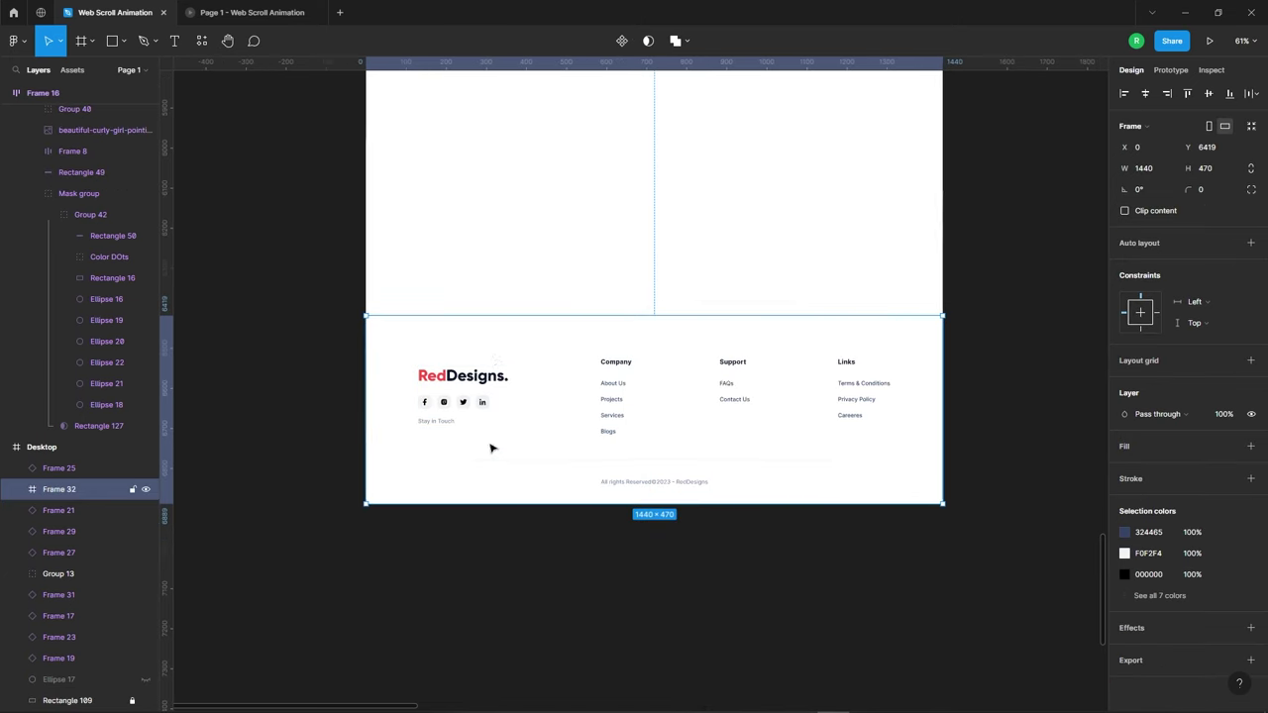
Convert the footer frame into component Frame 32 and duplicate it.
right_click(543, 361)
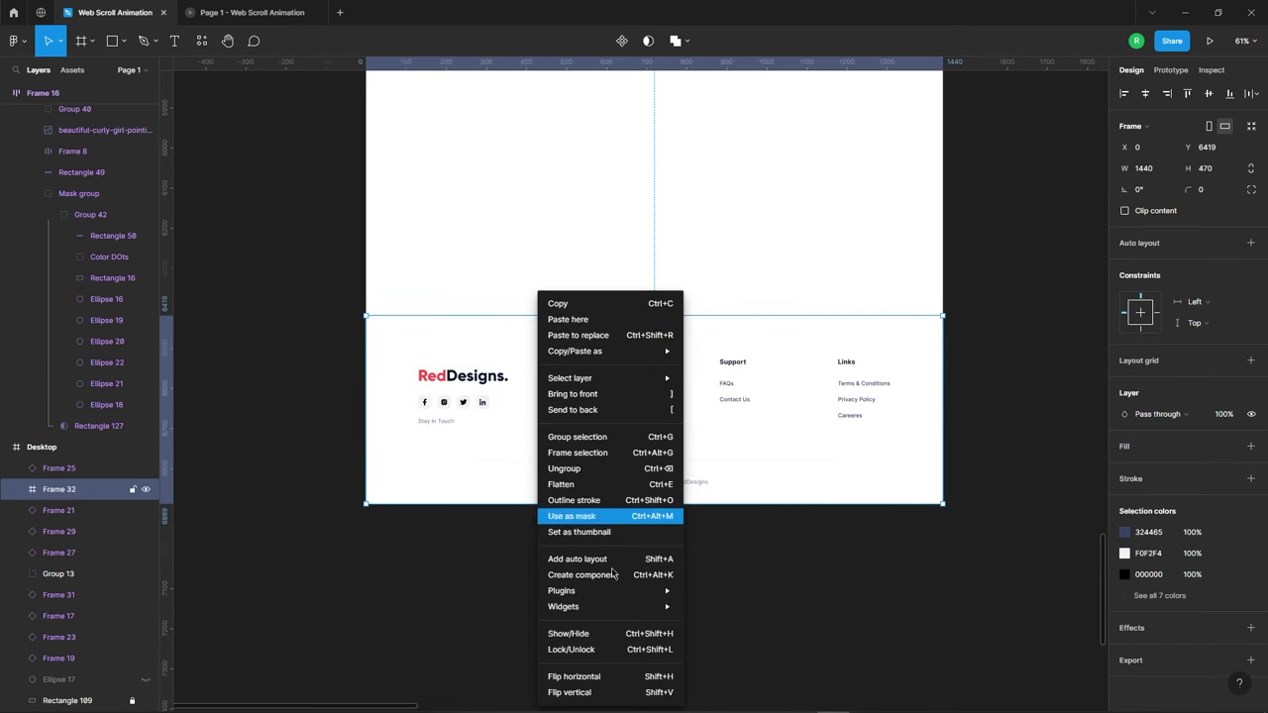
left_click(585, 575)
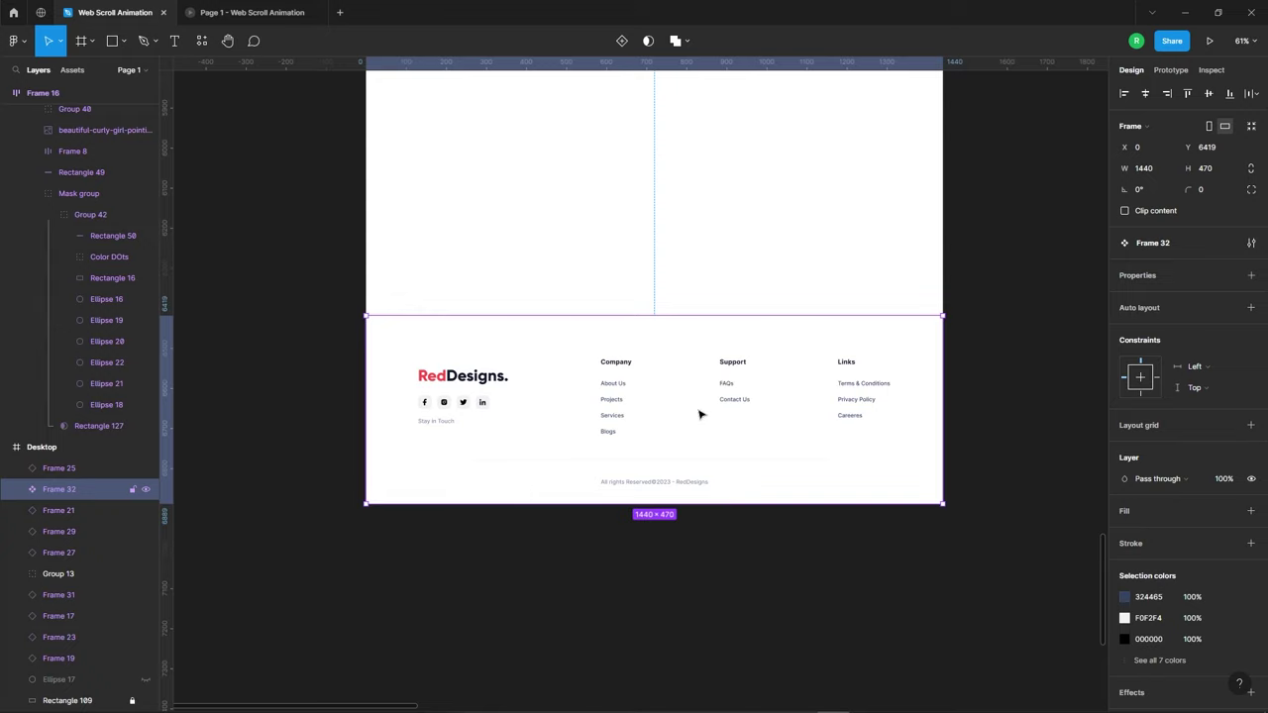
scroll(357, 336, "down", 5)
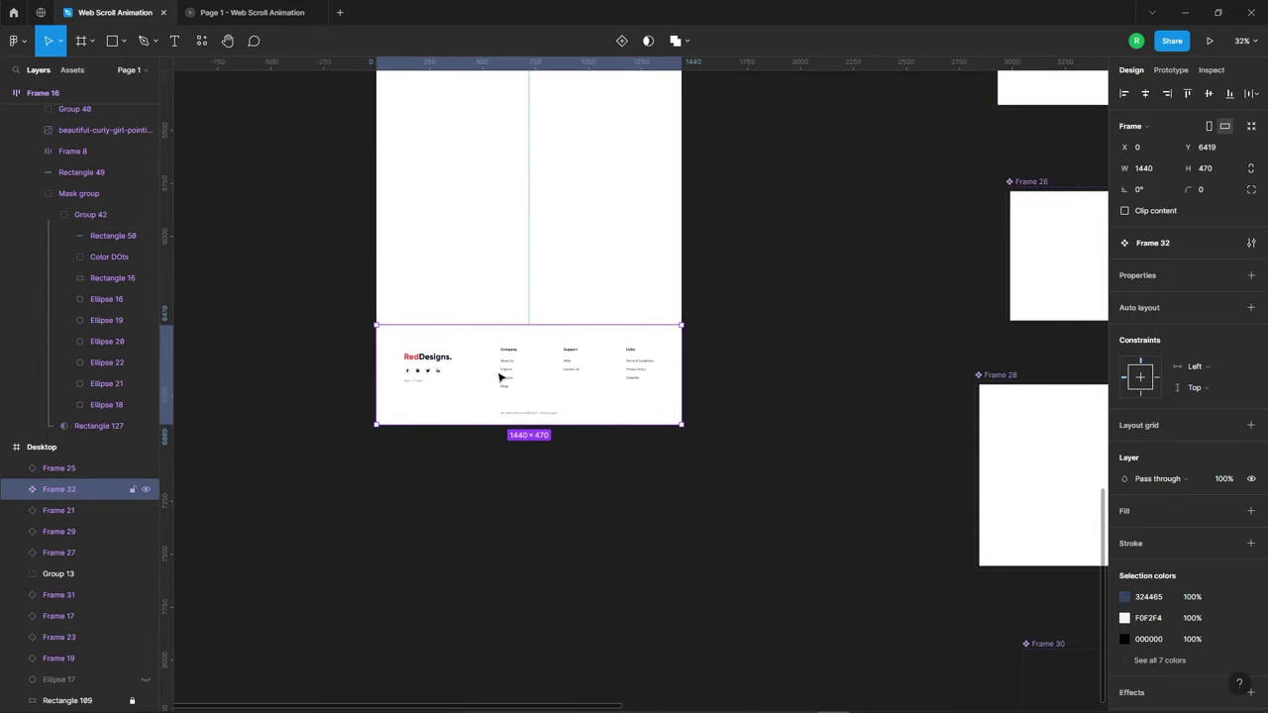
key("ctrl+d")
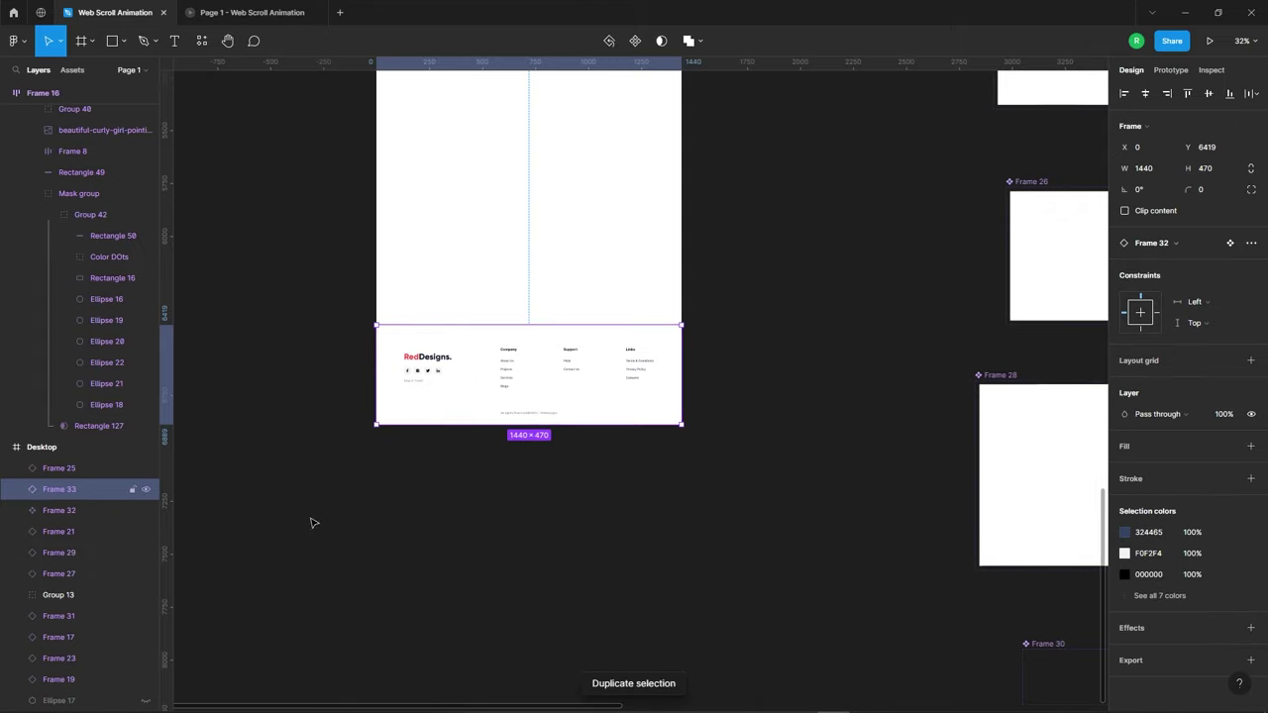
Move the original Frame 32 component below the Frame 30 banner.
left_click(80, 510)
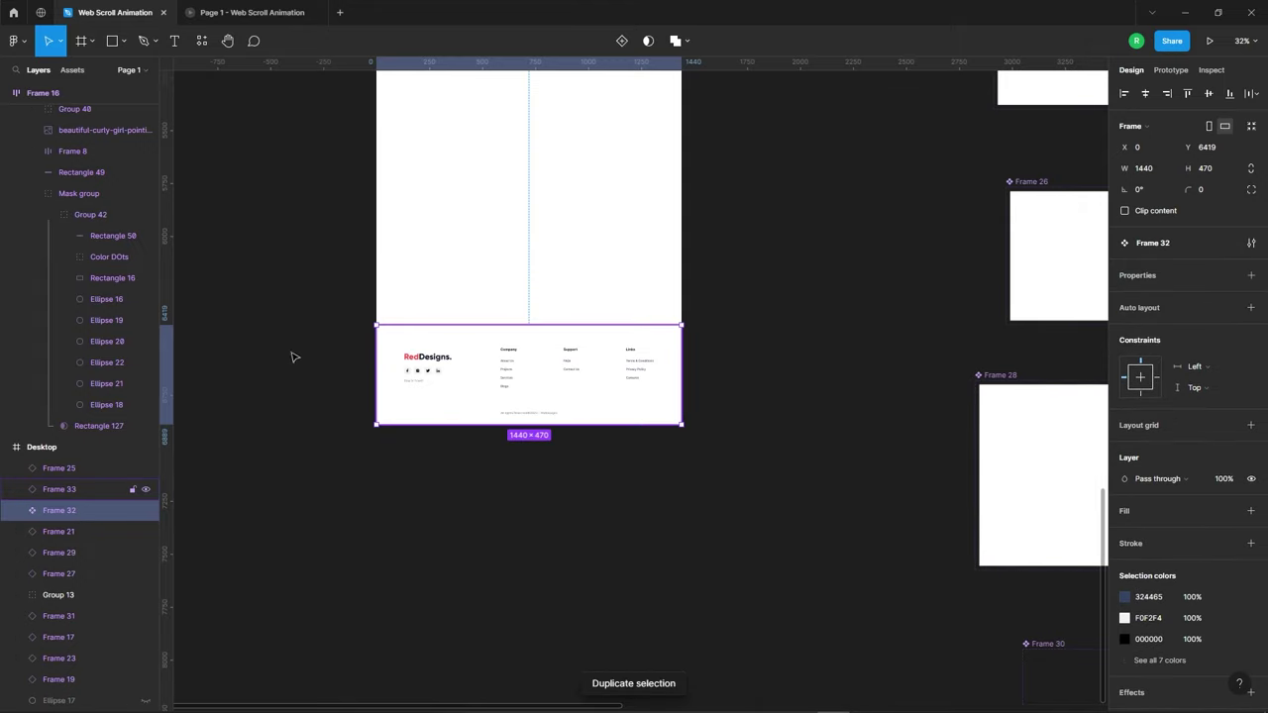
scroll(337, 387, "down", 2)
scroll(332, 325, "down", 2)
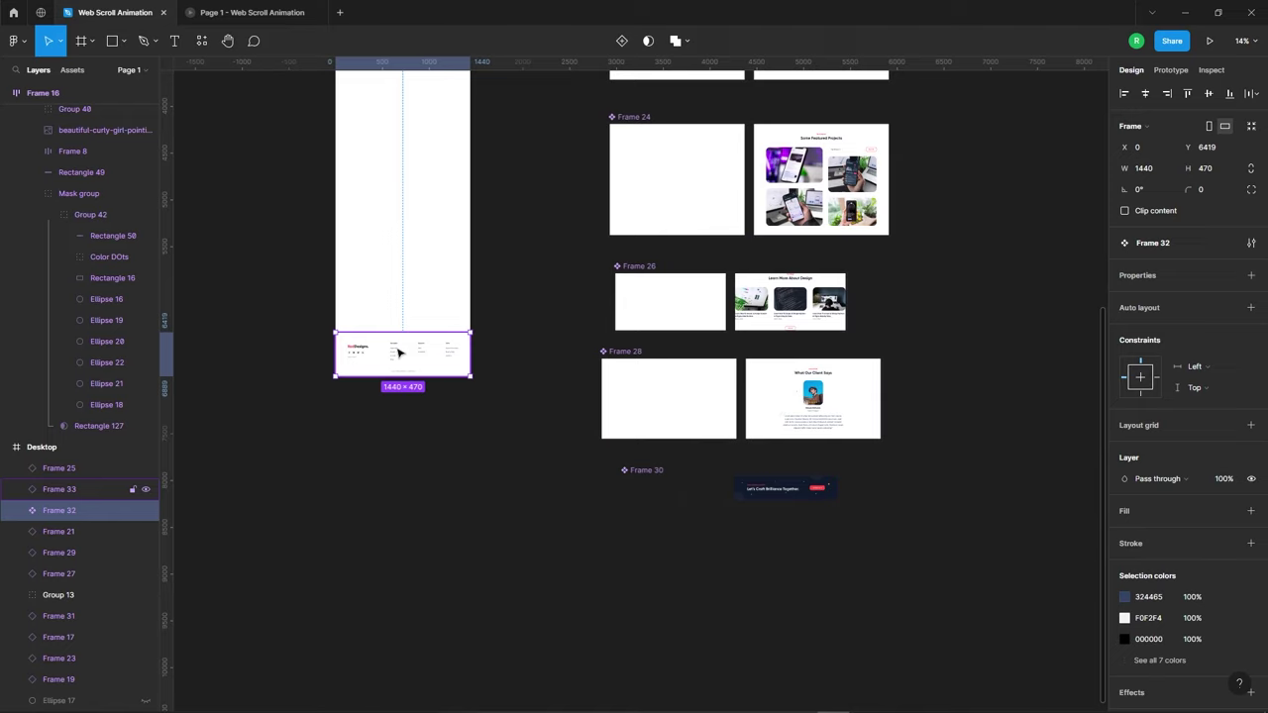
left_click_drag(399, 352, 688, 544)
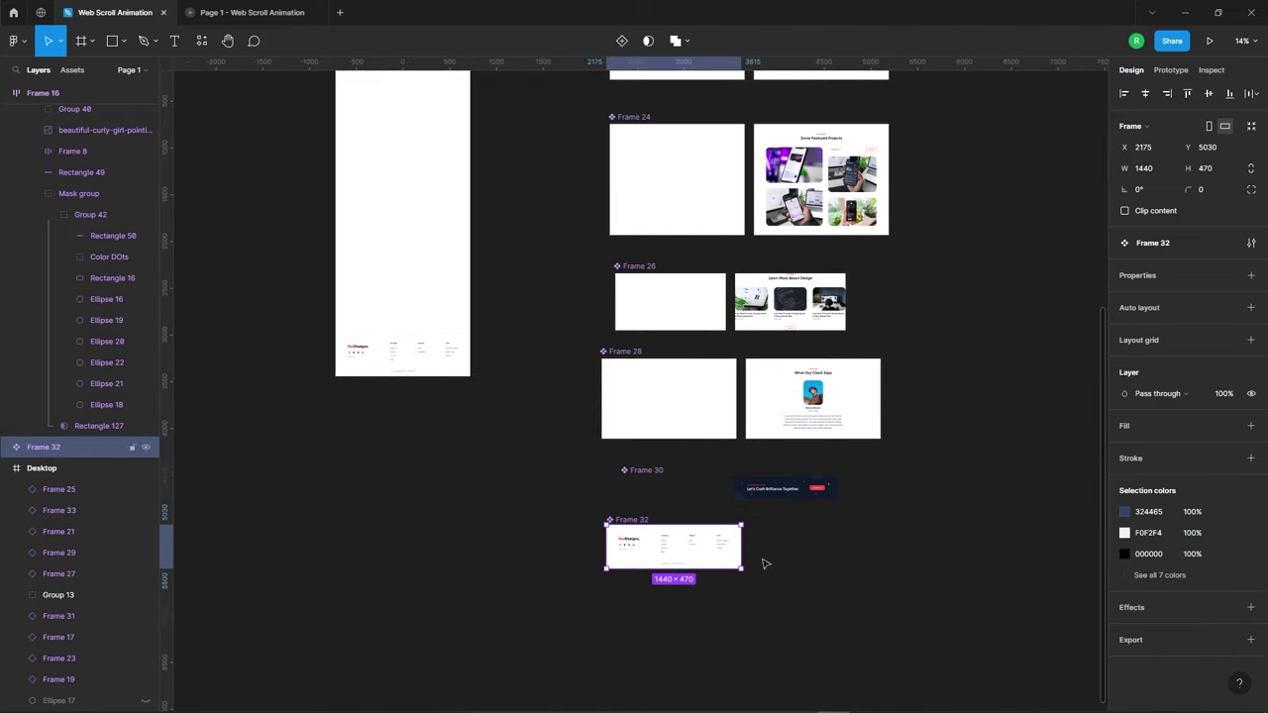
scroll(715, 574, "up", 3)
scroll(680, 603, "up", 3)
scroll(527, 428, "down", 2)
scroll(594, 163, "up", 2)
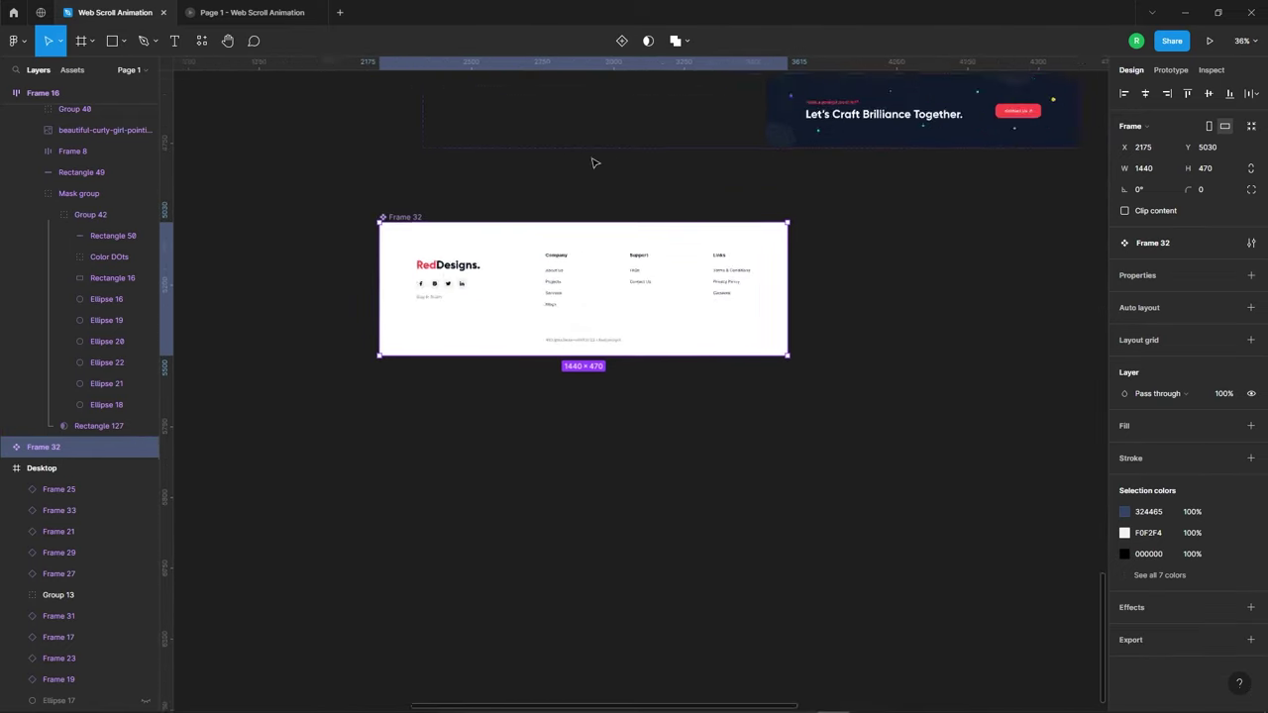
scroll(594, 159, "up", 2)
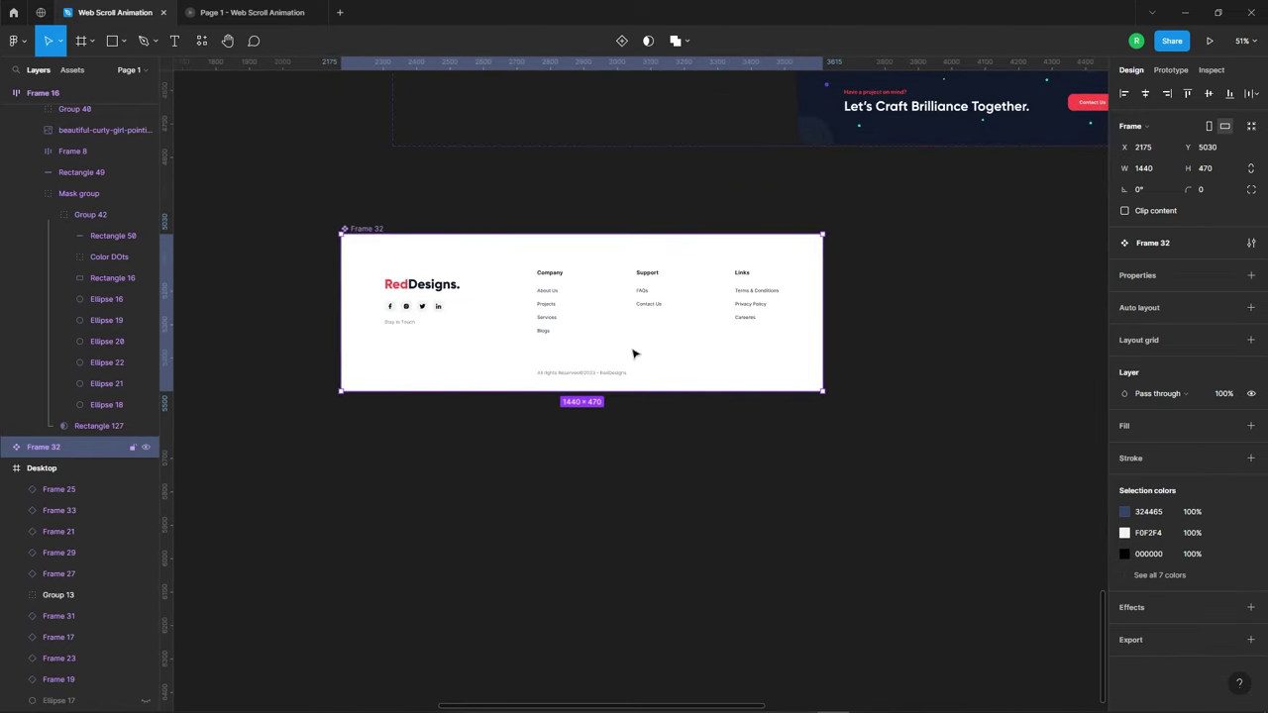
Add a variant property to Frame 32 and duplicate Default into Variant2.
left_click(1251, 280)
left_click(1183, 319)
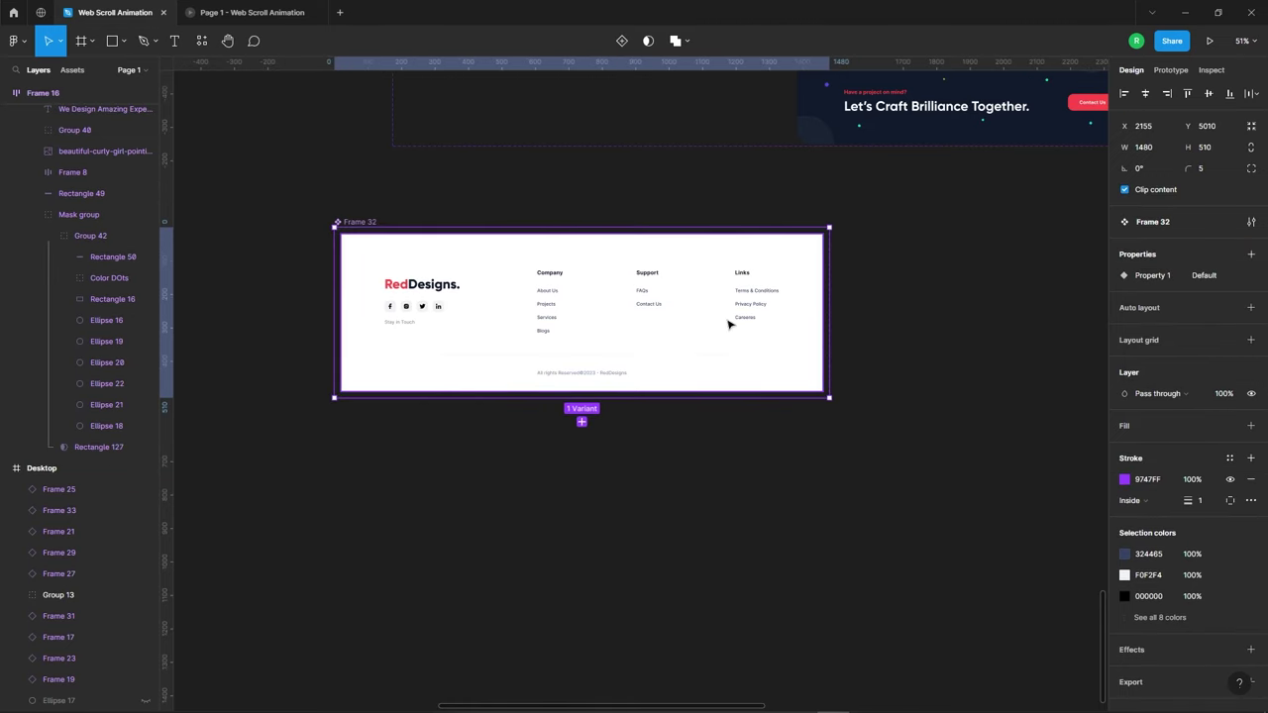
left_click(744, 283)
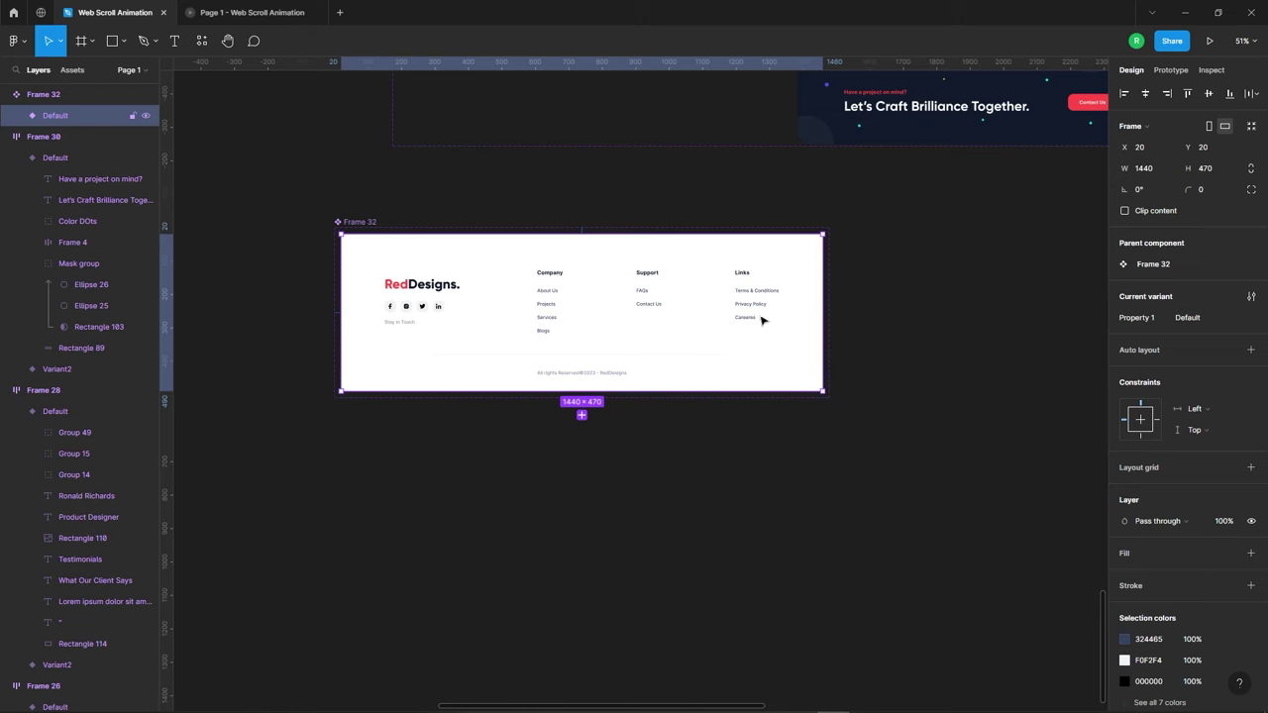
key("ctrl+d")
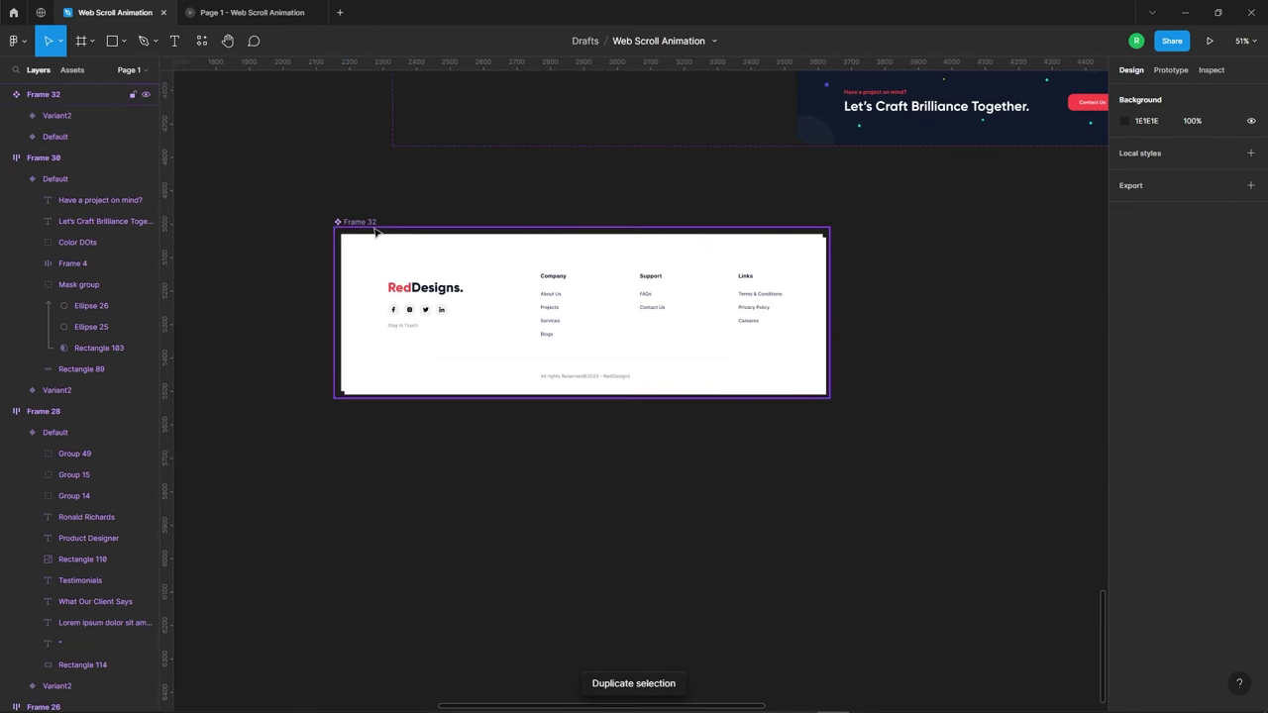
left_click_drag(578, 374, 659, 397)
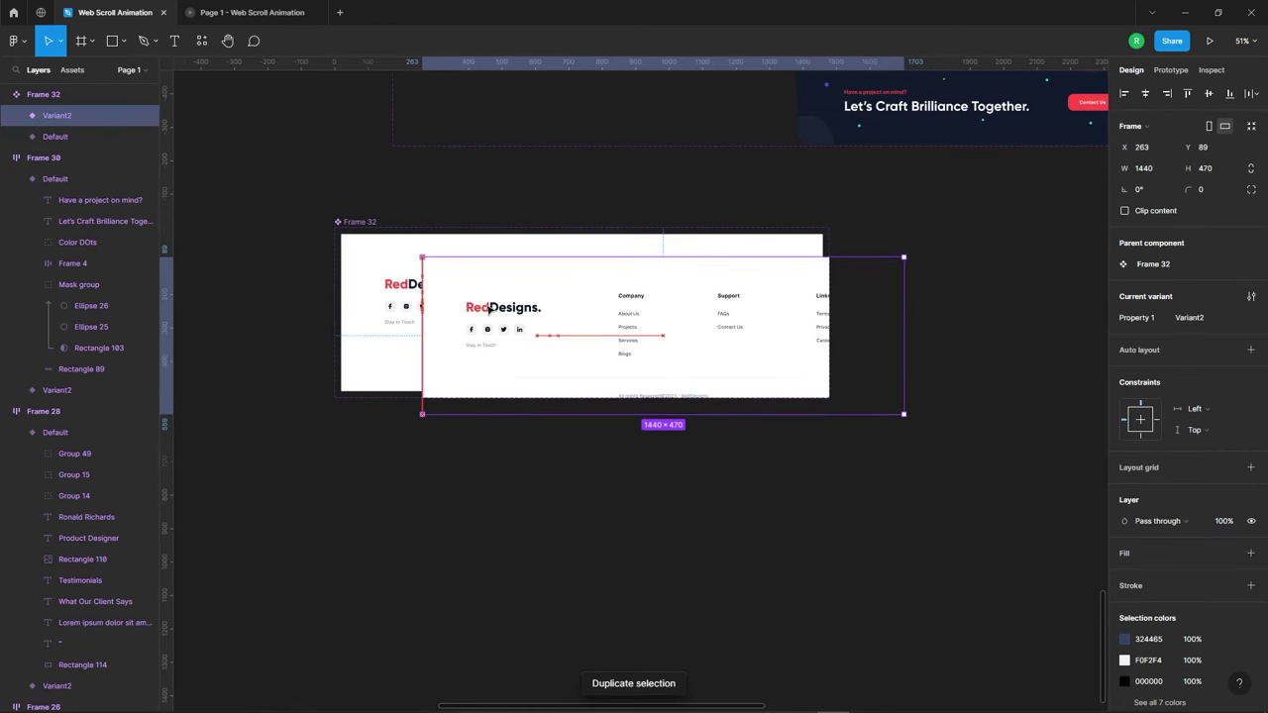
Give the footer component set a horizontal auto layout with a 100 px gap.
left_click(340, 217)
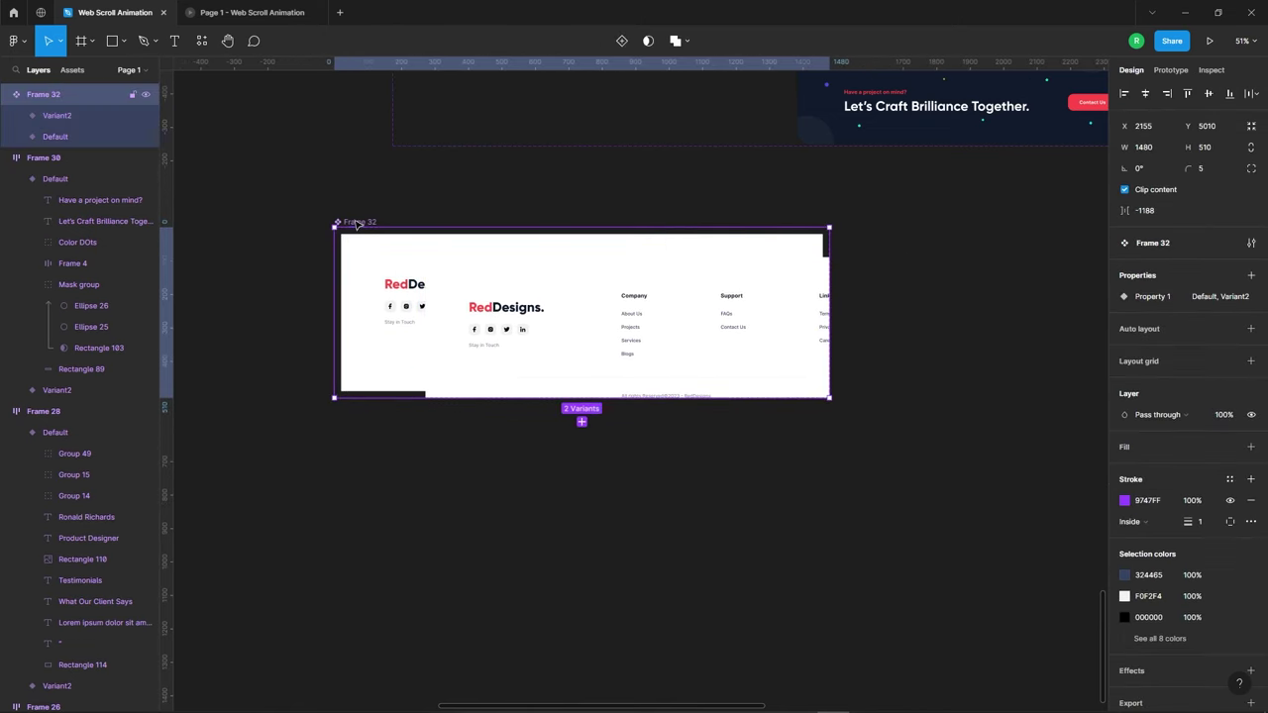
left_click(1250, 331)
left_click(1140, 353)
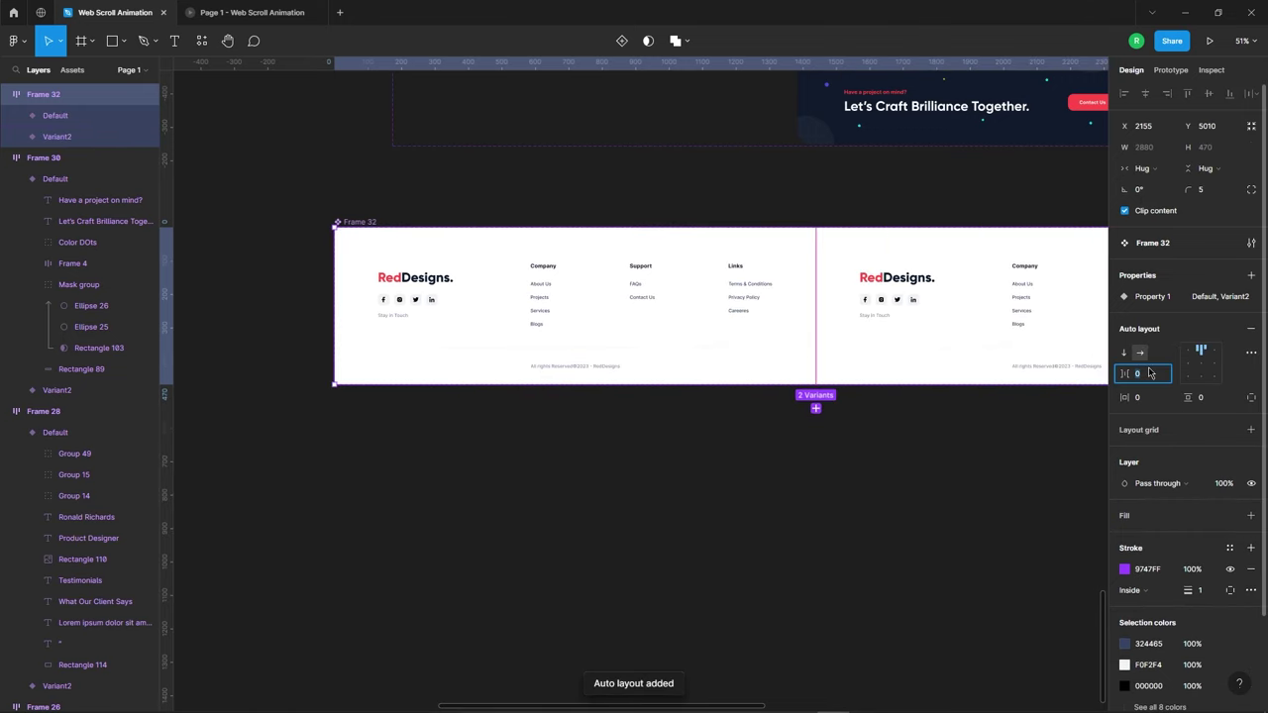
type("100")
key("Return")
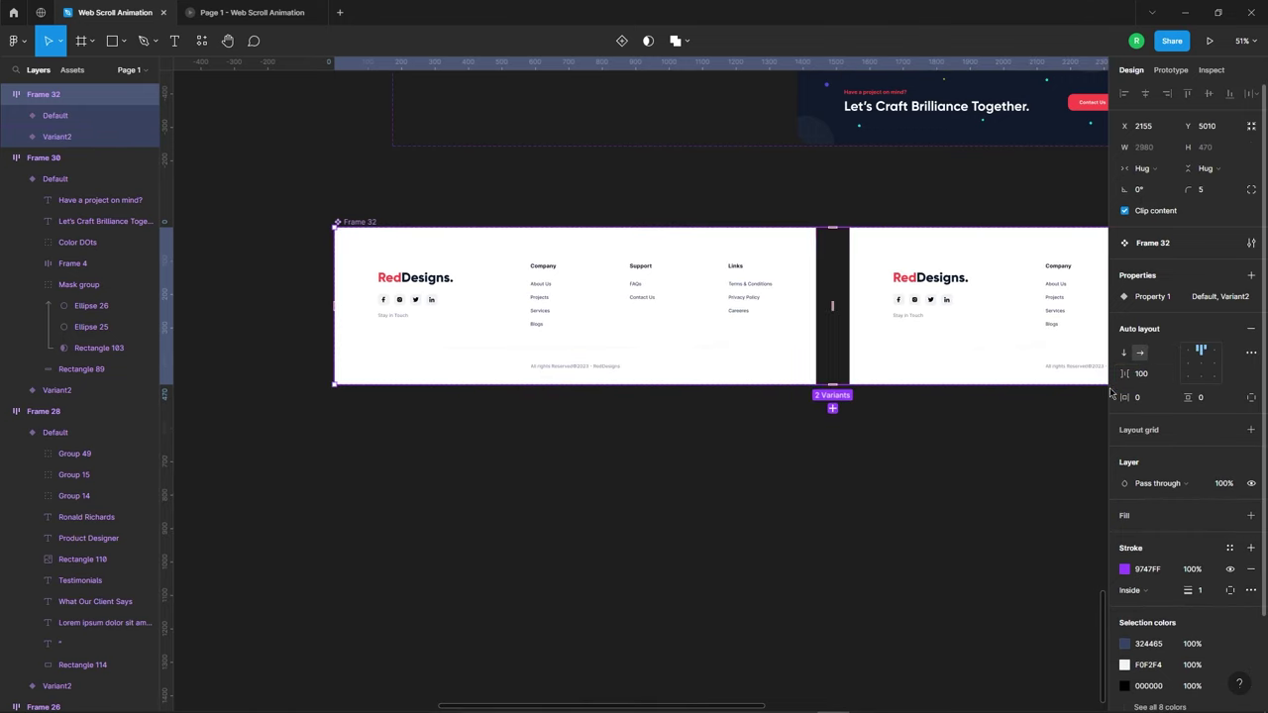
scroll(634, 441, "down", 3)
left_click(656, 439)
Move the Default footer's logo group (Group 16) left to X -210 at 0% opacity.
left_click(656, 371)
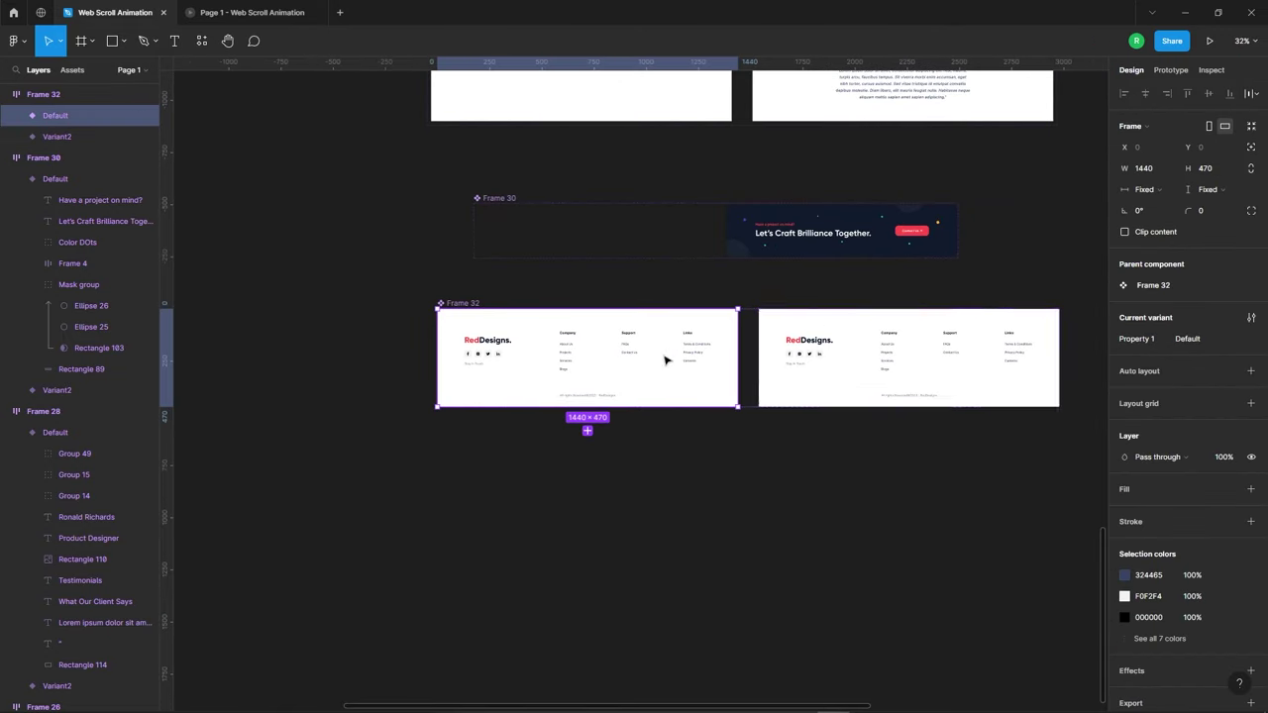
scroll(644, 359, "up", 3)
scroll(343, 286, "up", 3)
scroll(588, 326, "down", 2)
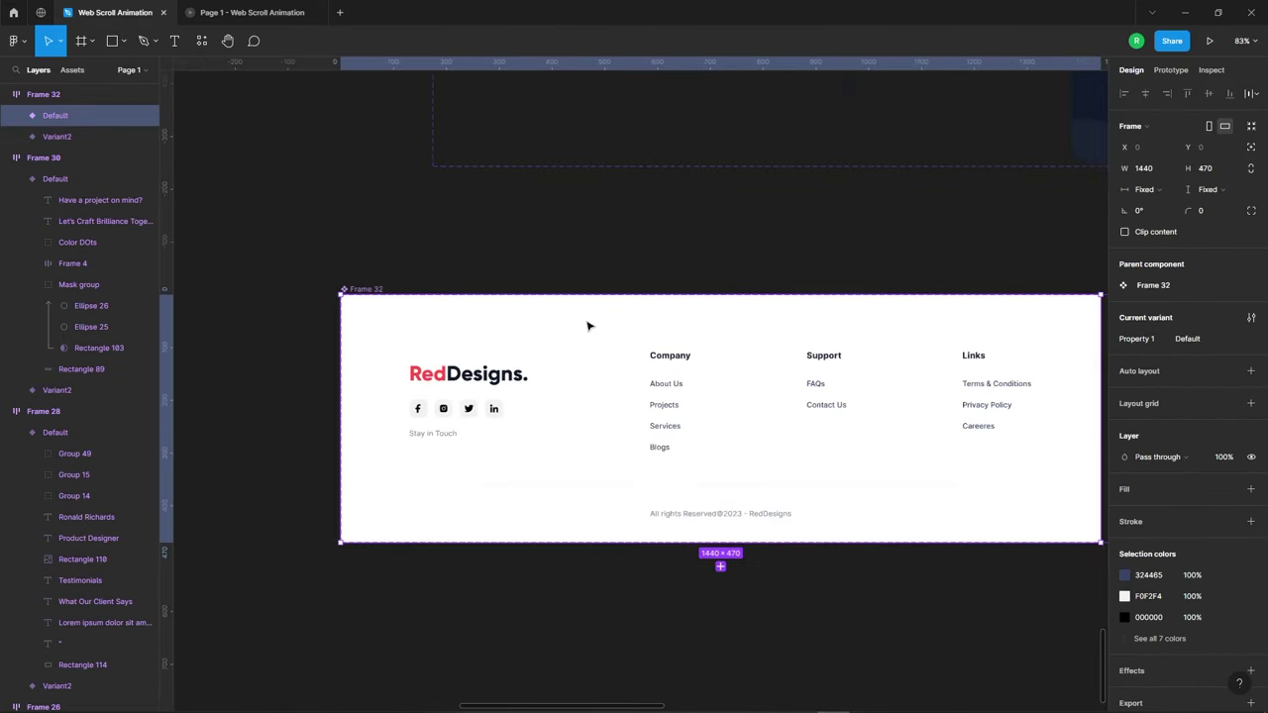
scroll(473, 396, "up", 2)
left_click(487, 378)
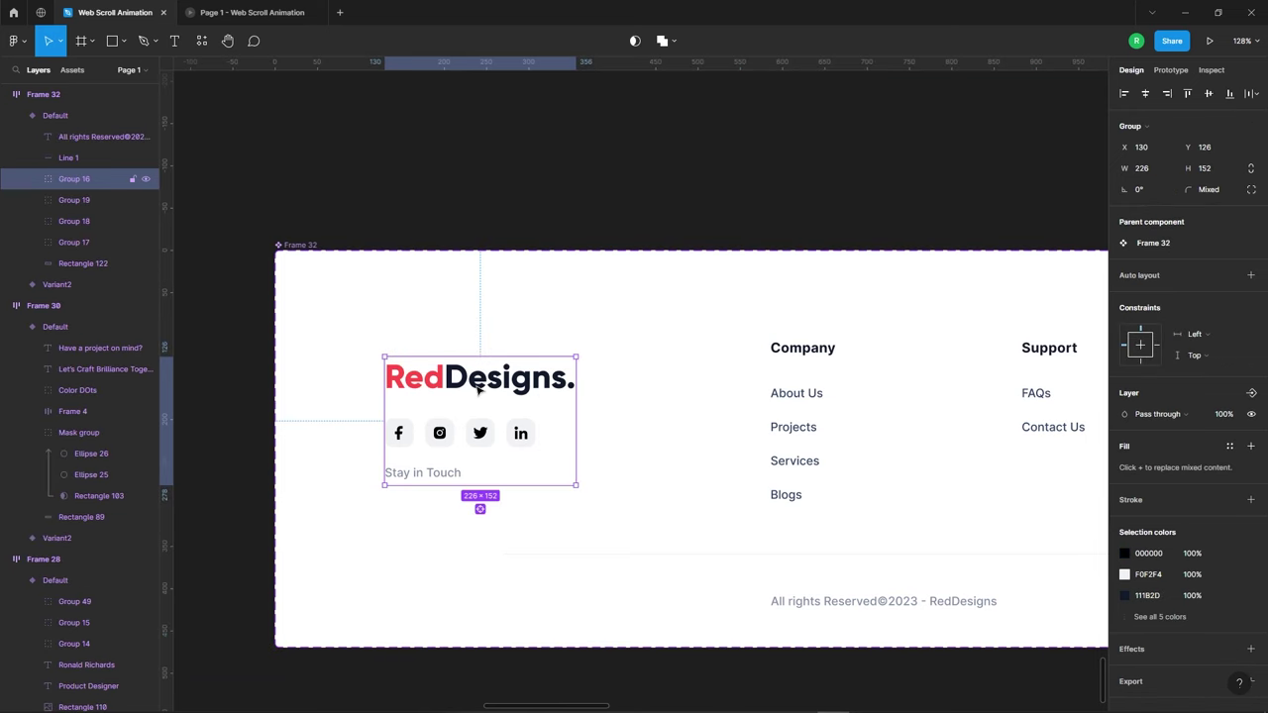
key("shift+Left")
key("shift+Left")
key("shift+Left")
key("shift+Left")
key("shift+Left")
key("shift+Left")
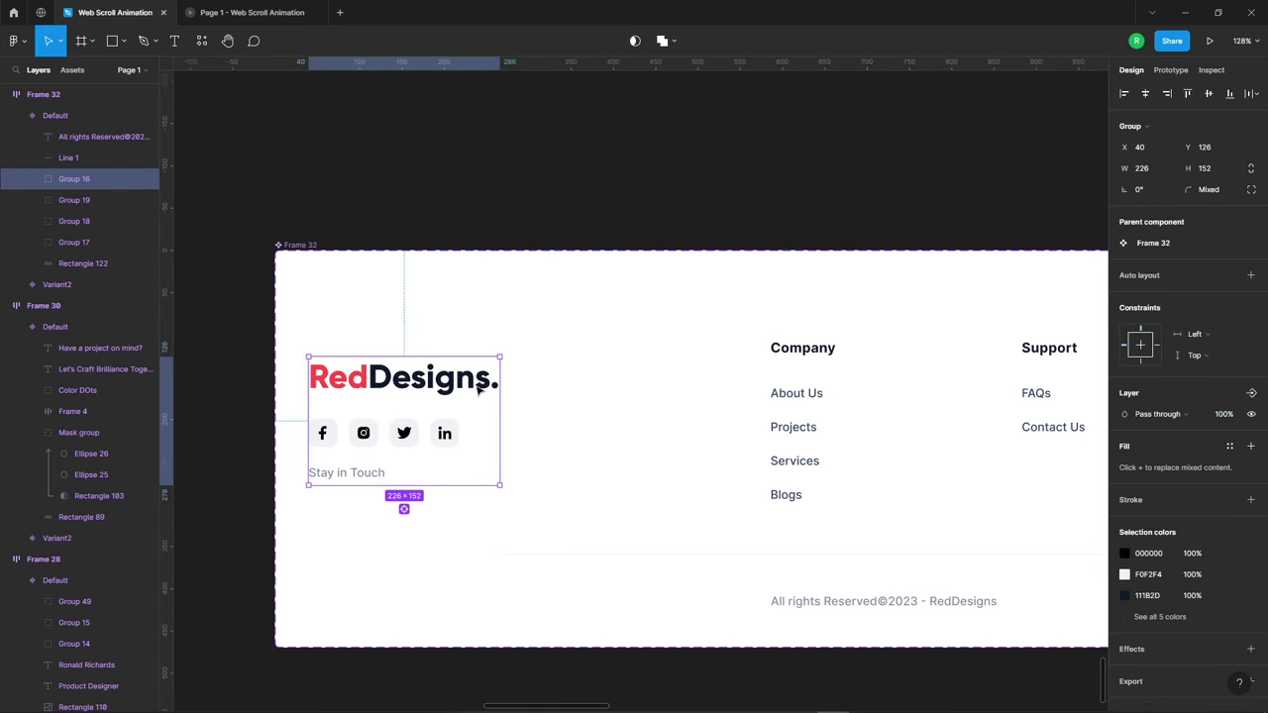
key("shift+Left")
key("shift+Left")
key("shift+Left")
key("shift+Left")
key("shift+Left")
key("shift+Left")
key("shift+Left")
key("shift+Left")
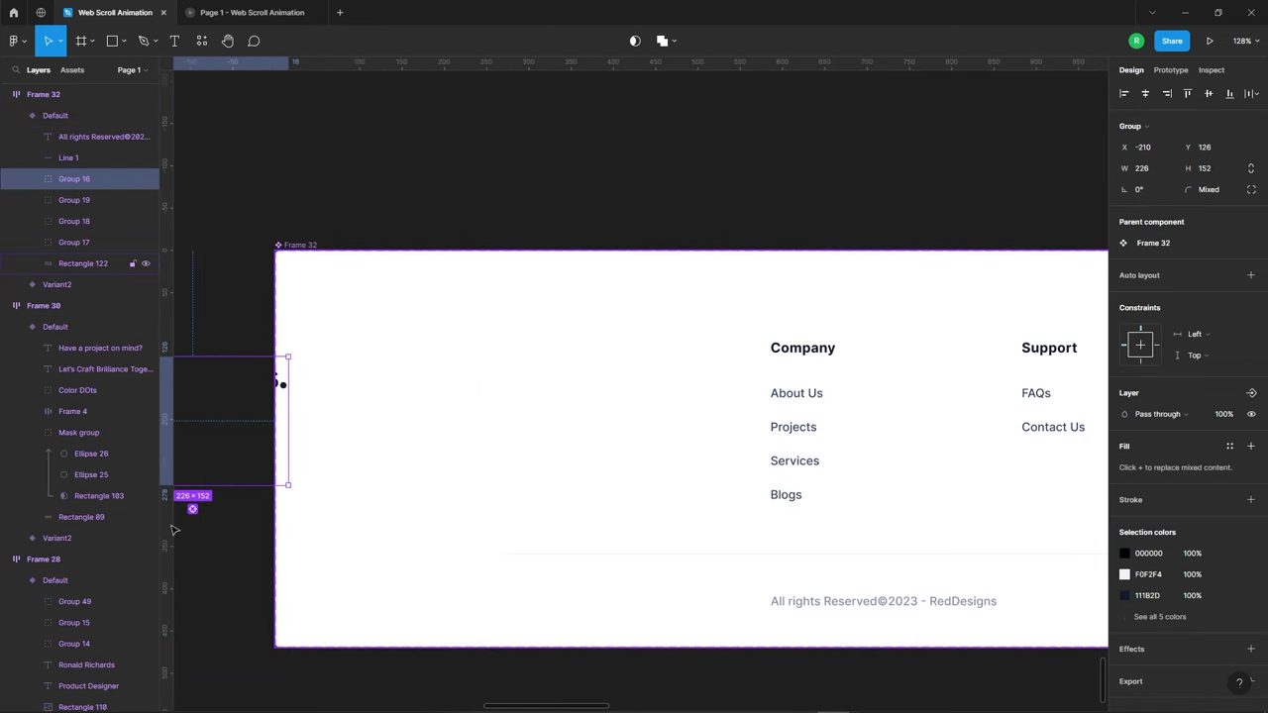
scroll(371, 435, "down", 1)
scroll(371, 434, "down", 4)
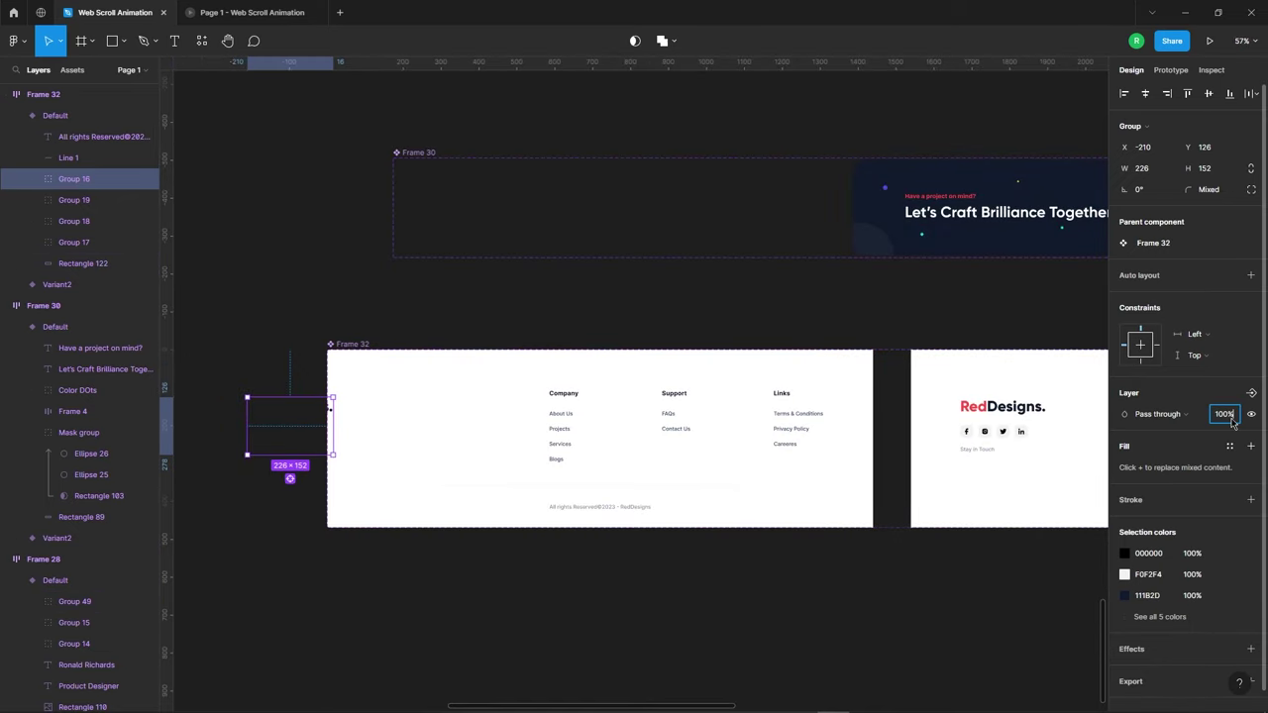
type("0")
key("Return")
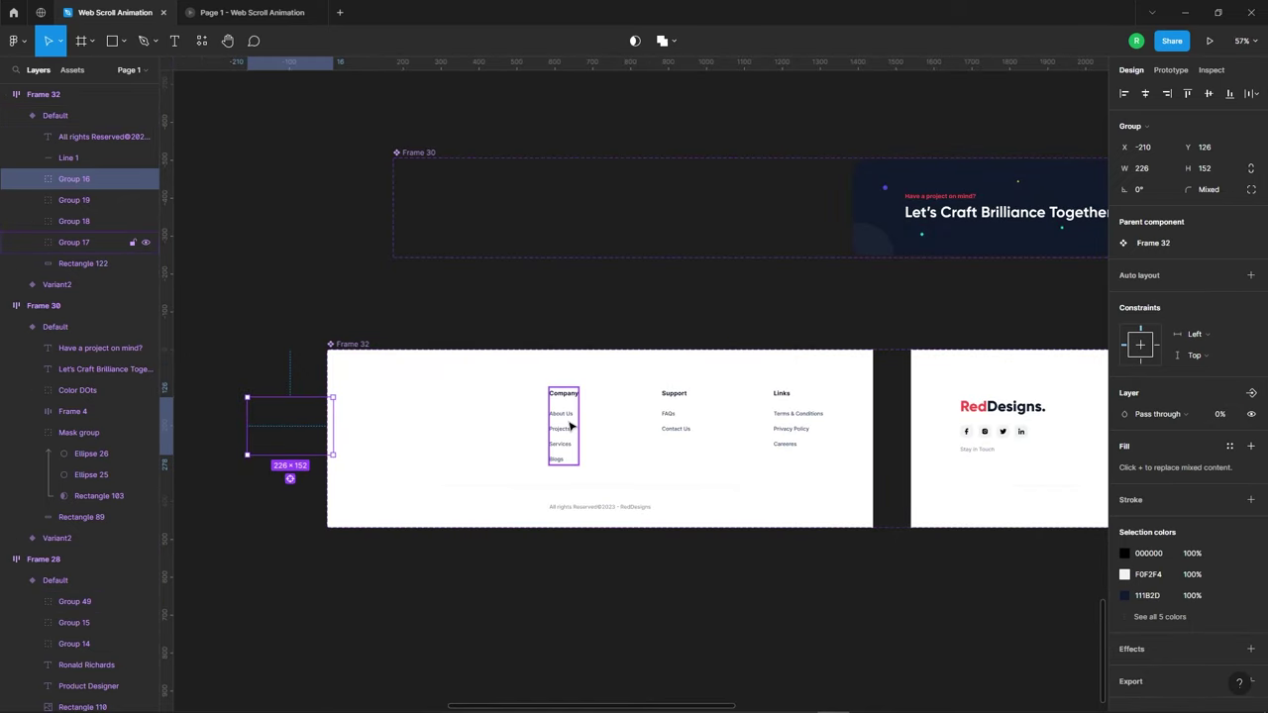
Shift the Company, Support and Links columns left and set them to 0% opacity.
left_click(571, 426)
left_click(680, 424, "shift")
left_click(775, 421, "shift")
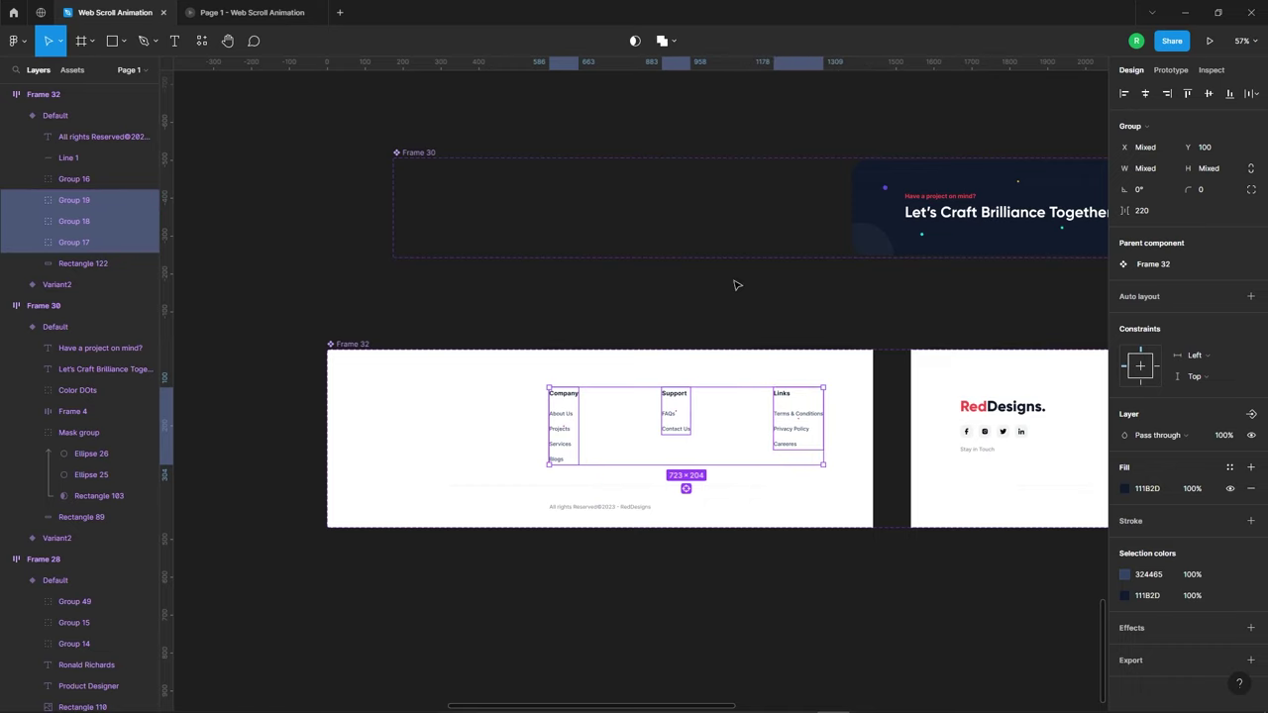
key("shift+Left")
key("shift+Left")
key("shift+Left")
key("shift+Left")
key("shift+Left")
key("shift+Left")
key("shift+Left")
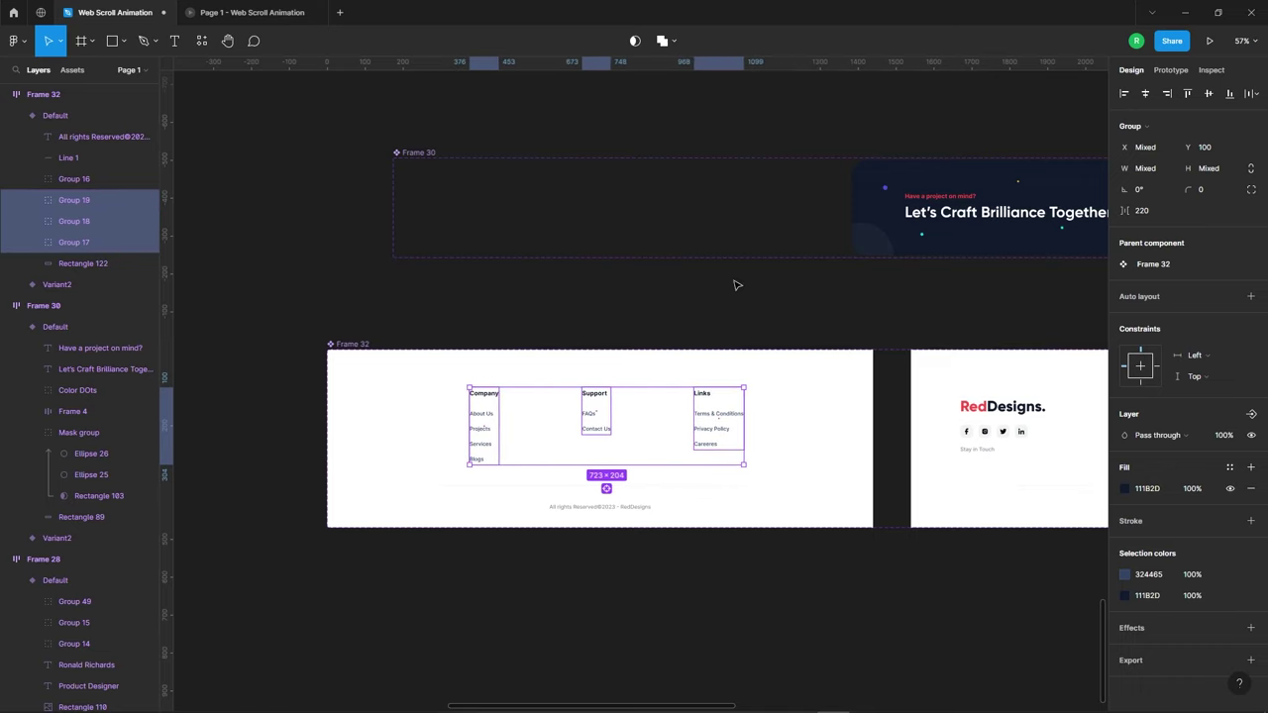
key("shift+Left")
key("shift+Left")
key("shift+Left")
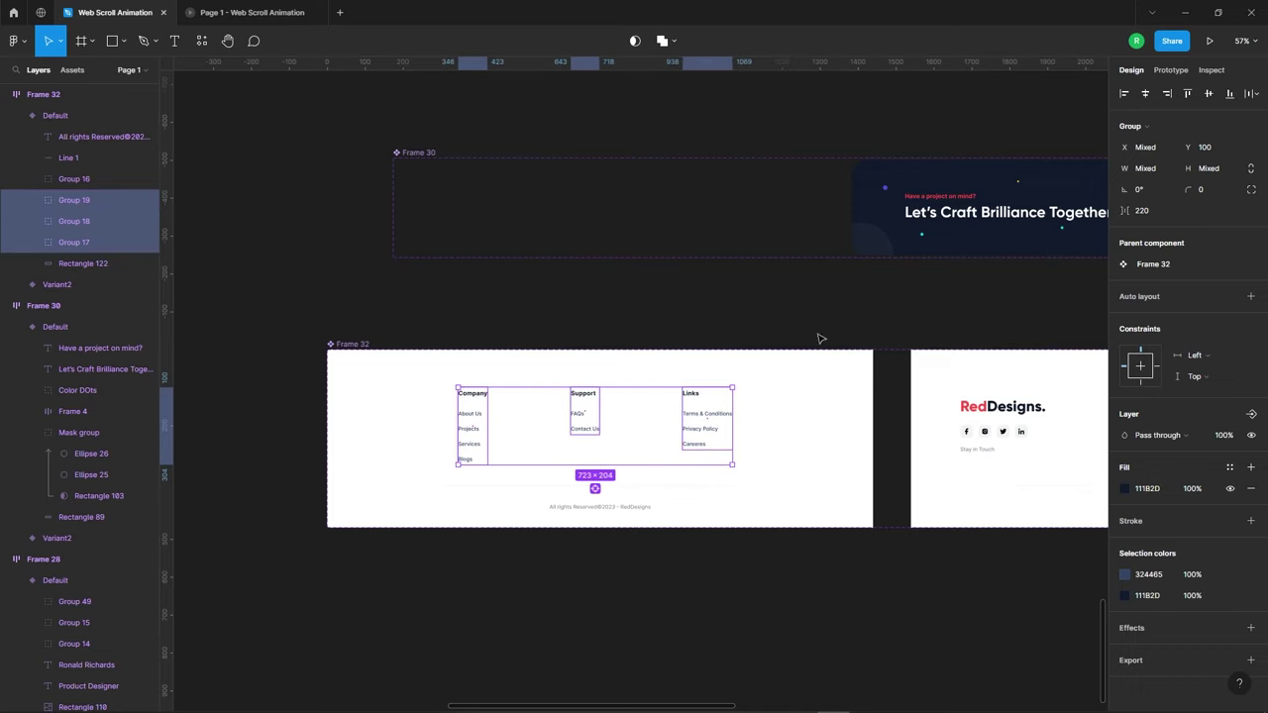
type("0")
key("Return")
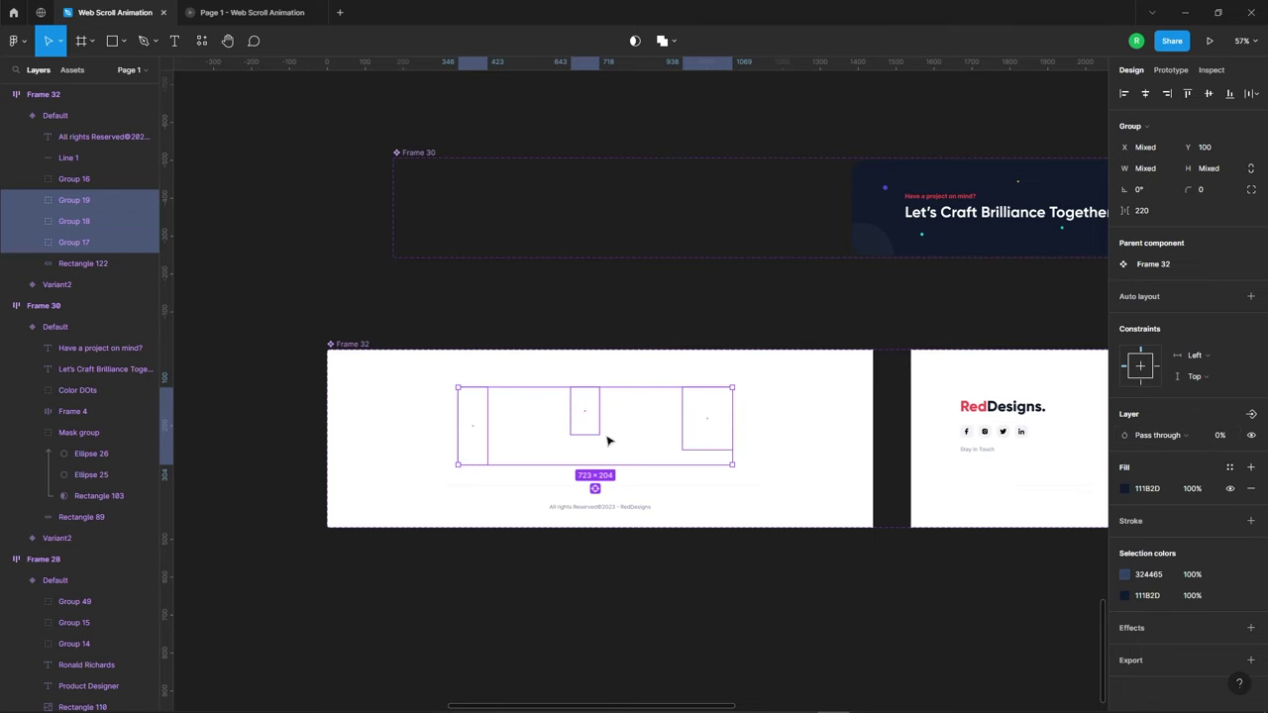
left_click(695, 337)
scroll(551, 462, "down", 1)
Shrink the footer's divider line (Line 1) to 74 px around its centre.
scroll(615, 466, "up", 5)
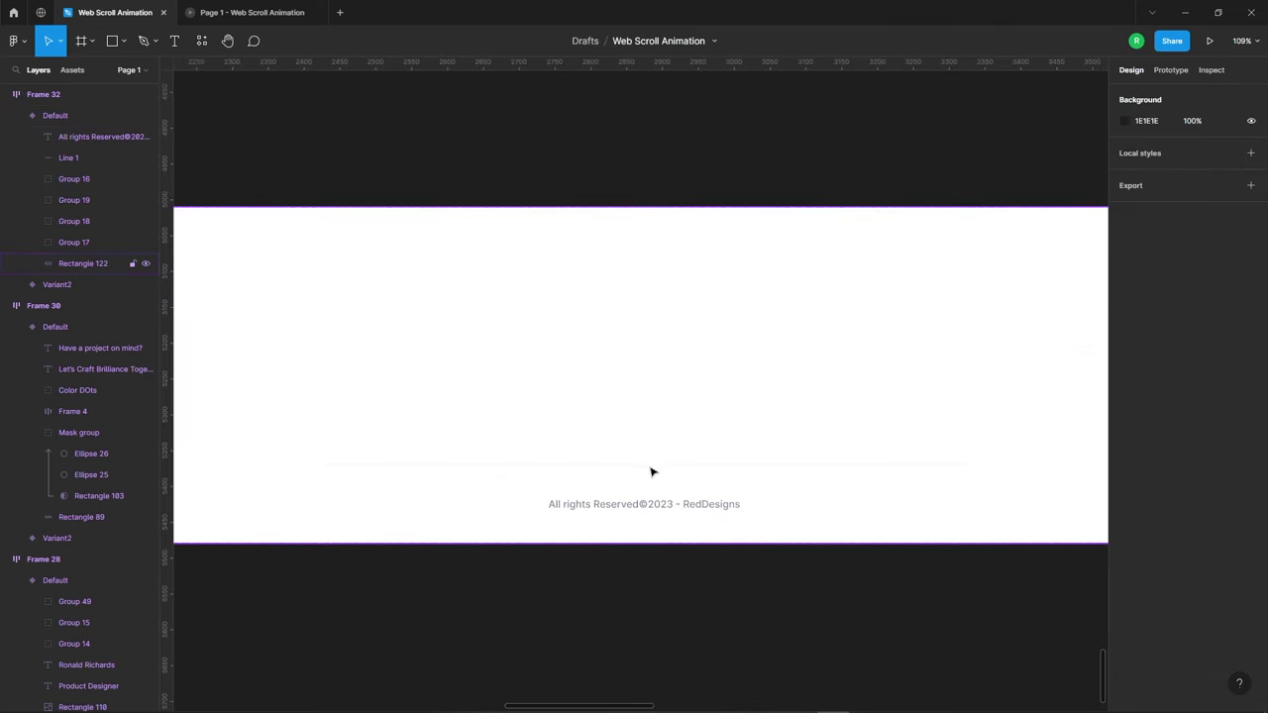
left_click(652, 465)
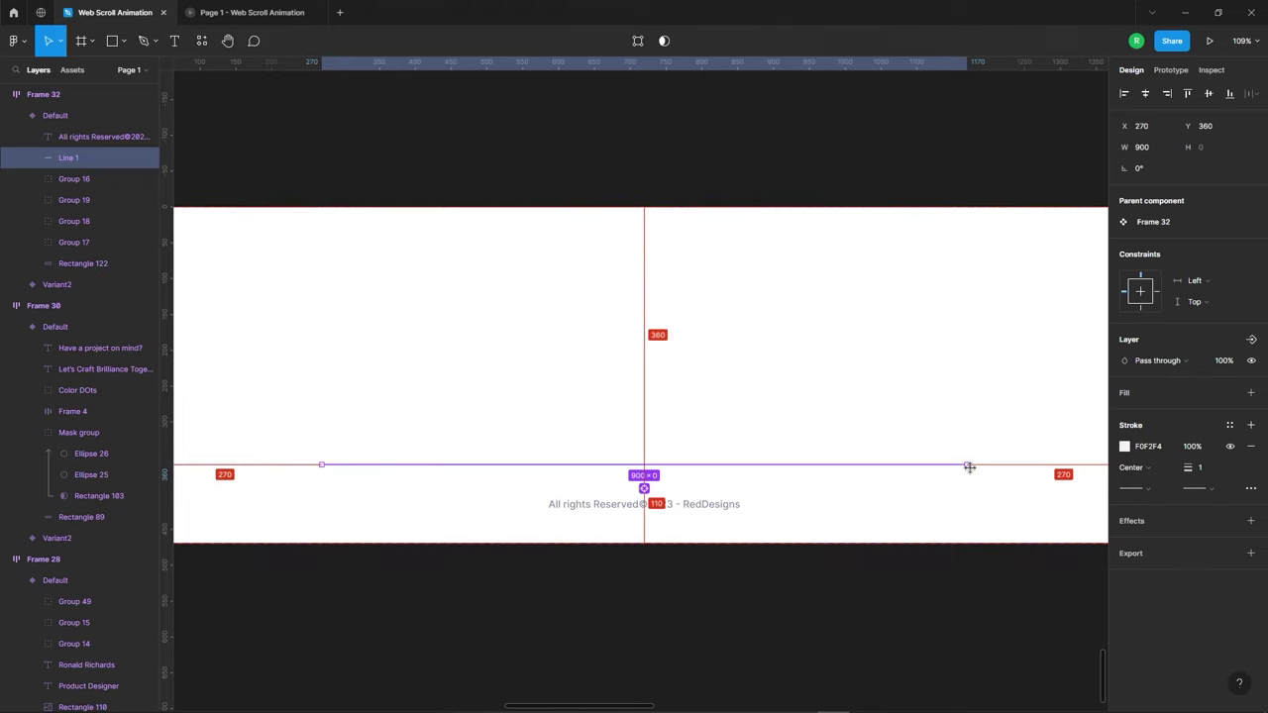
key("alt")
mouse_move(968, 467)
left_mouse_down()
mouse_move(671, 483)
mouse_move(675, 469)
left_mouse_up()
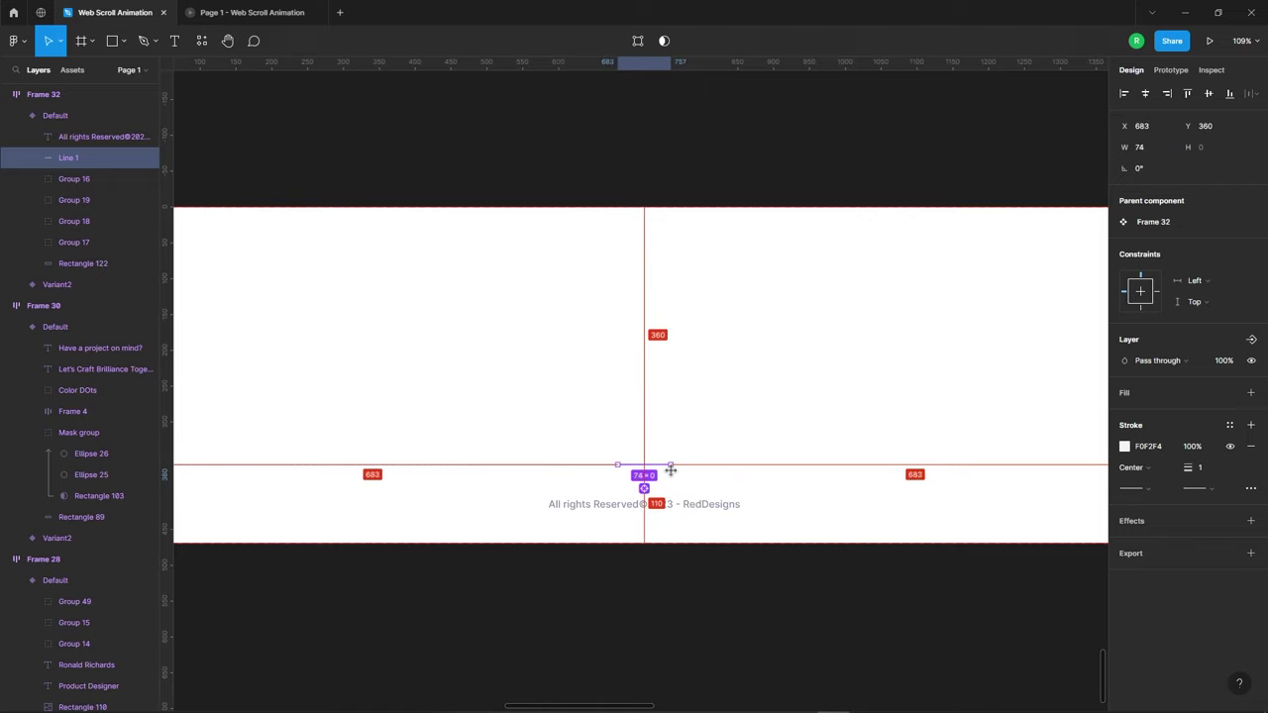
left_click(693, 593)
Move the copyright text down to Y 470 with 0% opacity.
left_click(659, 507)
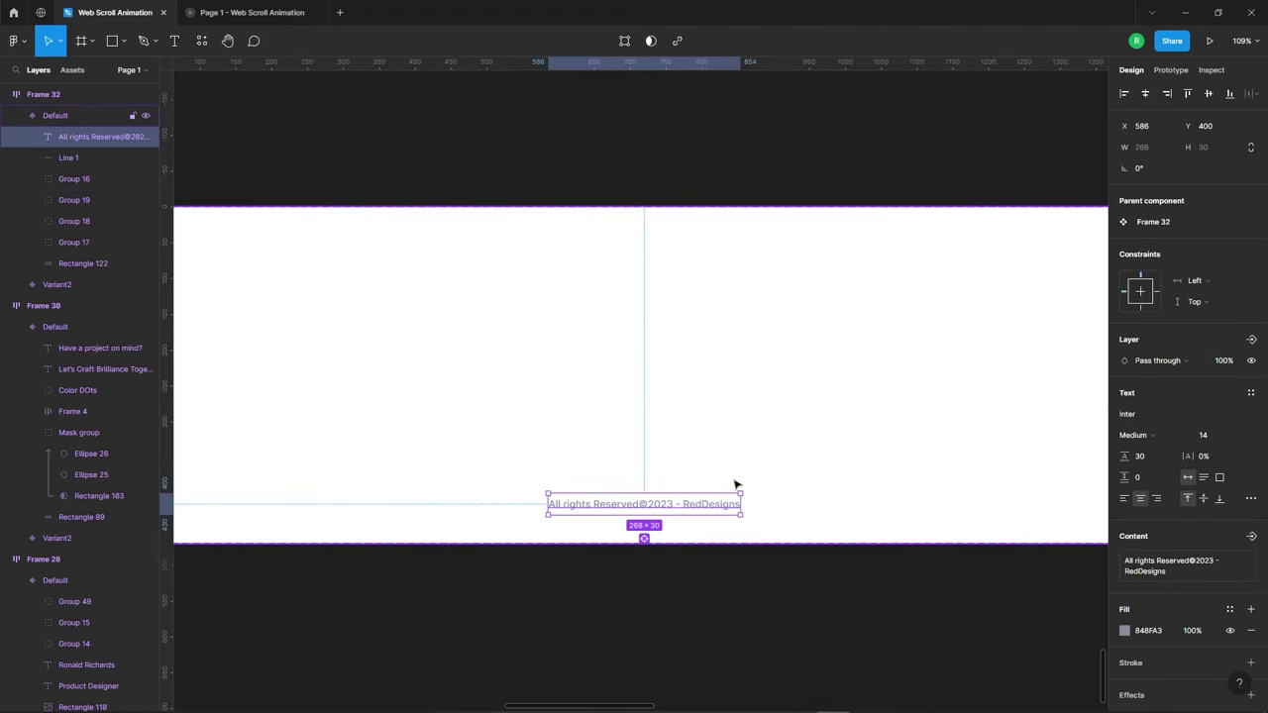
key("shift+Down")
key("shift+Down")
key("shift+Down")
key("shift+Down")
key("shift+Down")
key("shift+Down")
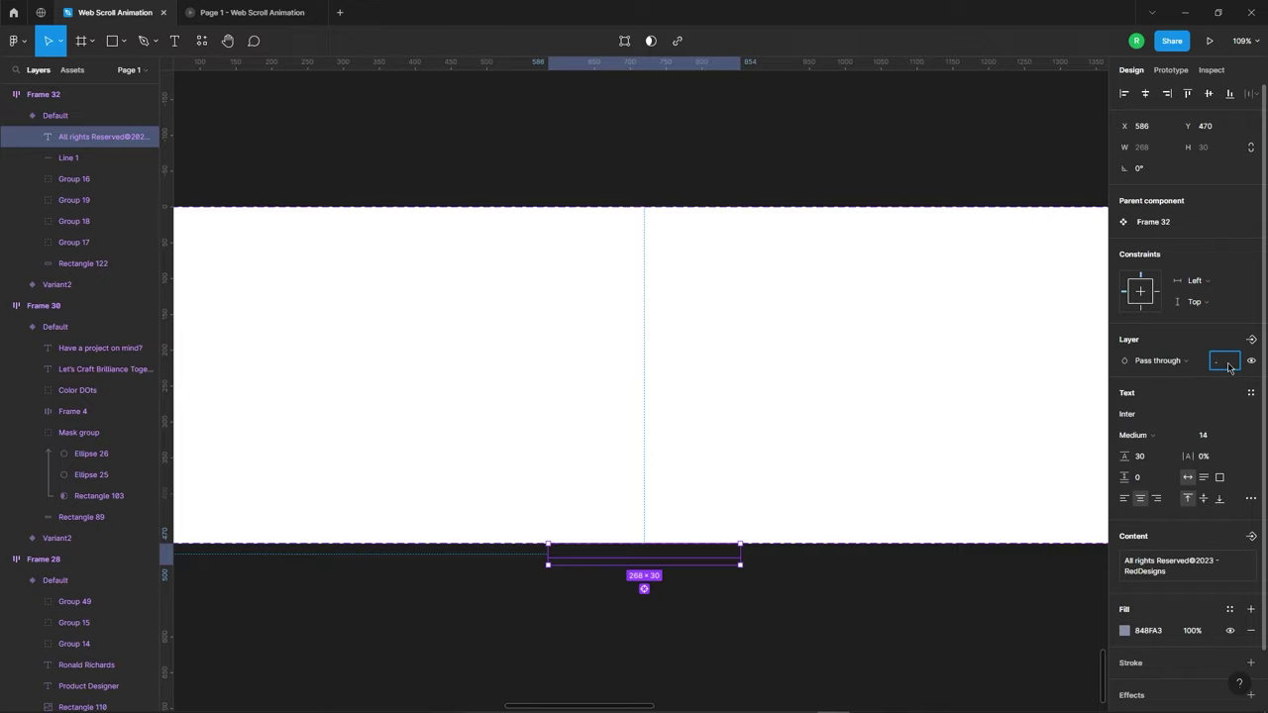
type("0")
key("Return")
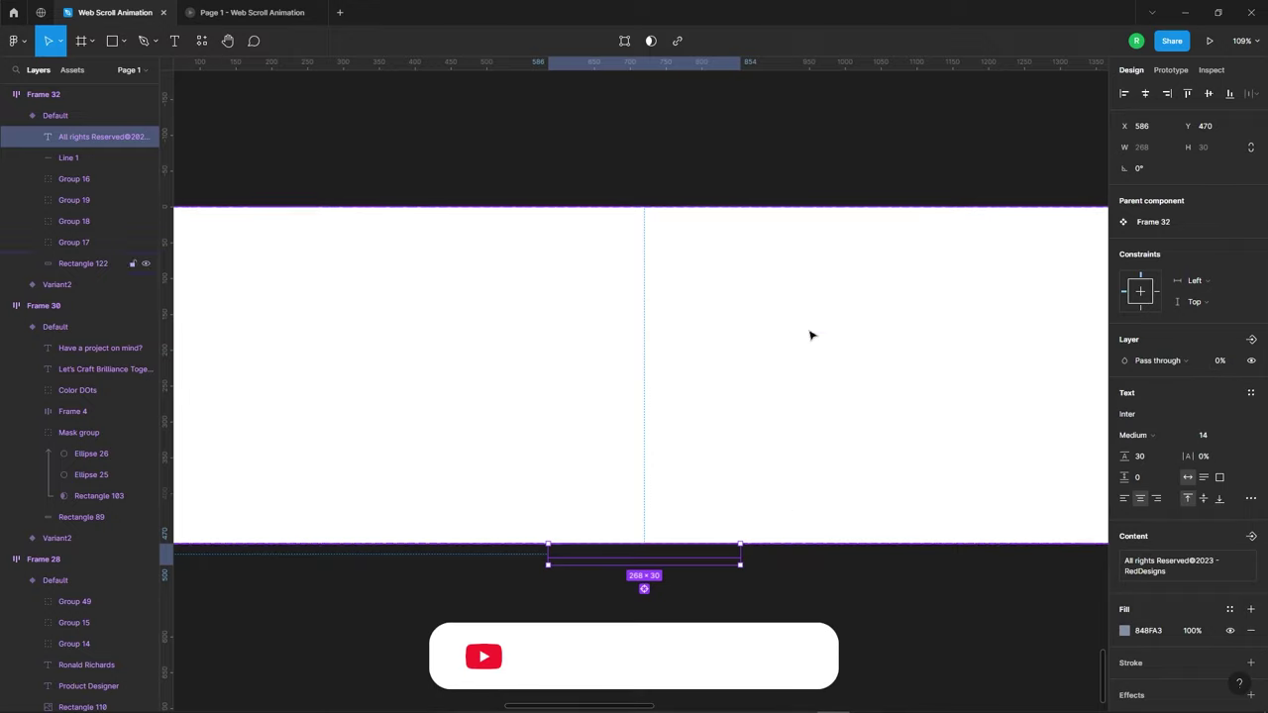
scroll(811, 335, "down", 5)
key("Escape")
Link the footer's Default variant to Variant2 with a Mouse enter smart-animate interaction.
key("Tab")
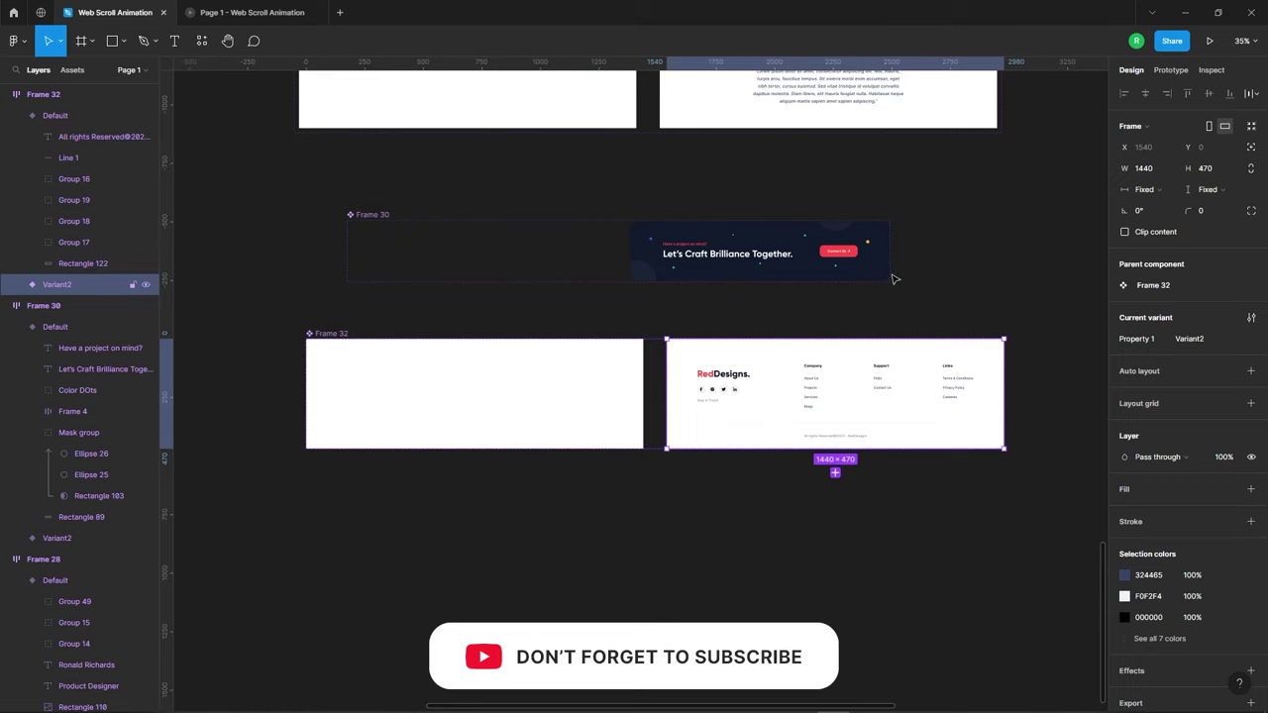
left_click(1171, 70)
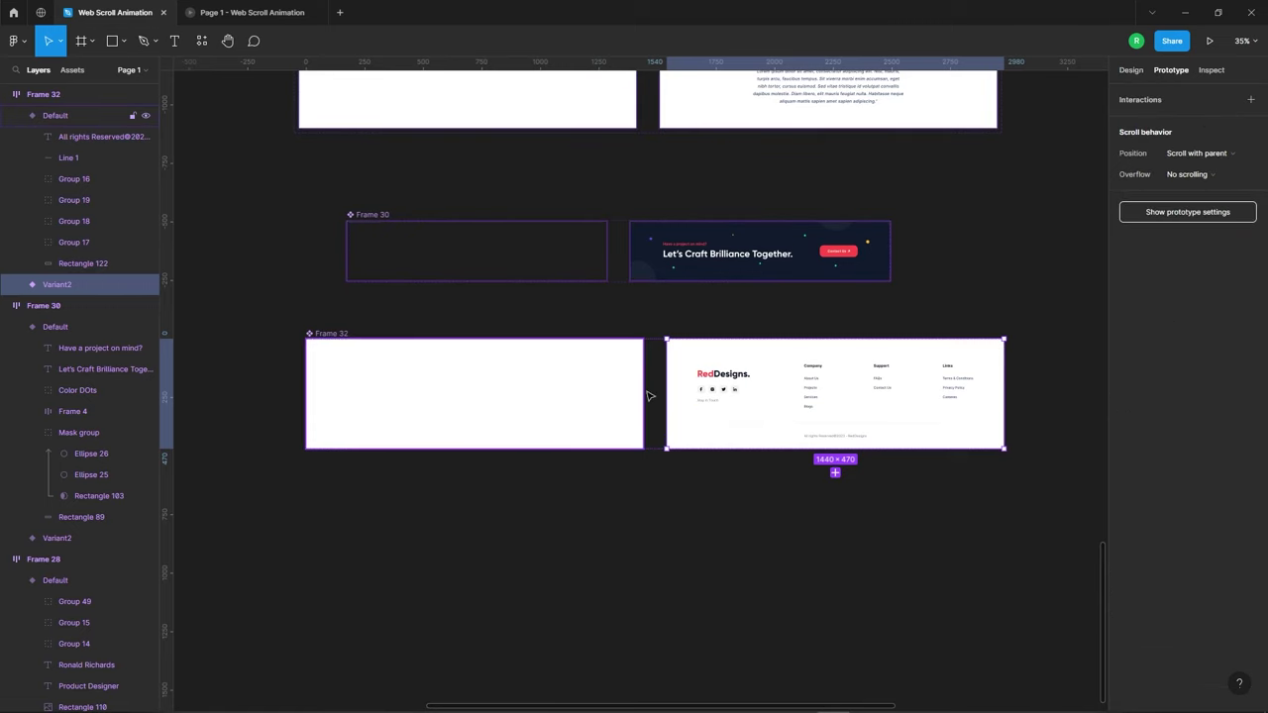
left_click(639, 393)
scroll(634, 407, "up", 3)
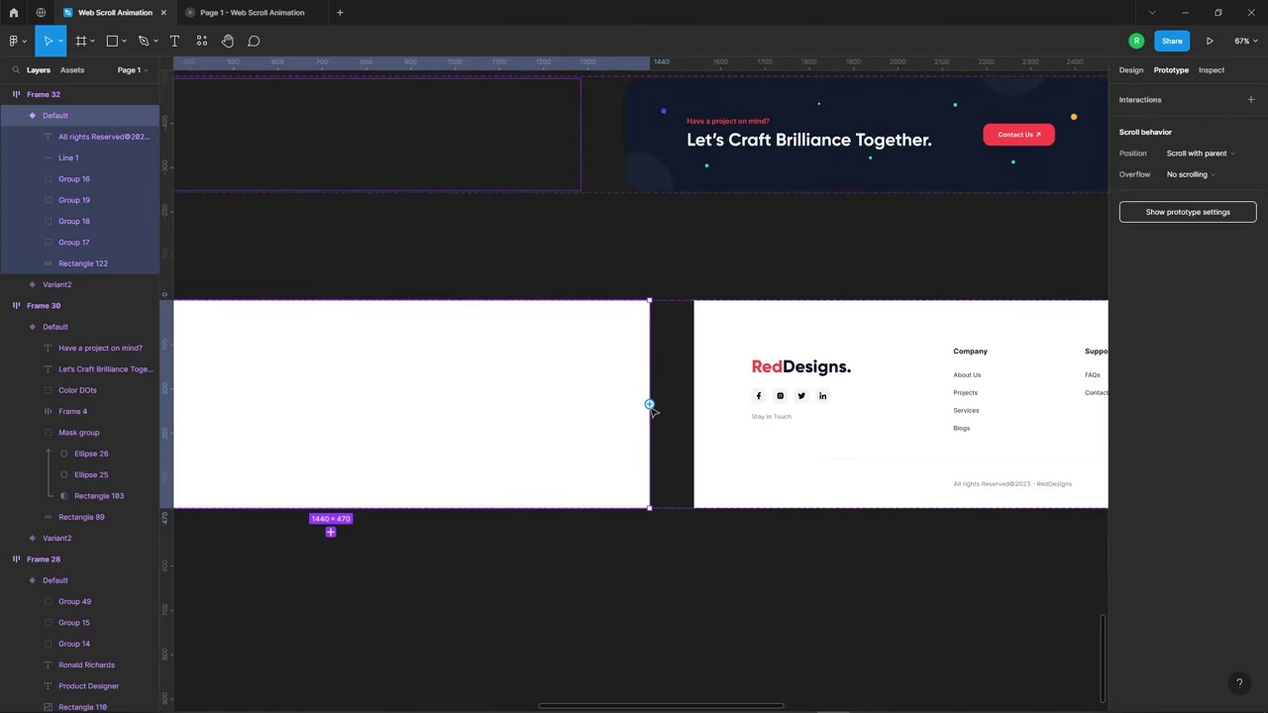
left_click_drag(650, 404, 706, 404)
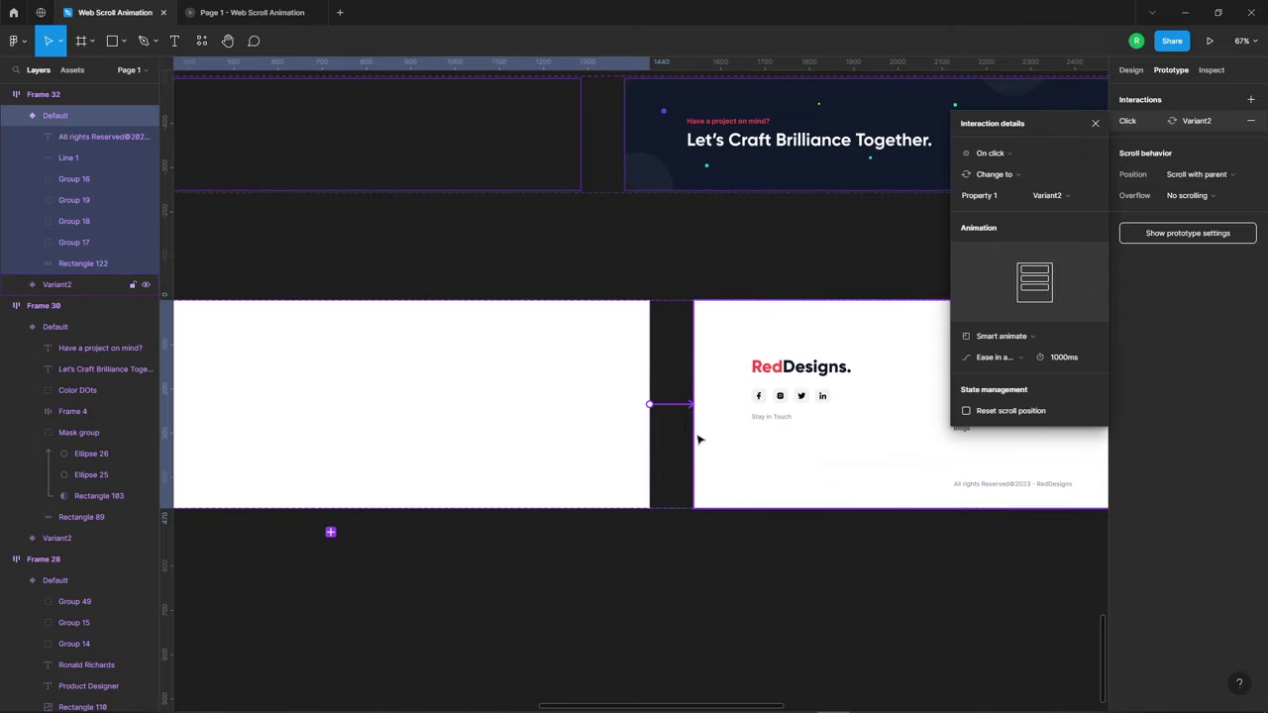
left_click(1015, 161)
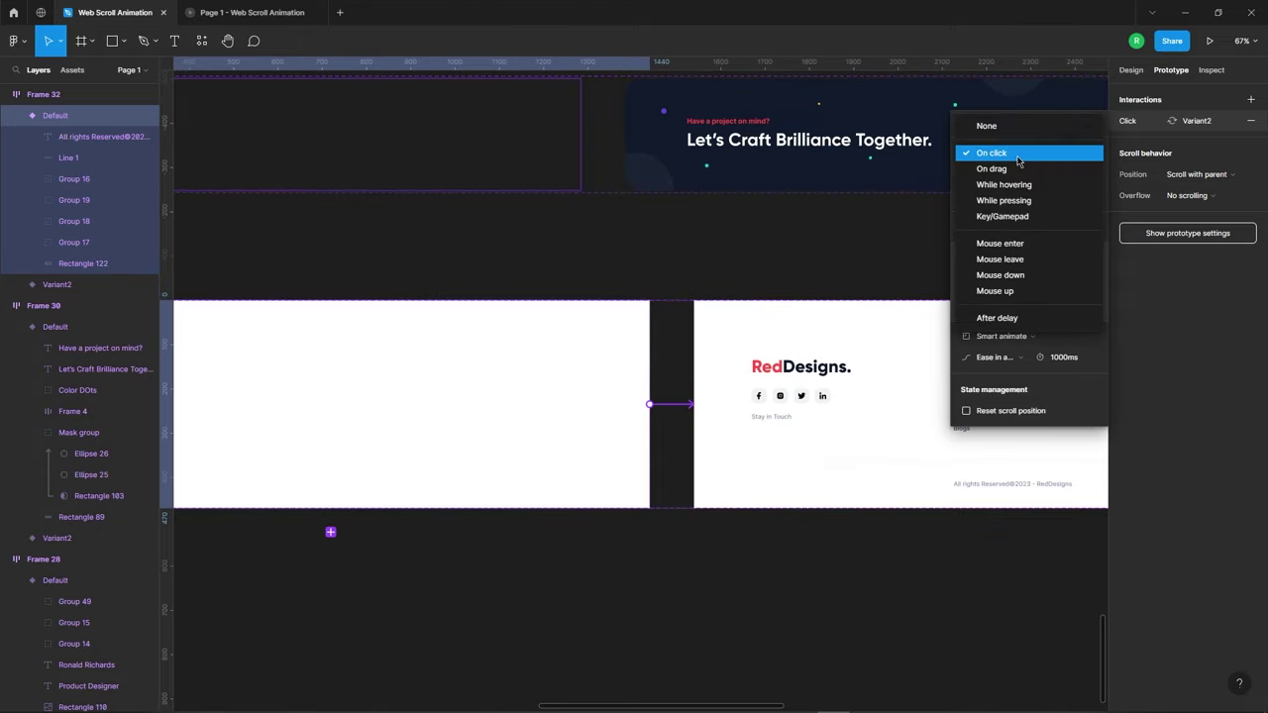
left_click(1021, 243)
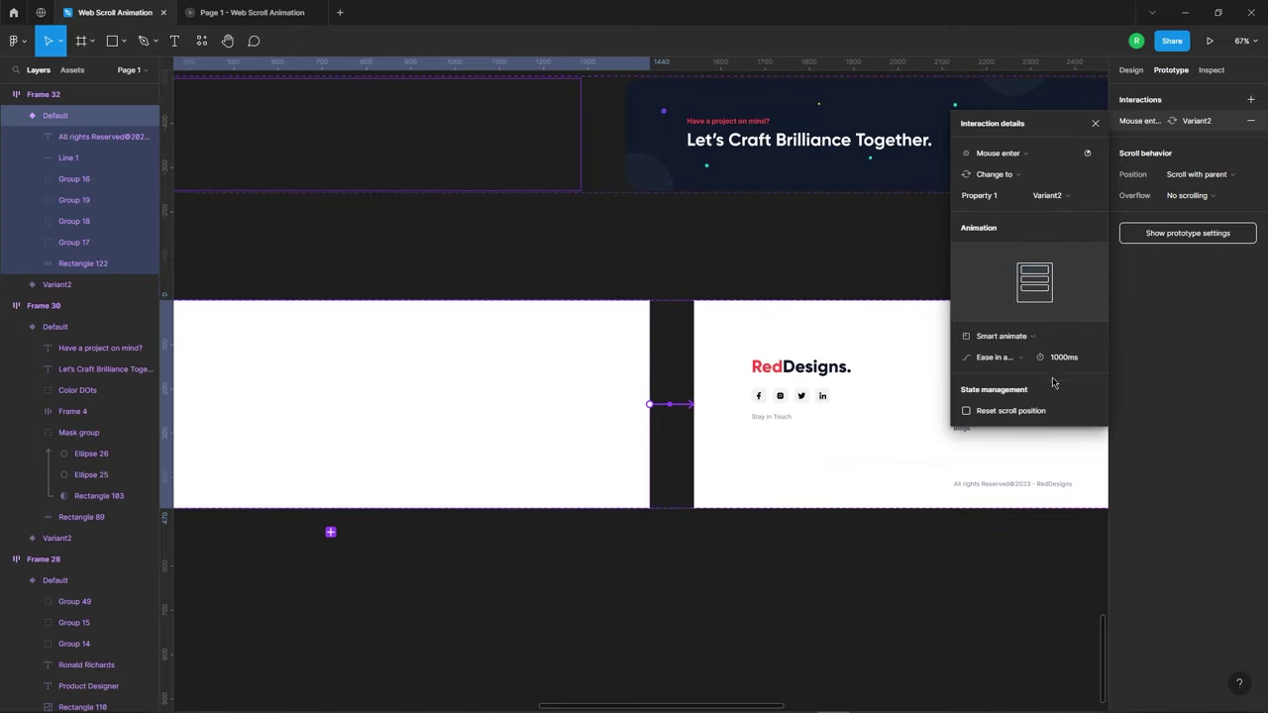
left_click(1093, 124)
Preview the footer animation in the prototype view.
left_click(802, 289)
scroll(829, 288, "down", 3)
scroll(657, 362, "down", 2)
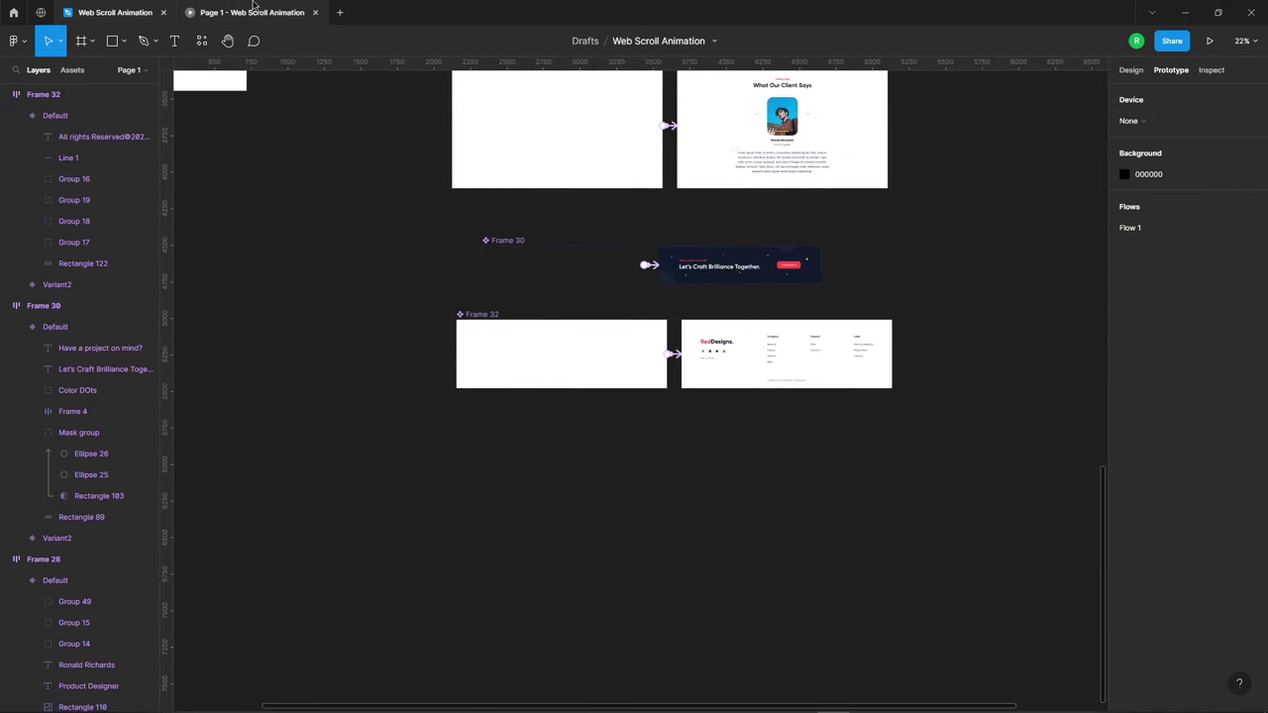
left_click(251, 12)
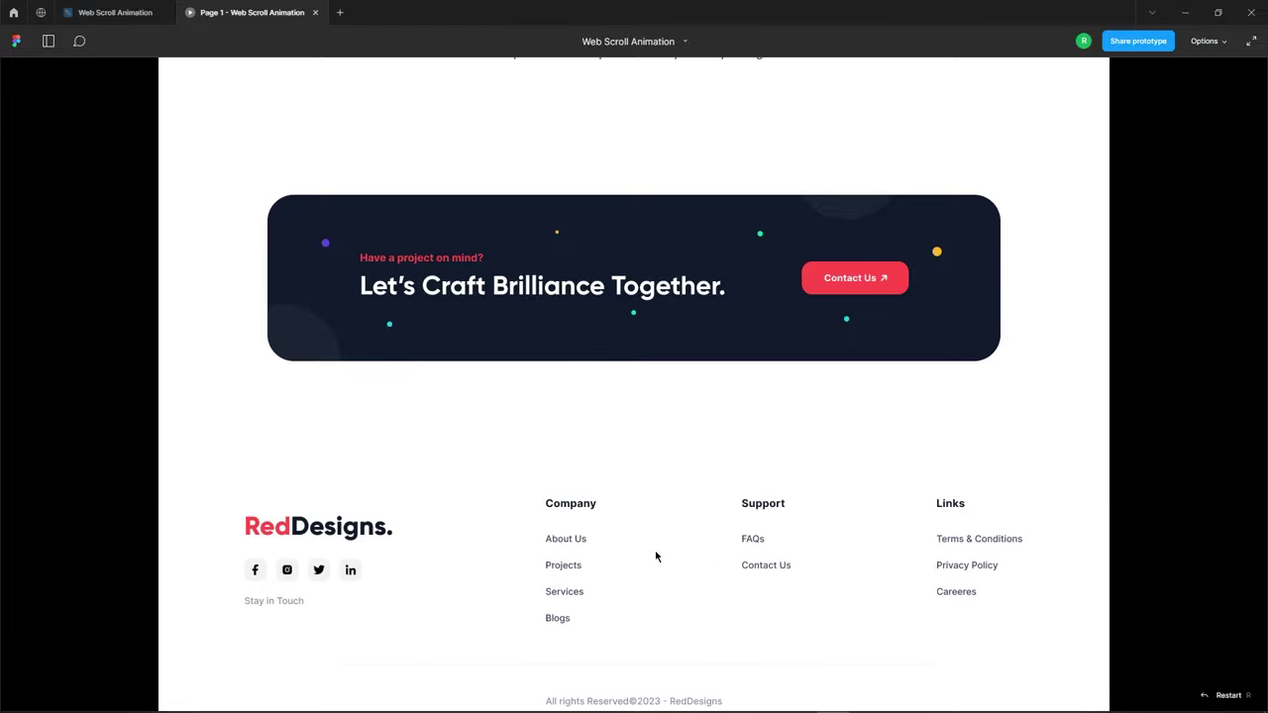
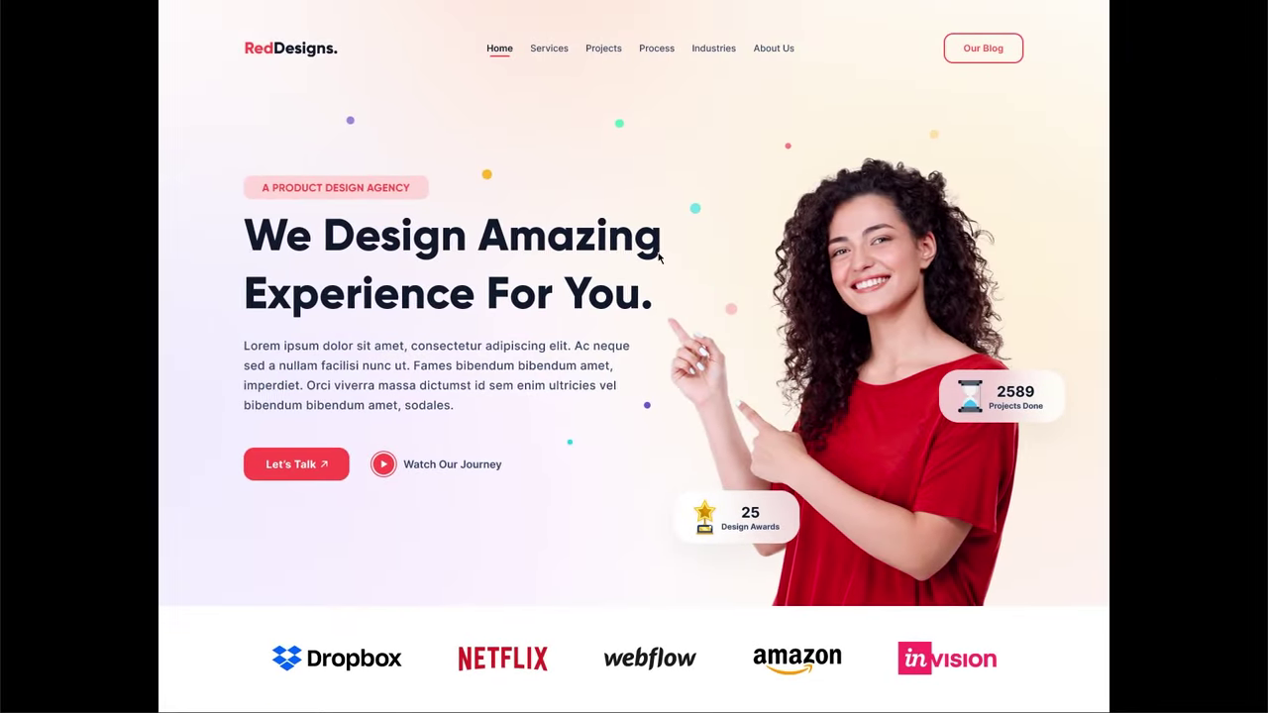
Scroll the preview from hero through services, stats, blogs and testimonials to the contact banner and footer.
scroll(714, 336, "down", 6)
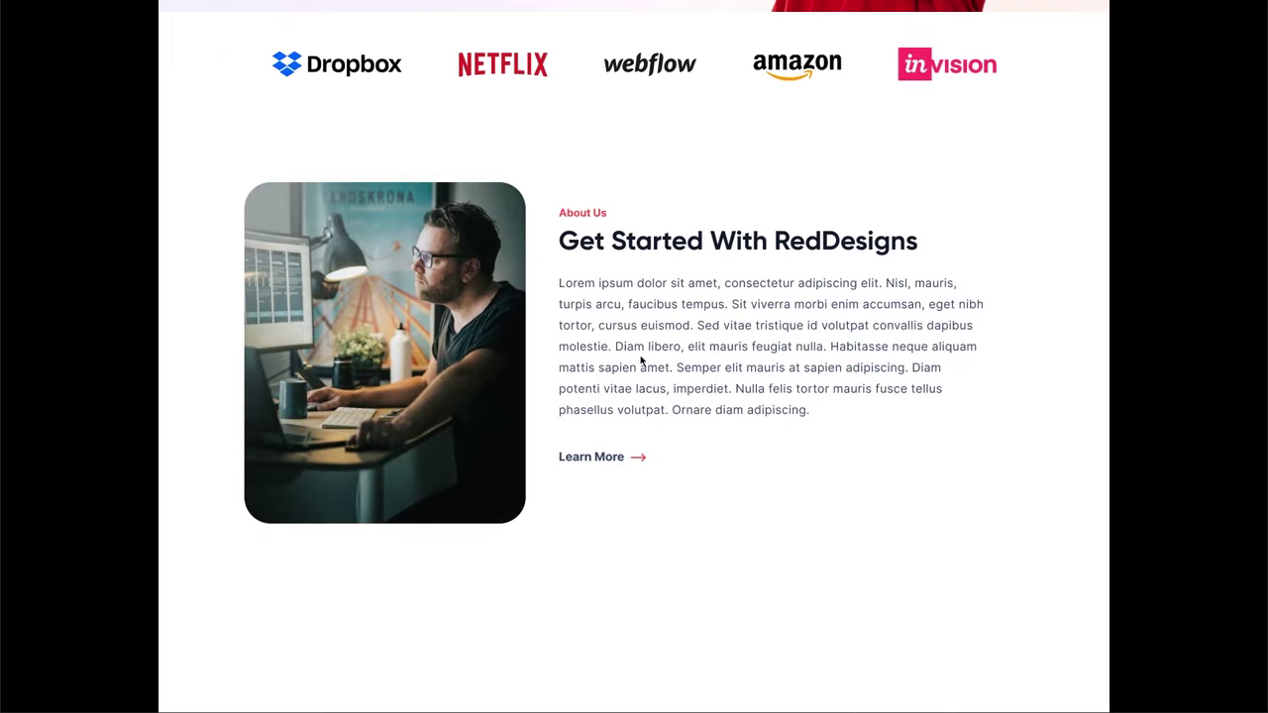
scroll(615, 376, "down", 6)
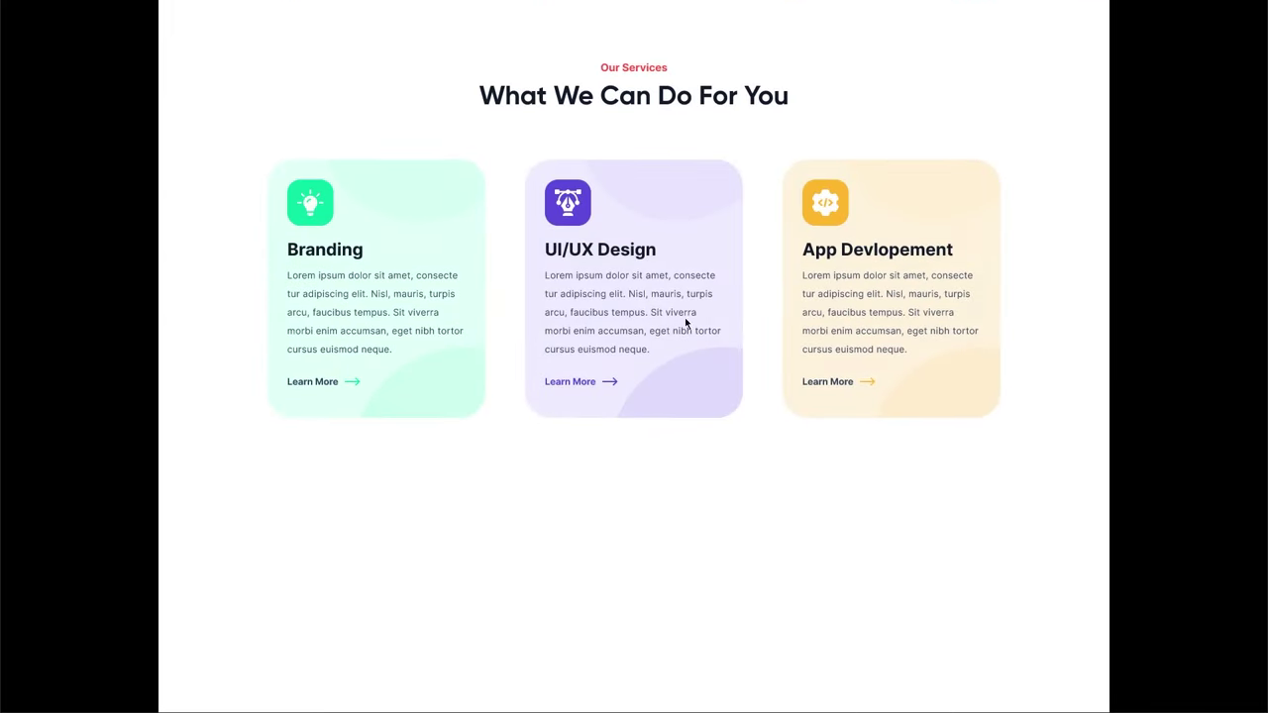
scroll(686, 322, "down", 6)
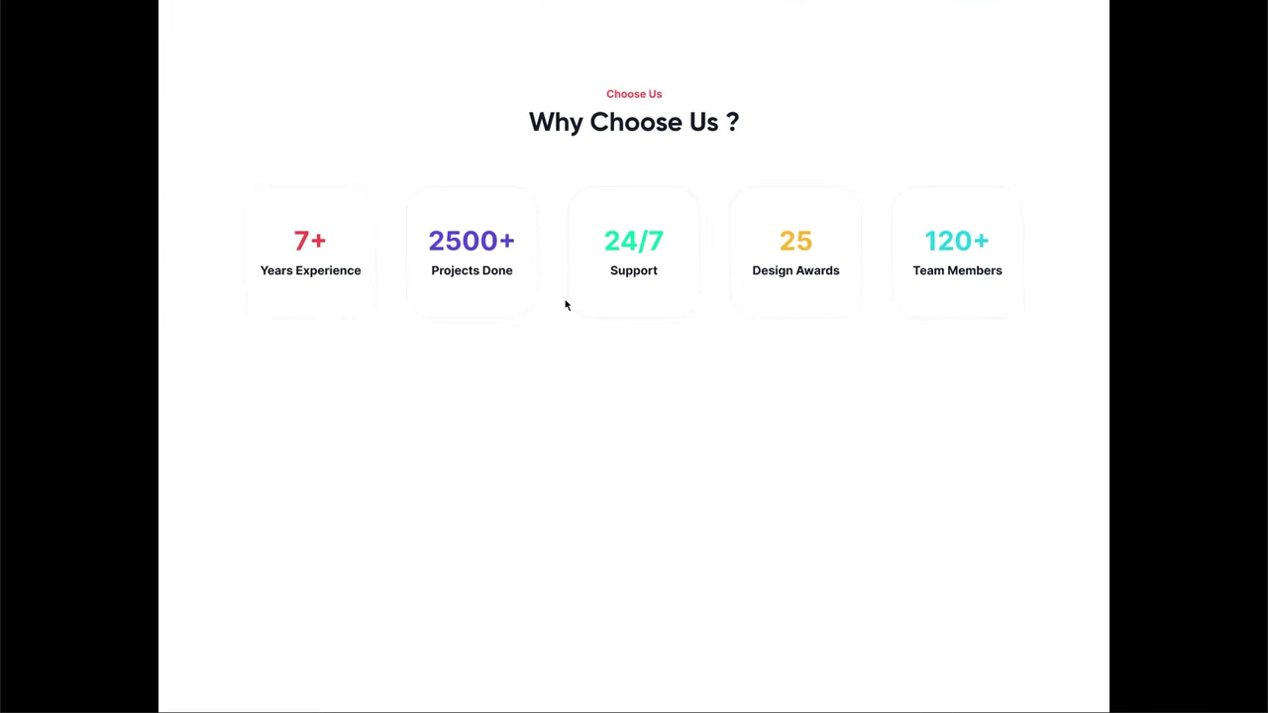
scroll(668, 288, "down", 5)
scroll(698, 345, "down", 5)
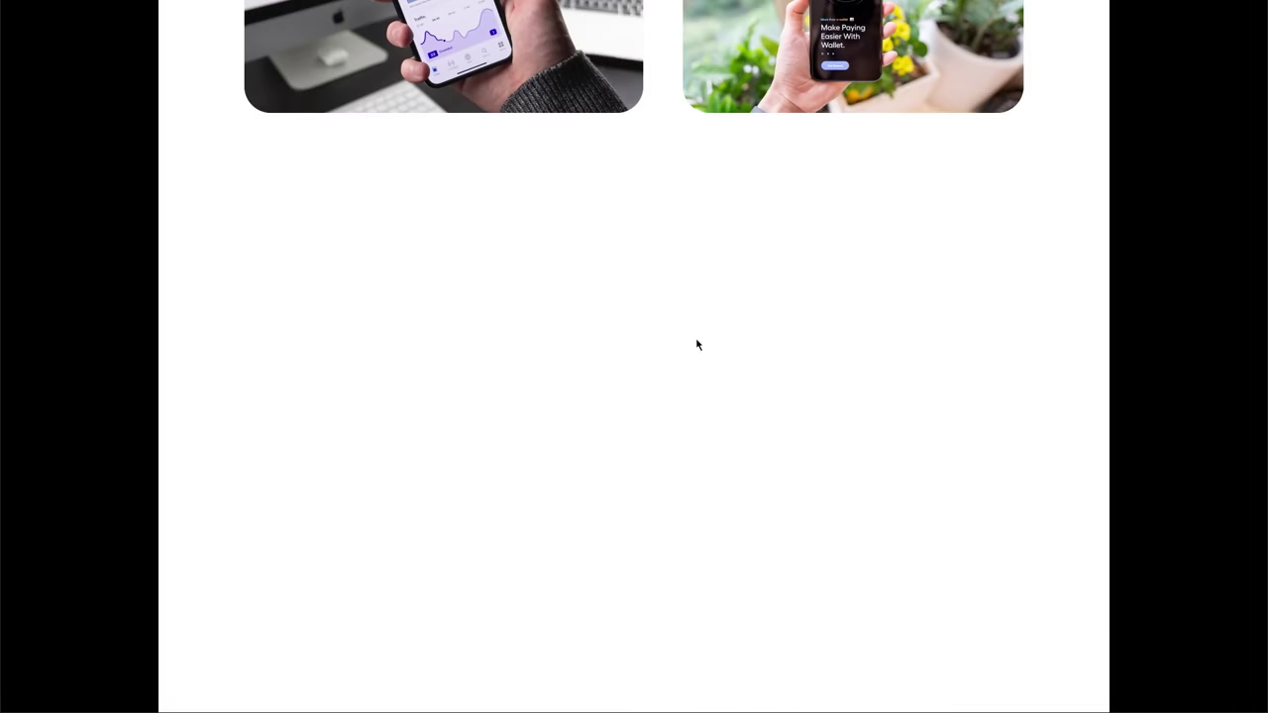
scroll(658, 319, "down", 5)
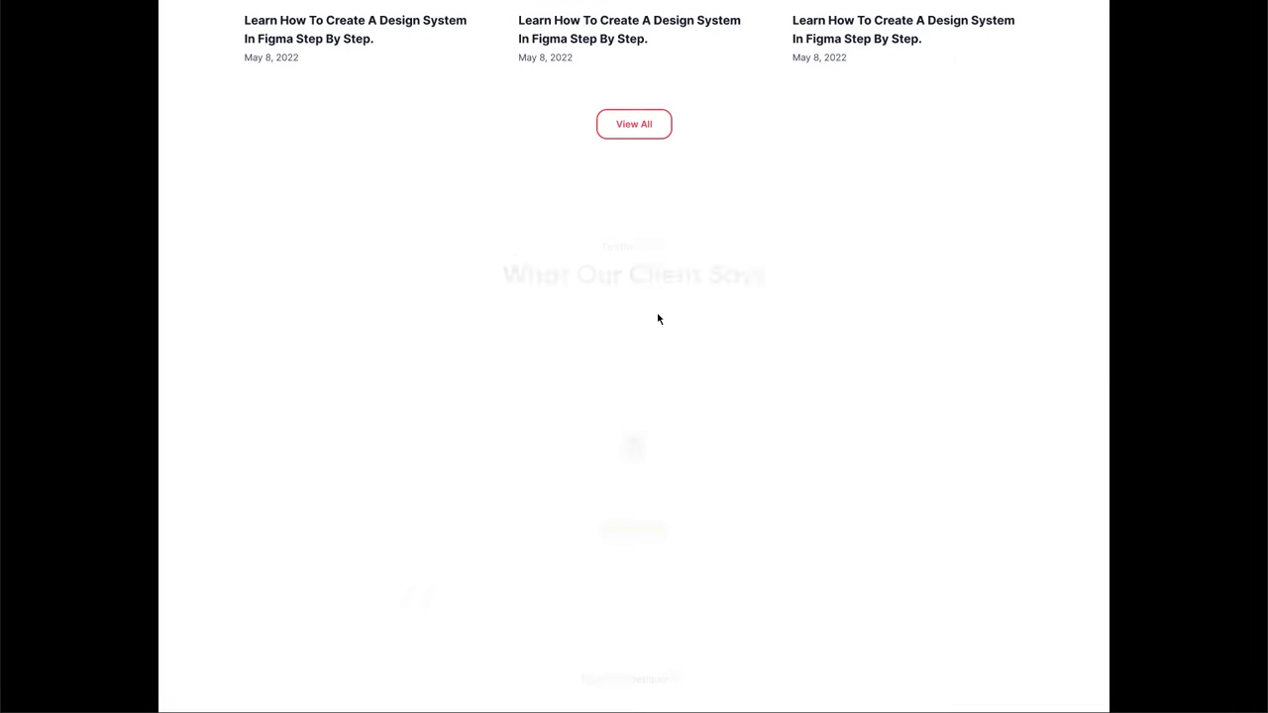
scroll(614, 396, "down", 1)
scroll(698, 399, "down", 3)
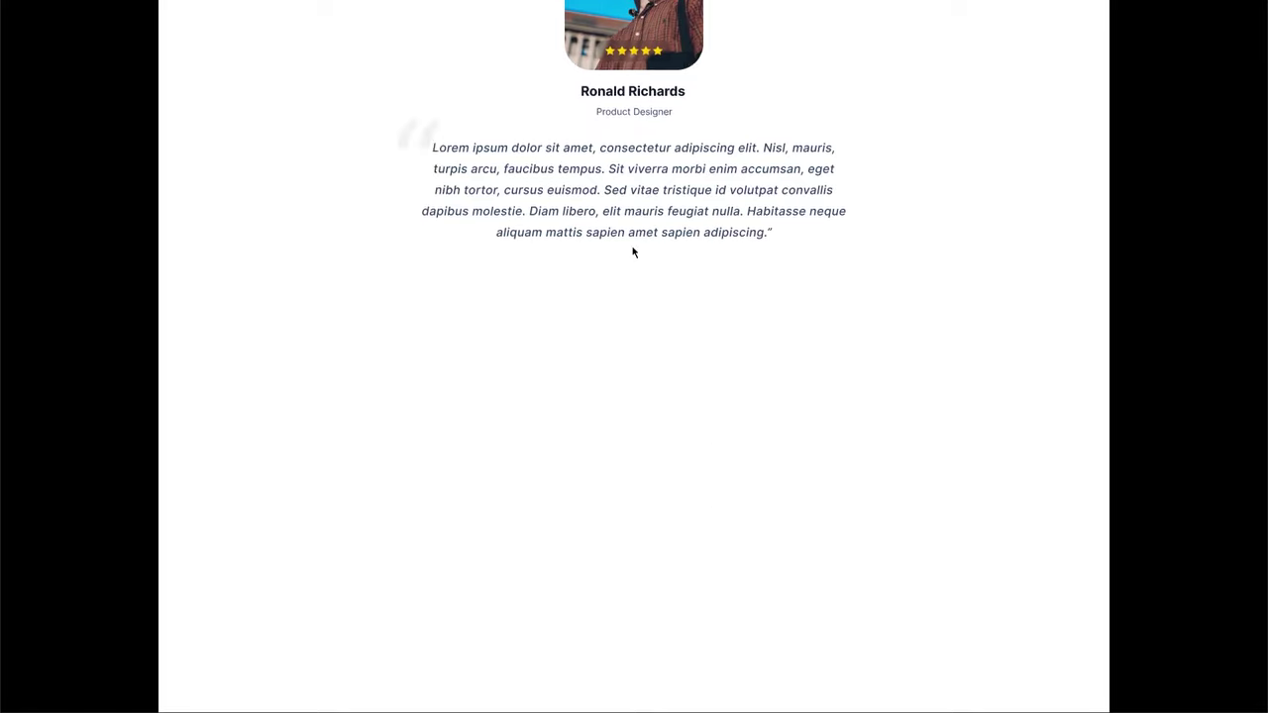
scroll(591, 368, "down", 2)
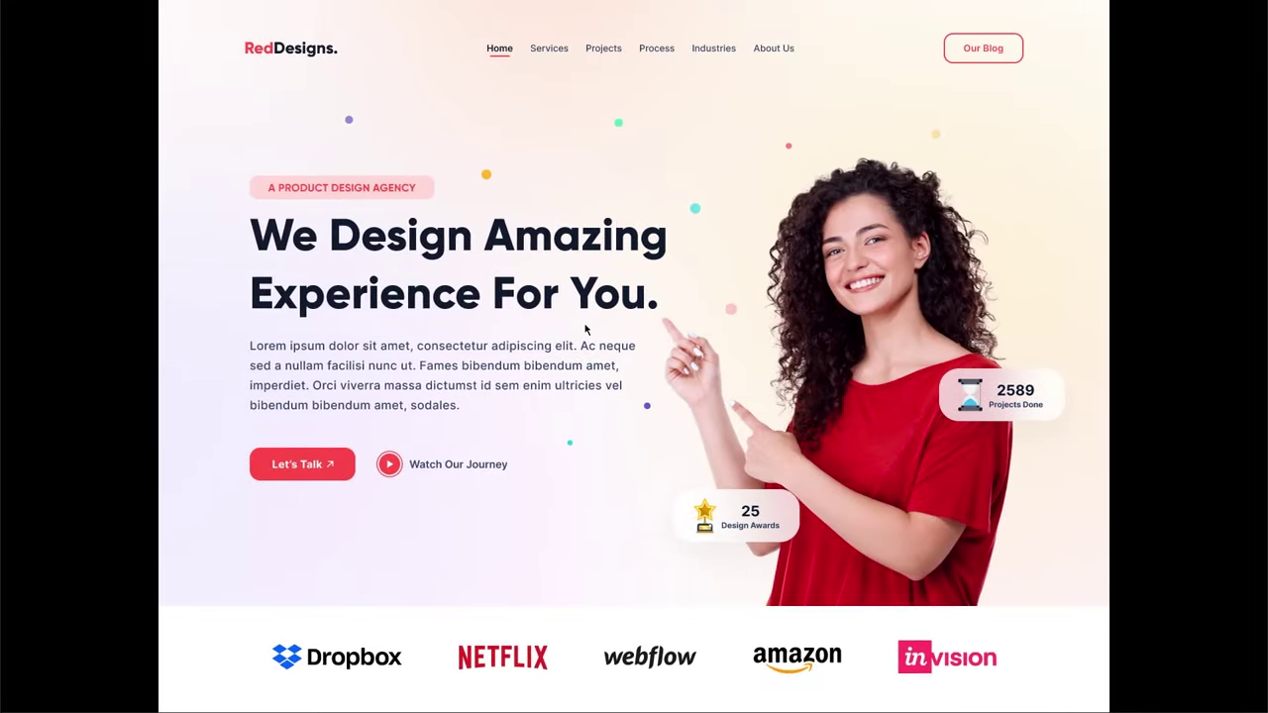
scroll(634, 297, "down", 3)
scroll(595, 435, "down", 3)
scroll(631, 365, "down", 5)
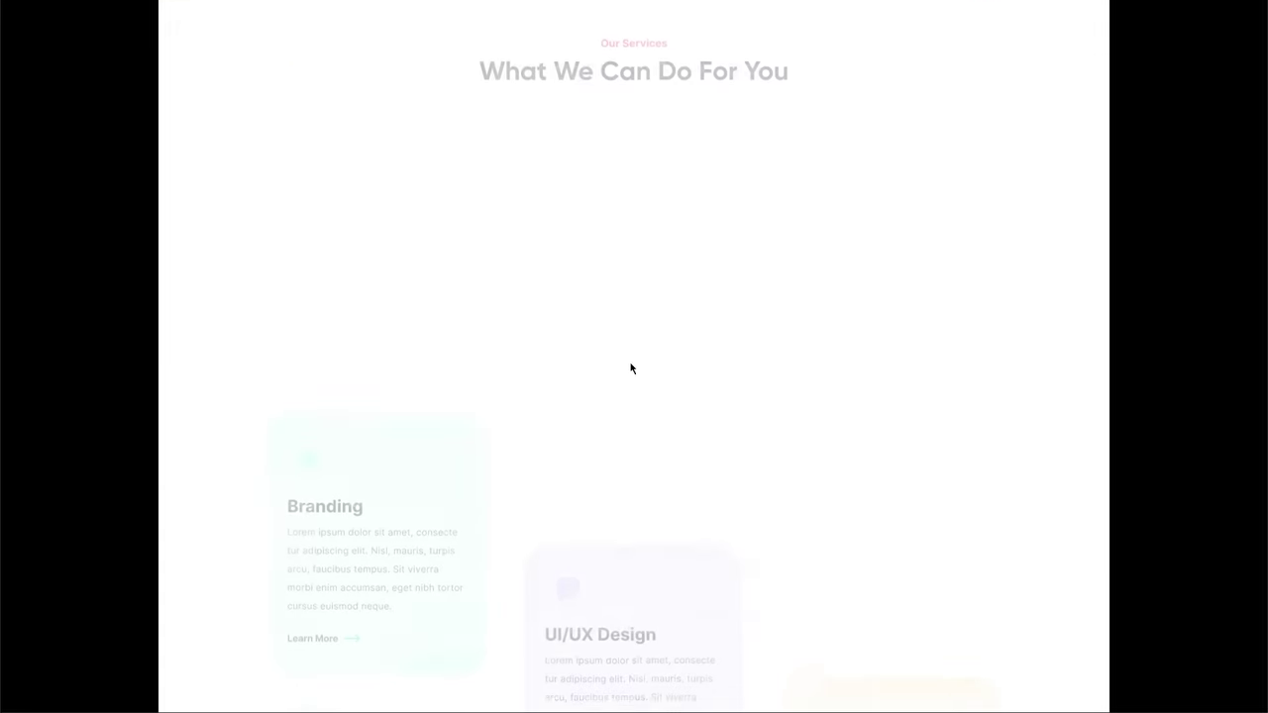
scroll(641, 284, "down", 1)
scroll(693, 288, "down", 5)
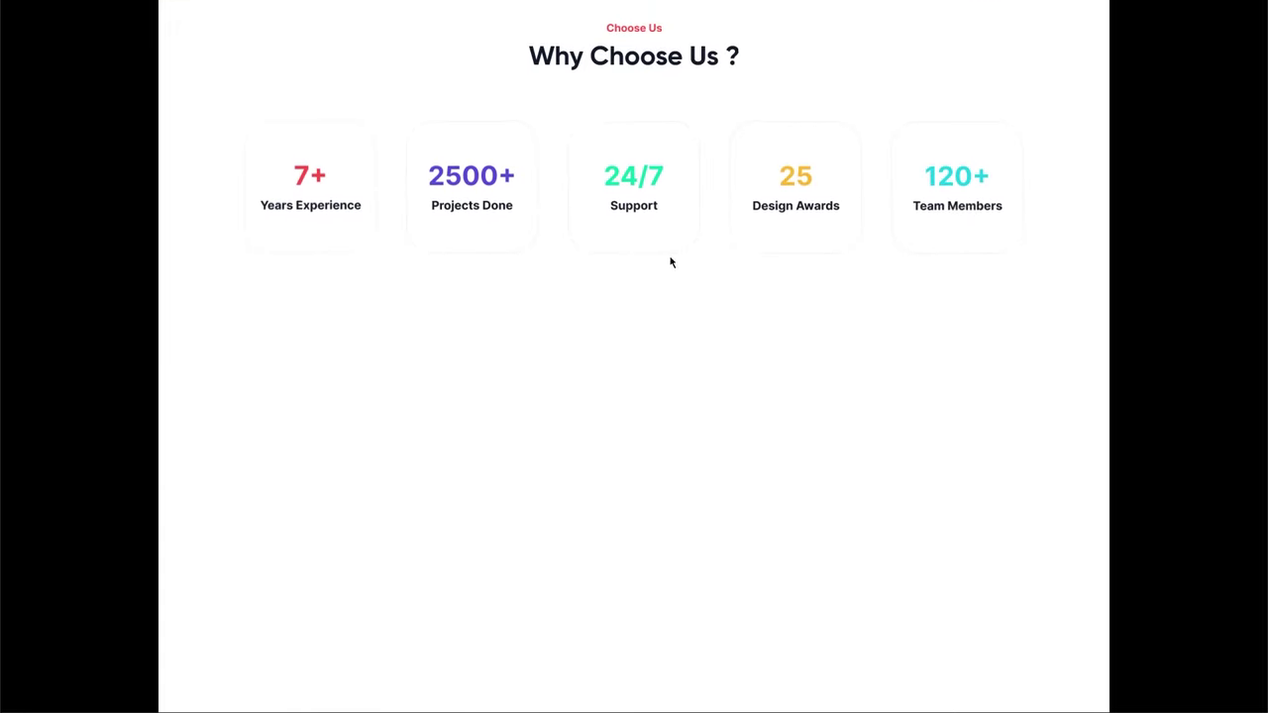
scroll(629, 287, "down", 4)
scroll(693, 416, "down", 5)
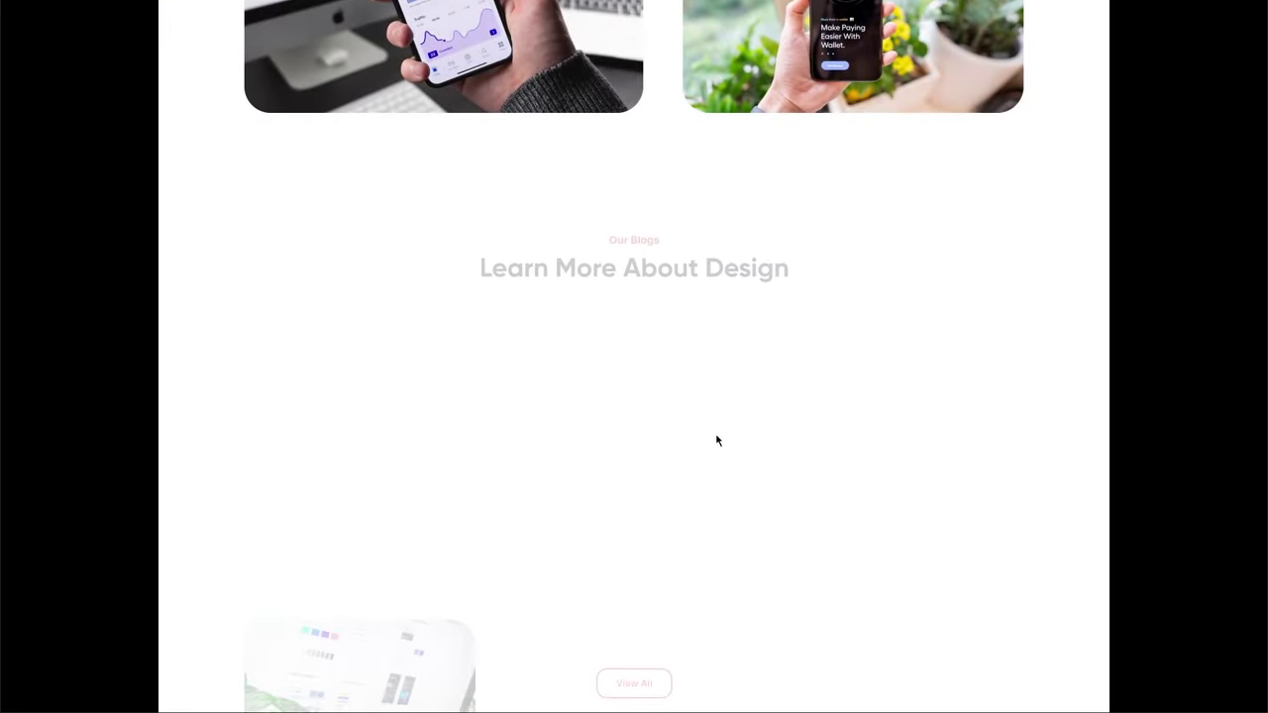
scroll(609, 347, "down", 2)
scroll(629, 342, "down", 3)
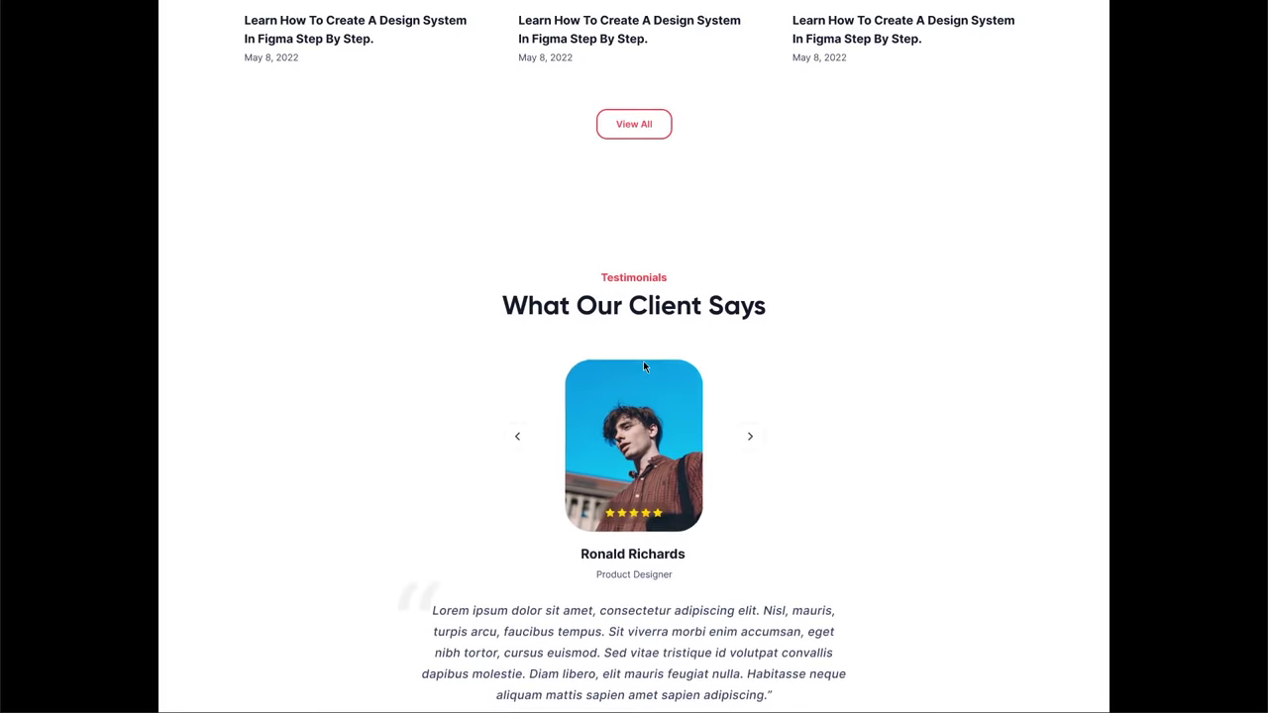
scroll(642, 362, "down", 5)
scroll(643, 366, "down", 1)
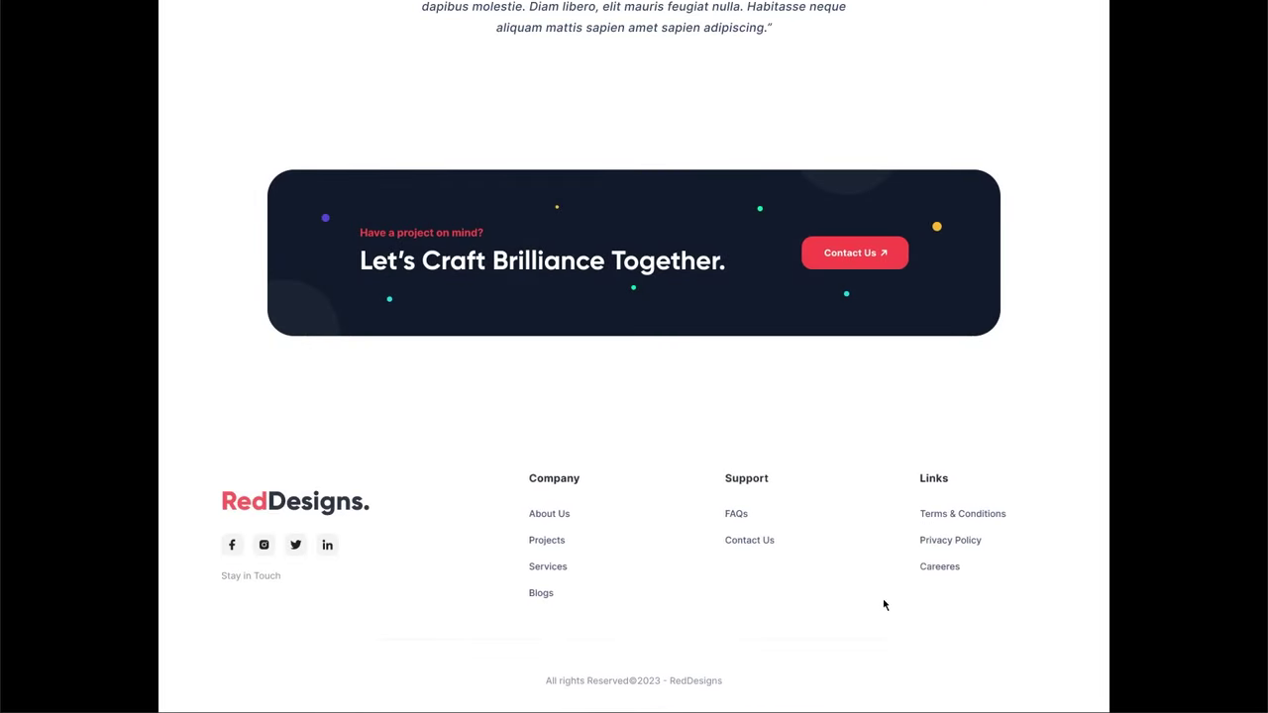